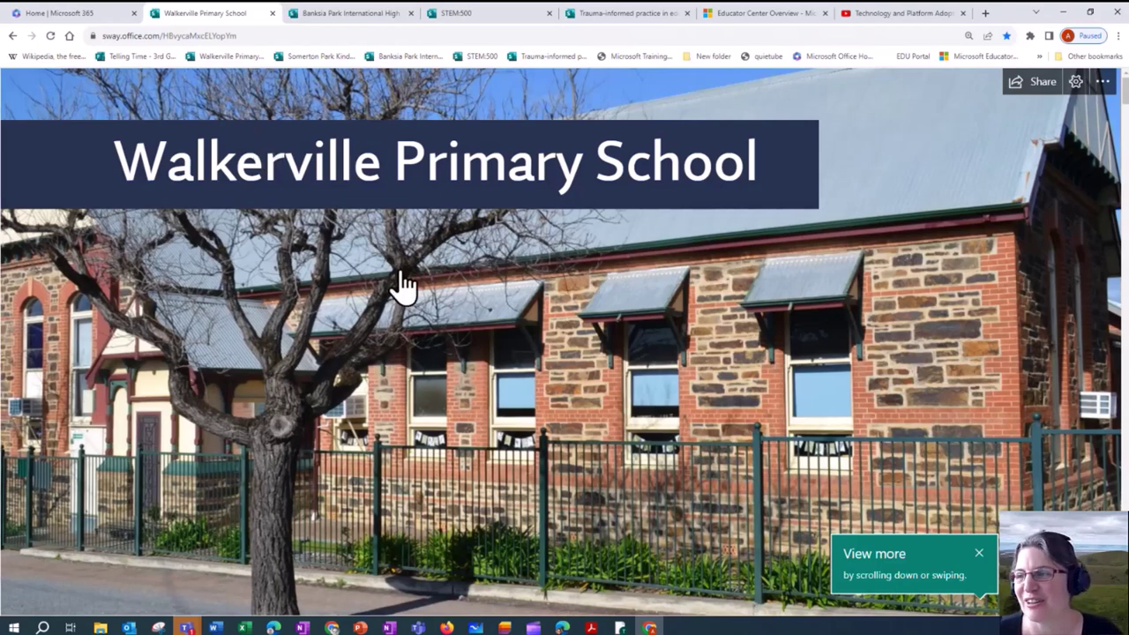
Pop the Walkerville newsletter into its own window and resize it narrow and tall, phone-sized.
scroll(309, 269, "down", 2)
scroll(308, 265, "up", 2)
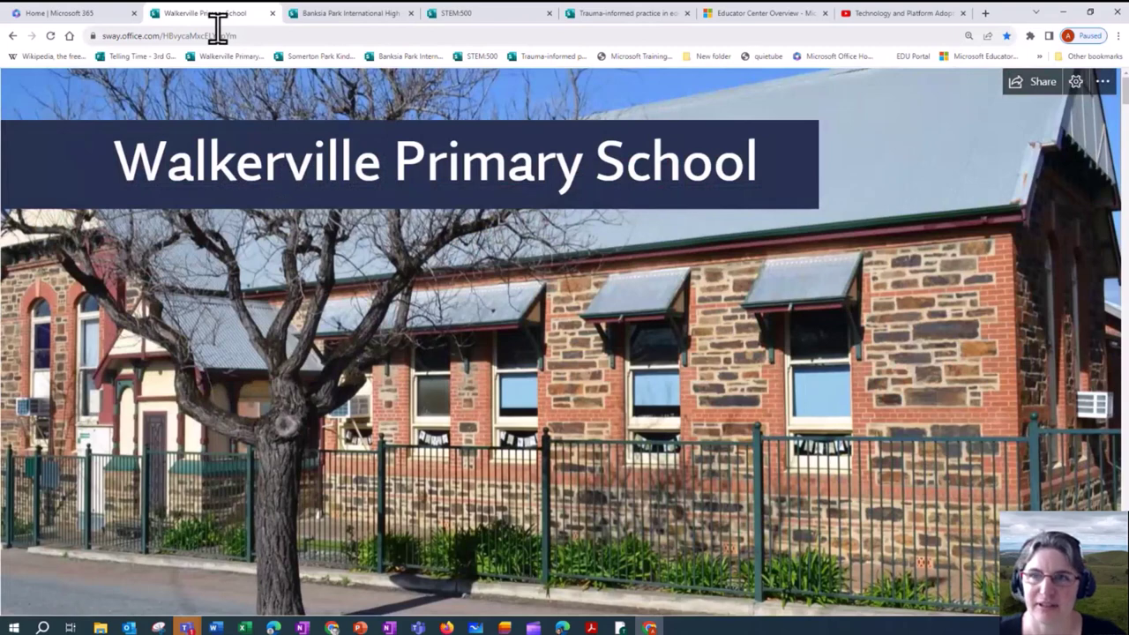
left_click_drag(218, 13, 323, 222)
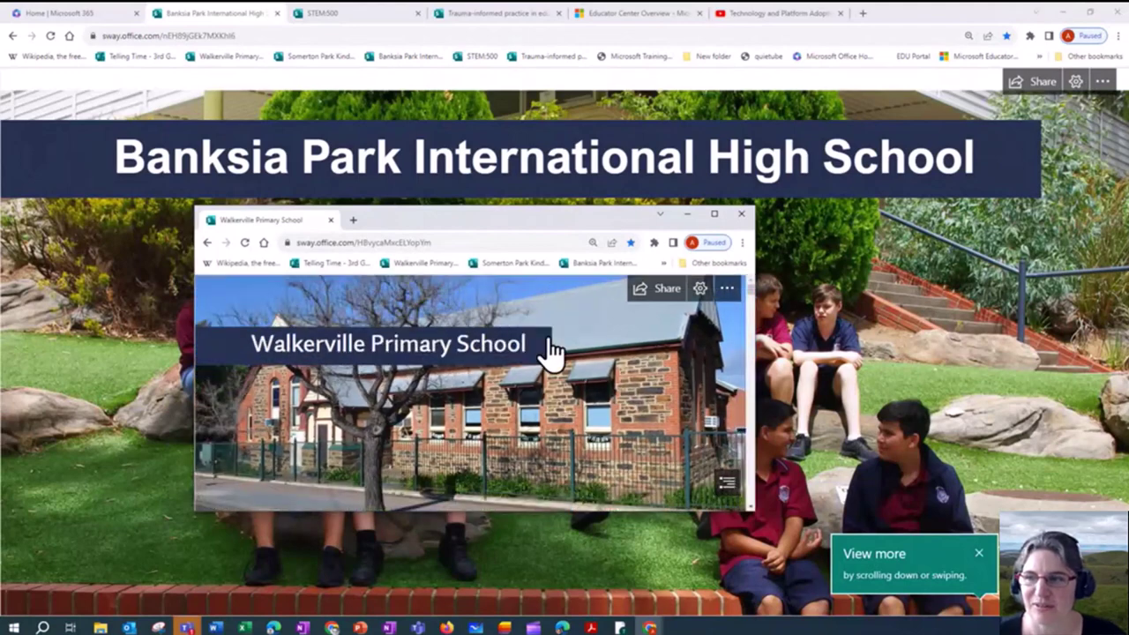
scroll(545, 398, "down", 3)
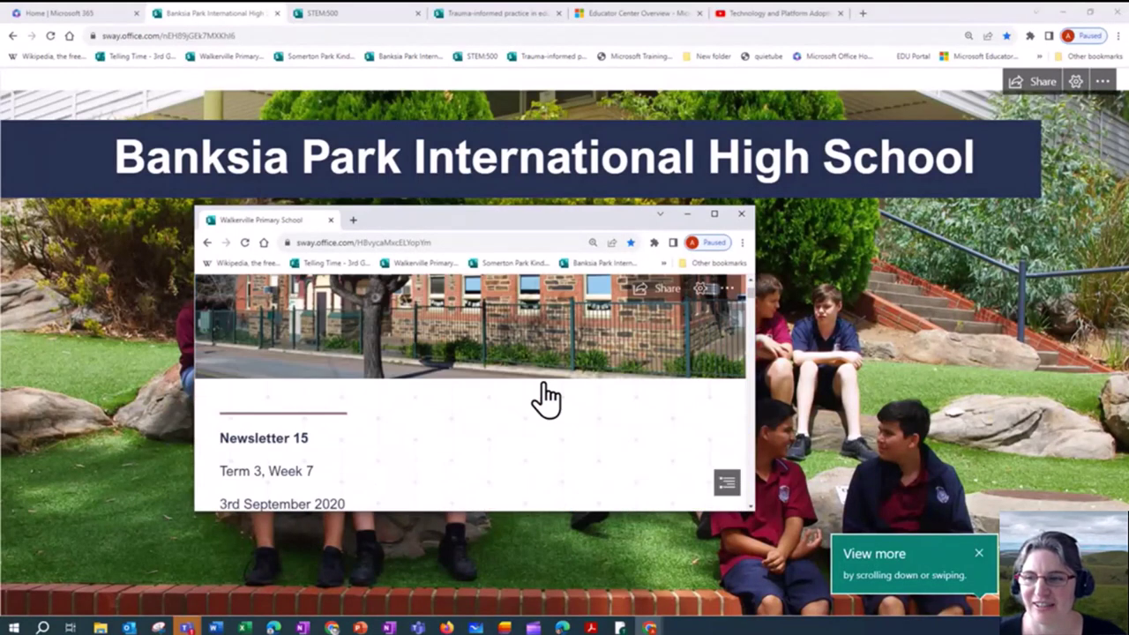
scroll(540, 396, "down", 2)
left_click_drag(754, 357, 399, 365)
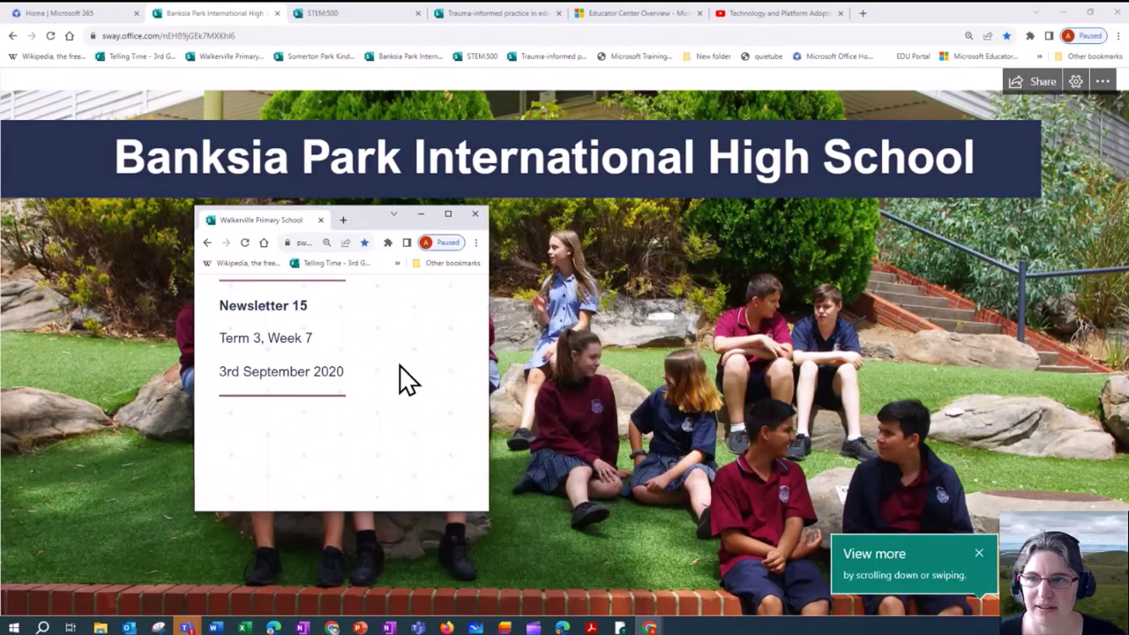
left_click_drag(369, 511, 375, 603)
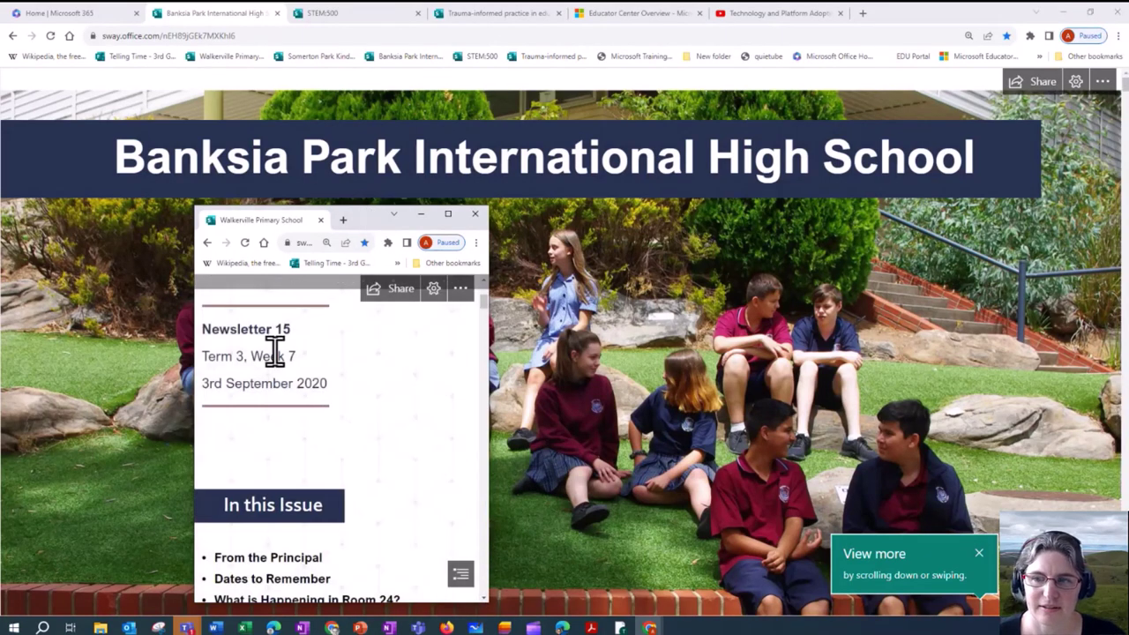
Scroll through the phone-sized Walkerville newsletter, raise the window, then minimize it.
scroll(318, 436, "down", 1)
scroll(326, 403, "down", 5)
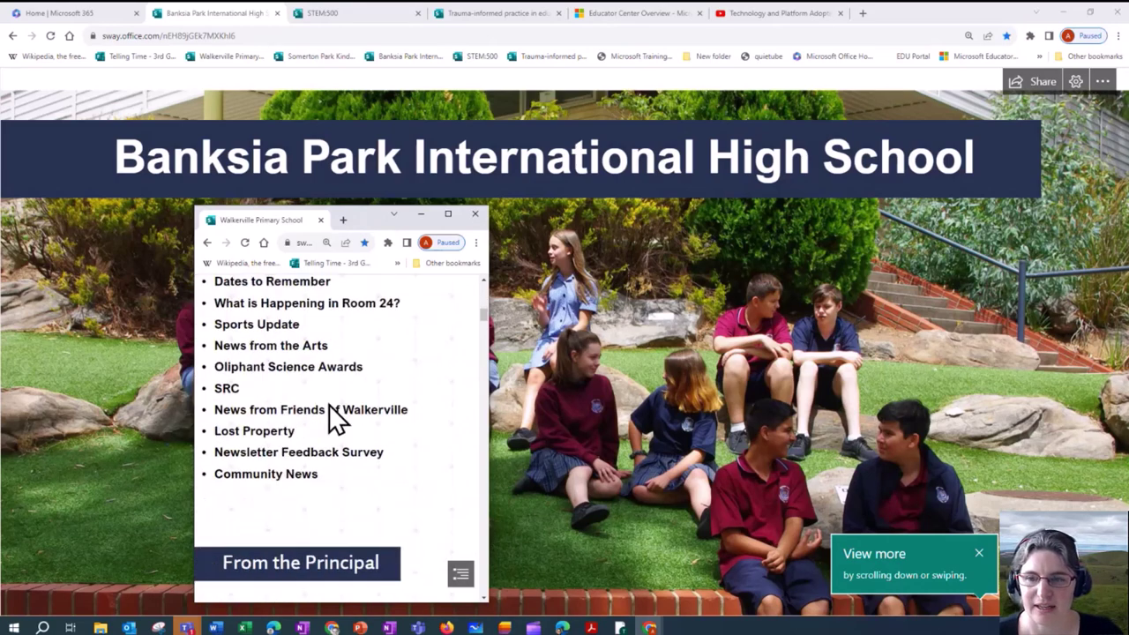
scroll(331, 414, "down", 4)
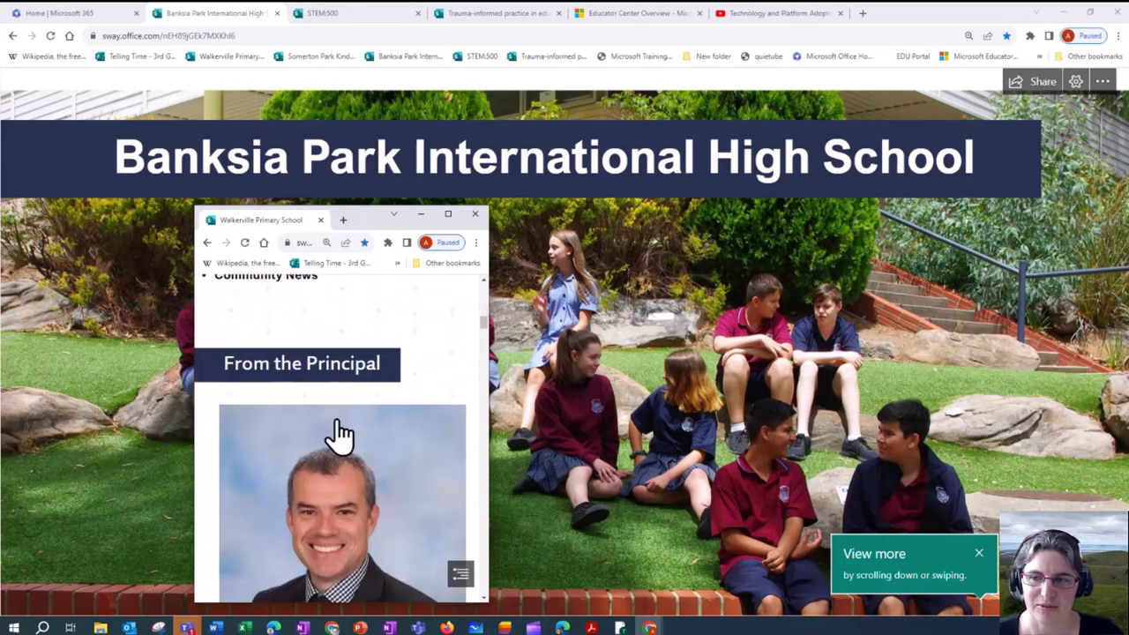
scroll(341, 433, "down", 6)
scroll(341, 431, "down", 1)
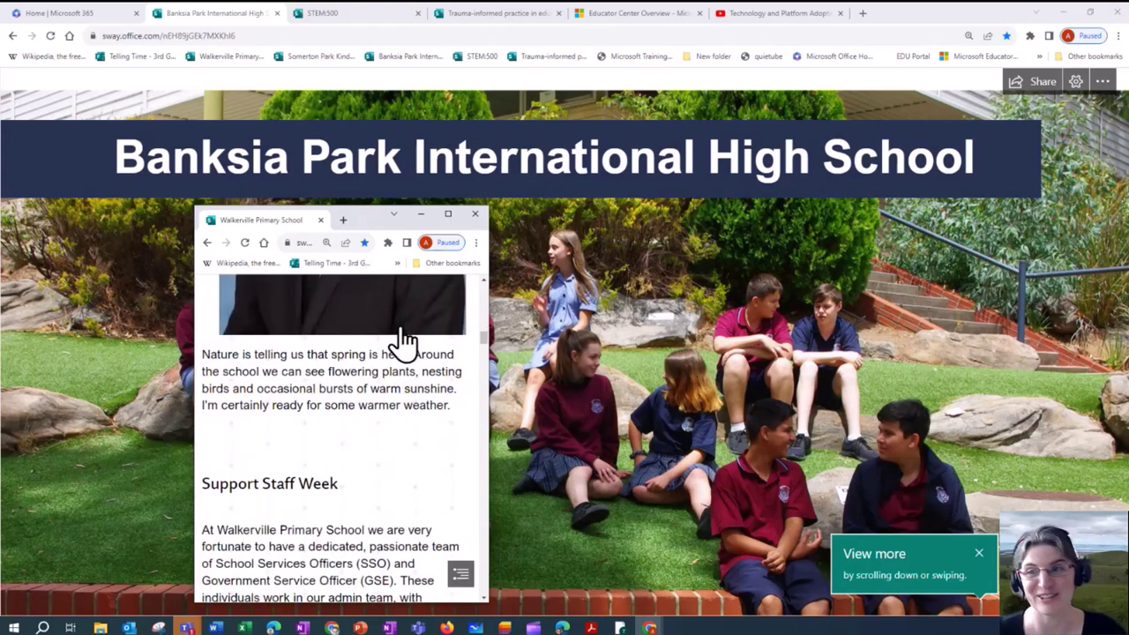
left_click_drag(370, 208, 371, 157)
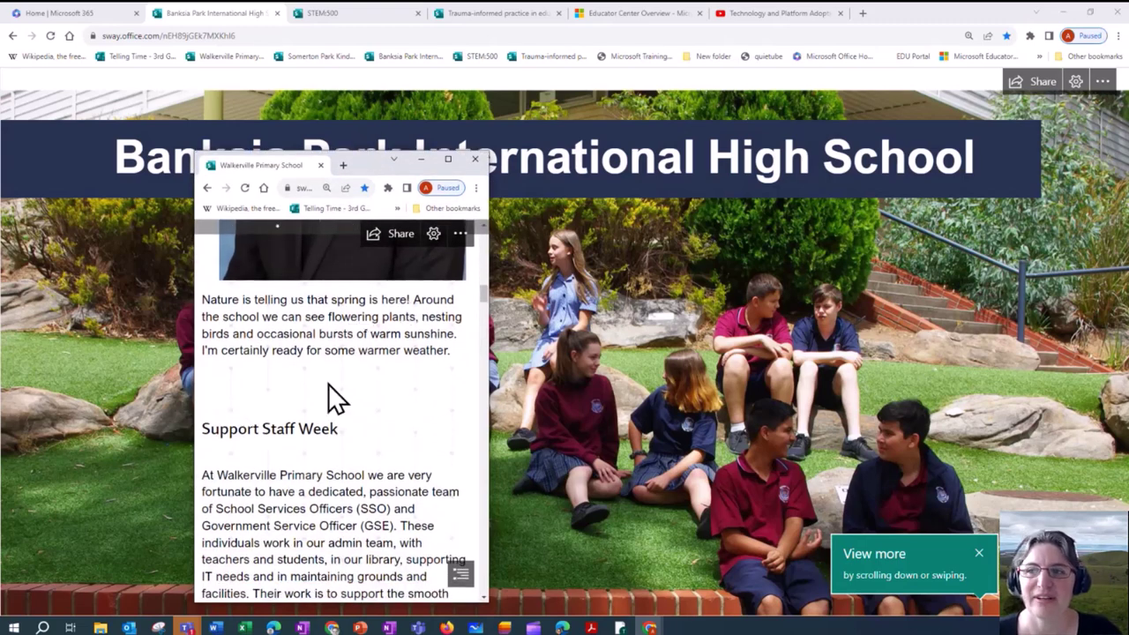
scroll(328, 384, "up", 5)
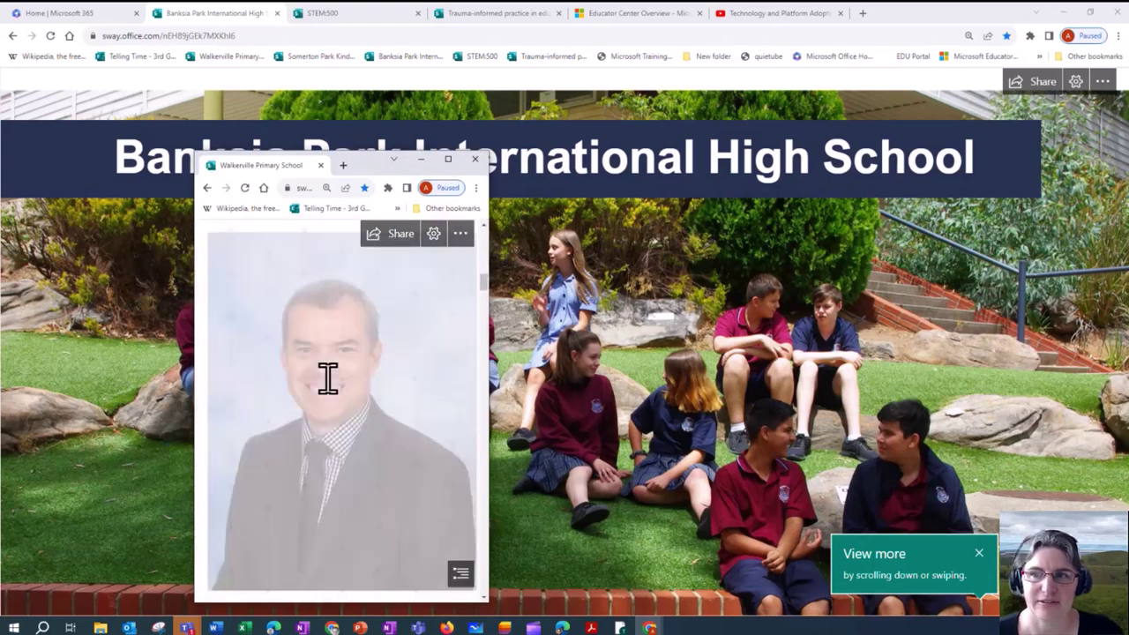
scroll(328, 379, "up", 5)
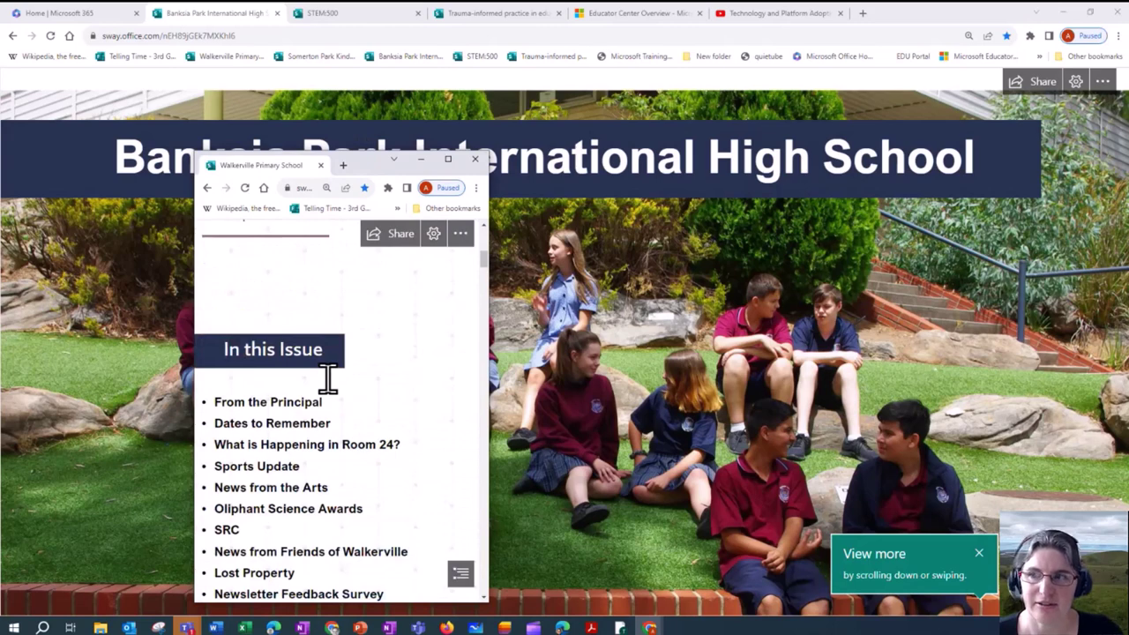
scroll(328, 380, "up", 5)
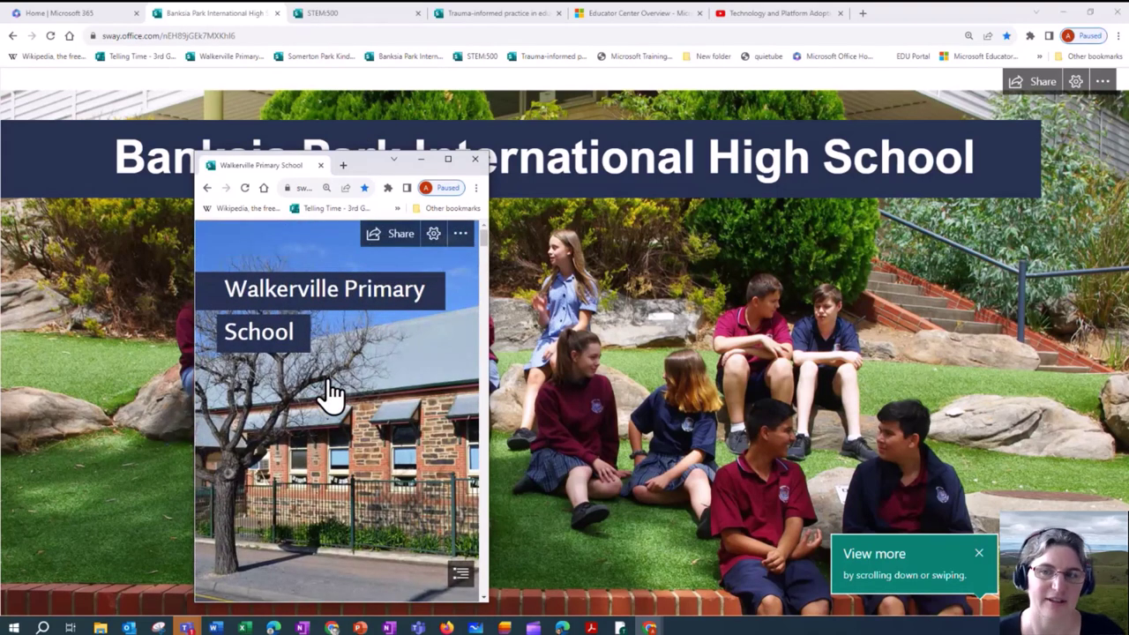
left_click(424, 159)
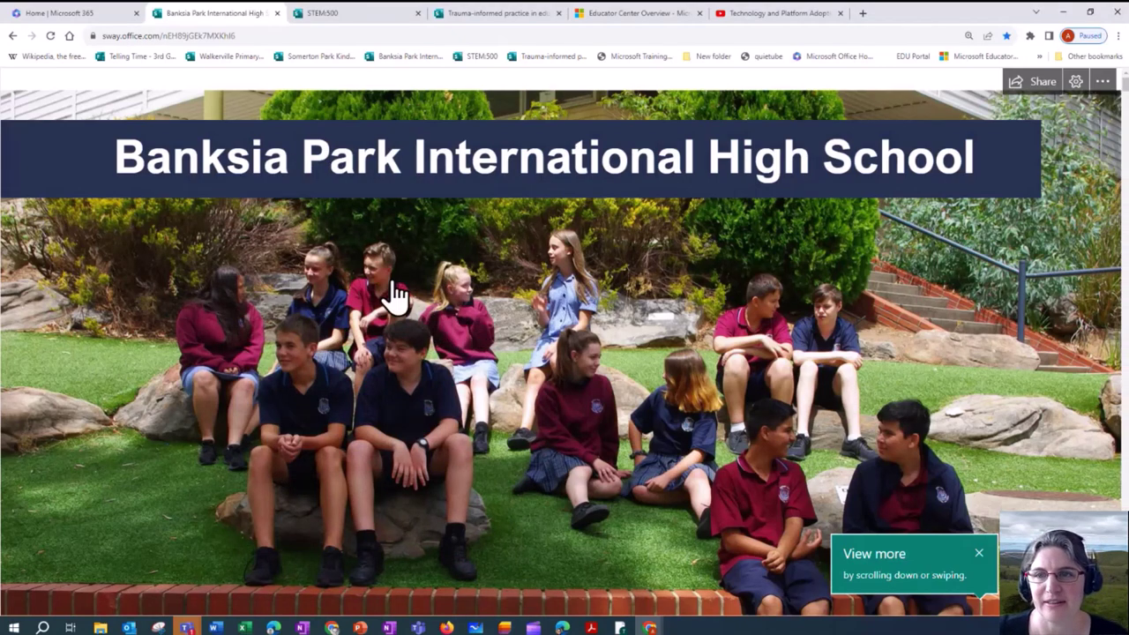
Scroll down the Banksia Park newsletter to its gallery photo stack.
scroll(393, 283, "down", 7)
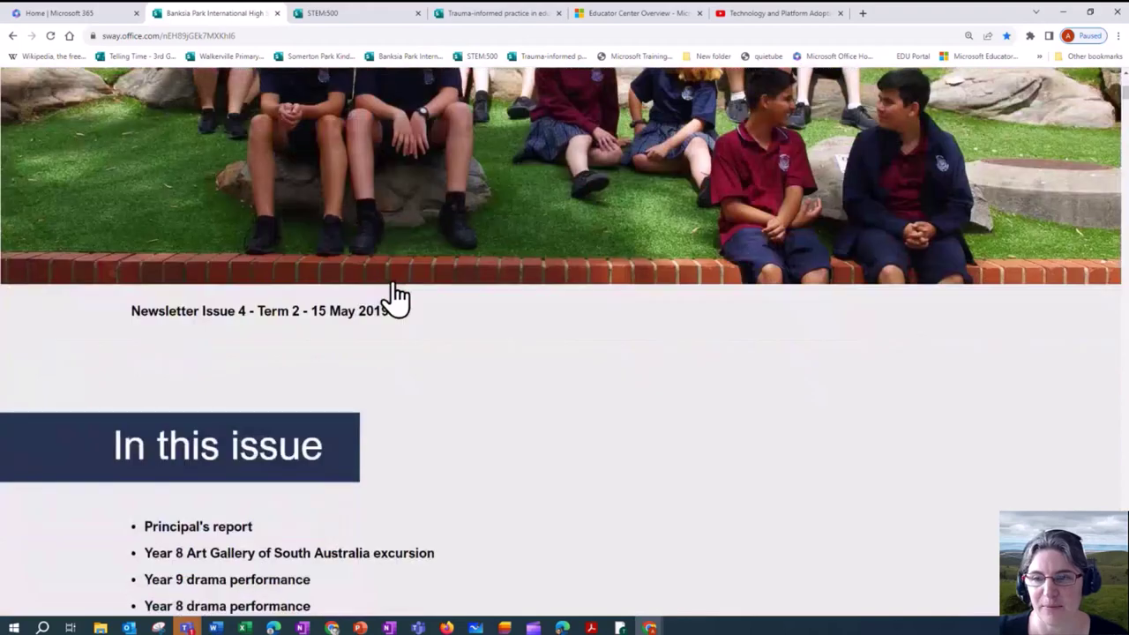
scroll(393, 281, "up", 2)
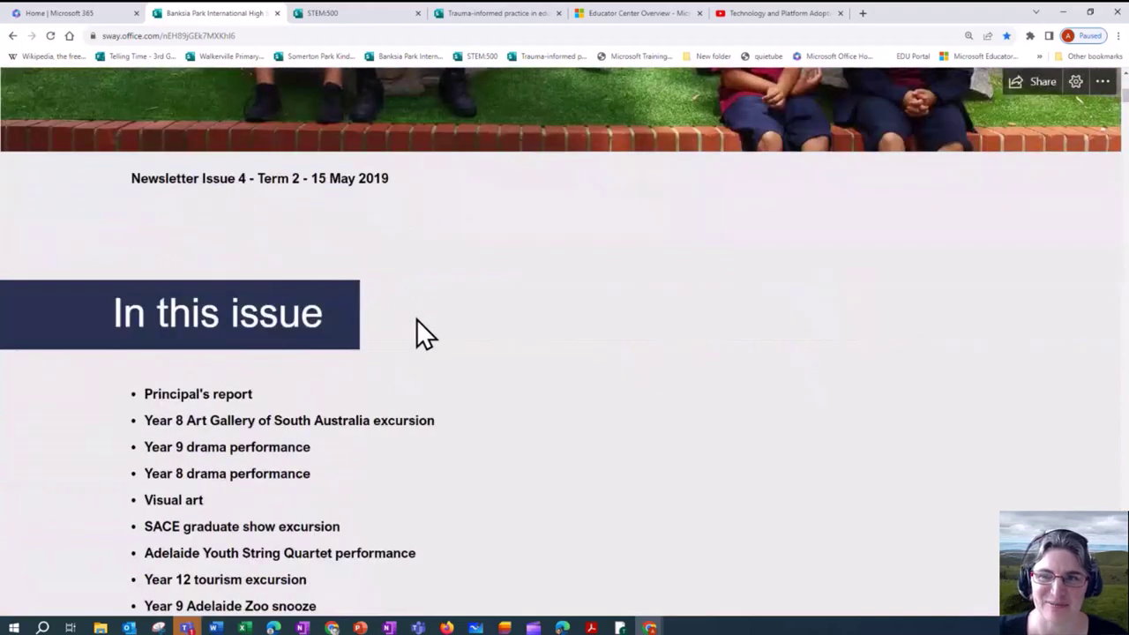
scroll(404, 330, "down", 1)
scroll(404, 330, "down", 7)
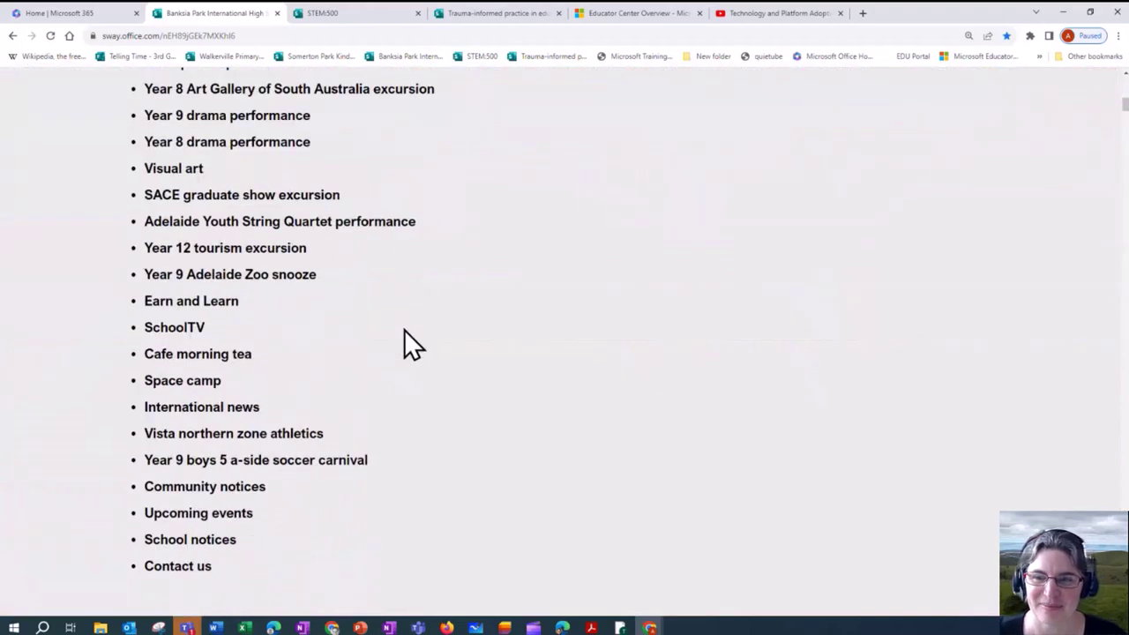
scroll(403, 340, "down", 3)
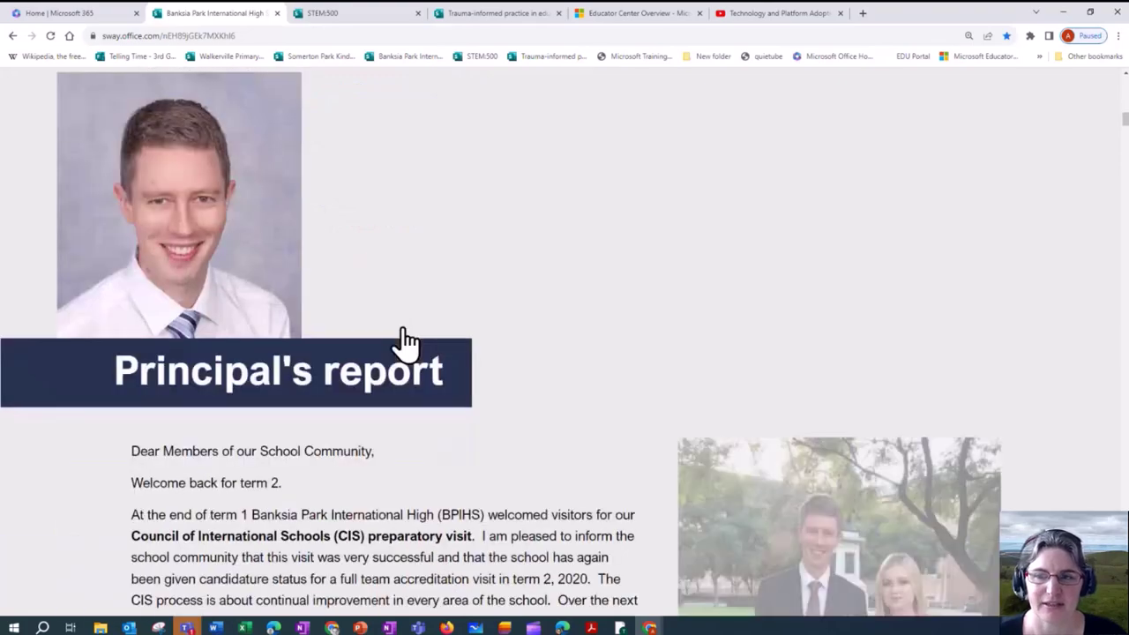
scroll(453, 344, "down", 4)
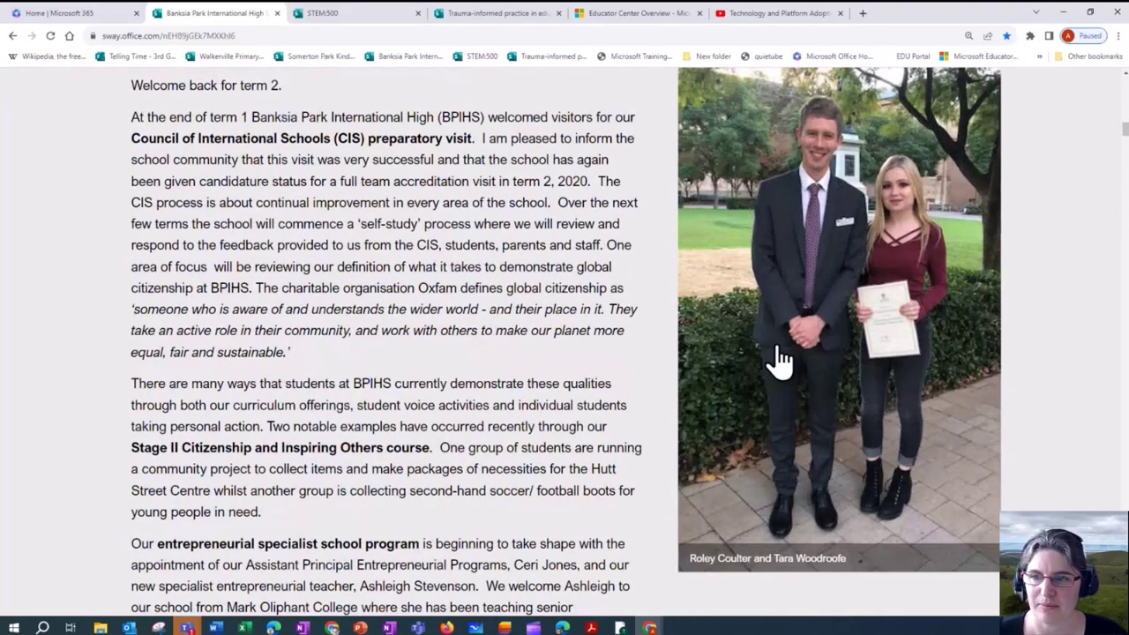
scroll(408, 382, "down", 10)
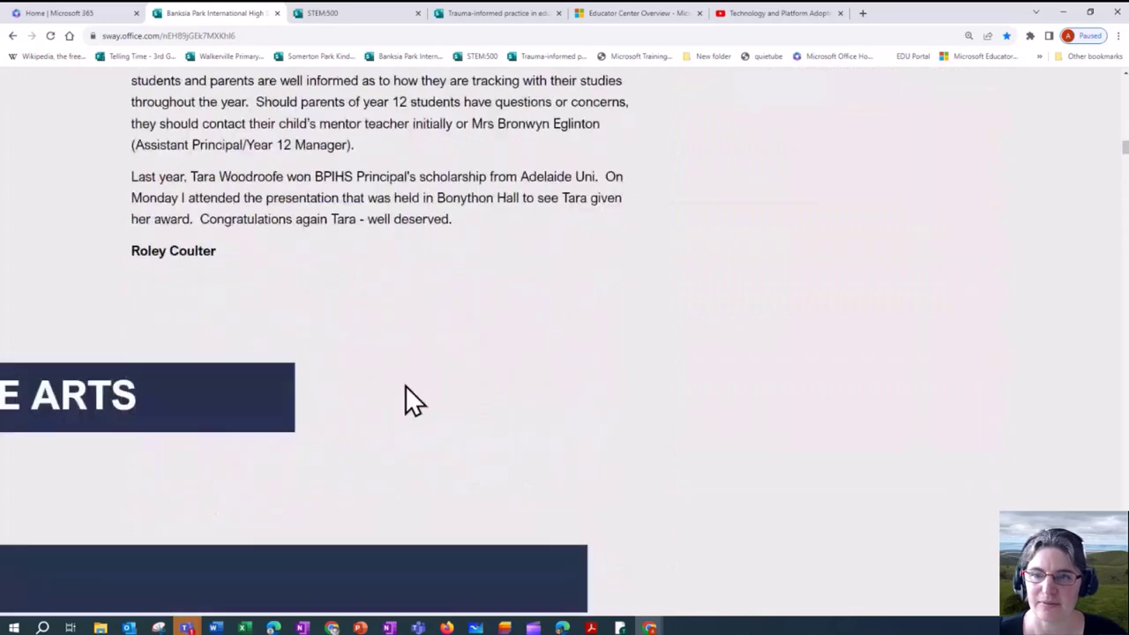
scroll(405, 382, "down", 5)
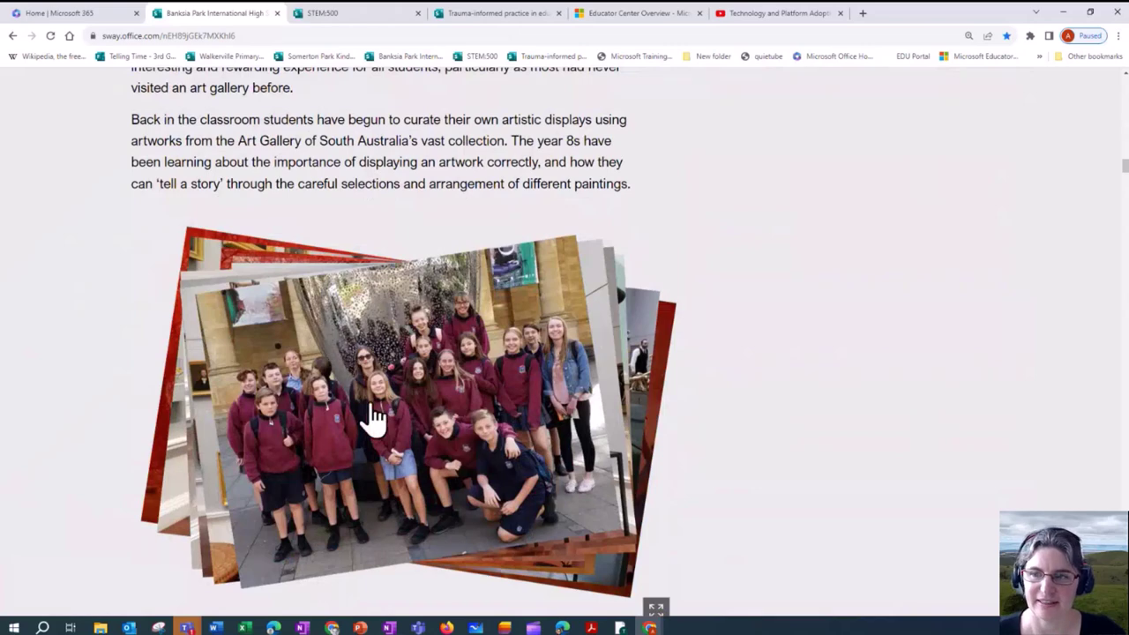
Cycle through the gallery photo stack to the students photo.
left_click(407, 435)
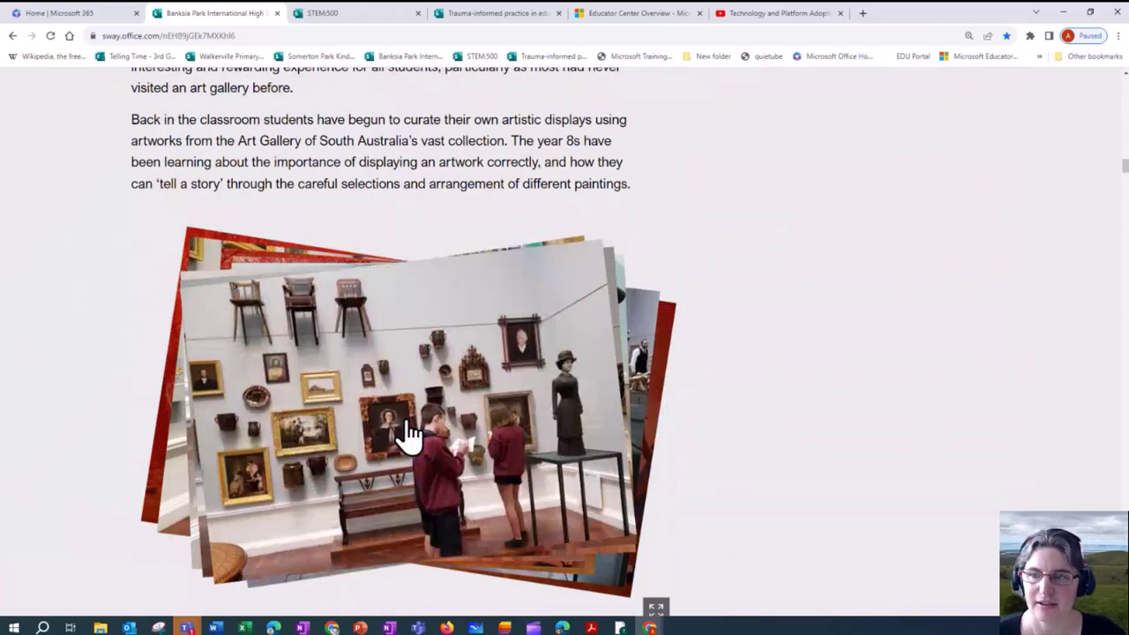
left_click(407, 435)
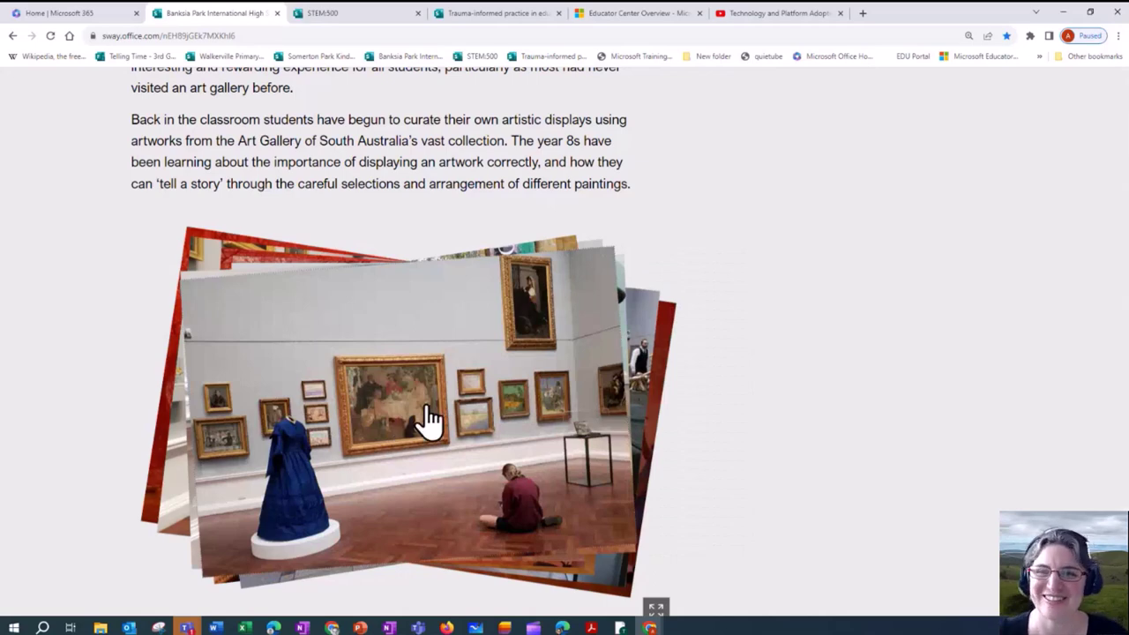
left_click(375, 386)
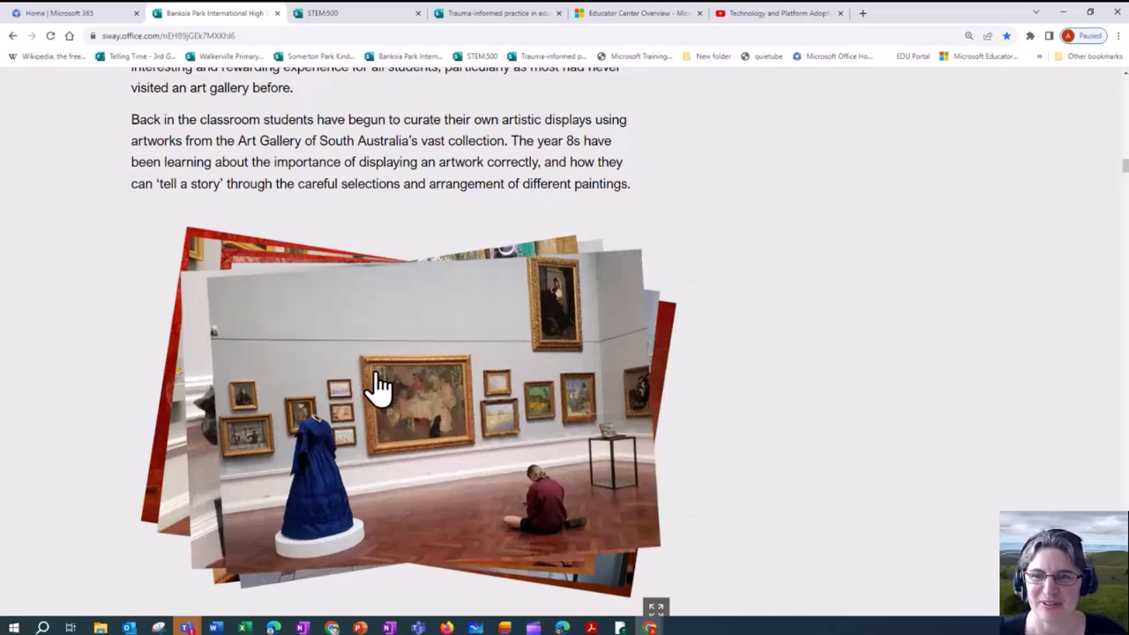
left_click(382, 388)
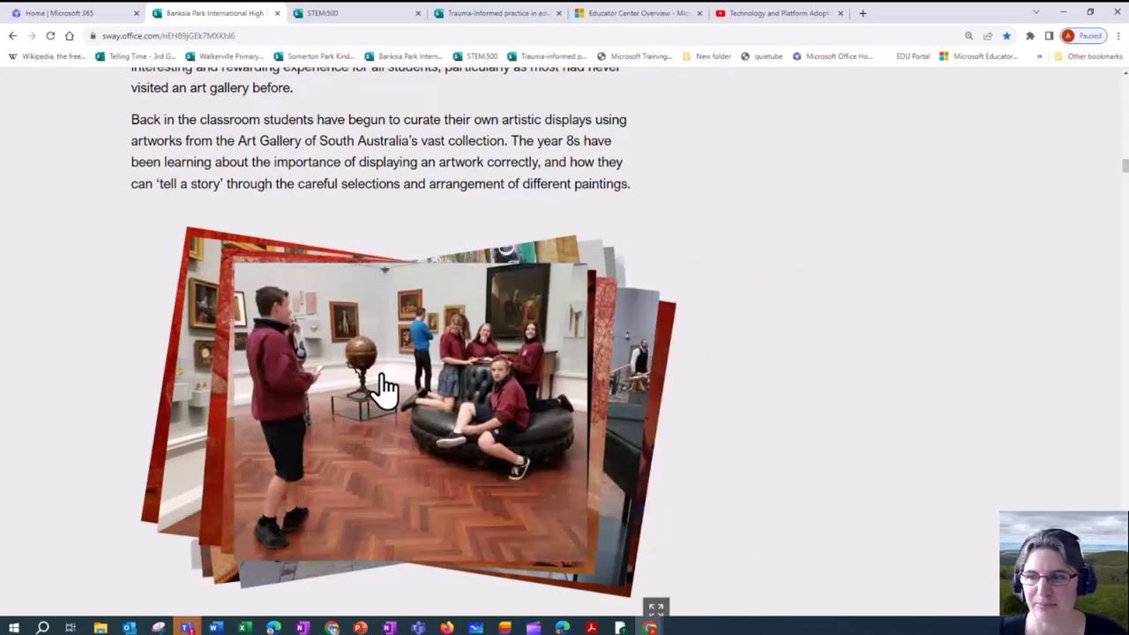
left_click(383, 391)
Scroll on to the Year 9 drama section, then close the Banksia Park newsletter.
scroll(696, 397, "down", 2)
scroll(708, 405, "down", 7)
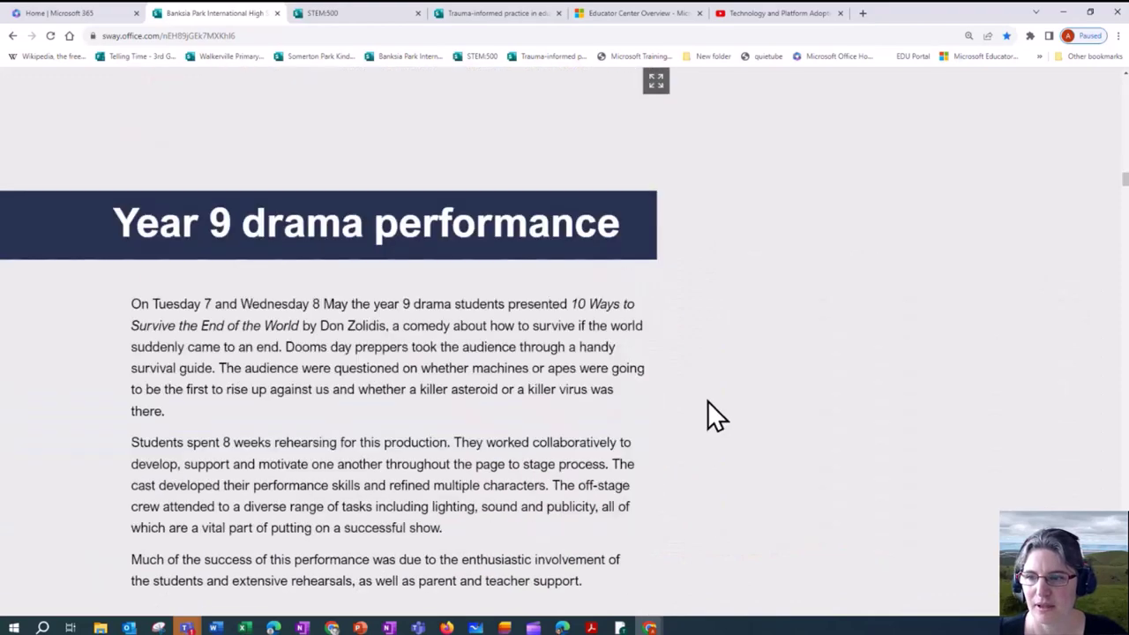
scroll(706, 412, "down", 2)
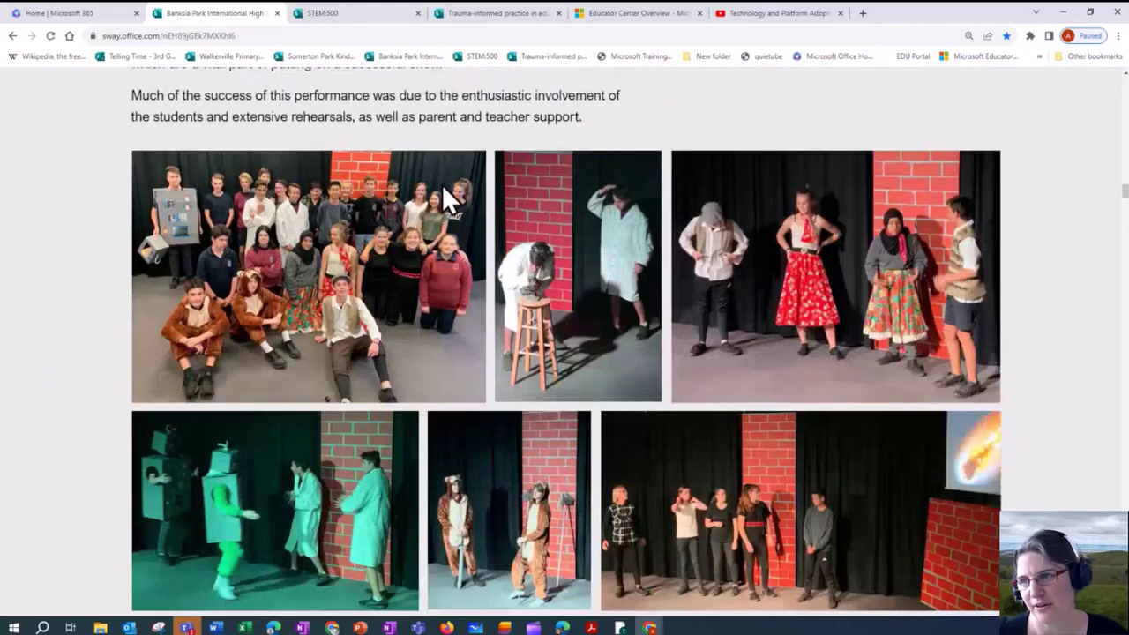
scroll(547, 380, "down", 2)
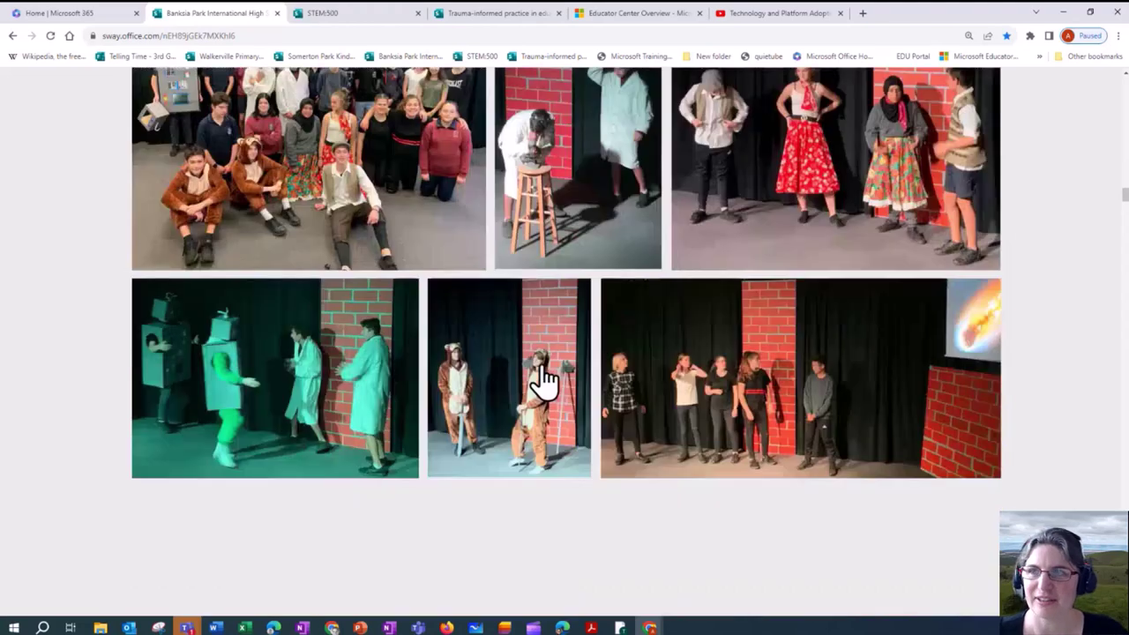
left_click(276, 13)
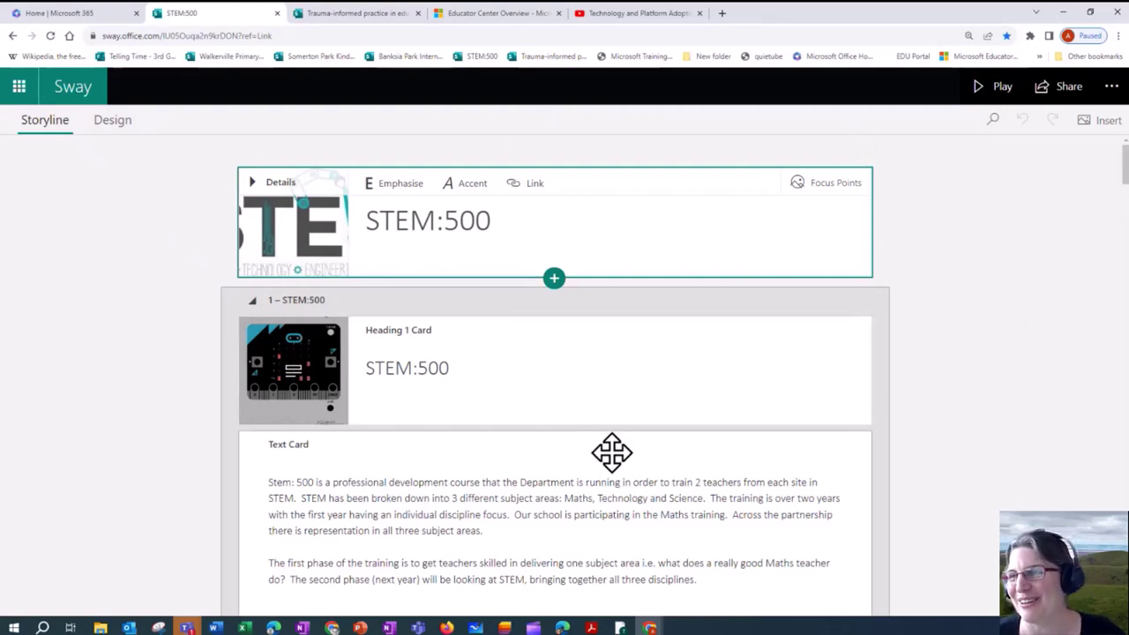
Preview the STEM:500 Sway, scroll down to its Generalisations section, then close it.
left_click(978, 92)
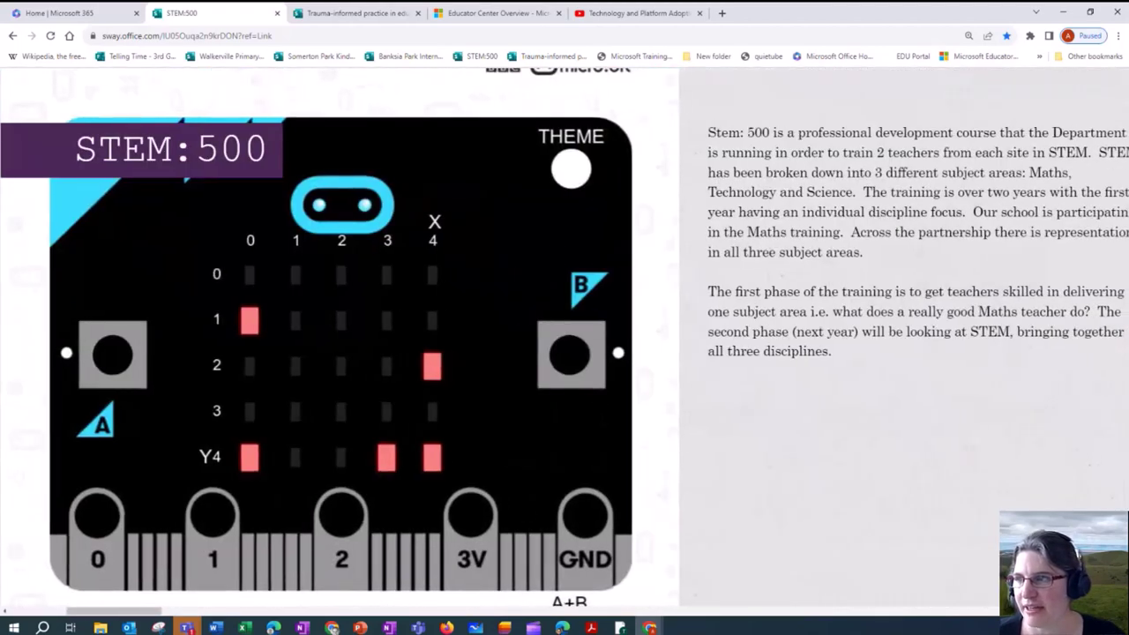
scroll(564, 341, "down", 3)
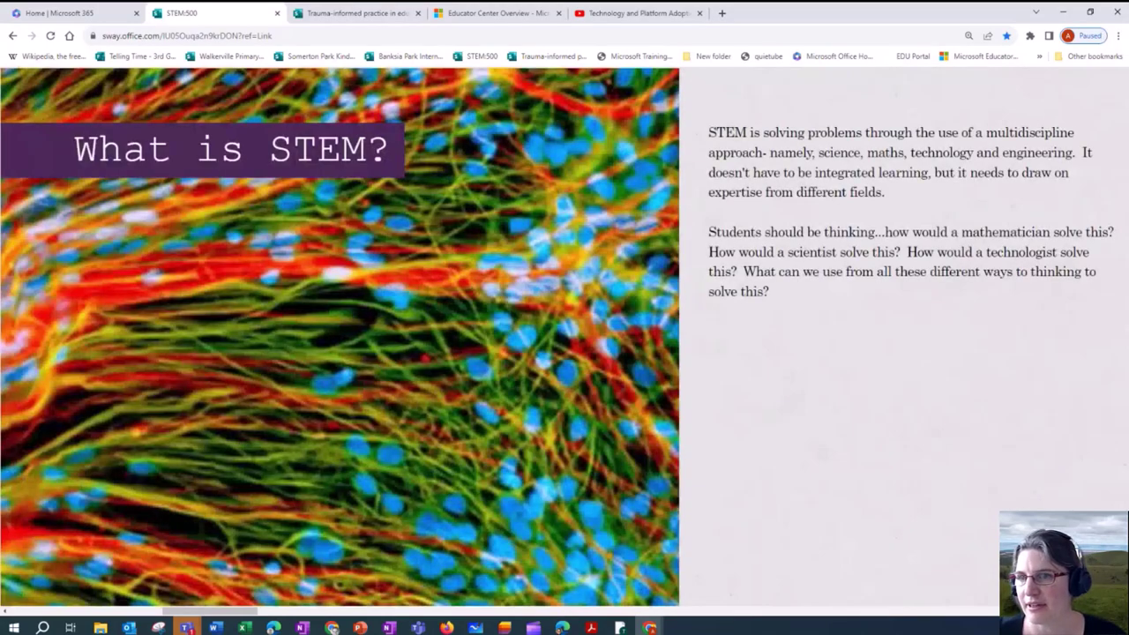
scroll(564, 341, "down", 3)
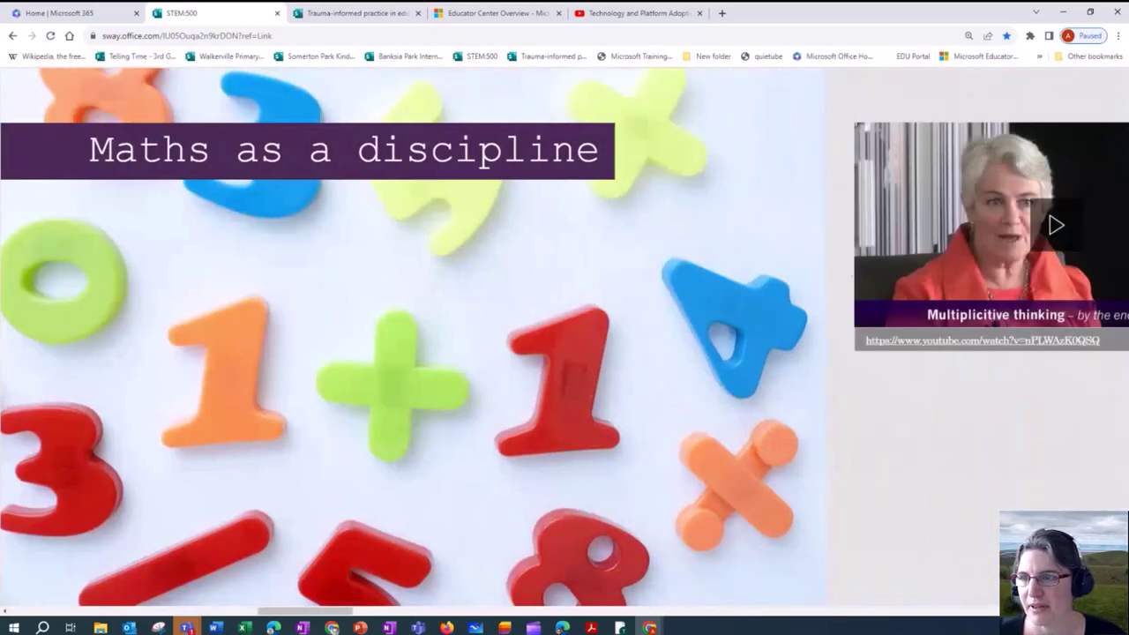
scroll(1058, 300, "down", 2)
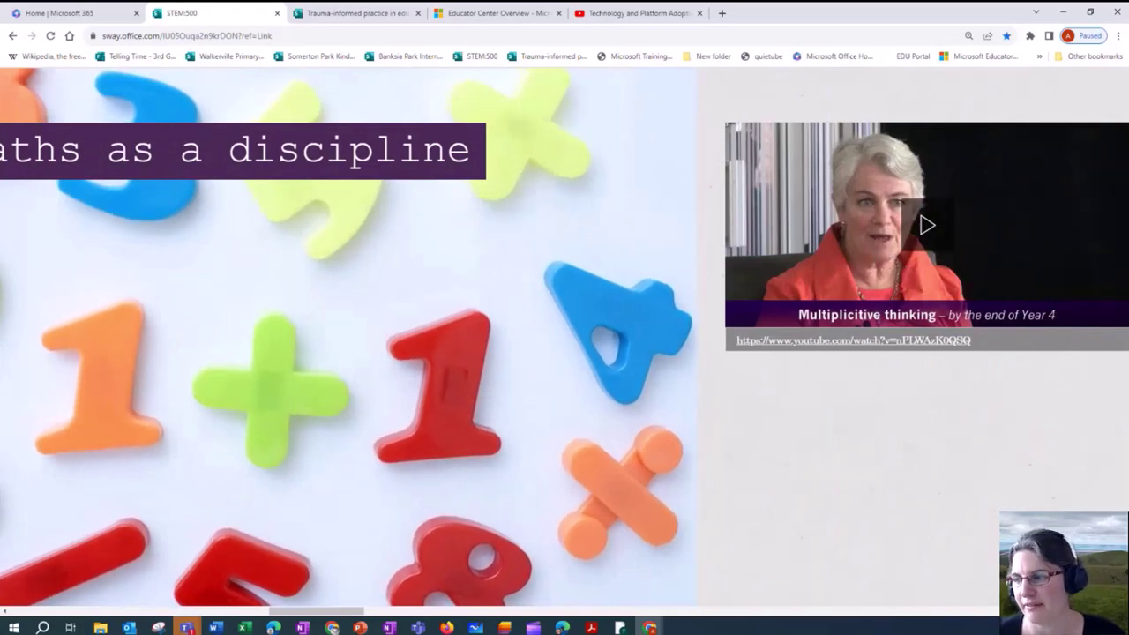
scroll(564, 341, "down", 5)
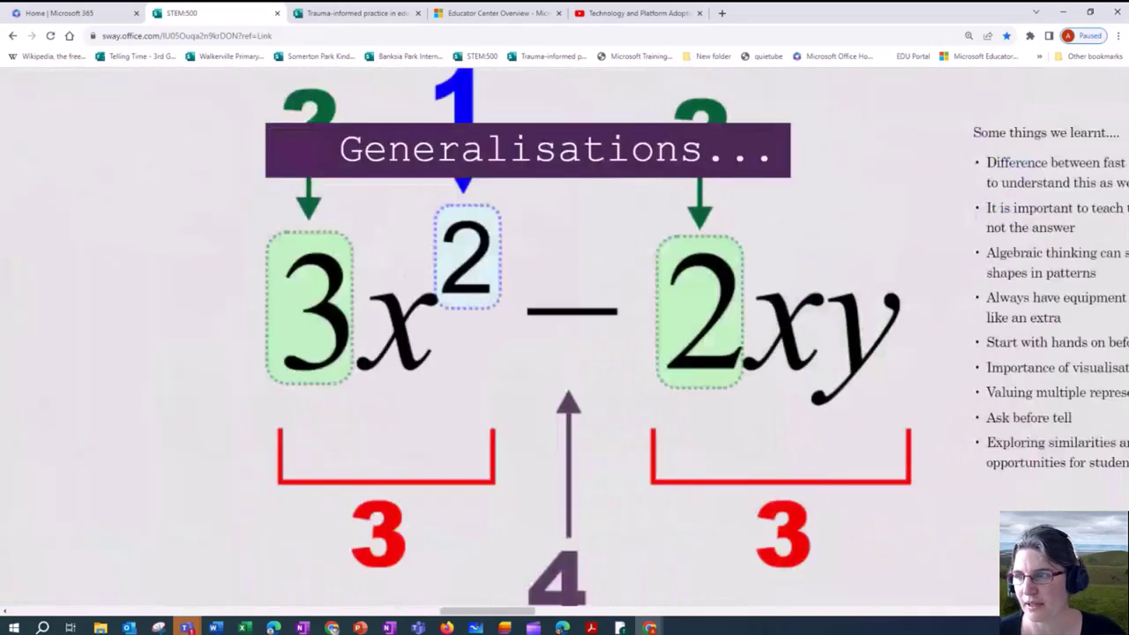
scroll(565, 341, "down", 3)
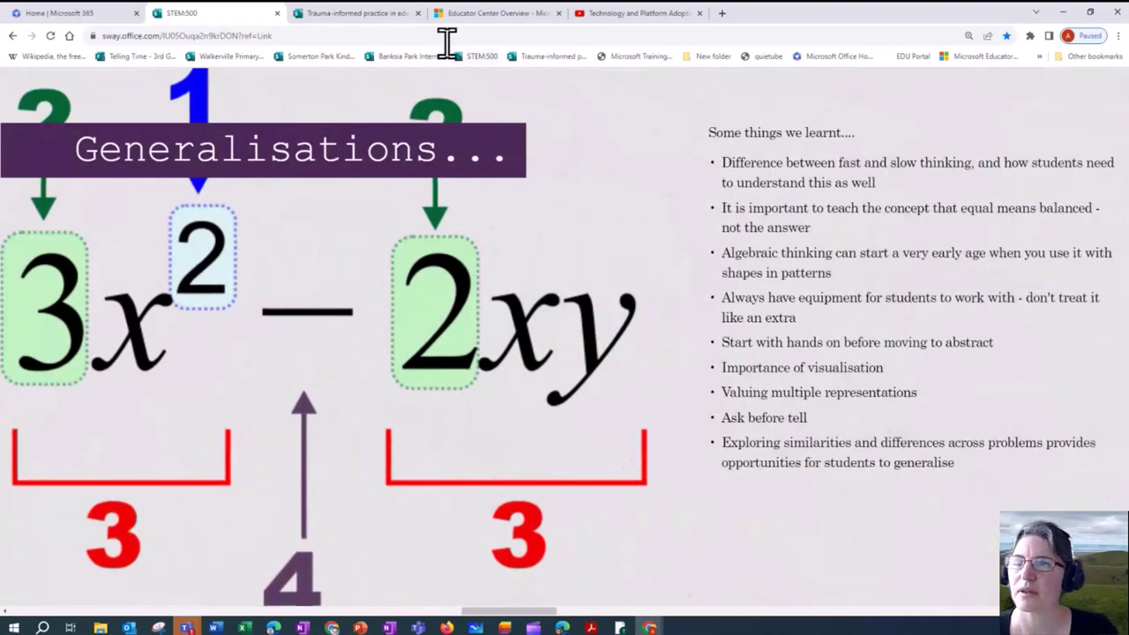
left_click(277, 13)
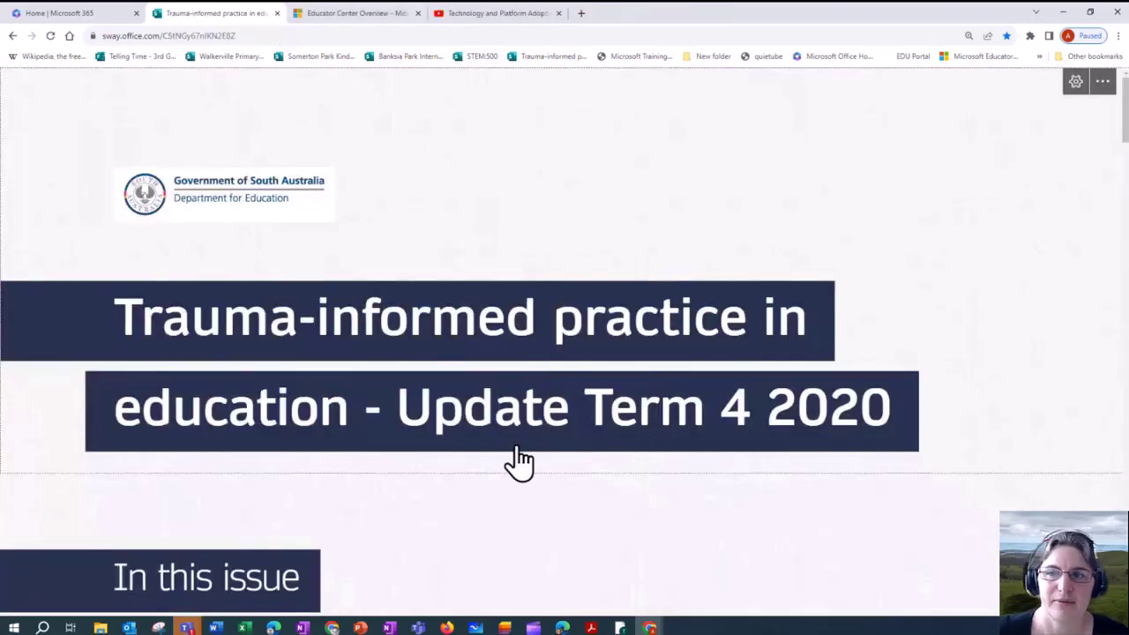
Scroll the trauma-informed practice Sway to the Showcase - Trauma Aware Schools initiative videos.
scroll(563, 471, "down", 1)
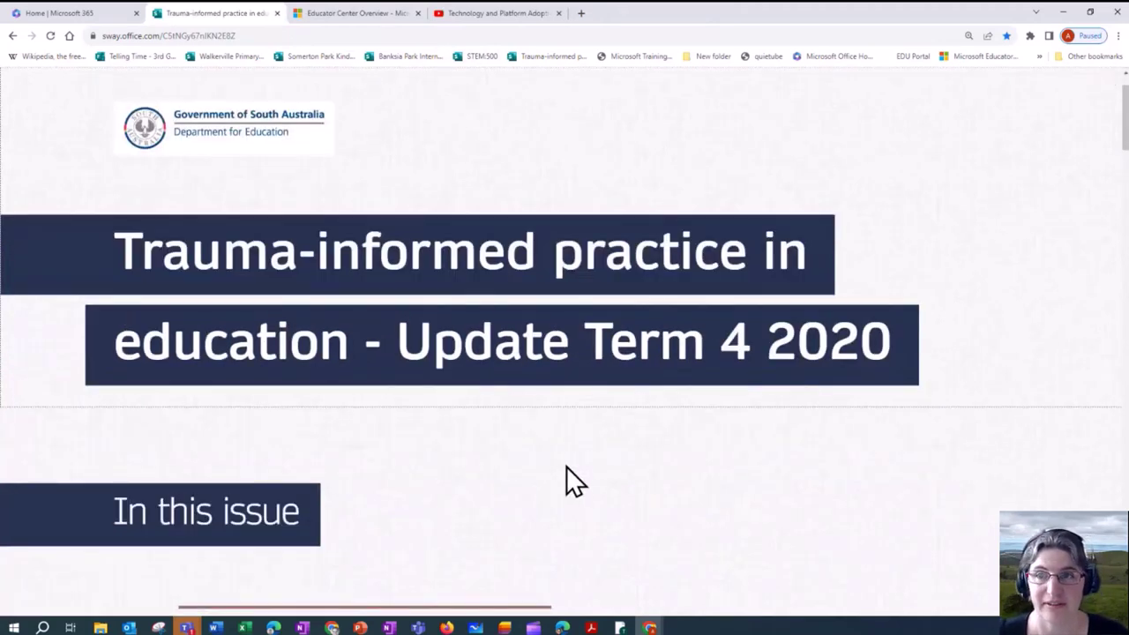
scroll(570, 447, "down", 1)
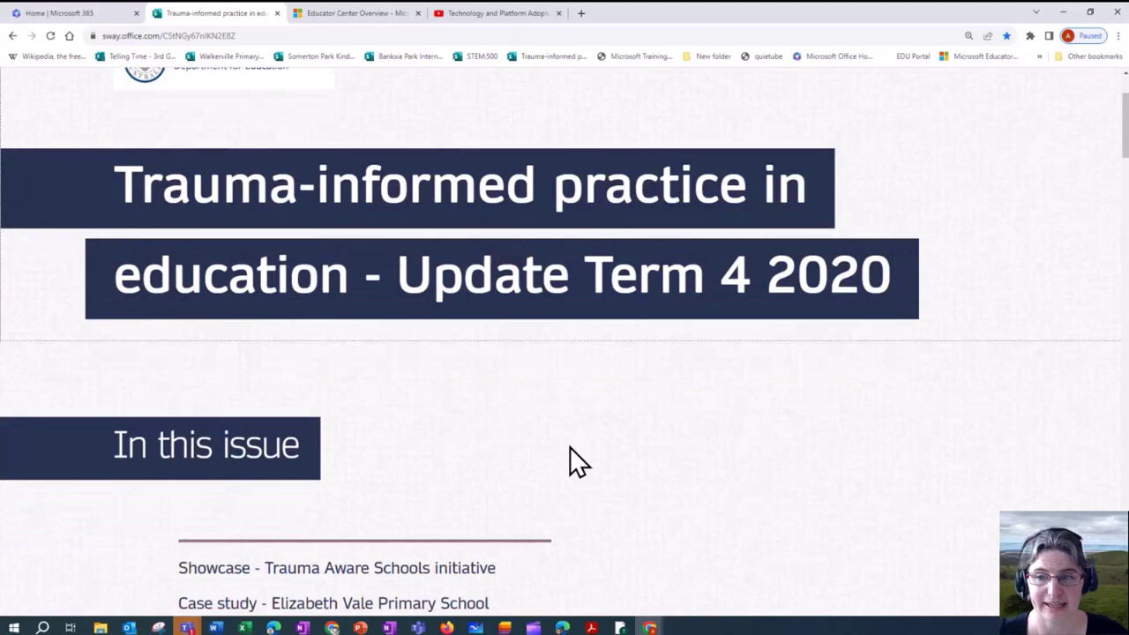
scroll(570, 446, "down", 3)
scroll(571, 444, "down", 2)
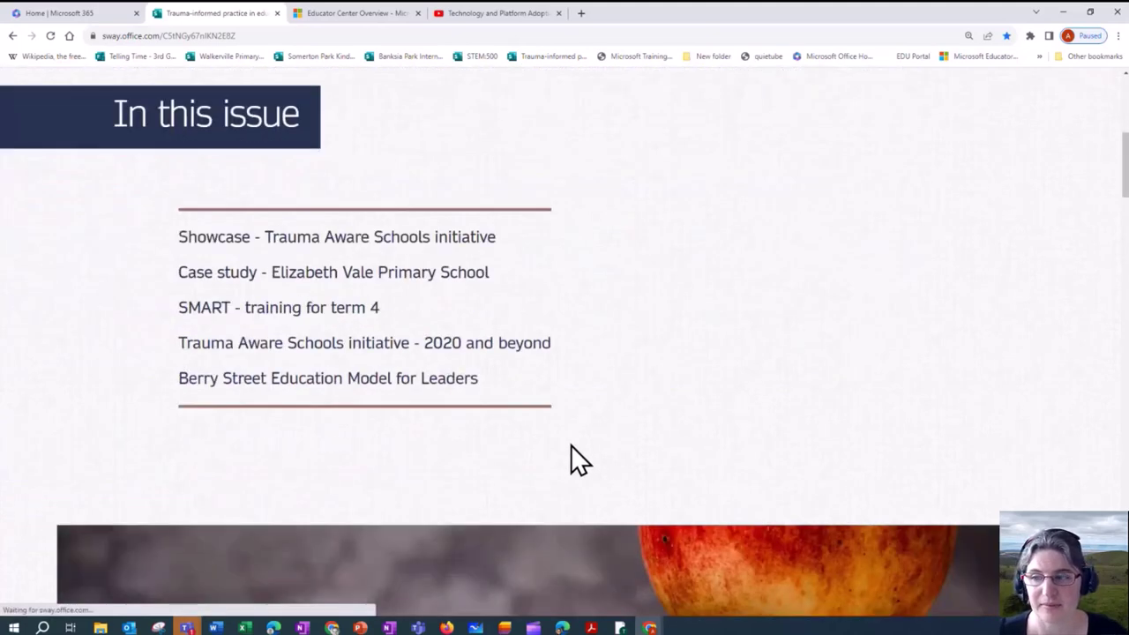
scroll(570, 445, "down", 4)
scroll(571, 454, "down", 5)
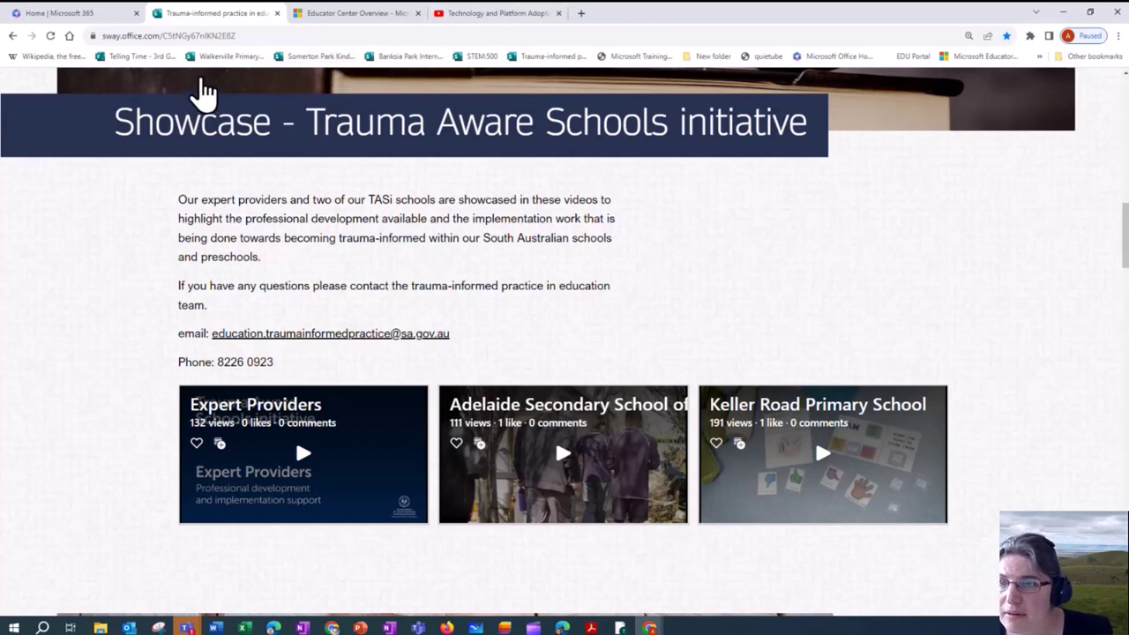
In a new tab, open the Example Student Portfolio Sway from the bookmarks overflow.
left_click(581, 14)
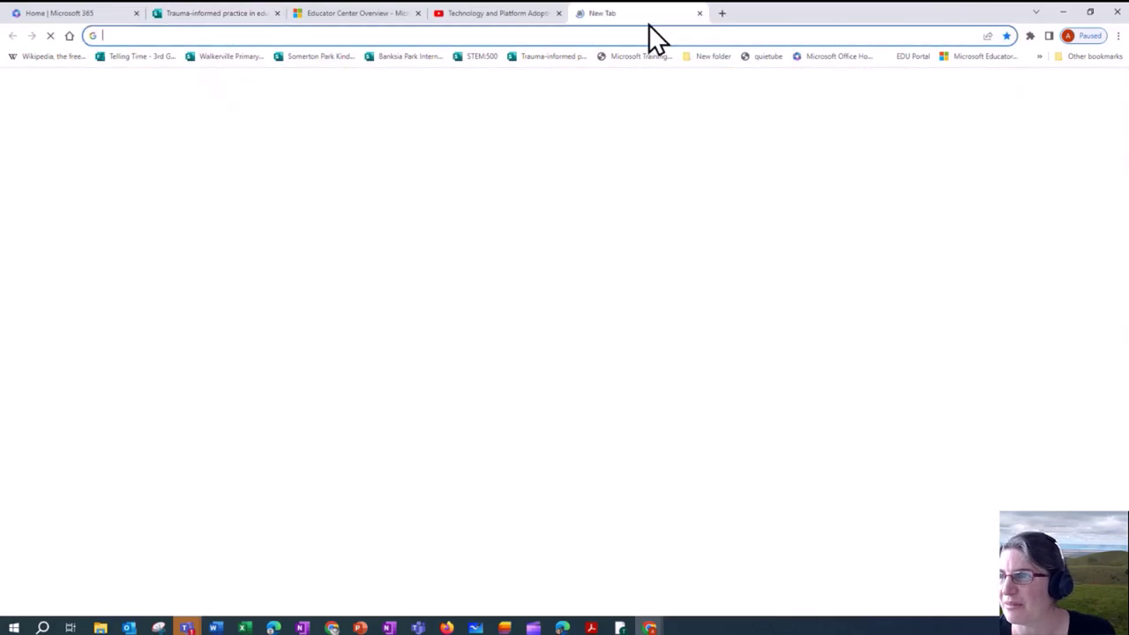
left_click(1039, 55)
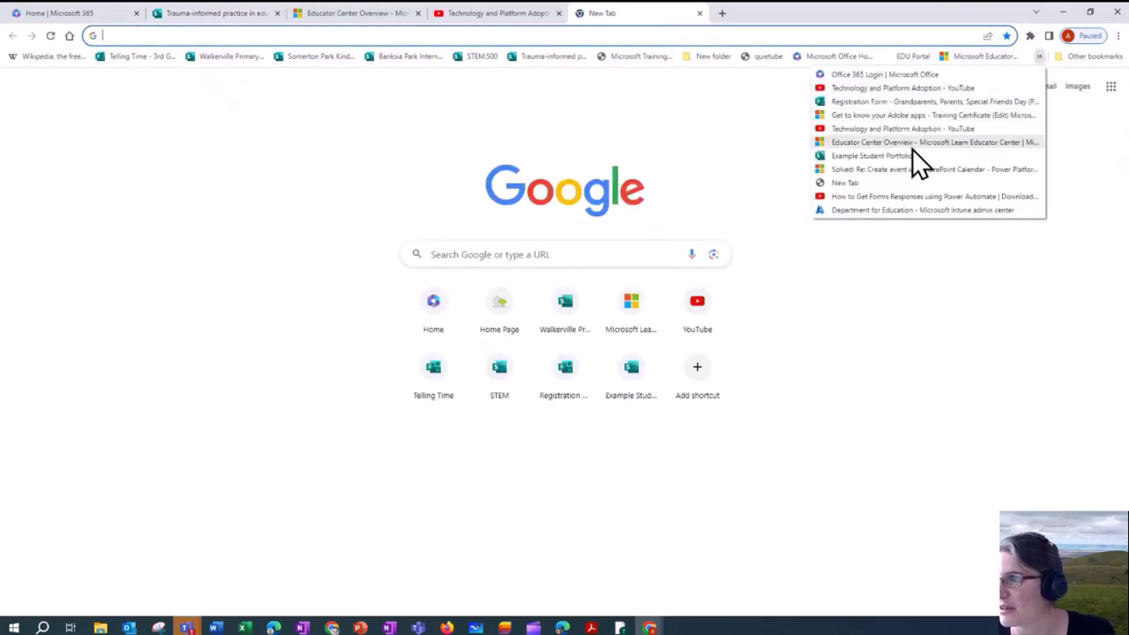
left_click(873, 156)
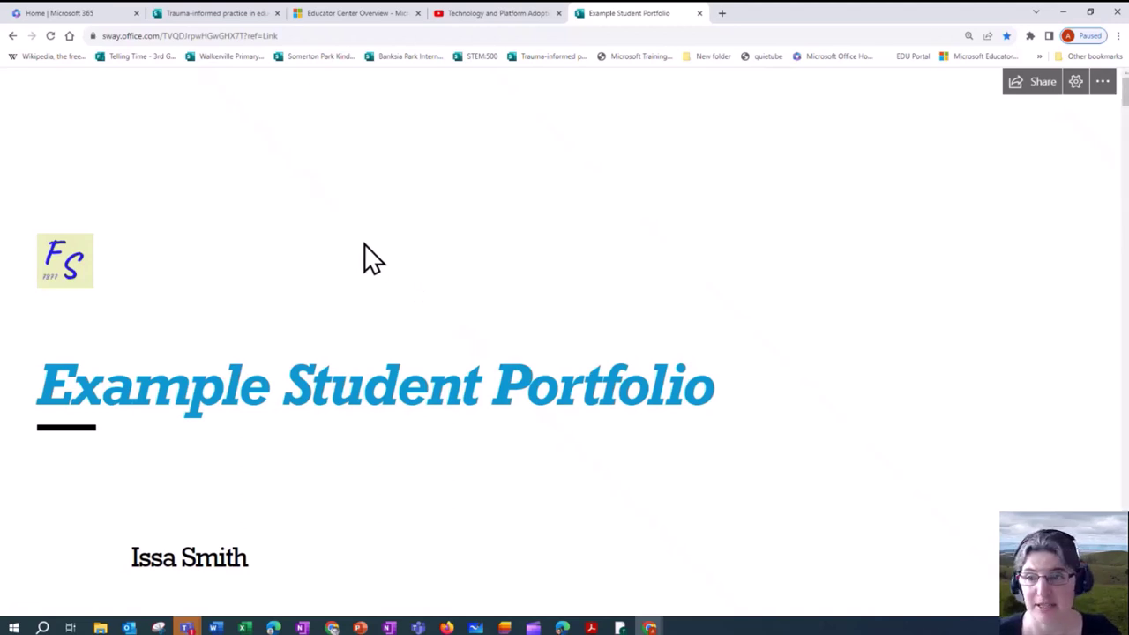
Scroll through the portfolio to the My Academic Goals table.
scroll(410, 236, "down", 2)
scroll(410, 237, "down", 3)
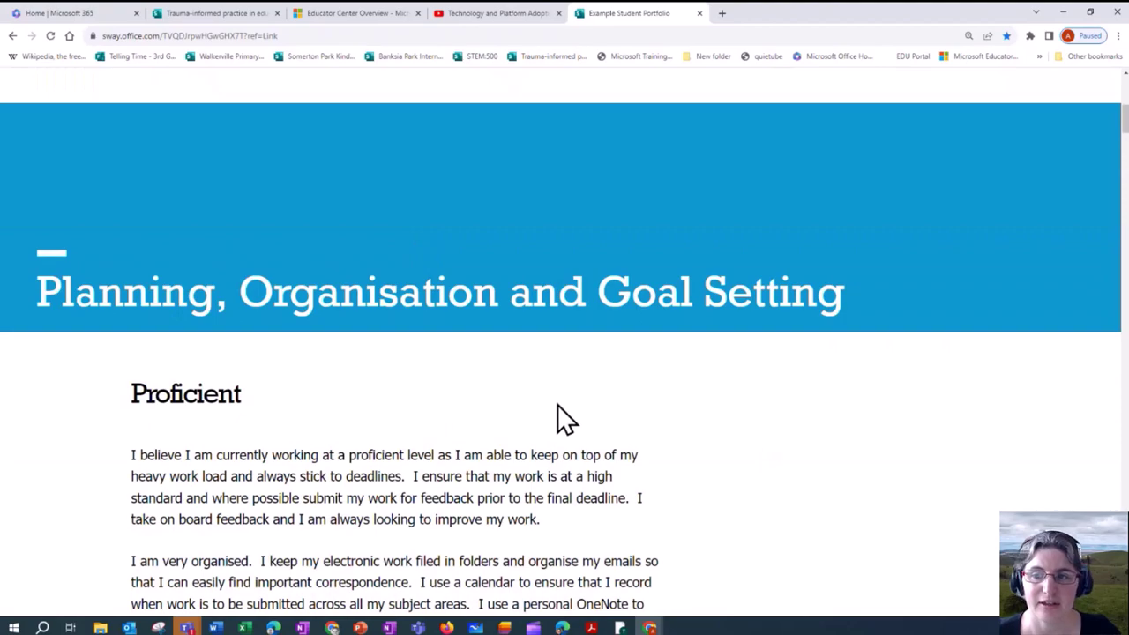
scroll(557, 405, "down", 1)
scroll(549, 399, "down", 7)
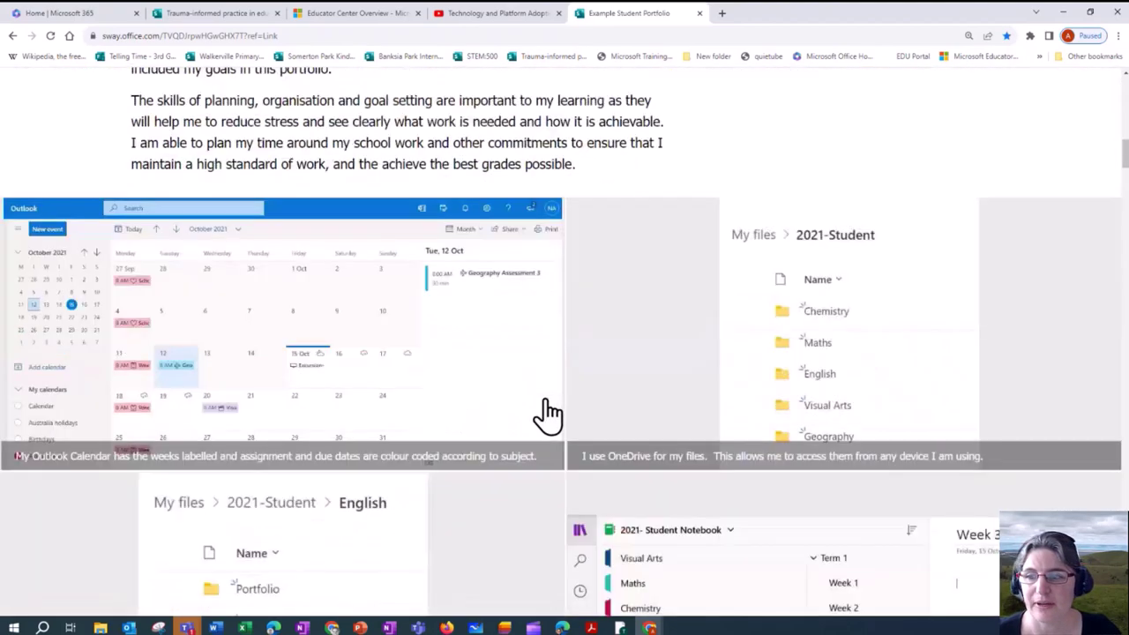
scroll(527, 406, "down", 1)
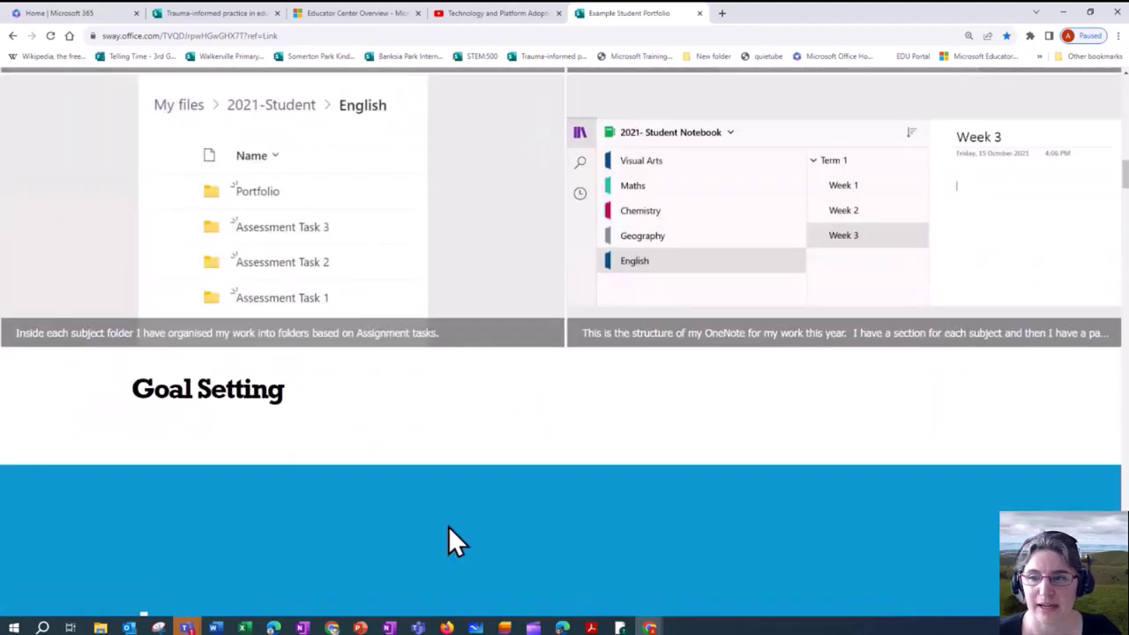
scroll(453, 536, "down", 2)
scroll(522, 545, "down", 5)
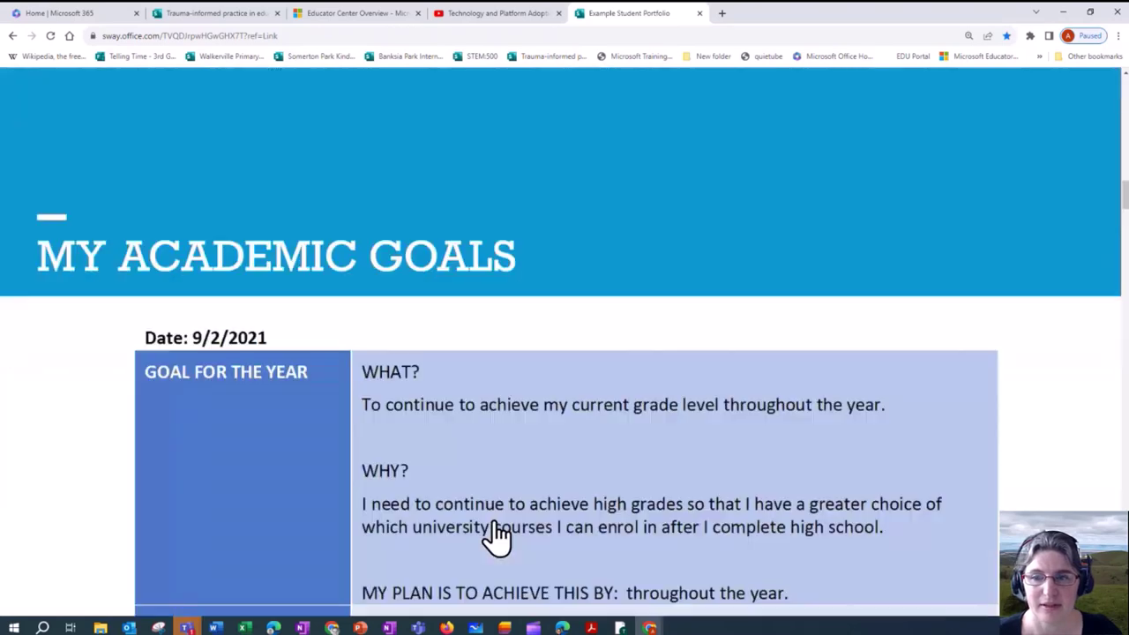
scroll(494, 533, "down", 3)
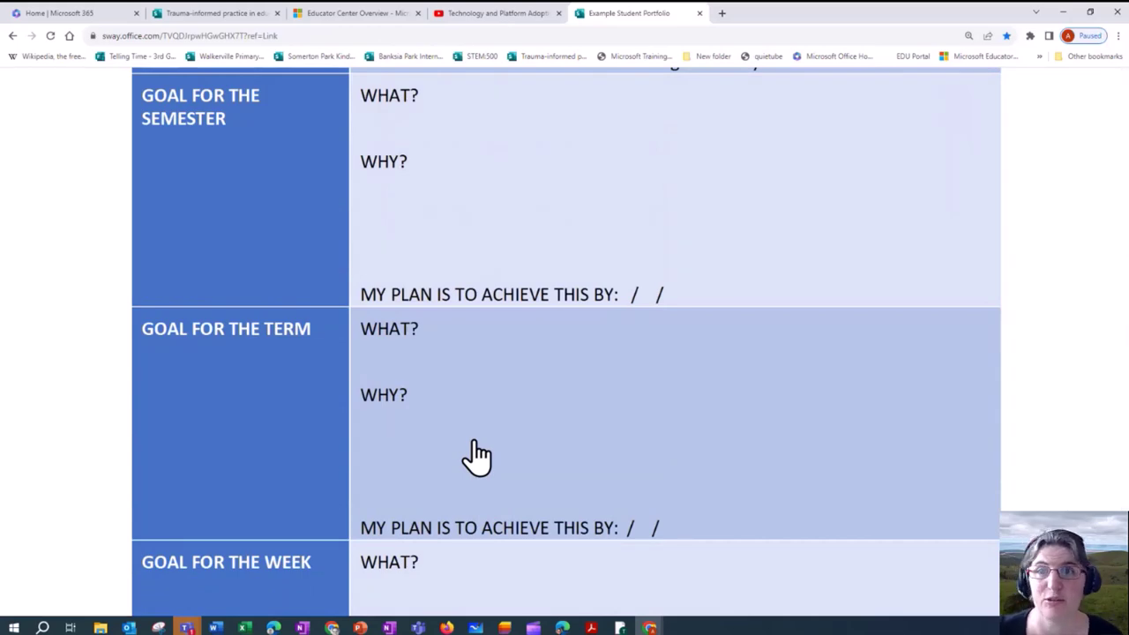
scroll(529, 354, "up", 3)
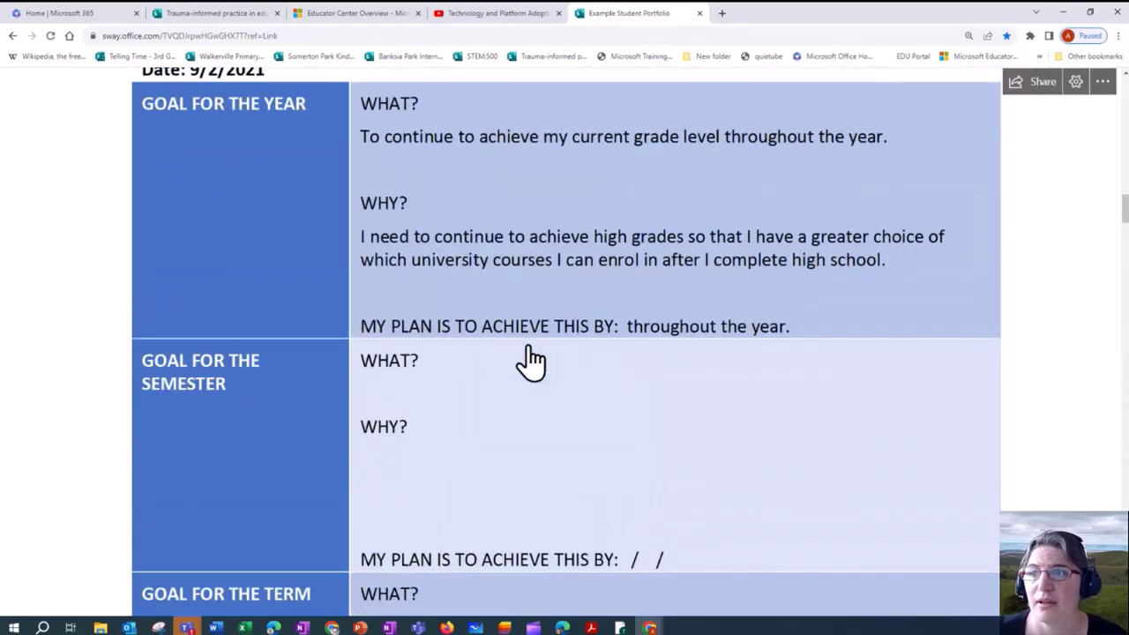
scroll(529, 357, "up", 4)
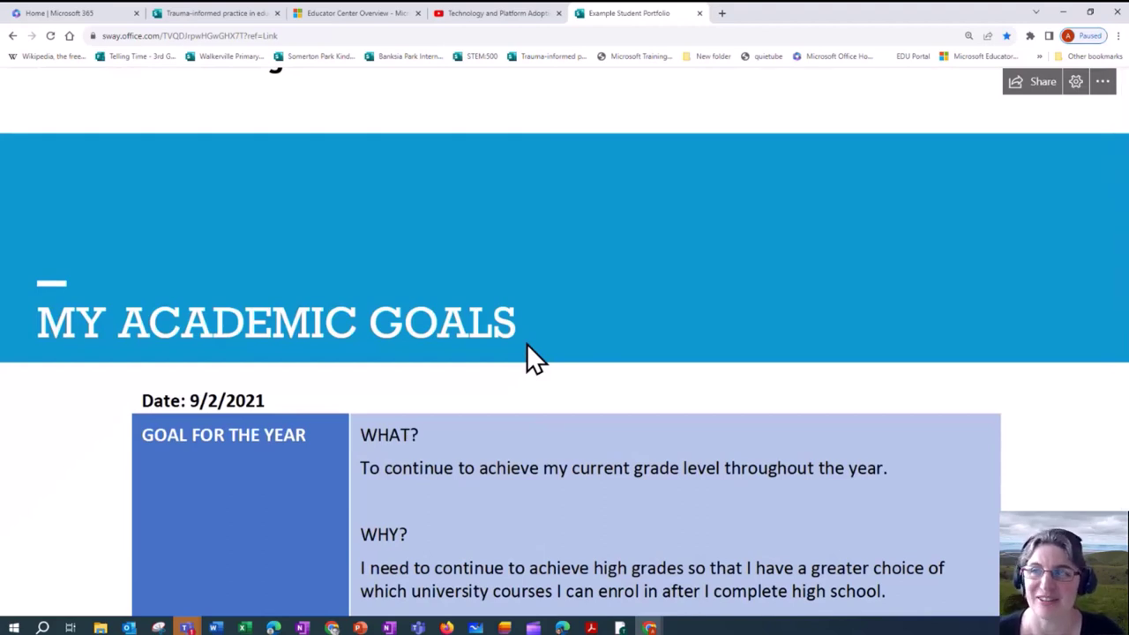
Close the student portfolio, switch to the Microsoft 365 home tab, and open Apps.
left_click(700, 14)
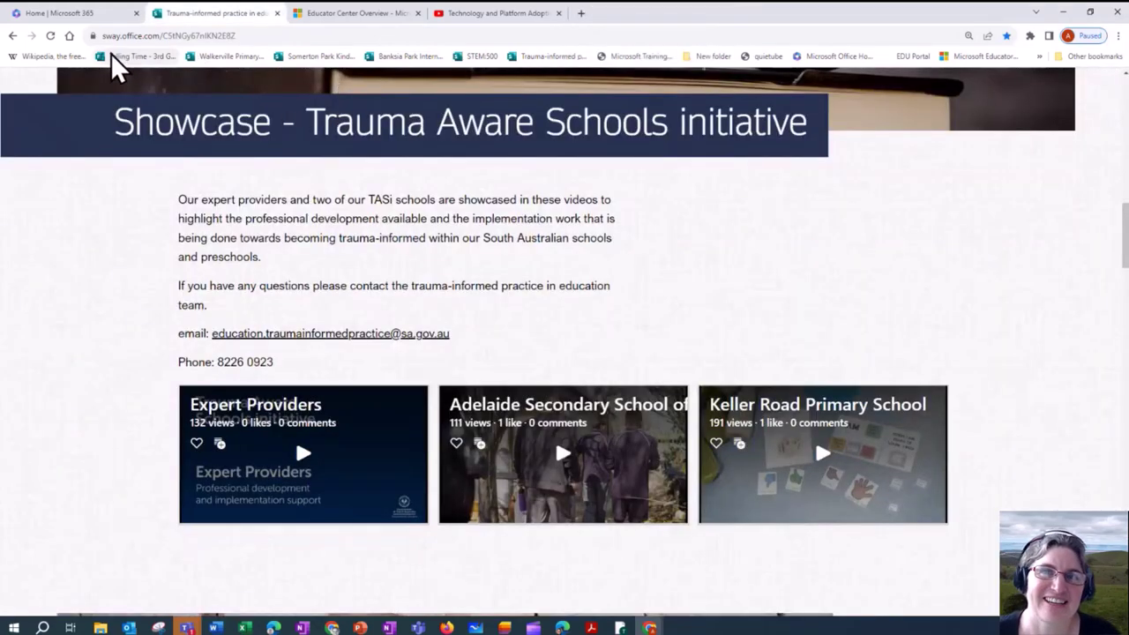
left_click(74, 14)
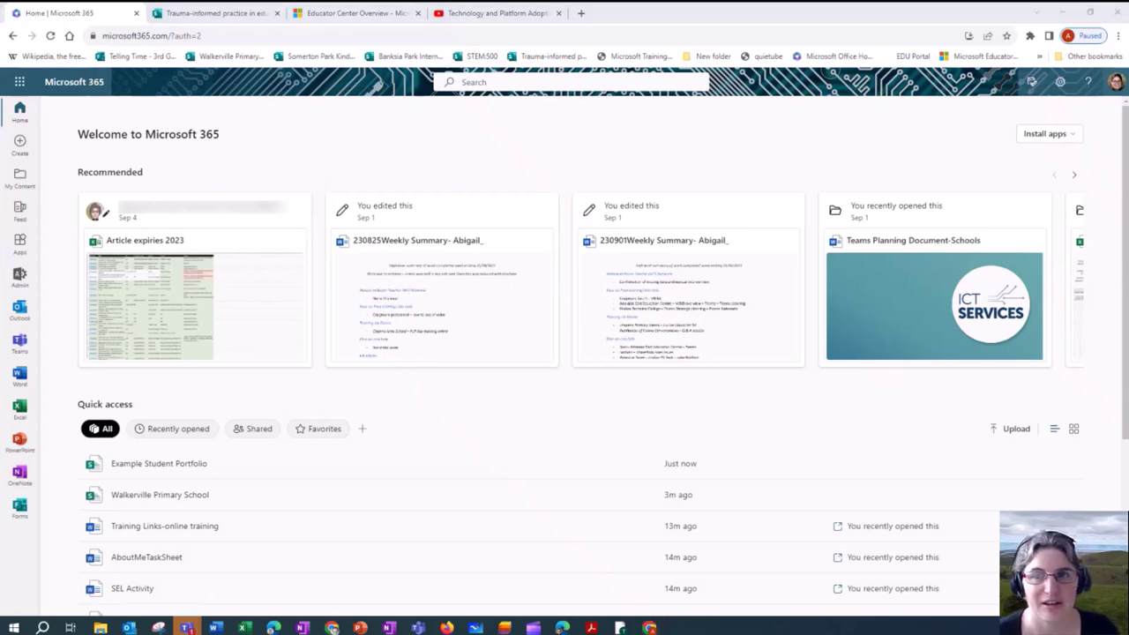
left_click_drag(168, 36, 97, 35)
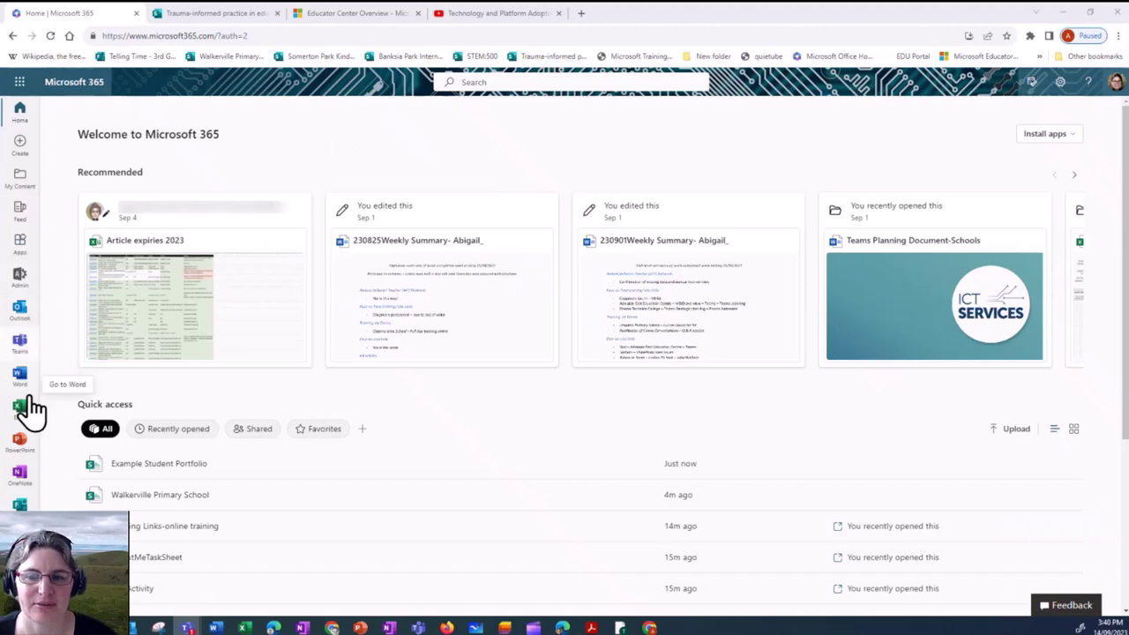
left_click(21, 250)
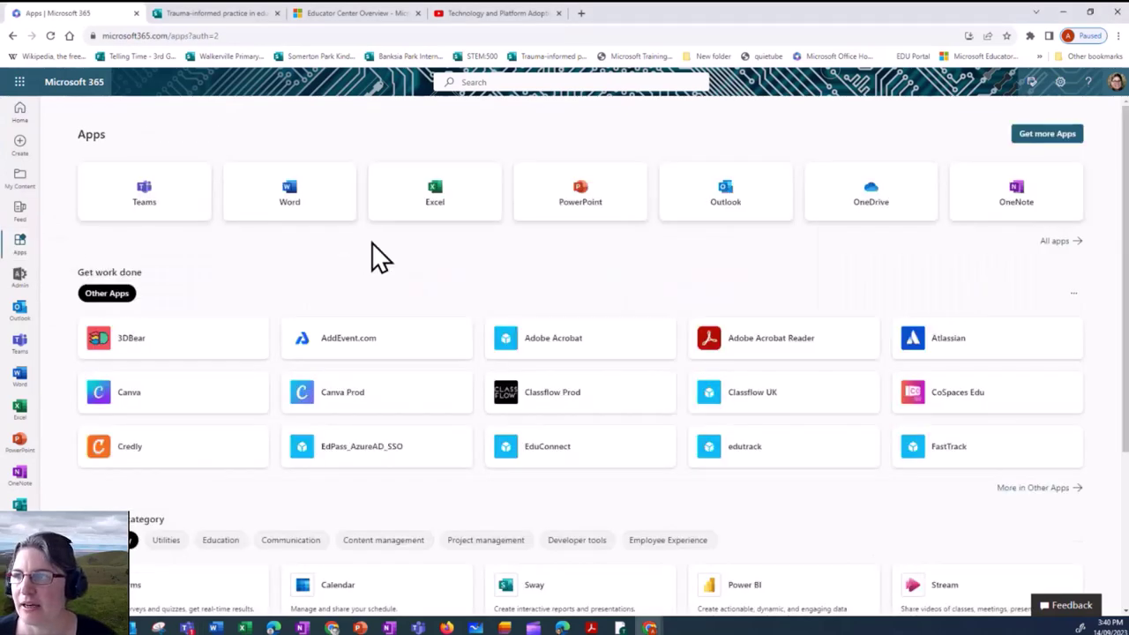
Show all apps and launch Sway.
left_click(1055, 242)
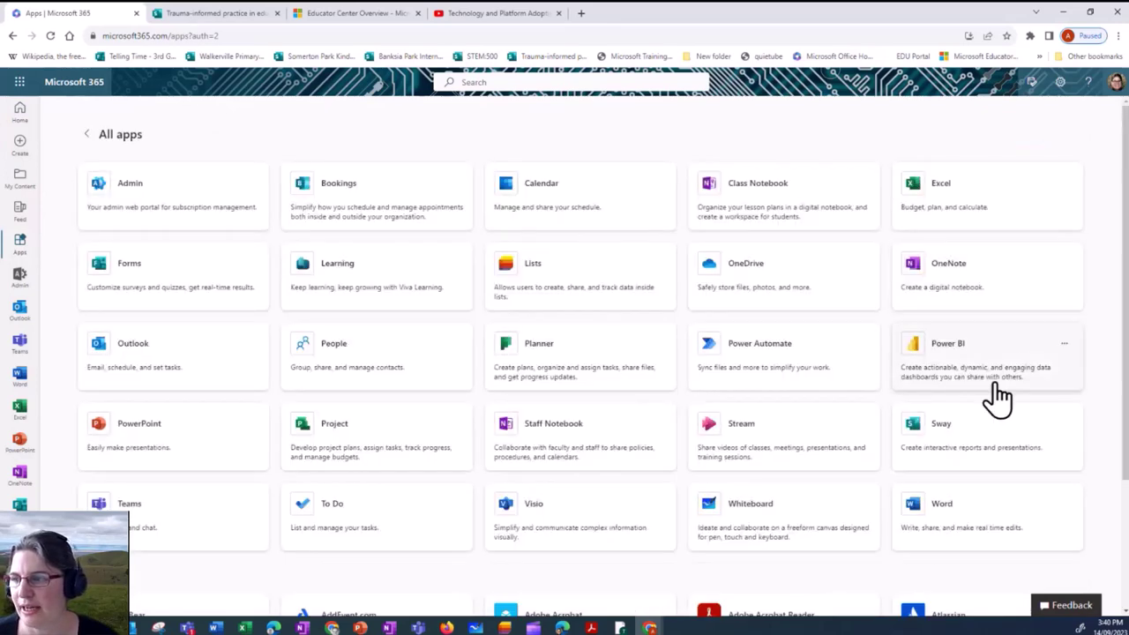
left_click(913, 425)
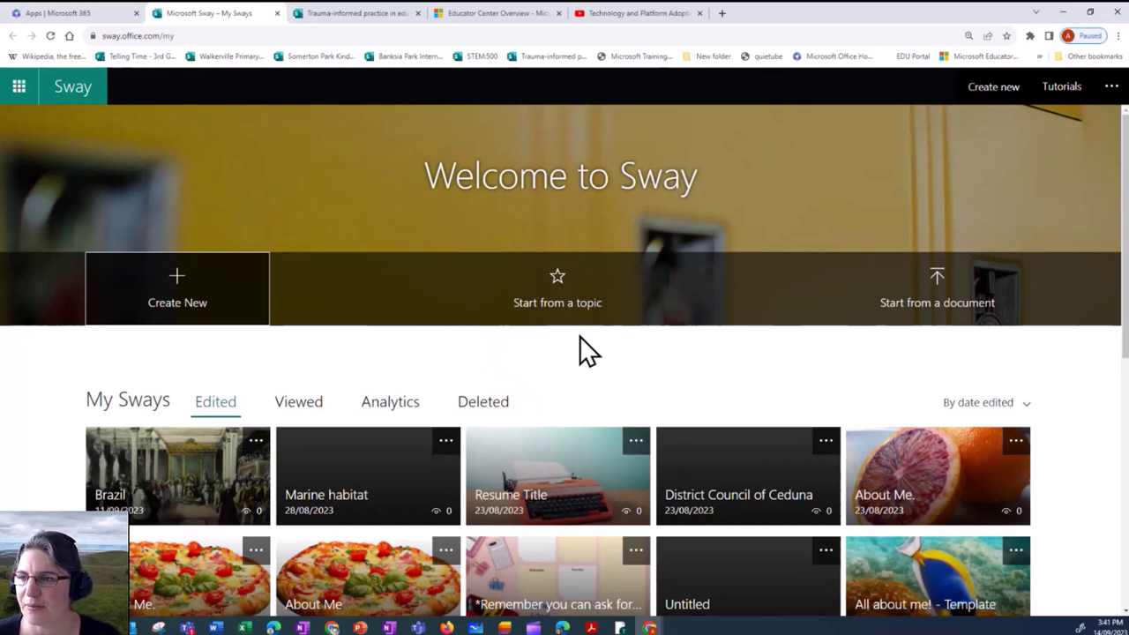
scroll(580, 335, "down", 2)
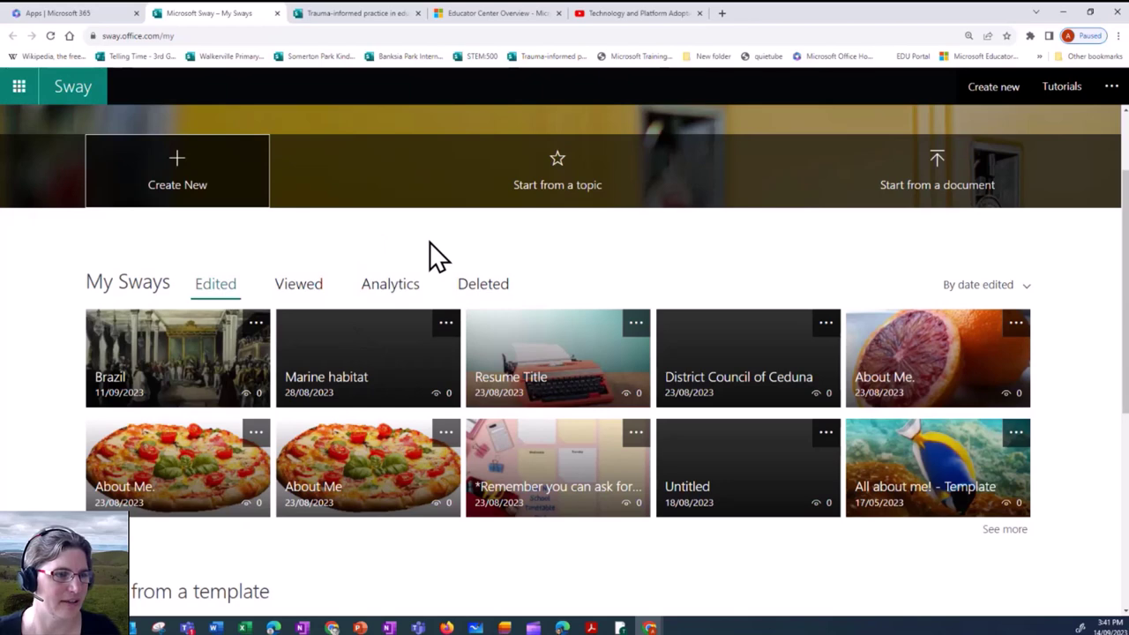
left_click_drag(130, 35, 188, 36)
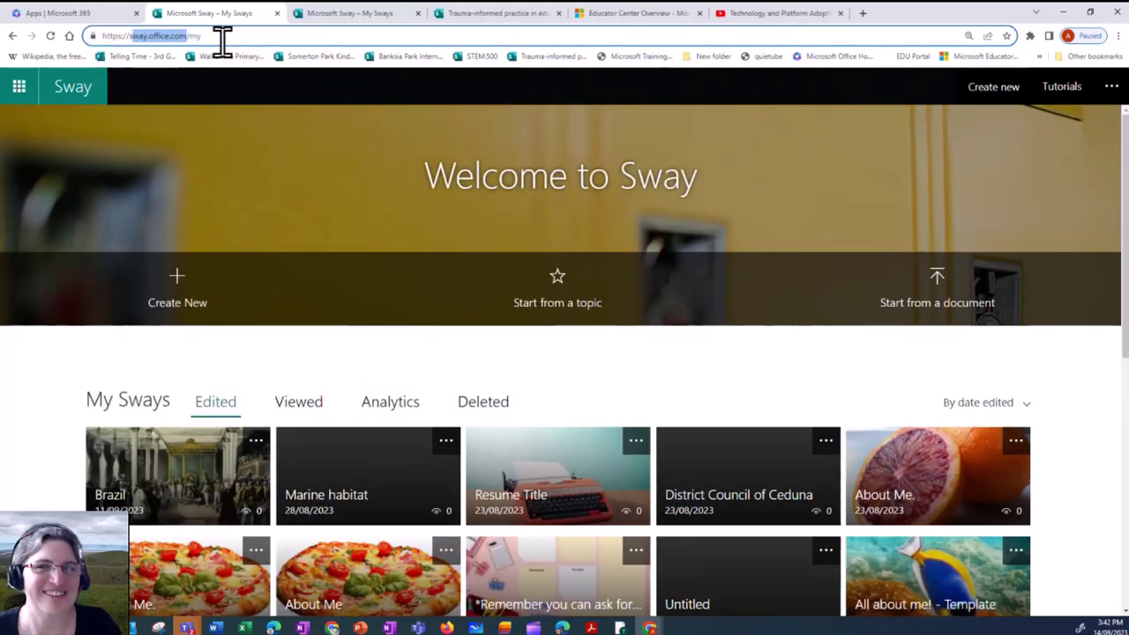
left_click(232, 37)
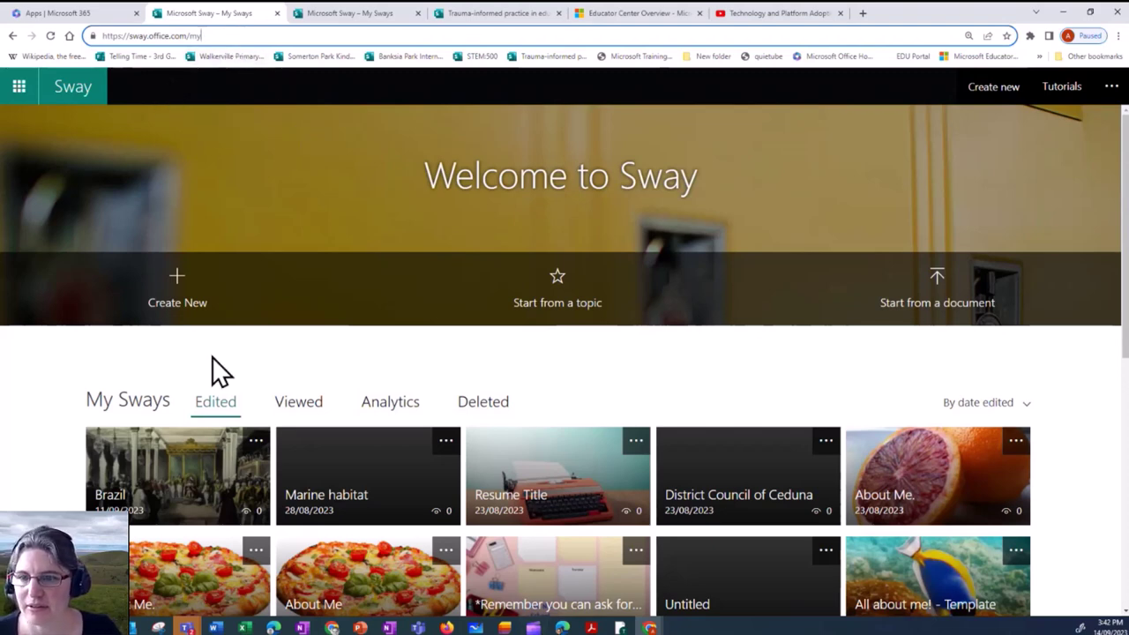
scroll(213, 382, "down", 1)
scroll(231, 383, "down", 1)
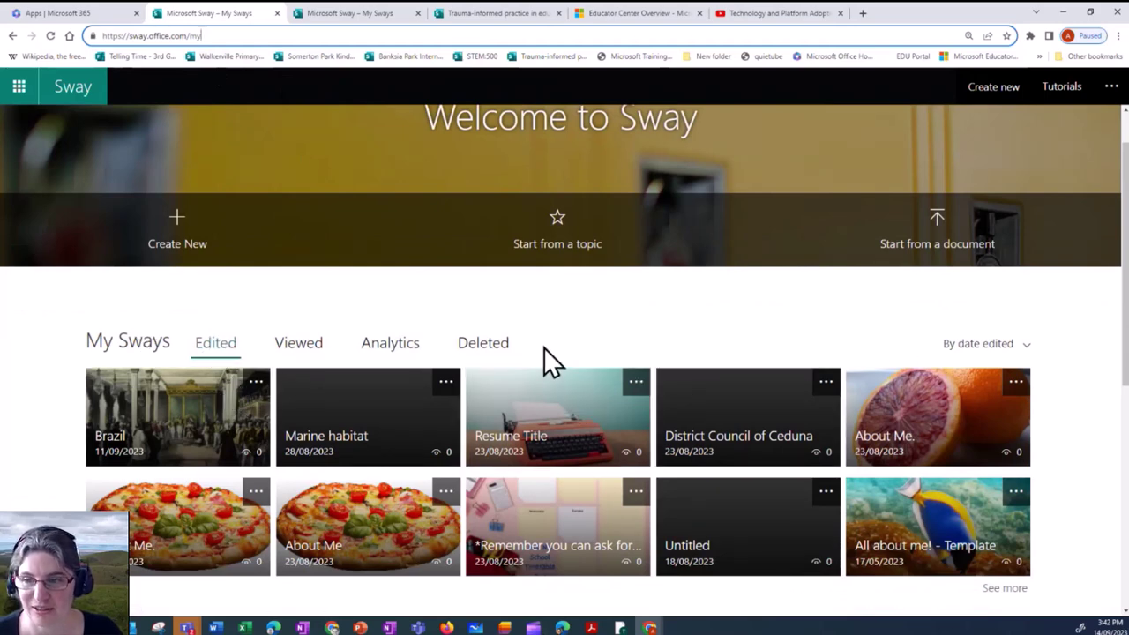
scroll(543, 347, "down", 3)
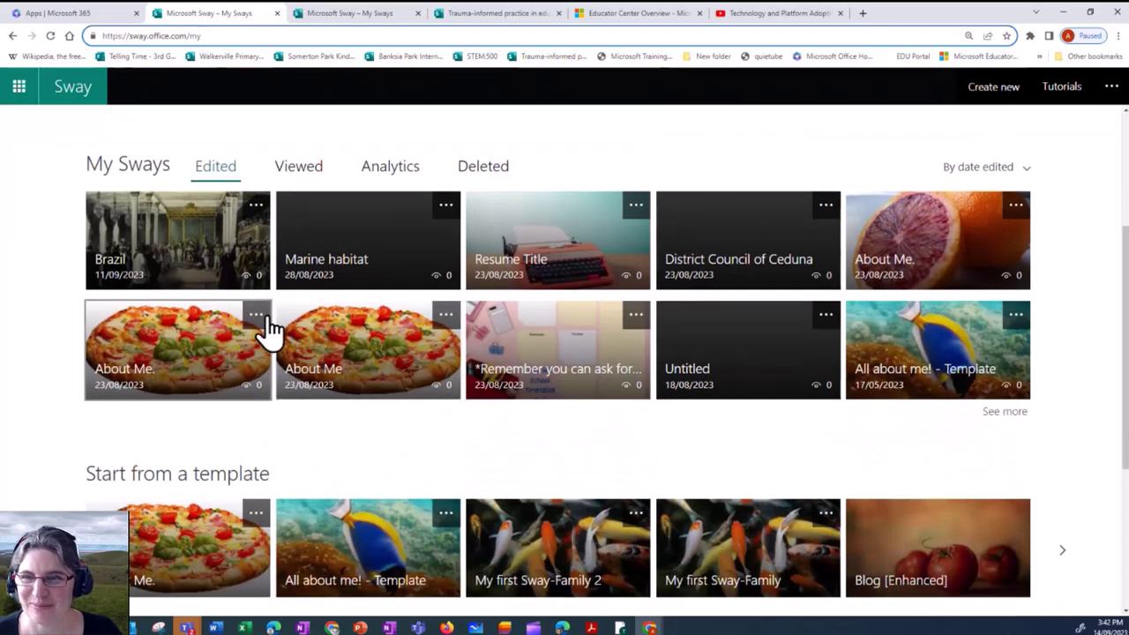
scroll(265, 247, "up", 3)
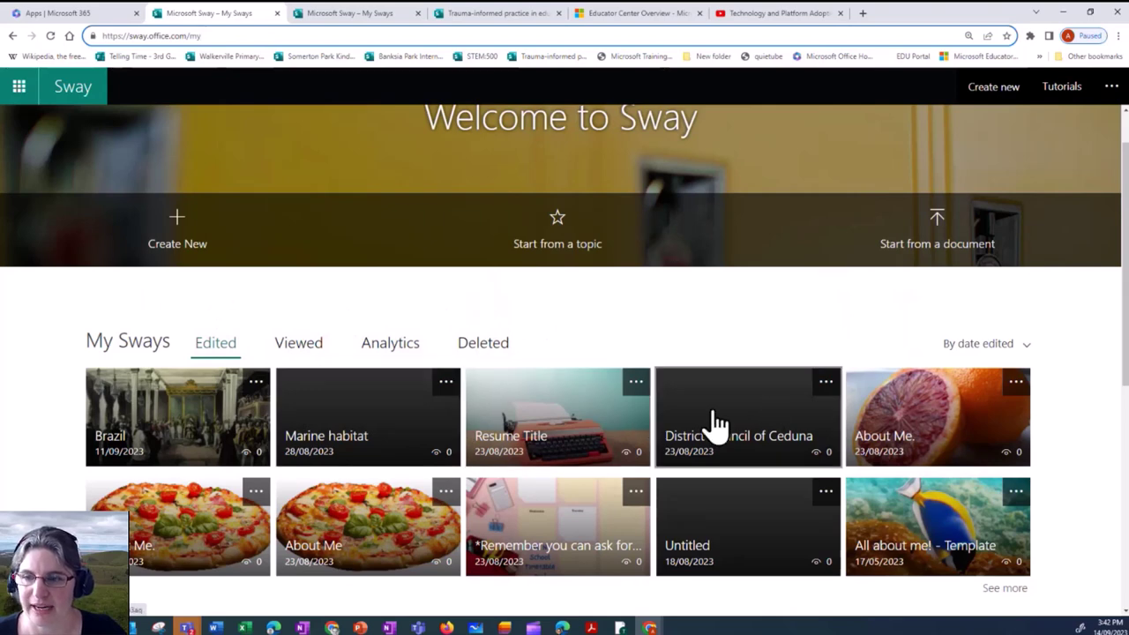
scroll(535, 556, "down", 2)
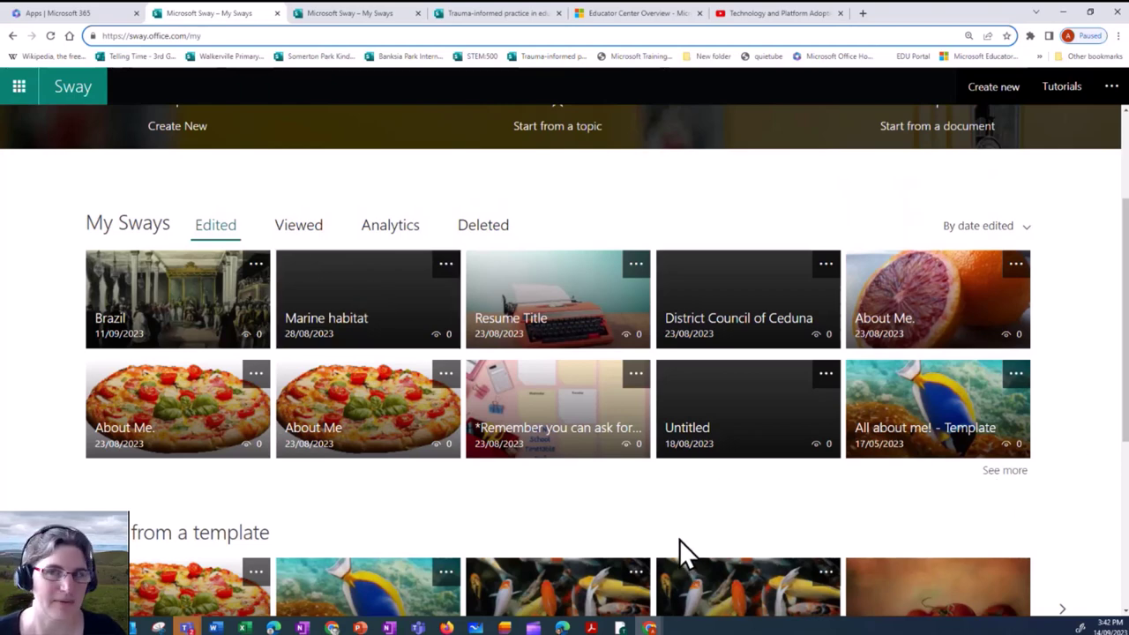
scroll(685, 549, "up", 1)
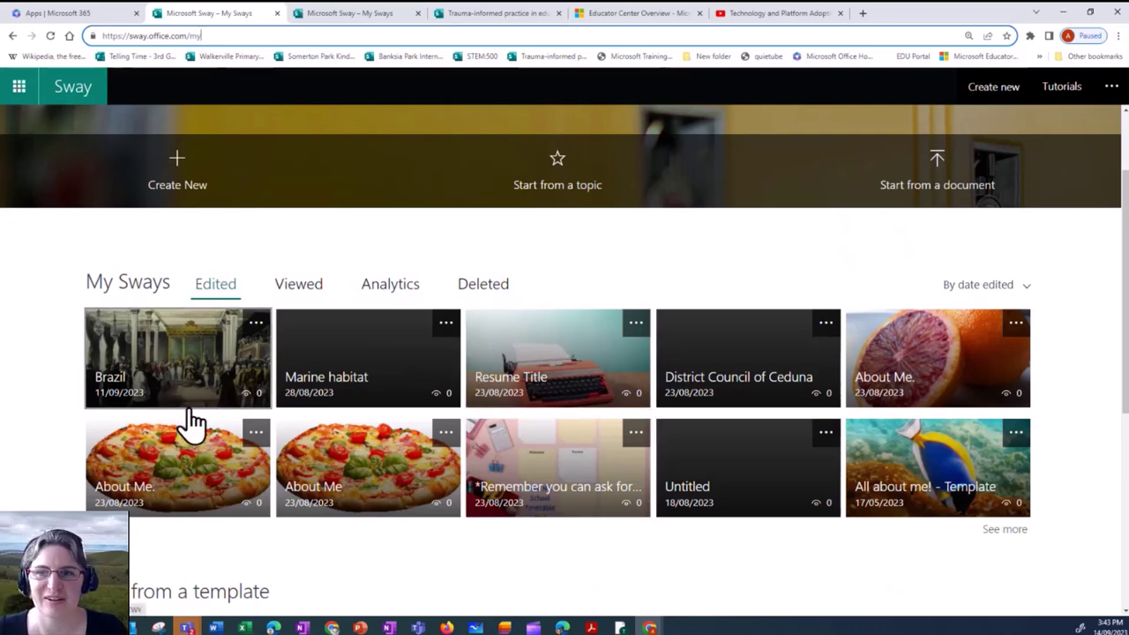
scroll(264, 454, "up", 1)
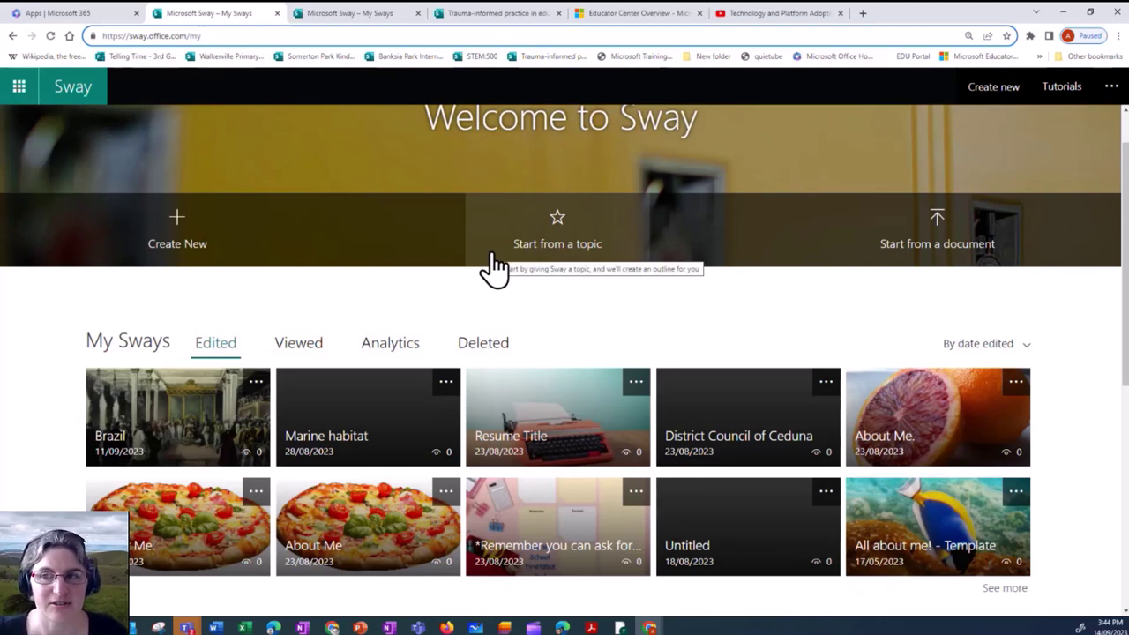
Start from the topic 'Dinasaur', correct it to 'Dinosaur', and create the outline.
left_click(559, 258)
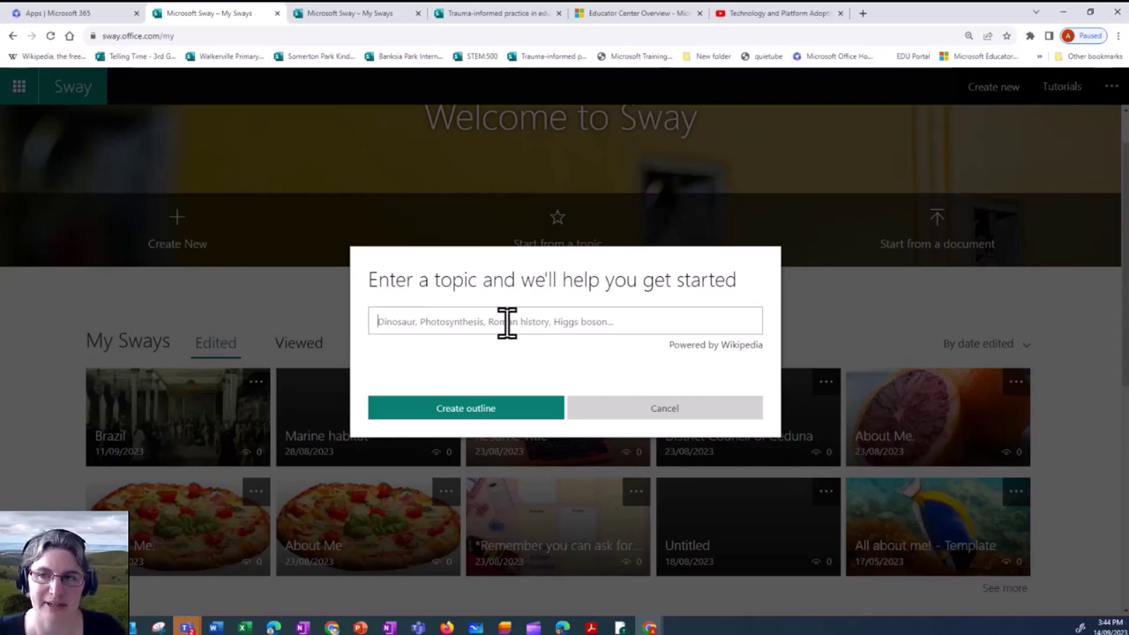
type("Dinasaur")
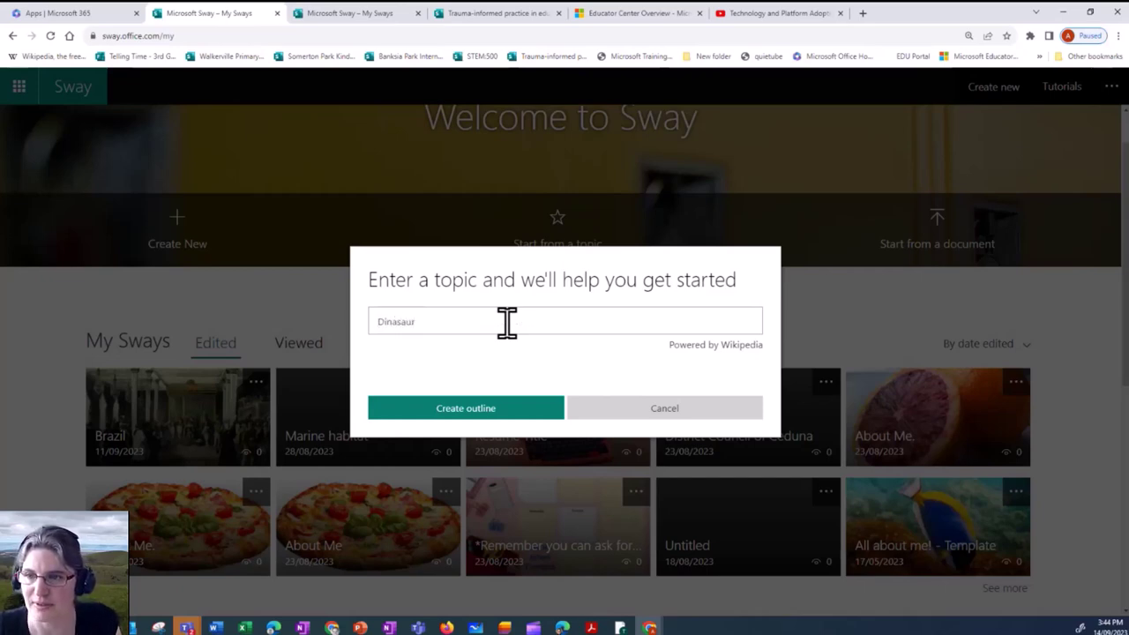
right_click(397, 319)
left_click(432, 325)
left_click(488, 422)
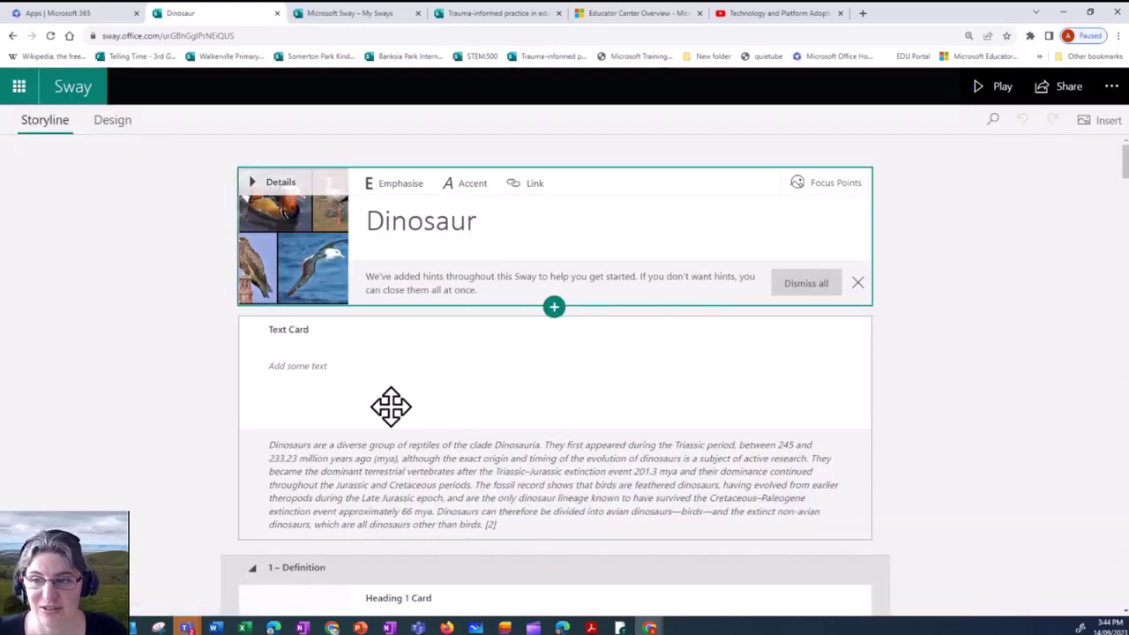
Drag the dinosaur paragraph text card out from beneath the title card.
scroll(520, 494, "down", 2)
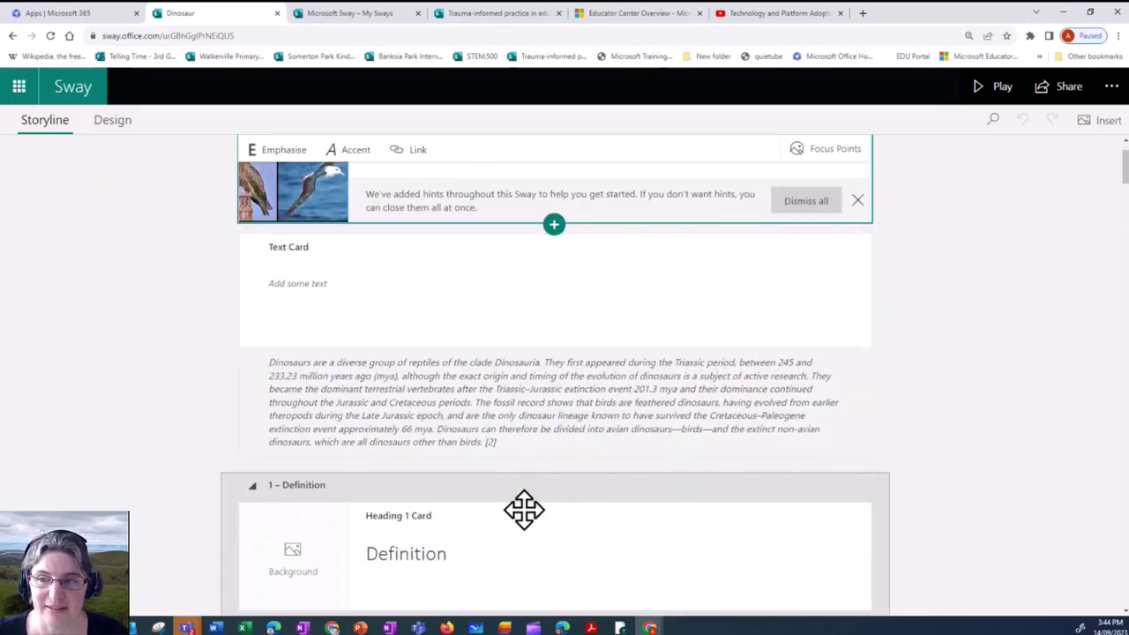
scroll(523, 507, "down", 5)
scroll(500, 509, "up", 6)
left_click_drag(351, 399, 577, 329)
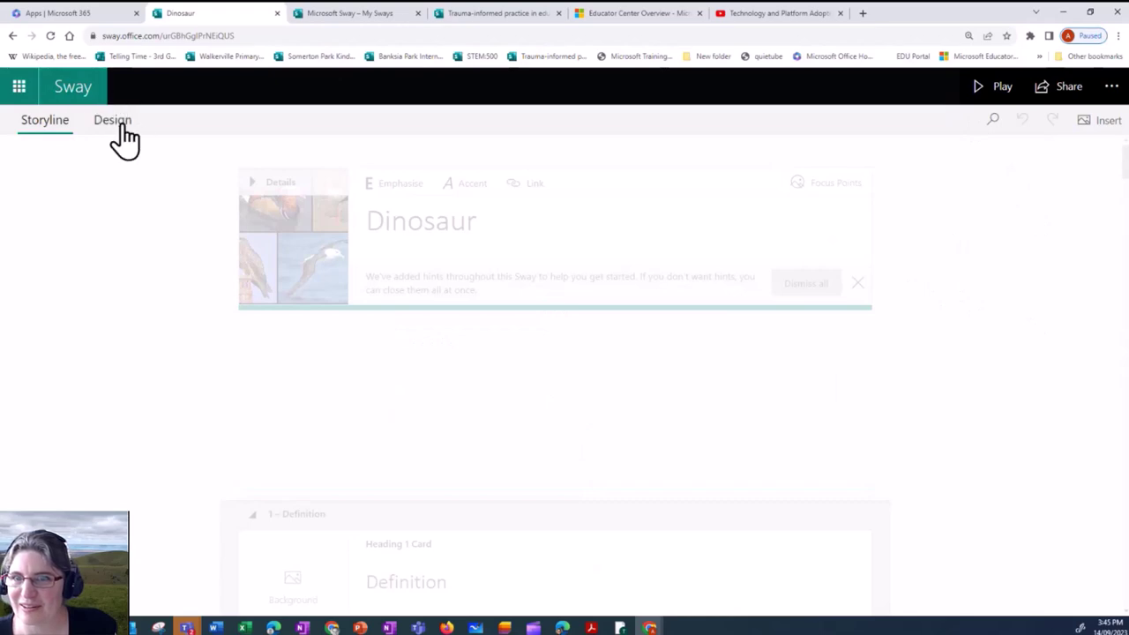
Play the Sway, return to editing, and insert an empty Heading 1 card.
left_click(983, 96)
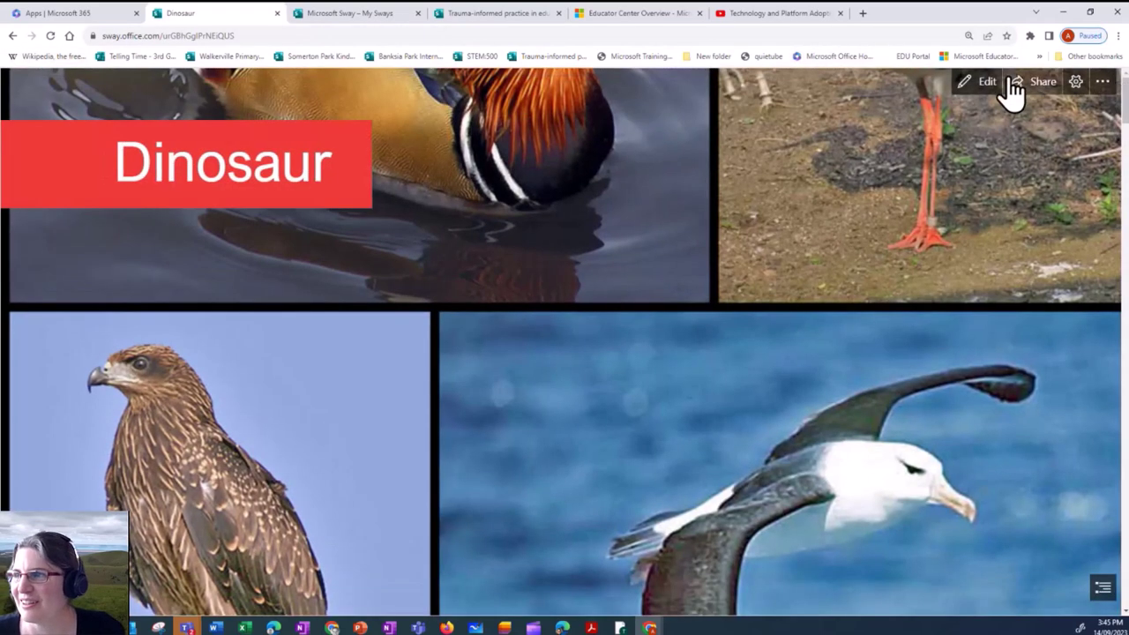
left_click(975, 84)
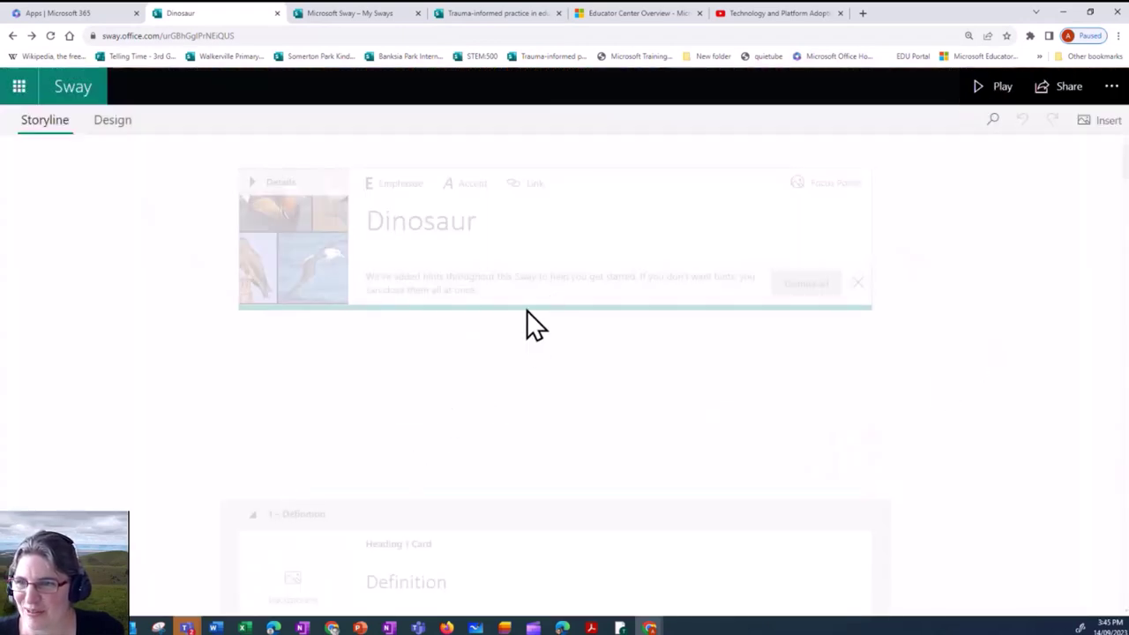
left_click(430, 399)
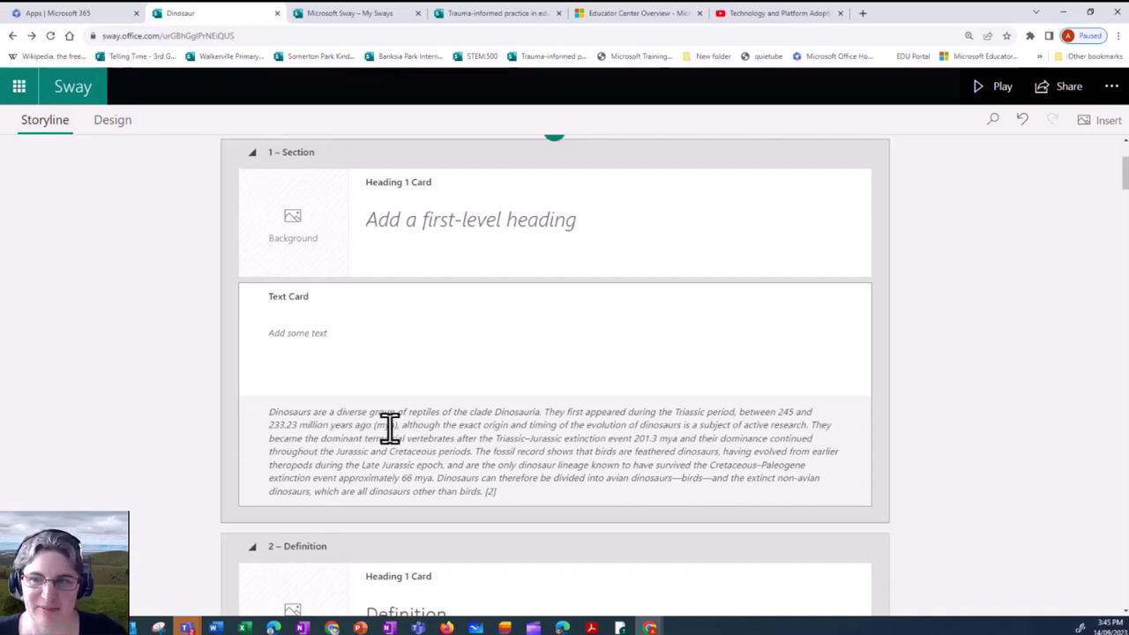
Type placeholder text 'adgdfhfjfhgjhghjd' into Section 1's first text card.
left_click(279, 339)
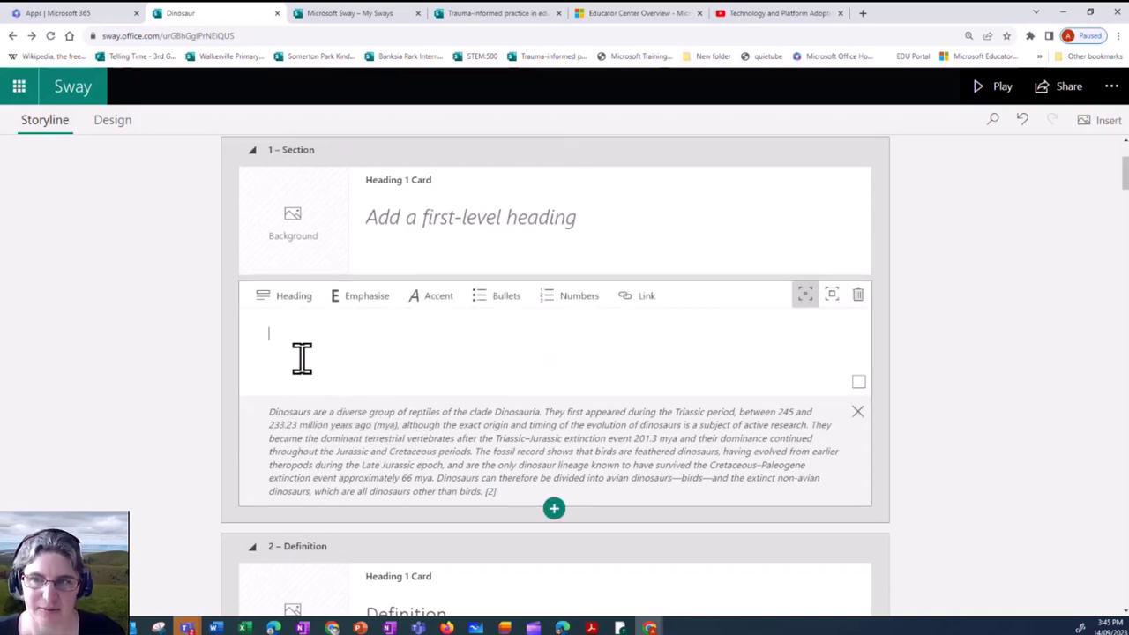
type("adgdfhfjfhgjhghjd")
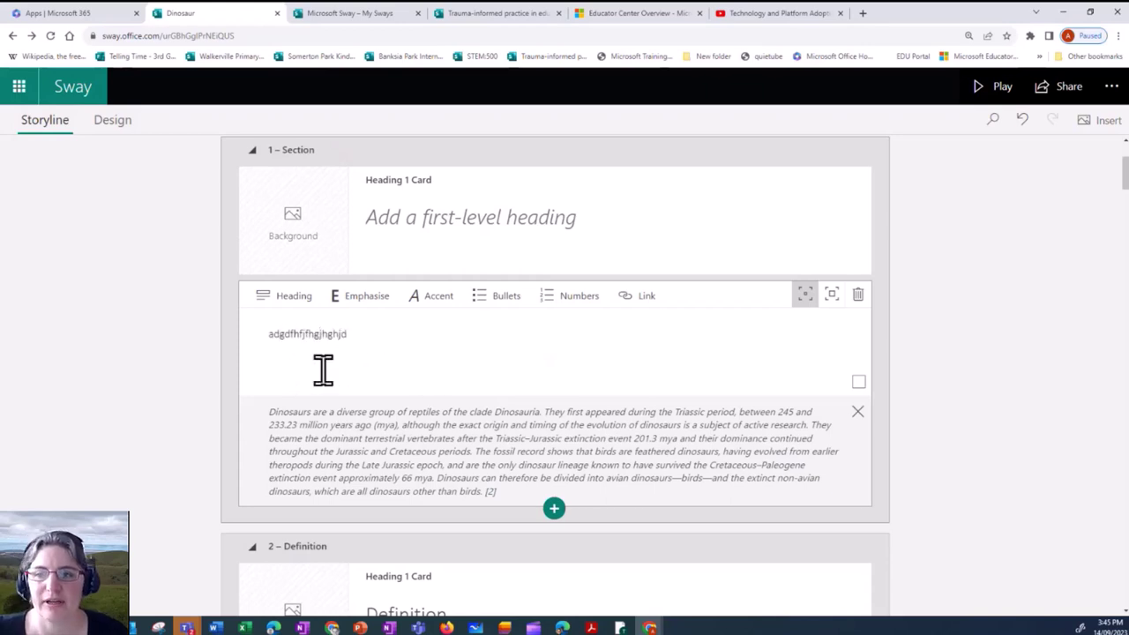
scroll(328, 410, "down", 3)
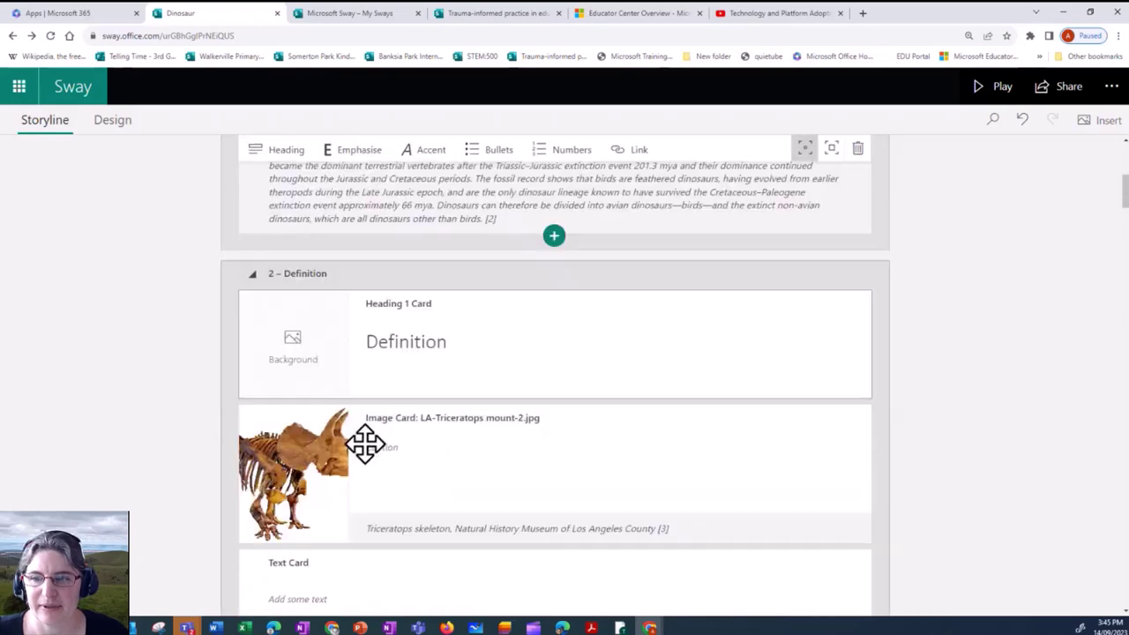
scroll(395, 453, "down", 4)
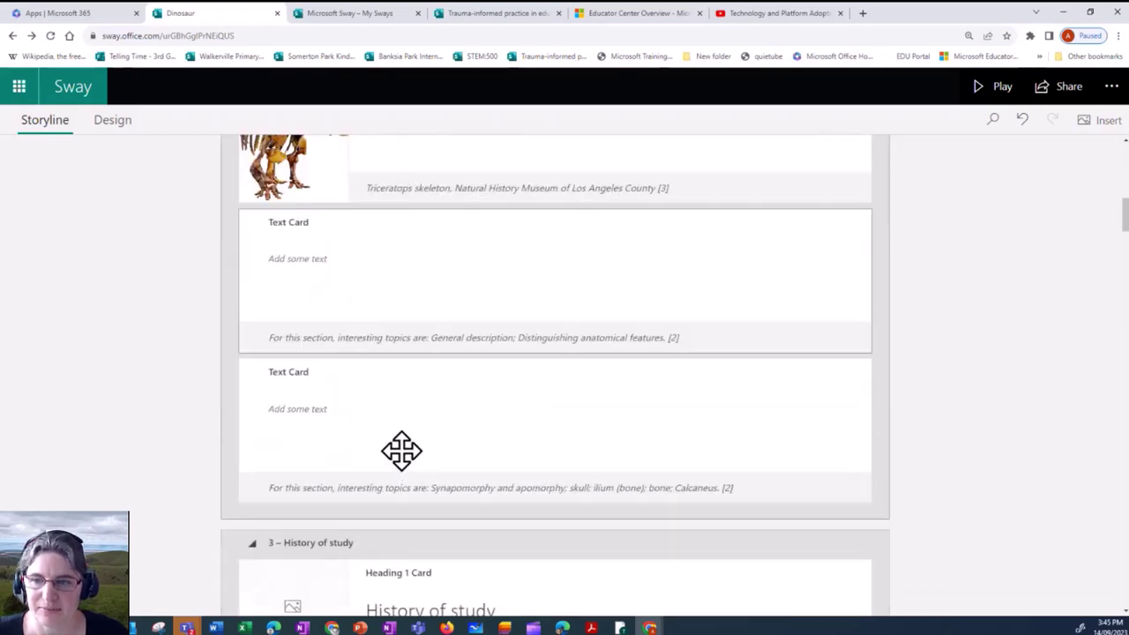
scroll(344, 481, "down", 6)
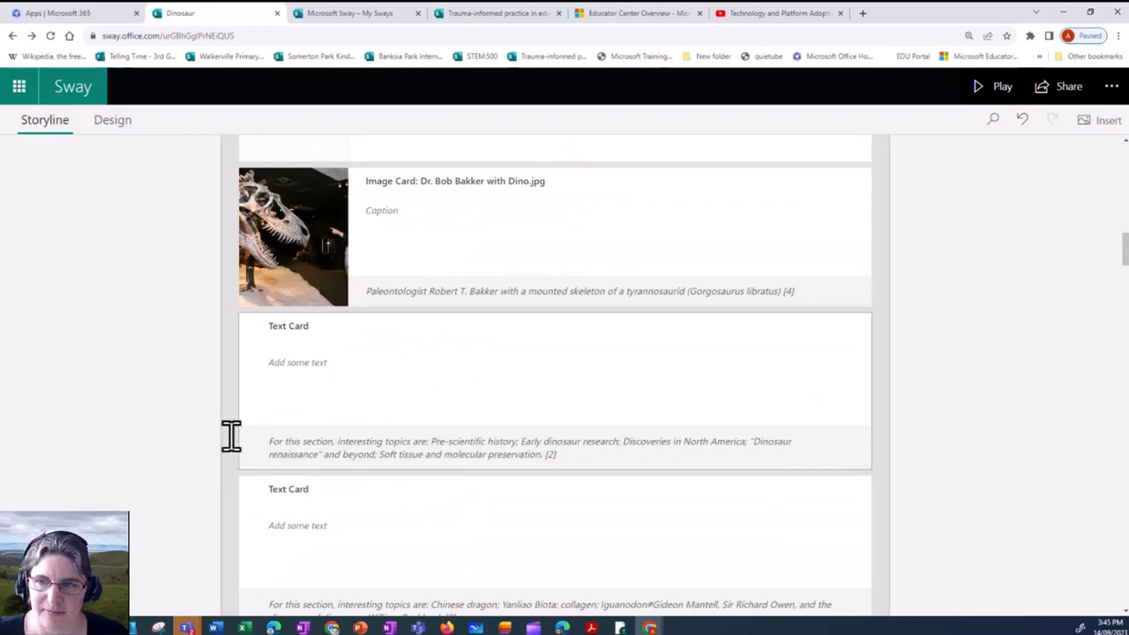
scroll(497, 512, "down", 1)
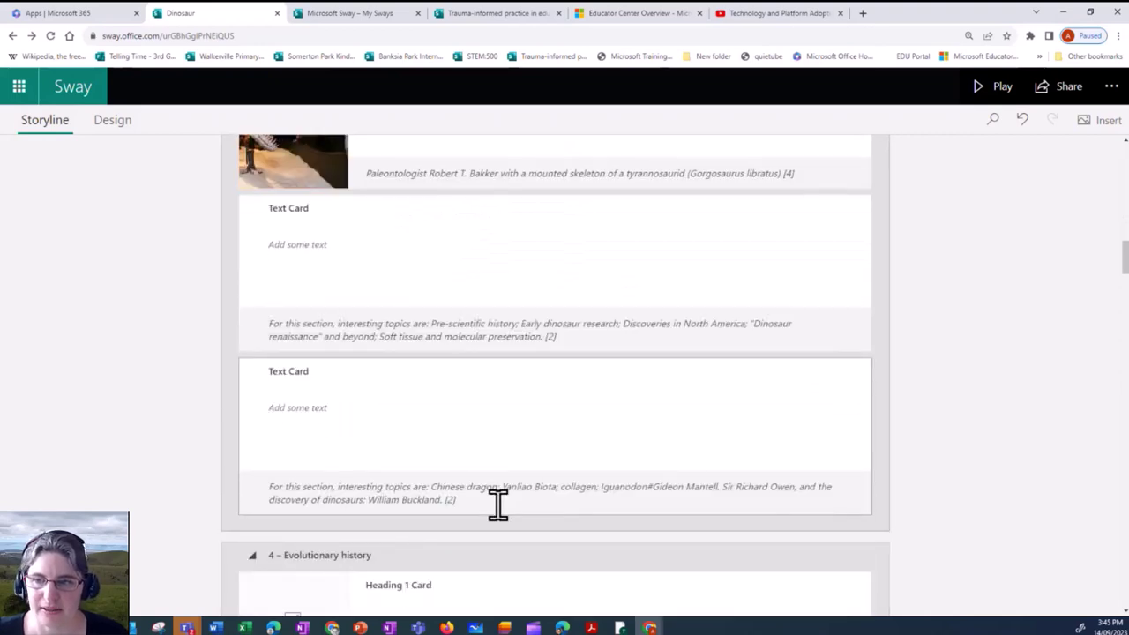
Type 'gfdshgh' into the History of study section's second text card.
left_click(274, 419)
type("gfdshgh")
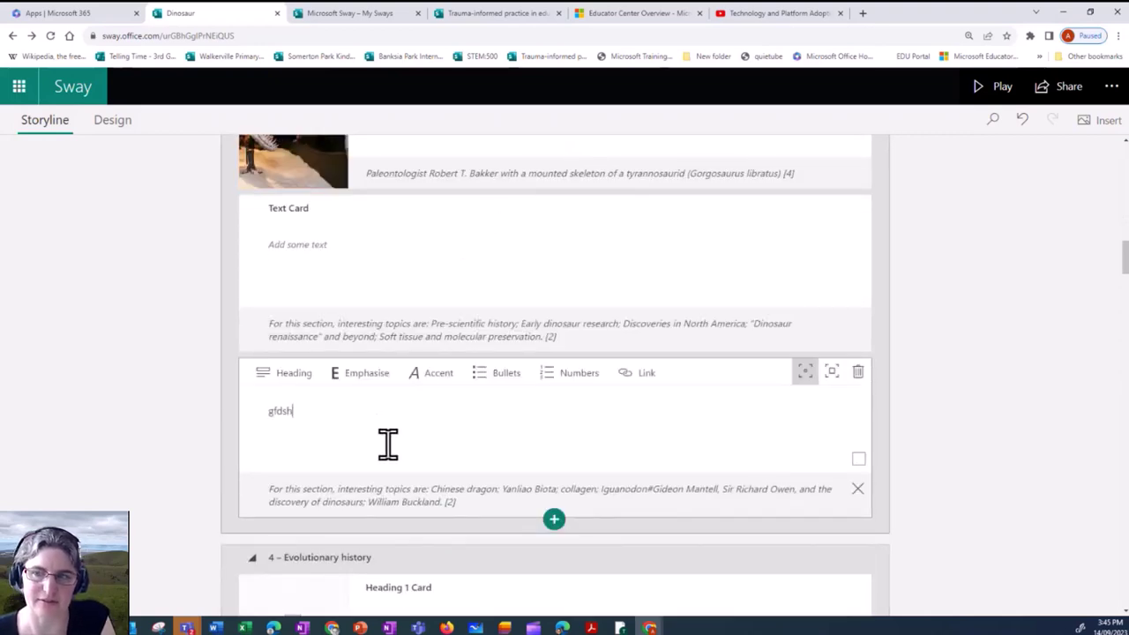
scroll(379, 432, "down", 2)
scroll(386, 436, "up", 5)
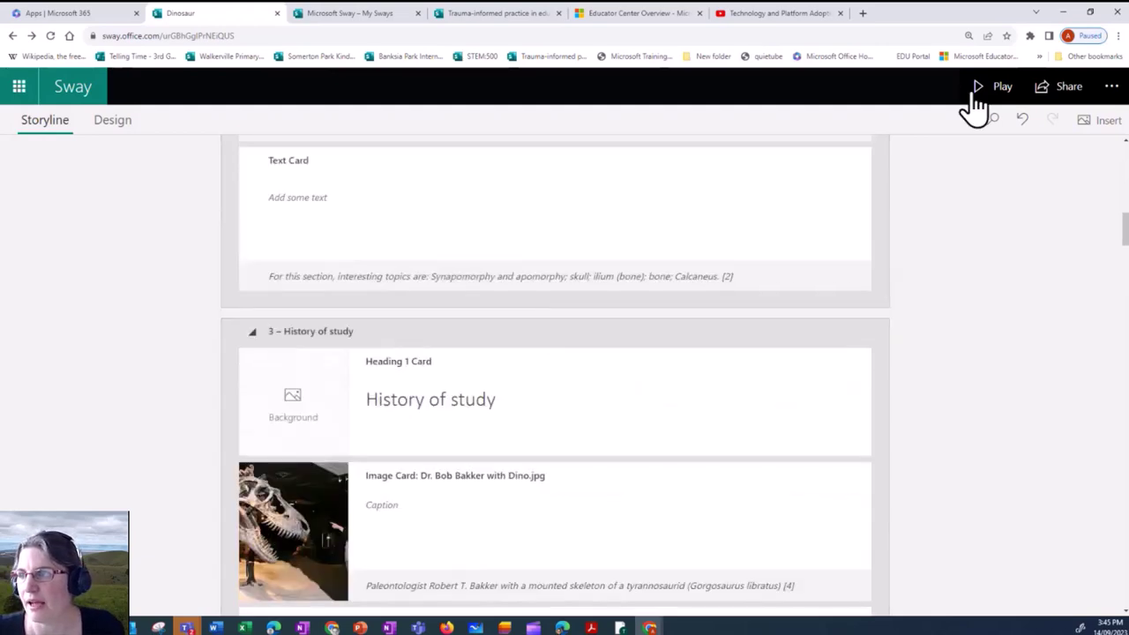
Play the Dinosaur Sway to check the new text, then go back to My Sways.
left_click(977, 88)
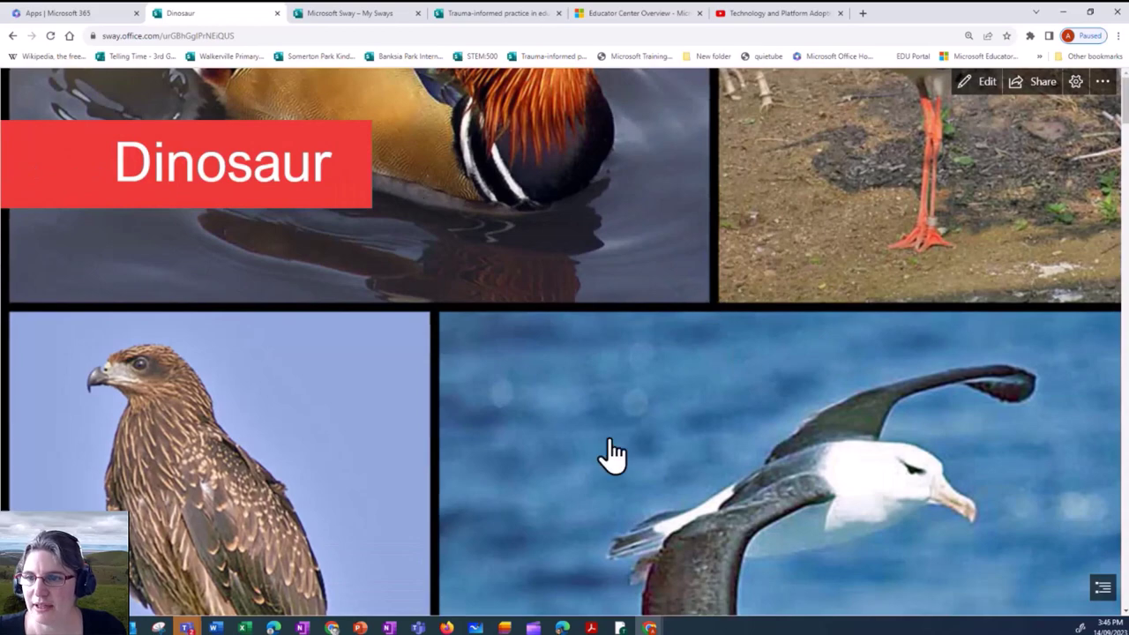
scroll(544, 434, "down", 1)
scroll(547, 432, "down", 2)
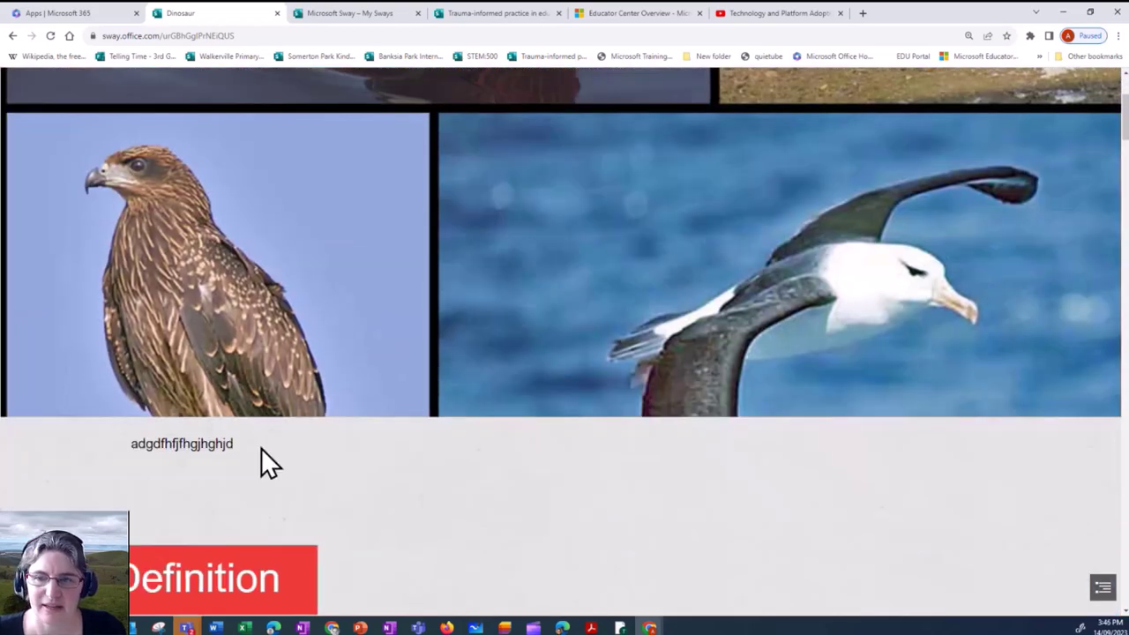
scroll(227, 472, "down", 8)
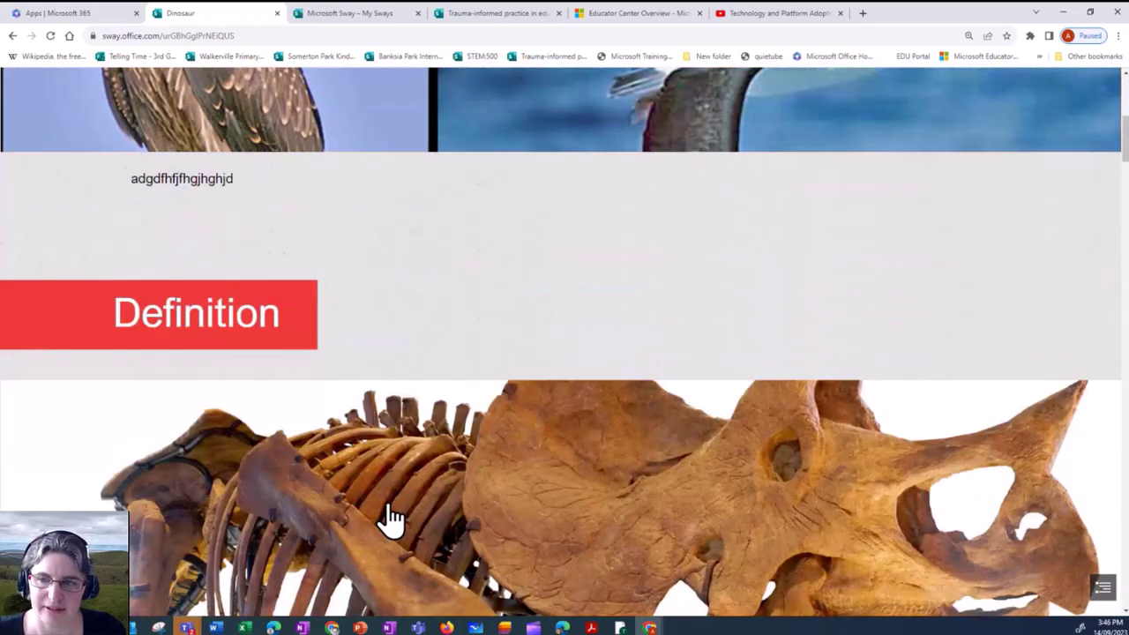
scroll(387, 505, "down", 1)
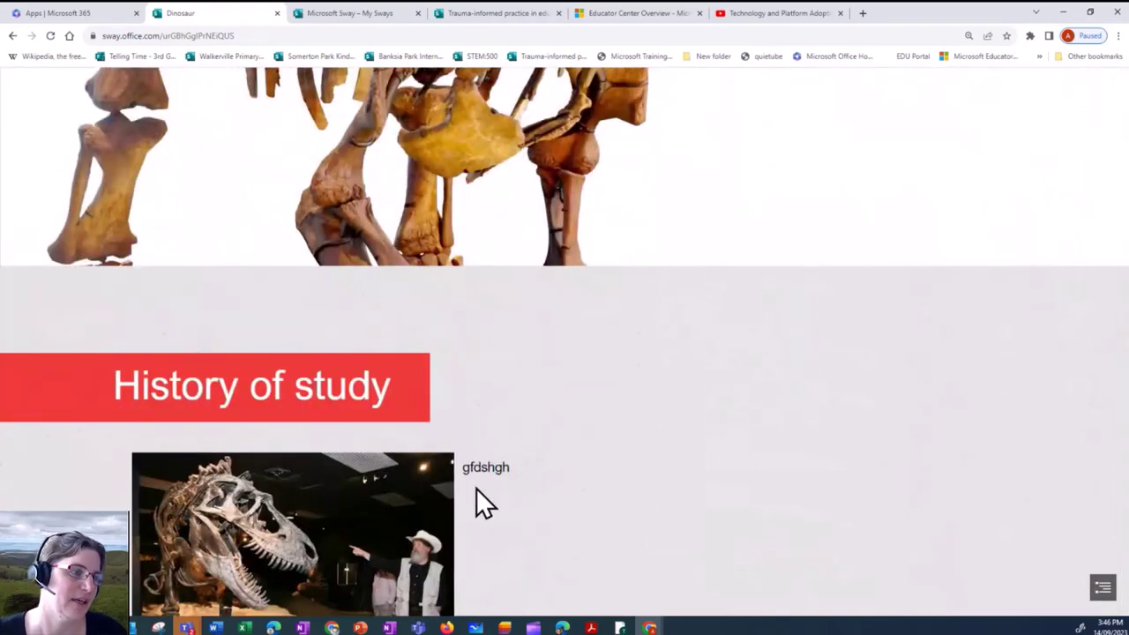
scroll(617, 300, "up", 15)
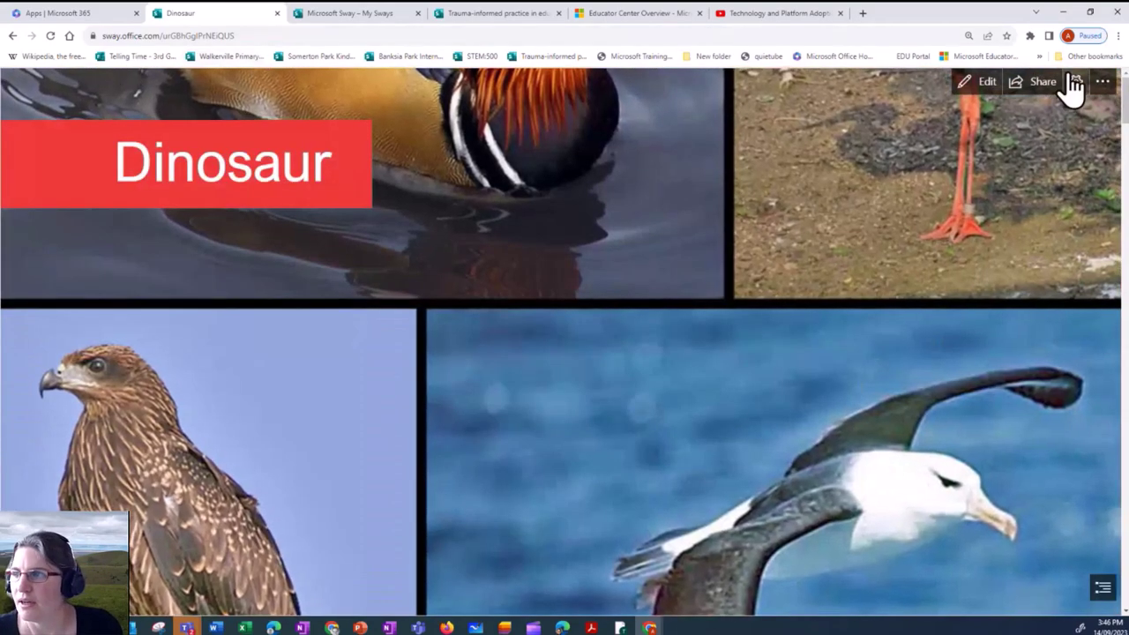
left_click(981, 89)
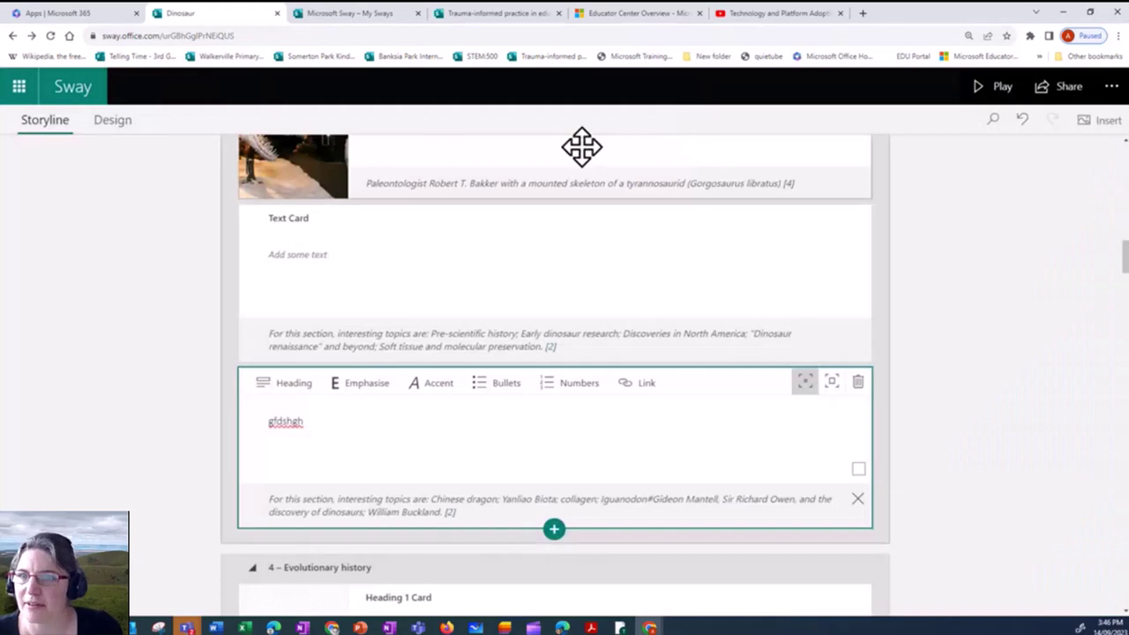
left_click(76, 96)
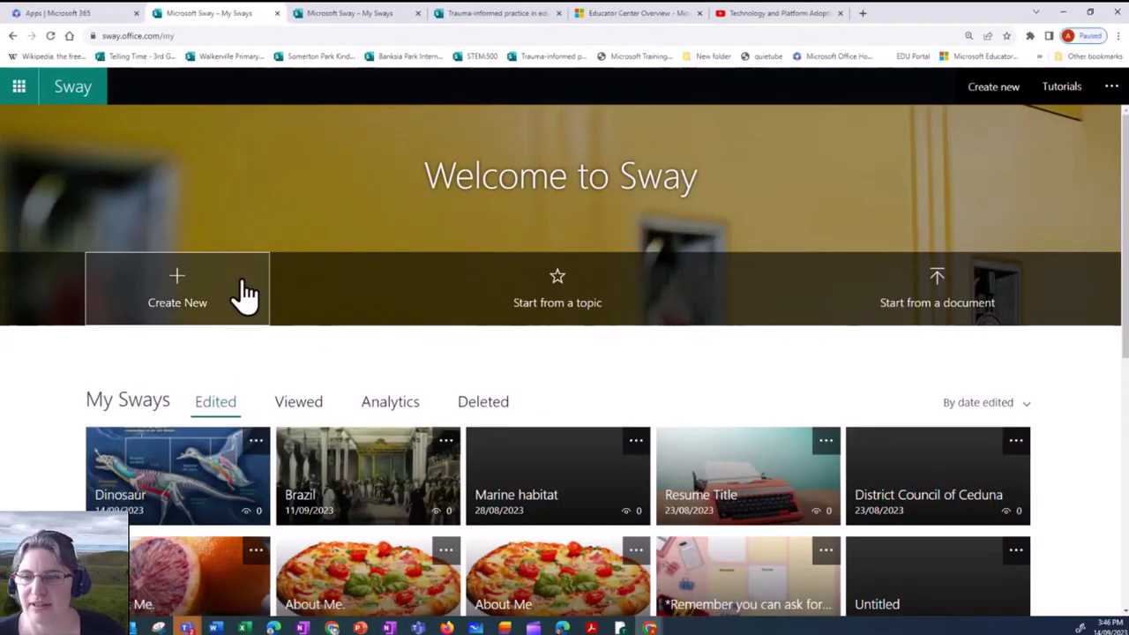
Create a new blank Sway and place the cursor in its title field.
left_click(173, 325)
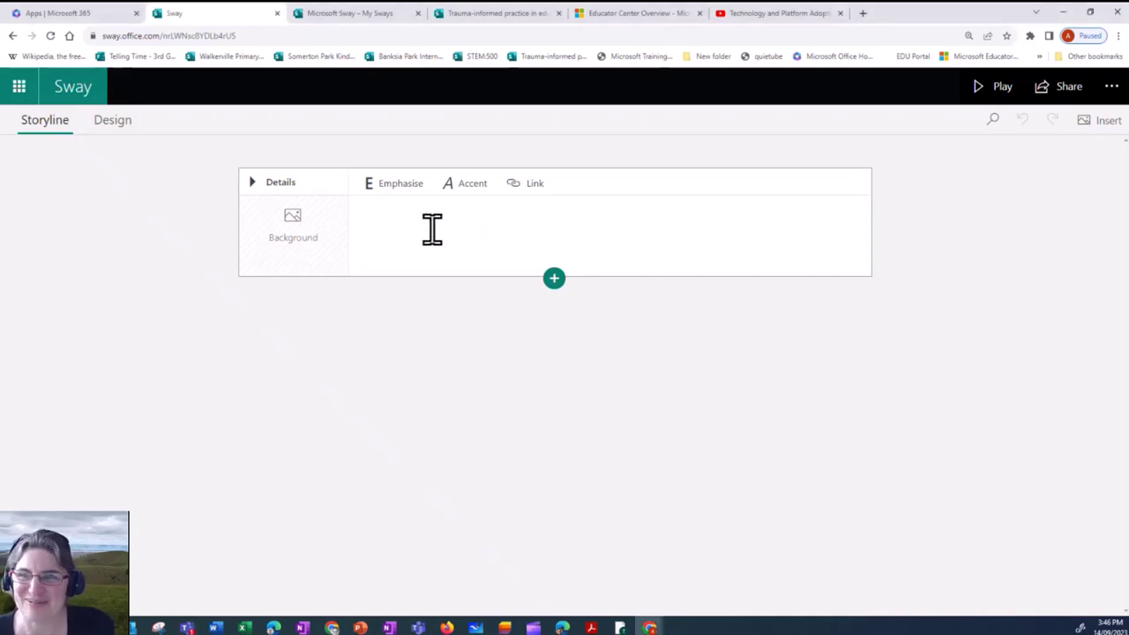
left_click(476, 227)
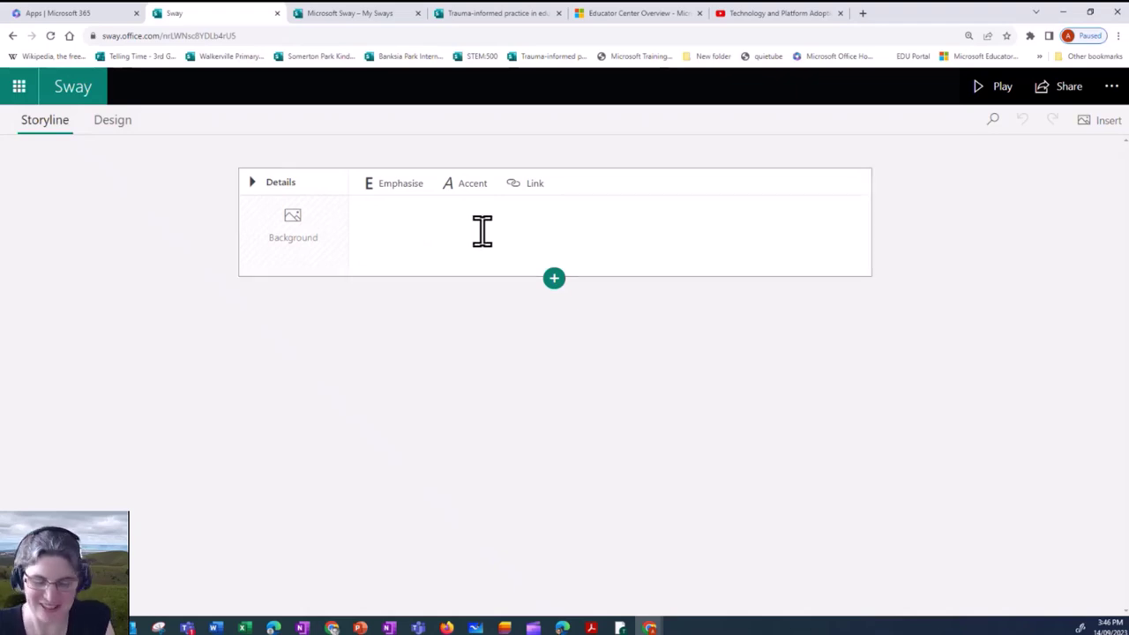
Type 'All about me' as the new Sway's title.
type("All about")
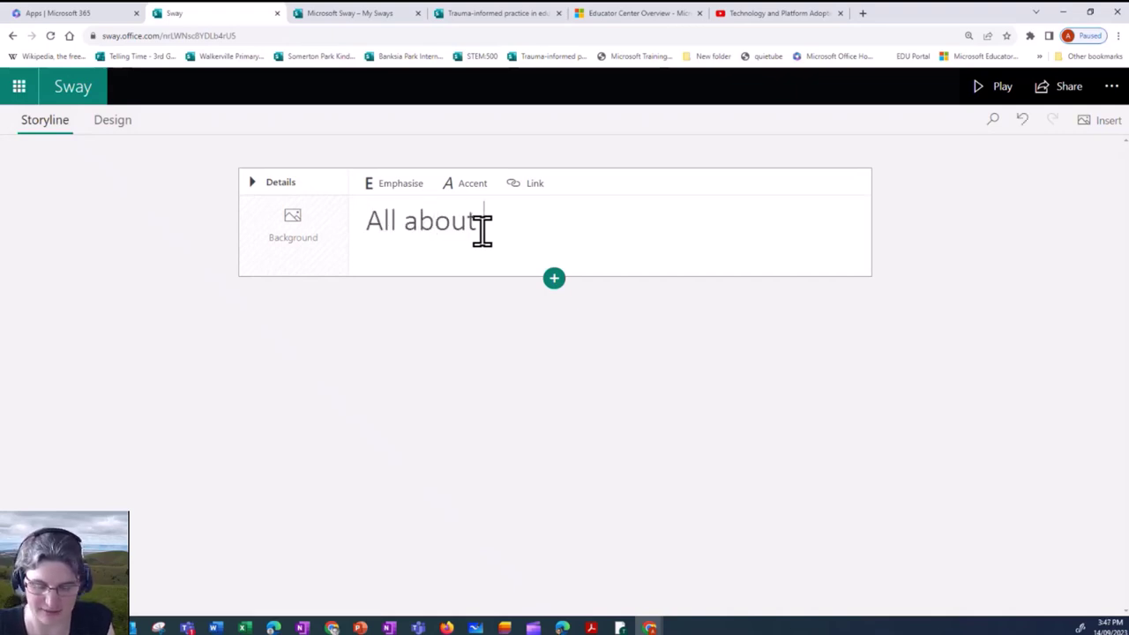
type(" me")
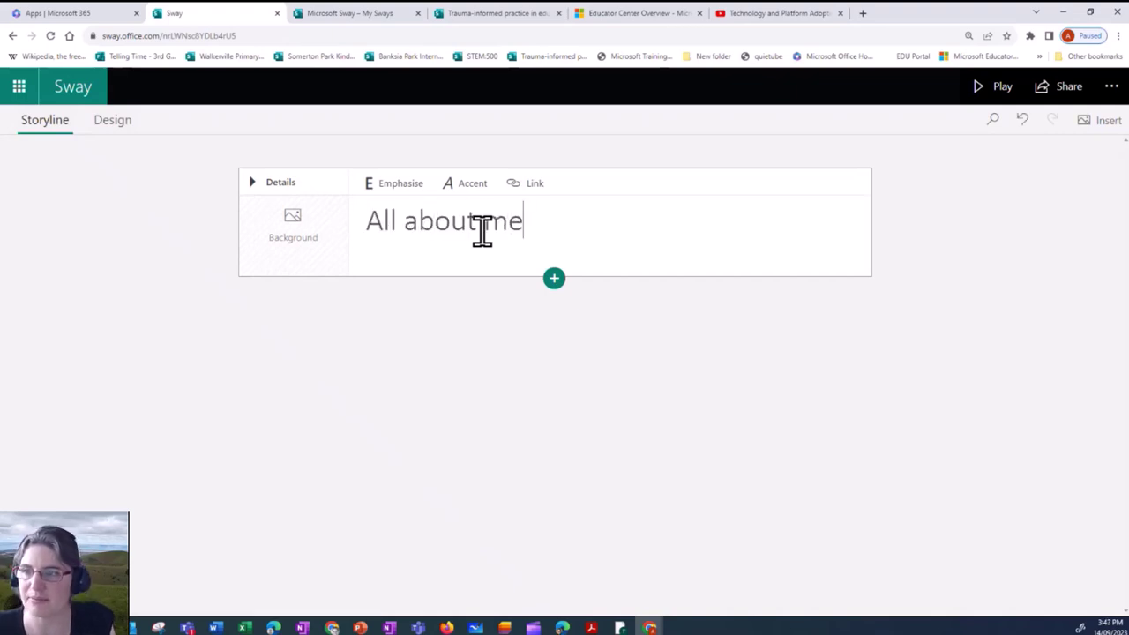
Search the title card's image suggestions for 'fish'.
left_click(283, 245)
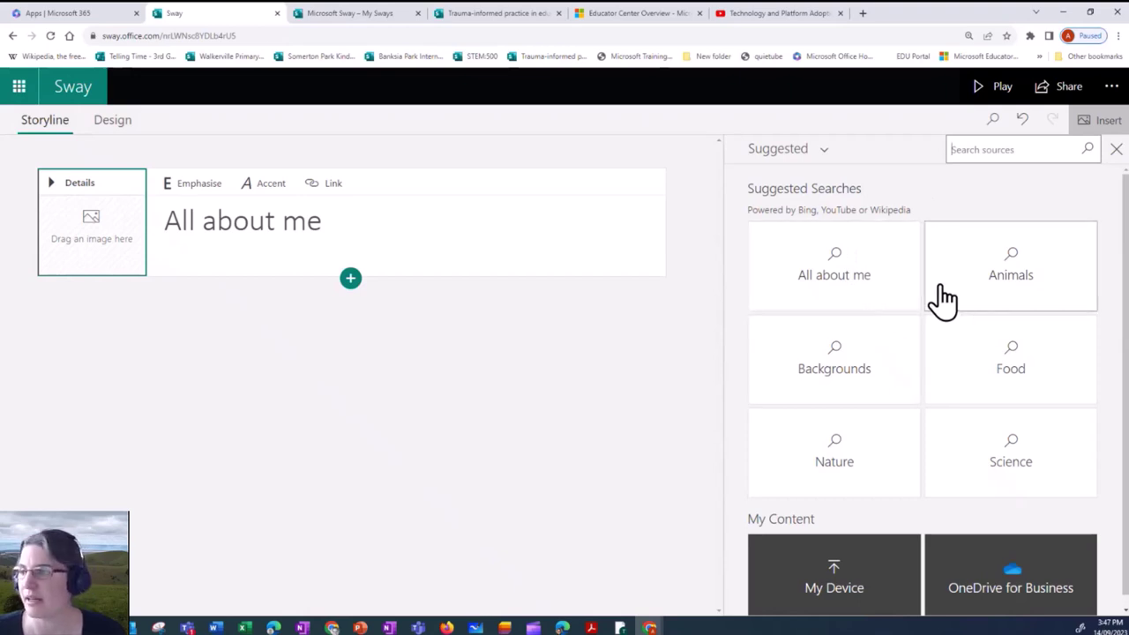
left_click(967, 149)
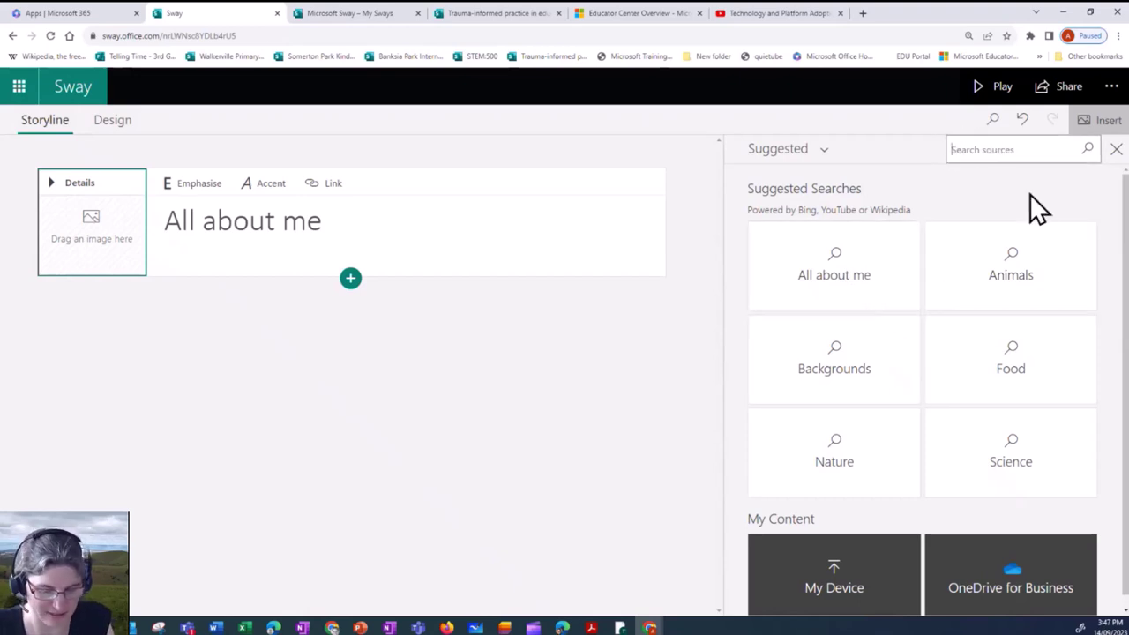
type("fish")
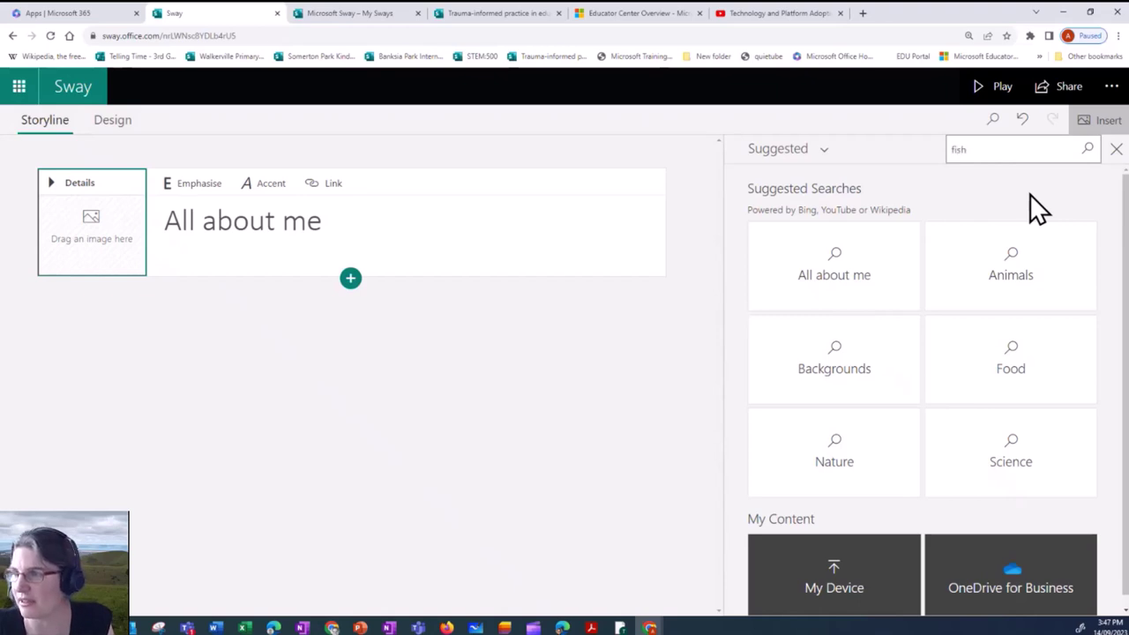
key("Return")
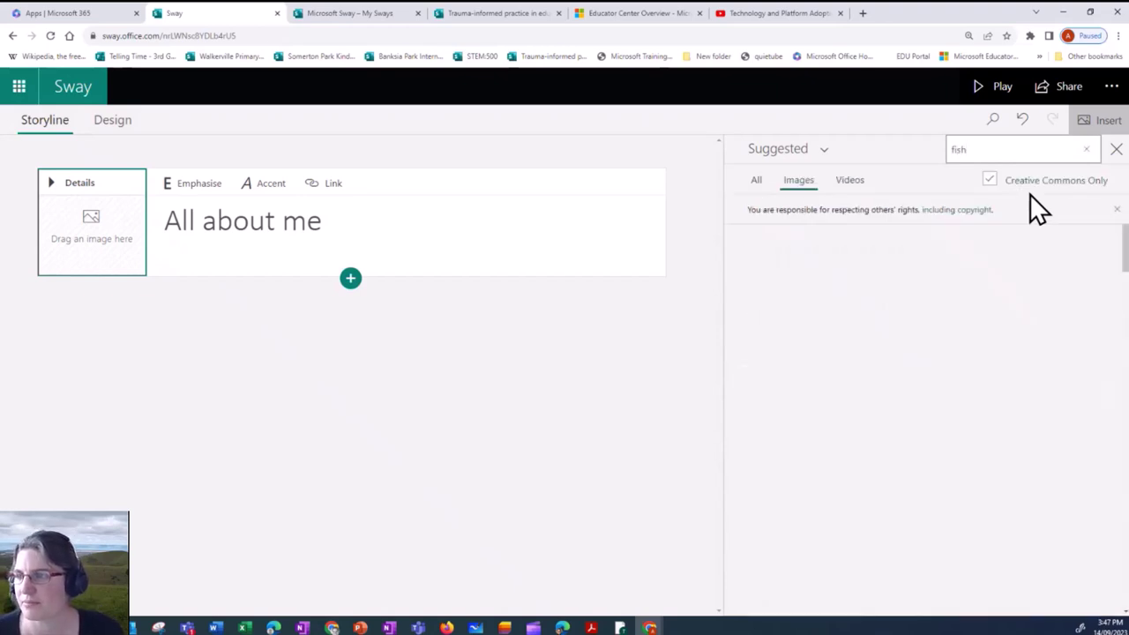
Add the yellow fish photo to the title card, close suggestions, and preview the Sway.
left_click(850, 300)
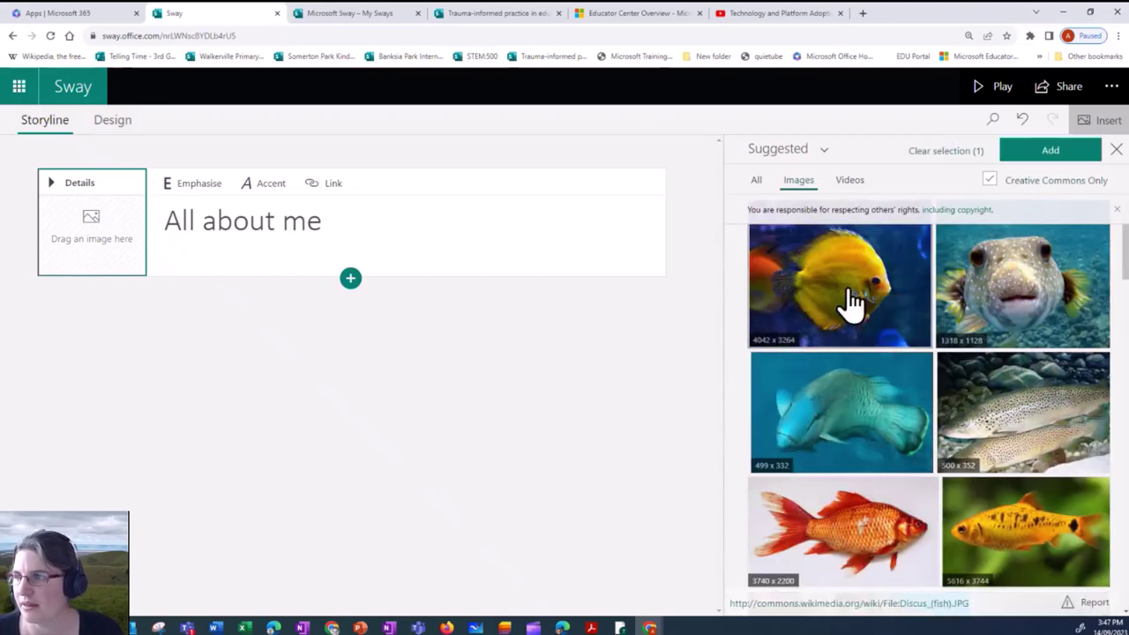
left_click(1041, 160)
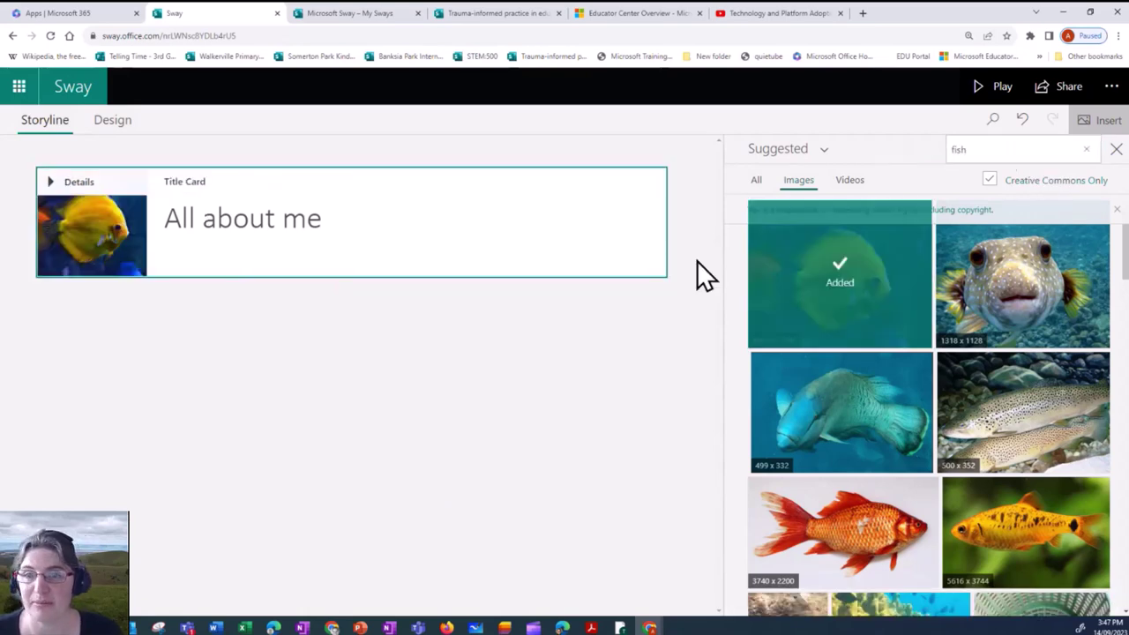
left_click(1115, 150)
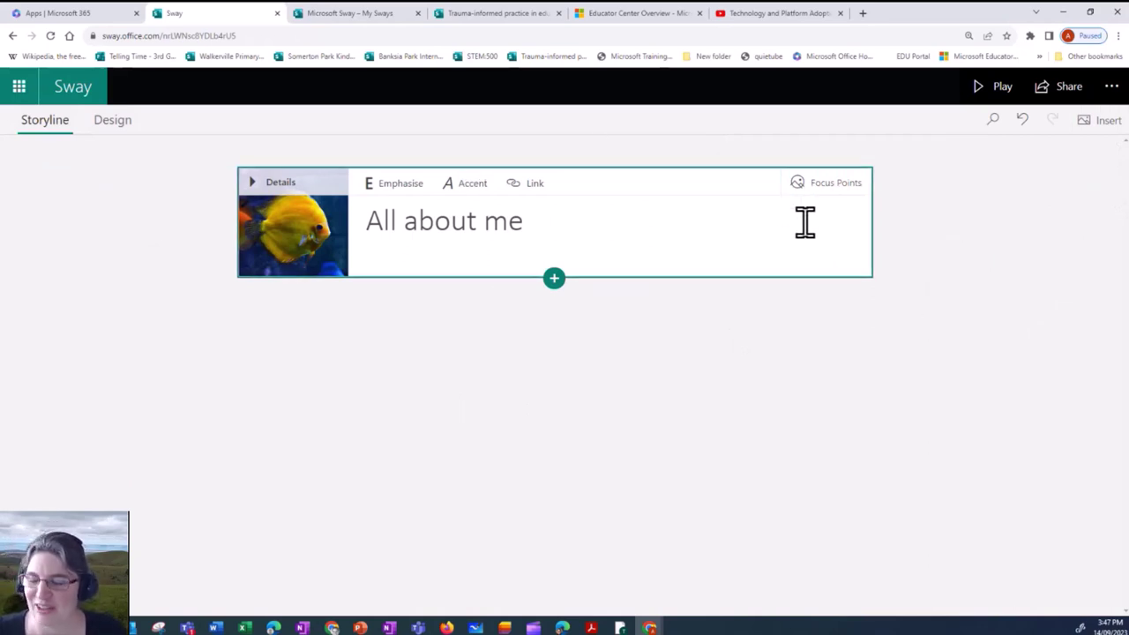
left_click(977, 104)
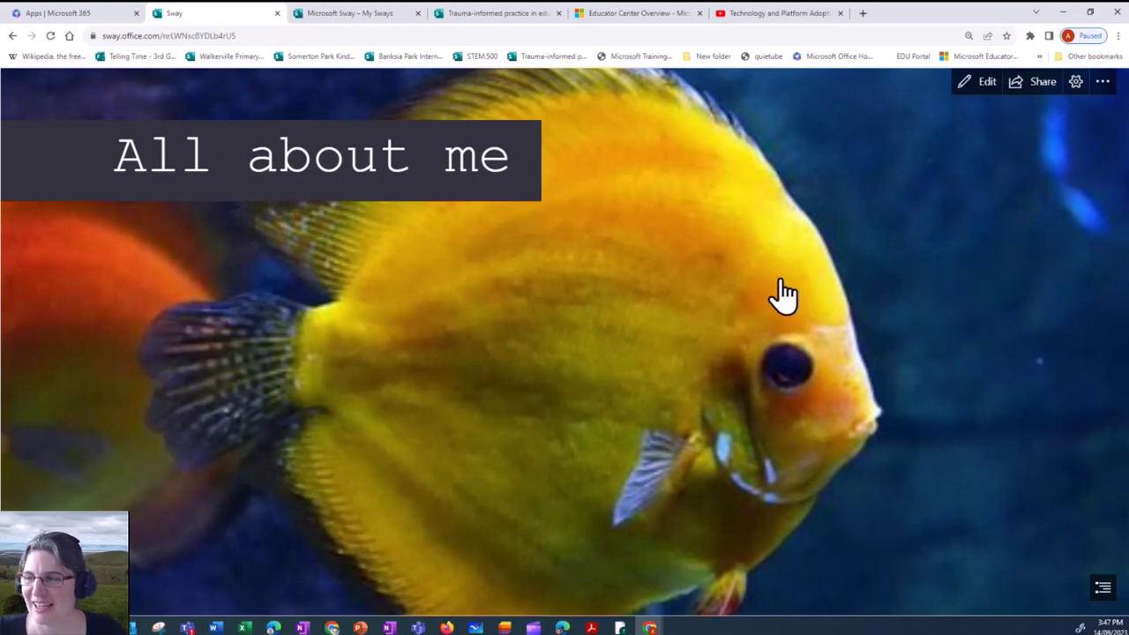
left_click(980, 85)
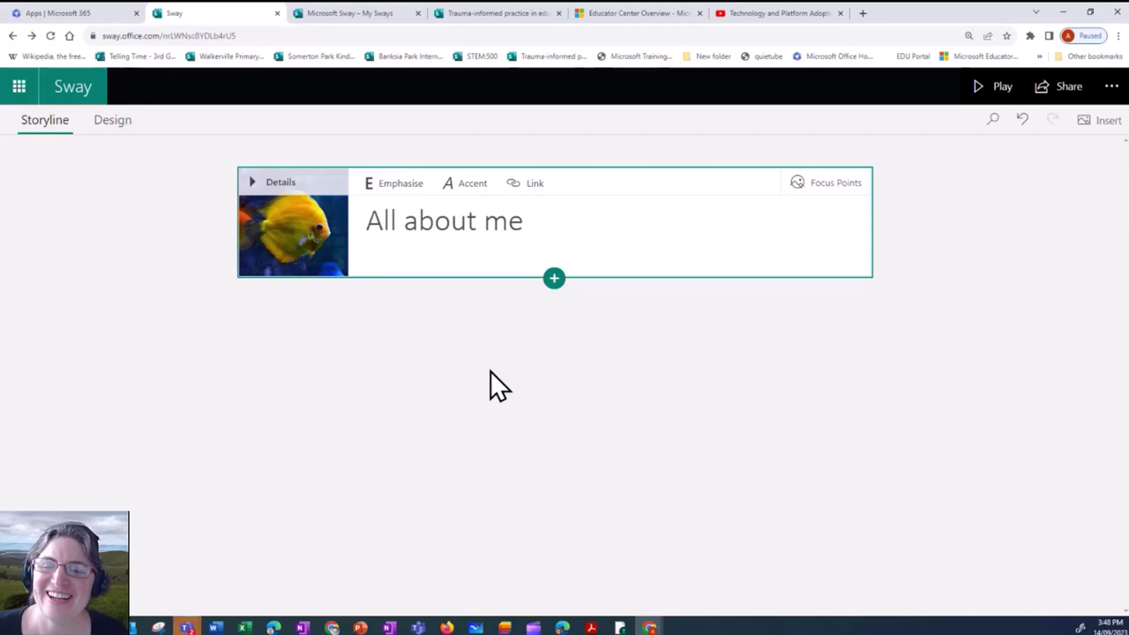
Add a Heading 1 card reading 'My favourite animals' below the title card.
left_click(553, 281)
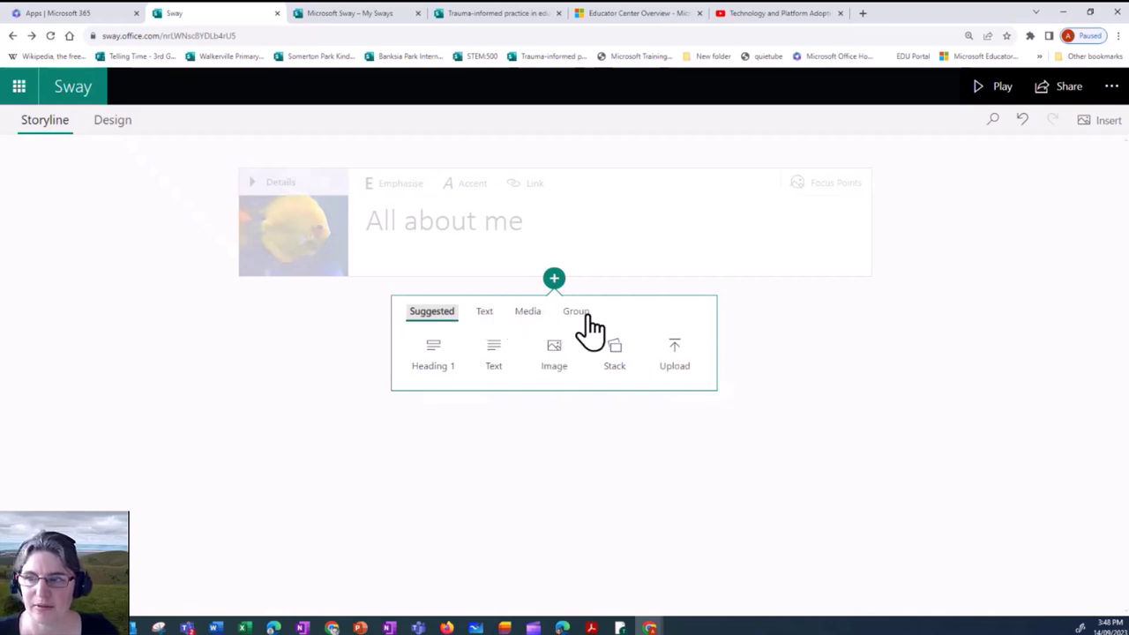
left_click(485, 314)
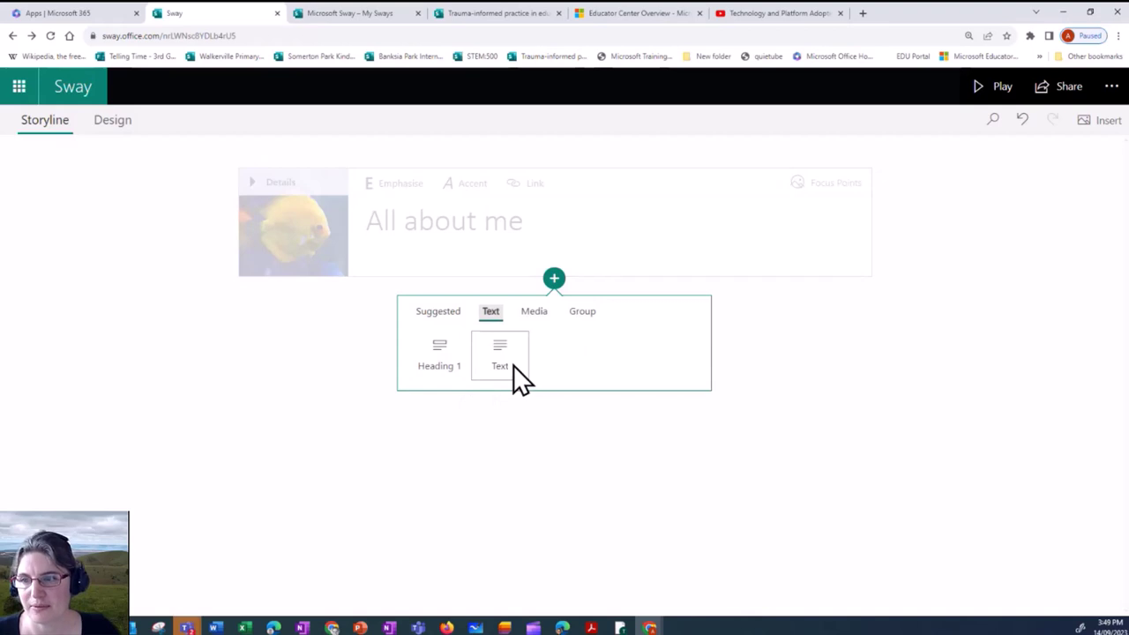
left_click(443, 366)
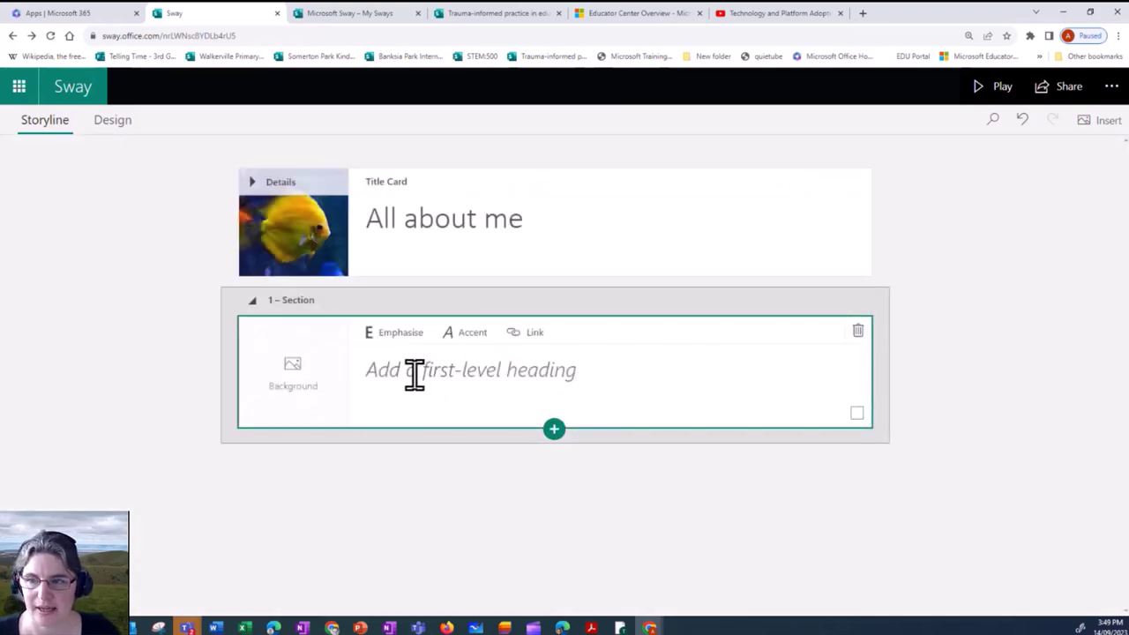
left_click(414, 374)
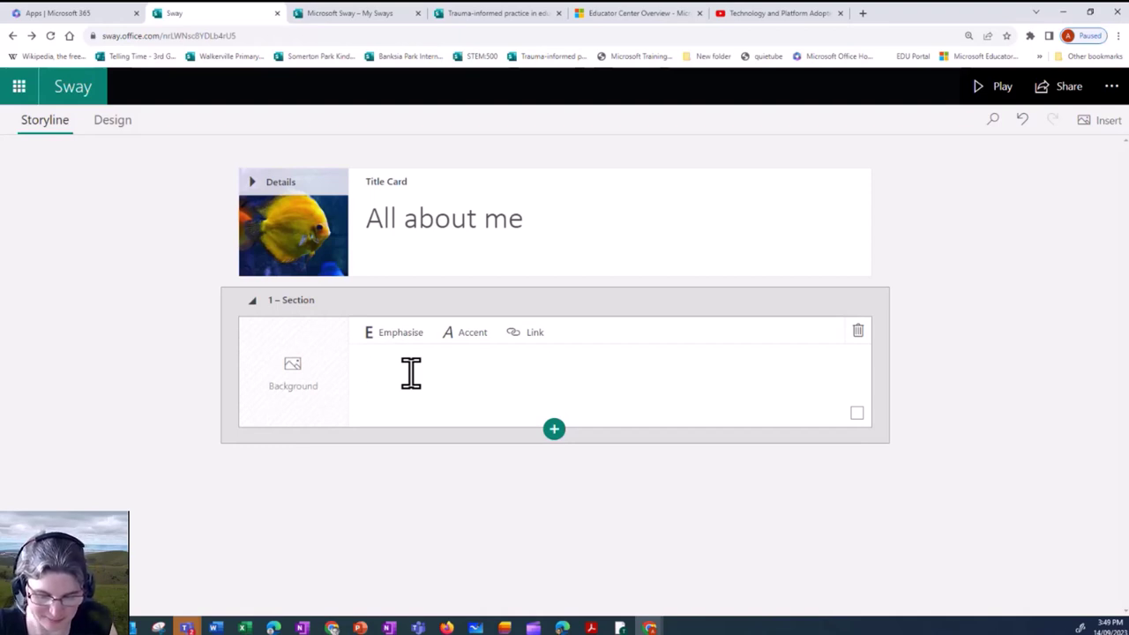
type("My favo")
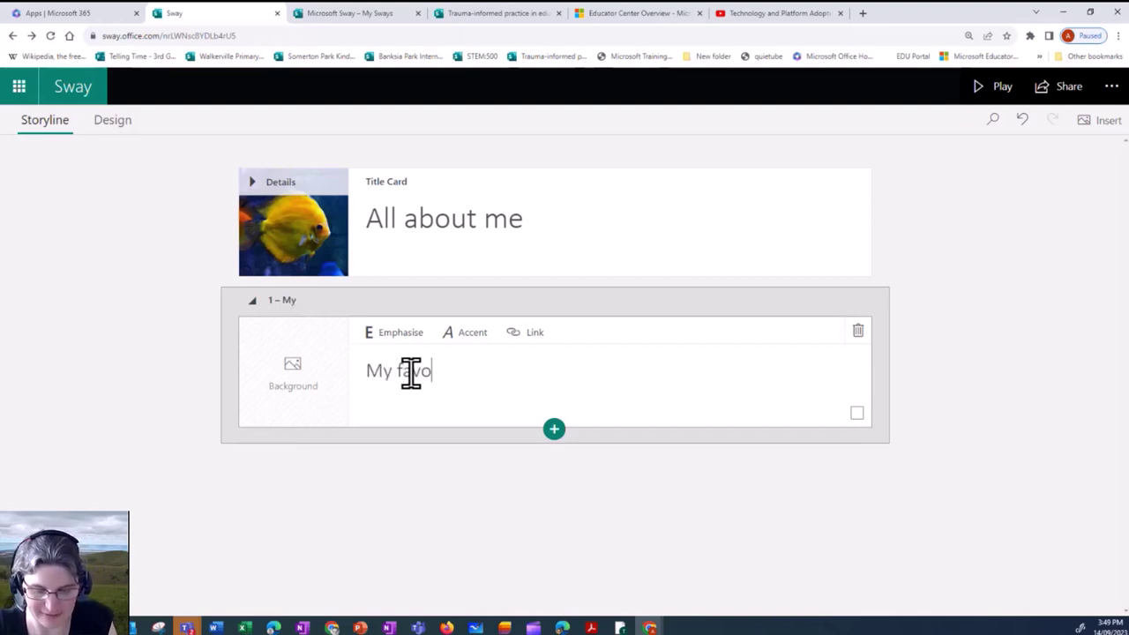
type("urite ani")
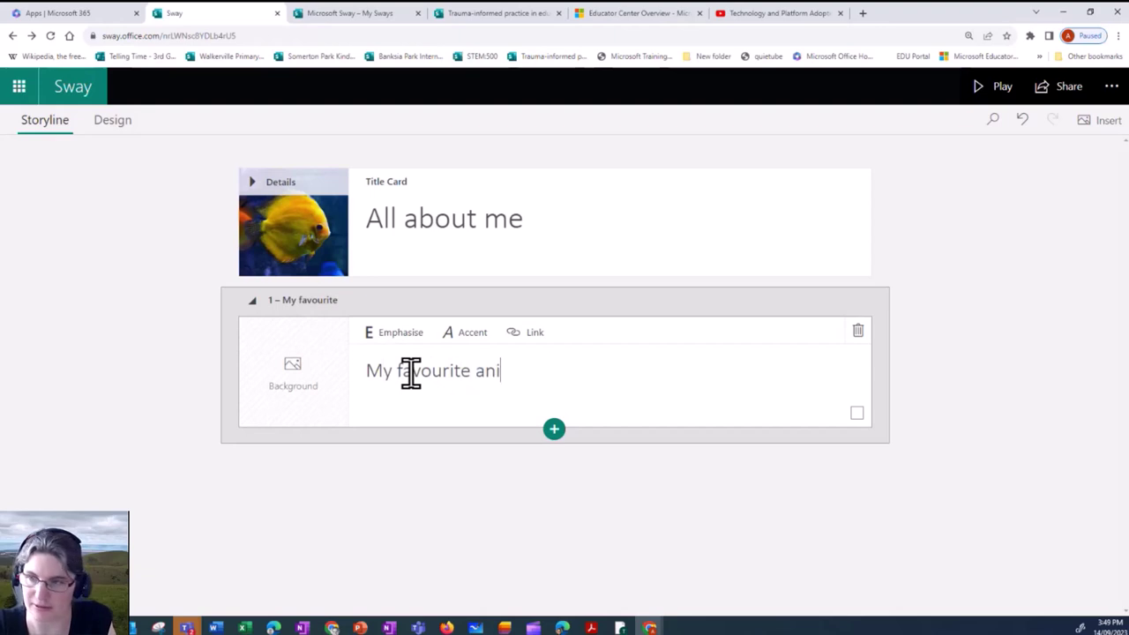
type("mals")
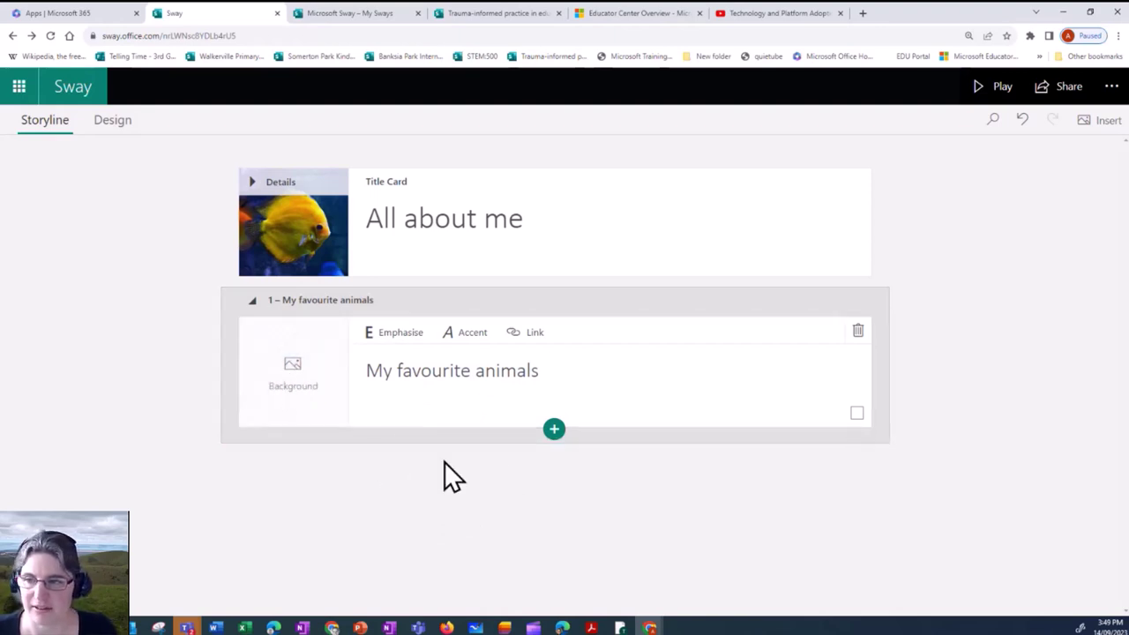
Add a Heading 2 card 'Wild animals' beneath the My favourite animals heading.
left_click(554, 430)
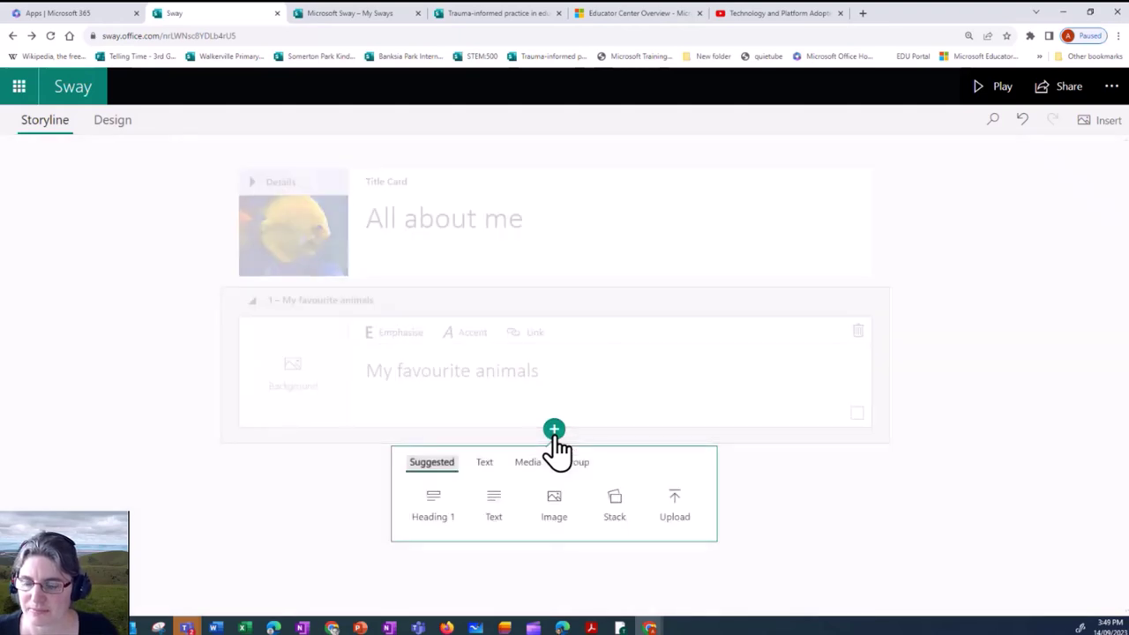
left_click(485, 467)
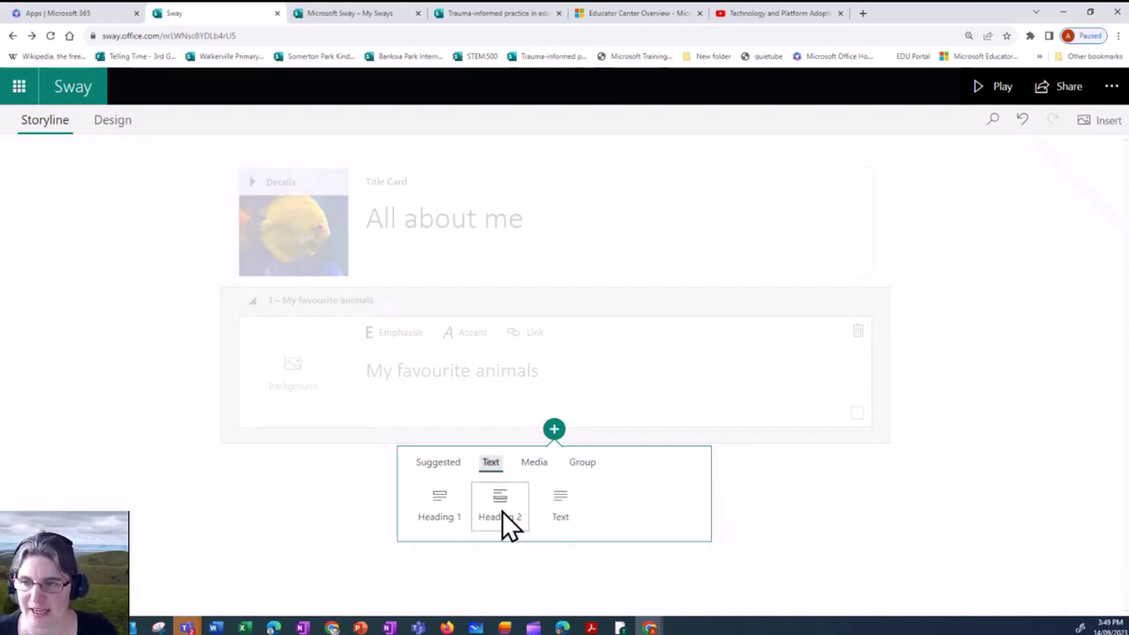
left_click(503, 513)
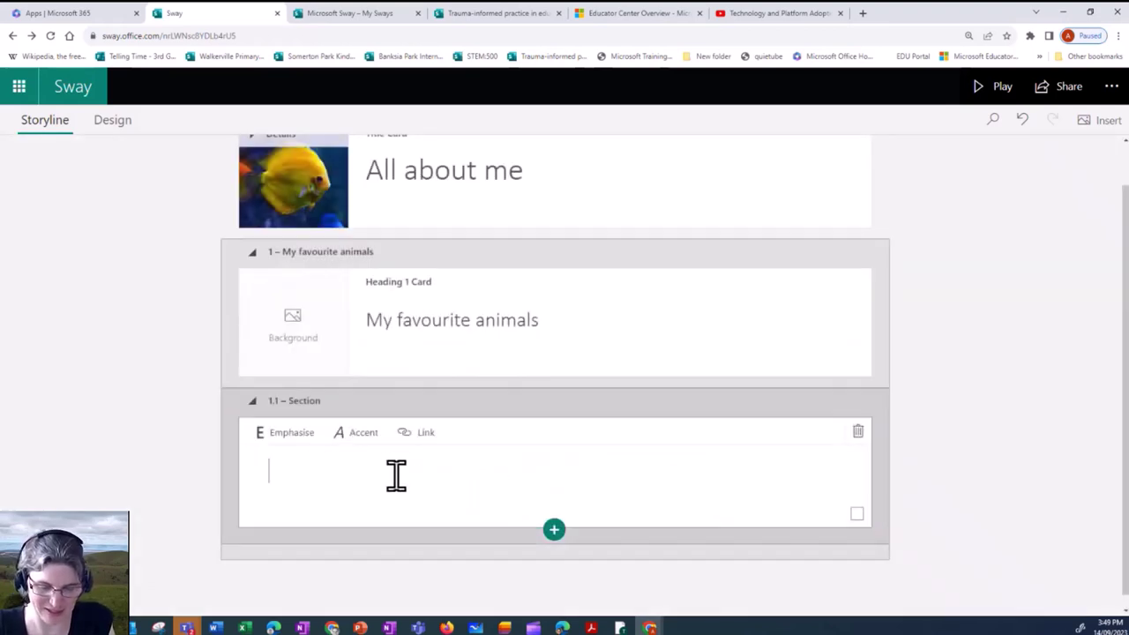
type("Wild")
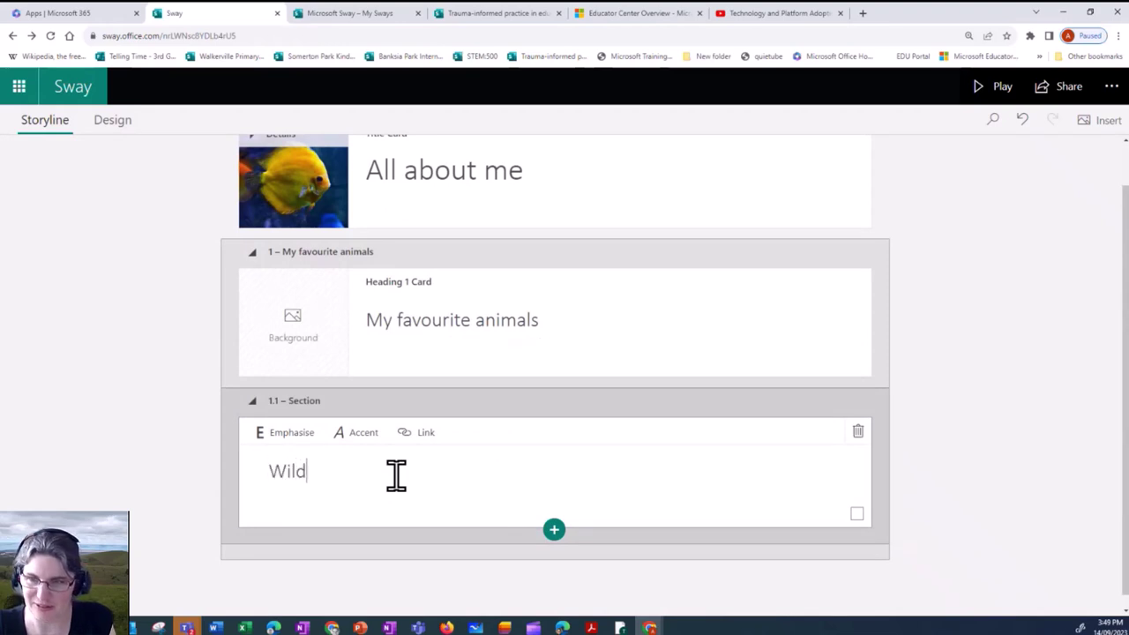
type(" an")
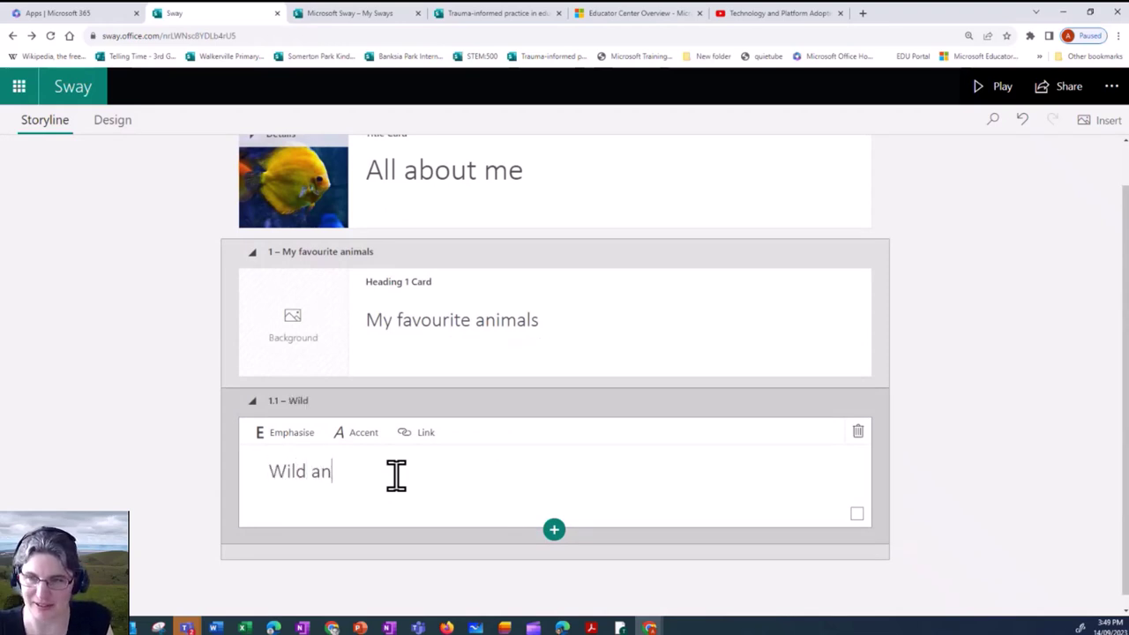
type("imals")
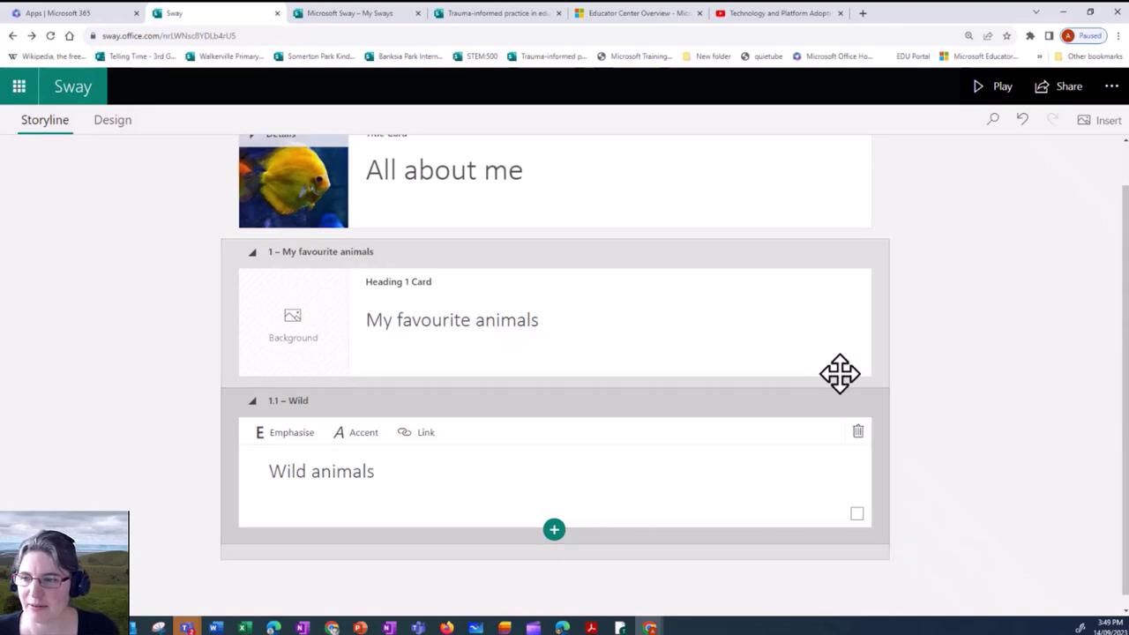
Add a text card under Wild animals with an intro line and bullets hippos and penguins.
left_click(553, 530)
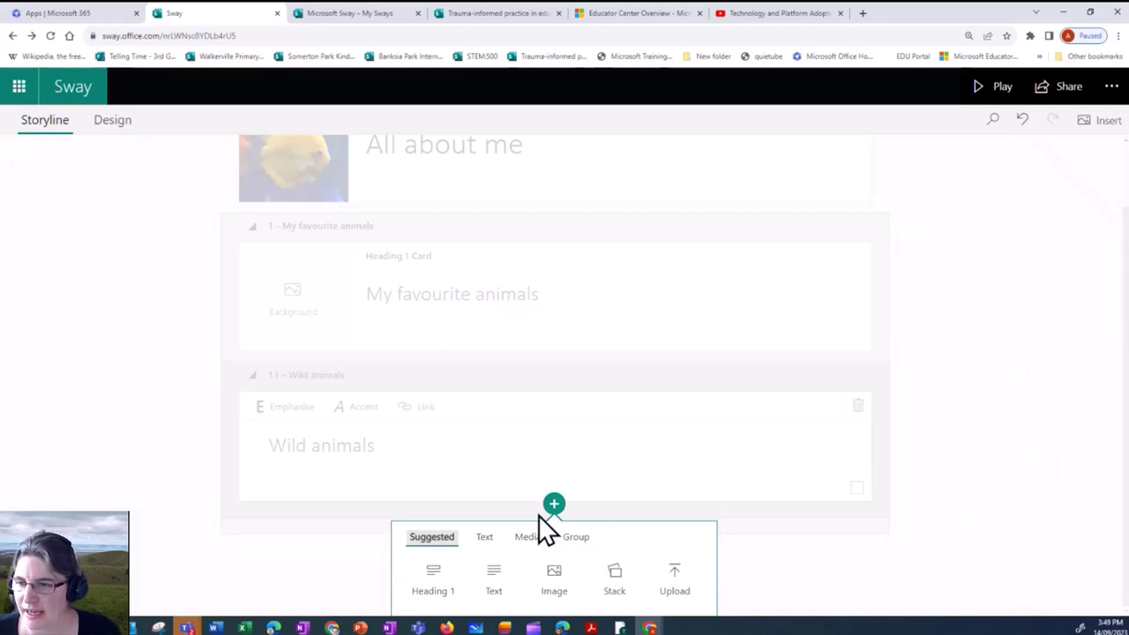
left_click(485, 537)
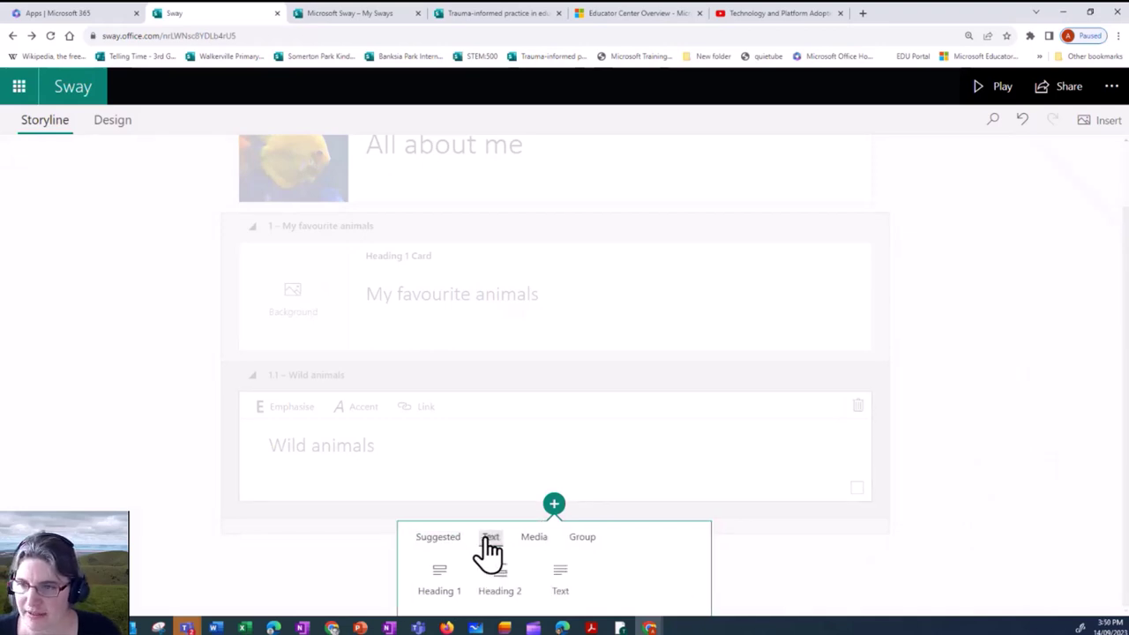
left_click(563, 580)
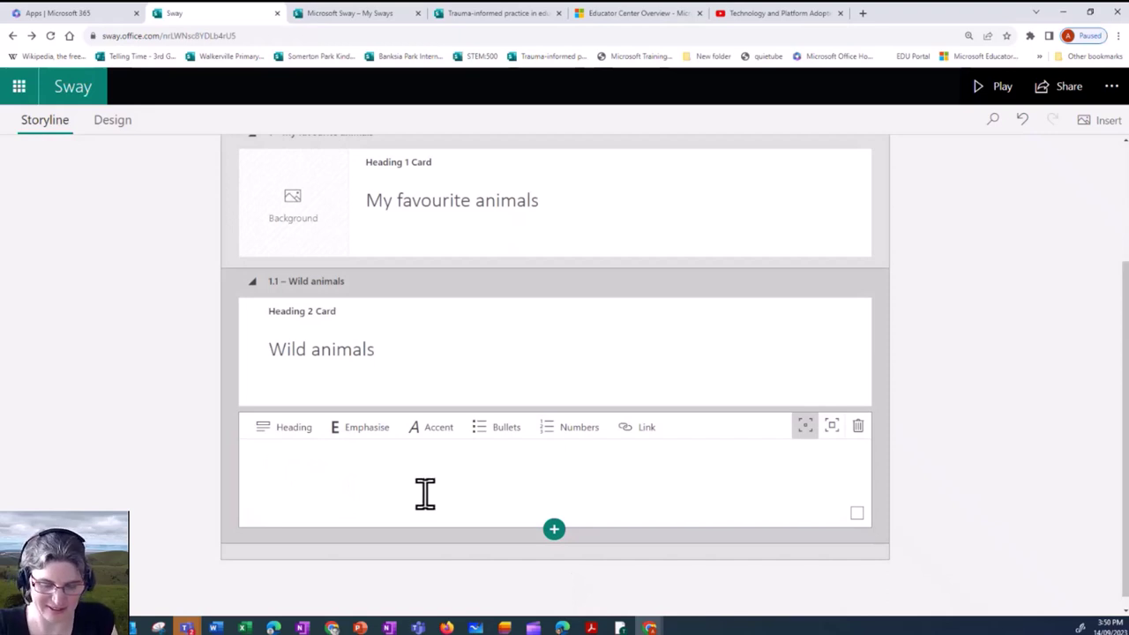
type("My favourite animals to see at the zoo are:")
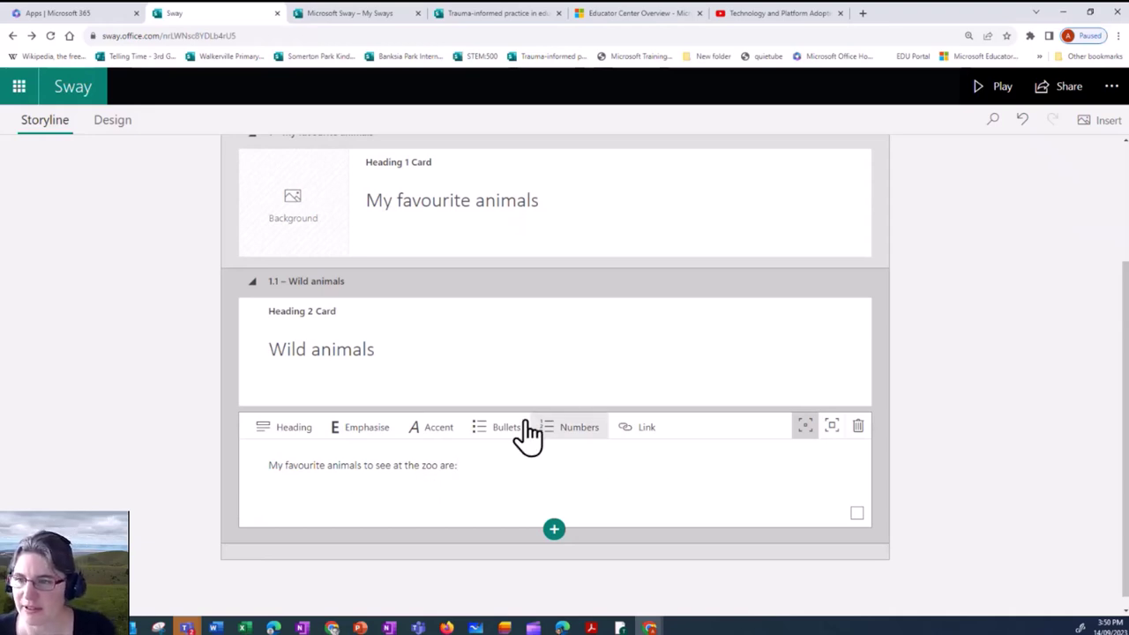
left_click(502, 433)
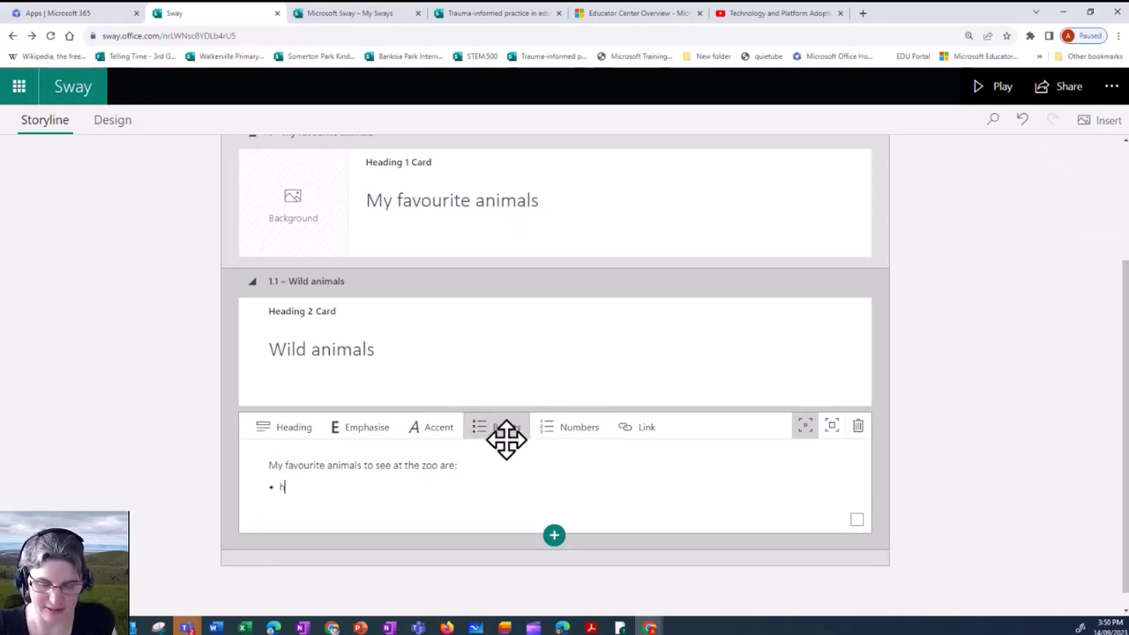
type("hippos")
key("Return")
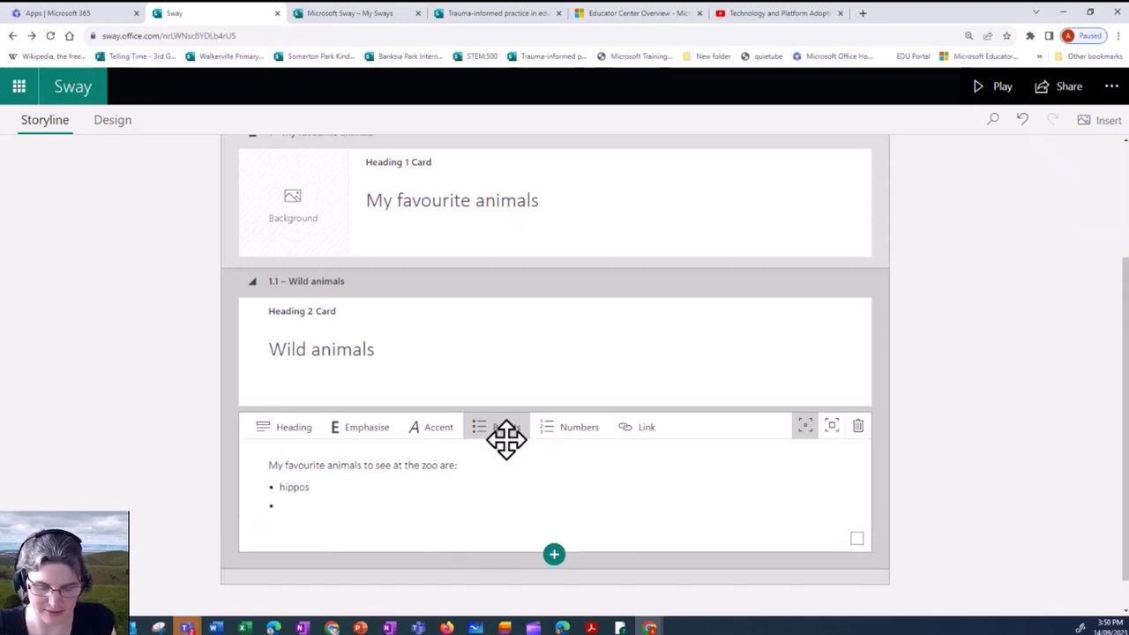
type("penguin")
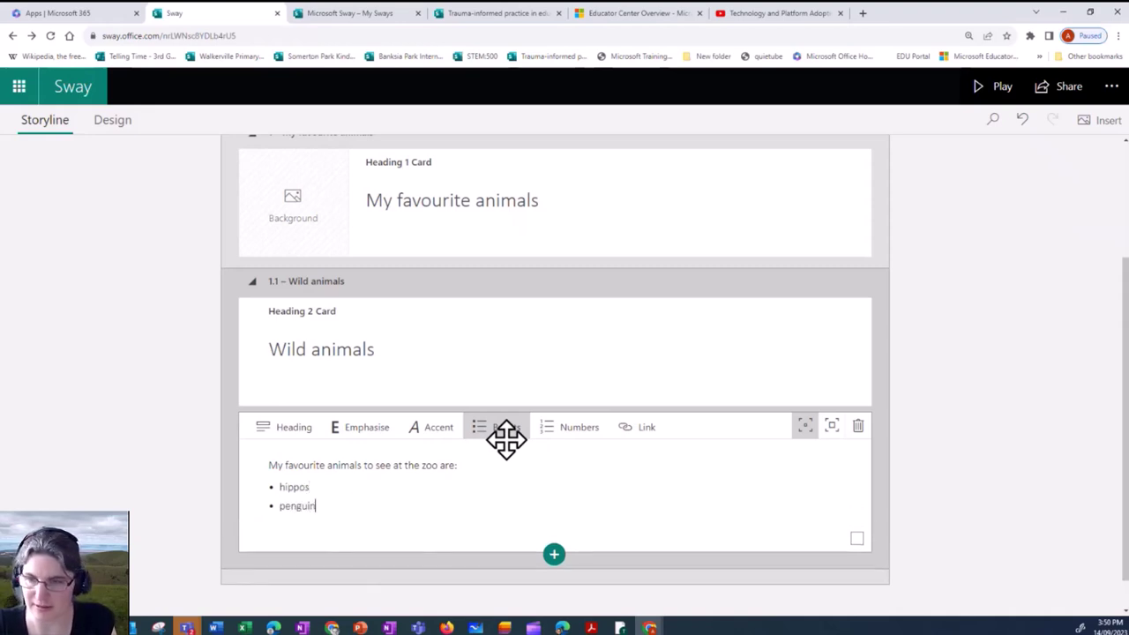
type("s")
key("Return")
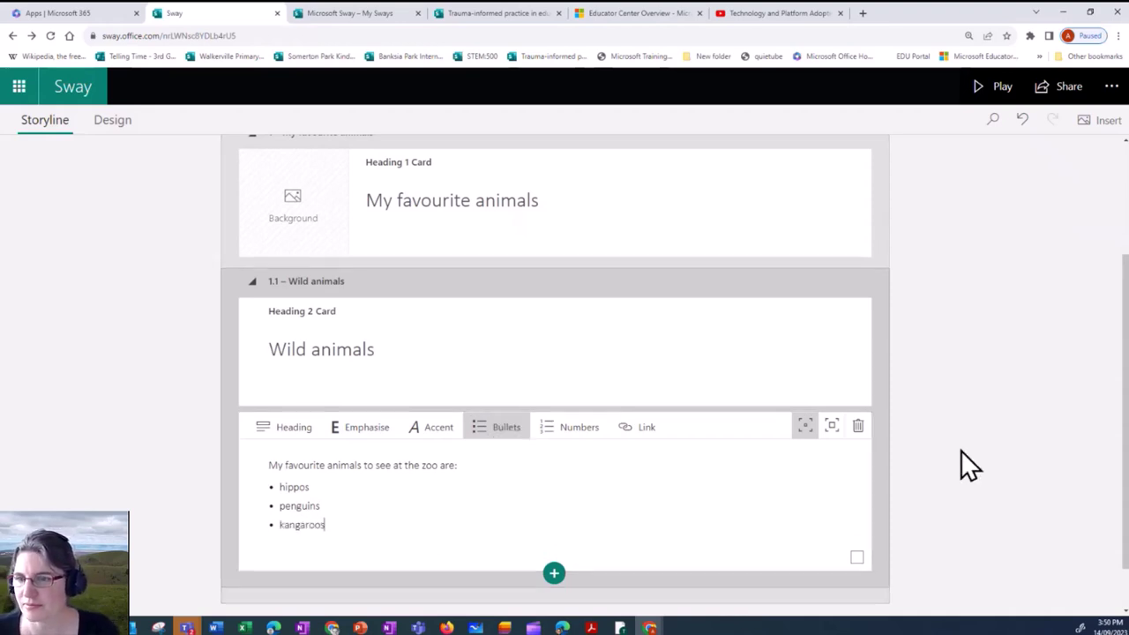
scroll(960, 450, "down", 1)
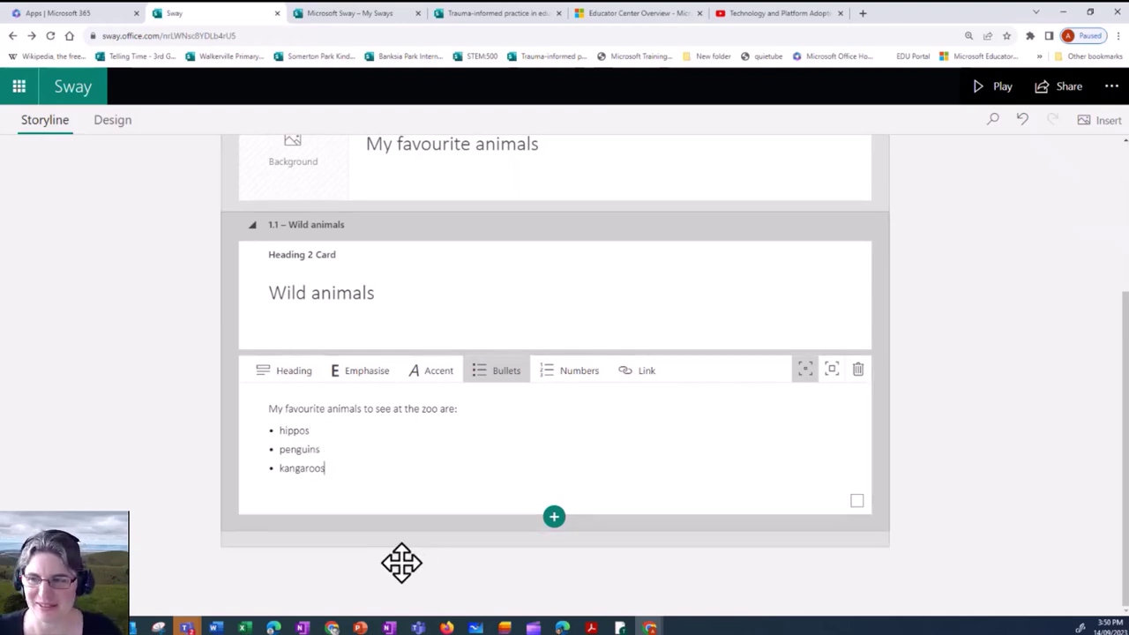
Insert a Stack group below the zoo list and bring up its content choices.
left_click(554, 517)
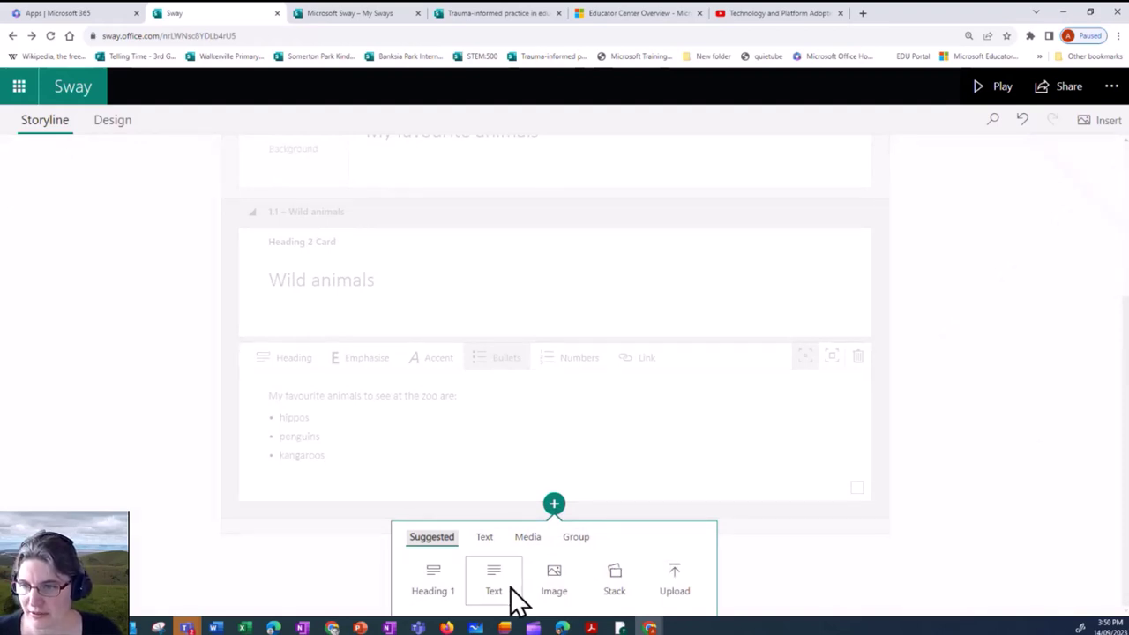
left_click(575, 539)
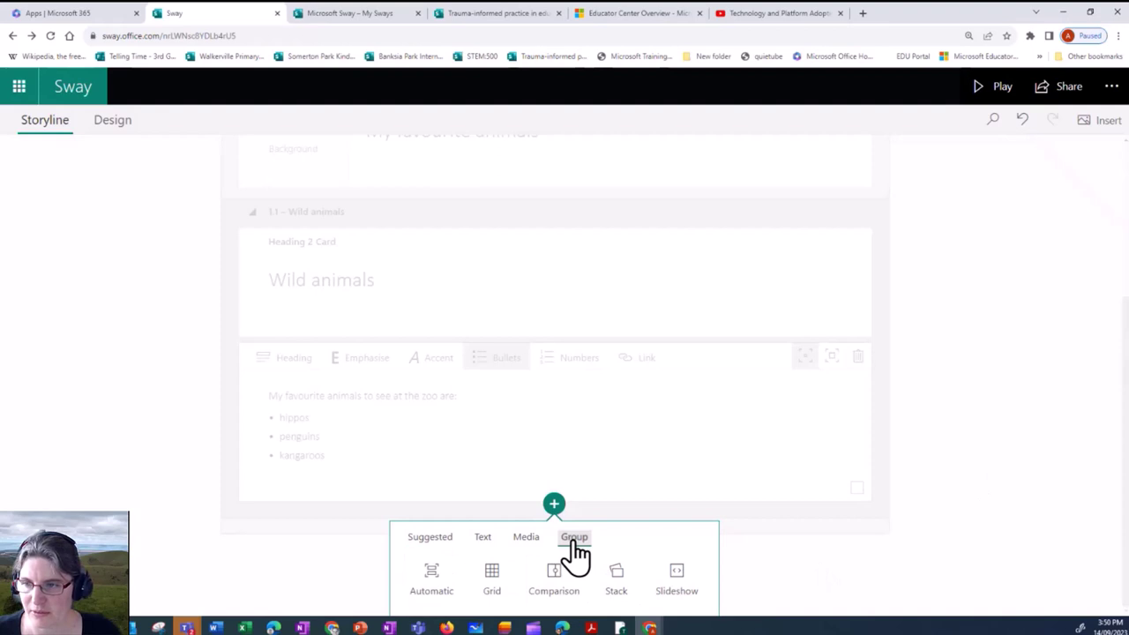
left_click(617, 592)
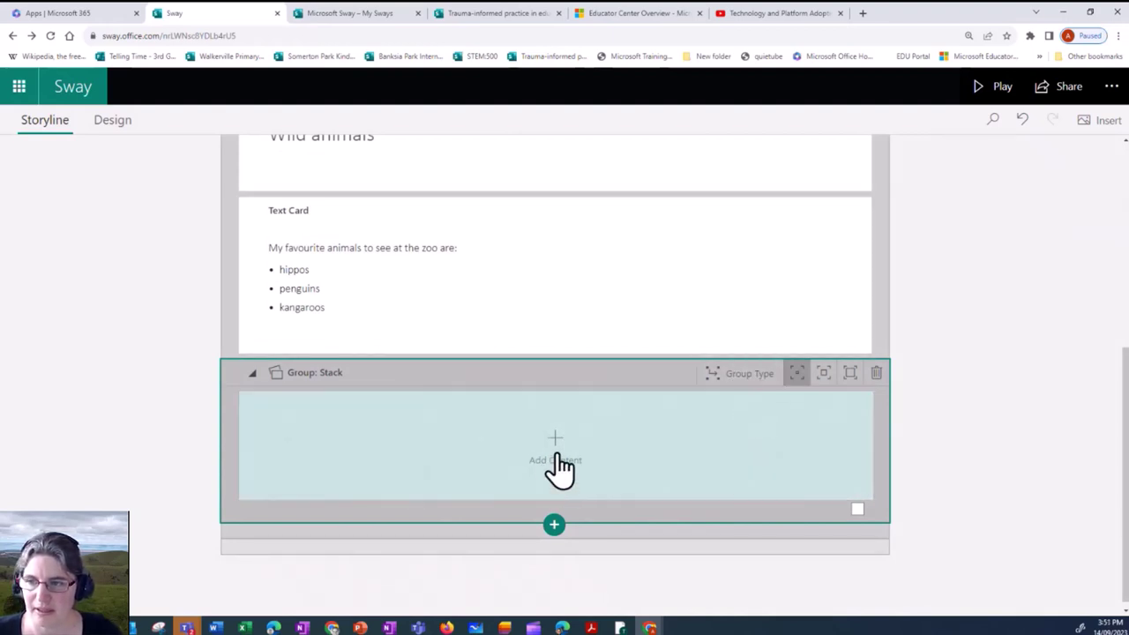
left_click(557, 458)
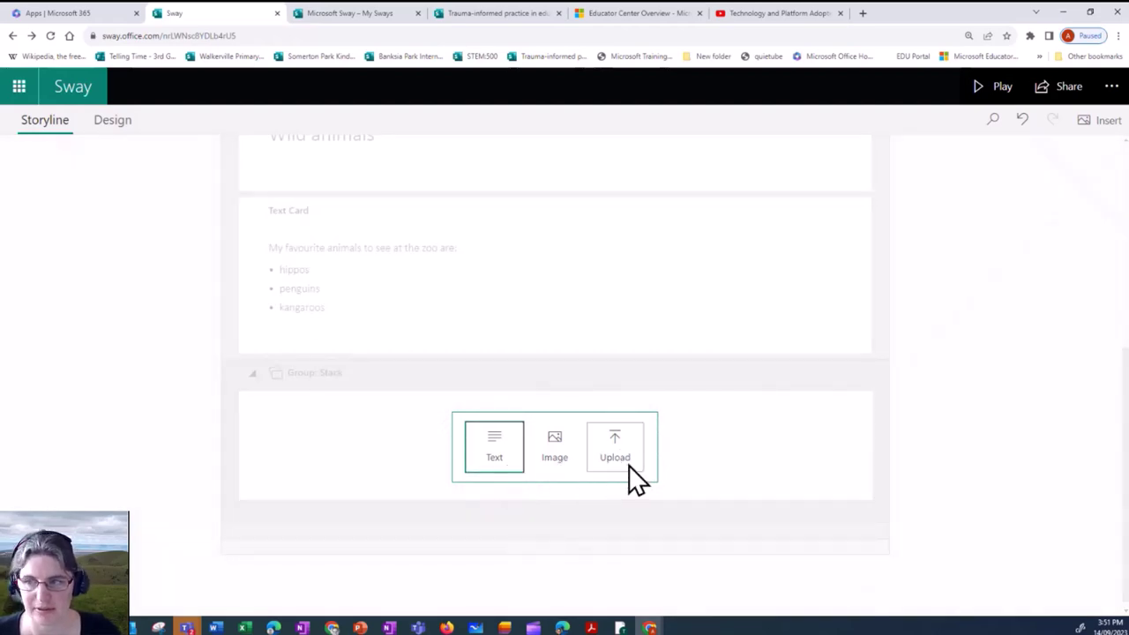
Add an image card to the stack holding the first hippo photo.
left_click(555, 454)
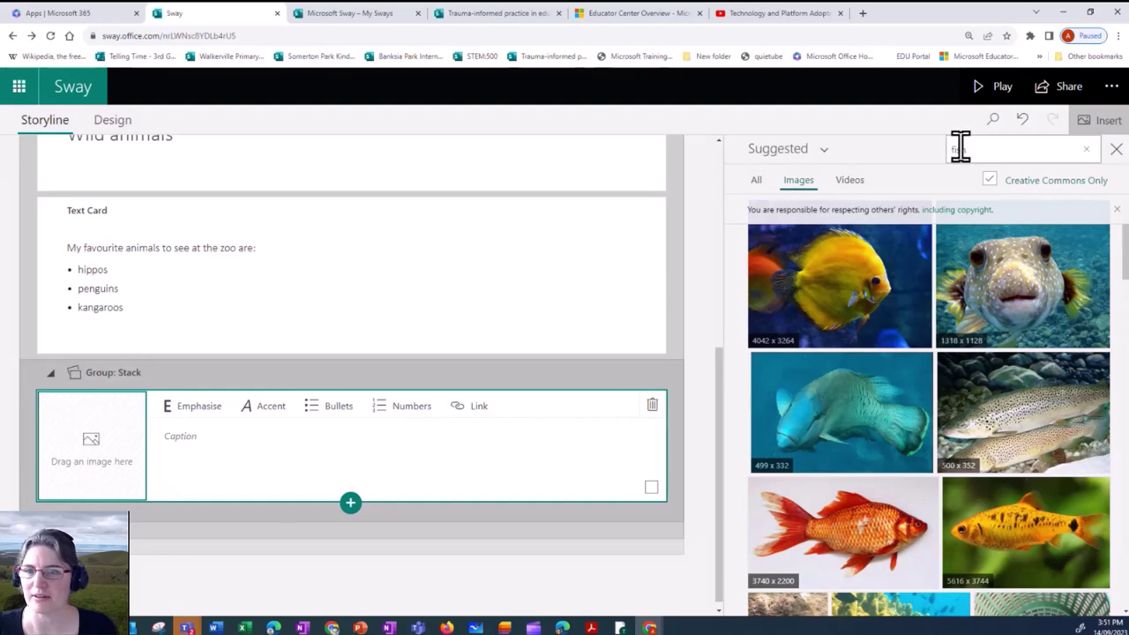
left_click(959, 147)
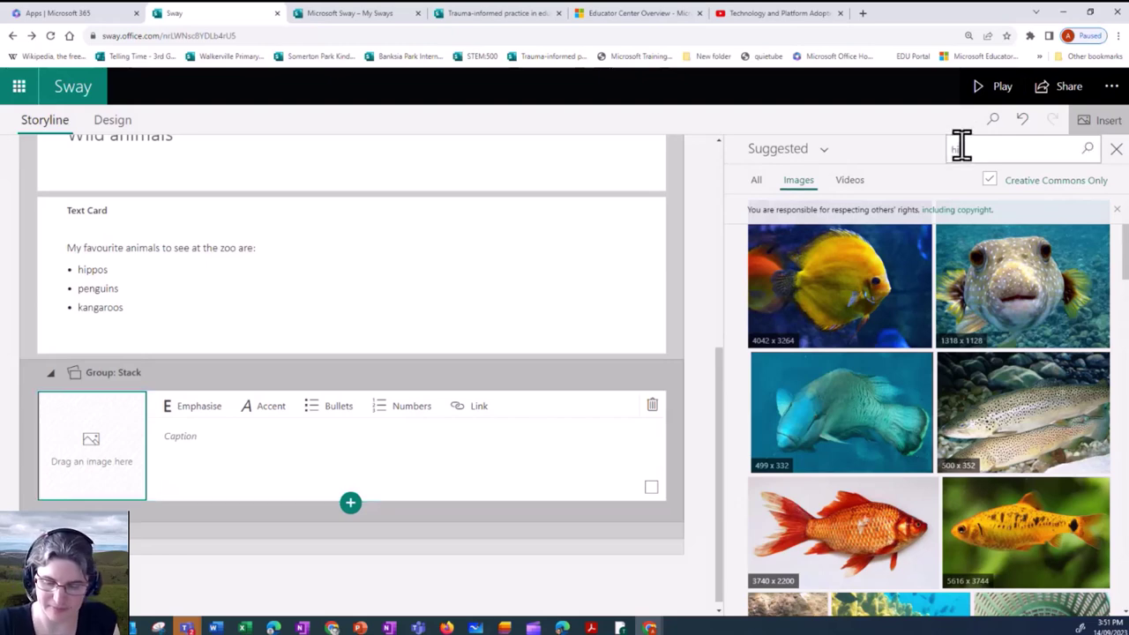
key("Return")
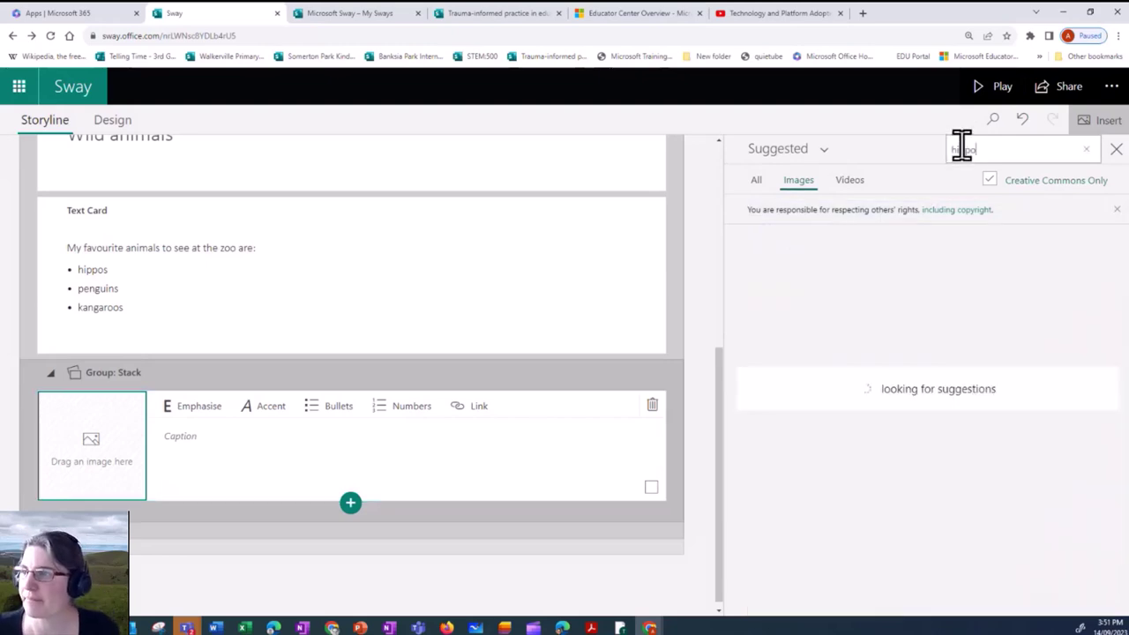
left_click(864, 294)
left_click(1032, 155)
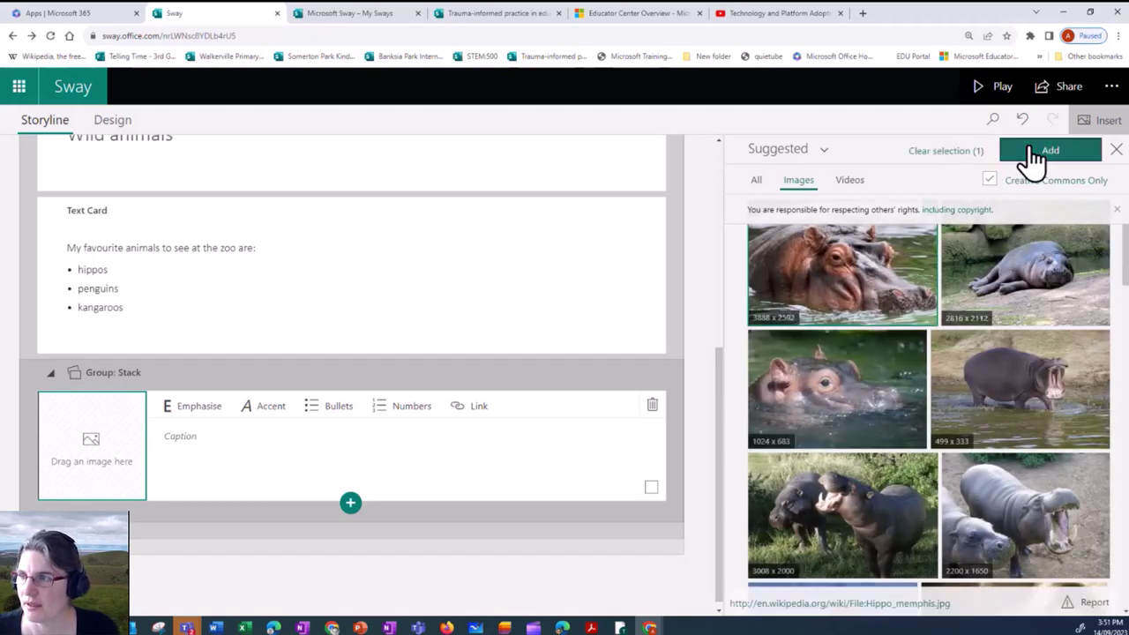
Add a second image card with the penguin leaping from the water photo.
left_click(350, 504)
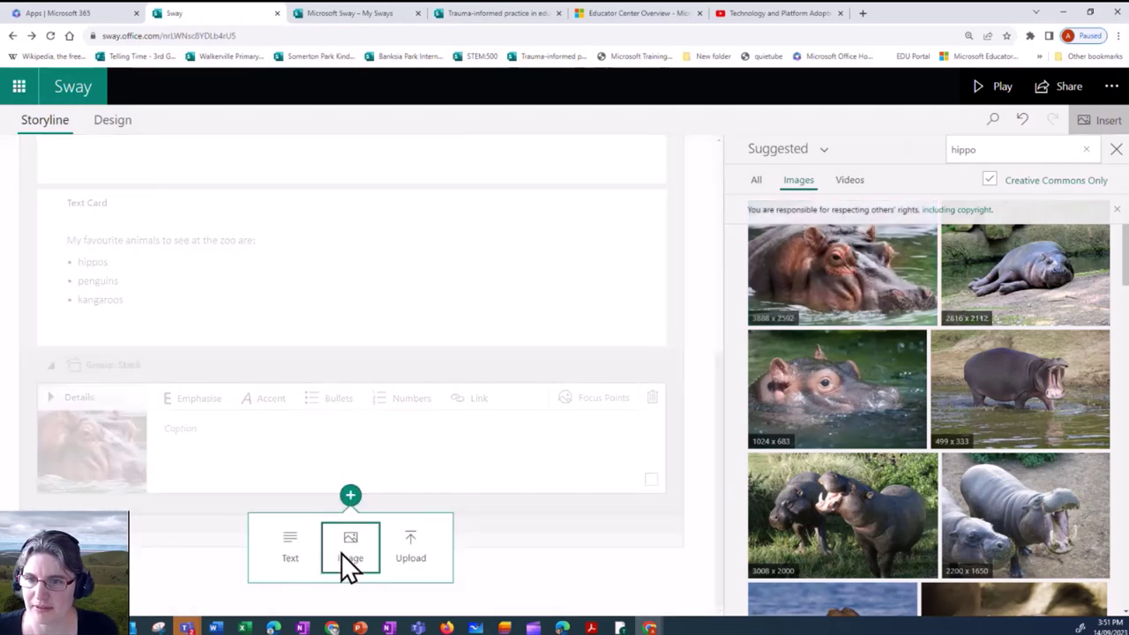
left_click(343, 548)
double_click(964, 149)
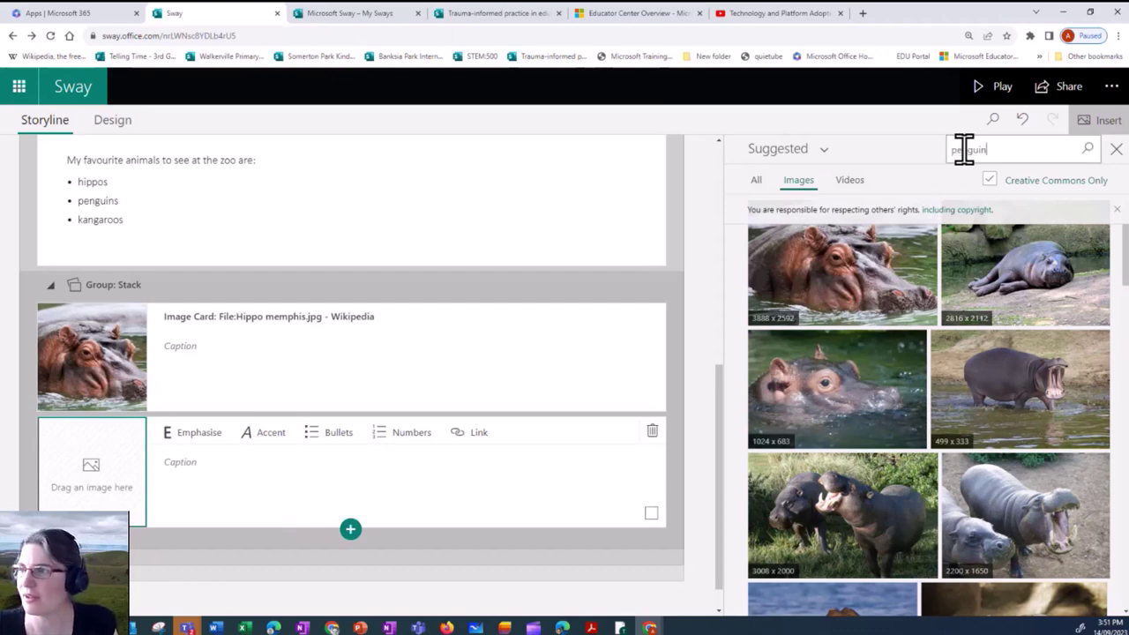
key("Return")
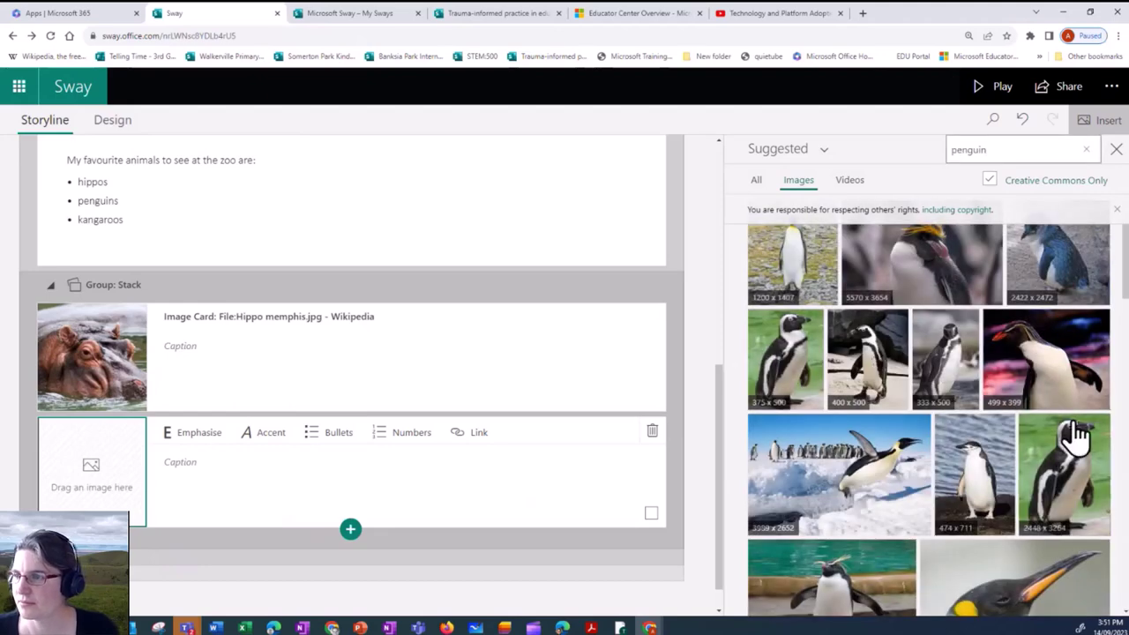
left_click(886, 483)
left_click(1065, 154)
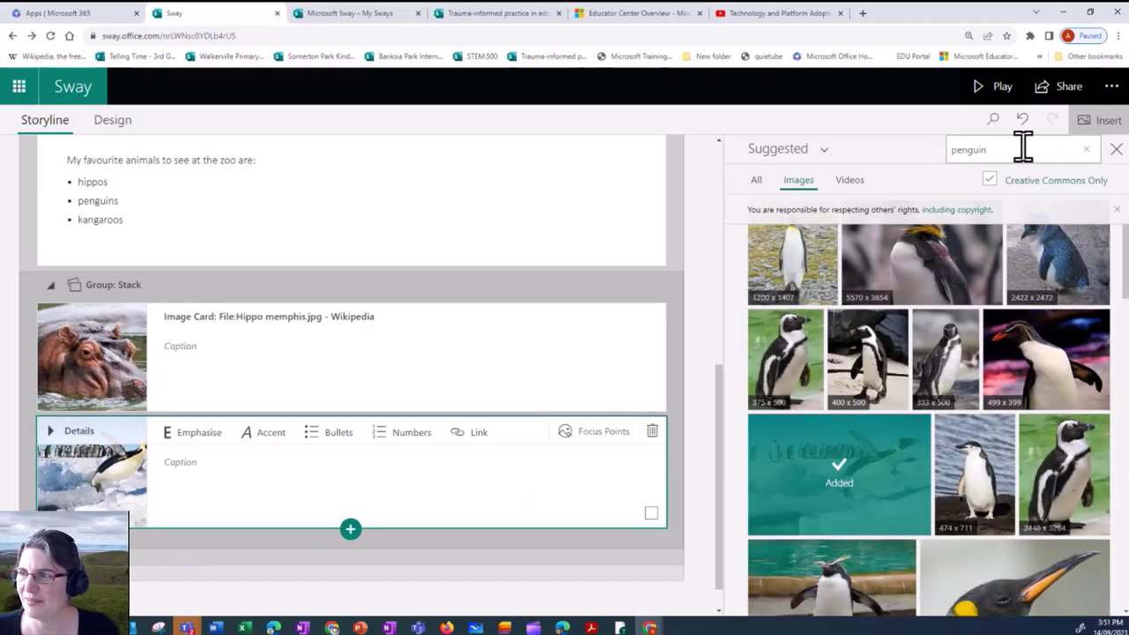
Add a third image card with the 1024 x 680 kangaroo photo.
left_click(351, 531)
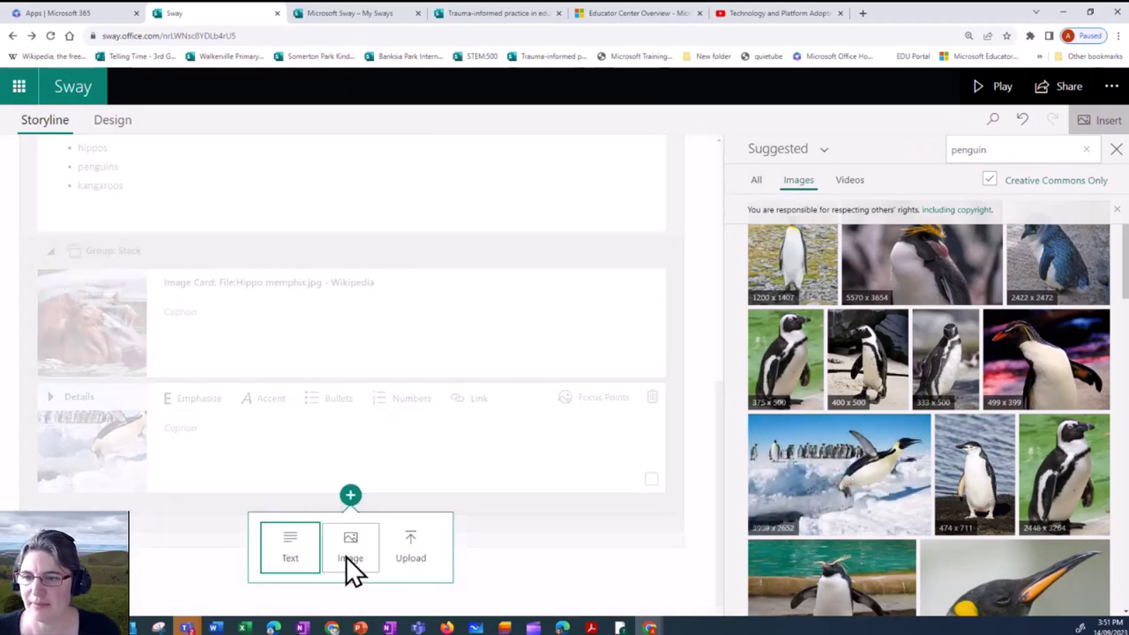
left_click(348, 551)
double_click(981, 150)
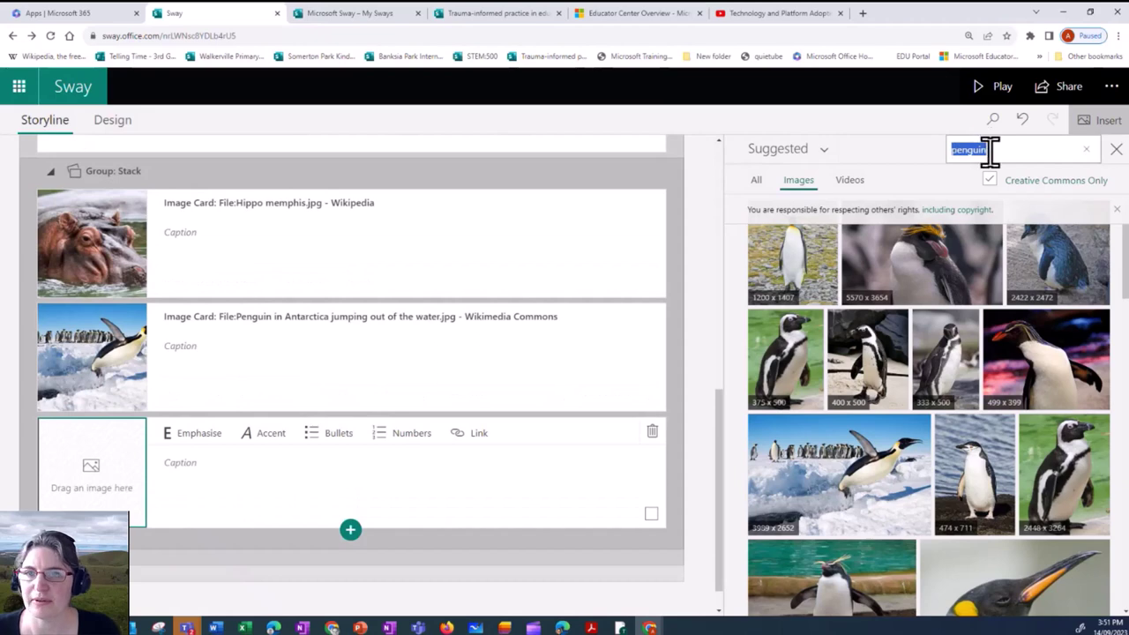
scroll(517, 202, "up", 1)
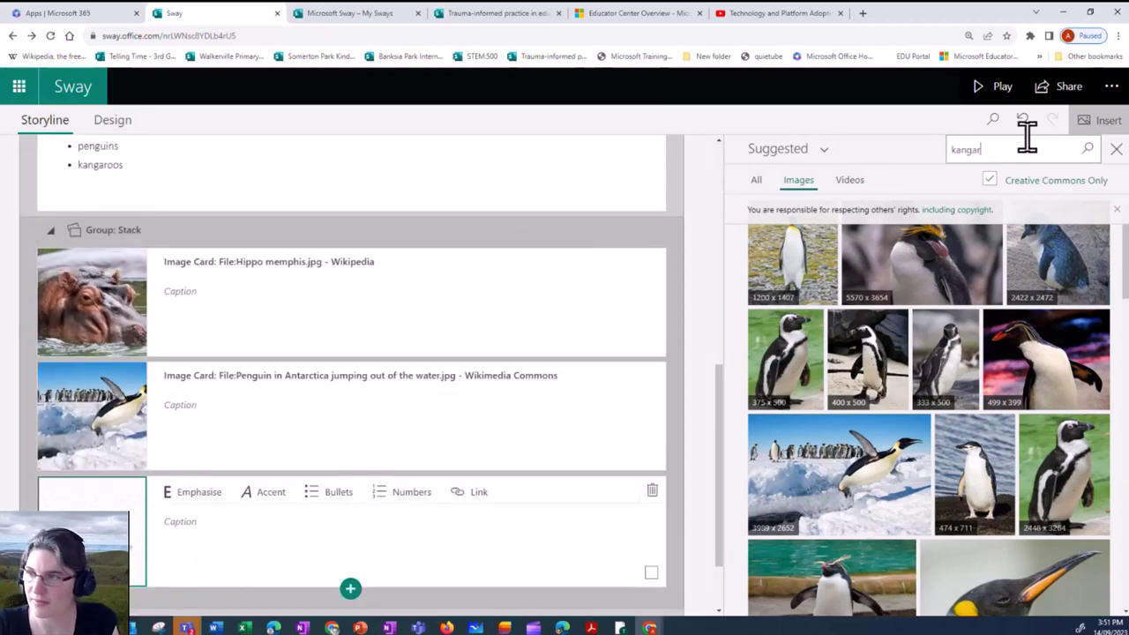
key("Return")
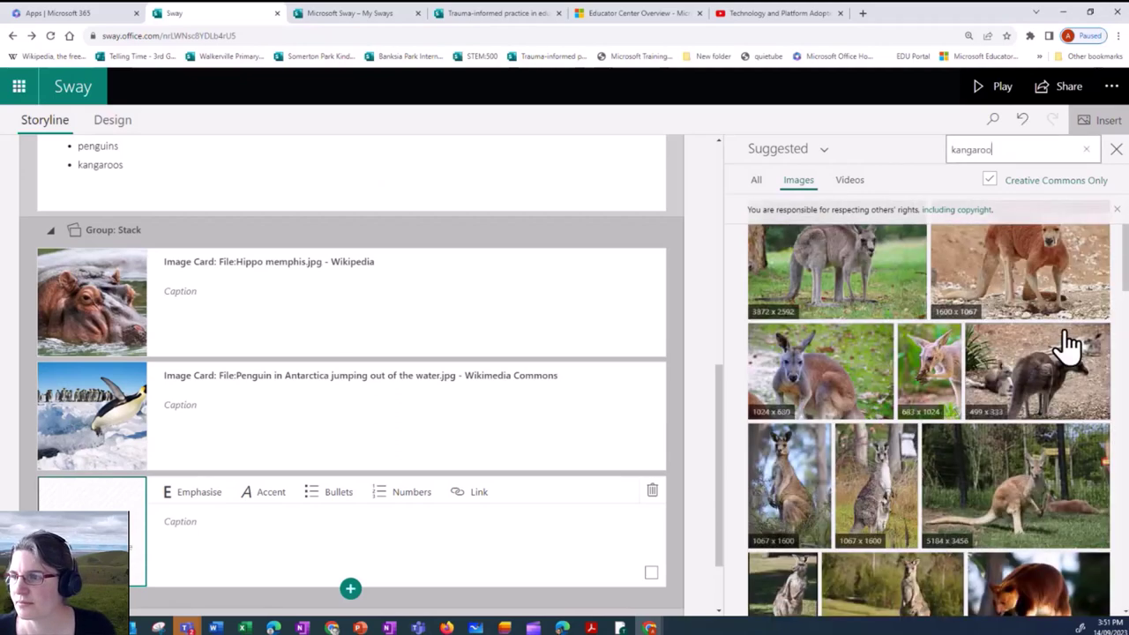
scroll(1046, 327, "down", 1)
scroll(1020, 335, "up", 1)
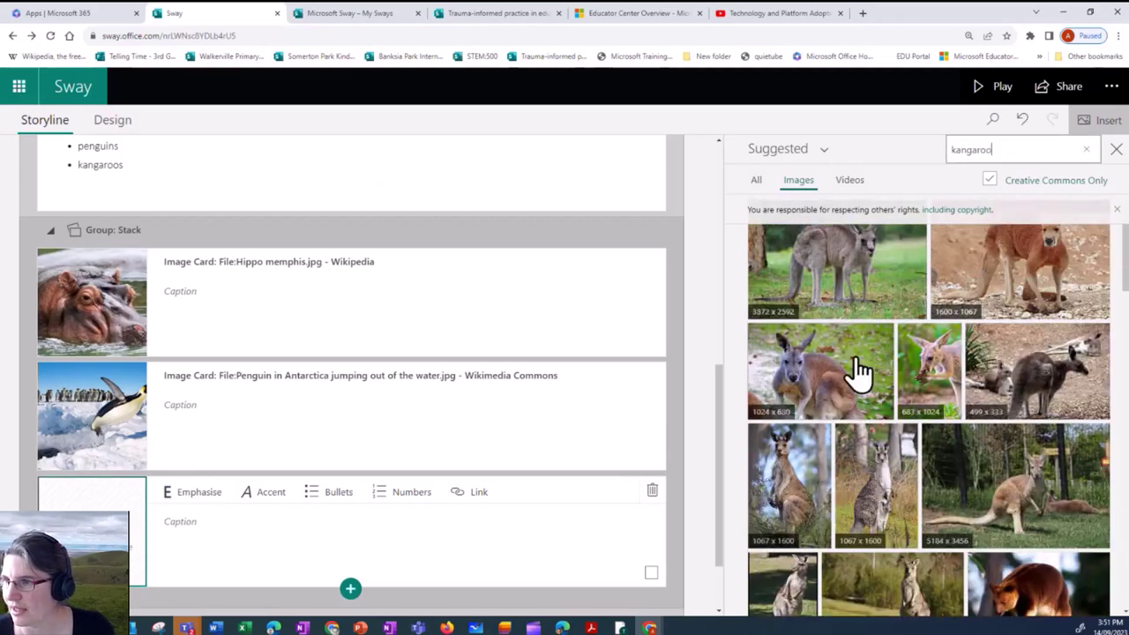
left_click(826, 398)
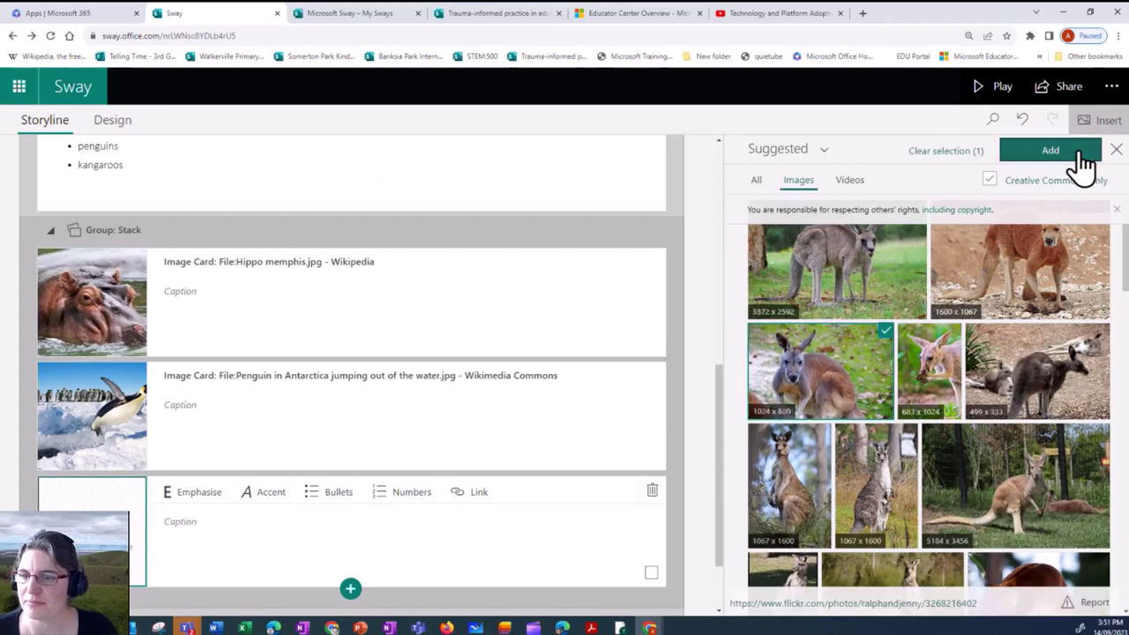
left_click(1081, 161)
scroll(631, 308, "up", 2)
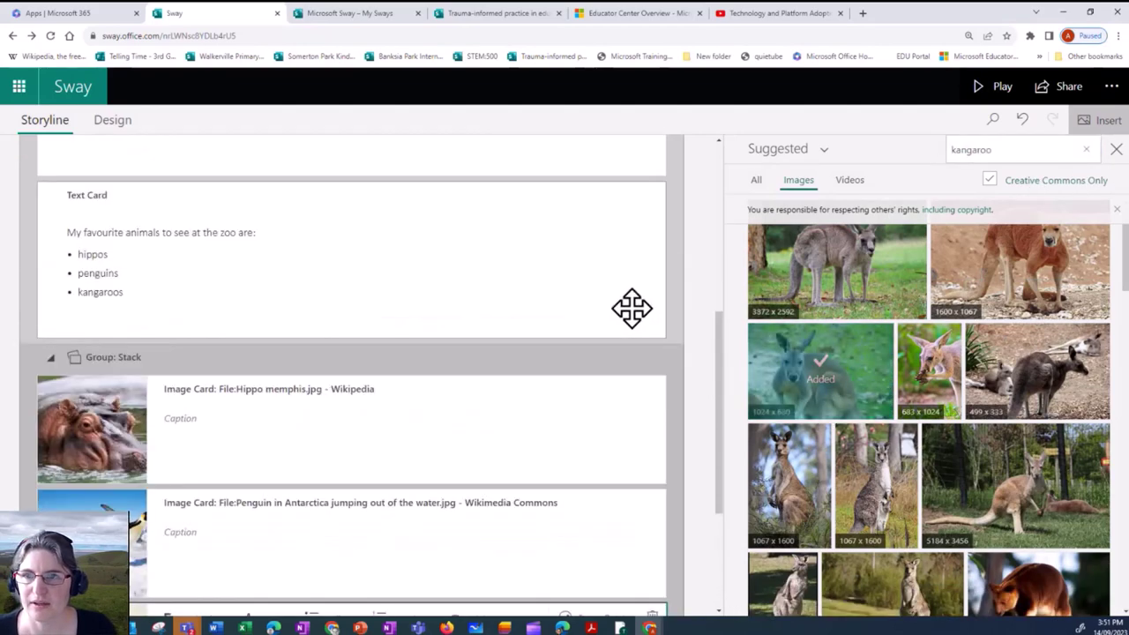
scroll(631, 308, "up", 2)
scroll(632, 308, "down", 4)
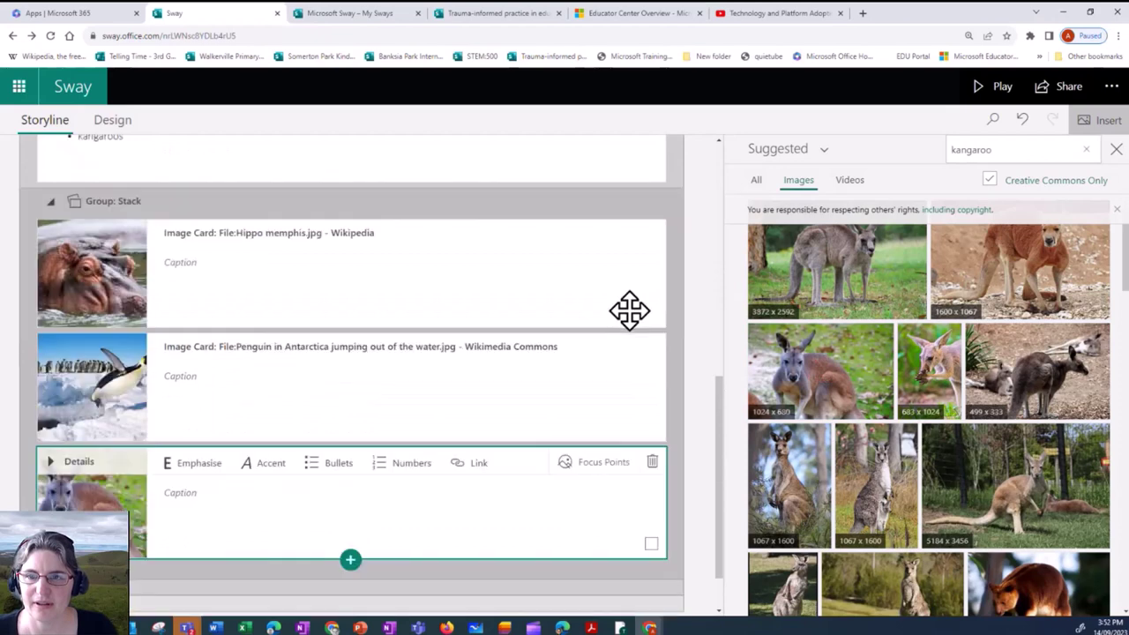
scroll(629, 309, "up", 8)
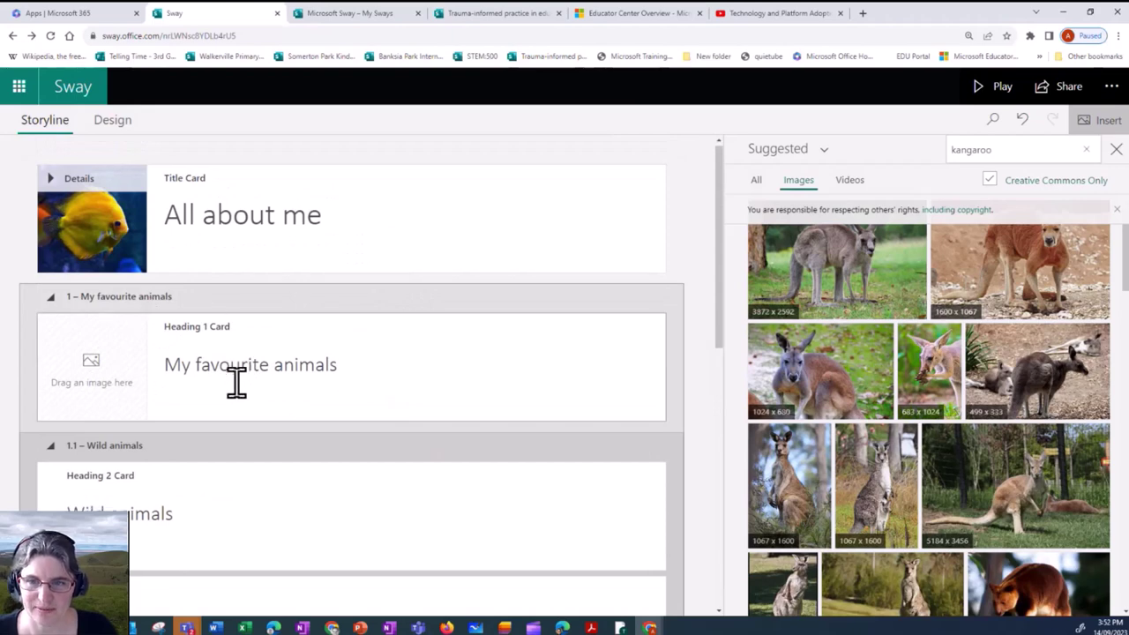
Close the Suggested images pane and play the All about me Sway.
scroll(236, 381, "down", 2)
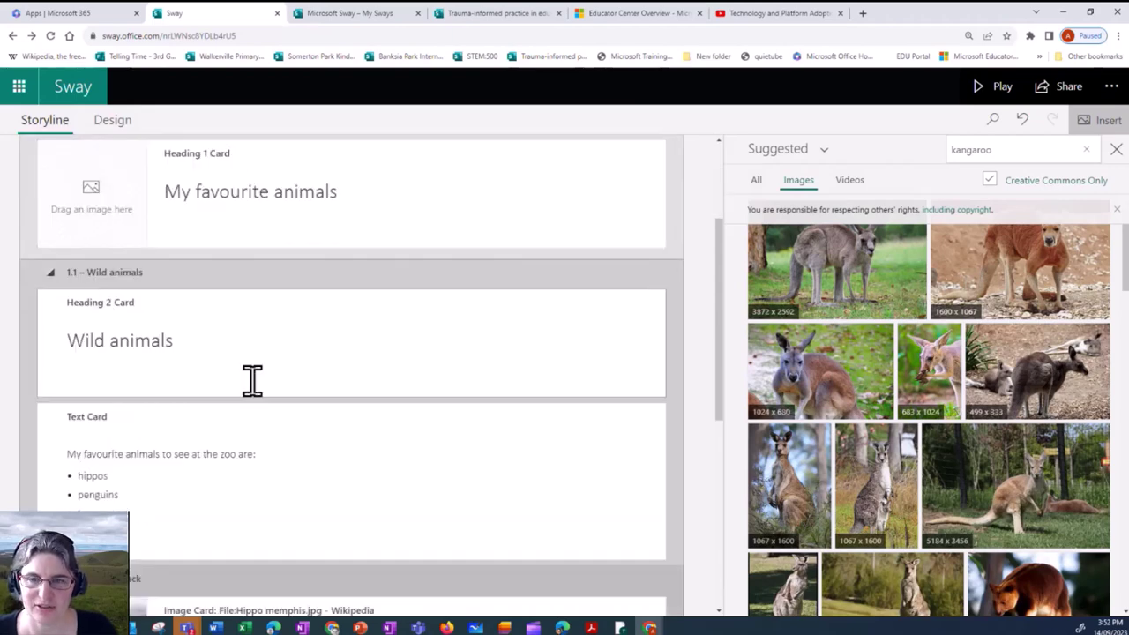
scroll(255, 461, "down", 3)
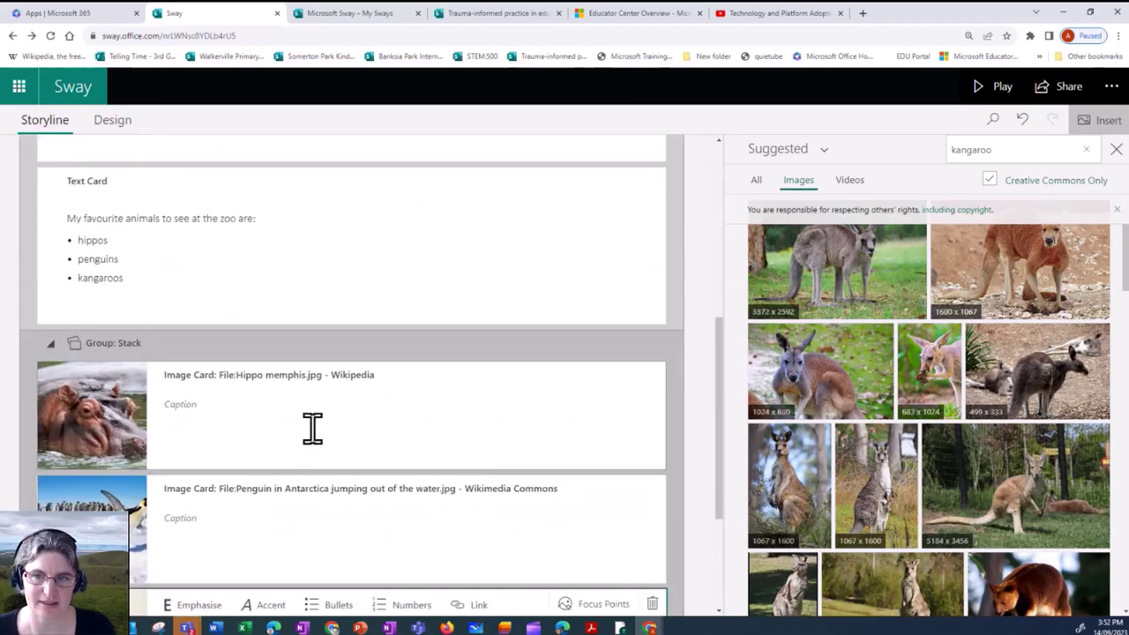
scroll(312, 429, "down", 1)
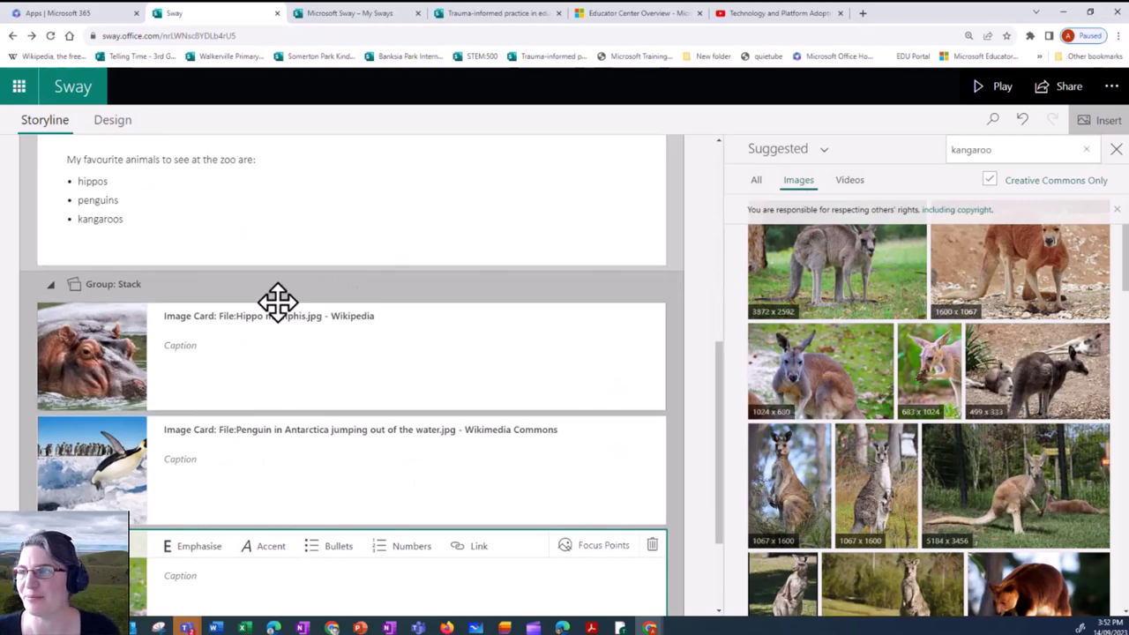
left_click(1115, 149)
left_click(992, 93)
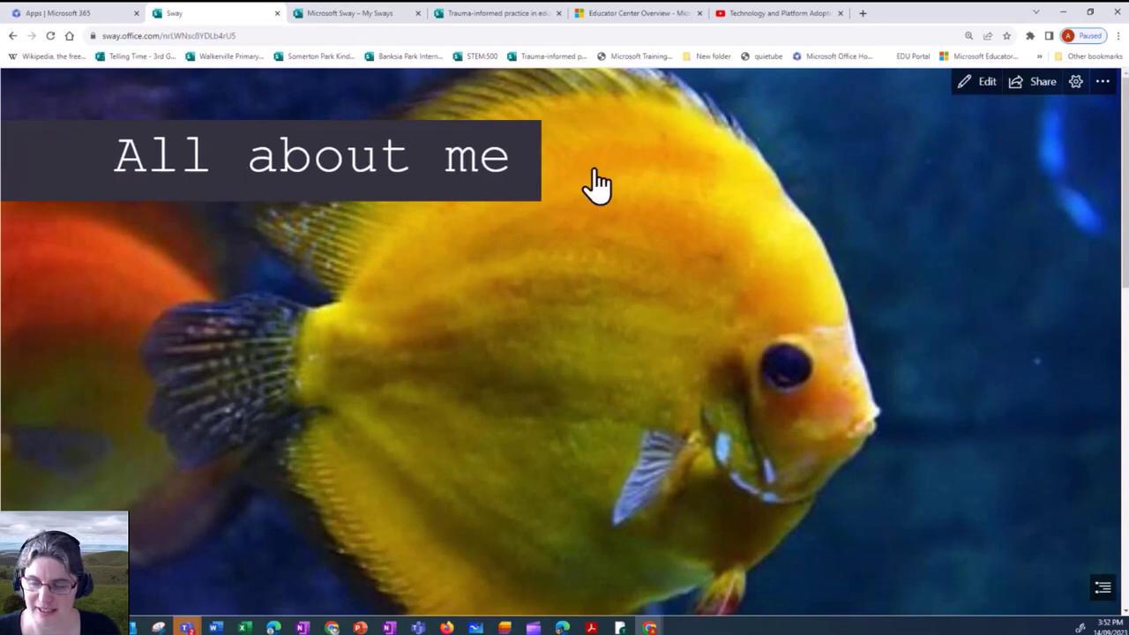
Scroll the preview past the hippo, penguin and kangaroo stack, then return to the storyline editor.
scroll(606, 232, "down", 2)
scroll(605, 232, "down", 3)
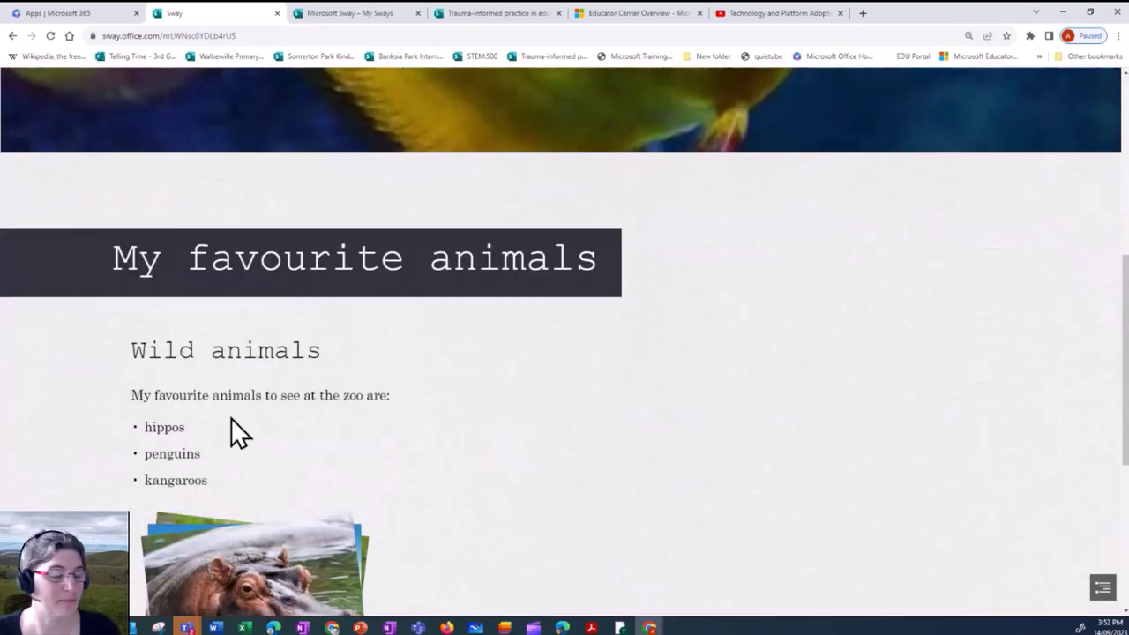
scroll(361, 446, "down", 3)
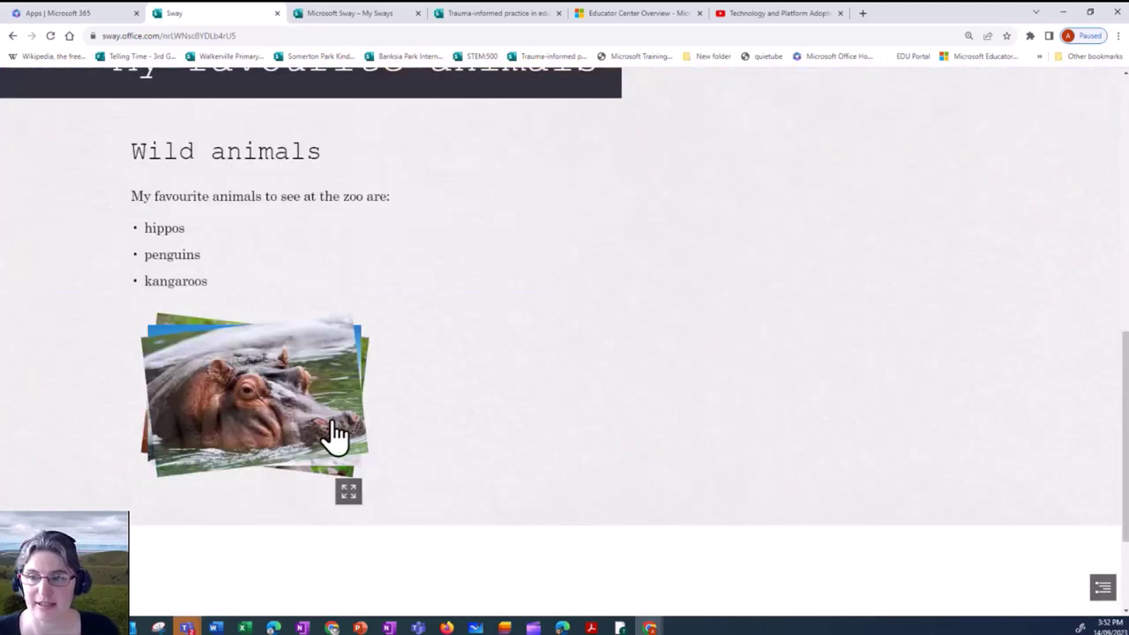
scroll(327, 435, "up", 5)
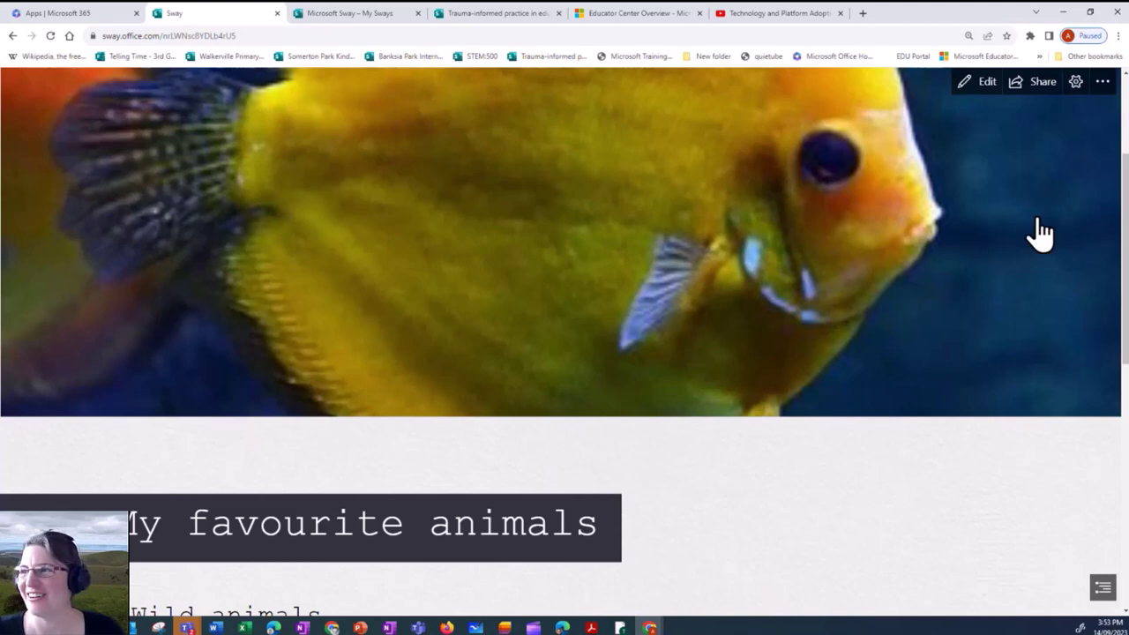
left_click(965, 89)
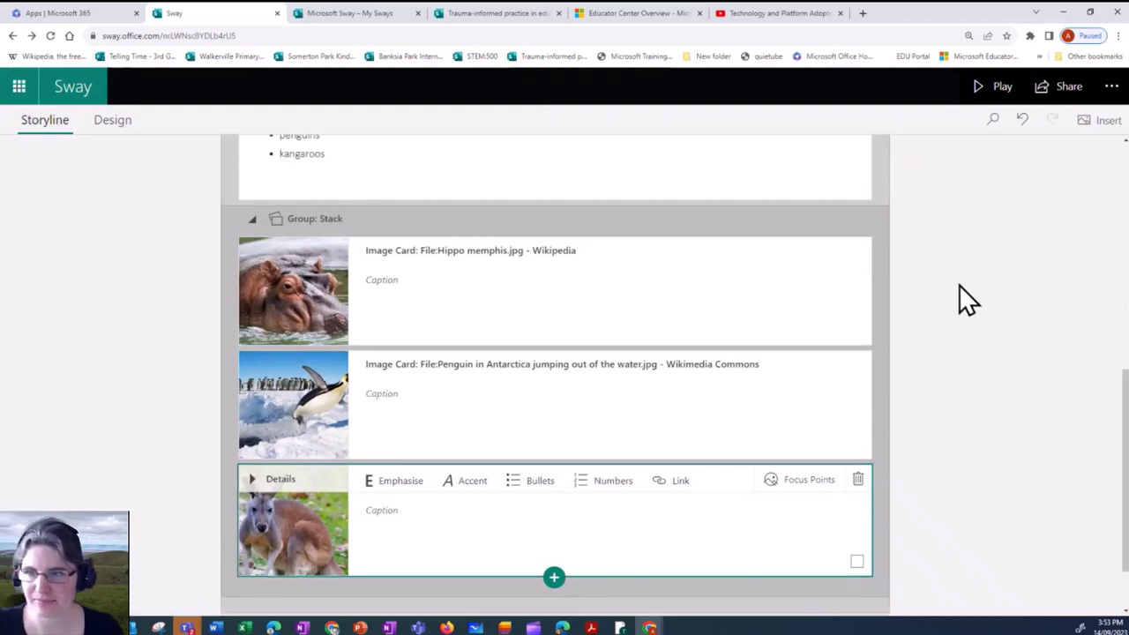
Scroll down to the image stack and briefly open, then dismiss, the insert choices below it.
scroll(958, 285, "up", 3)
scroll(954, 282, "down", 5)
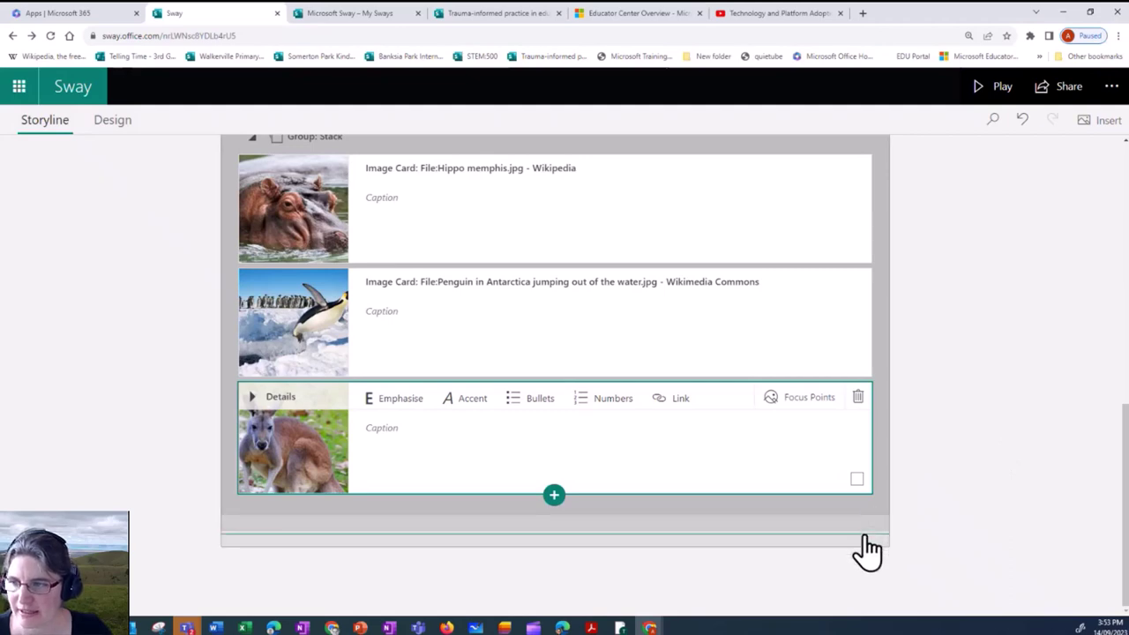
scroll(917, 512, "up", 3)
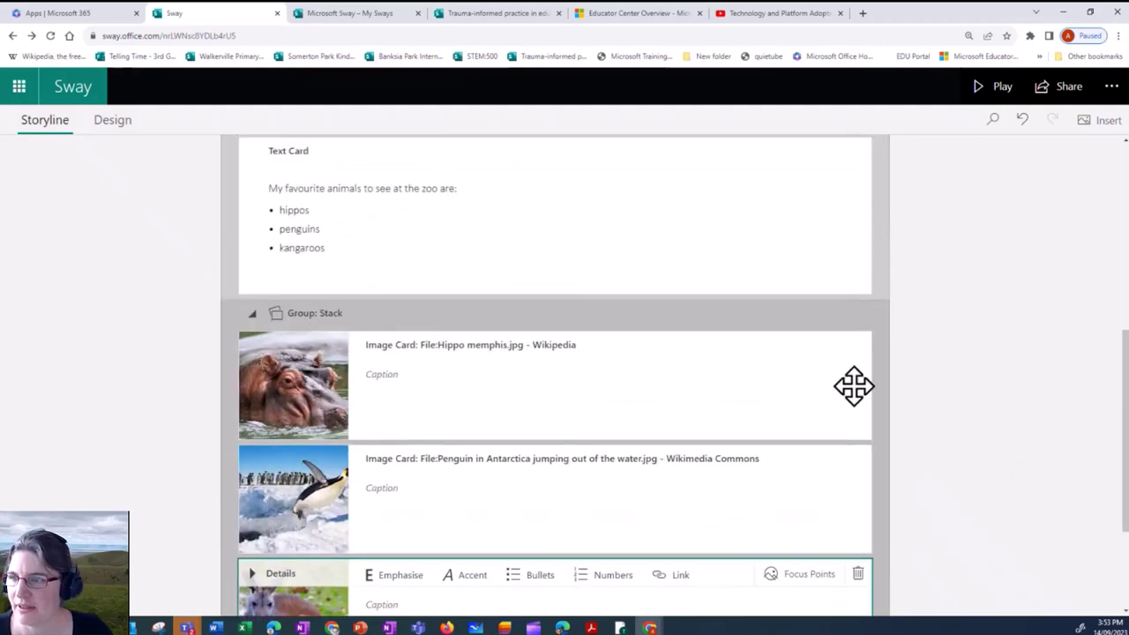
scroll(554, 408, "down", 1)
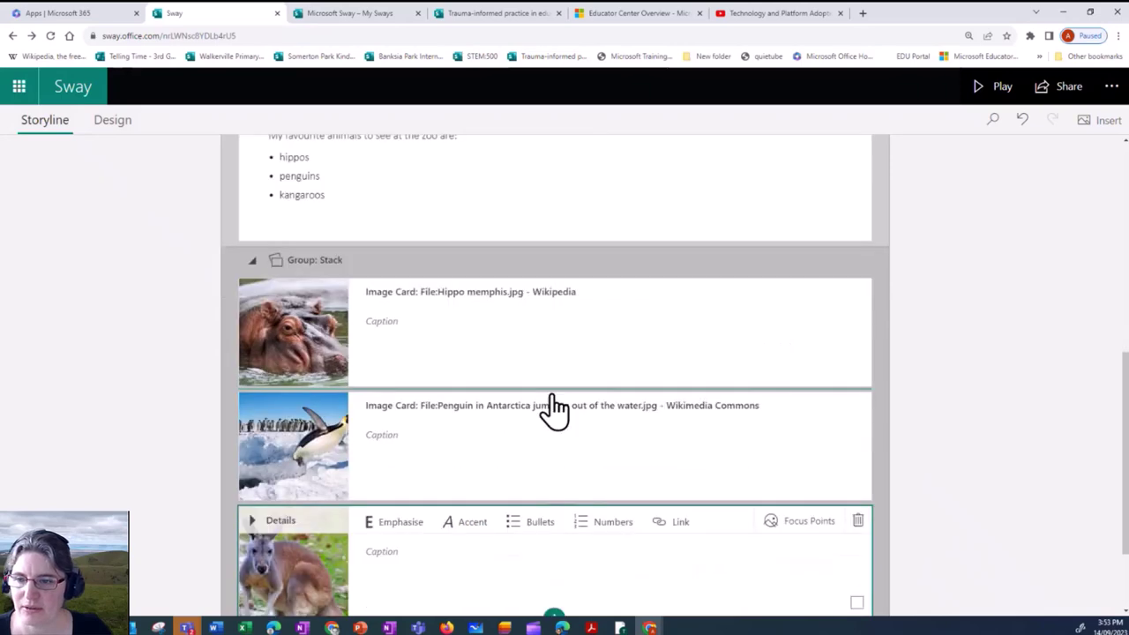
scroll(553, 408, "down", 2)
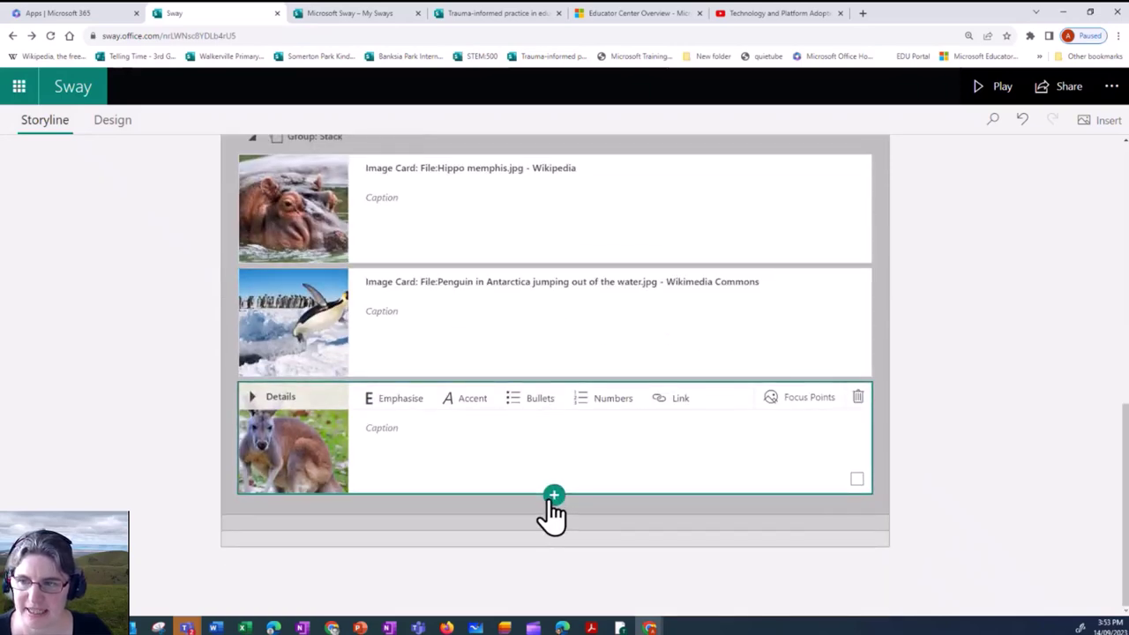
left_click(392, 545)
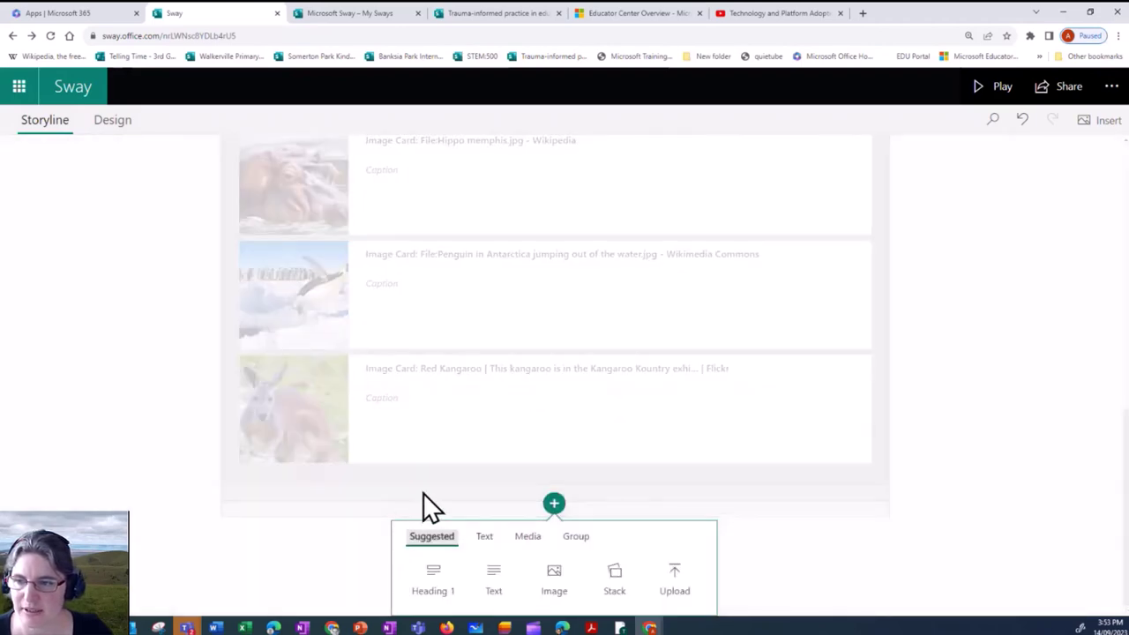
left_click(980, 533)
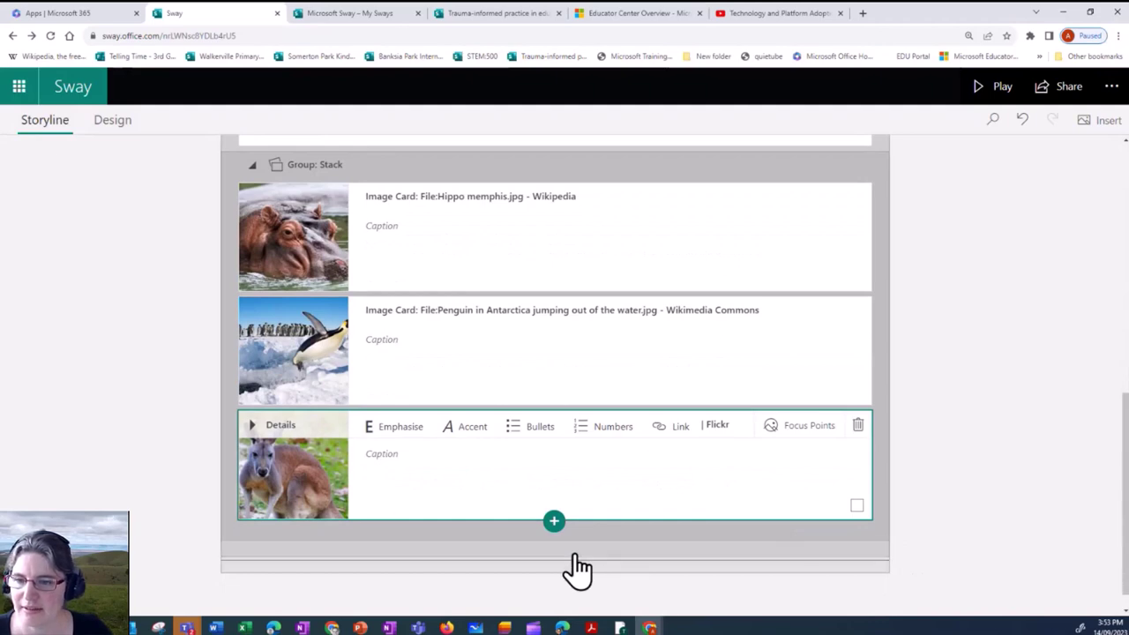
Bring up the Suggested/Text/Media/Group insert menu below the three-photo stack.
scroll(889, 476, "up", 3)
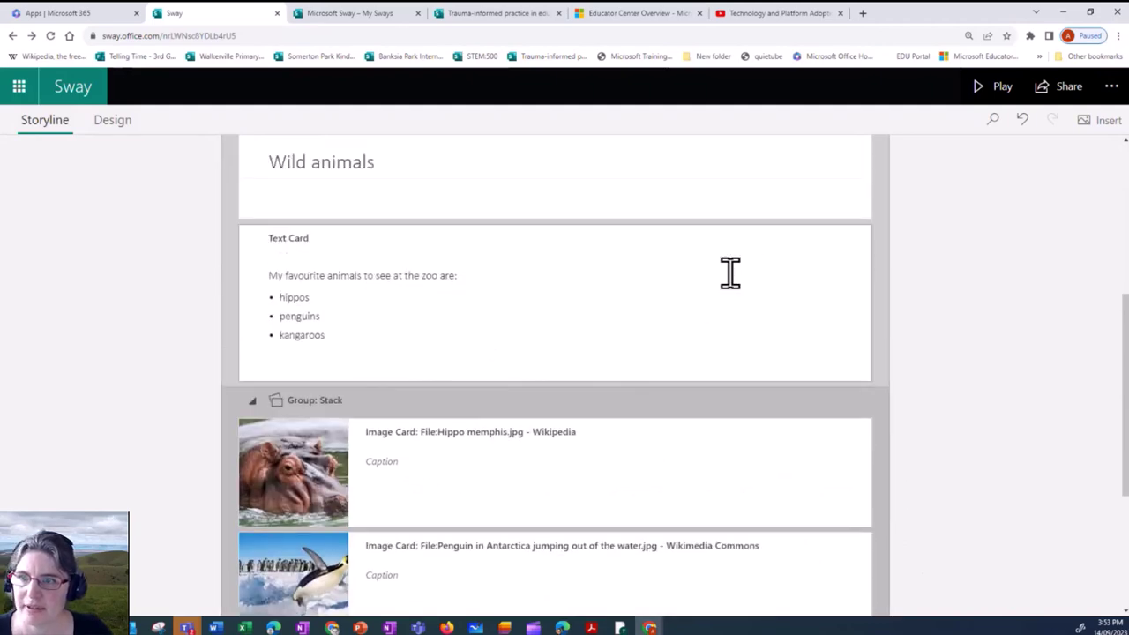
scroll(730, 273, "up", 2)
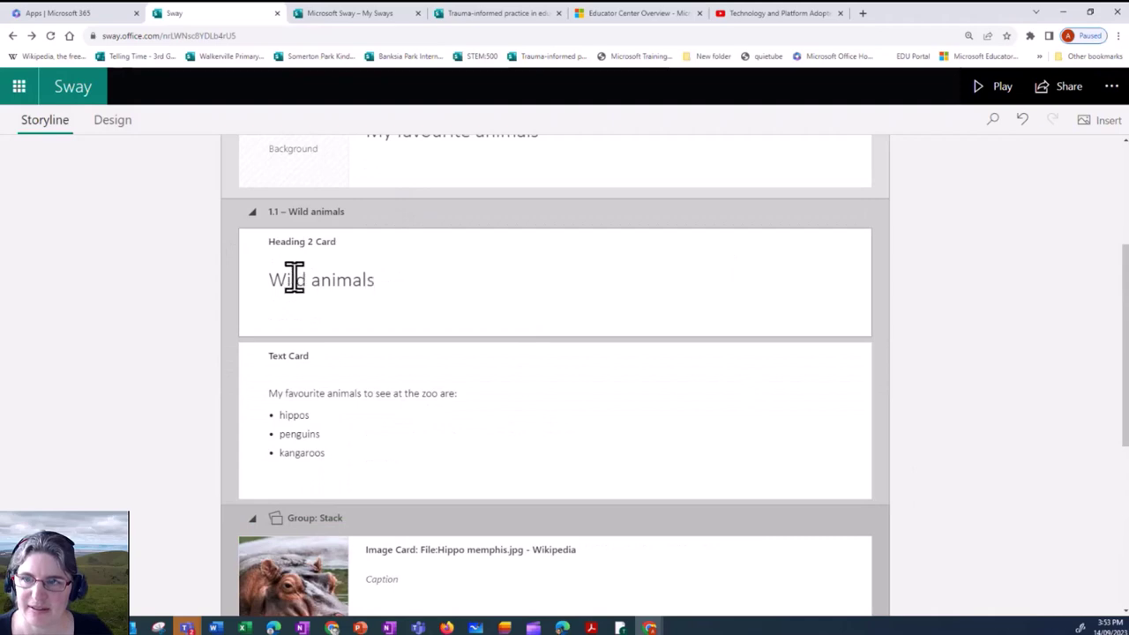
scroll(688, 394, "down", 1)
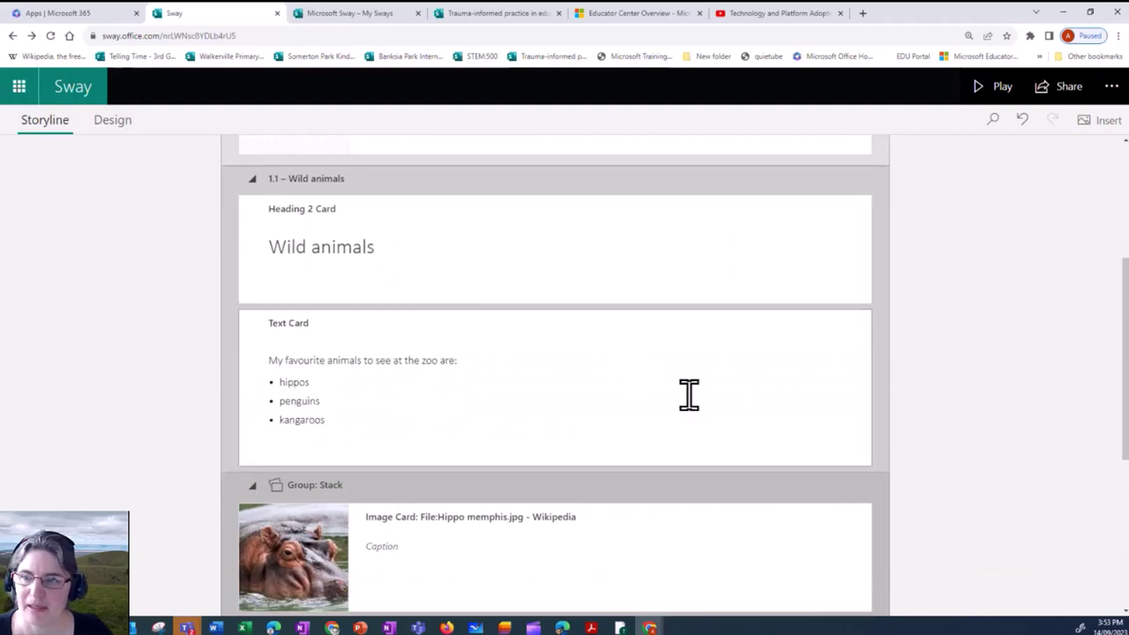
scroll(689, 395, "down", 4)
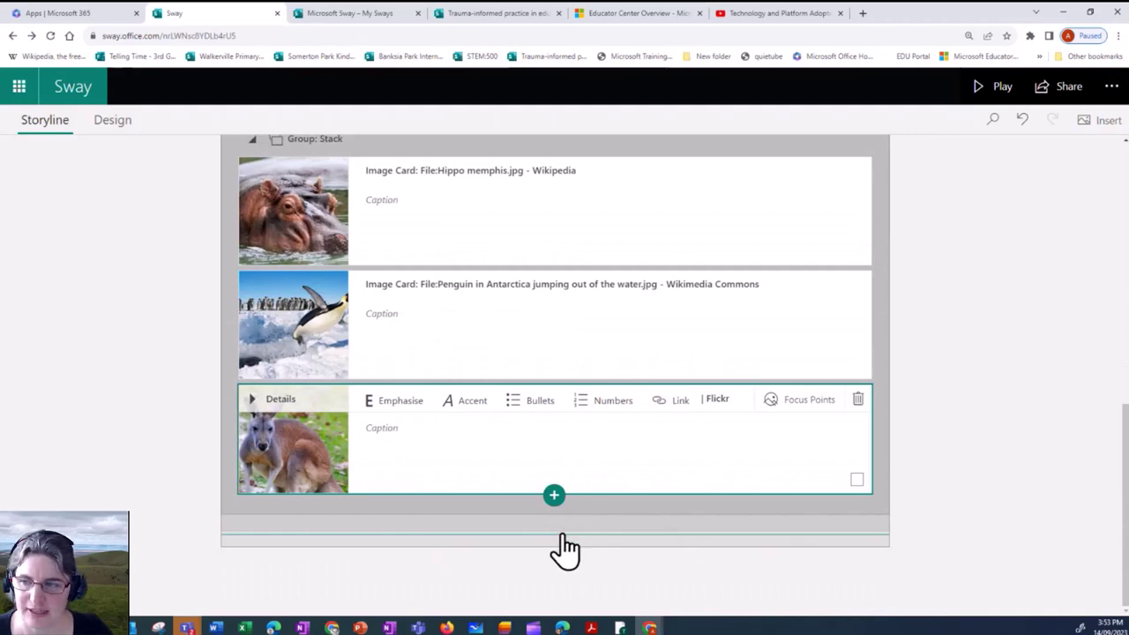
left_click(558, 531)
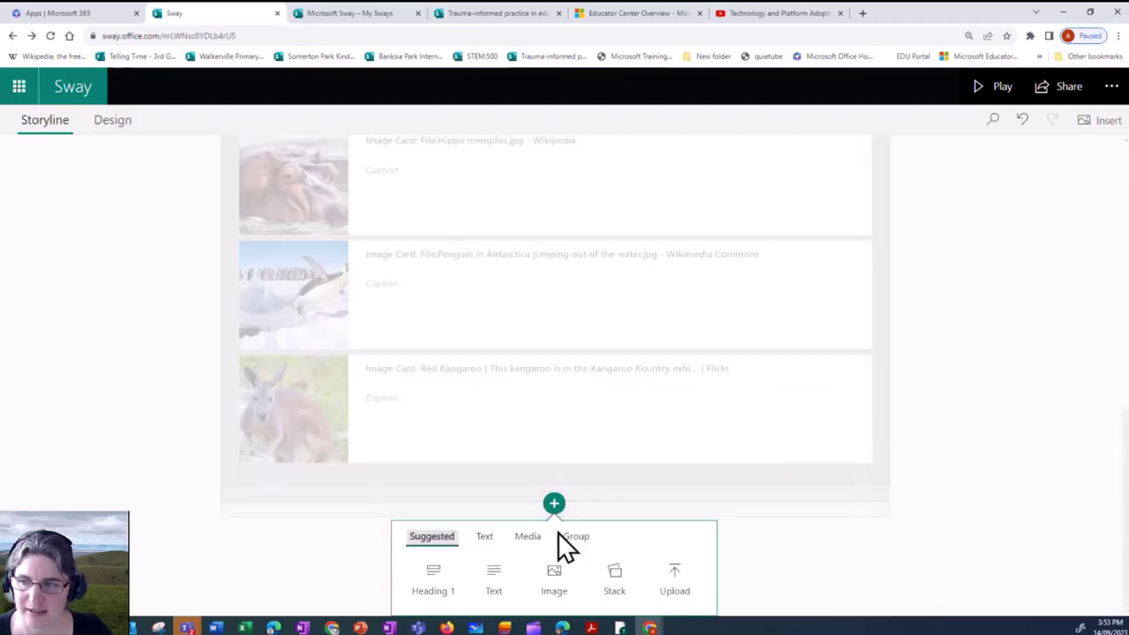
left_click(935, 539)
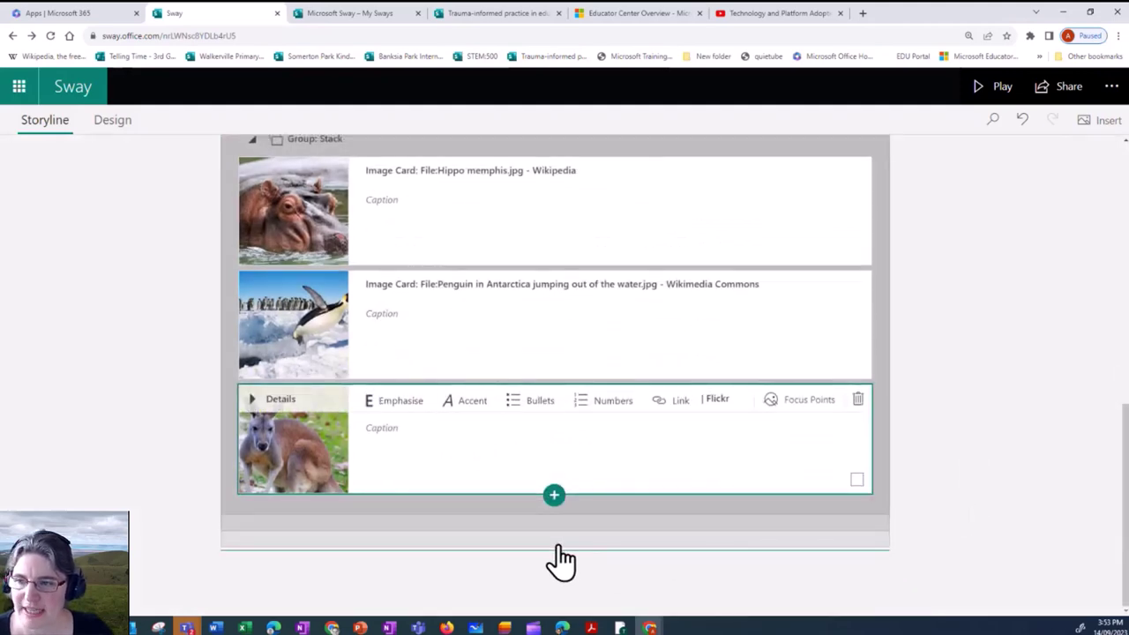
scroll(961, 529, "up", 10)
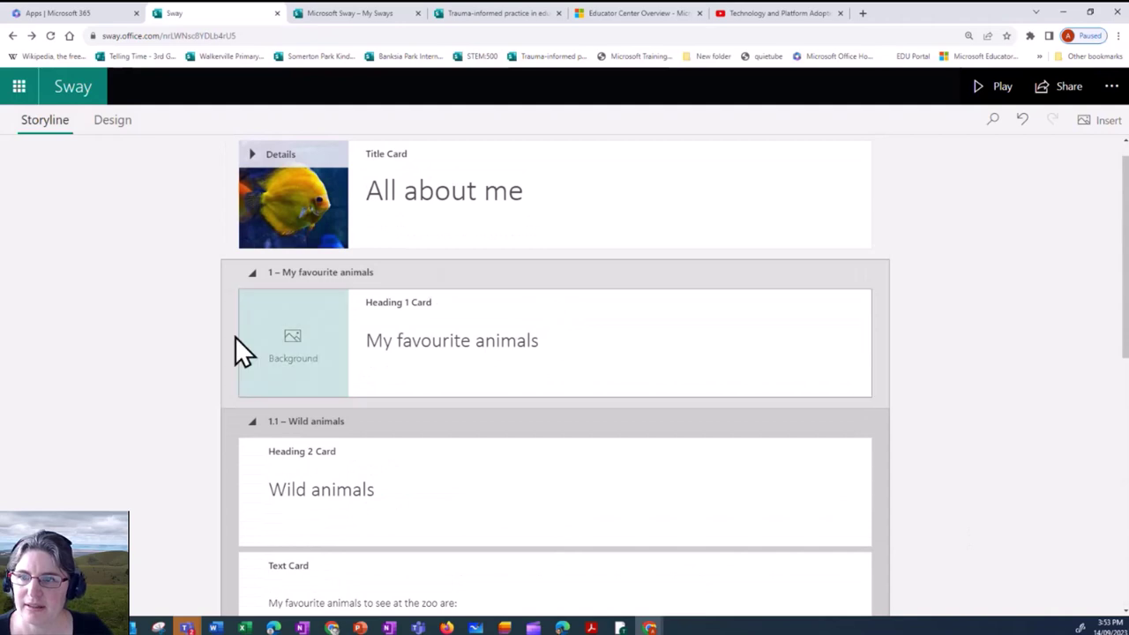
scroll(1032, 397, "down", 10)
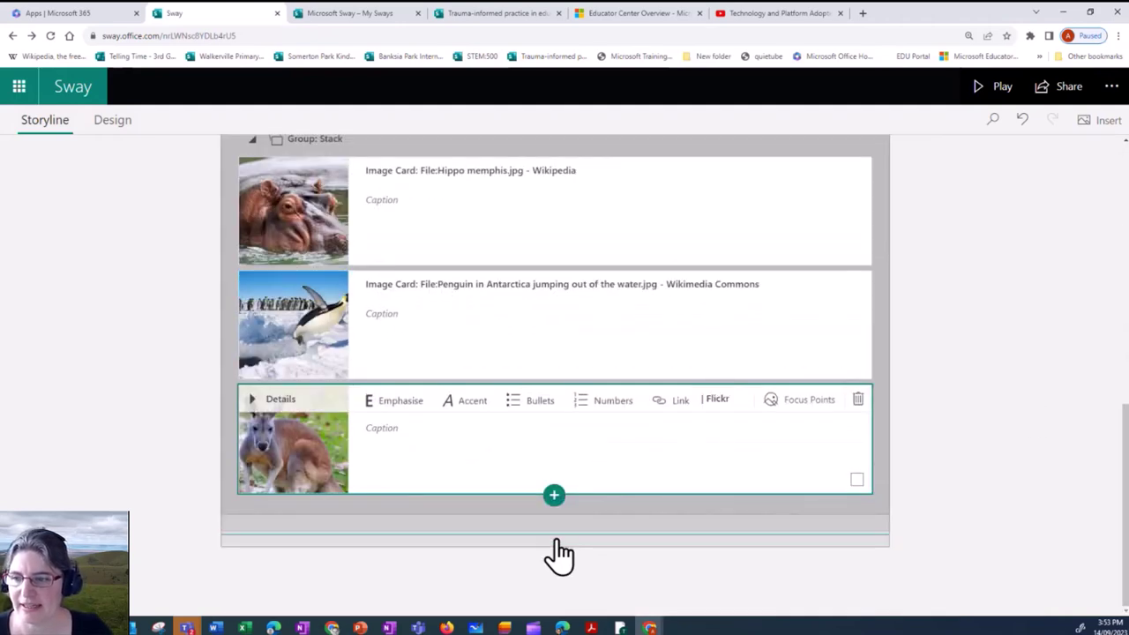
left_click(548, 547)
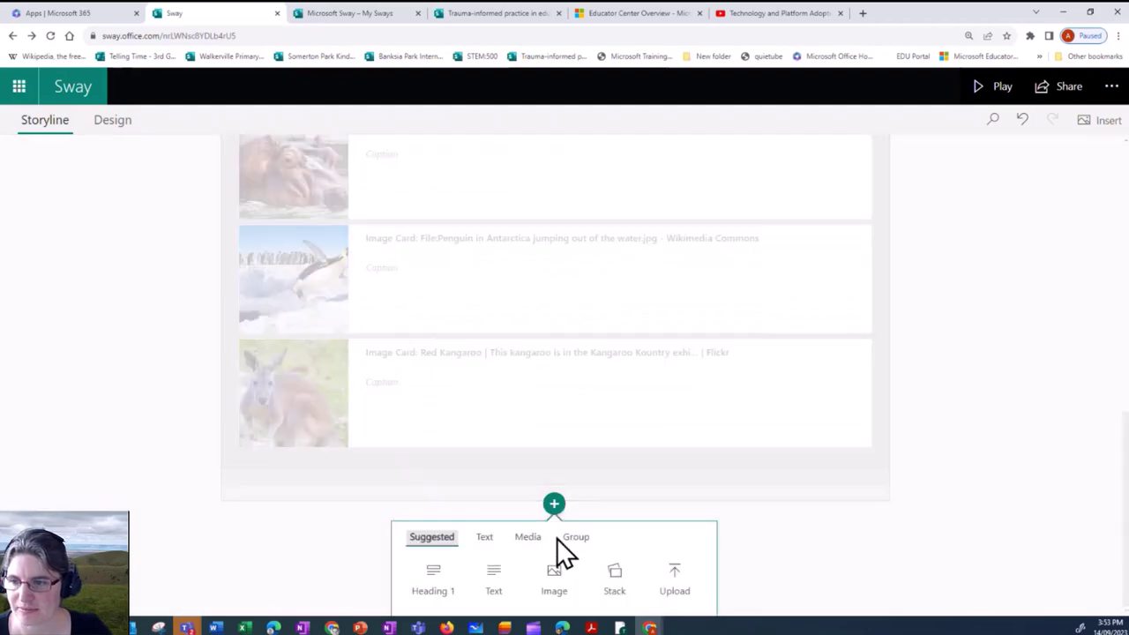
Add a Heading 2 card reading 'My favourite domestic animals' below the image stack.
left_click(485, 539)
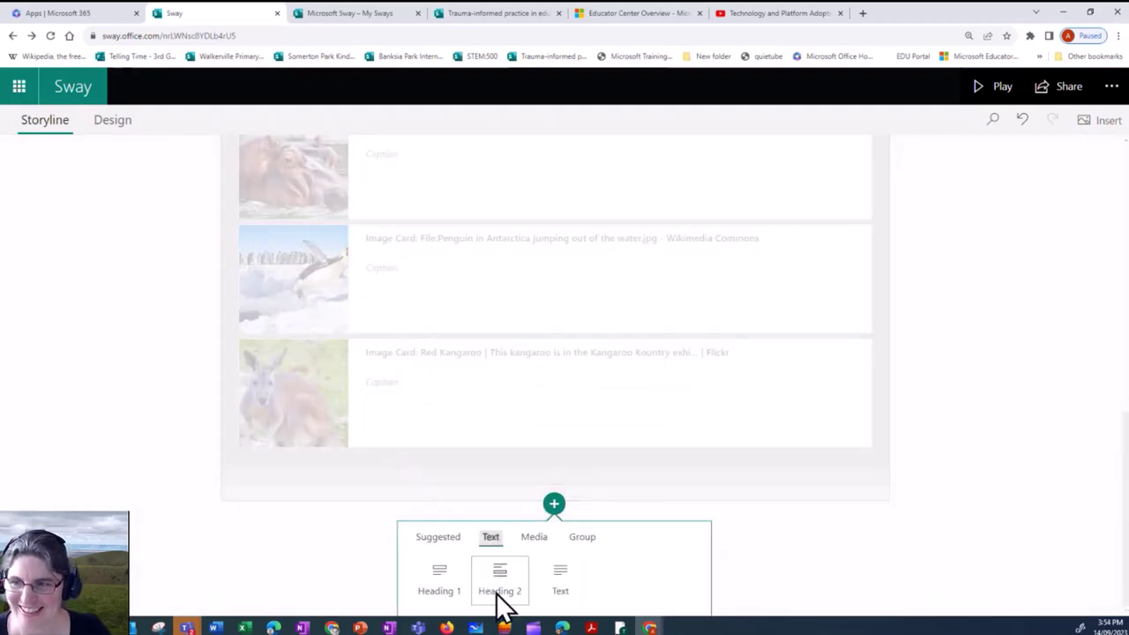
left_click(499, 593)
left_click(365, 485)
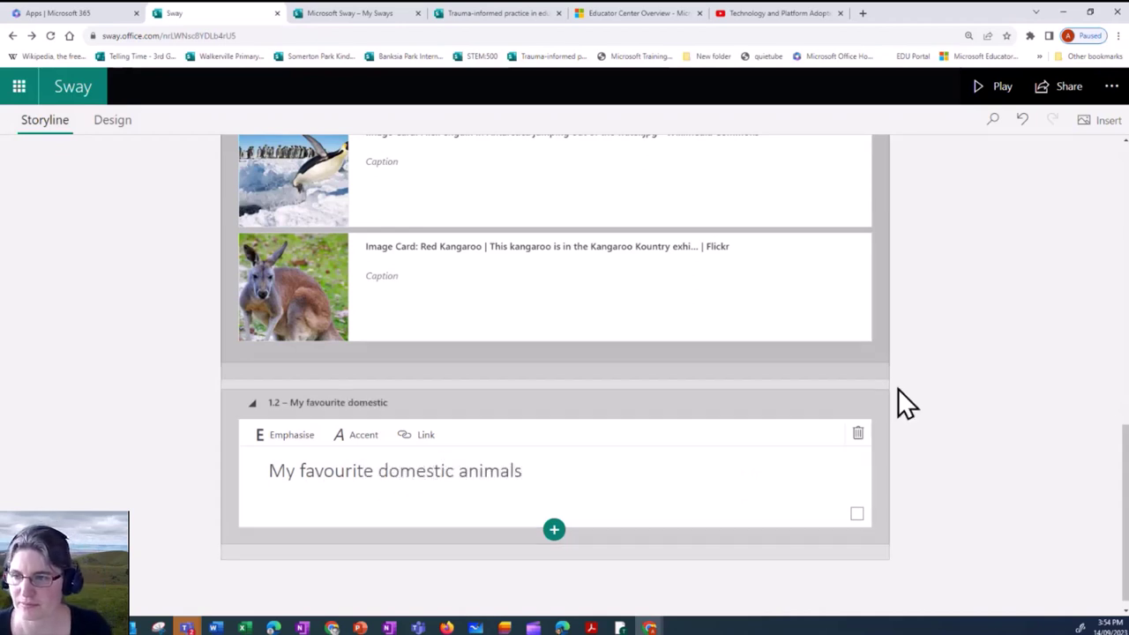
scroll(994, 472, "down", 1)
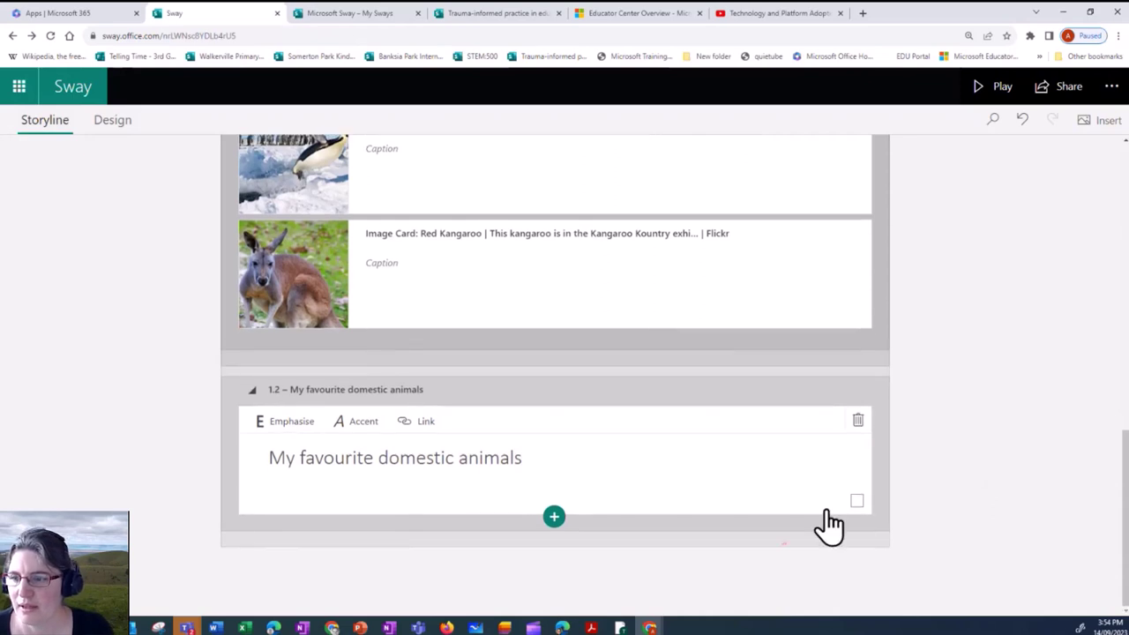
Insert an empty Slideshow group beneath the 'My favourite domestic animals' heading.
left_click(554, 520)
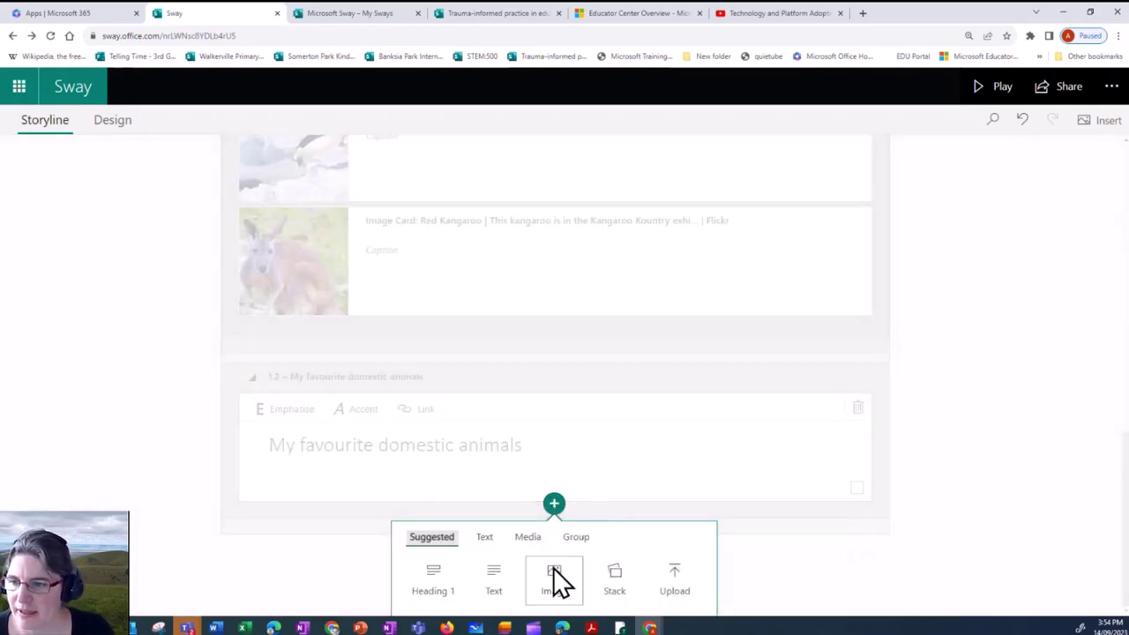
left_click(578, 539)
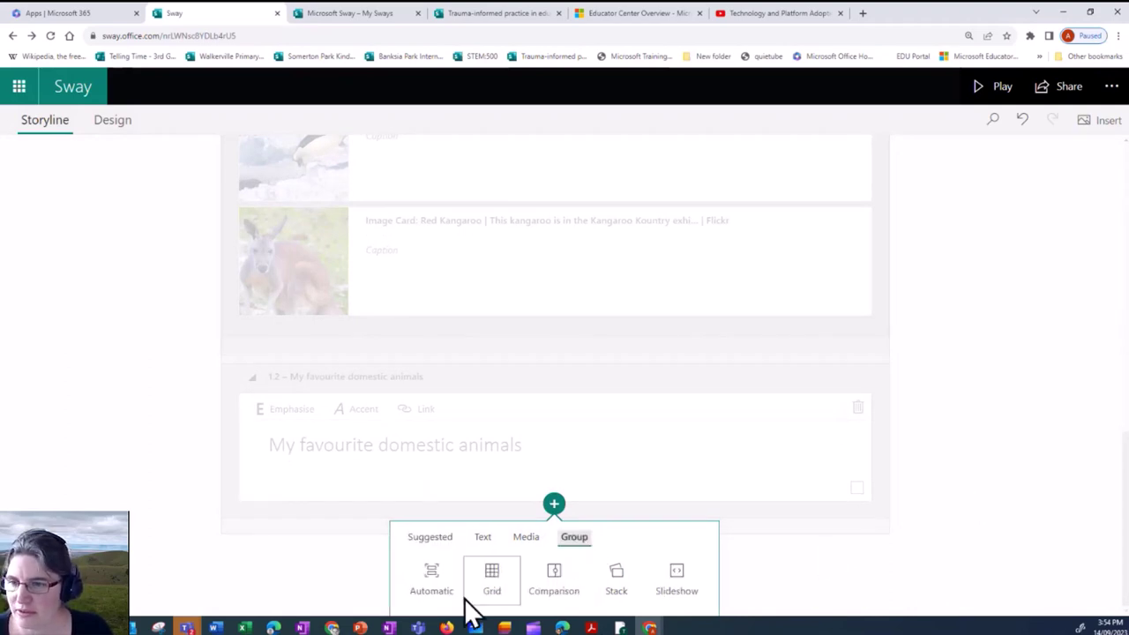
left_click(673, 587)
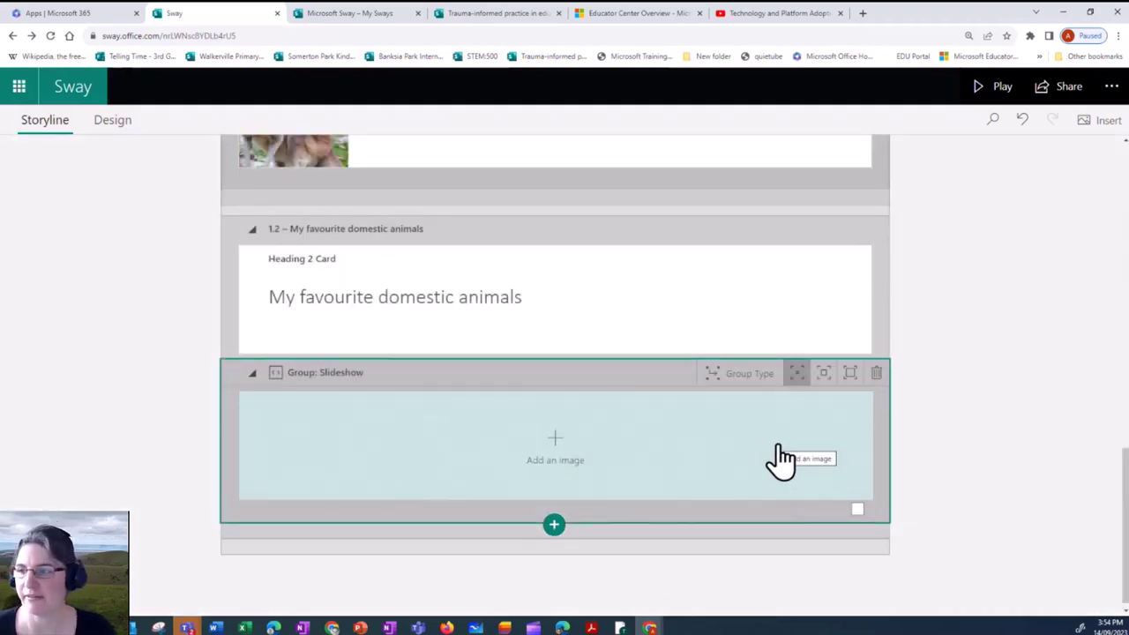
left_click(571, 454)
Search images for 'chicken' and add a chicken photo as the slideshow's first card.
left_click(533, 453)
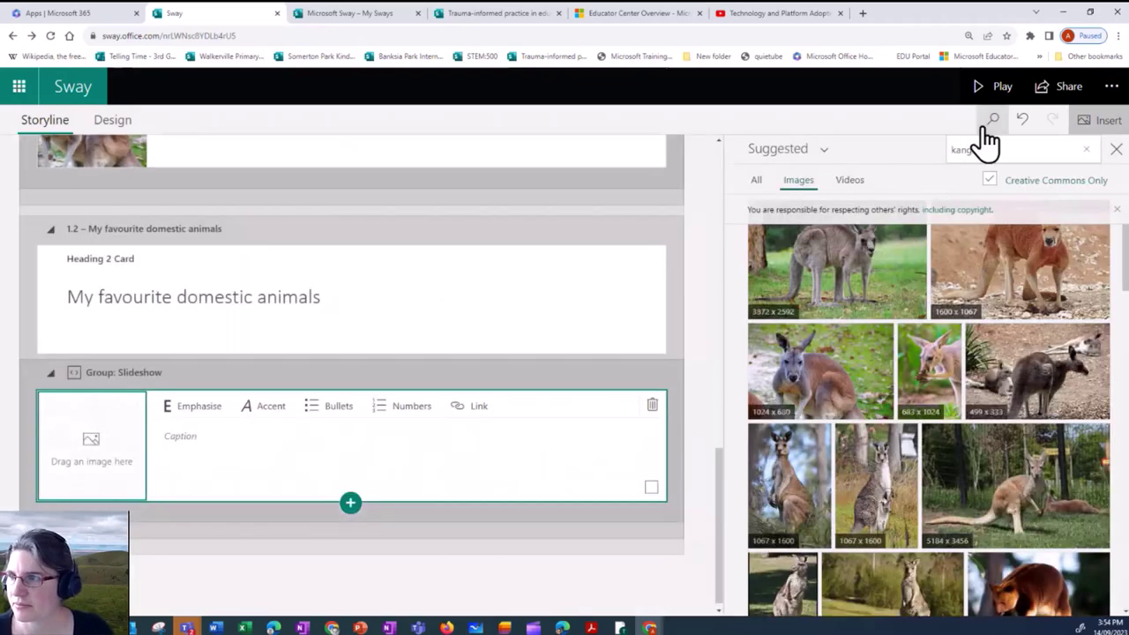
double_click(972, 148)
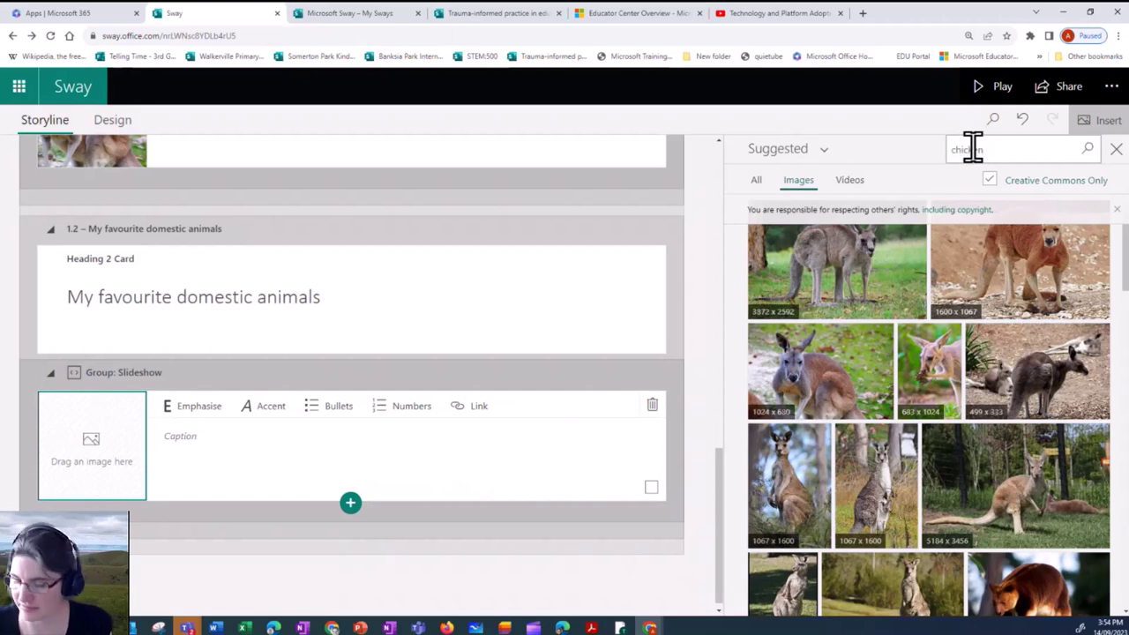
key("Return")
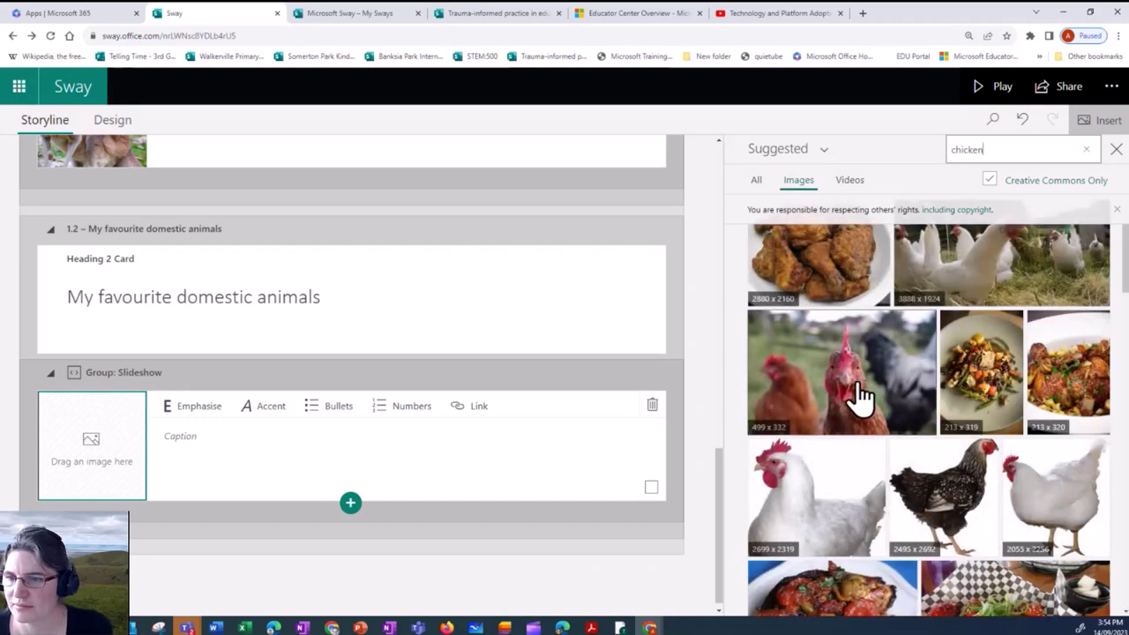
left_click(863, 380)
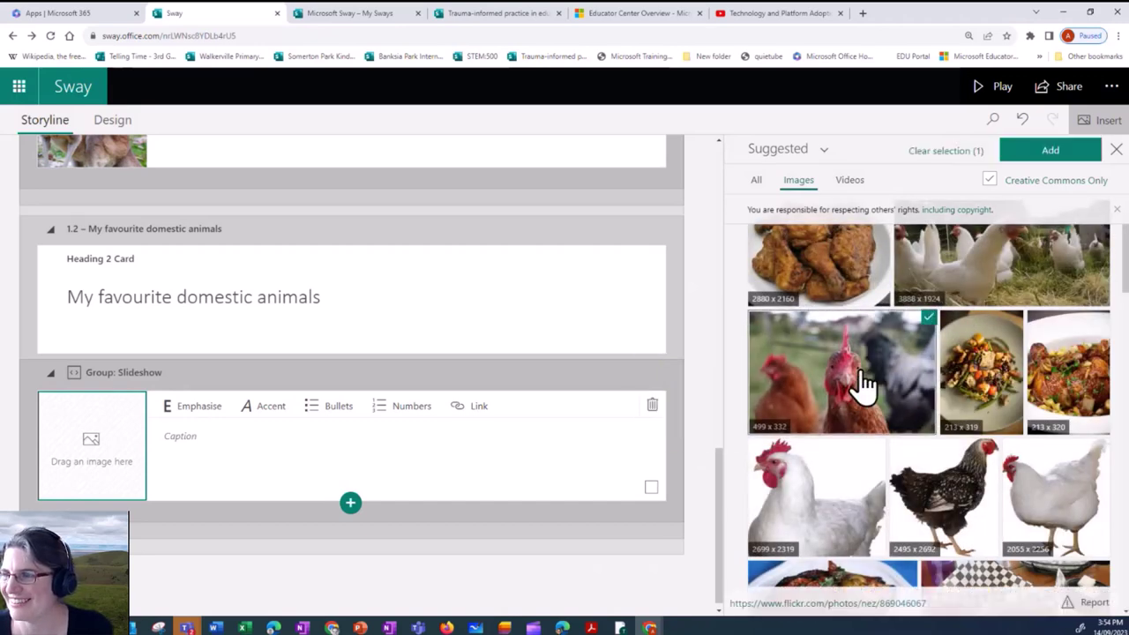
left_click(1051, 150)
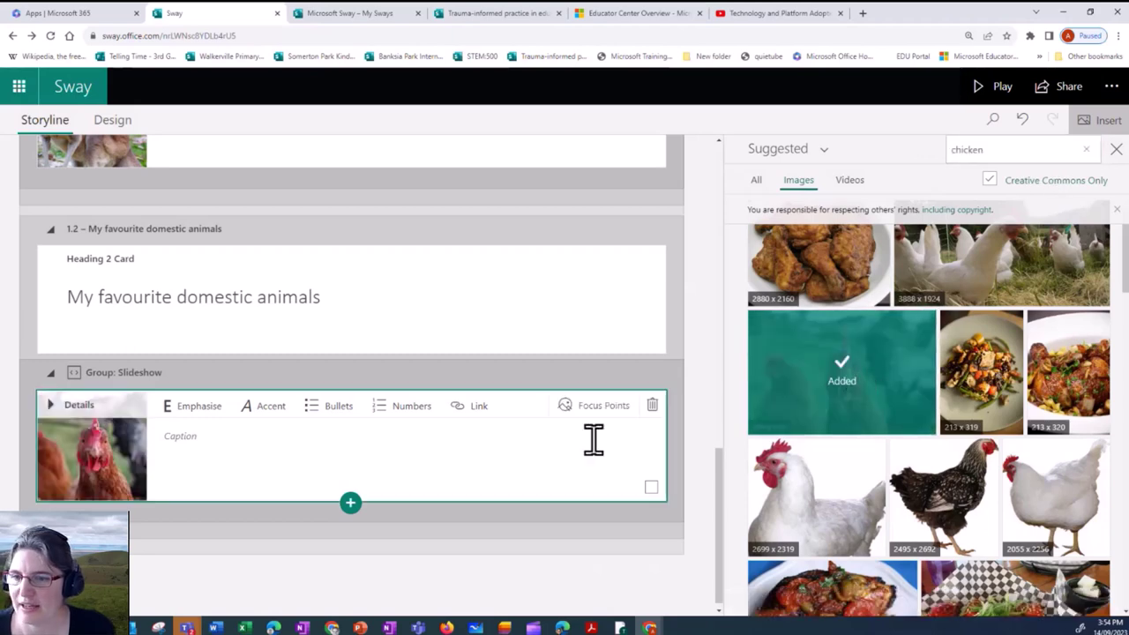
Add a second, empty image card to the slideshow.
left_click(349, 510)
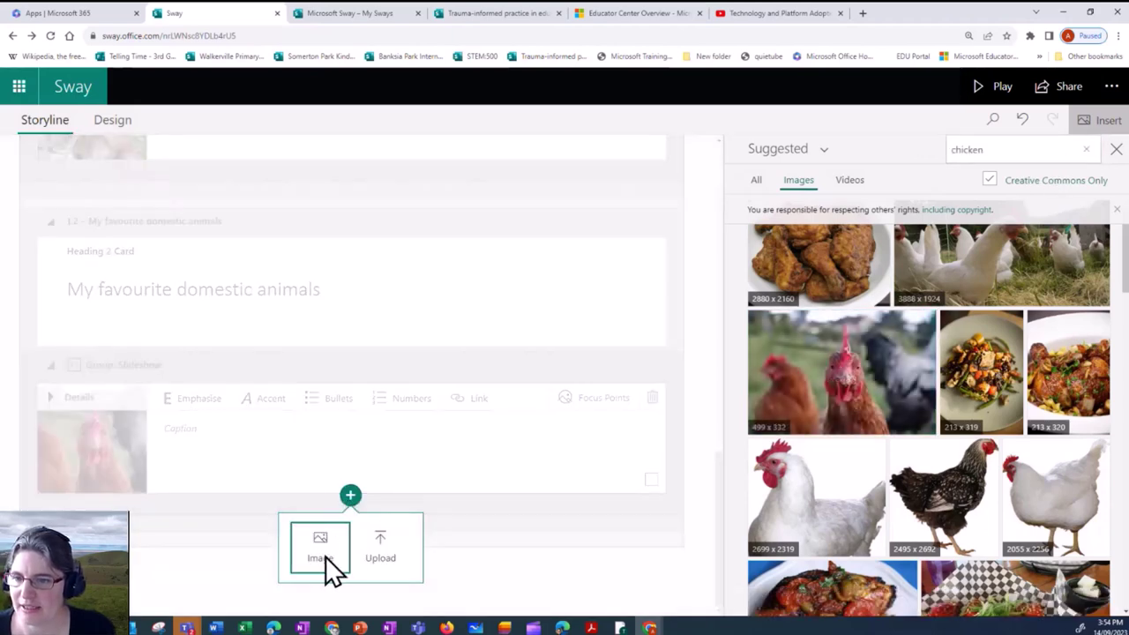
left_click(326, 556)
double_click(970, 150)
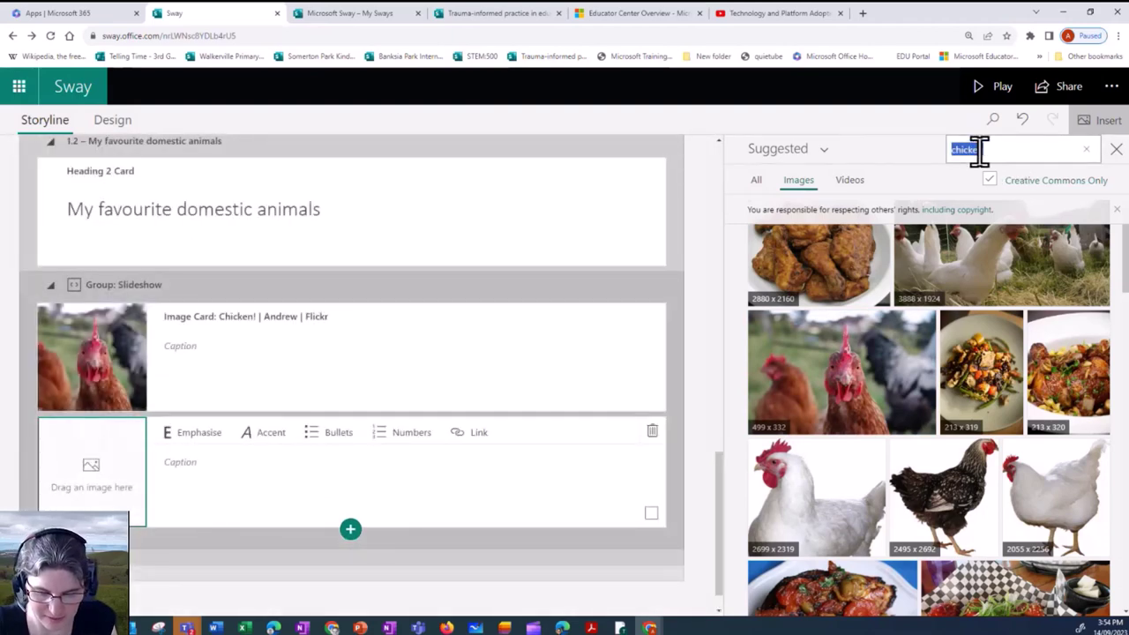
Search 'gold fish' and add a close-up goldfish photo to the empty card.
type("gold fi")
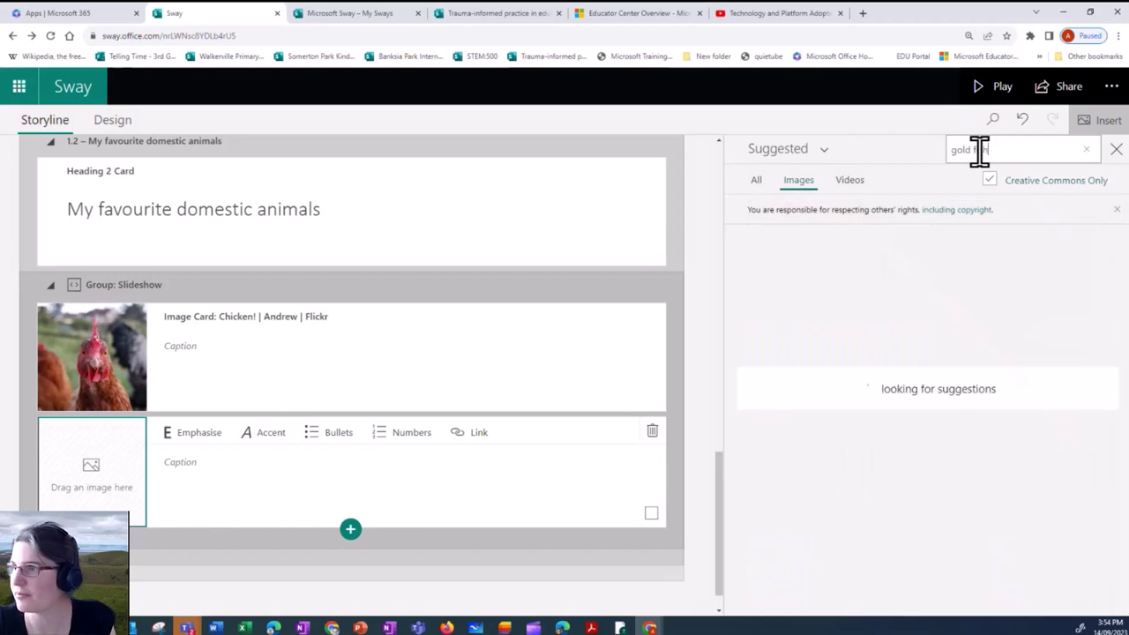
type("sh")
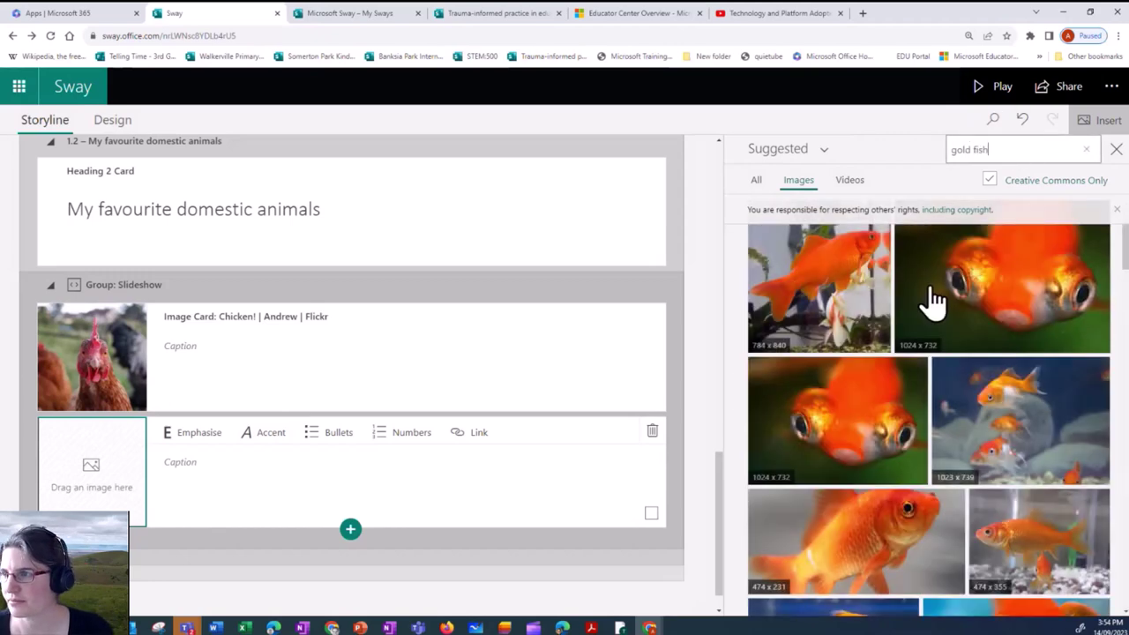
left_click(862, 447)
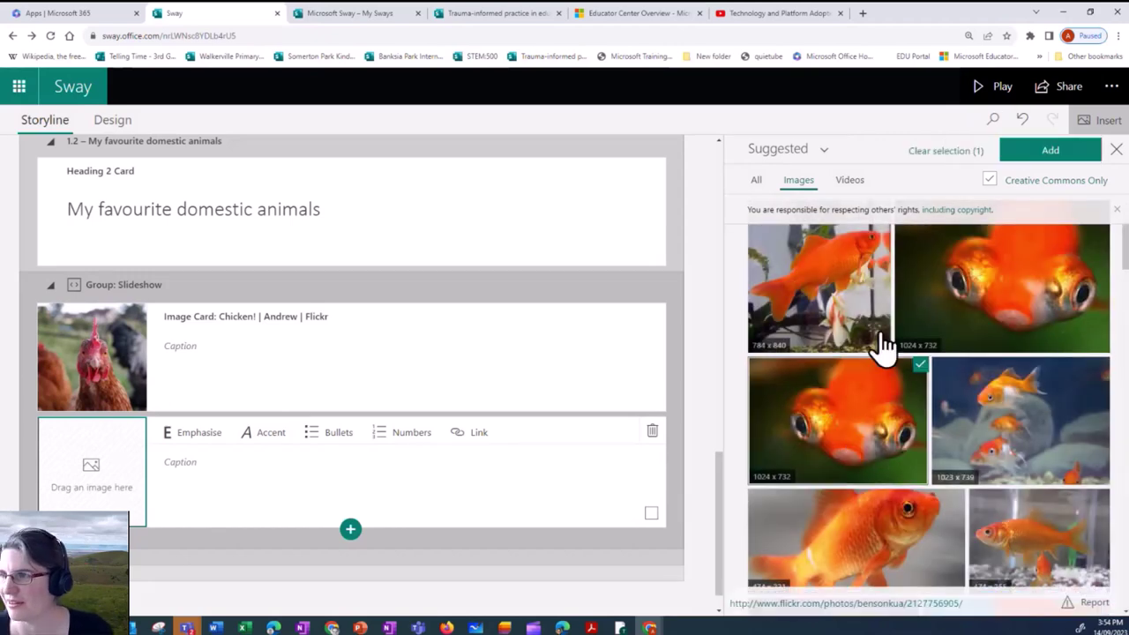
left_click(1040, 151)
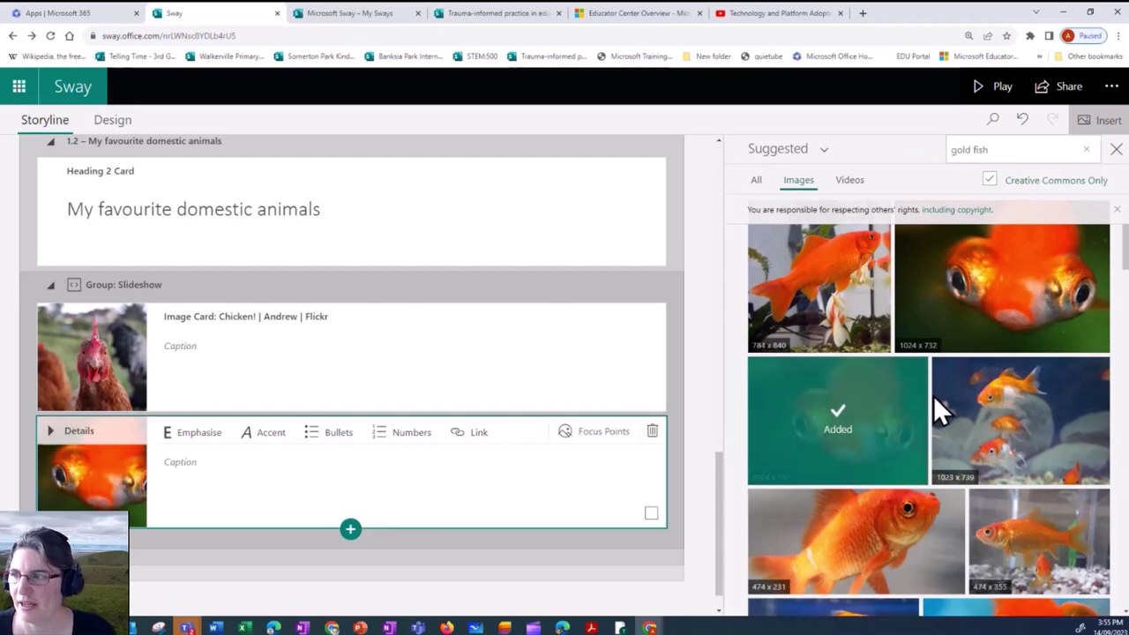
Search 'cat', add a tabby cat photo, and close the image search pane.
left_click(997, 150)
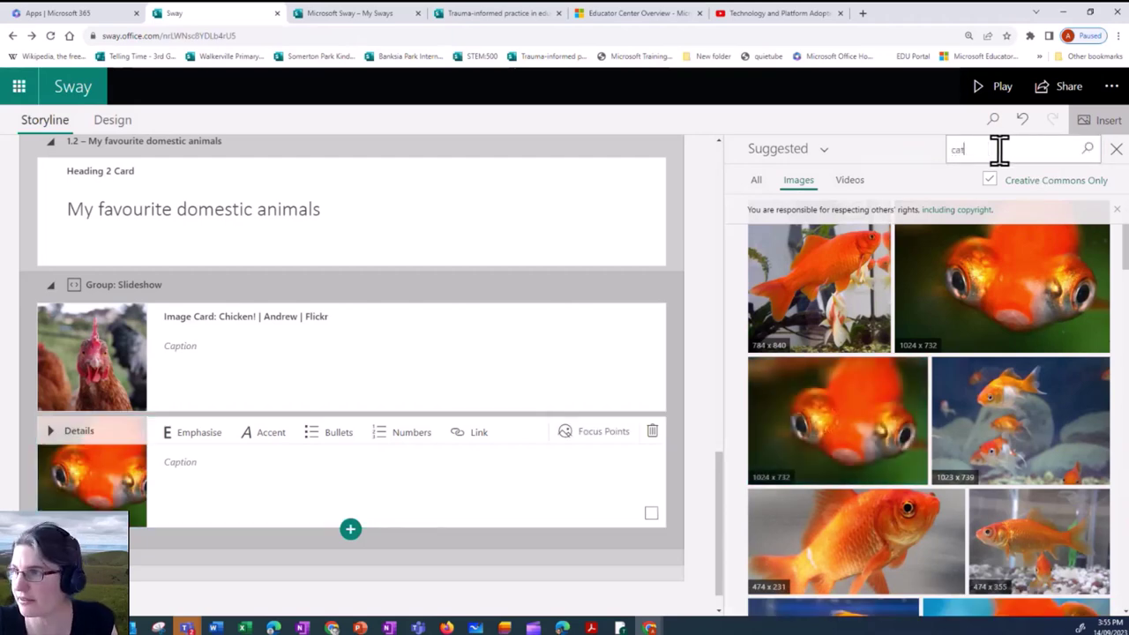
key("Return")
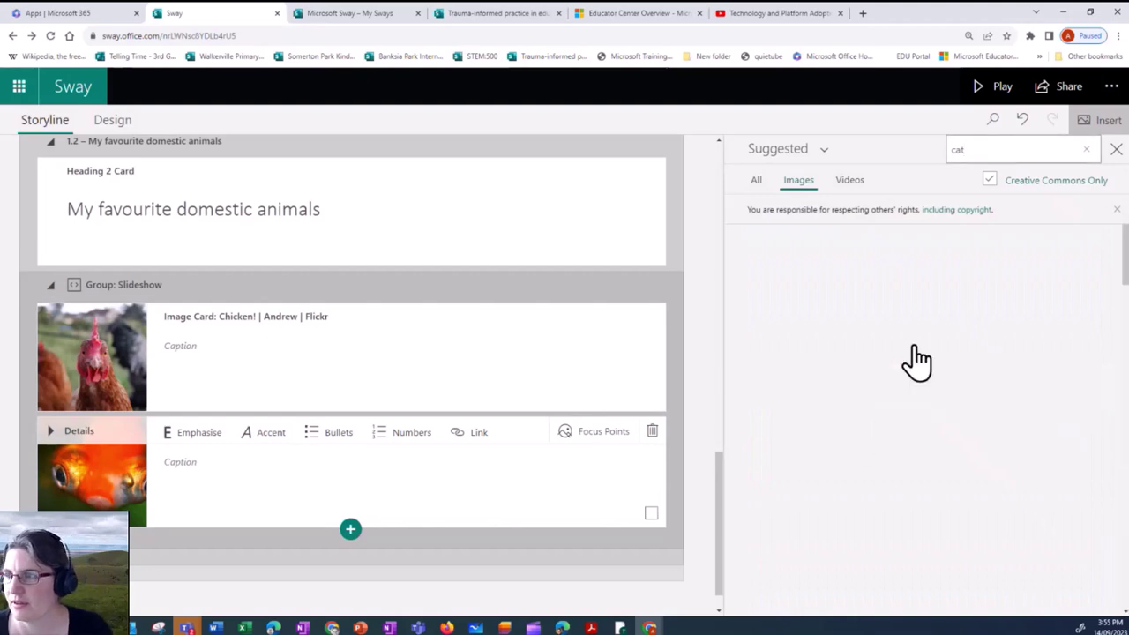
left_click(848, 381)
left_click(1050, 151)
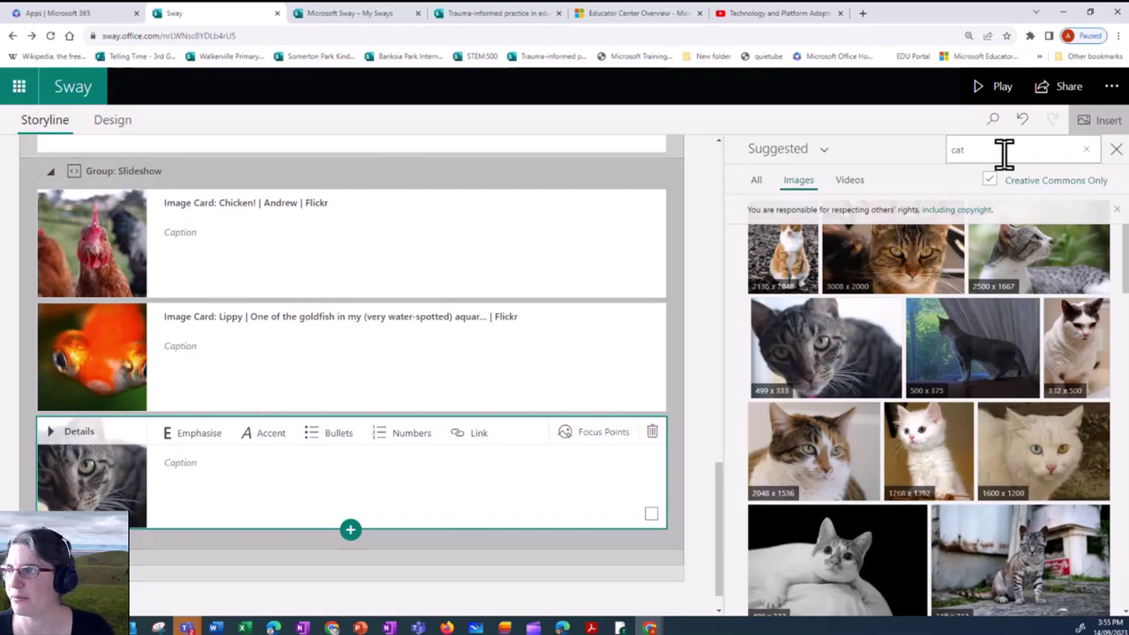
left_click(1115, 152)
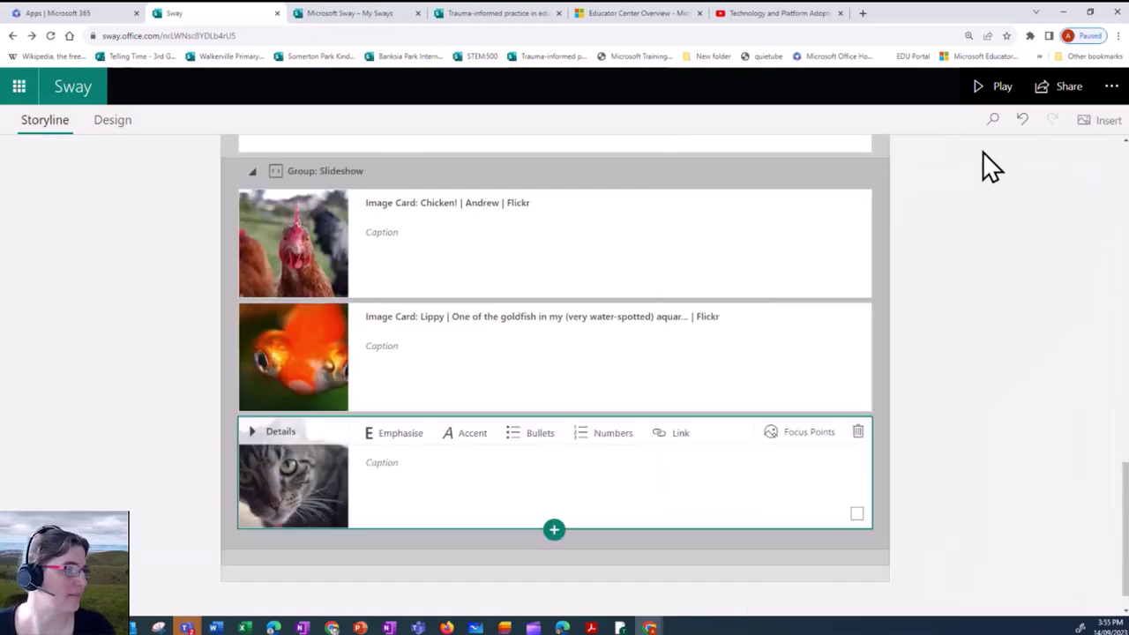
Preview the Sway and page the slideshow forward to the cat photo, viewing it full screen.
left_click(1002, 88)
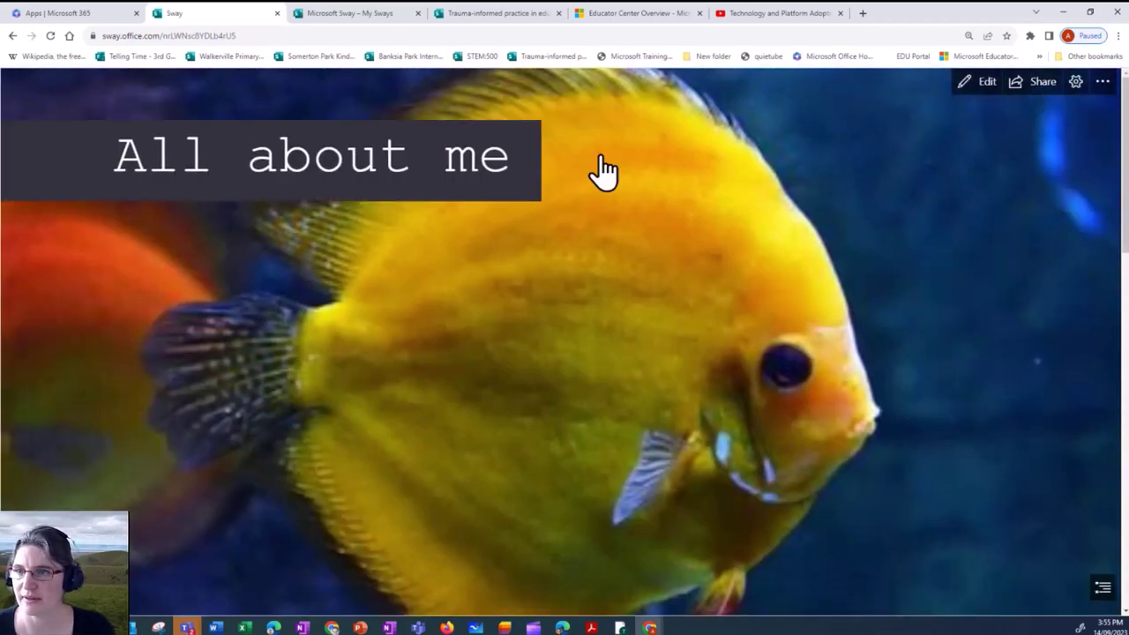
scroll(633, 370, "down", 5)
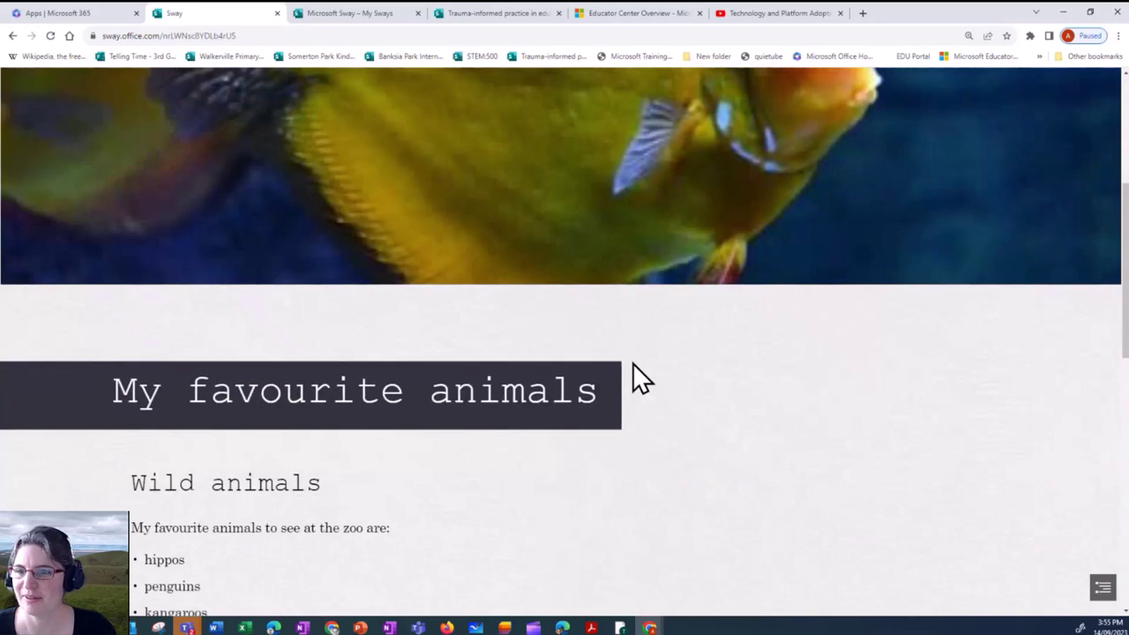
scroll(641, 364, "down", 5)
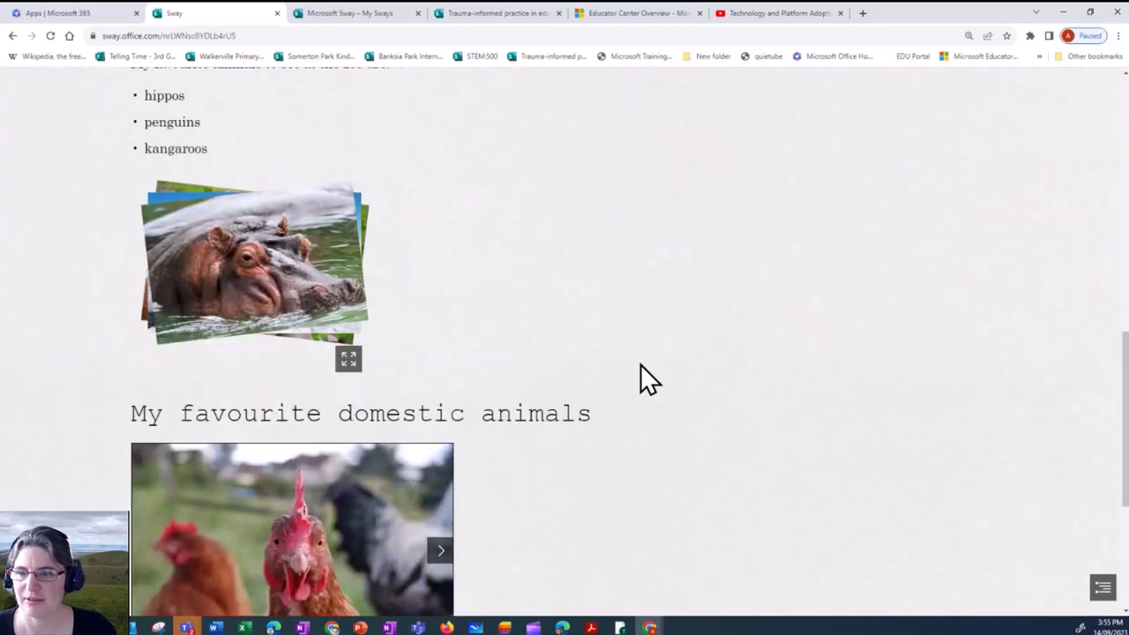
left_click(436, 426)
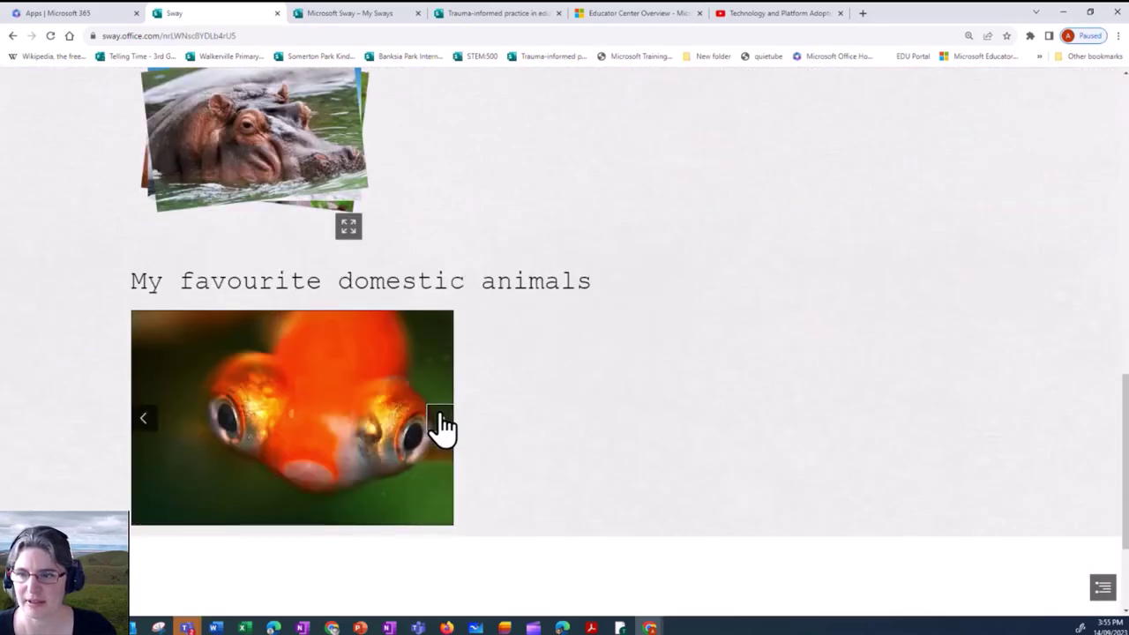
left_click(442, 427)
left_click(440, 415)
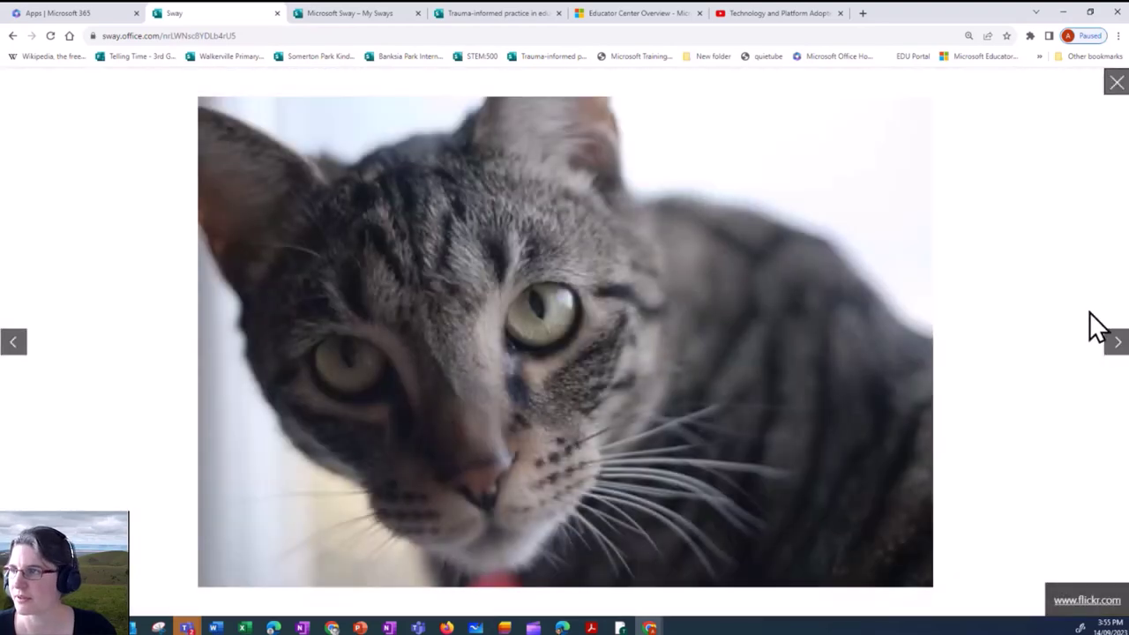
left_click(1114, 84)
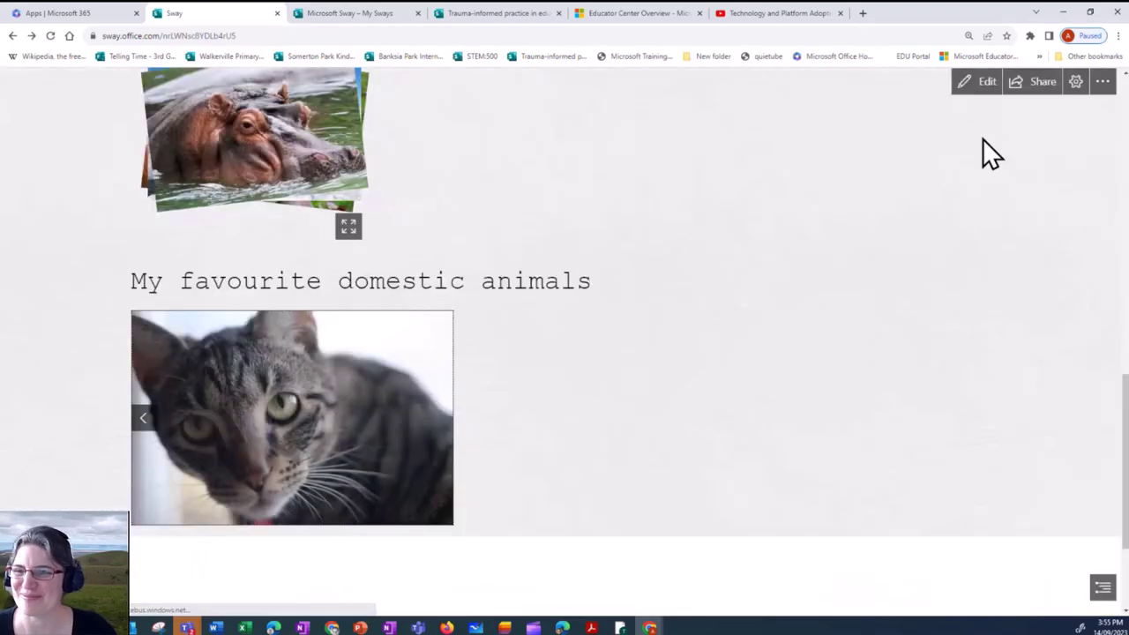
Page the slideshow back to the chicken photo and return to the storyline editor.
left_click(144, 425)
left_click(144, 419)
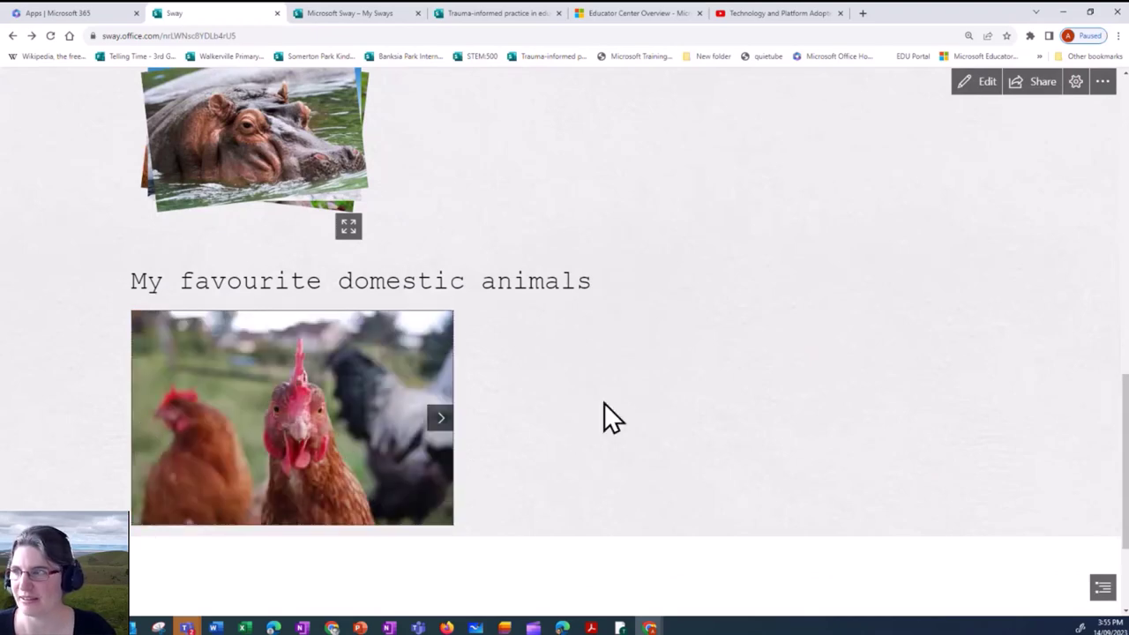
scroll(648, 393, "up", 2)
scroll(650, 396, "down", 2)
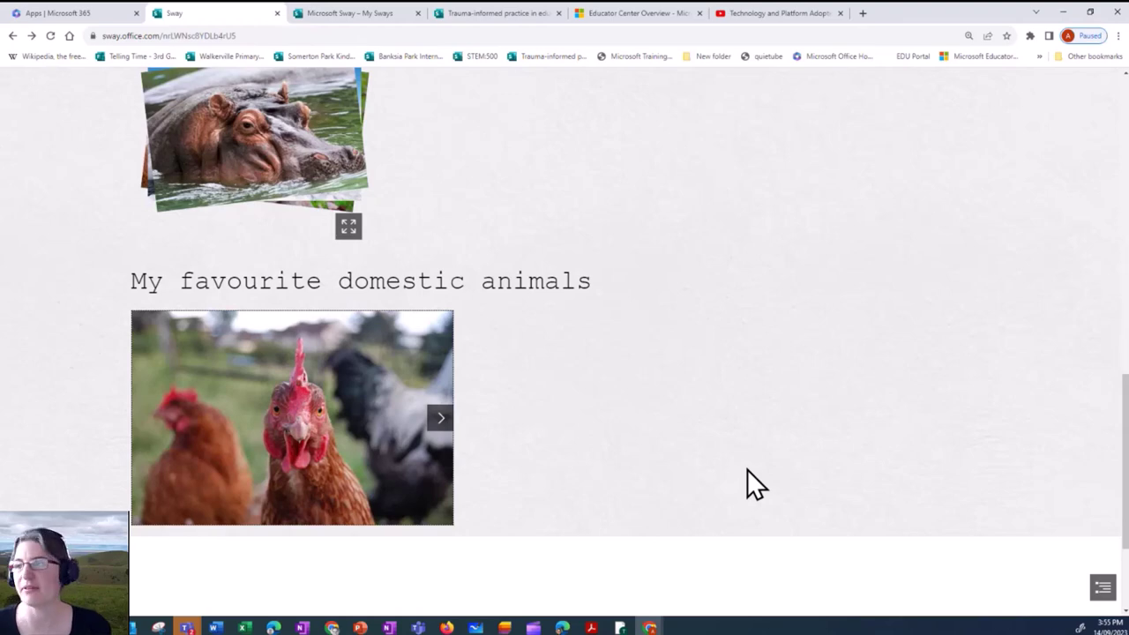
scroll(746, 469, "up", 1)
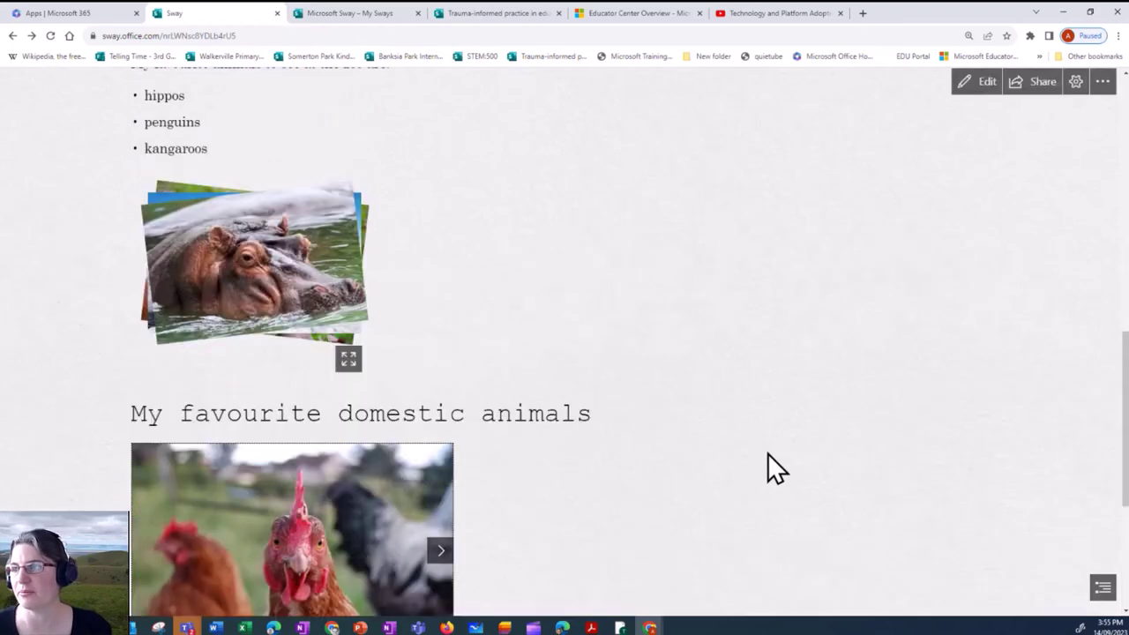
left_click(977, 88)
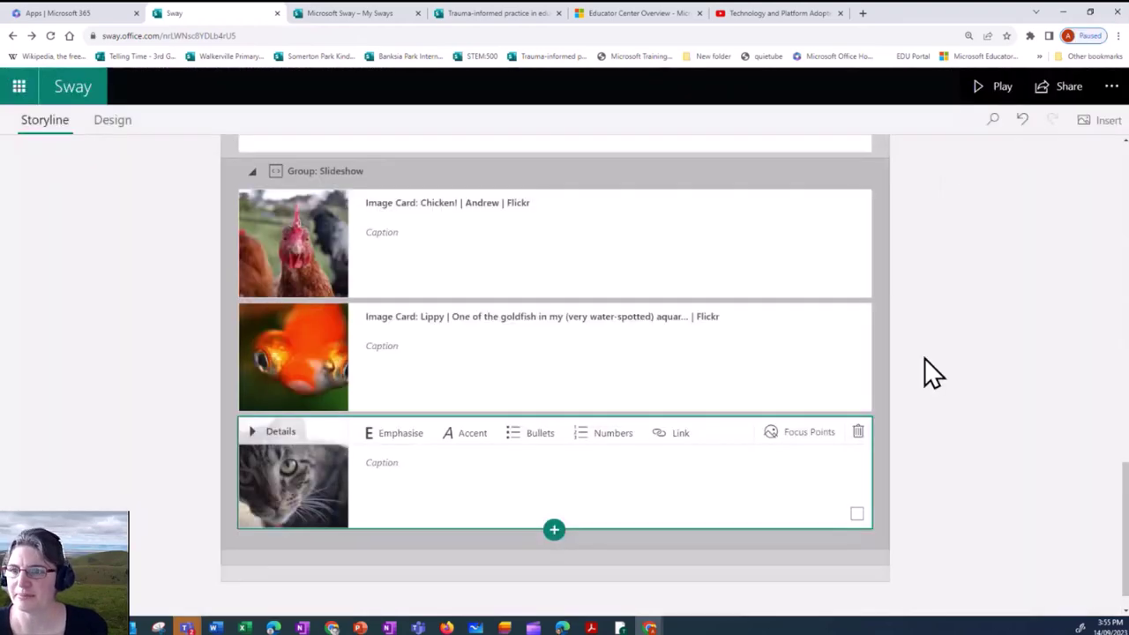
Give the hippo, penguin and kangaroo Stack group Moderate emphasis, then play the Sway.
scroll(913, 360, "up", 5)
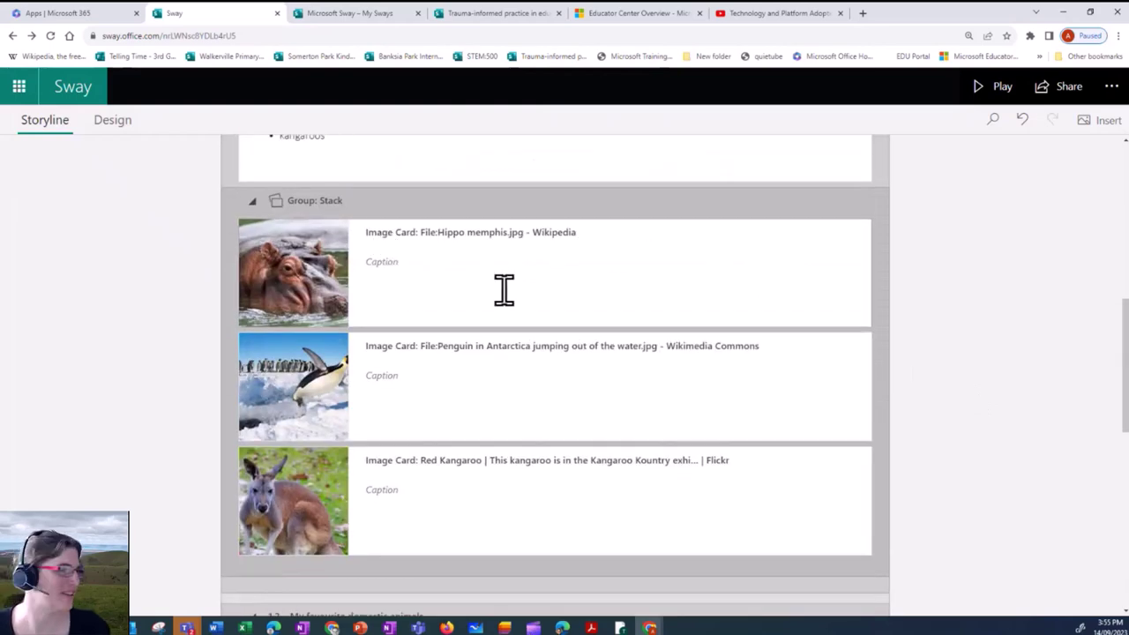
left_click(512, 203)
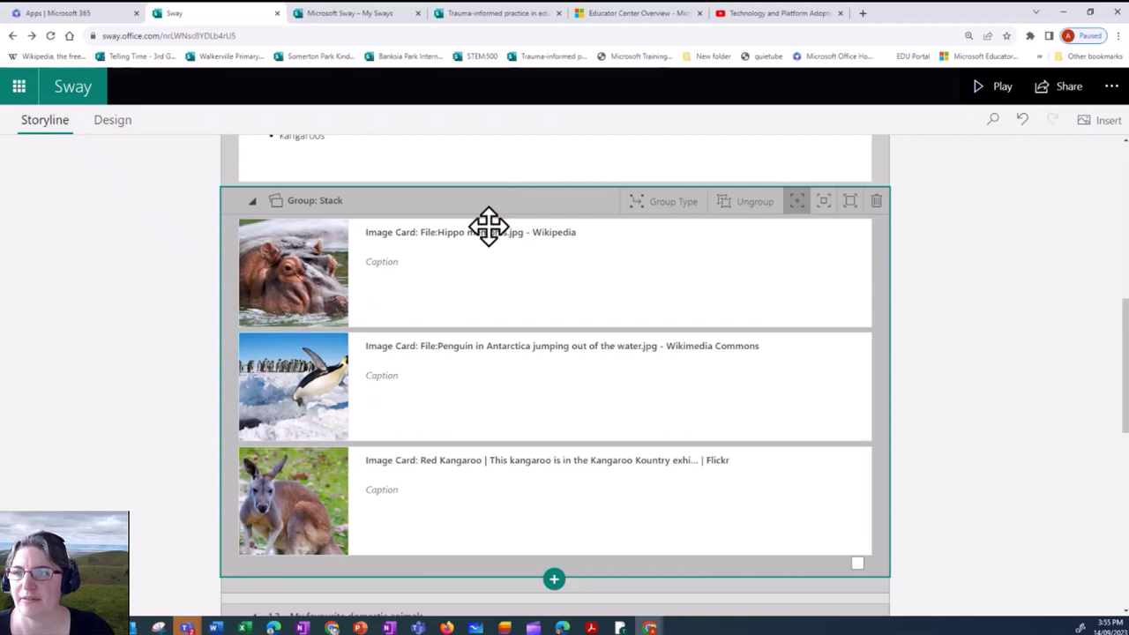
left_click(511, 288)
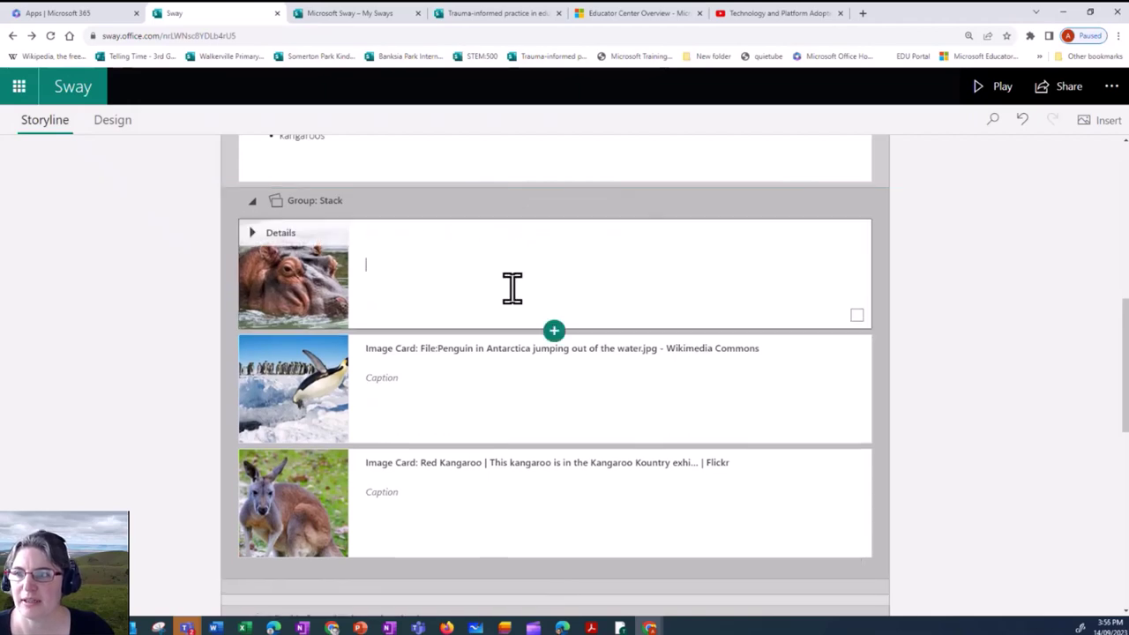
left_click(466, 198)
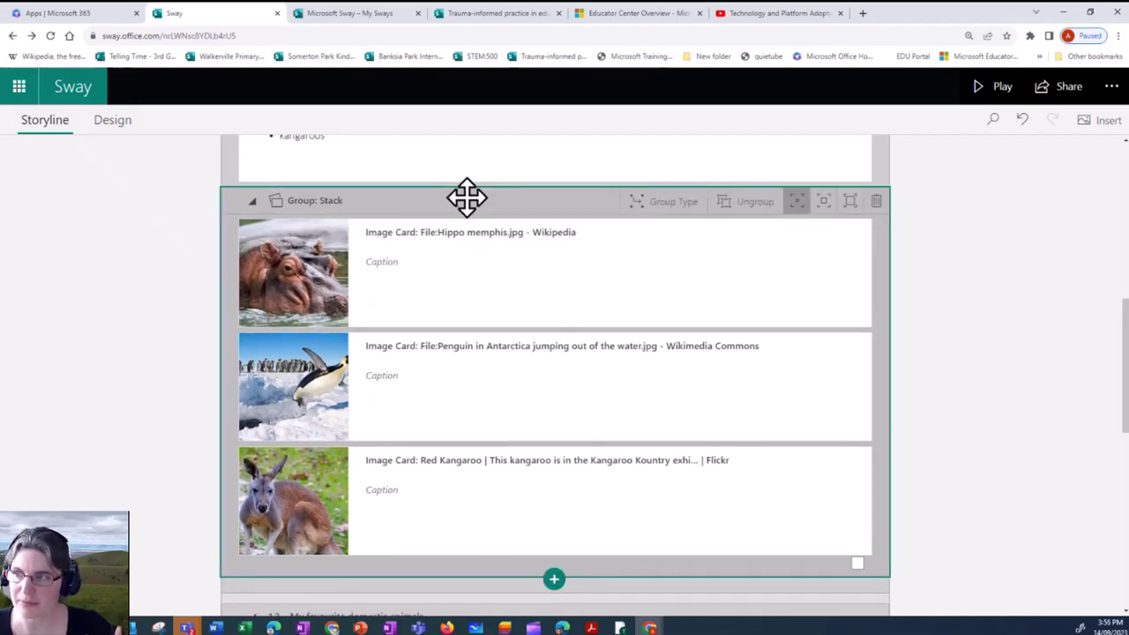
left_click(797, 208)
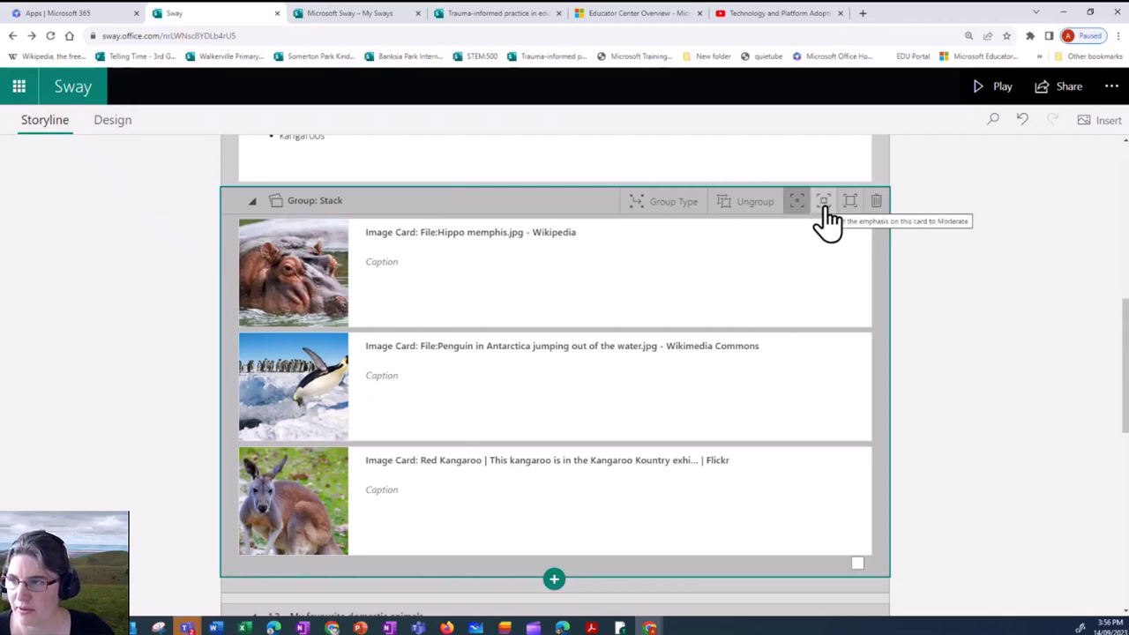
left_click(824, 210)
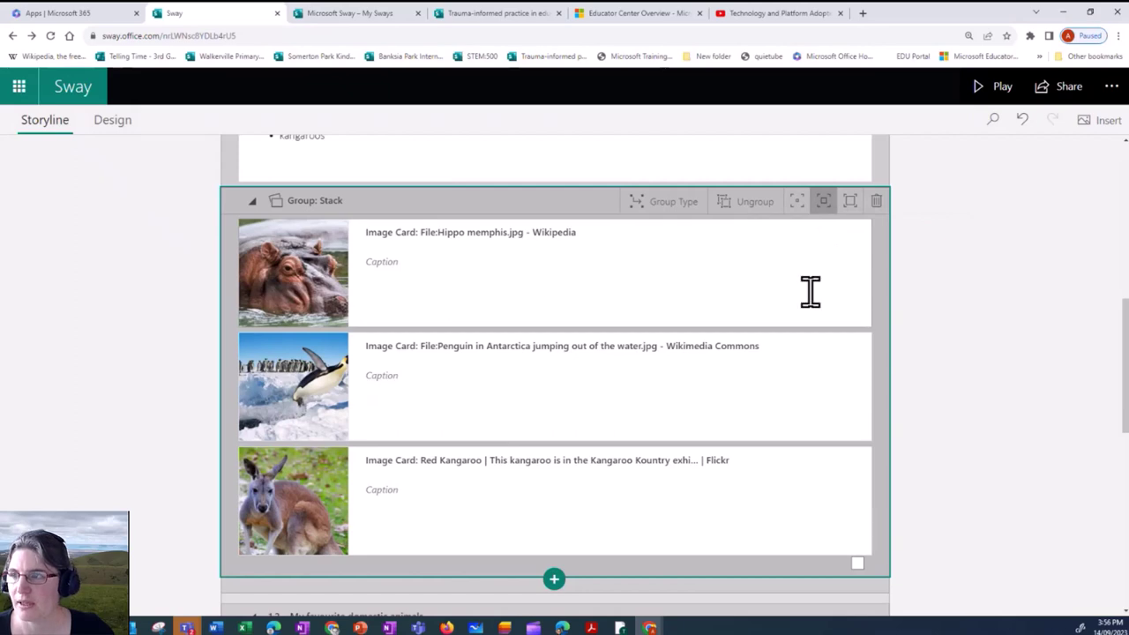
left_click(968, 92)
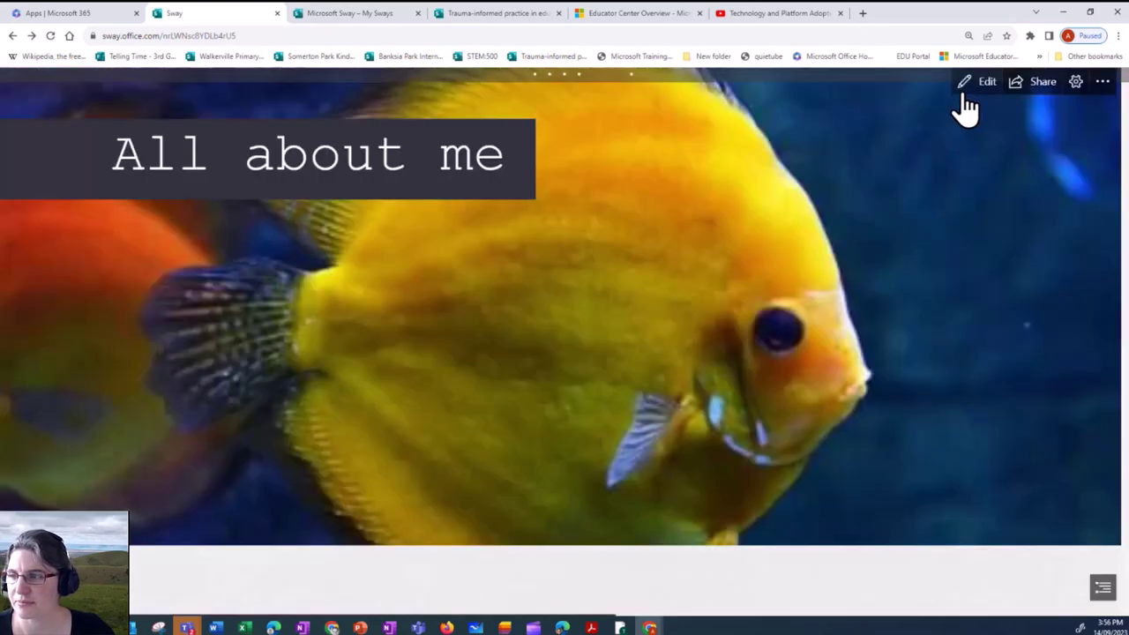
left_click(1103, 588)
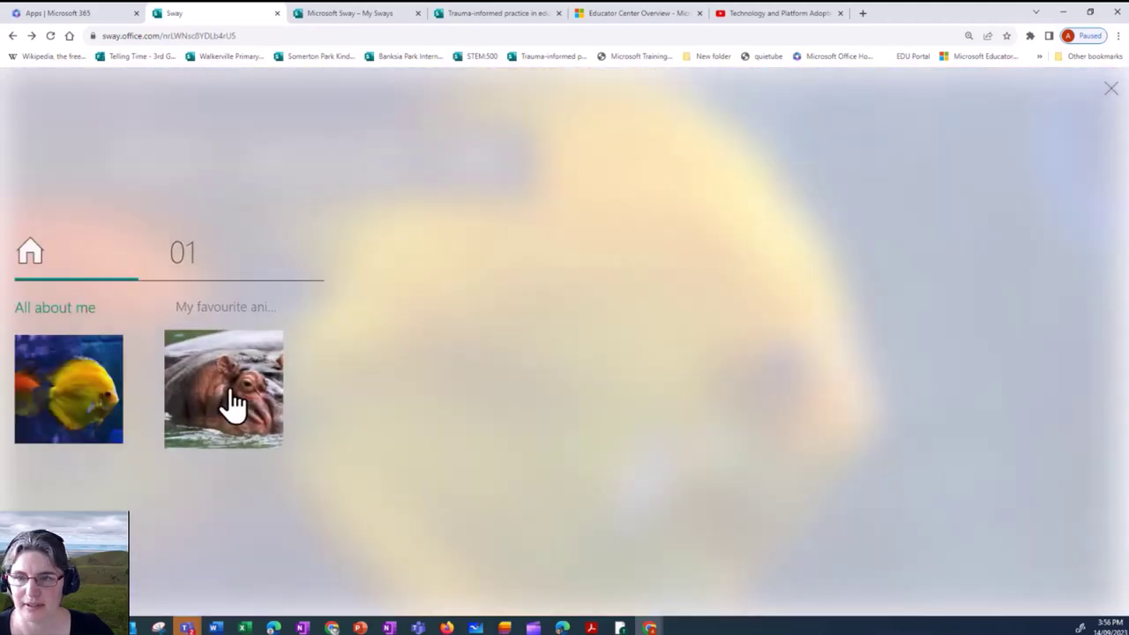
left_click(222, 333)
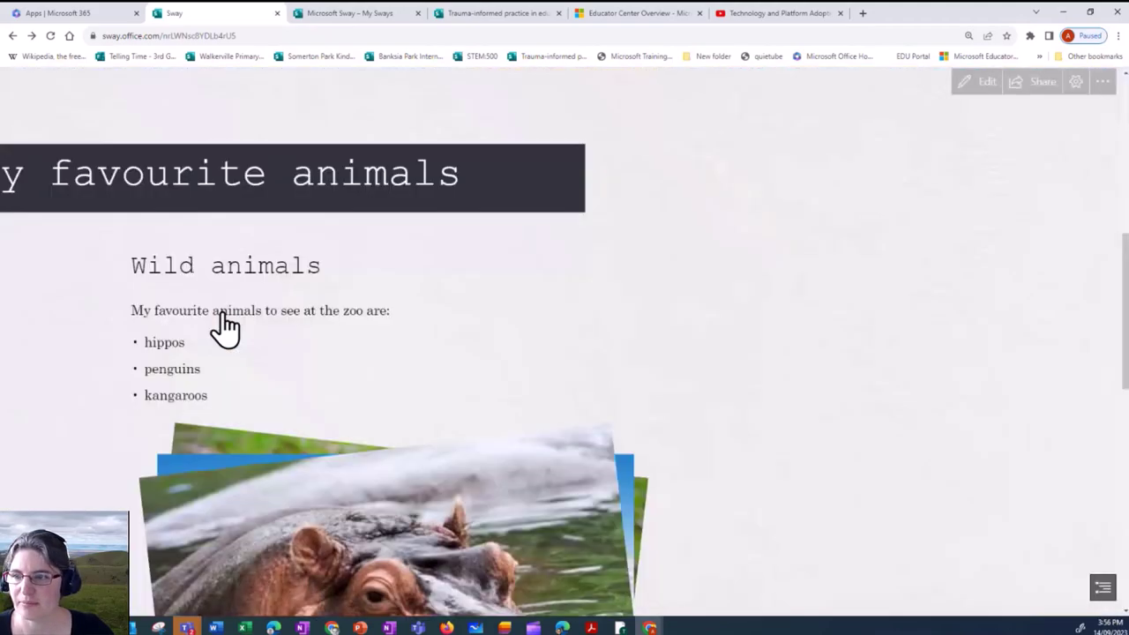
scroll(750, 335, "down", 1)
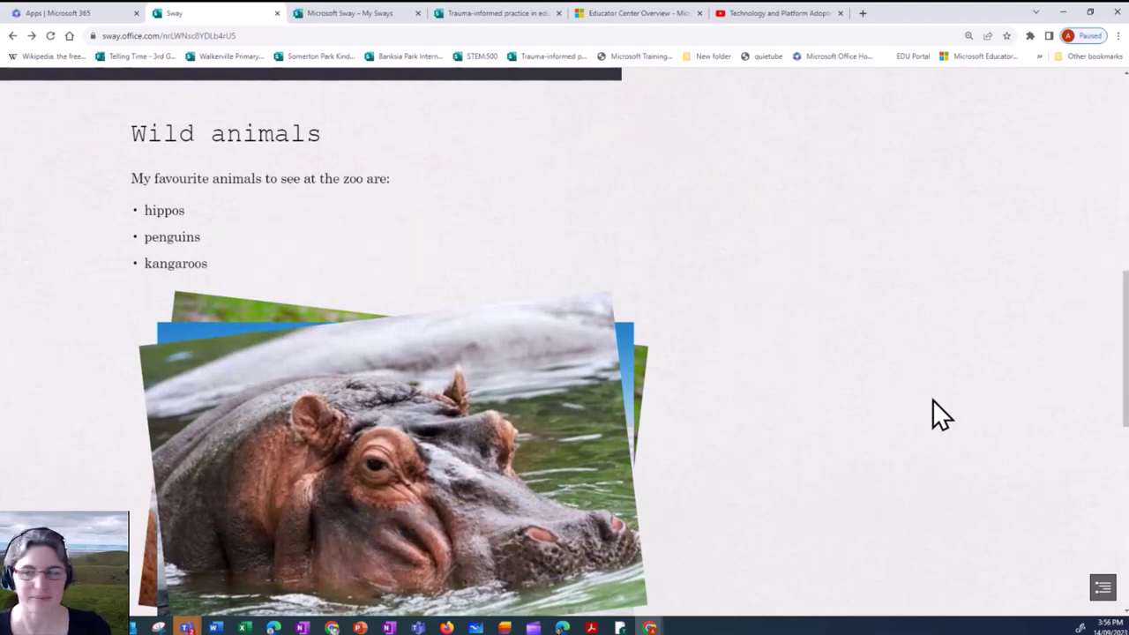
scroll(911, 357, "up", 10)
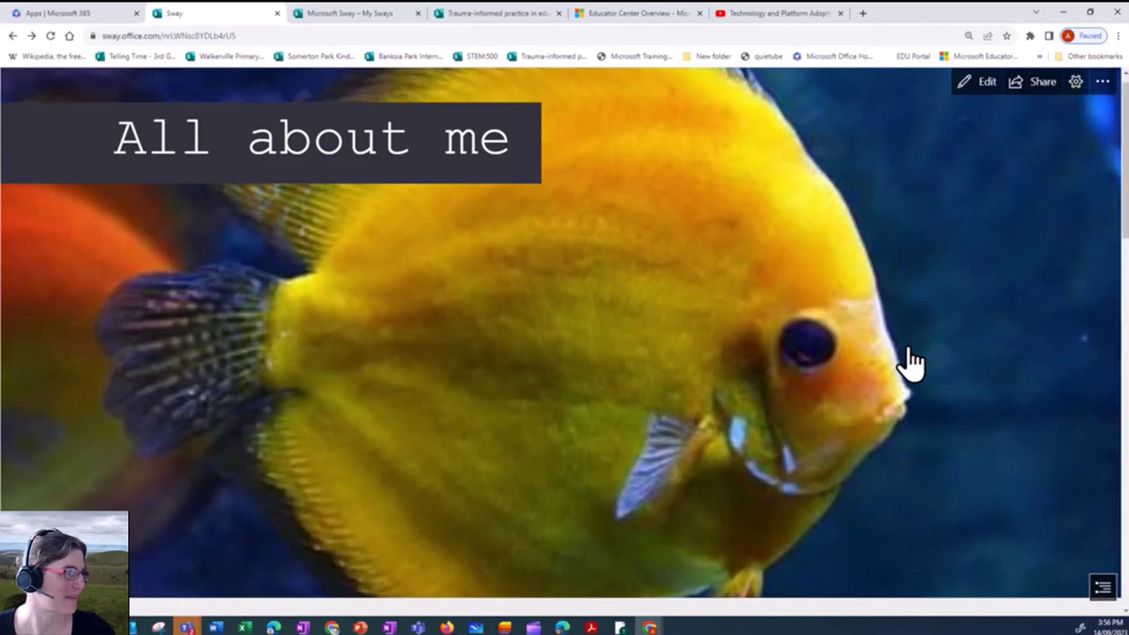
left_click(967, 82)
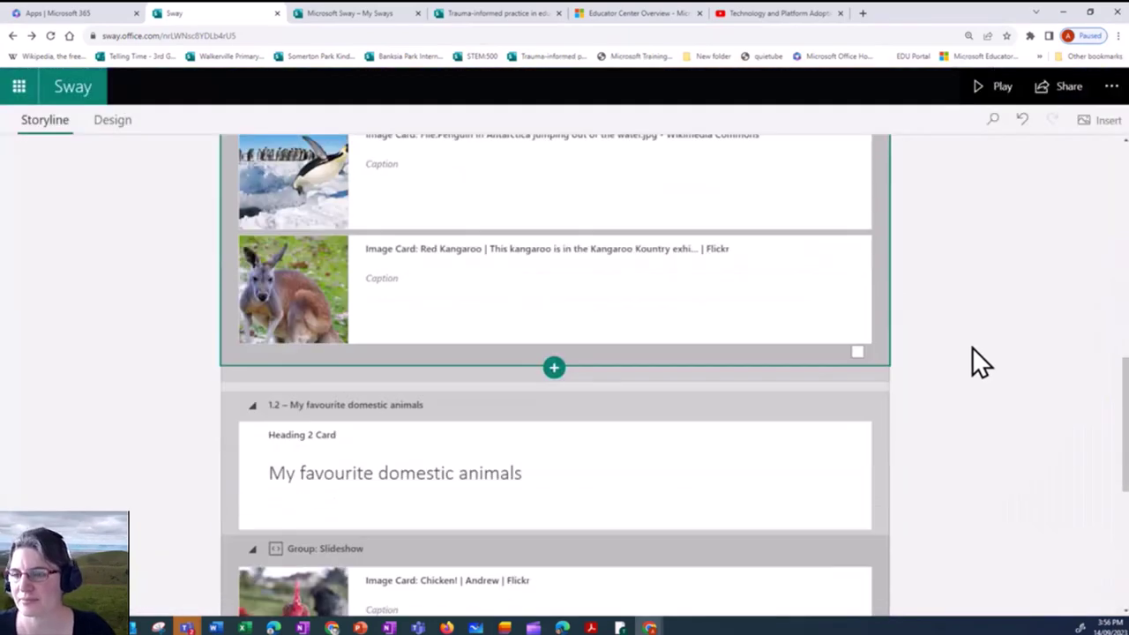
Scroll through the storyline cards down to the chicken, goldfish and cat slideshow.
scroll(970, 347, "down", 4)
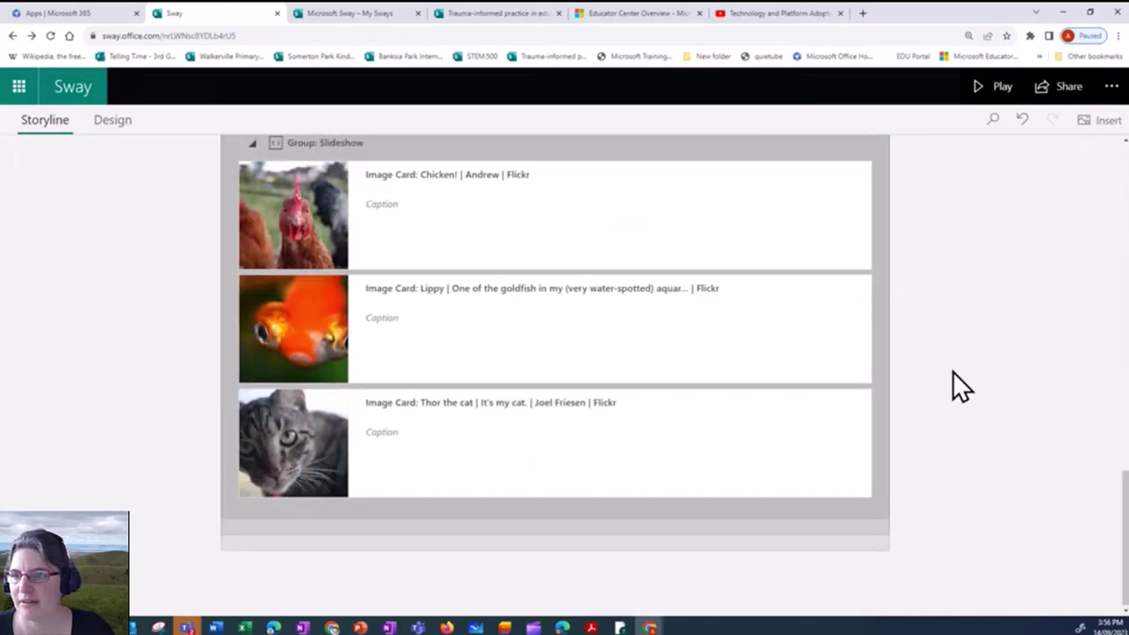
scroll(952, 366, "up", 1)
scroll(1038, 378, "up", 5)
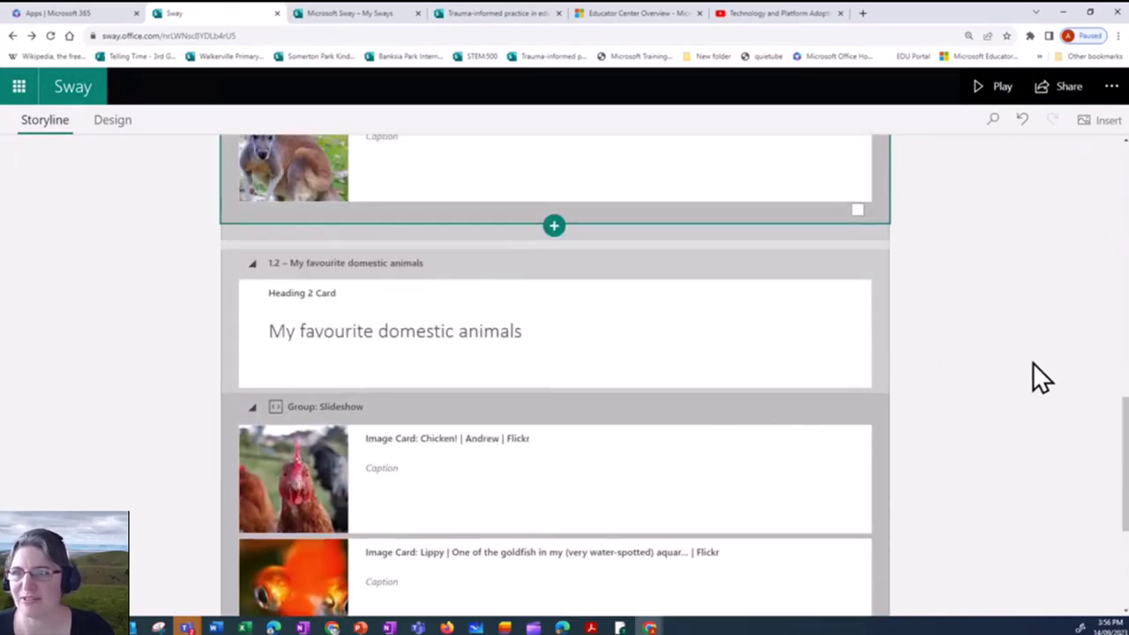
scroll(1031, 362, "up", 3)
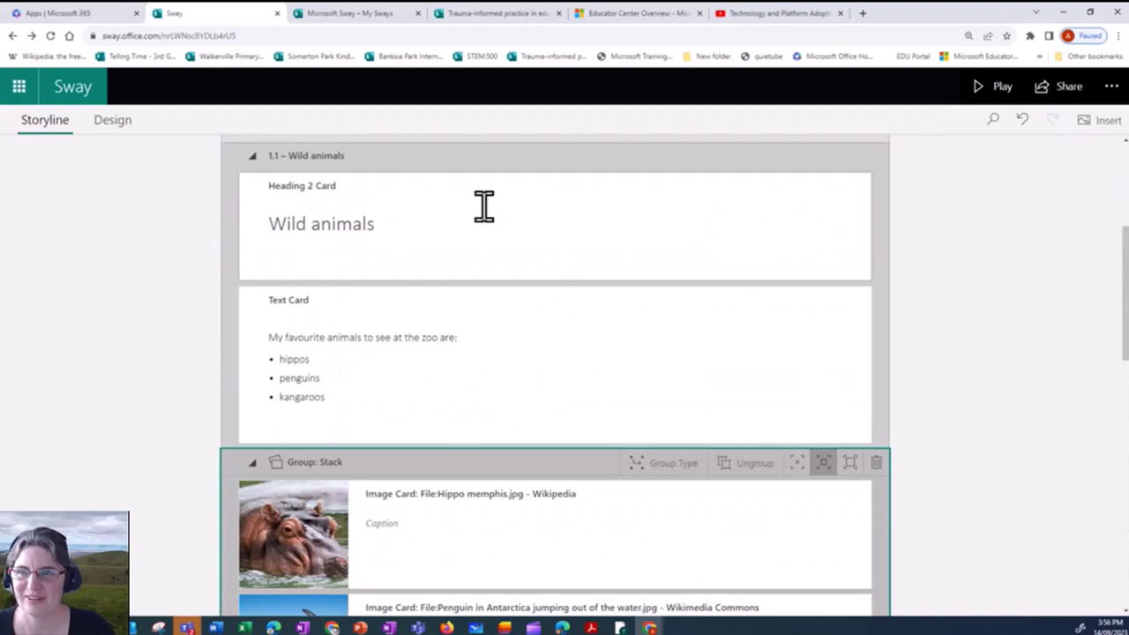
scroll(485, 204, "up", 2)
scroll(1035, 312, "down", 5)
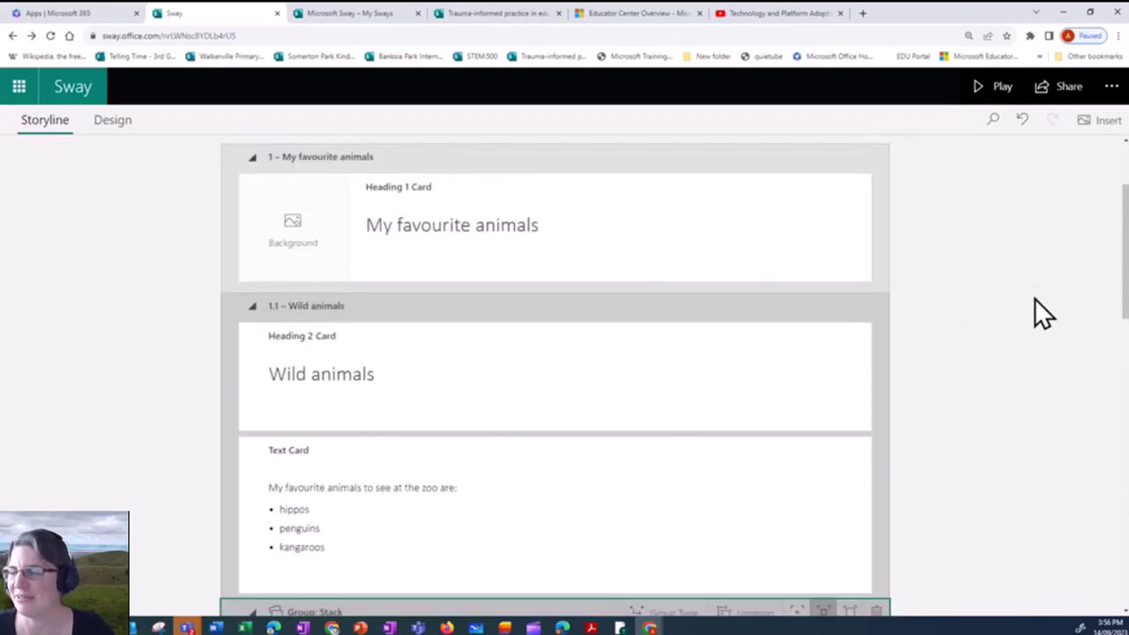
scroll(1032, 309, "down", 4)
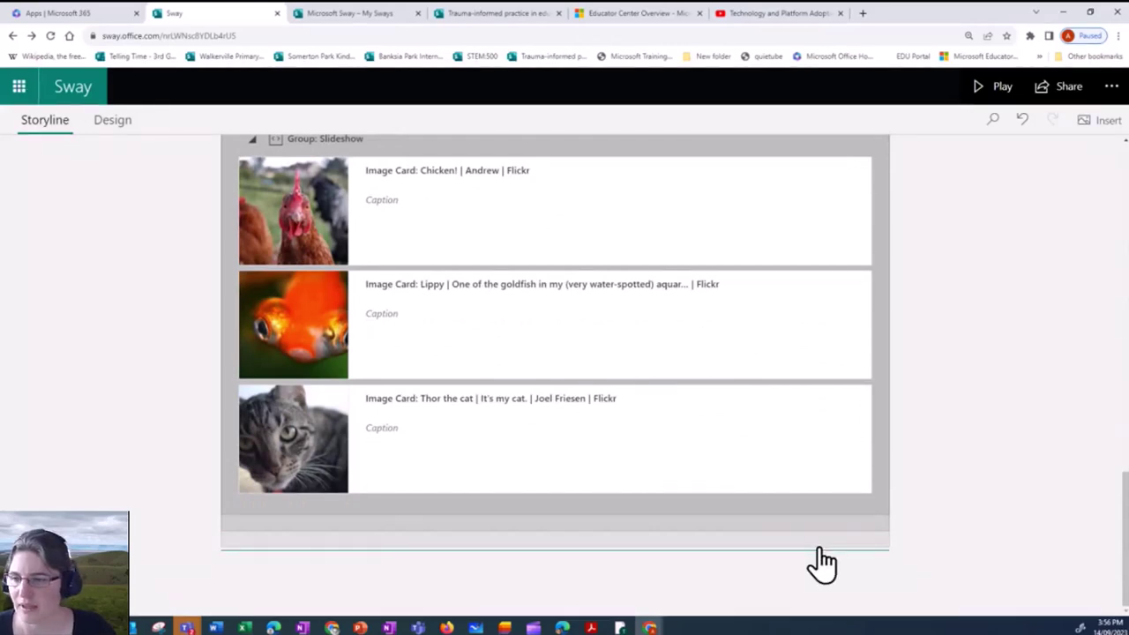
Add a Heading 1 card reading 'My family' after the domestic-animals slideshow.
left_click(532, 550)
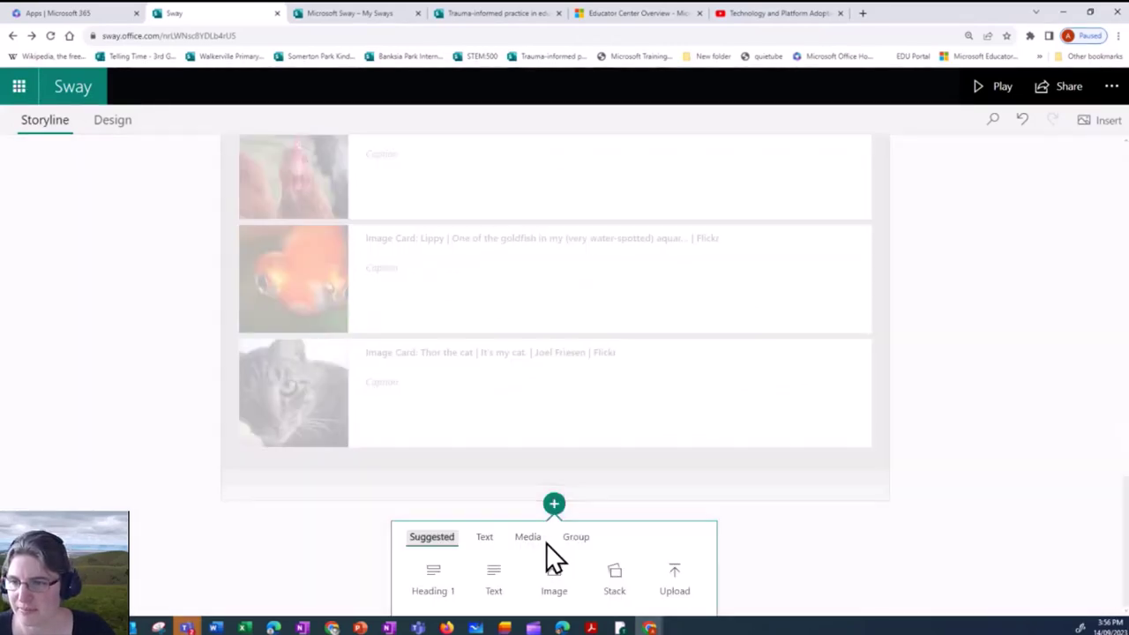
left_click(433, 586)
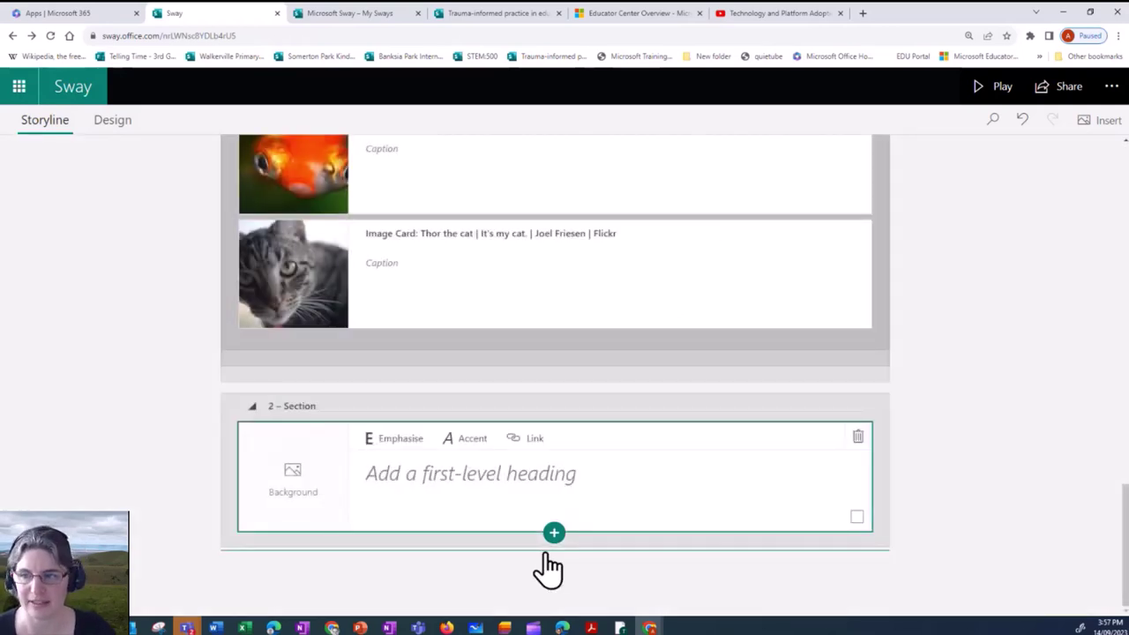
left_click(393, 475)
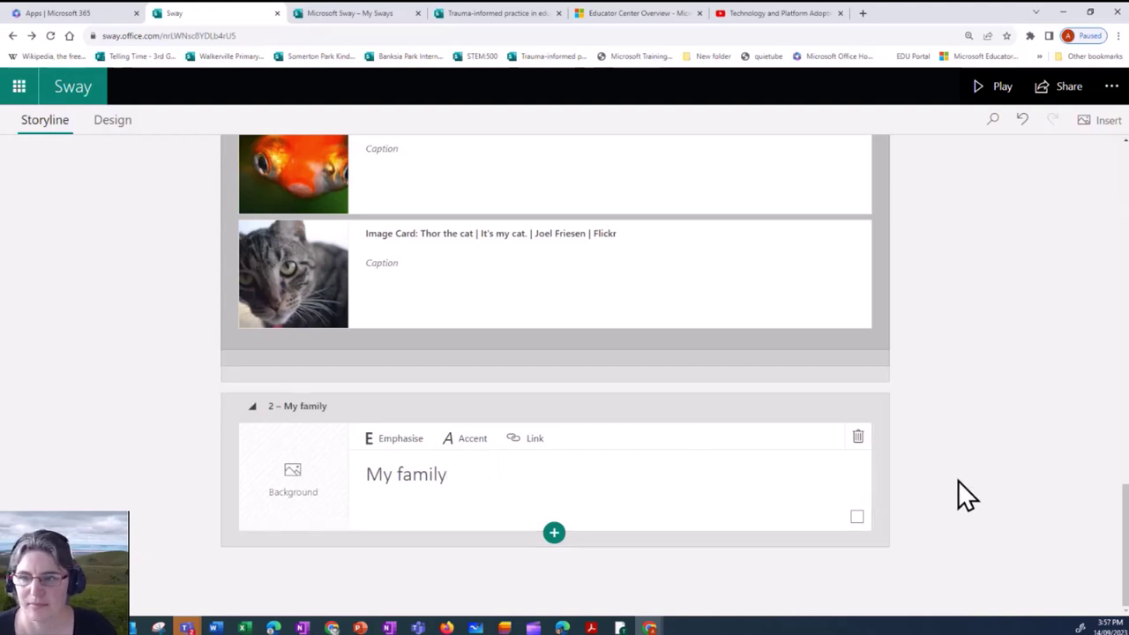
left_click(554, 534)
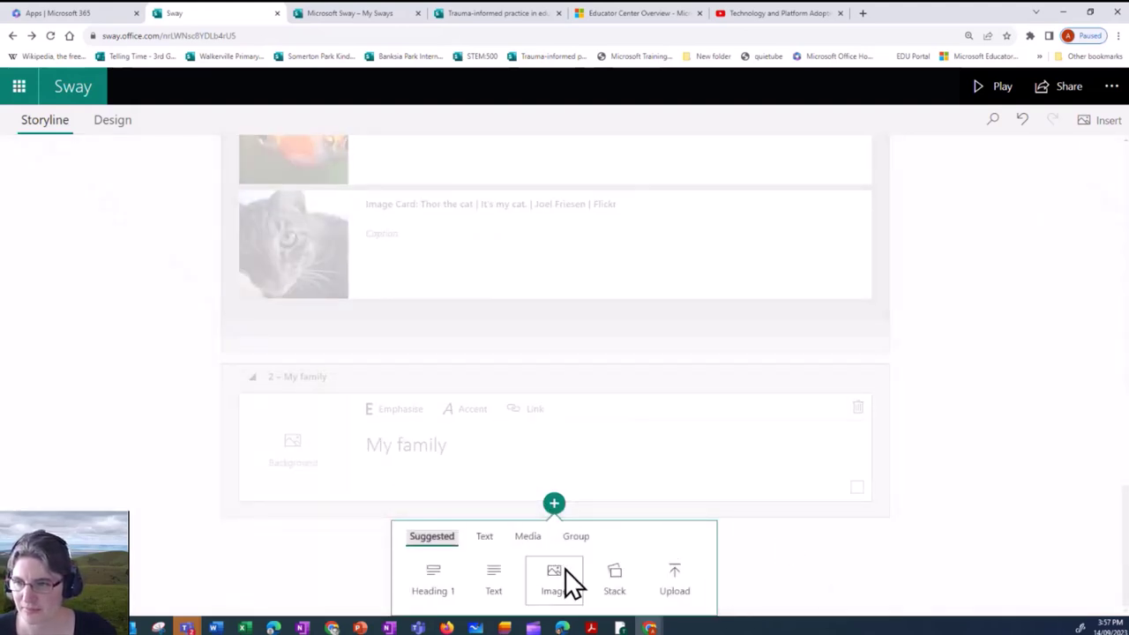
Add a text card under My family reading 'My family has 4 members- my husband and two sons.'.
left_click(496, 573)
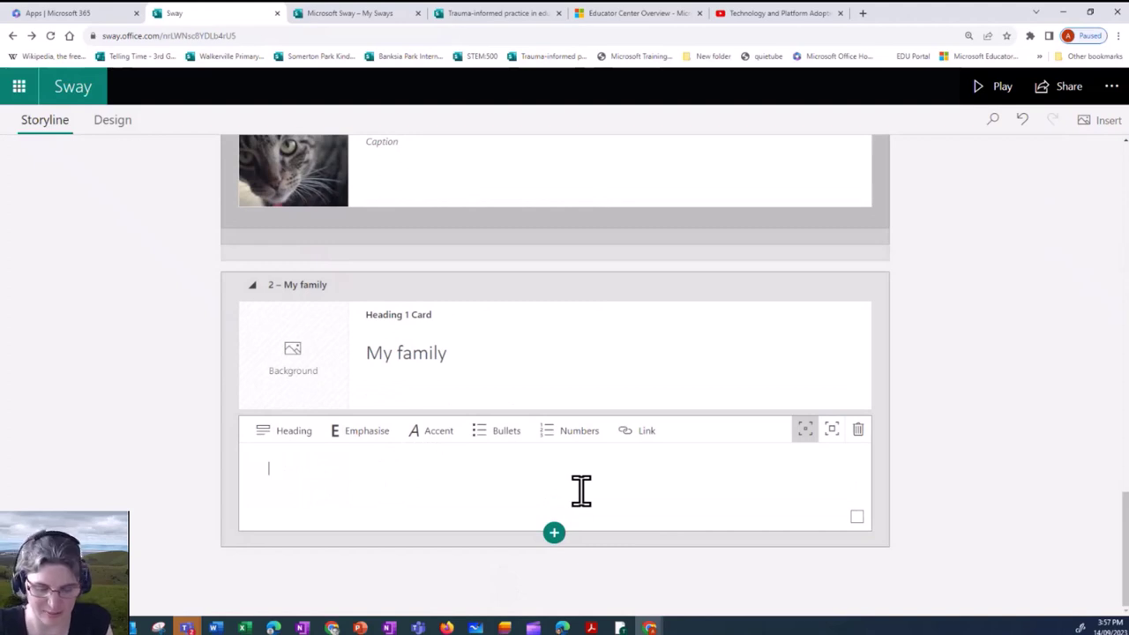
type("My ")
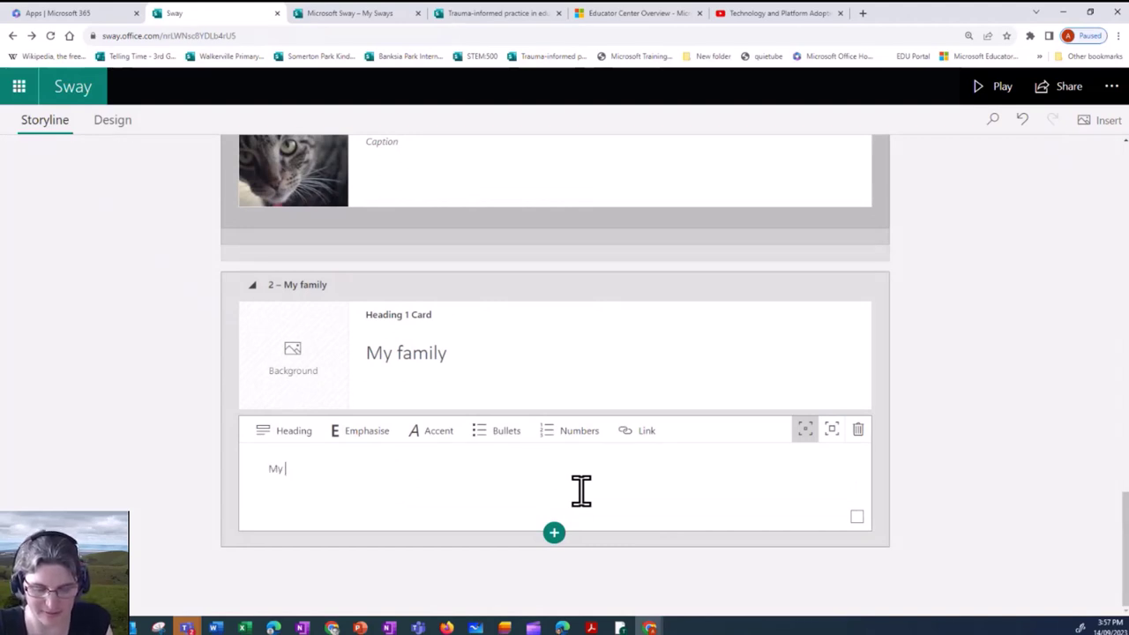
type("family ")
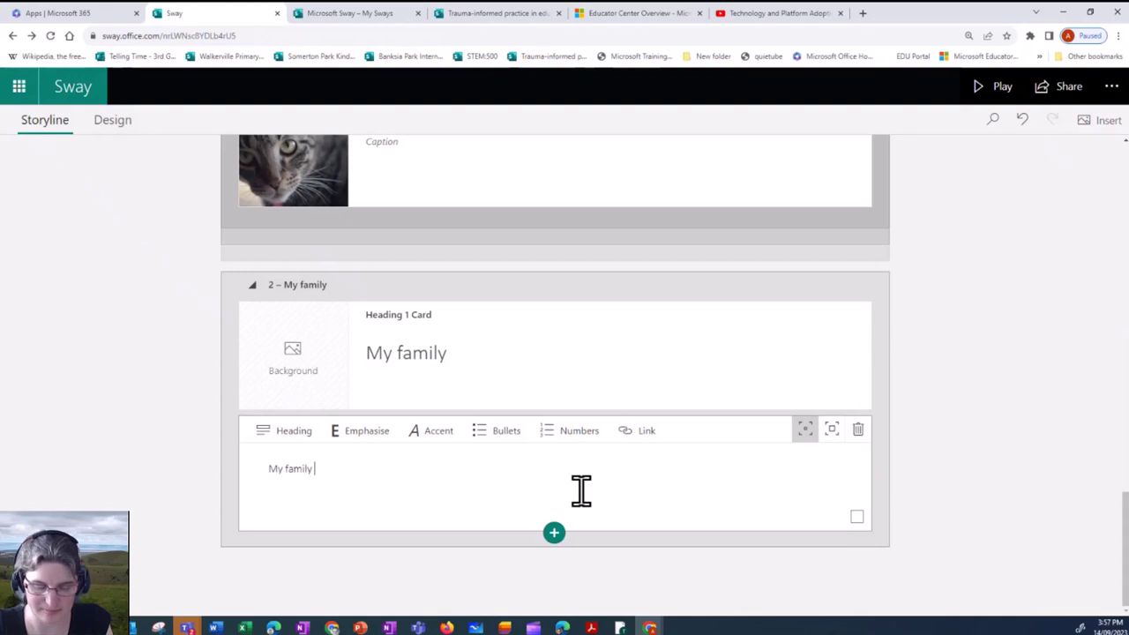
type("has 4 mem")
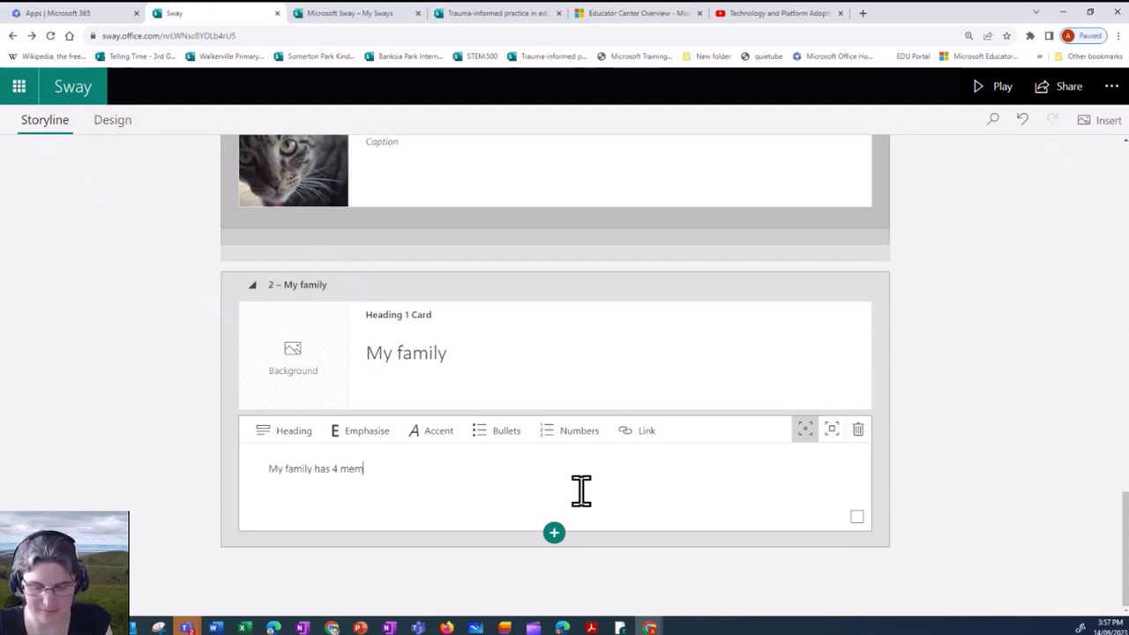
type("ber")
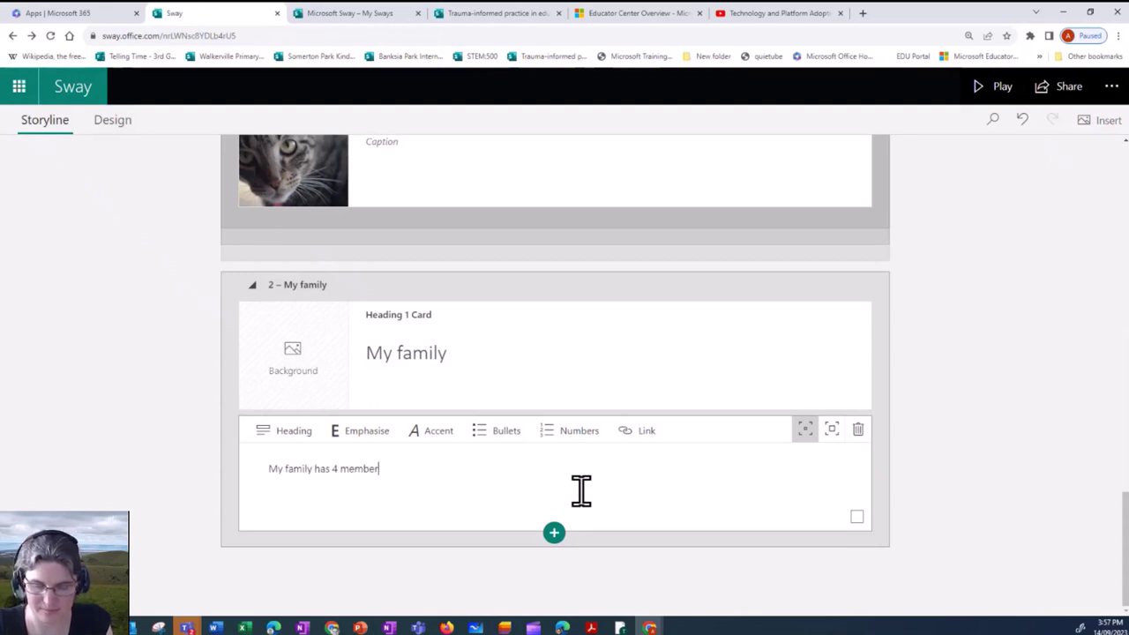
type("s- m")
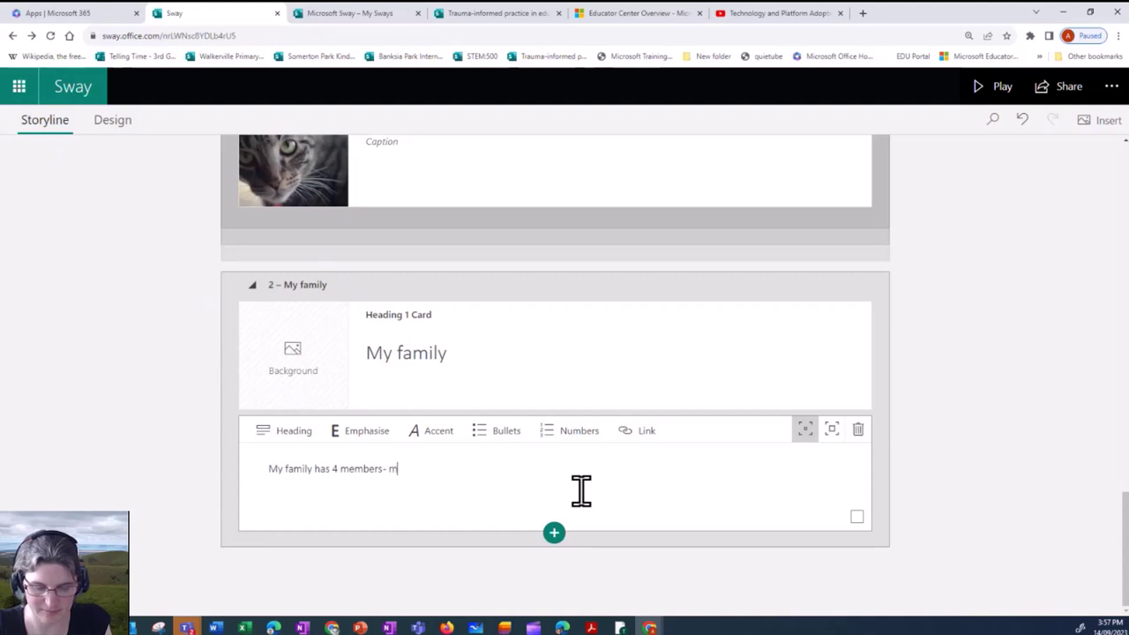
type("y husband")
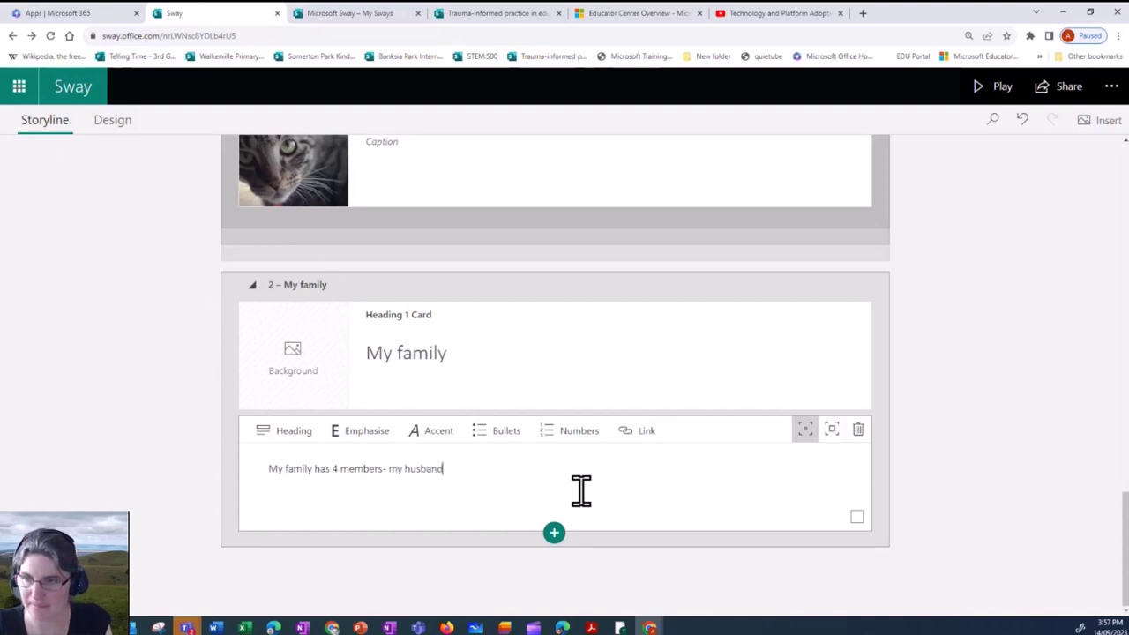
type(" and two sons.")
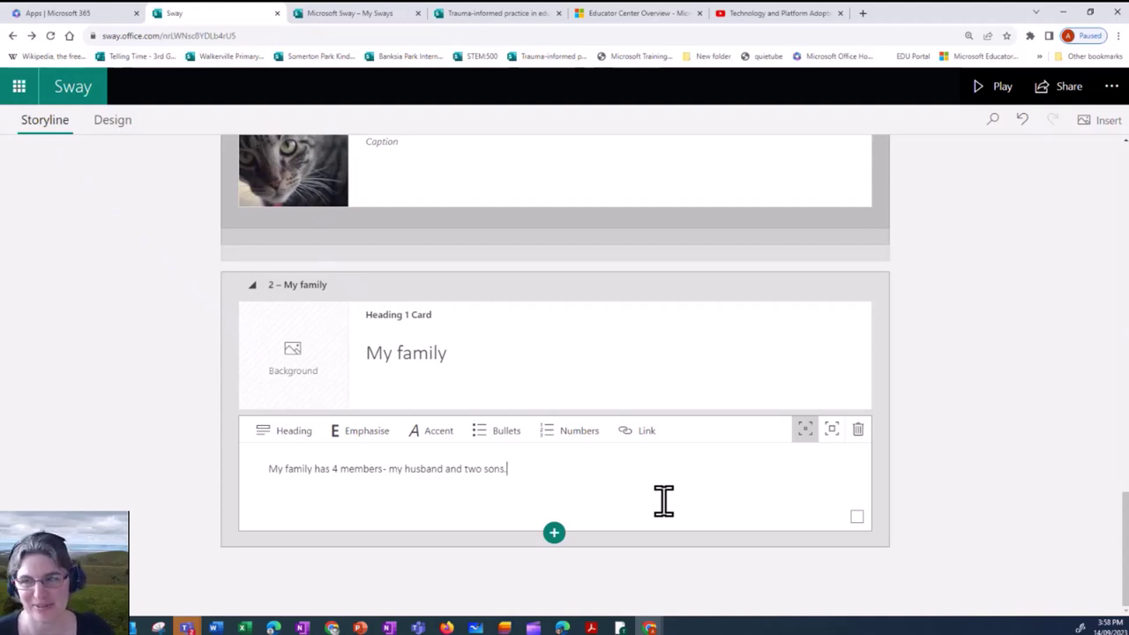
key("shift+Tab")
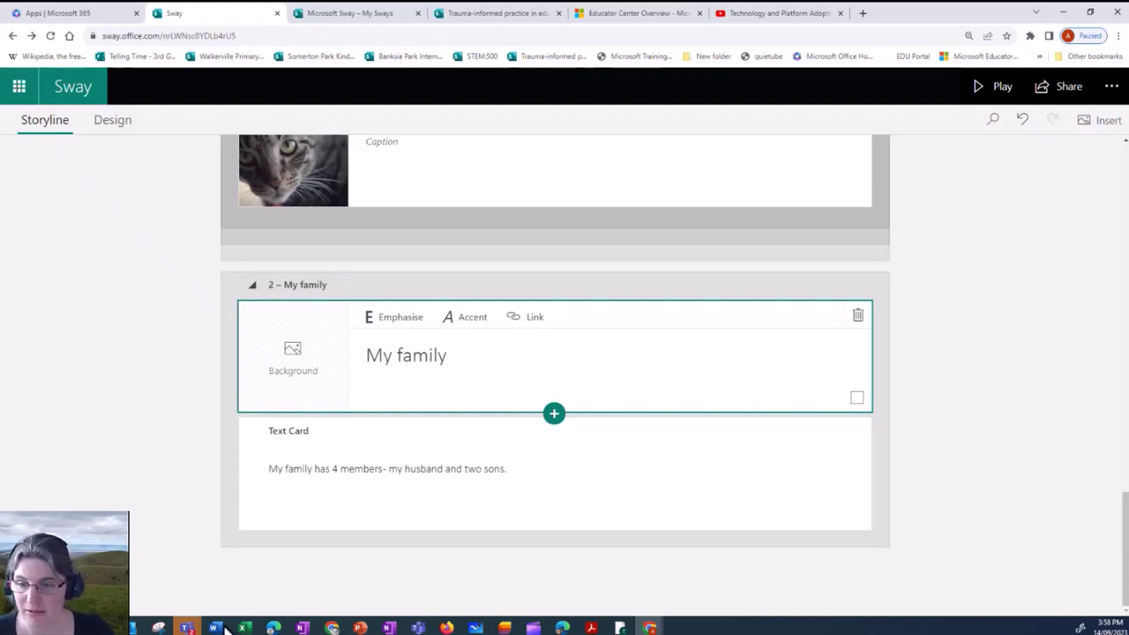
Switch to Word and create a new blank document from the File start page.
mouse_move(221, 630)
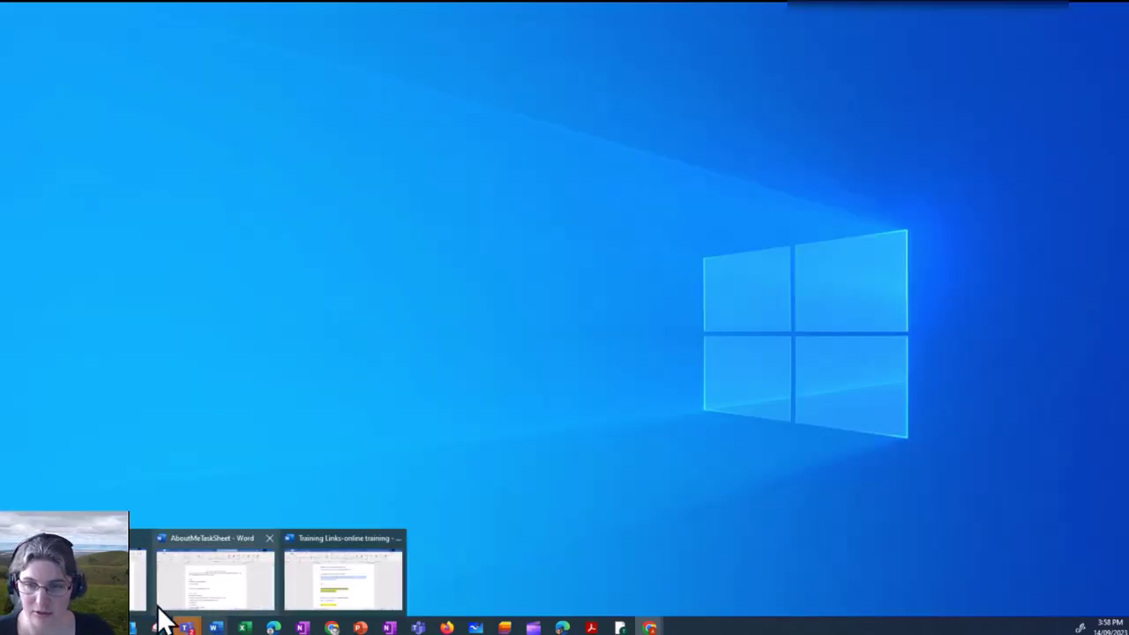
left_click(161, 608)
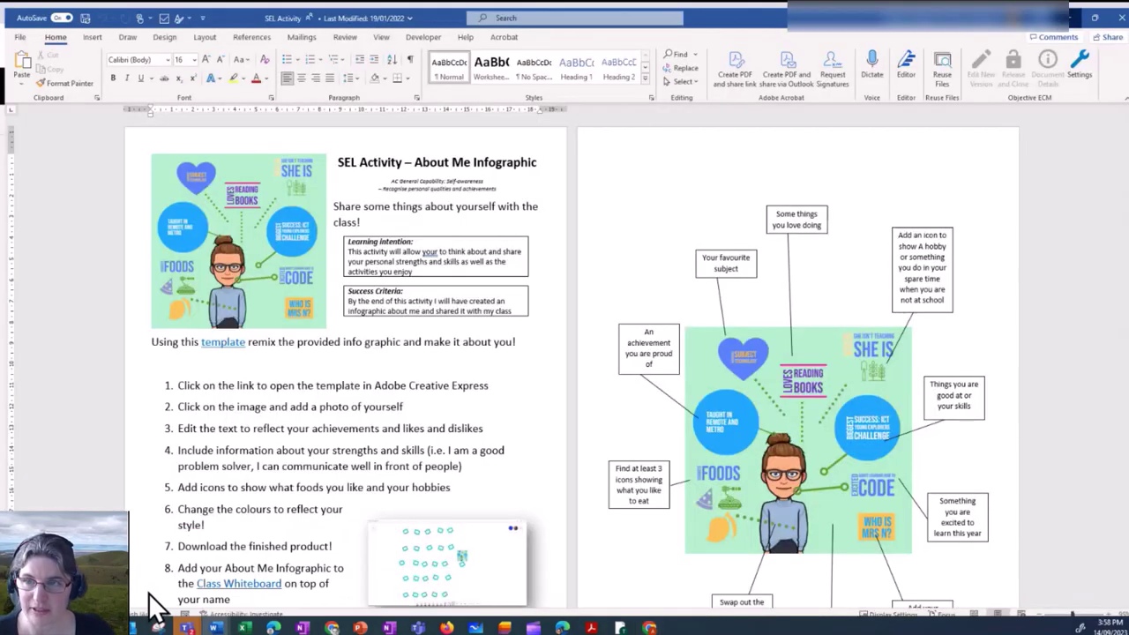
left_click(16, 33)
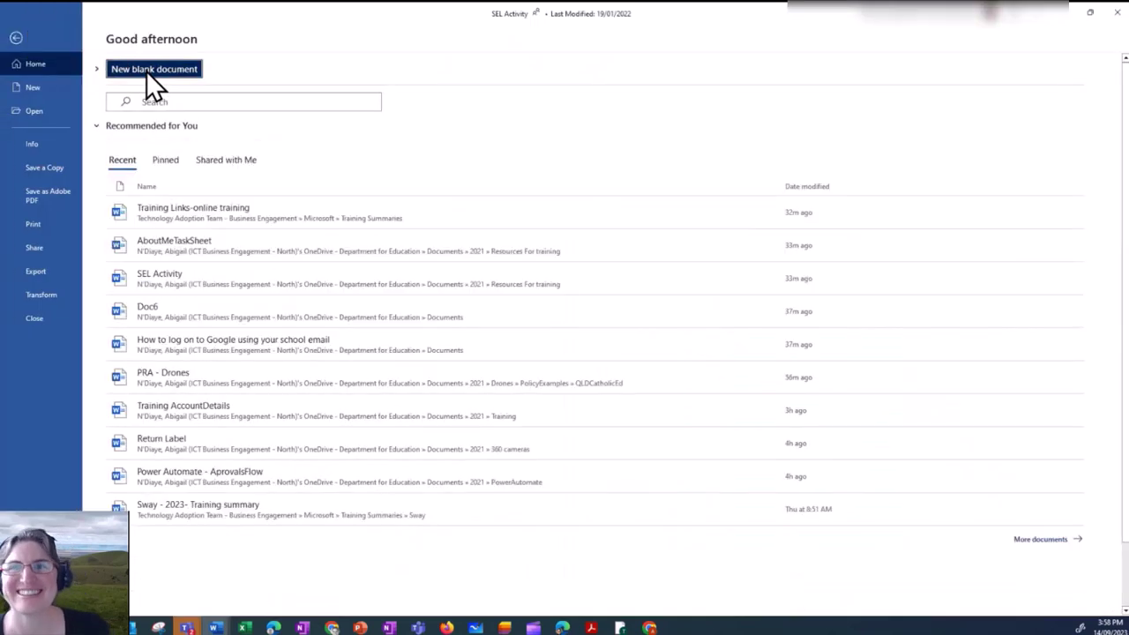
left_click(145, 71)
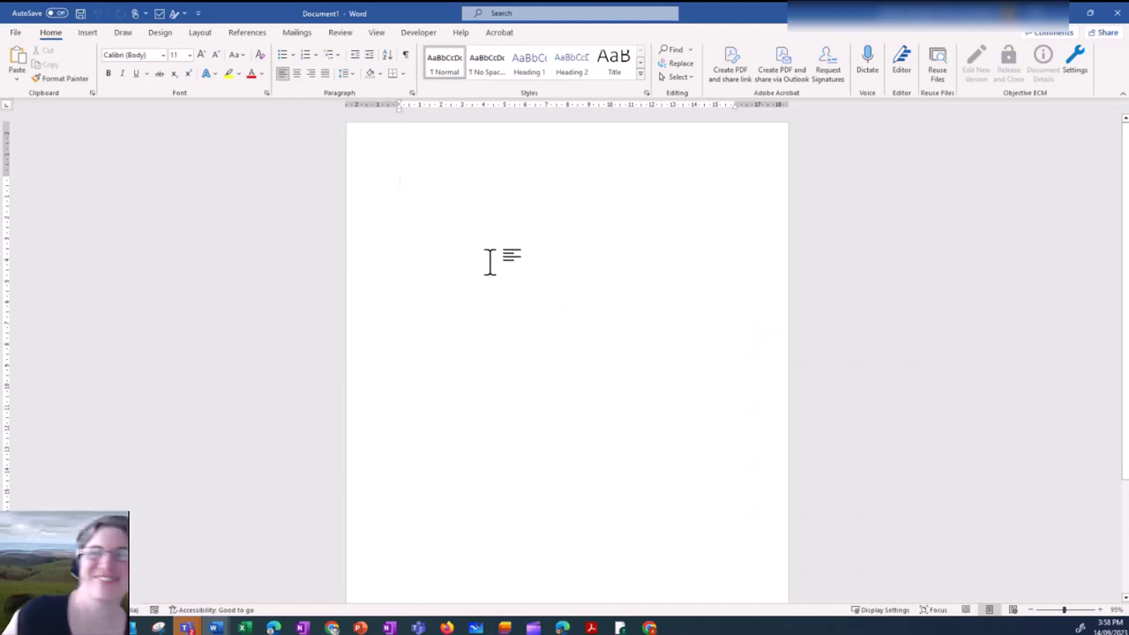
Insert a 3-column by 5-row table with headers Person, Name and Age.
left_click(91, 35)
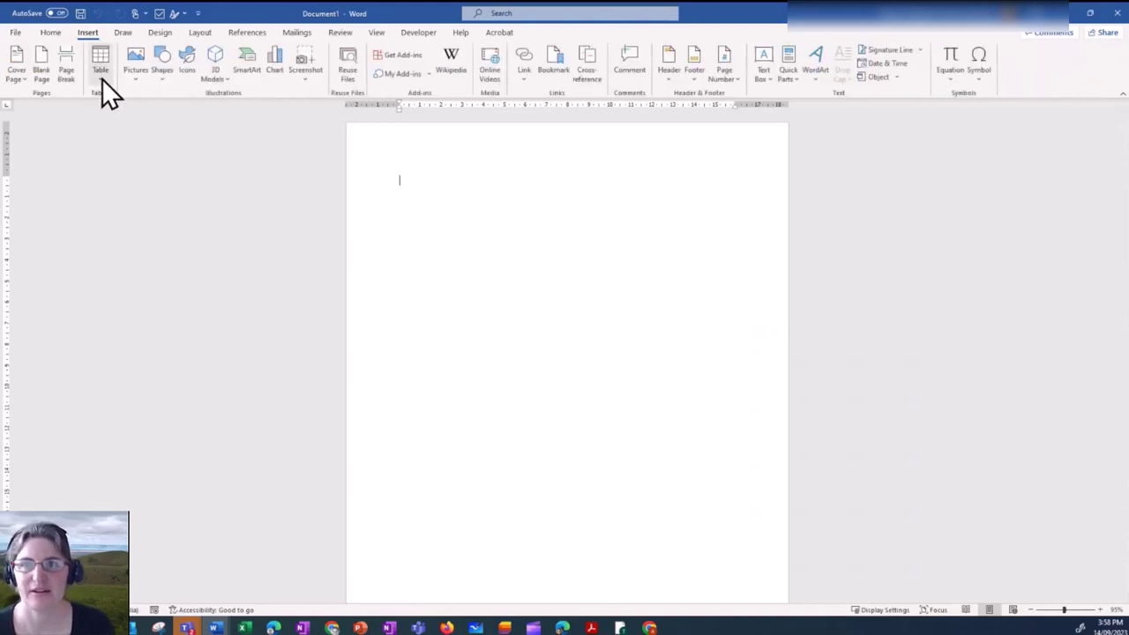
left_click(101, 77)
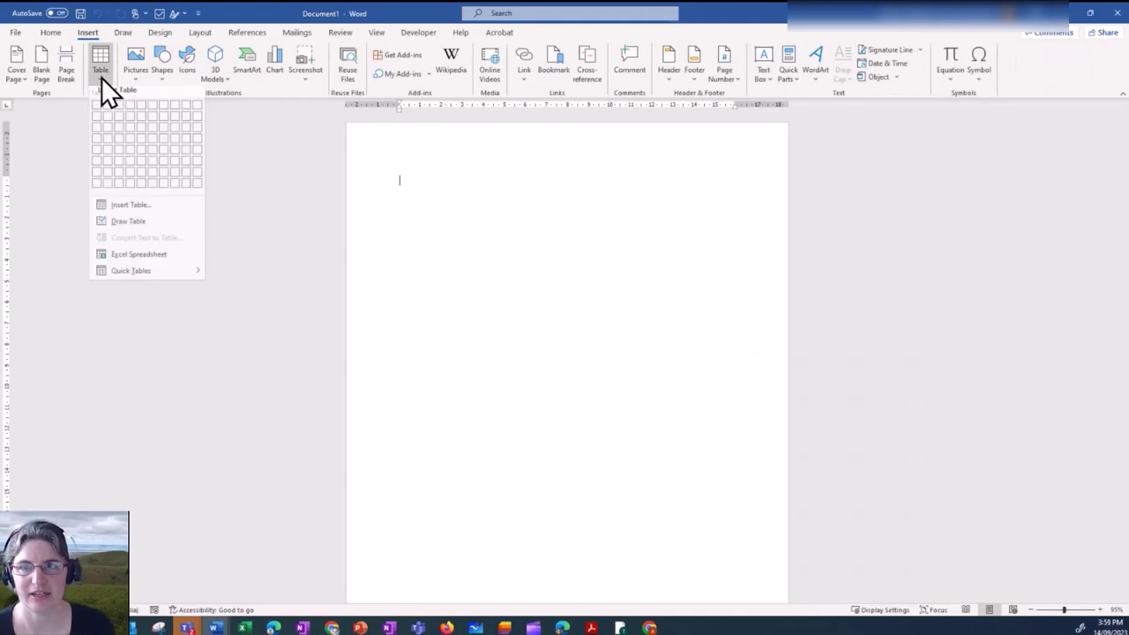
left_click(118, 155)
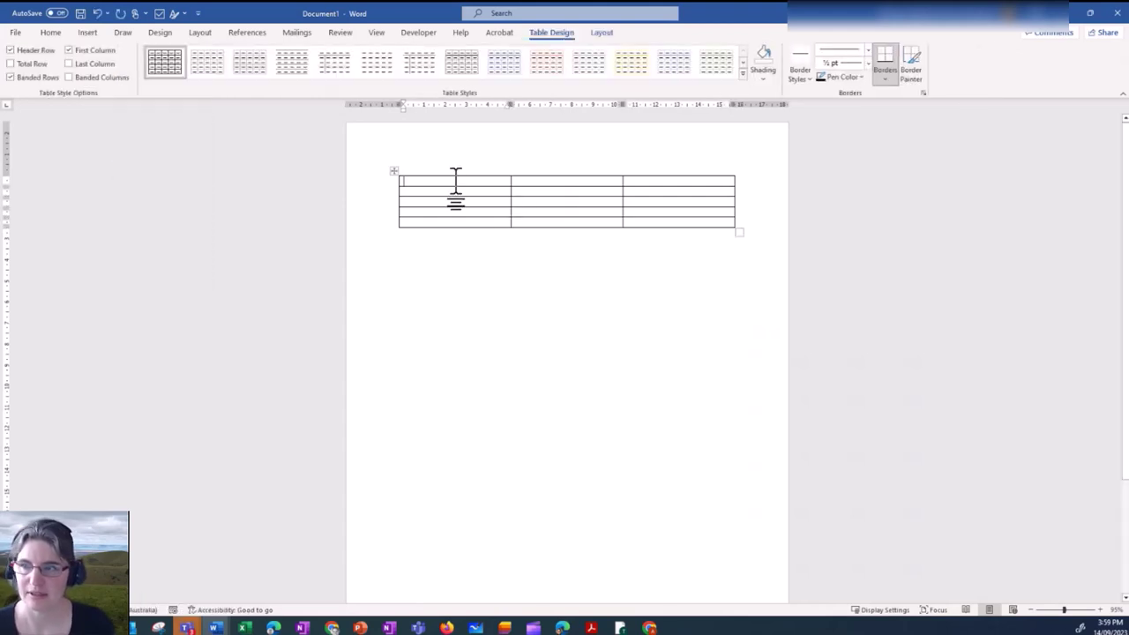
type("Per")
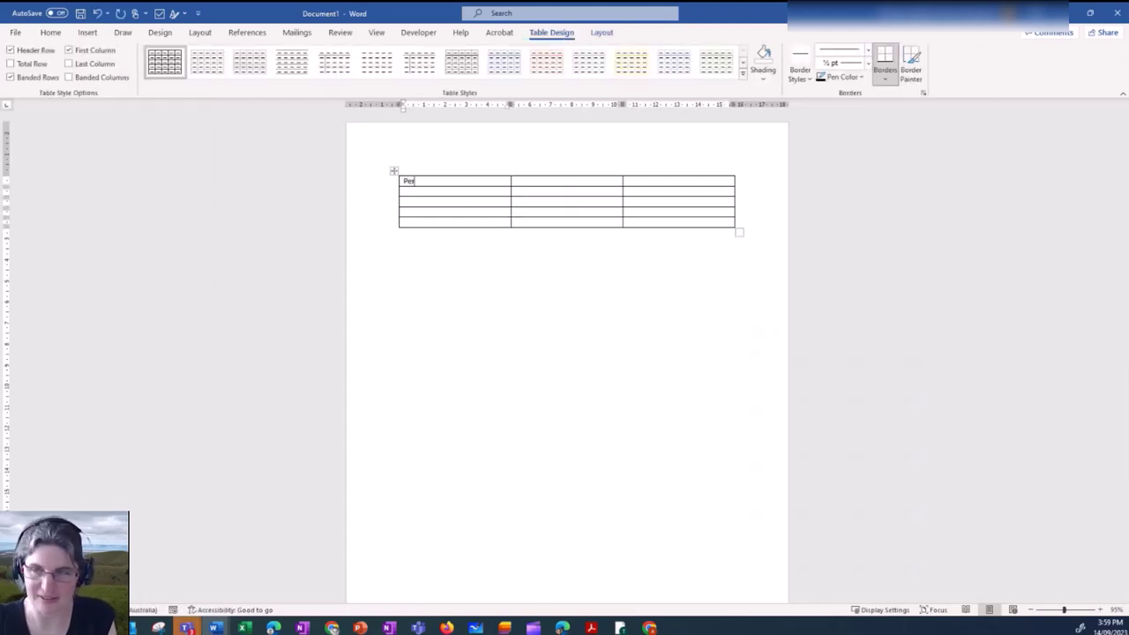
type("son")
left_click(554, 178)
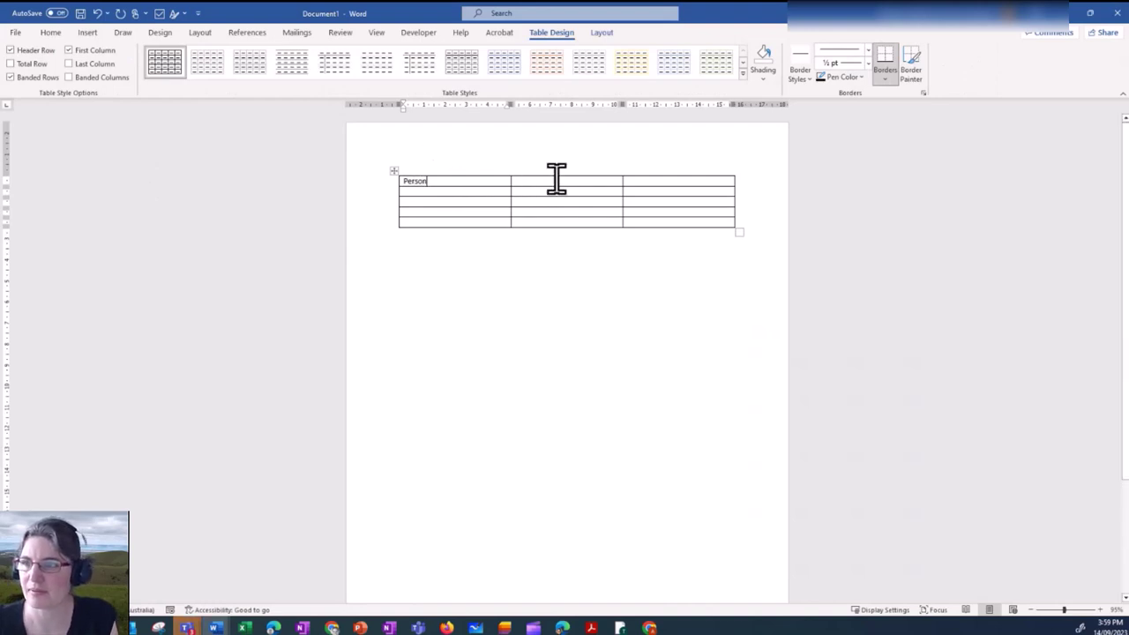
type("Name")
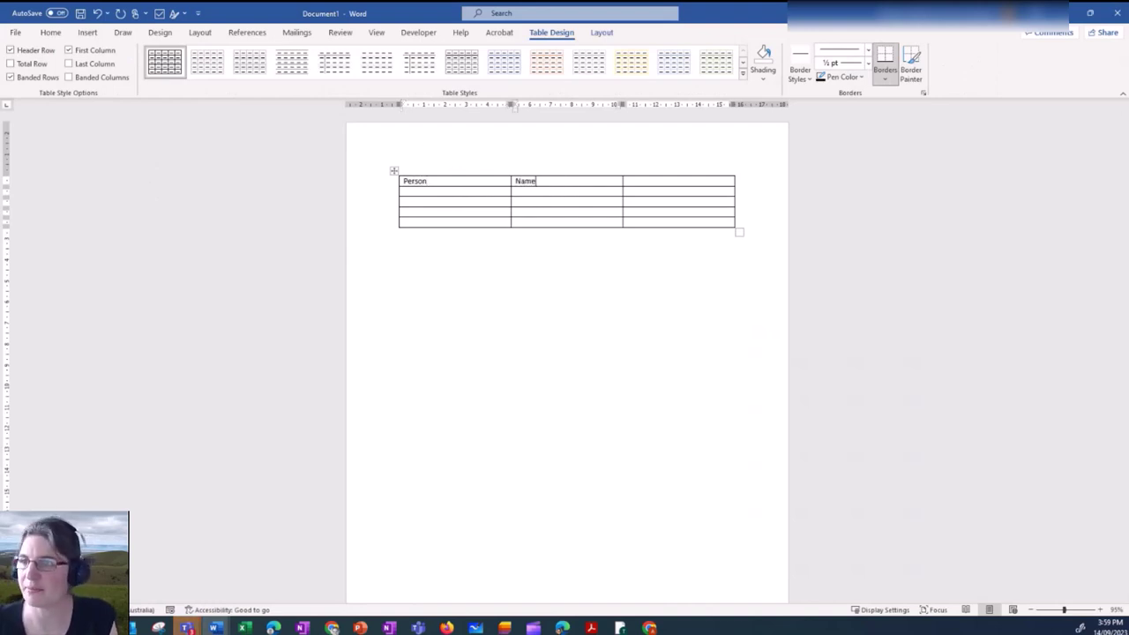
left_click(651, 183)
type("Age")
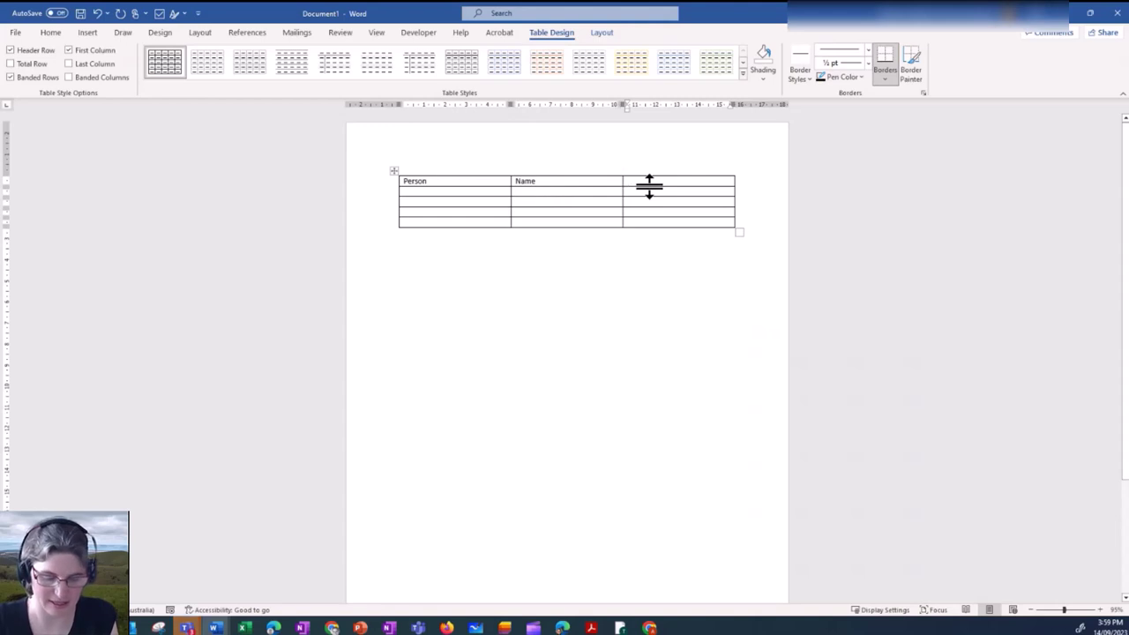
Fill in the family rows: Dad with his name and age 40, Mum with her name, Son 2 aged 6.
left_click(446, 193)
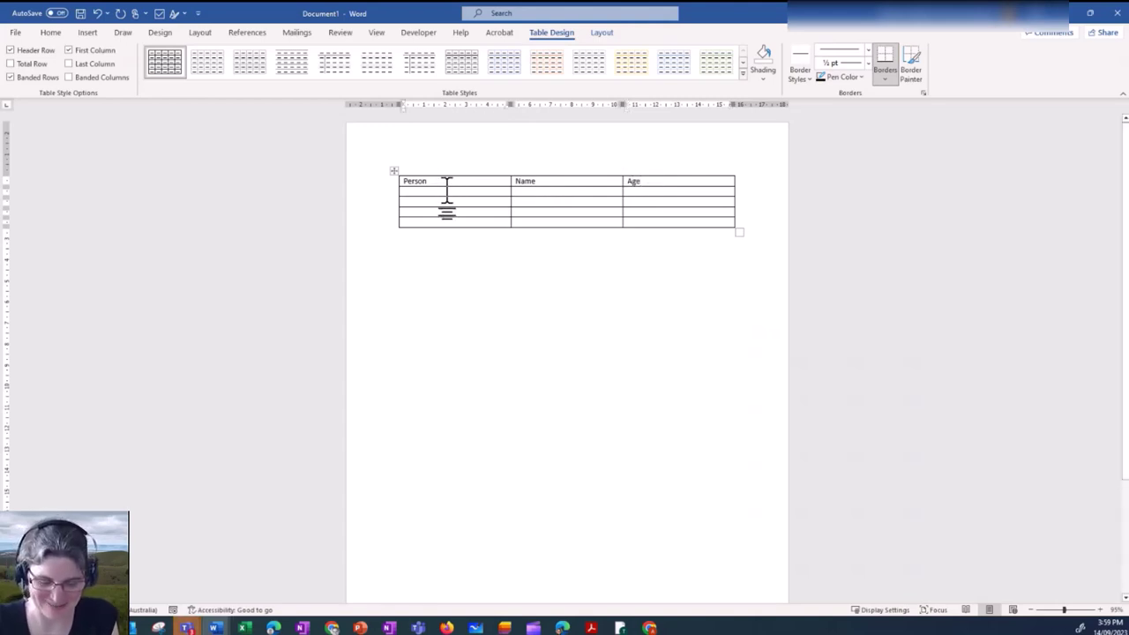
type("Dad")
left_click(567, 191)
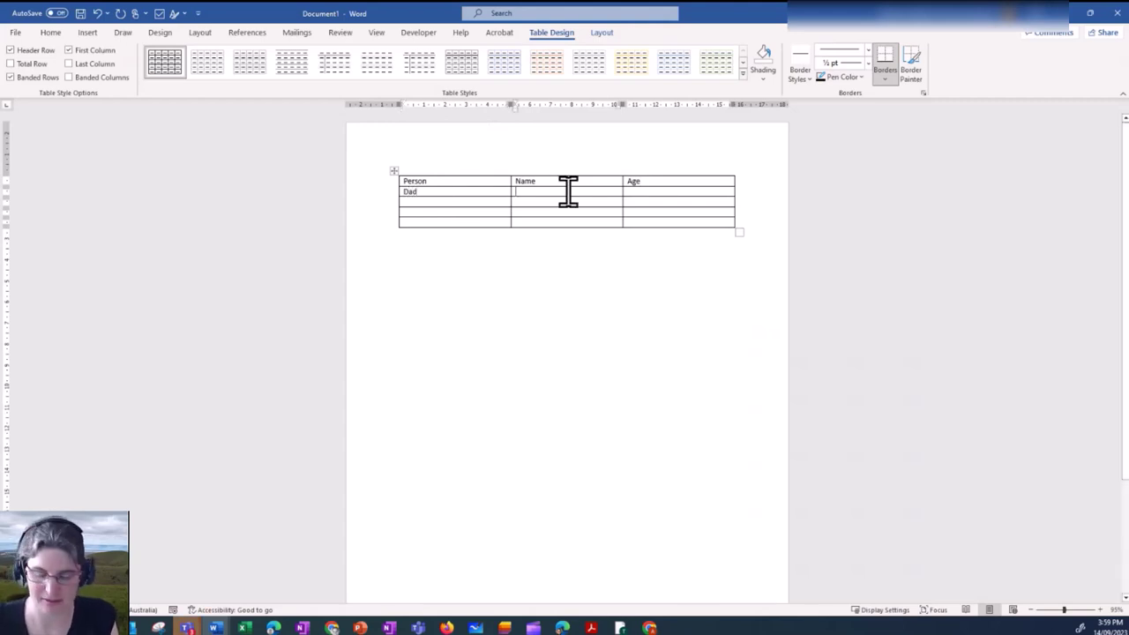
type("Balla")
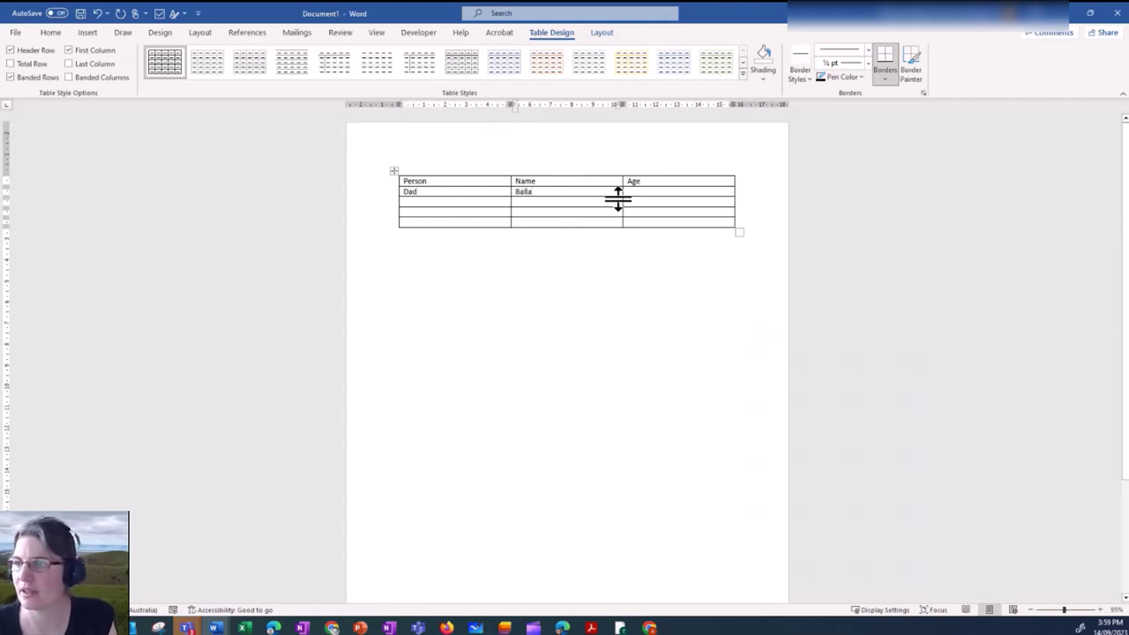
left_click(657, 193)
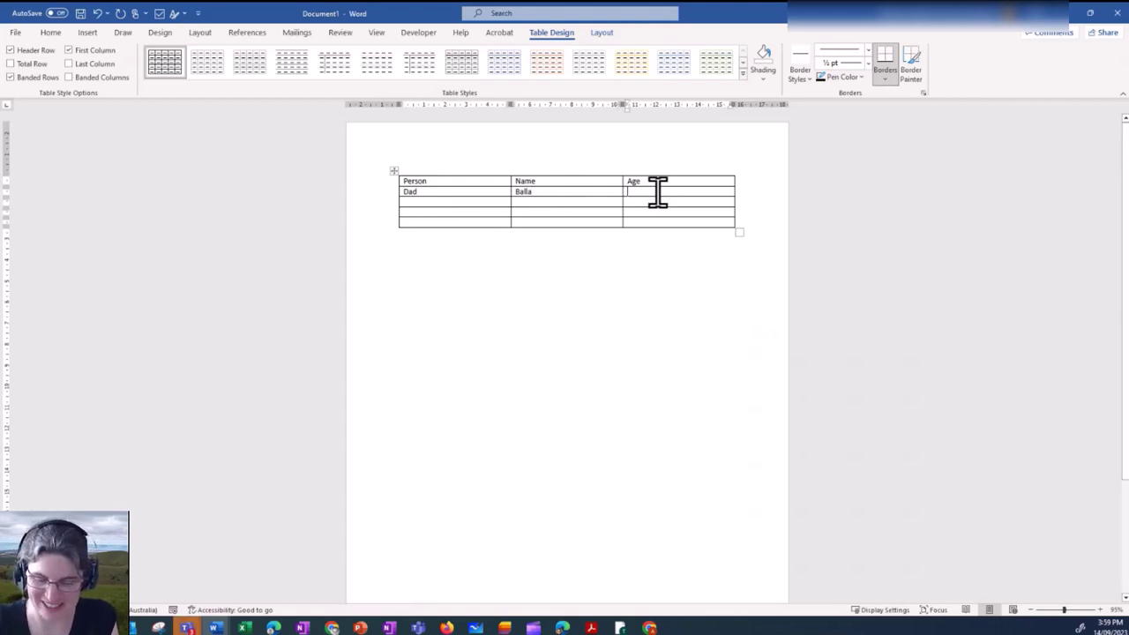
type("40")
left_click(416, 202)
type("Mum")
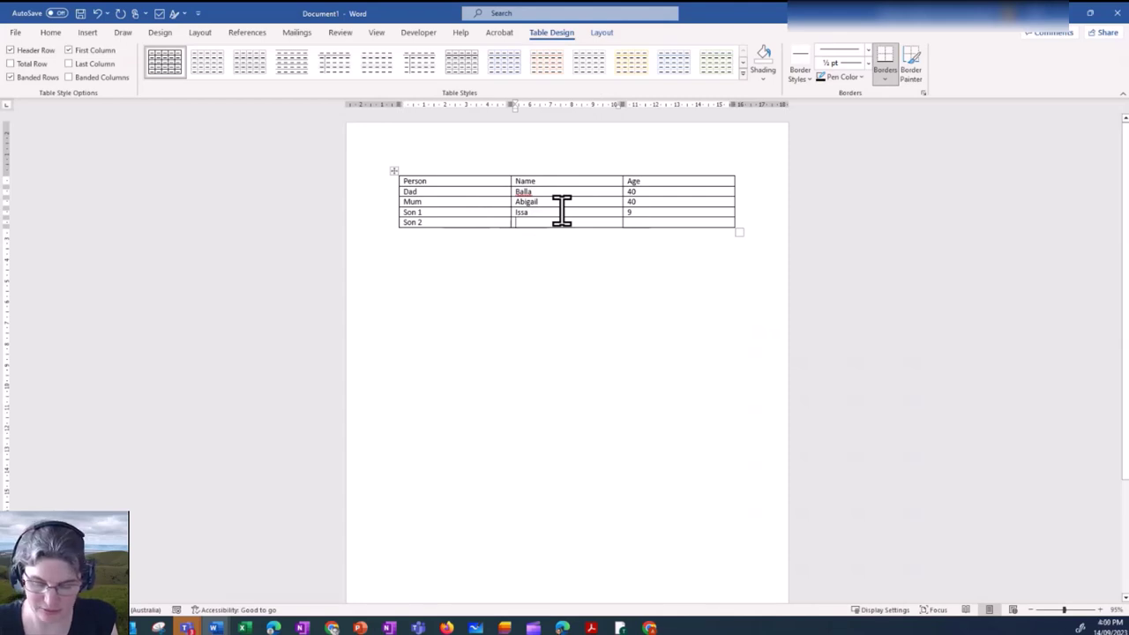
type("Libasse")
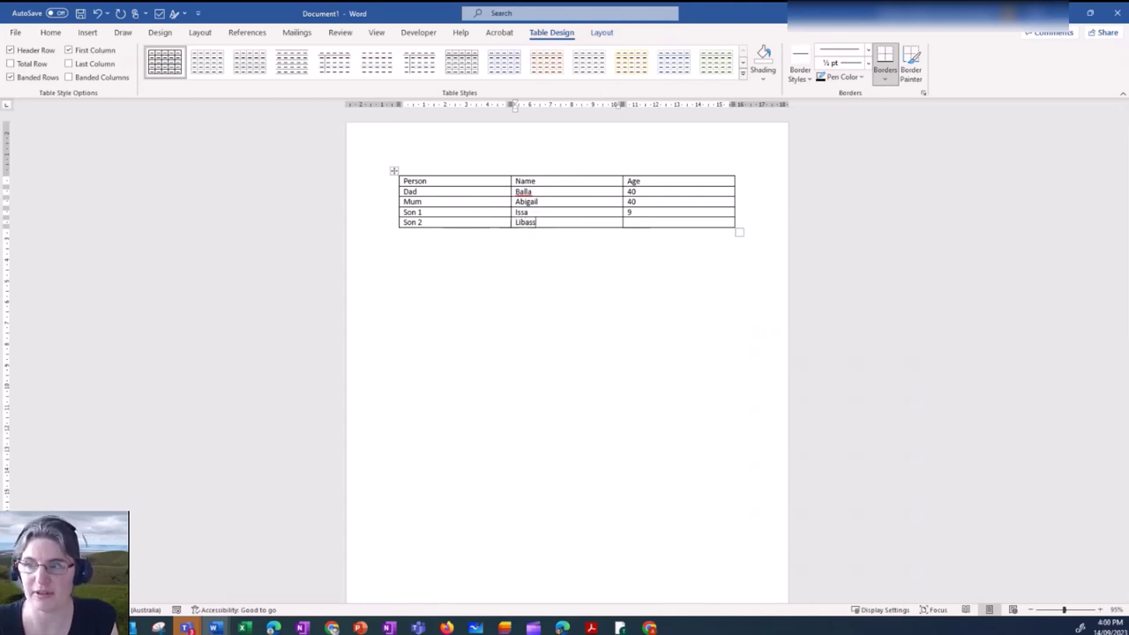
left_click(655, 222)
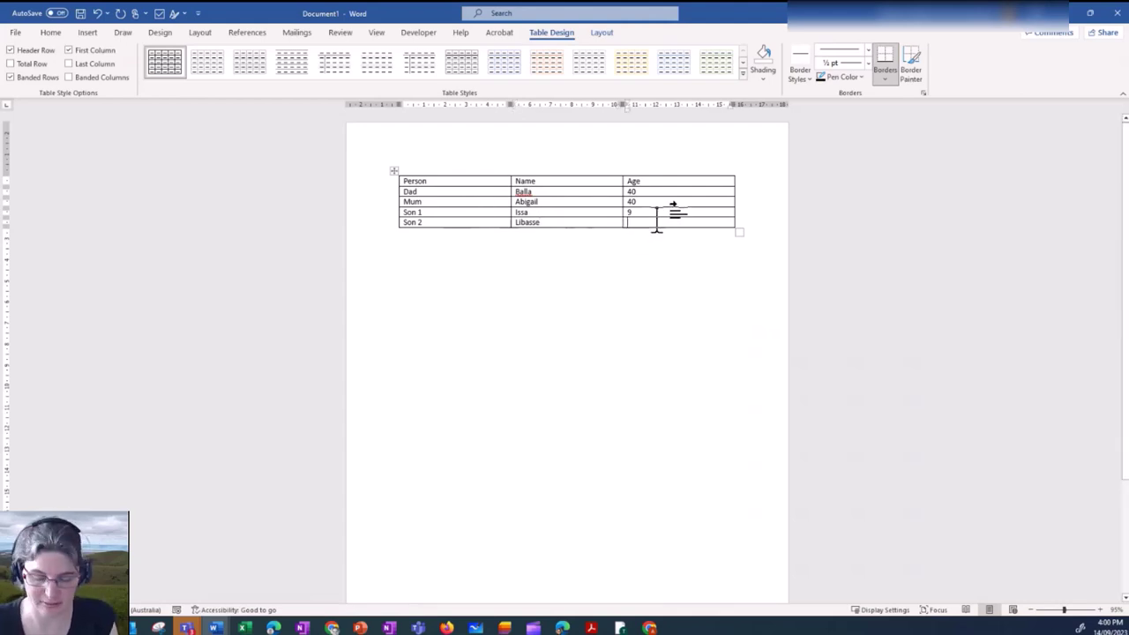
type("6")
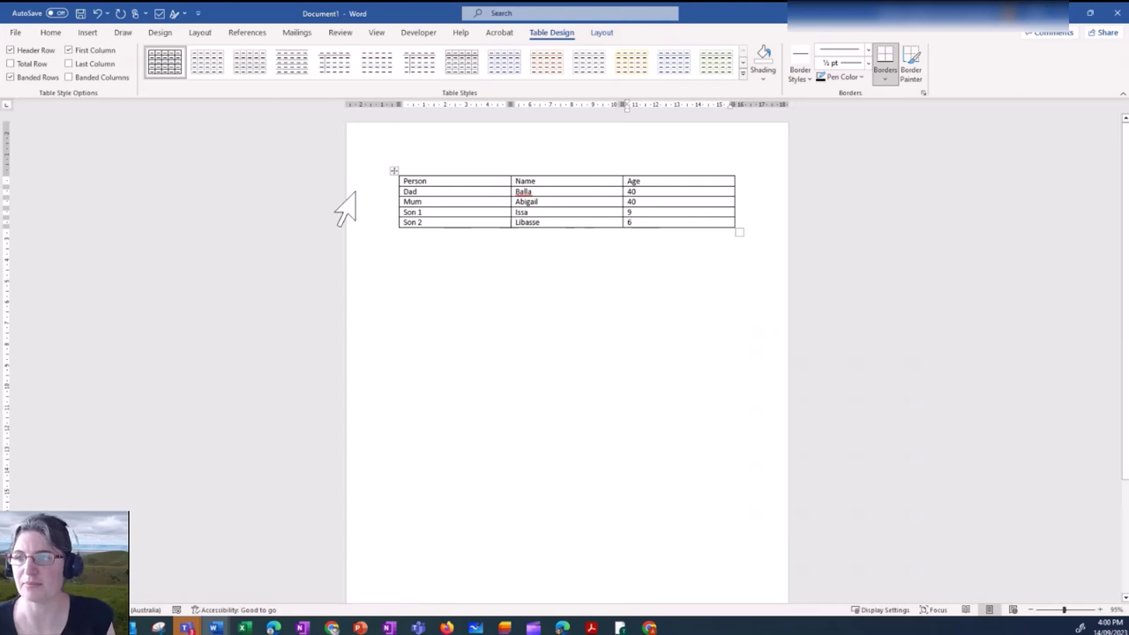
left_click(524, 310)
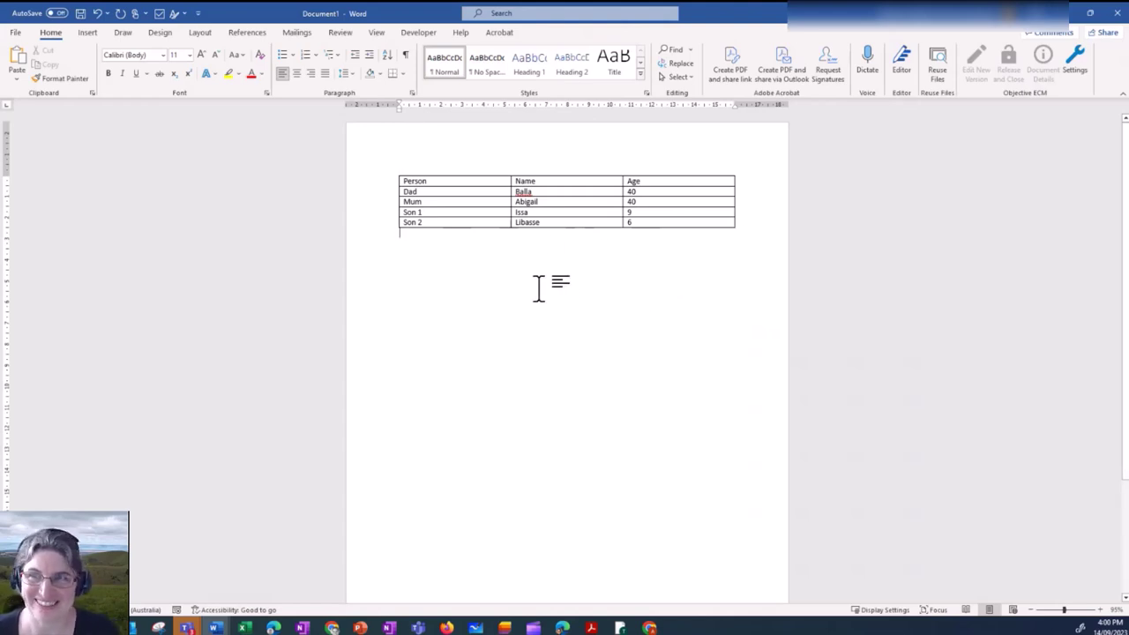
Apply a light green grid table style to the family table.
left_click(489, 192)
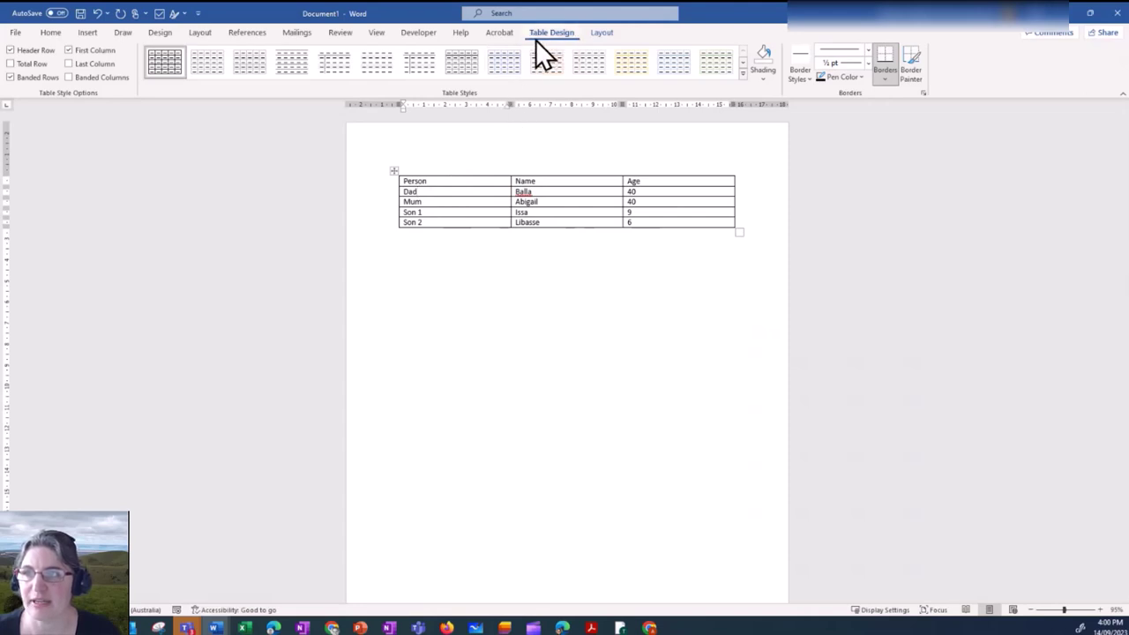
left_click(743, 75)
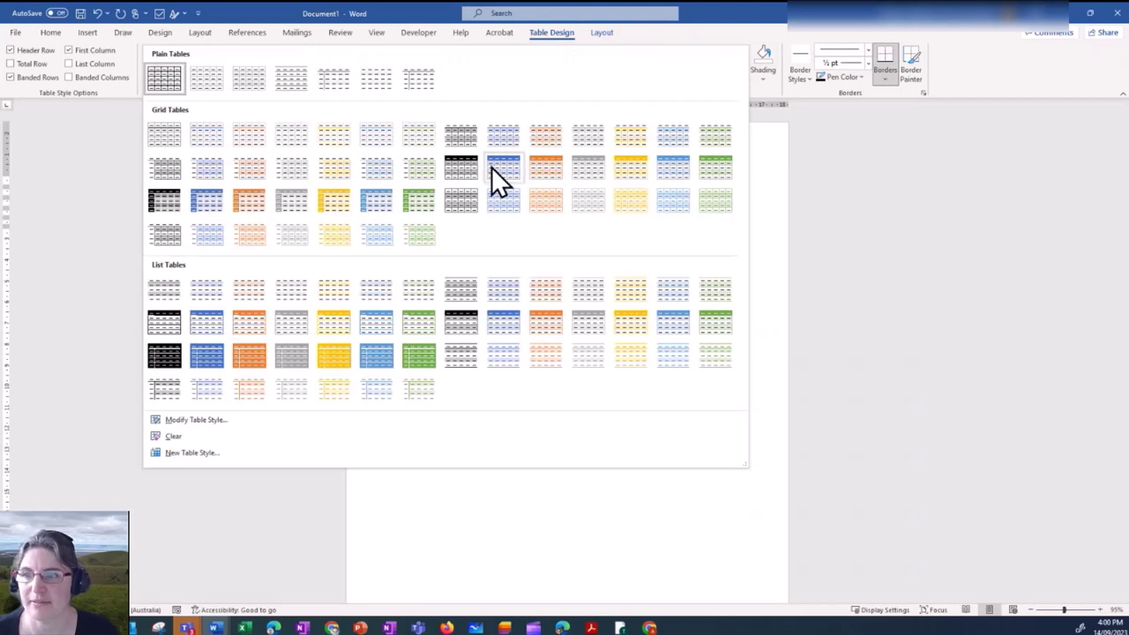
left_click(407, 203)
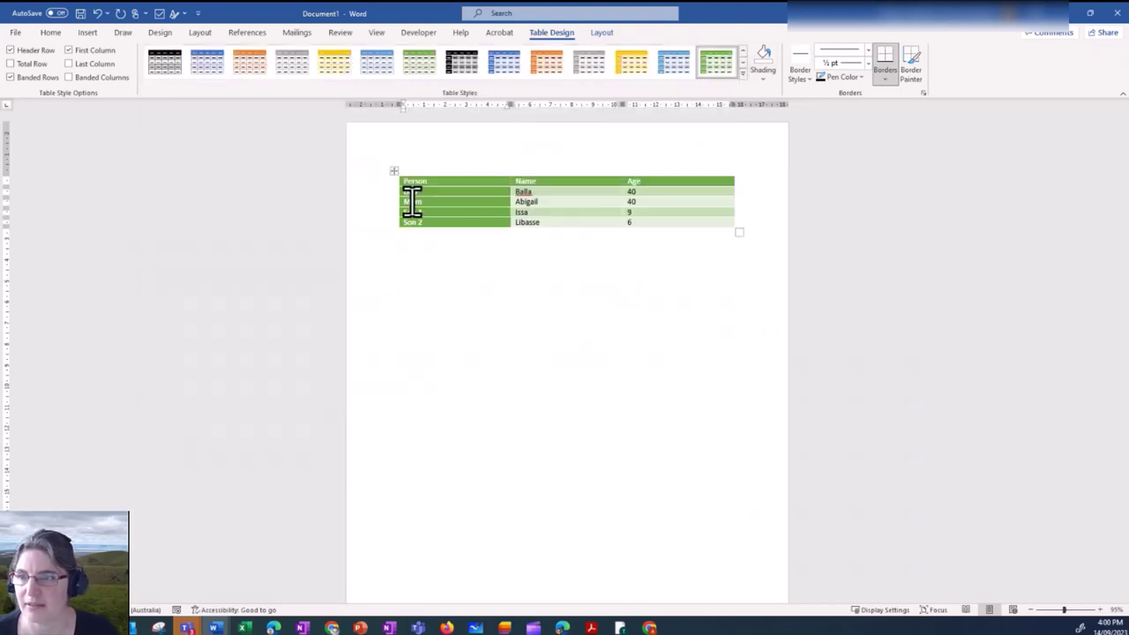
left_click(741, 75)
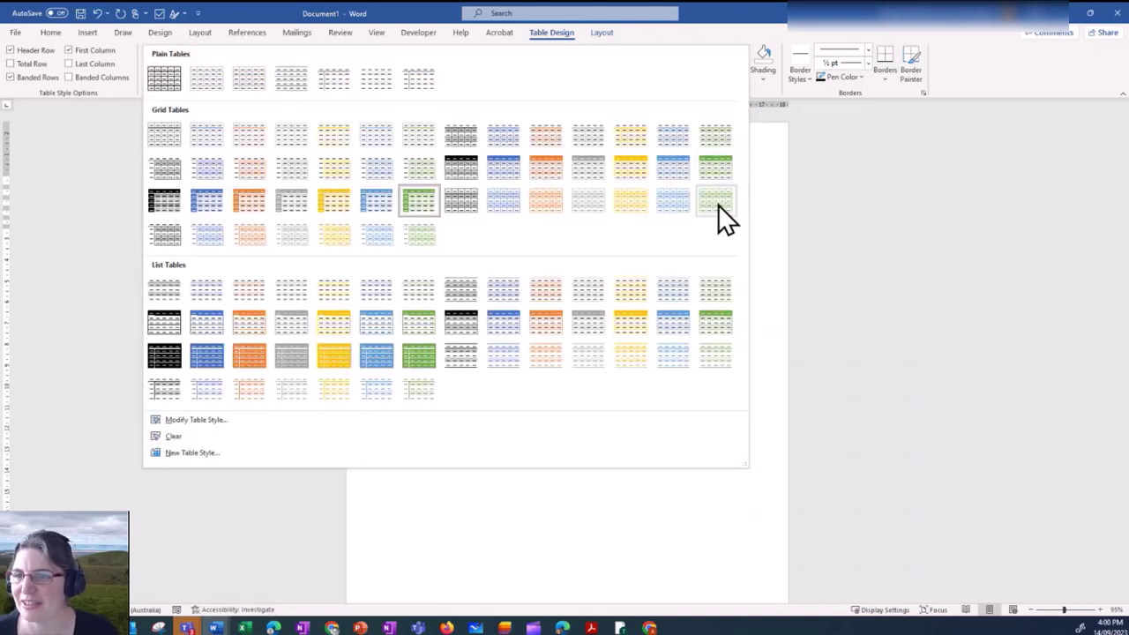
left_click(713, 170)
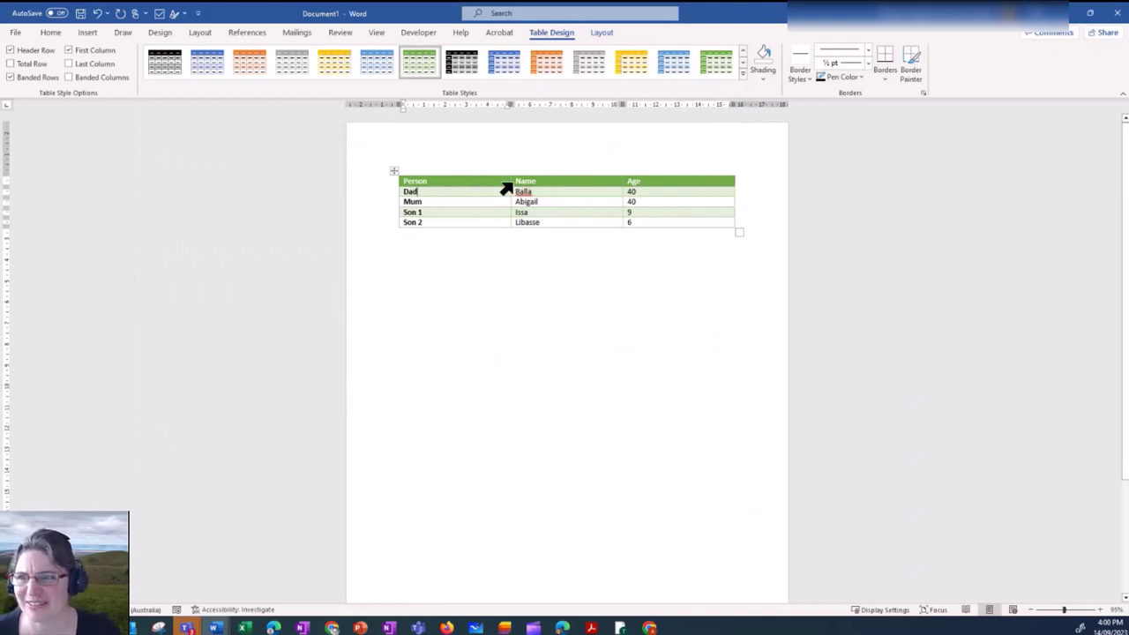
Narrow the Person, Name and Age columns so the table is compact.
left_click_drag(511, 104, 448, 107)
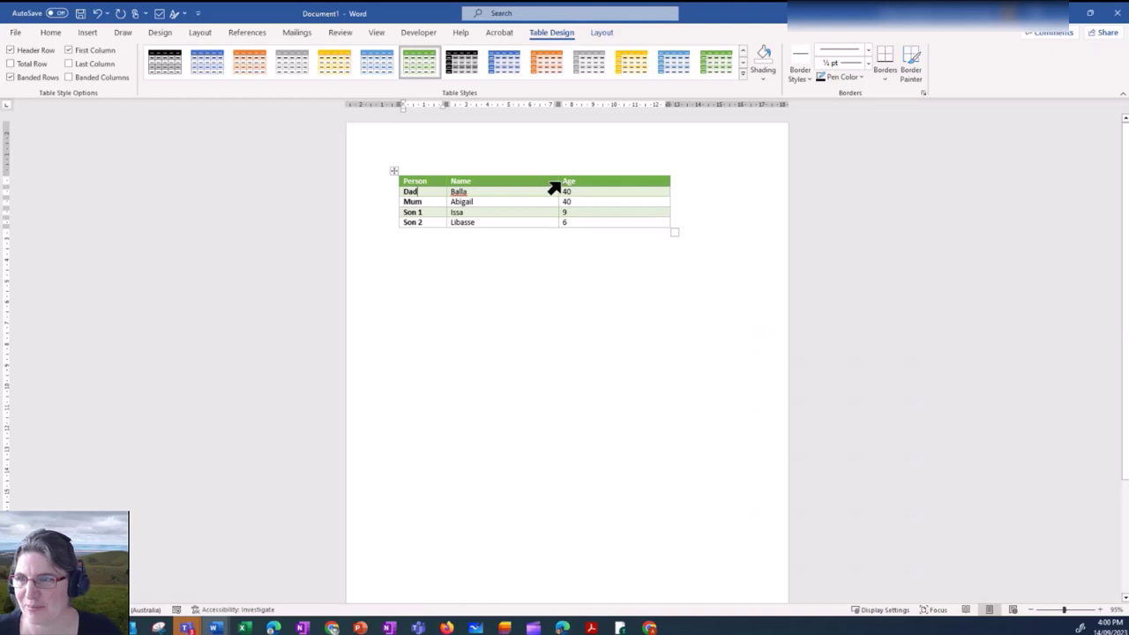
left_click_drag(557, 181, 496, 180)
left_click_drag(668, 104, 543, 112)
left_click(675, 287)
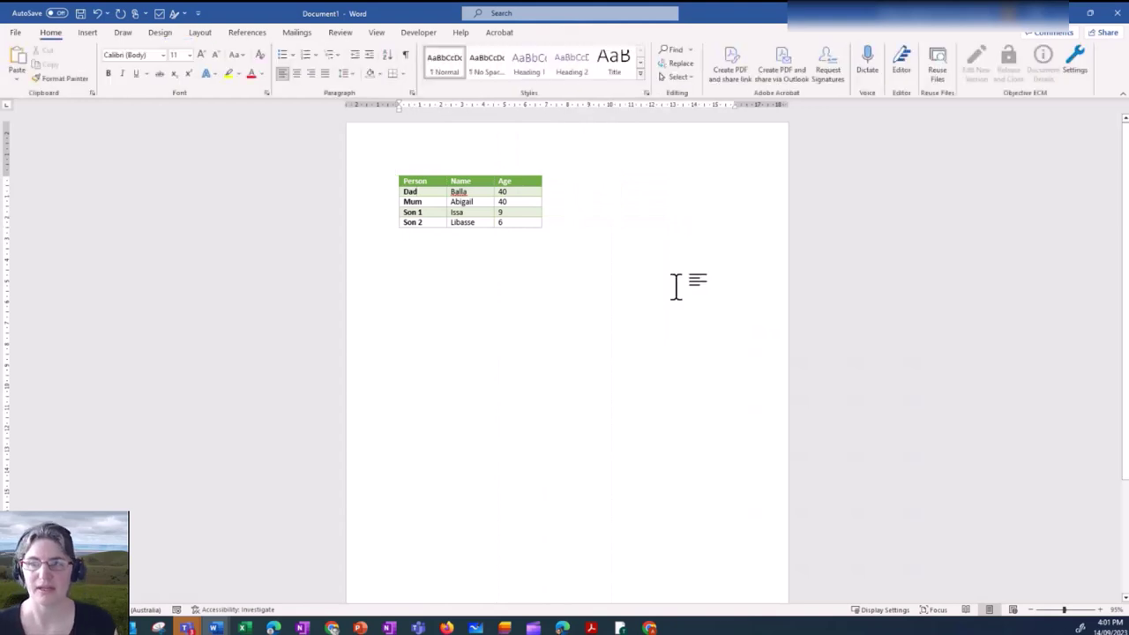
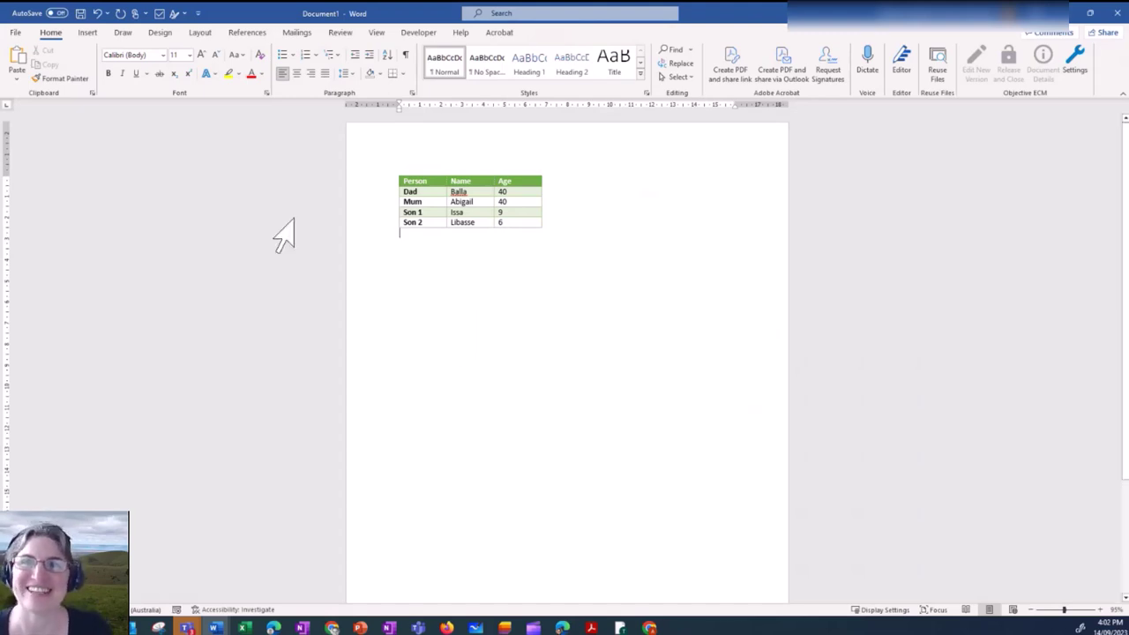
Save the family table Word document on the Desktop as 'My family'.
left_click(16, 35)
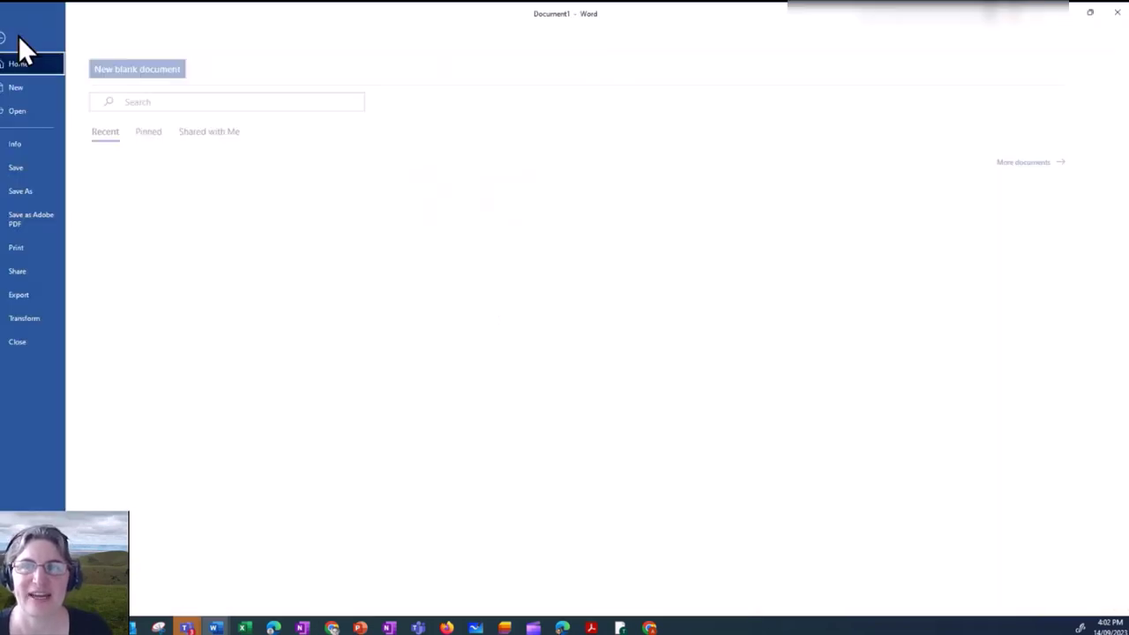
left_click(47, 167)
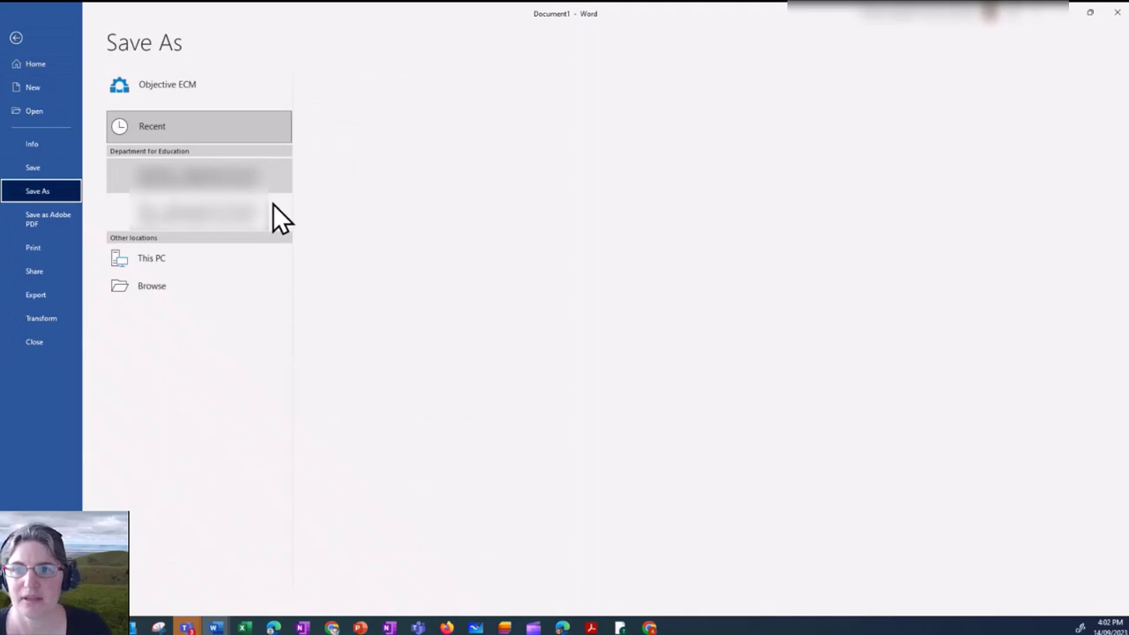
left_click(157, 262)
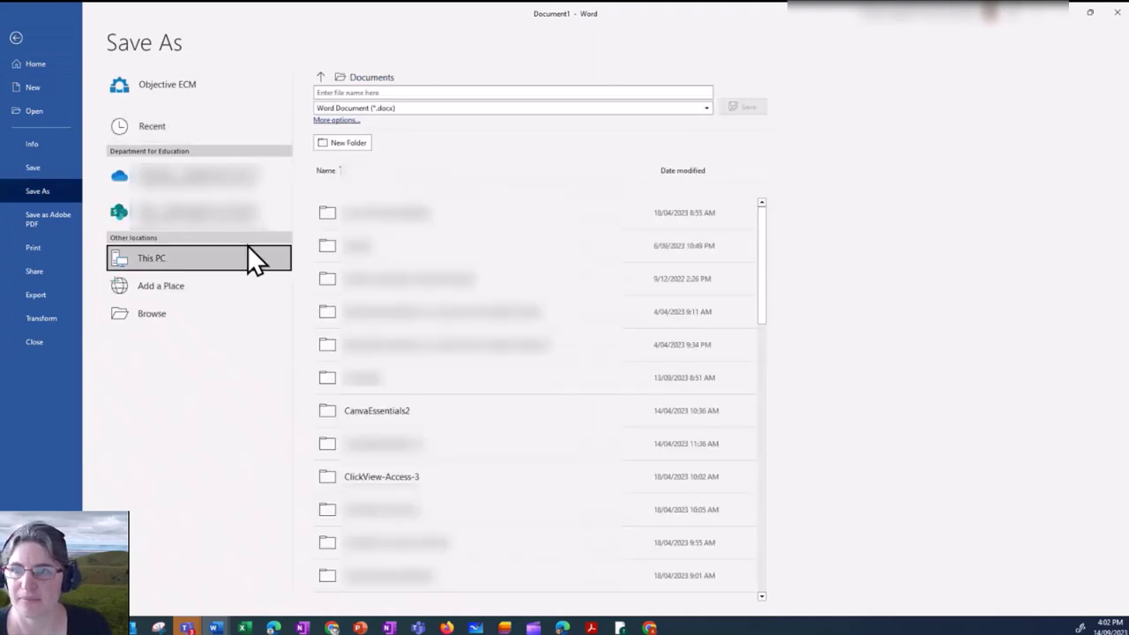
left_click(322, 79)
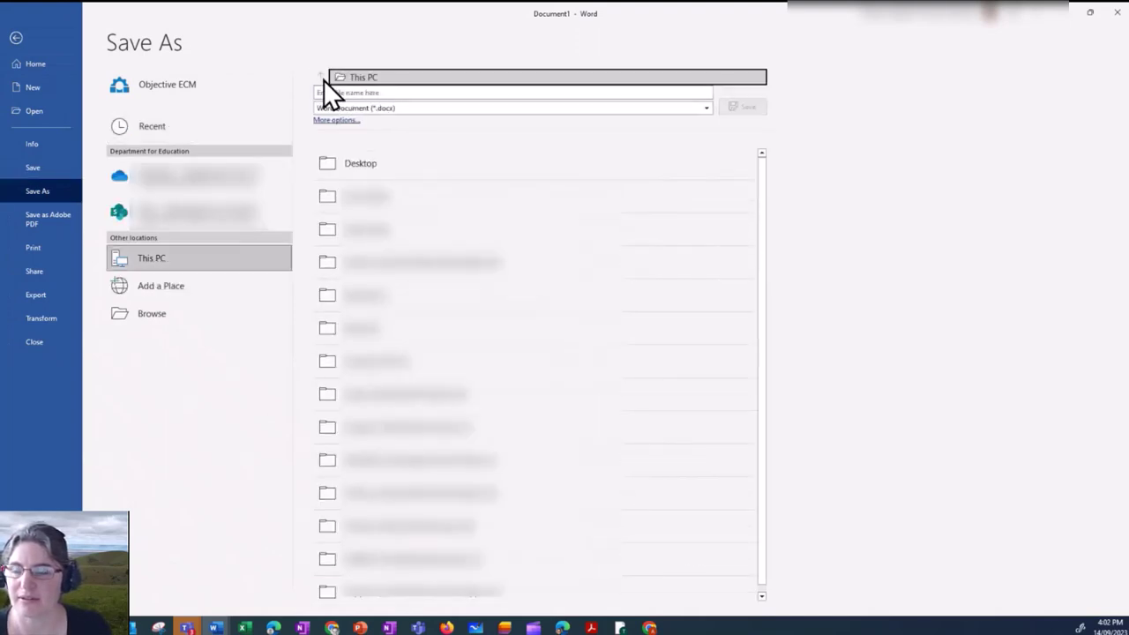
left_click(362, 168)
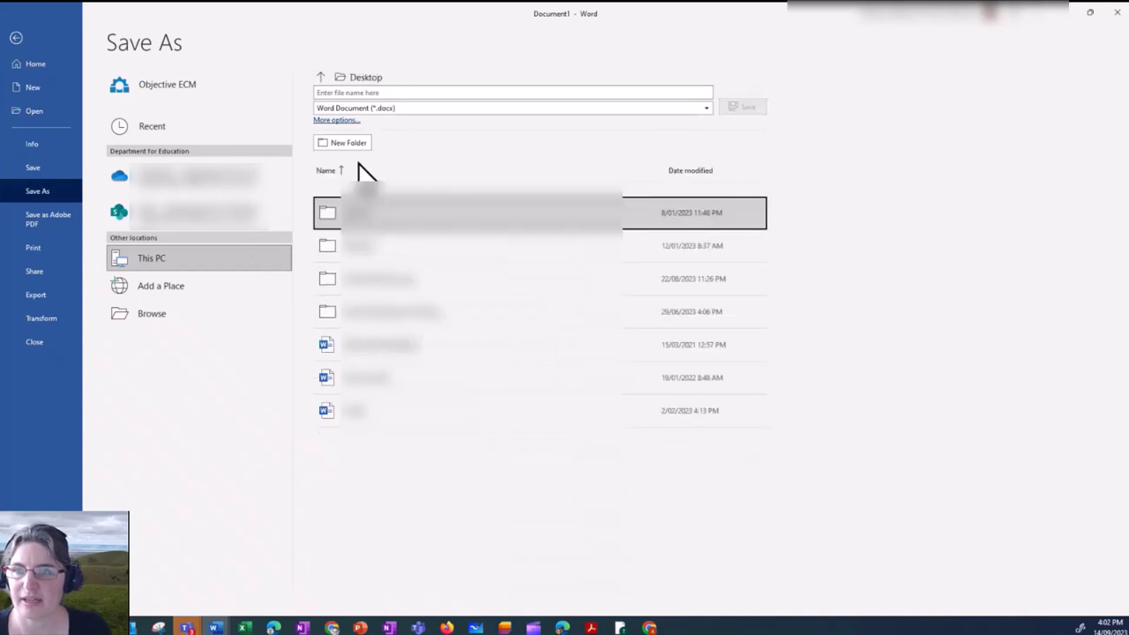
left_click(399, 92)
type("My family")
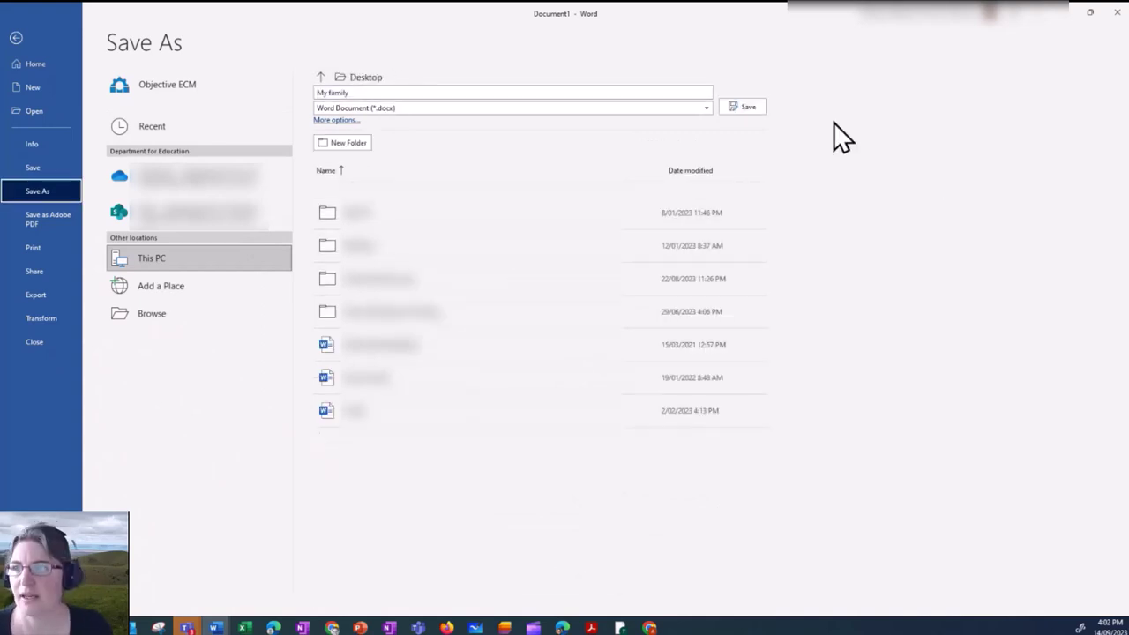
left_click(755, 108)
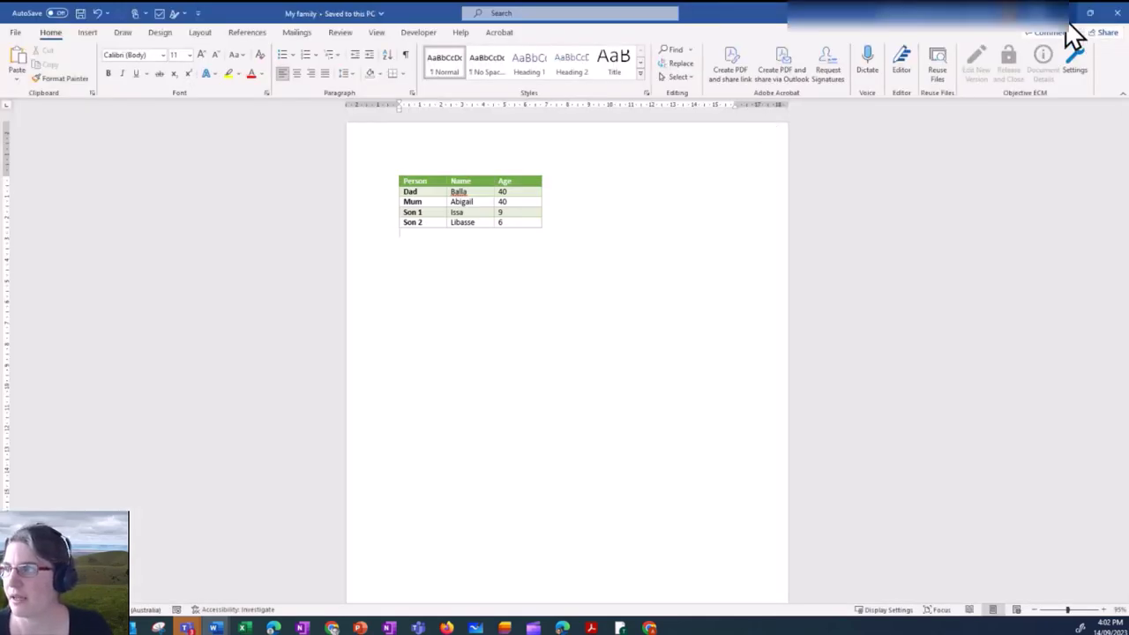
Close Word and upload My family.docx from the Desktop as a card below the My family section.
left_click(1117, 20)
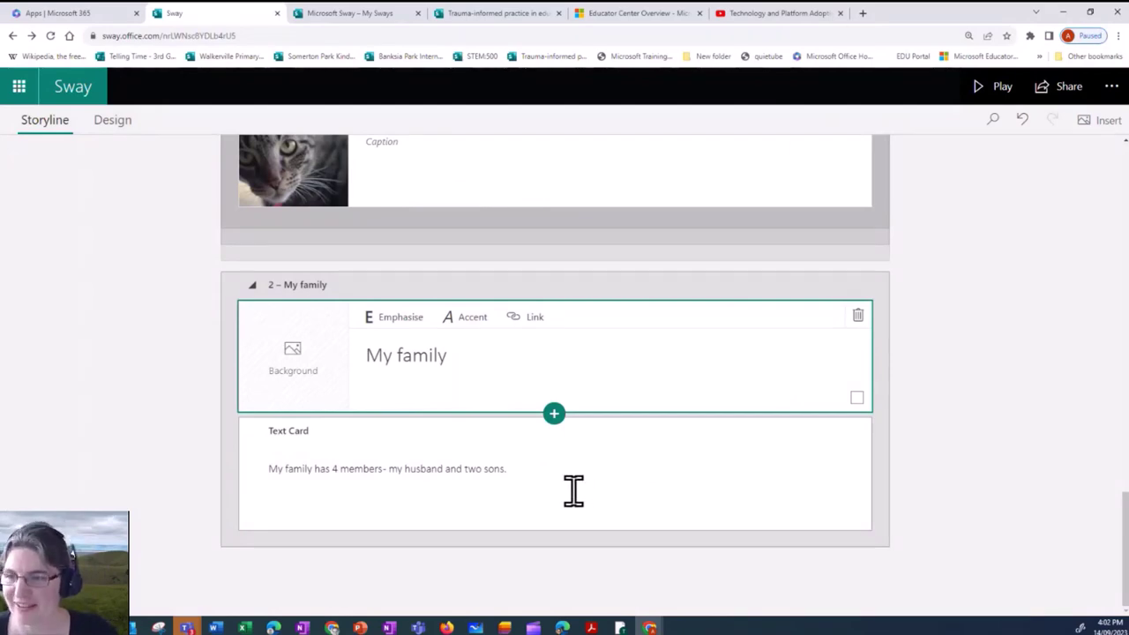
left_click(967, 488)
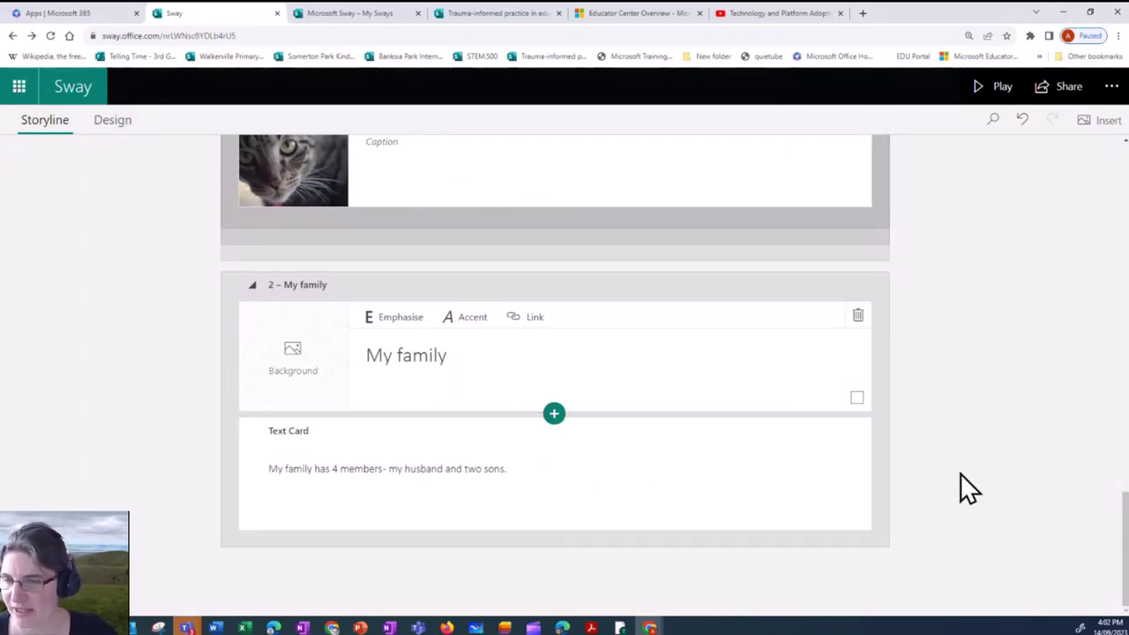
left_click(558, 547)
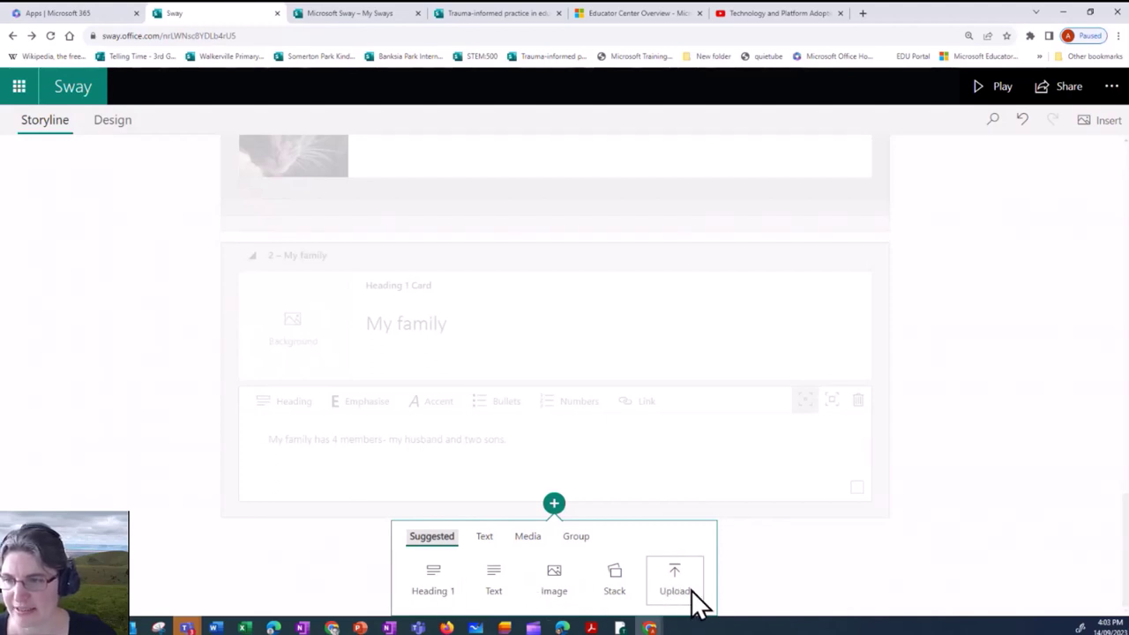
left_click(530, 540)
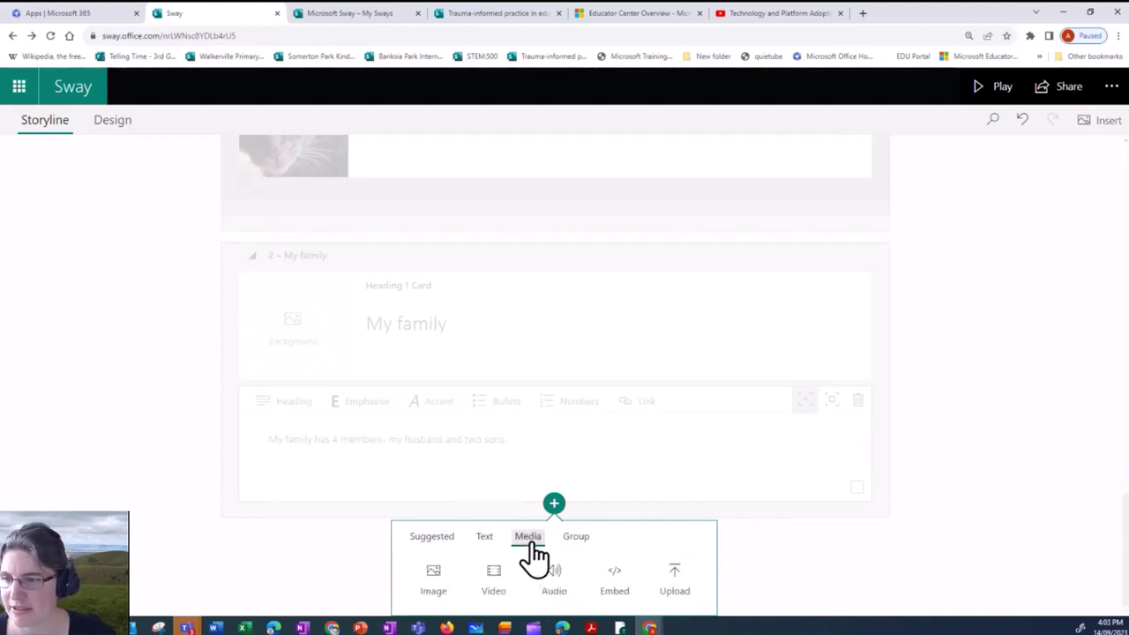
left_click(674, 571)
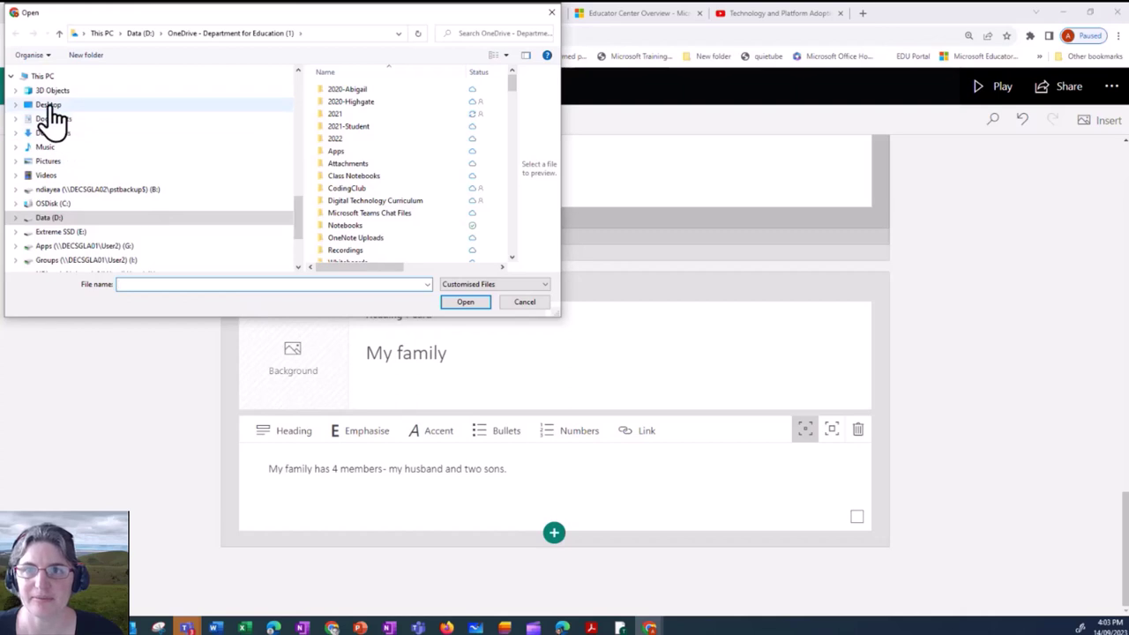
left_click(48, 105)
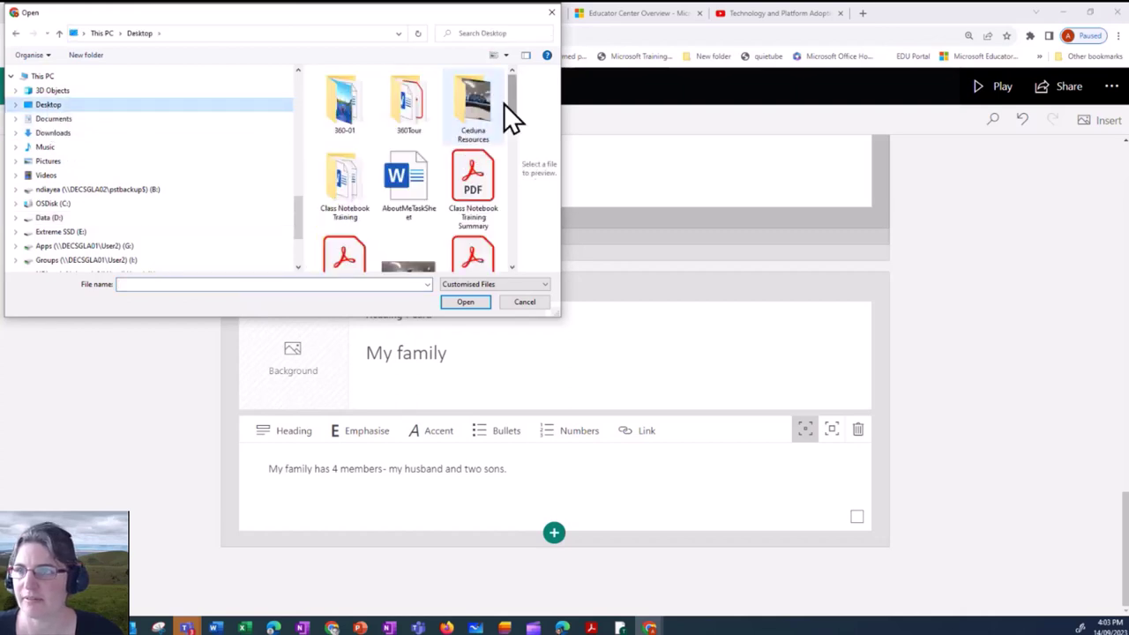
left_click_drag(511, 113, 511, 156)
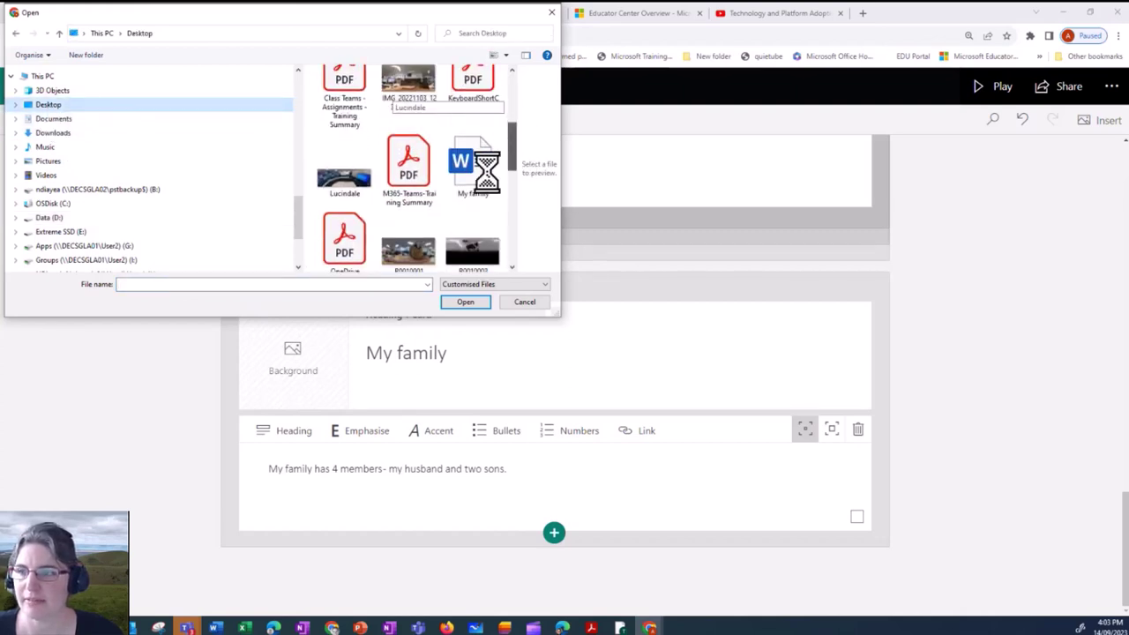
double_click(476, 164)
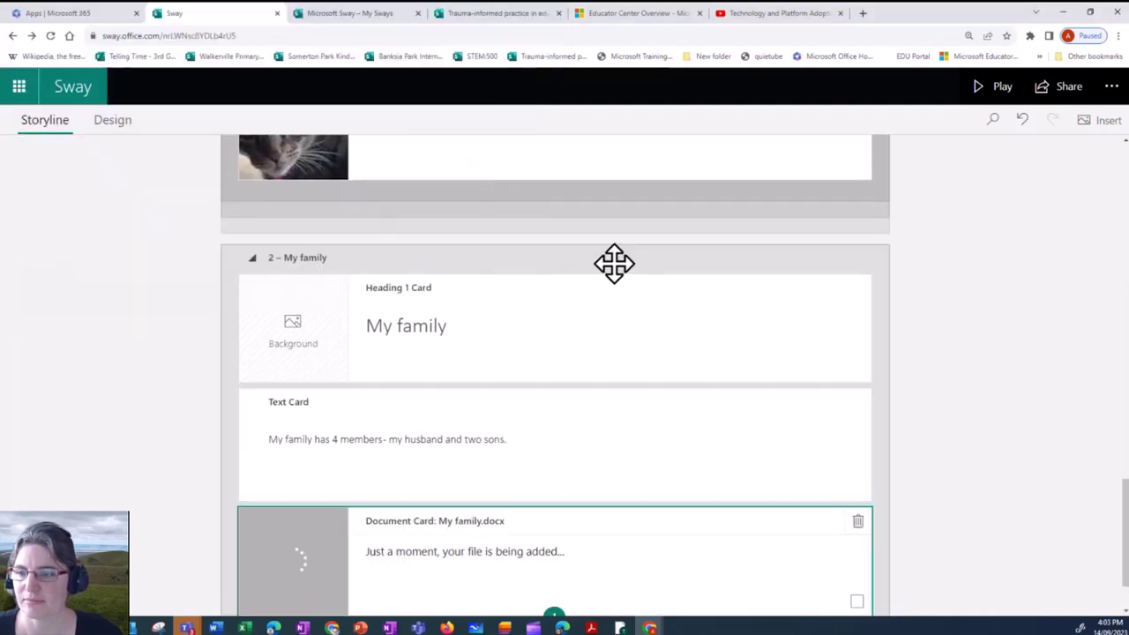
Set the family table image card in section 3 to the middle emphasis size.
scroll(999, 298, "down", 1)
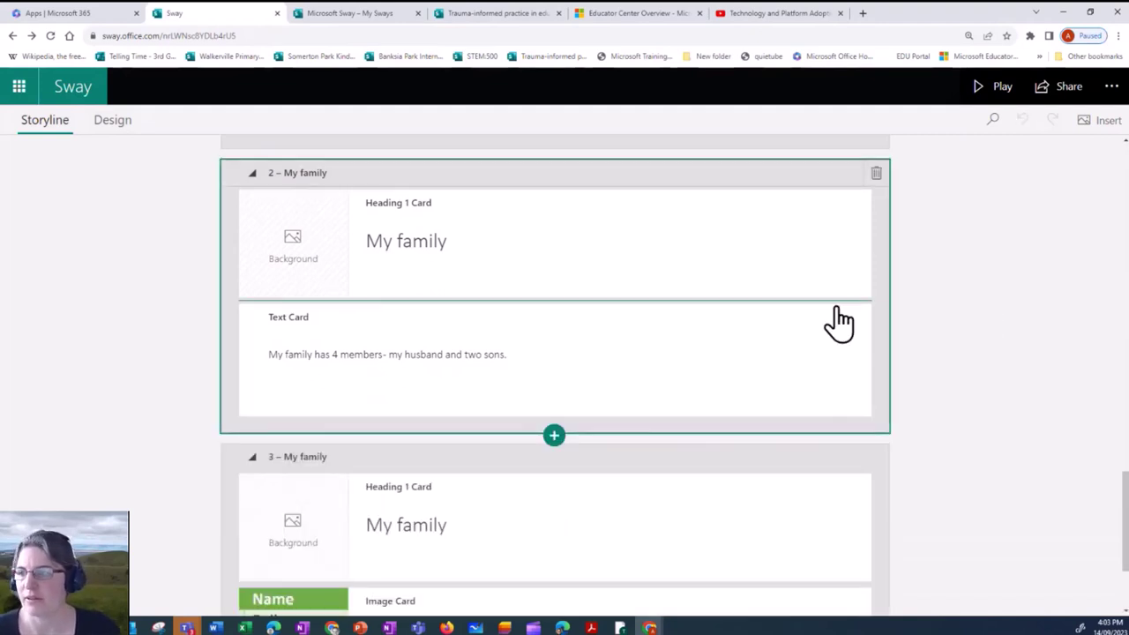
scroll(1058, 397, "down", 2)
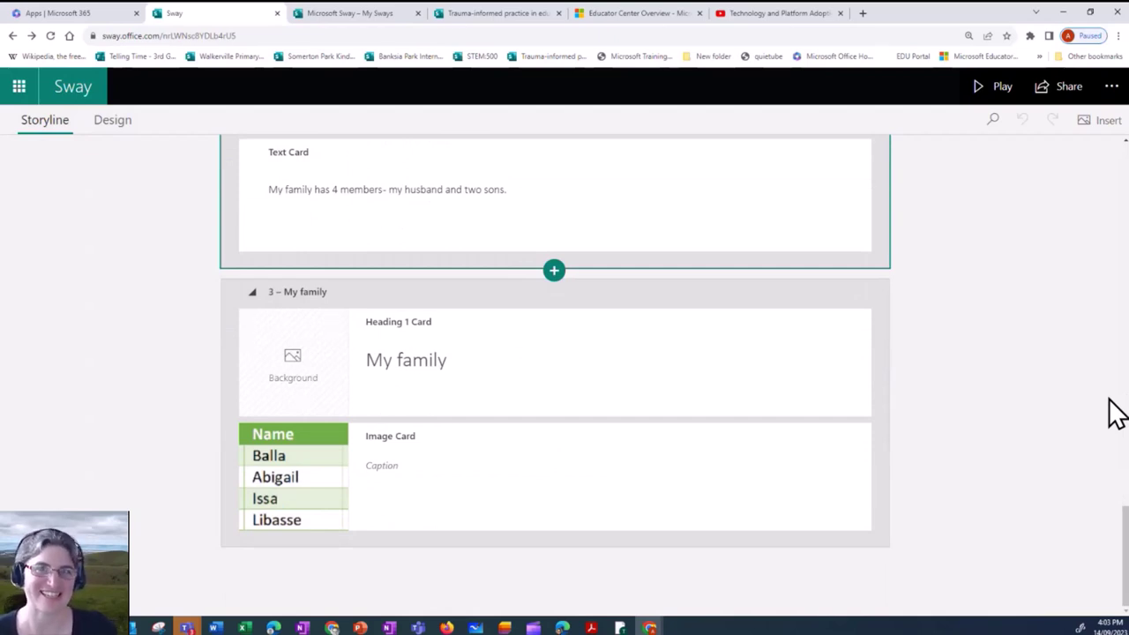
left_click(315, 481)
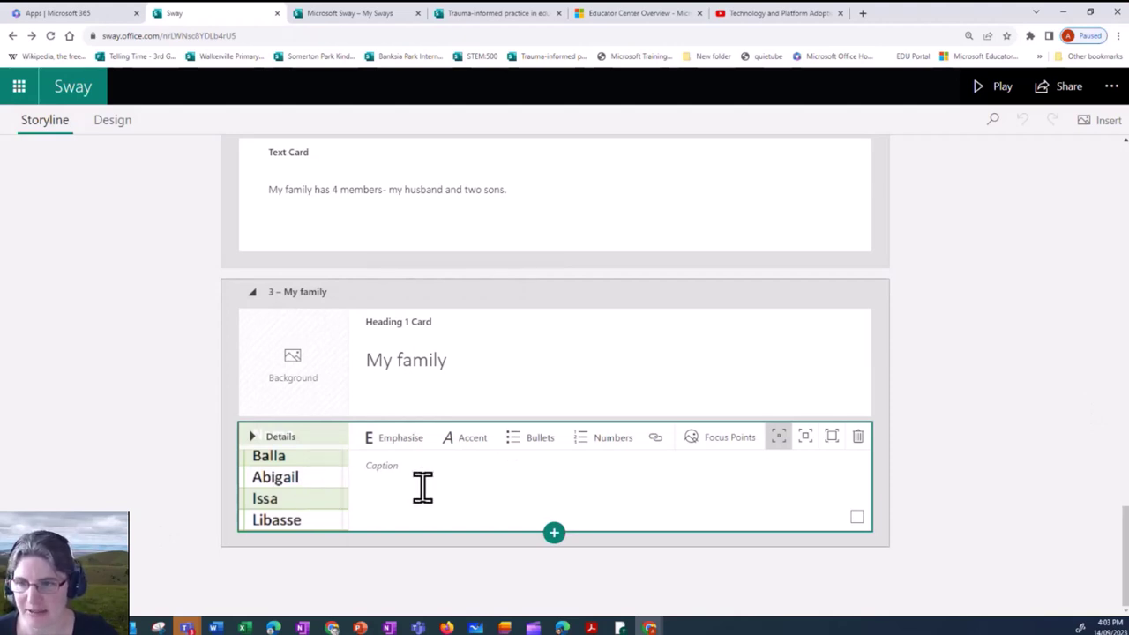
left_click(805, 441)
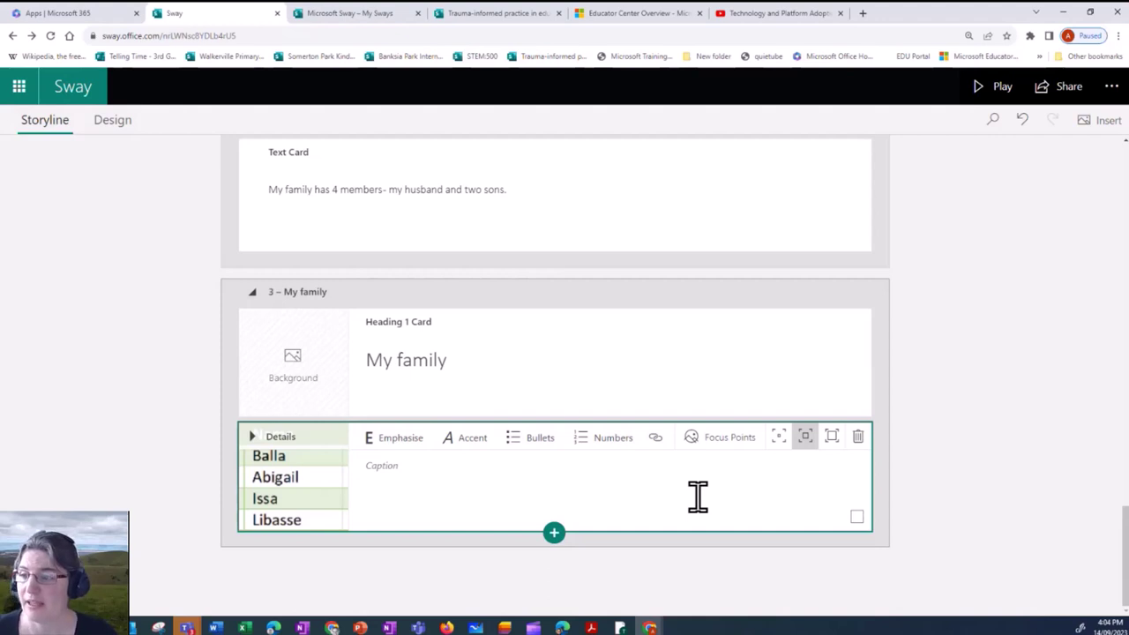
Set the family table image's focus points so the entire image is important.
left_click(727, 451)
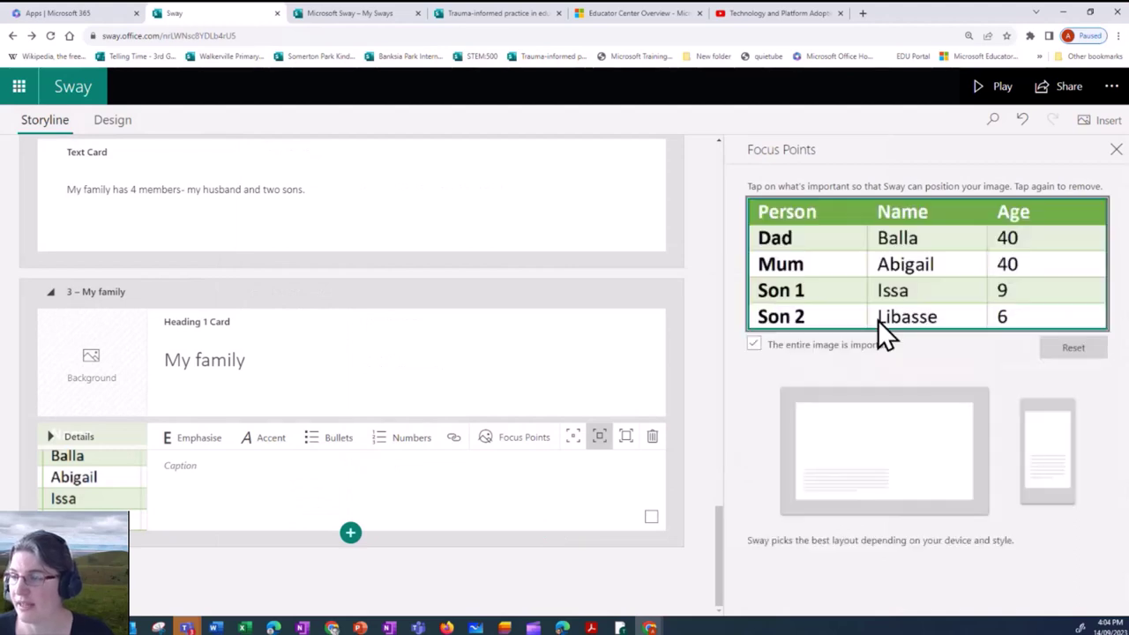
left_click(752, 346)
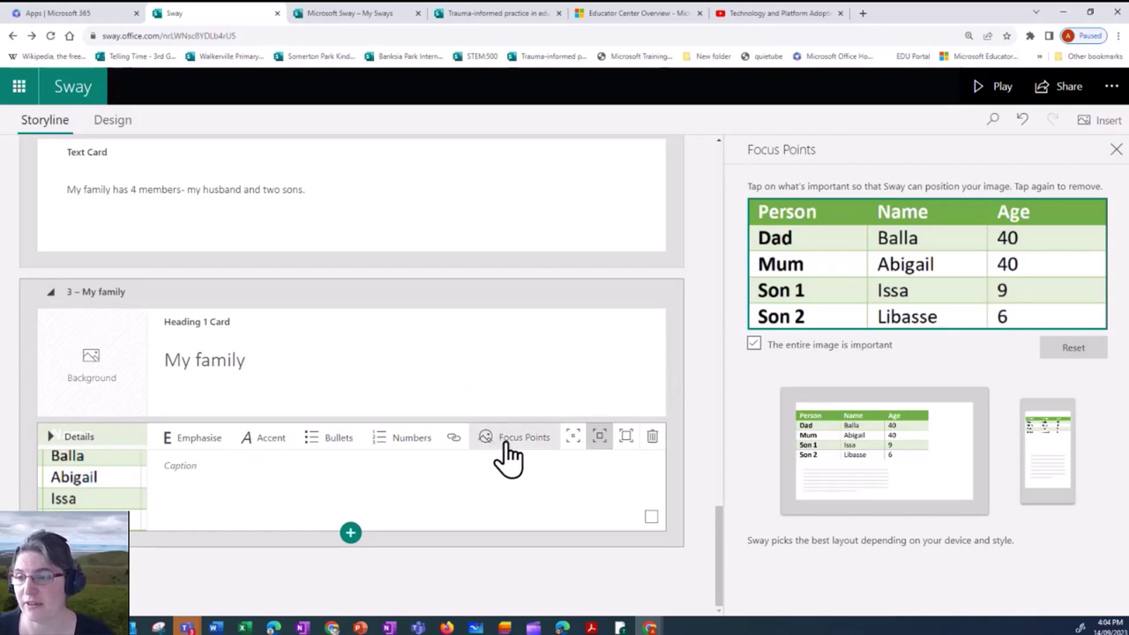
left_click(1117, 152)
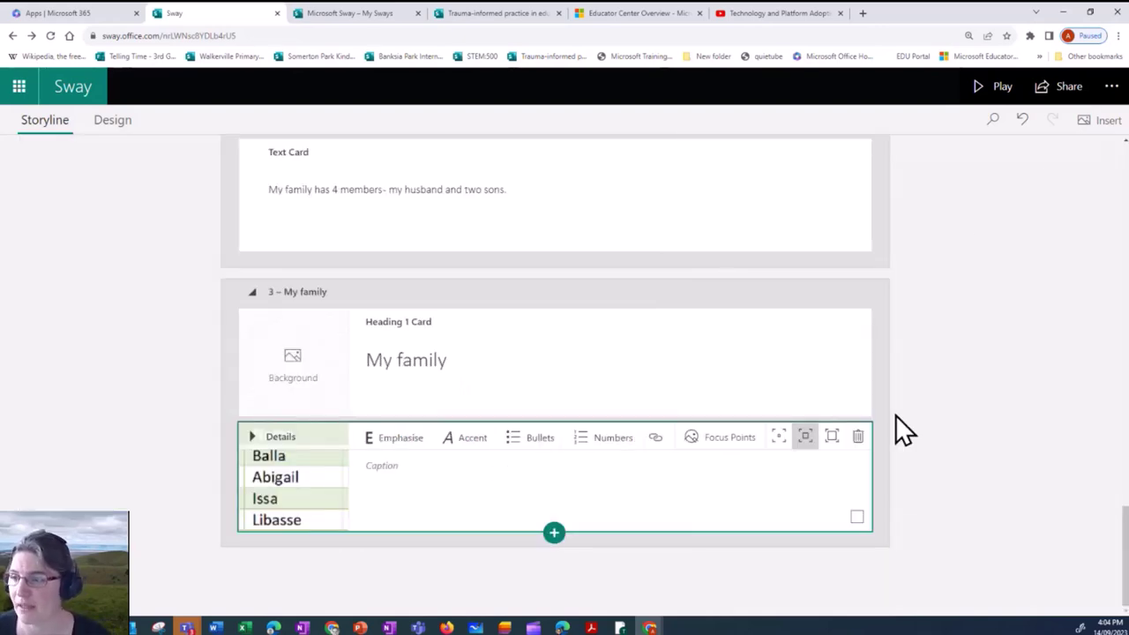
Preview the Sway and flip through the wild-animal photo stack.
left_click(976, 88)
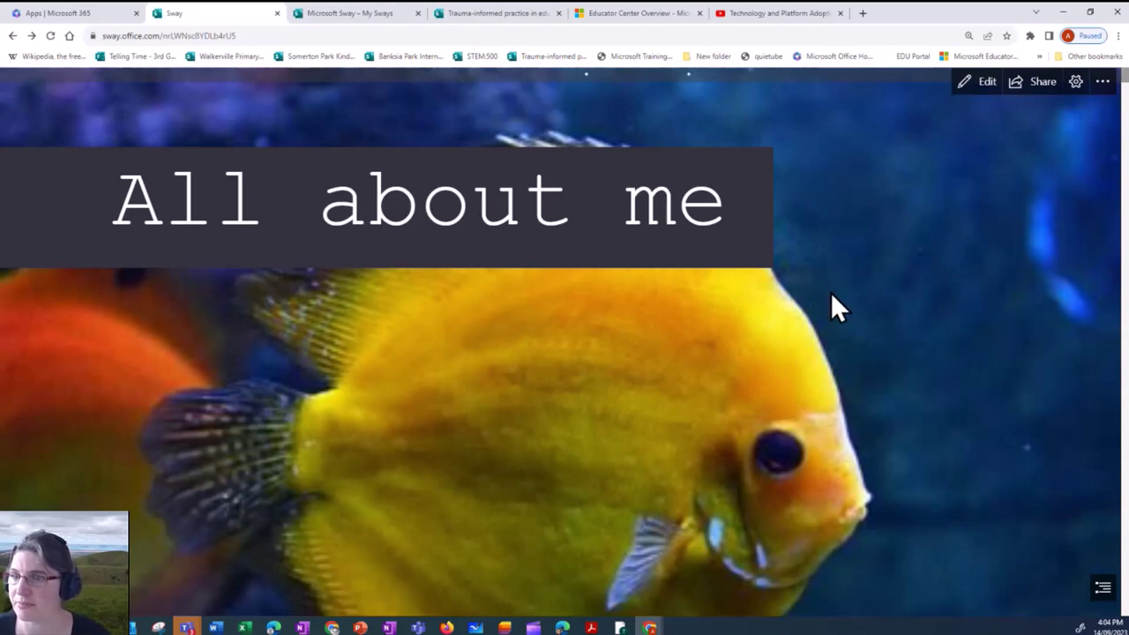
scroll(864, 309, "down", 5)
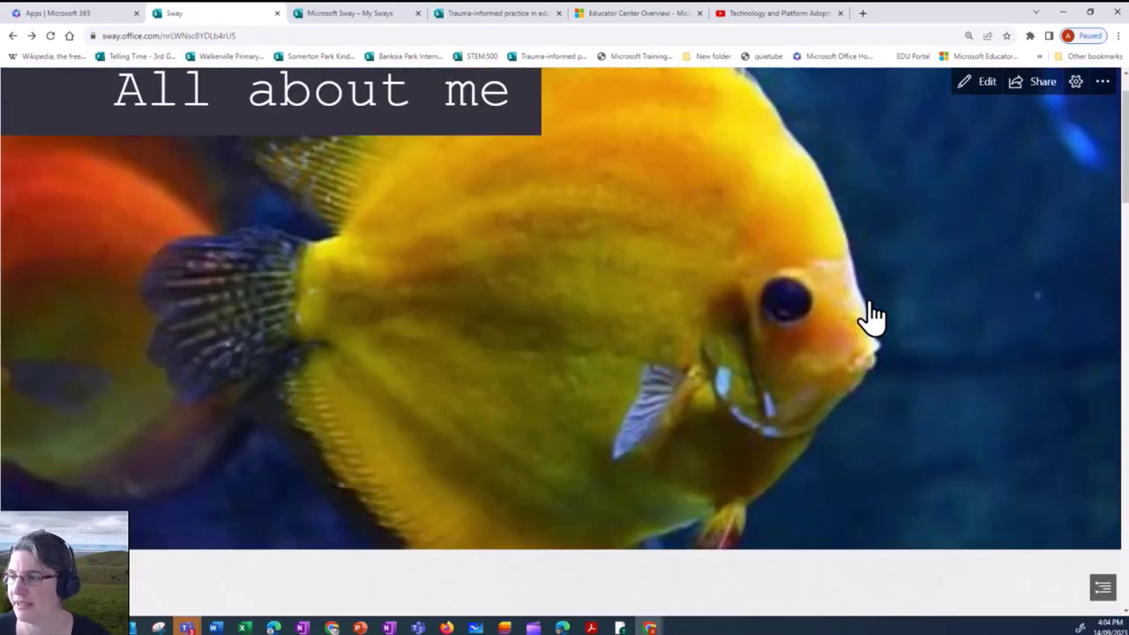
scroll(871, 318, "down", 5)
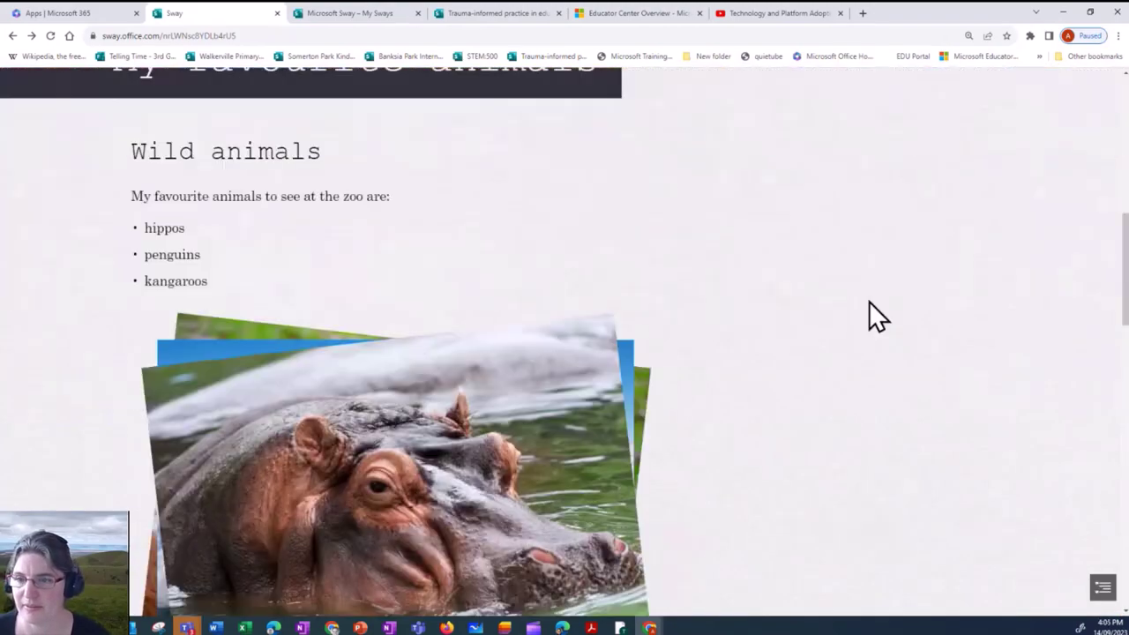
scroll(869, 318, "down", 3)
left_click(584, 343)
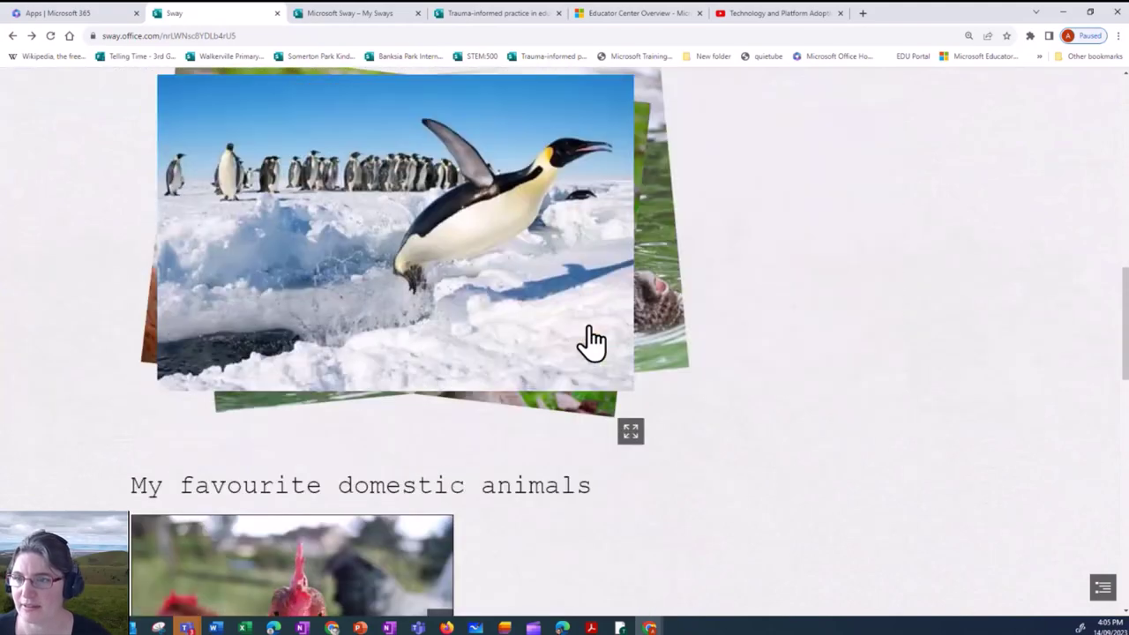
left_click(521, 347)
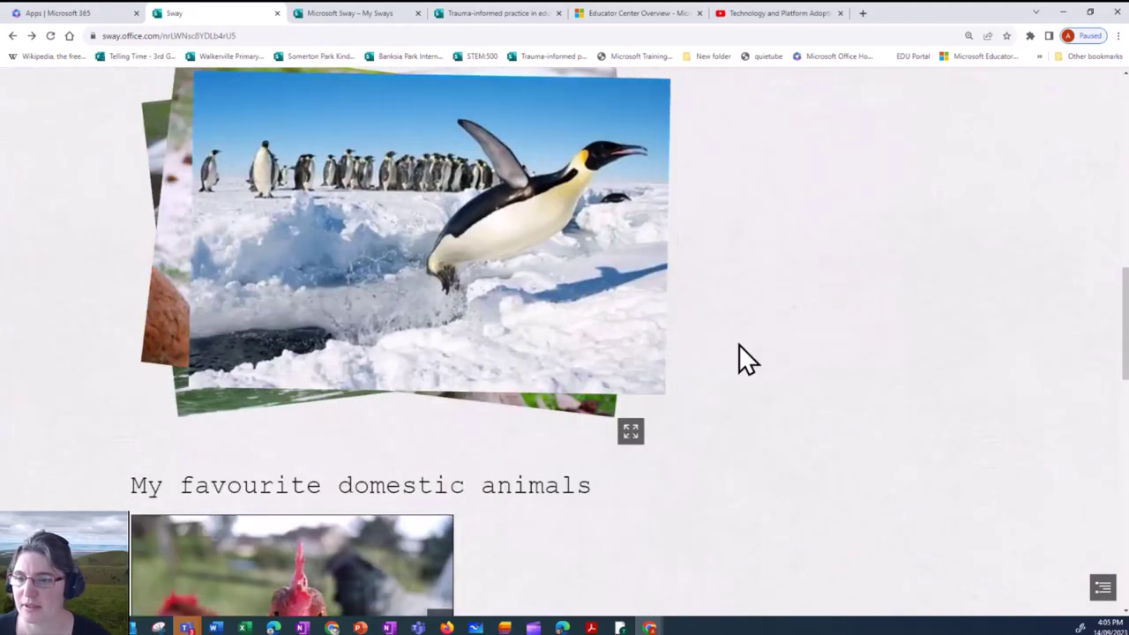
Advance the domestic animals slideshow, check the uncropped family table, and return to editing.
scroll(783, 343, "down", 1)
scroll(785, 348, "down", 3)
left_click(443, 299)
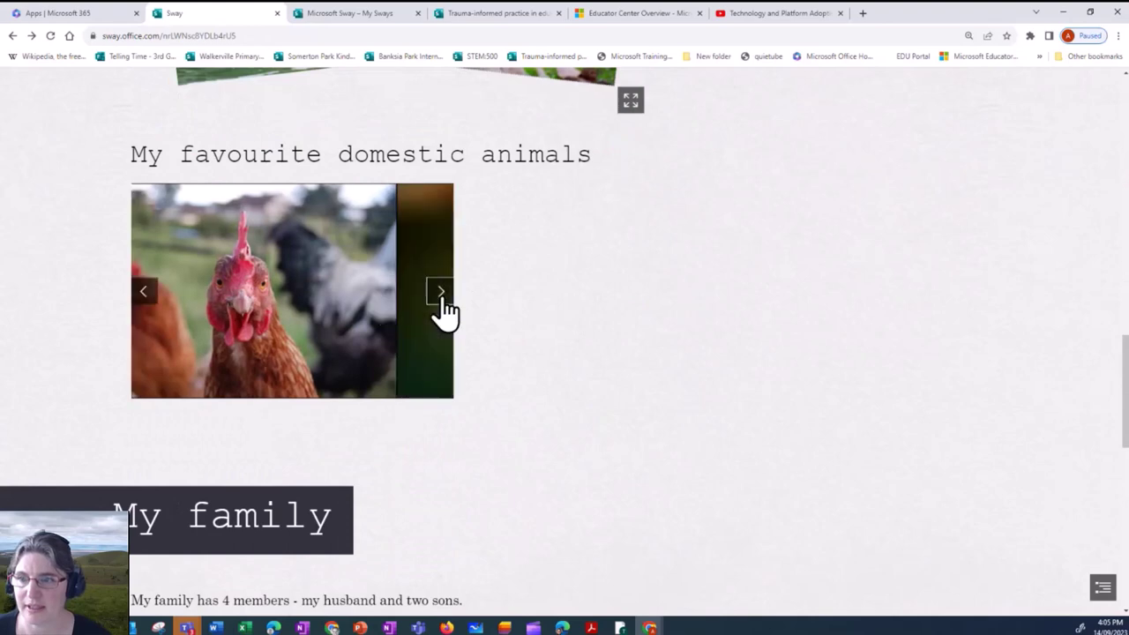
left_click(441, 293)
scroll(708, 326, "down", 4)
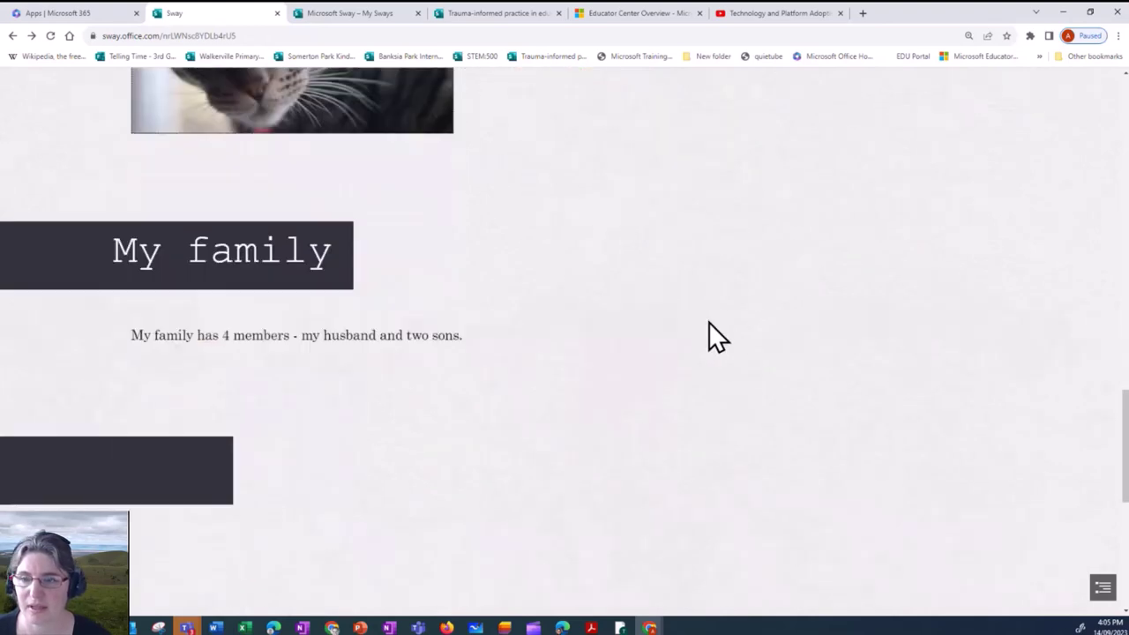
scroll(708, 320, "down", 1)
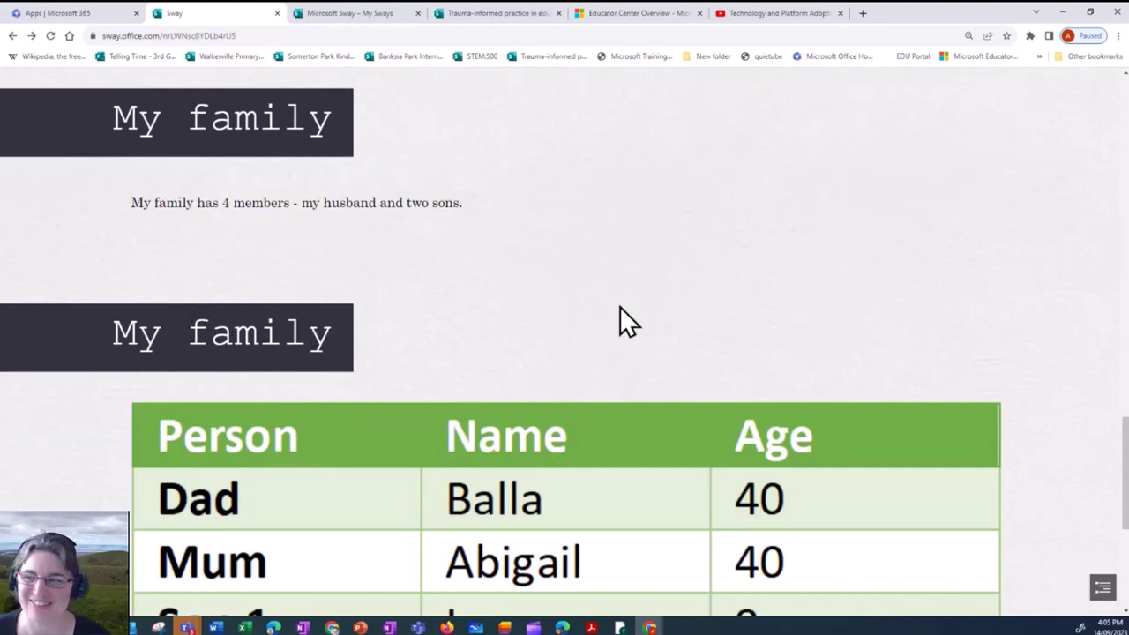
scroll(643, 300, "down", 3)
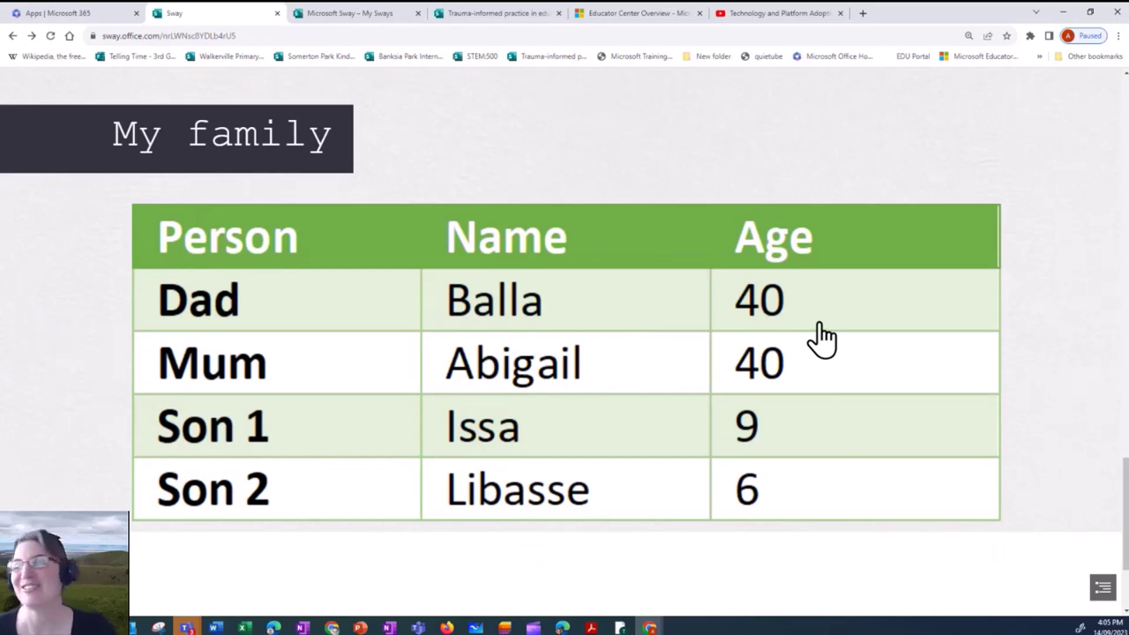
scroll(962, 264, "up", 6)
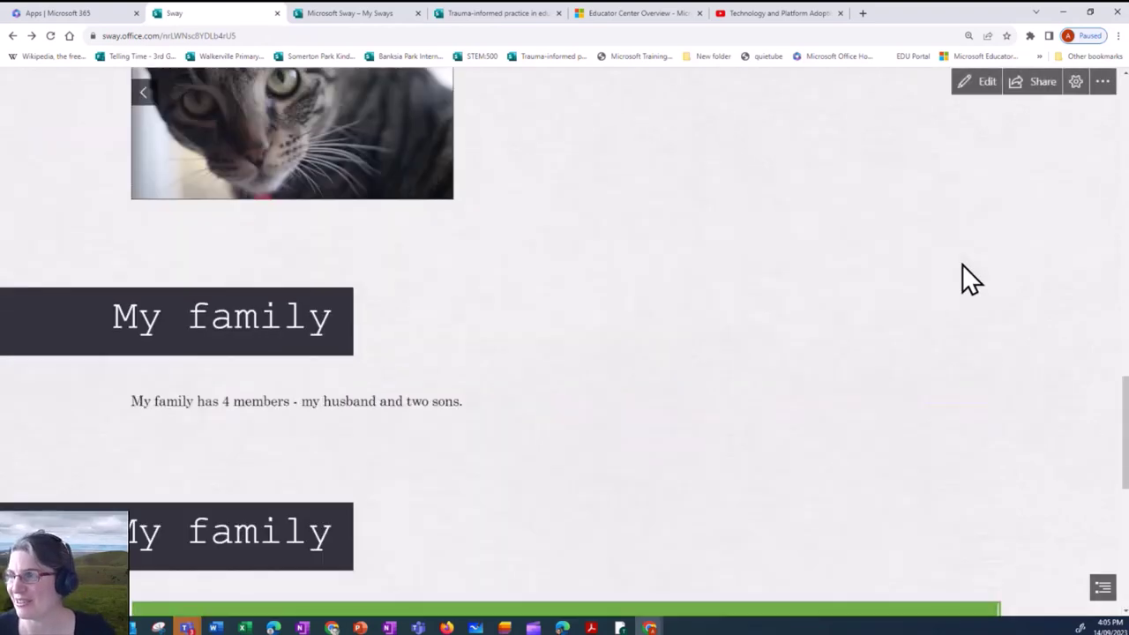
left_click(980, 83)
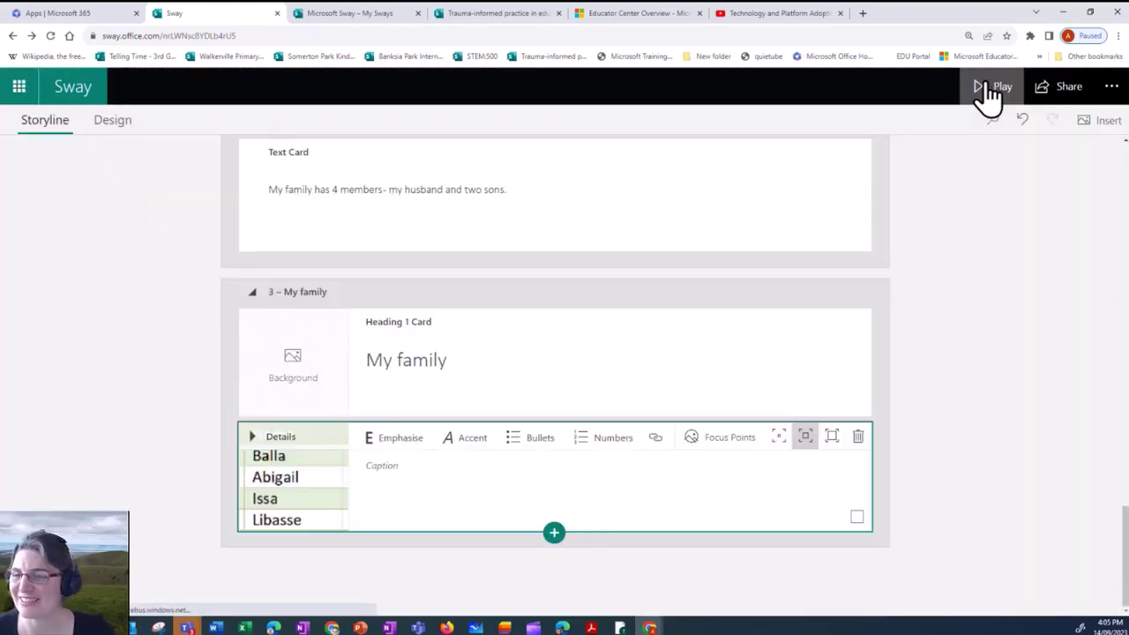
Give the table card Subtle emphasis, delete the duplicate My family heading, and play the Sway.
left_click(779, 438)
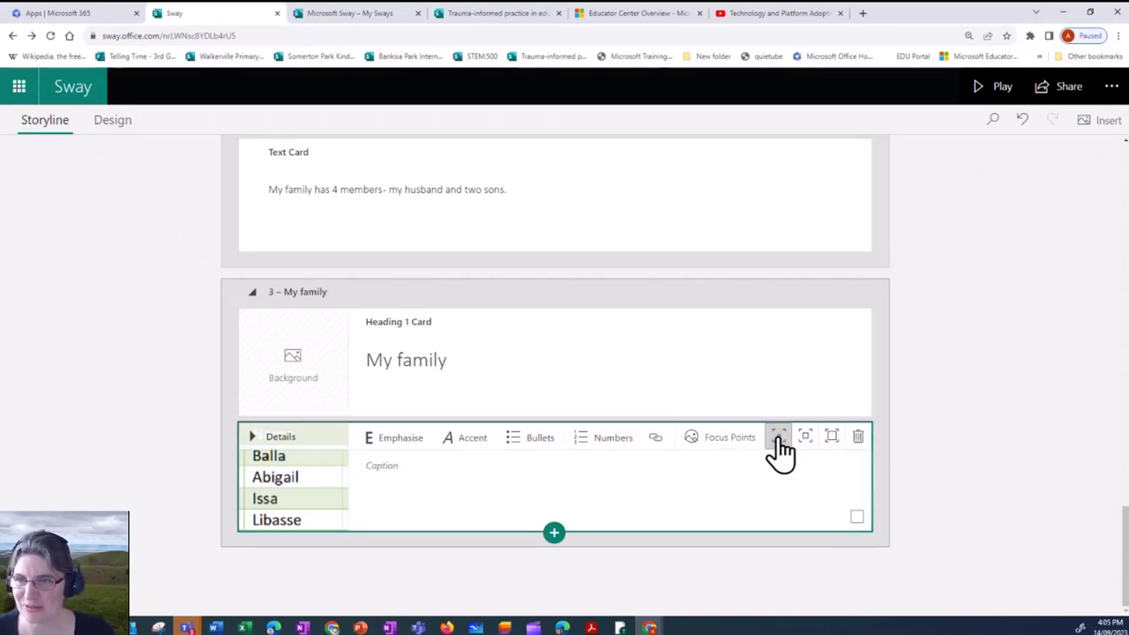
left_click(434, 316)
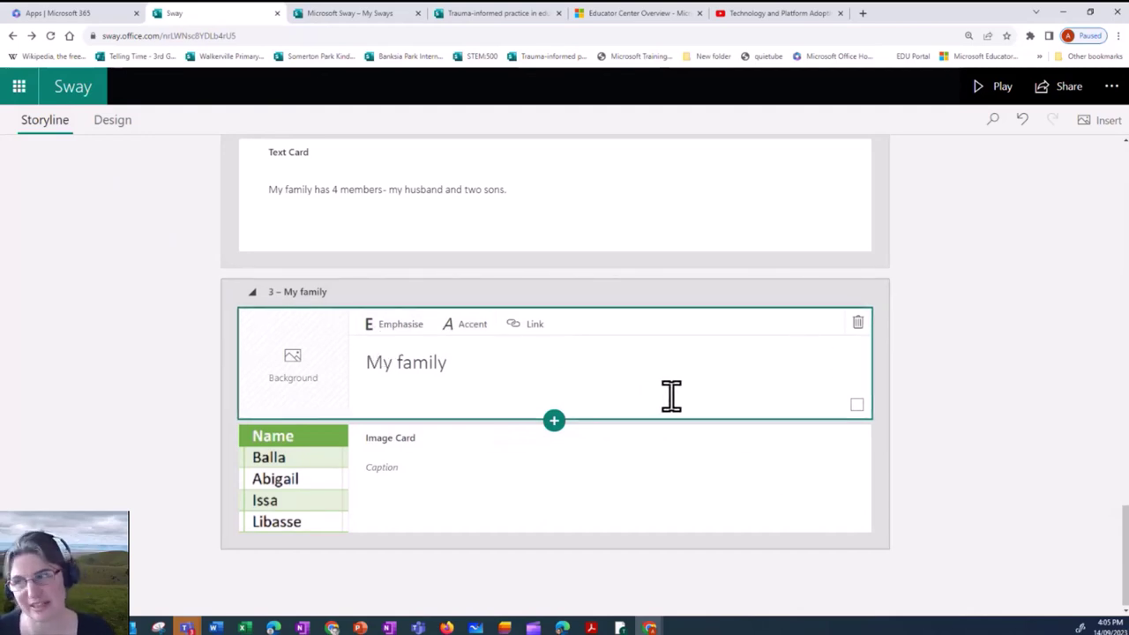
left_click(858, 323)
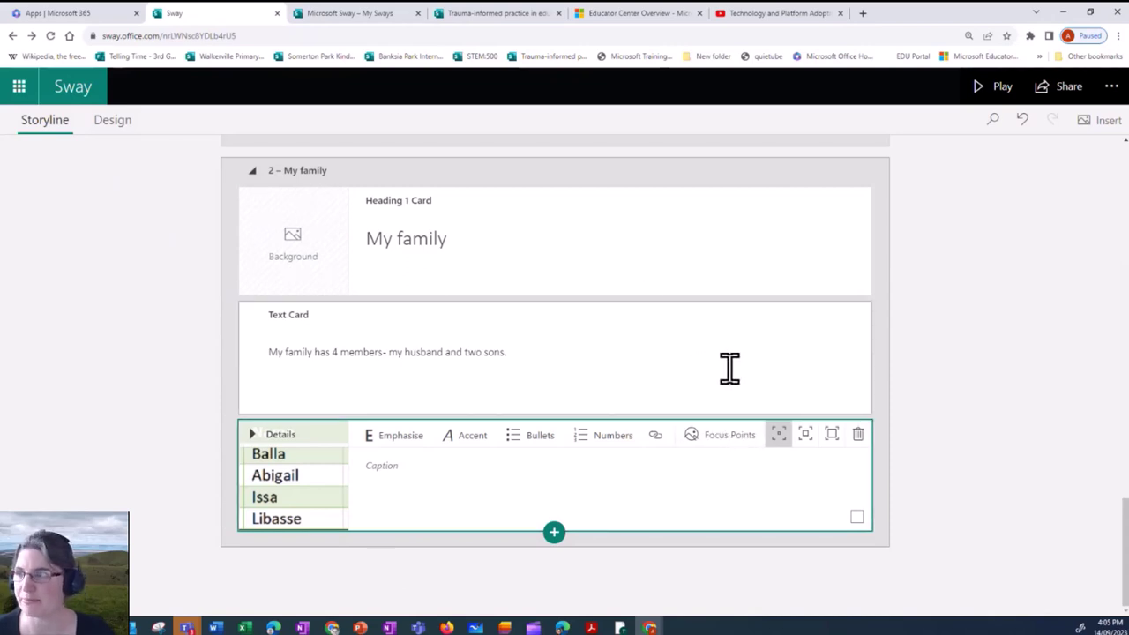
left_click(979, 103)
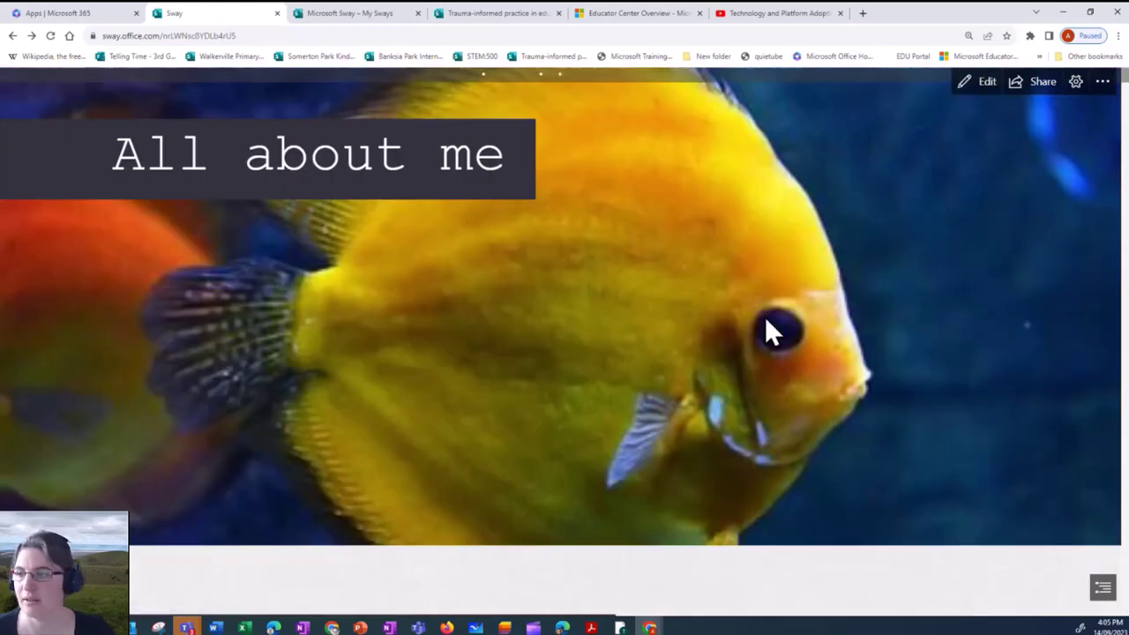
Confirm in the preview that the table sits under My family, then add a card below it.
scroll(765, 322, "down", 5)
scroll(752, 322, "down", 10)
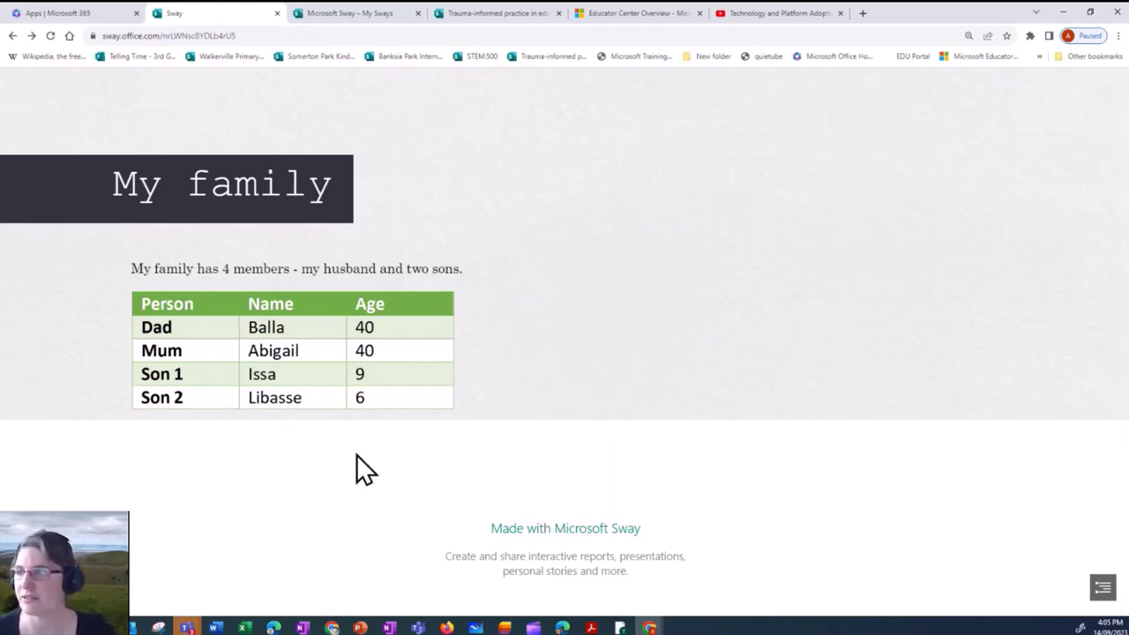
scroll(605, 401, "up", 8)
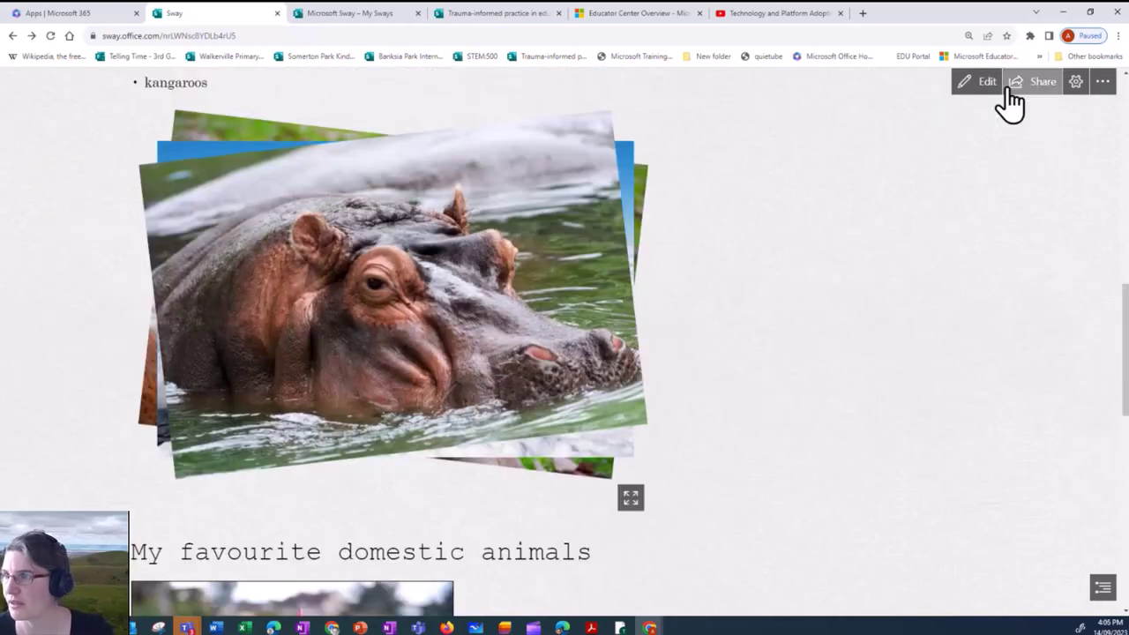
left_click(981, 89)
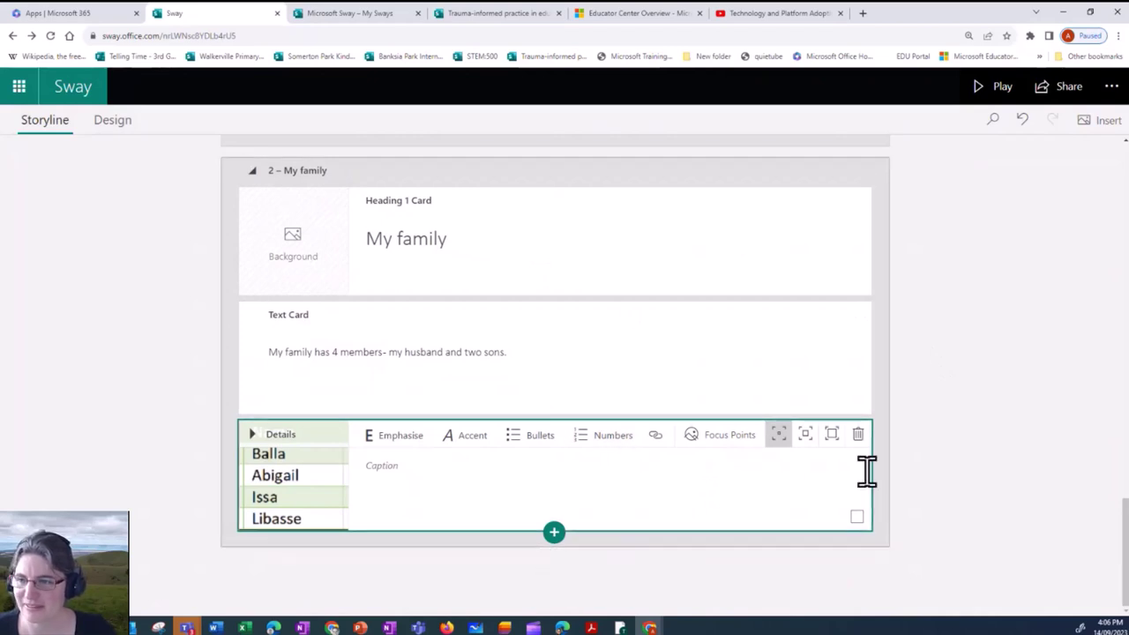
left_click(553, 536)
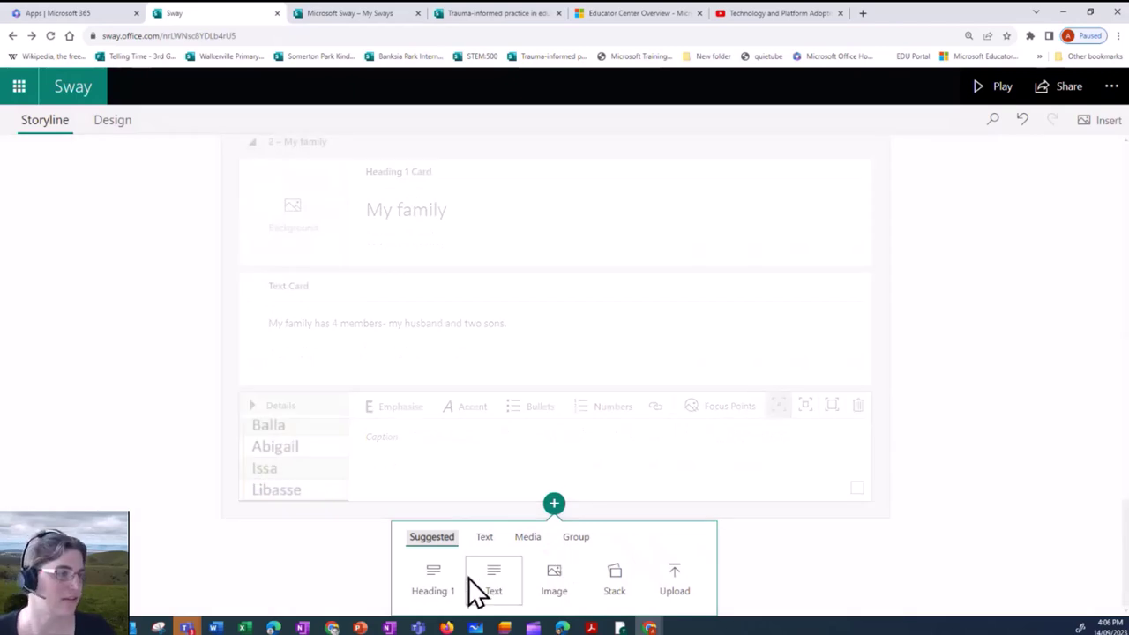
Add a Heading 1 section titled 'Things I like to do' below the family table.
left_click(426, 581)
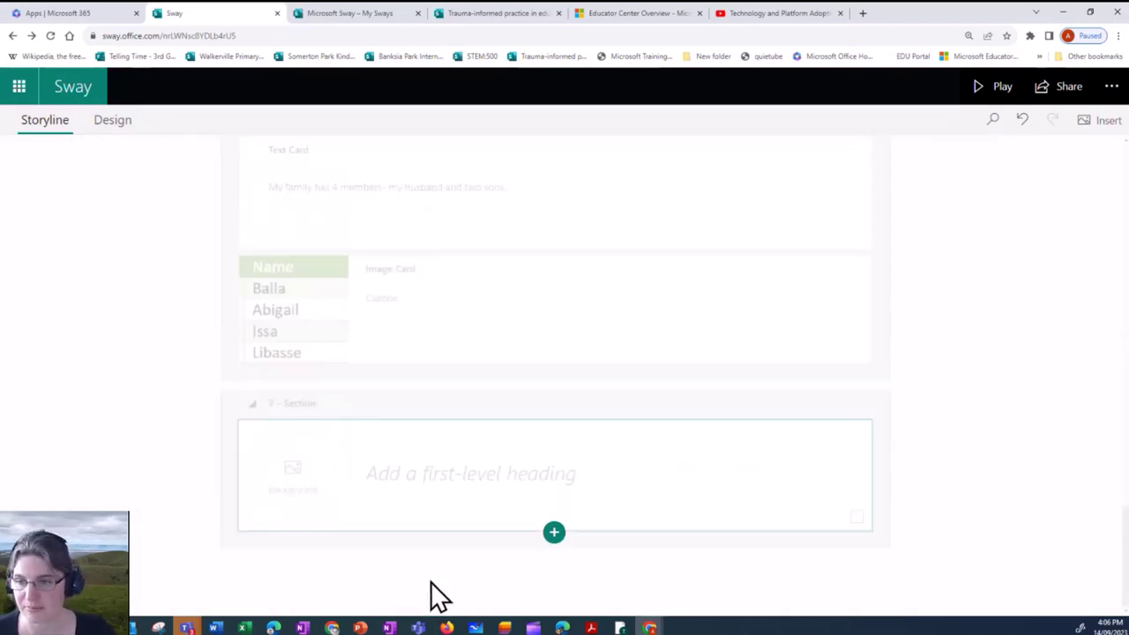
left_click(405, 481)
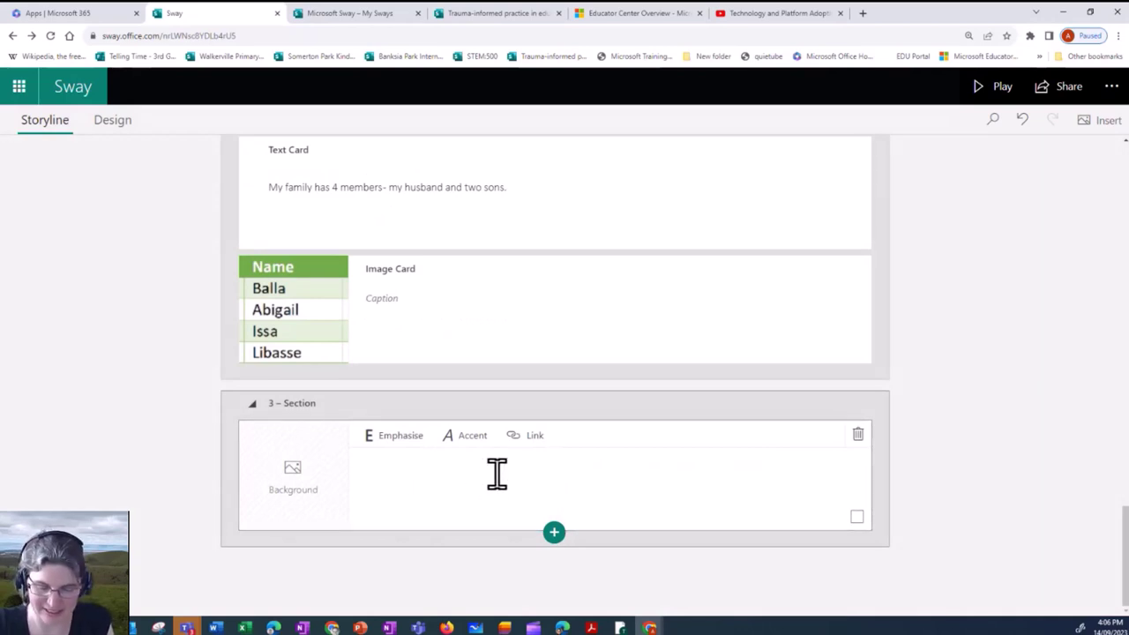
type("Thing")
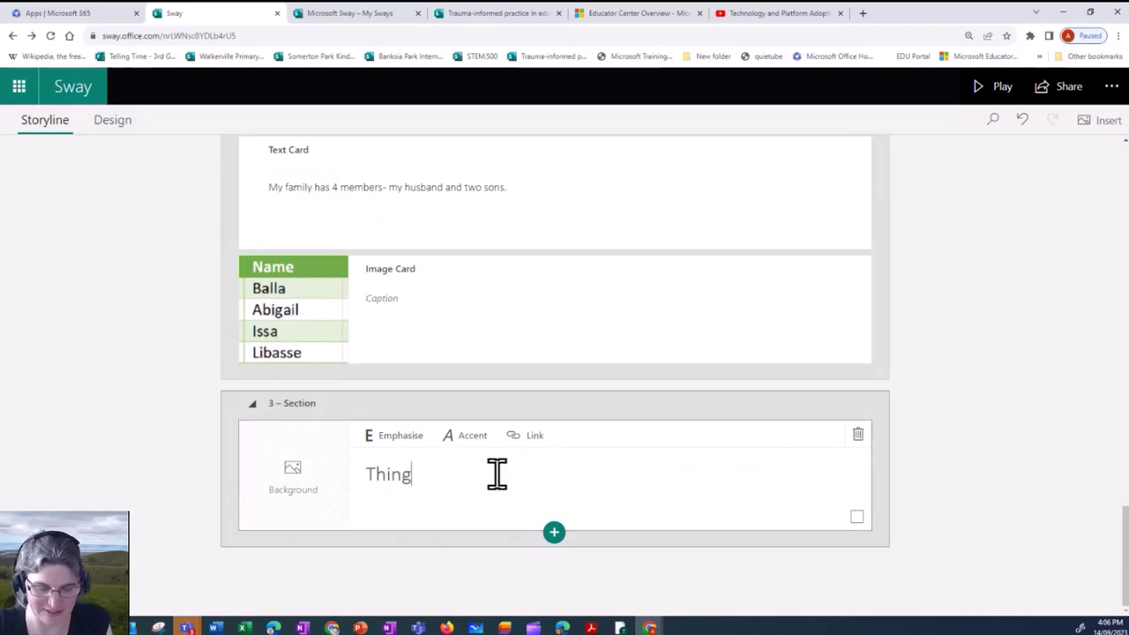
type("s I like to do")
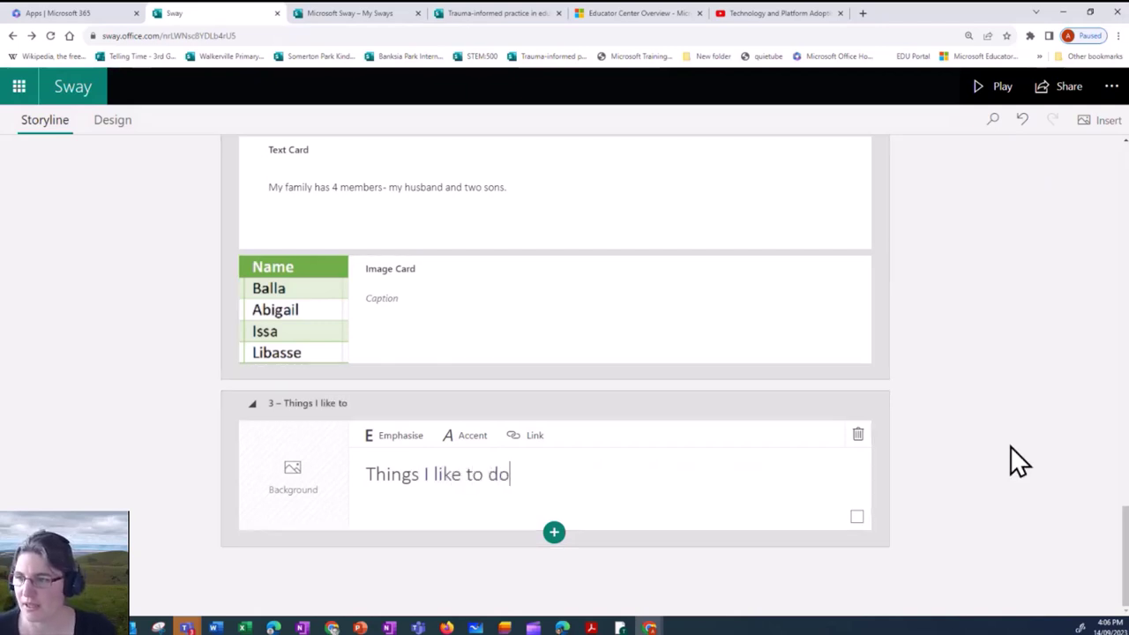
left_click(555, 534)
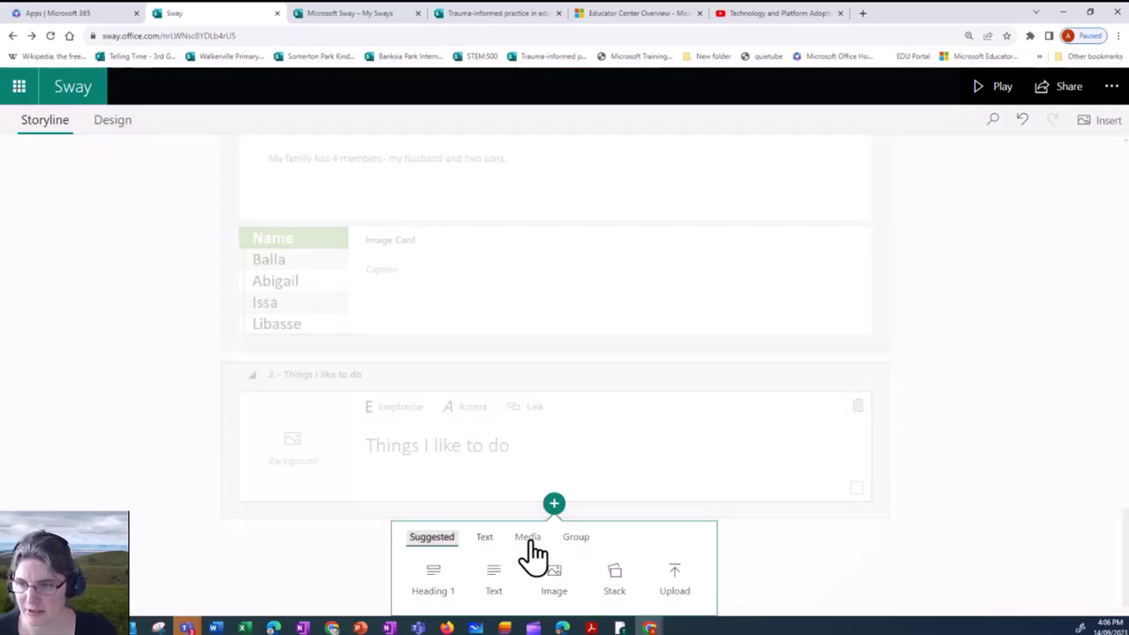
Insert an Embed card from the Media choices under the 'Things I like to do' heading.
left_click(532, 541)
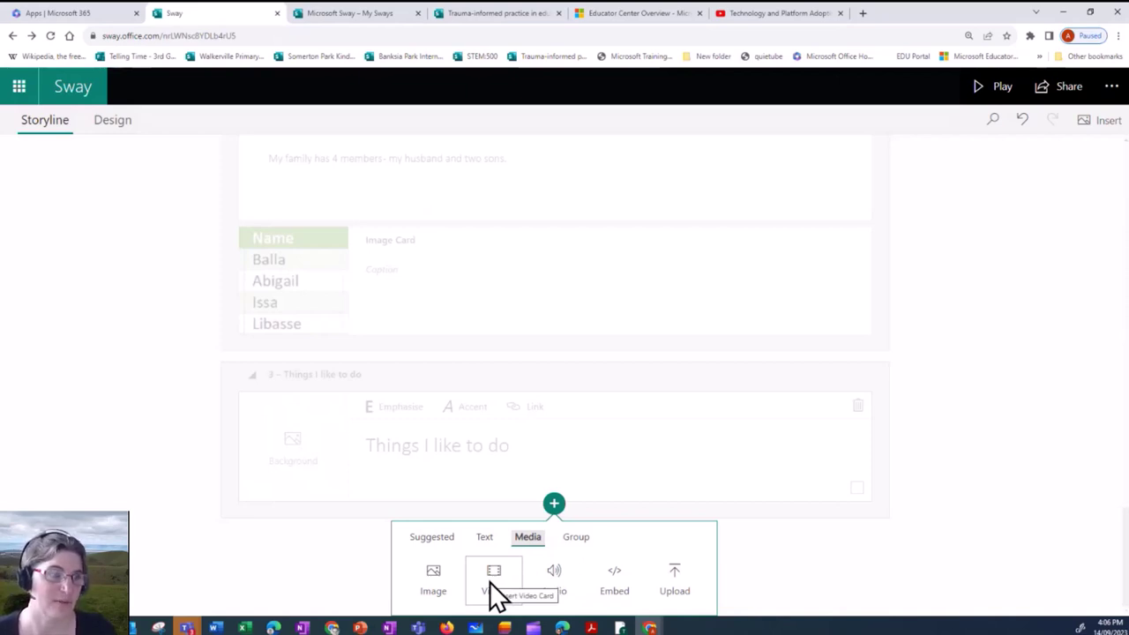
left_click(614, 590)
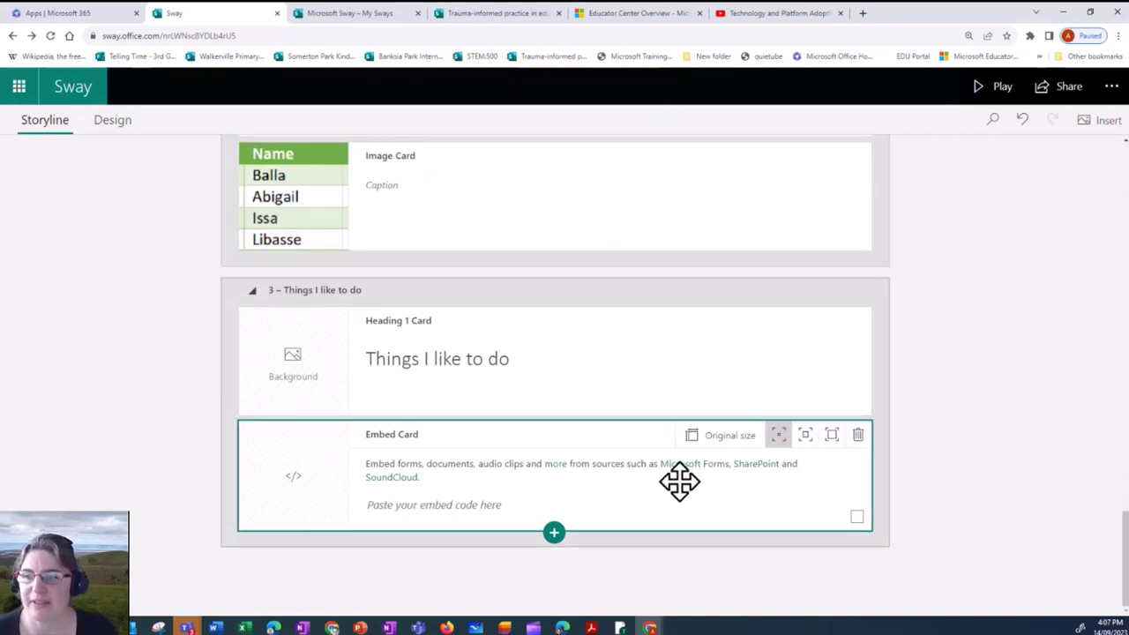
Open the channel's latest Power Automate video on updating a Planner task from email.
left_click(759, 16)
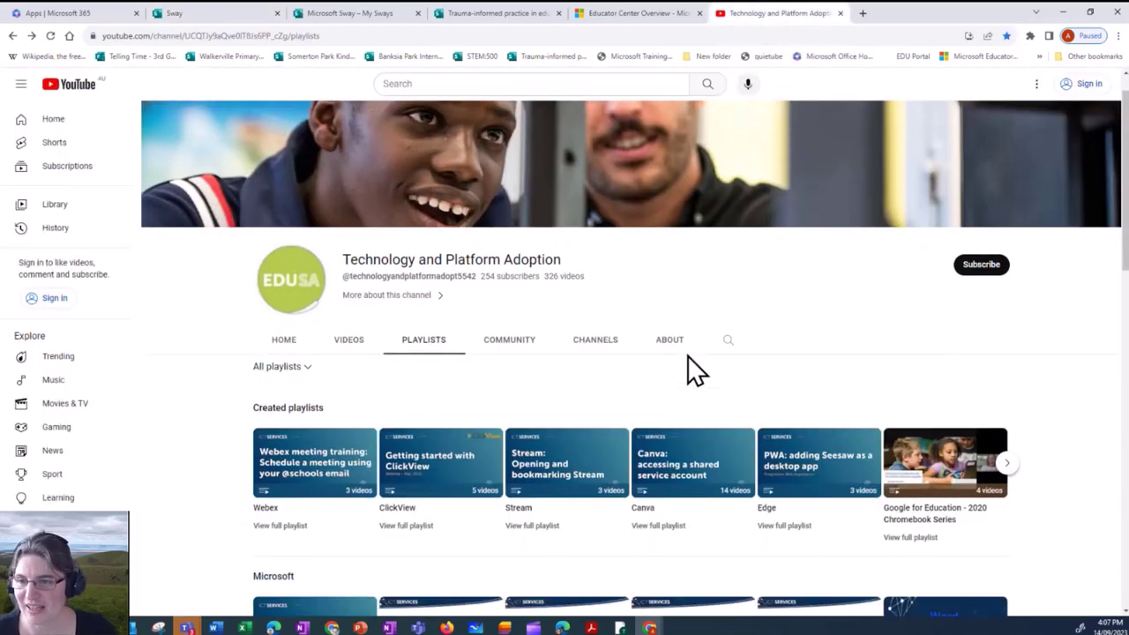
scroll(687, 355, "down", 3)
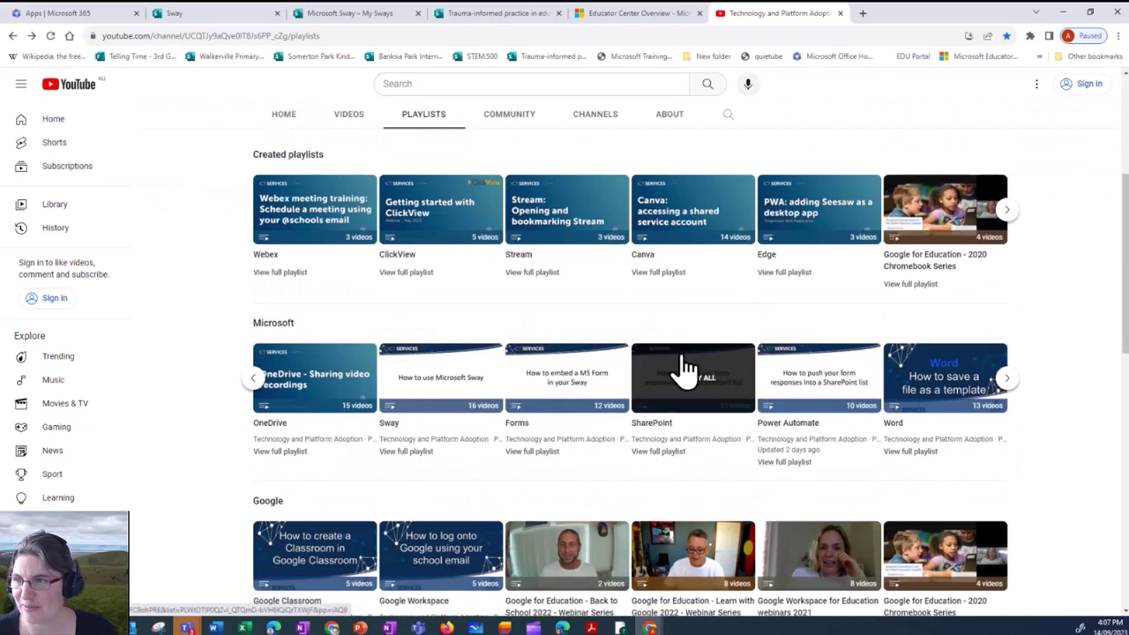
scroll(684, 356, "up", 3)
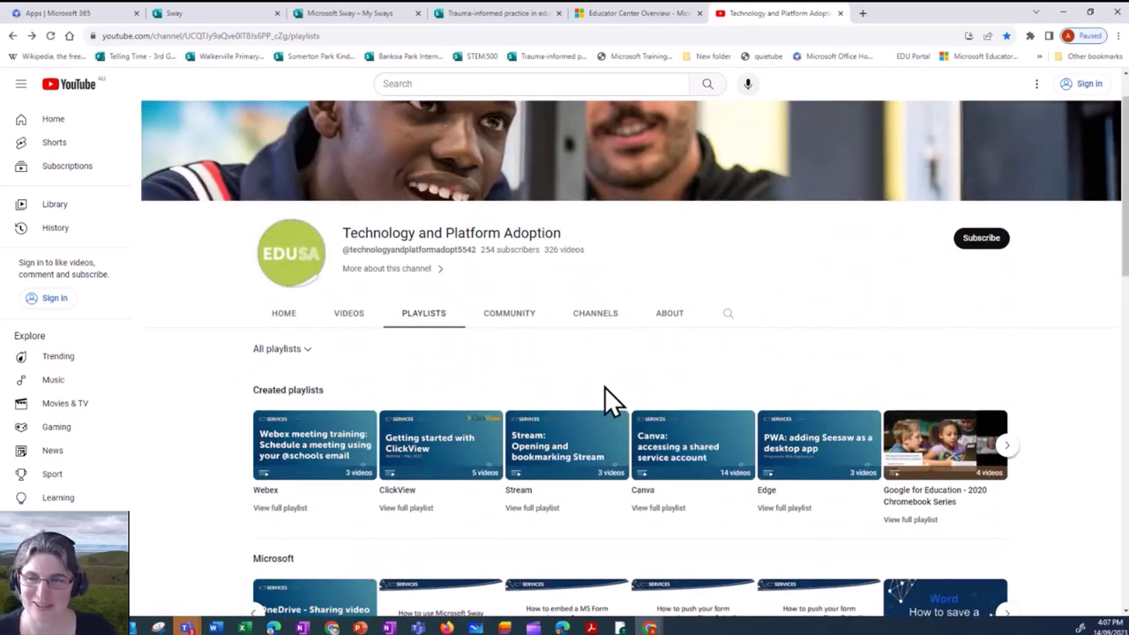
left_click(285, 316)
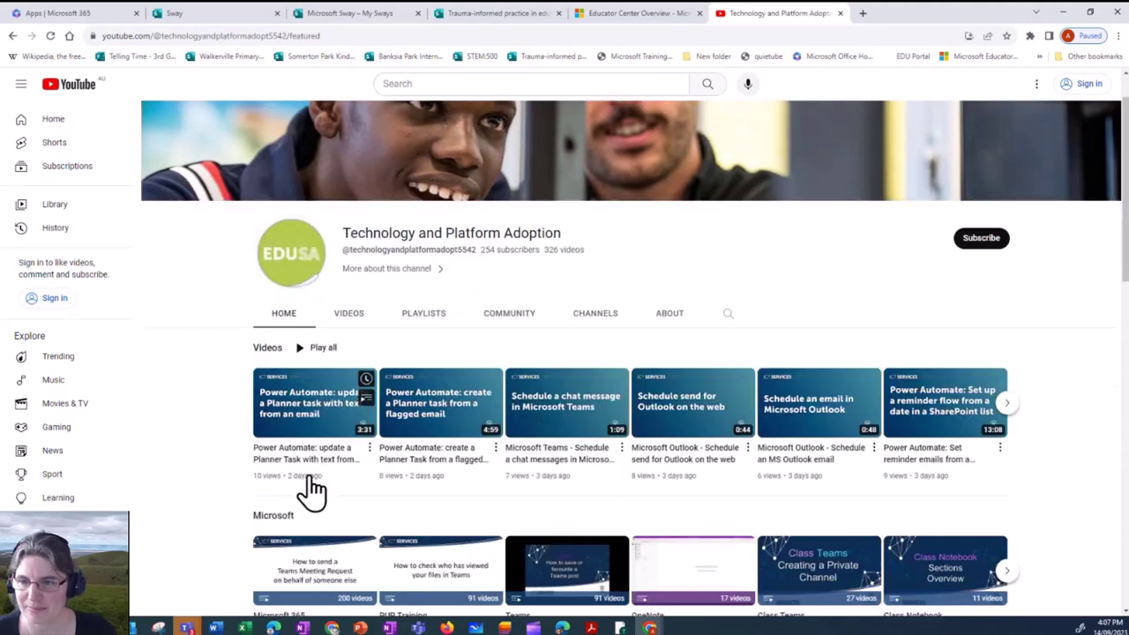
left_click(297, 462)
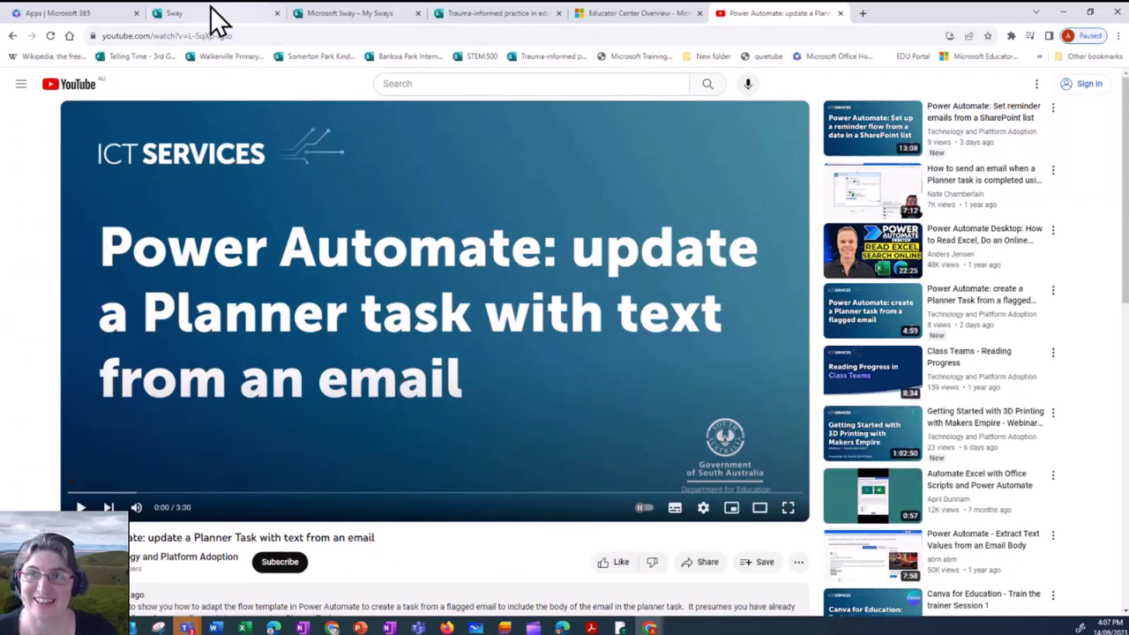
left_click(255, 35)
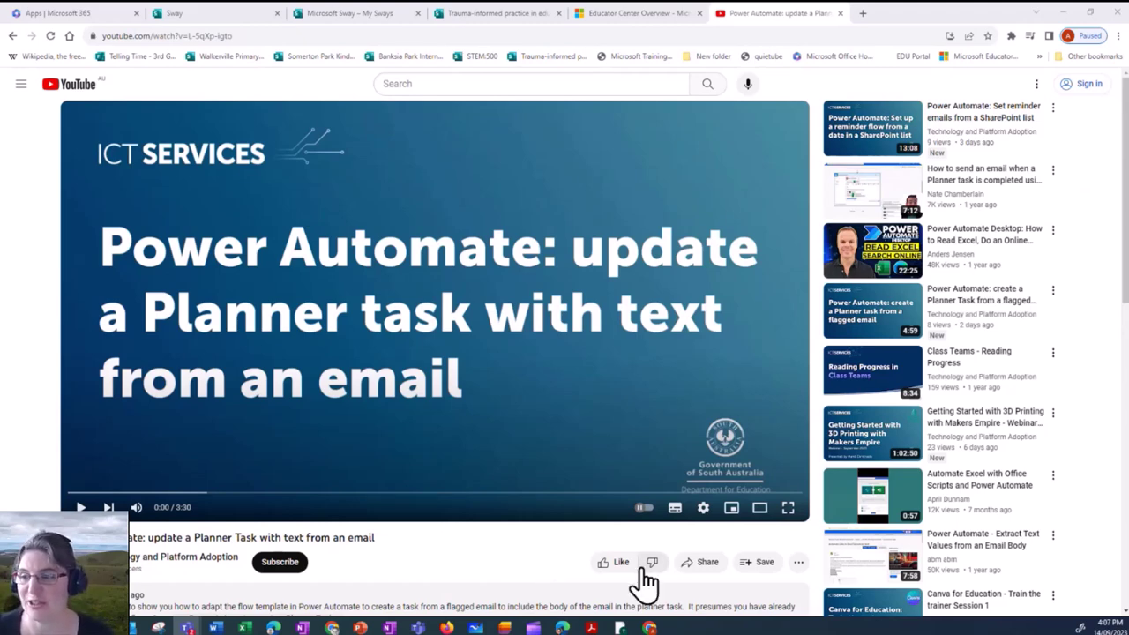
Copy the video's embed code via Share > Embed and switch back to the Sway tab.
left_click(693, 567)
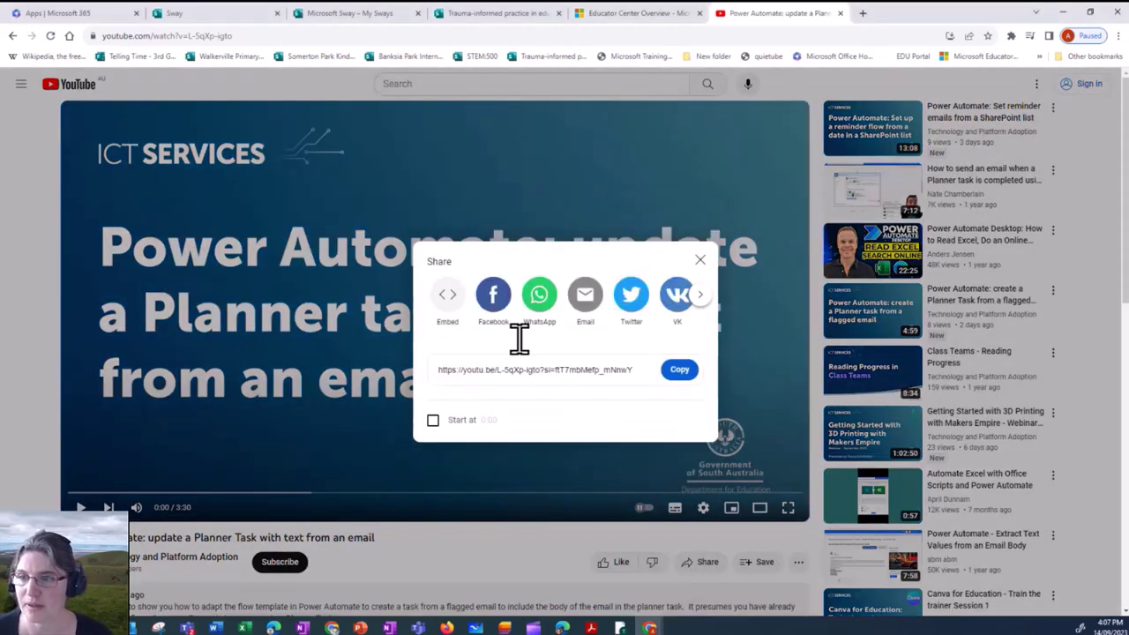
left_click(448, 300)
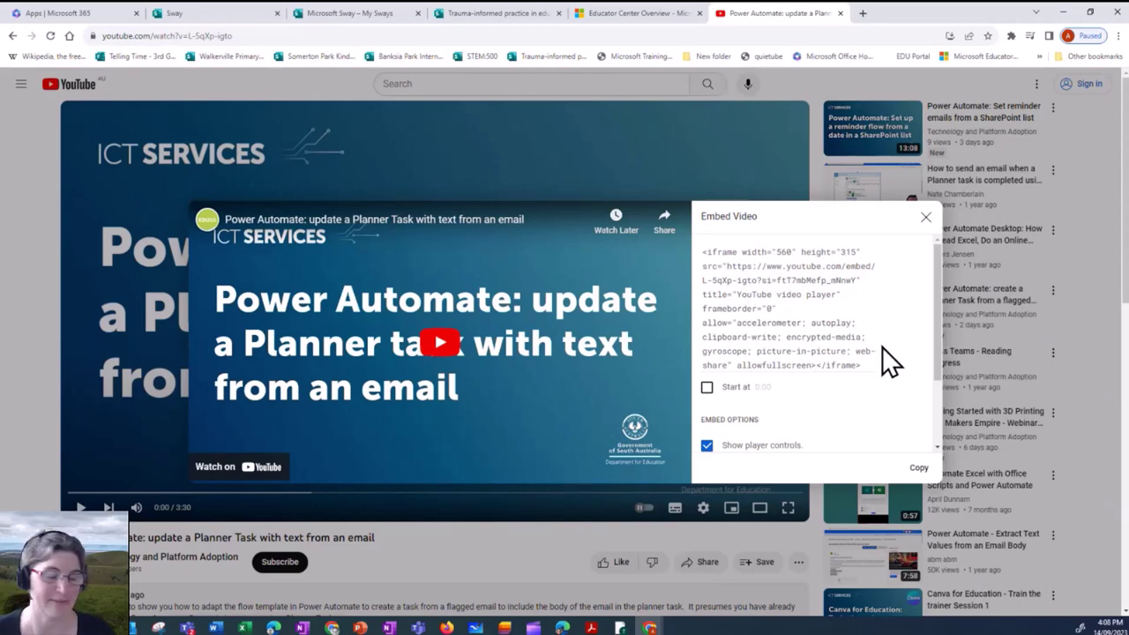
left_click(917, 472)
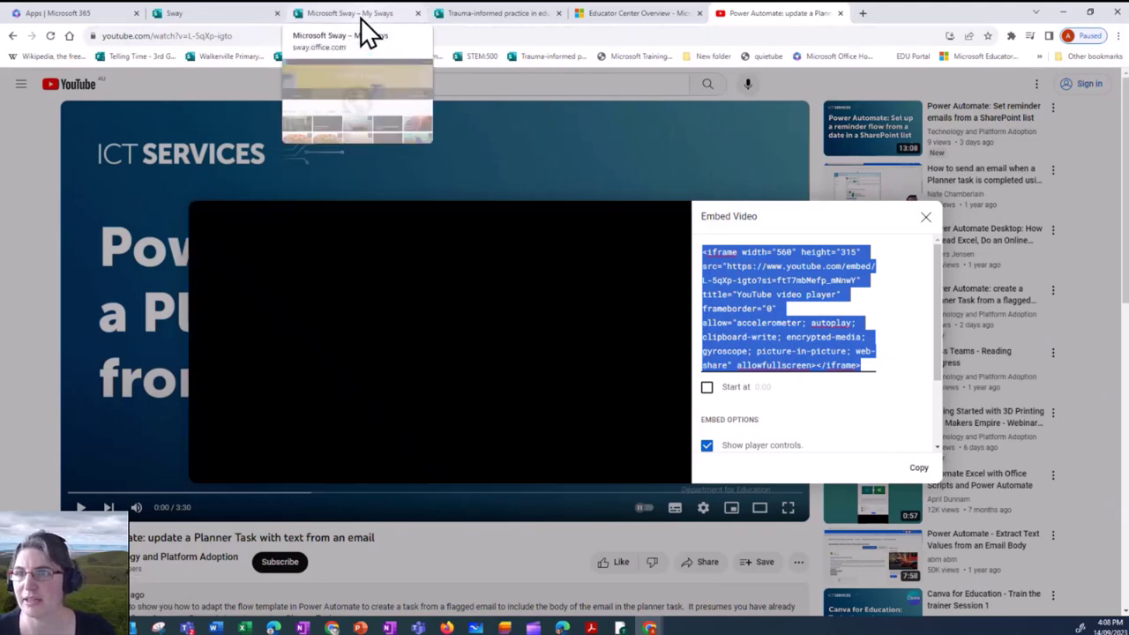
left_click(361, 20)
left_click(218, 20)
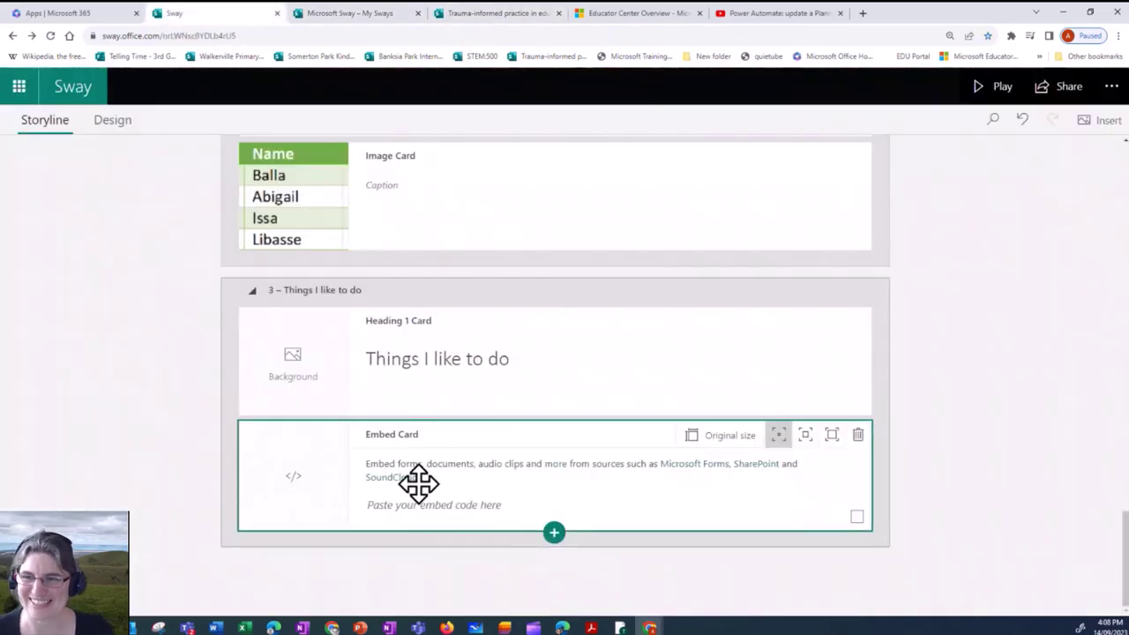
Paste the Power Automate video's embed code into the Embed card, then close YouTube's Embed window.
left_click(406, 506)
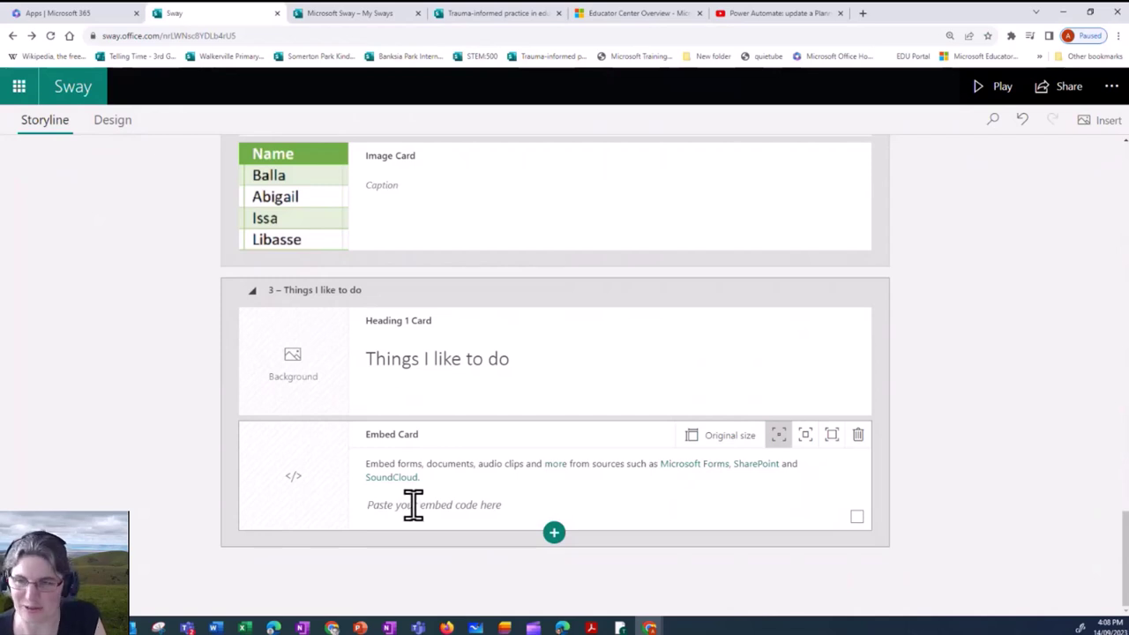
key("ctrl+v")
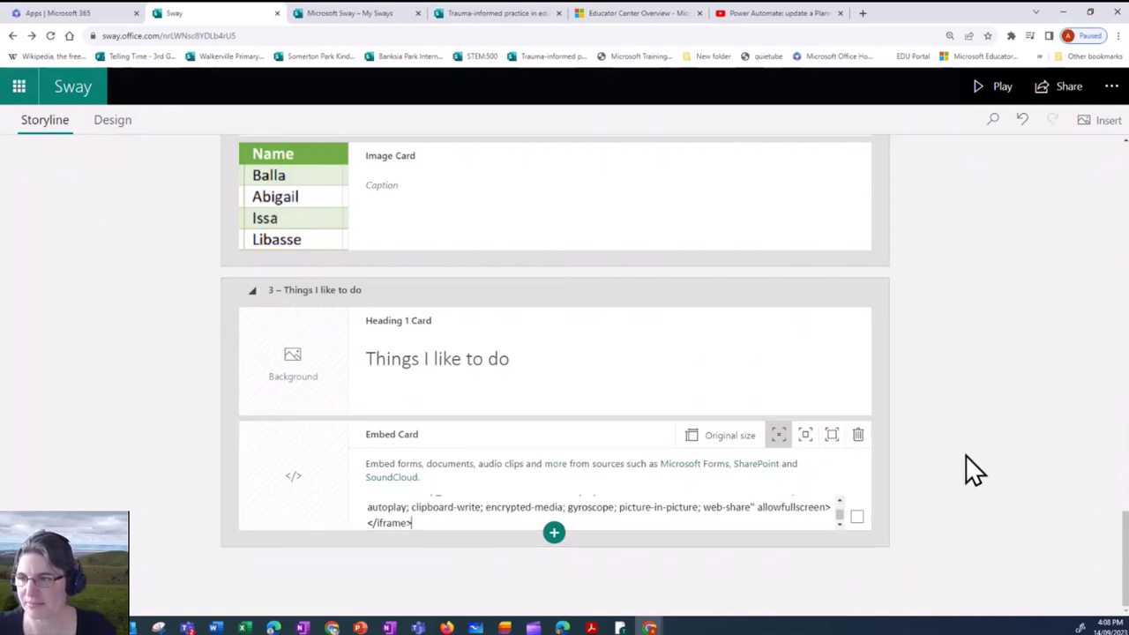
left_click(751, 571)
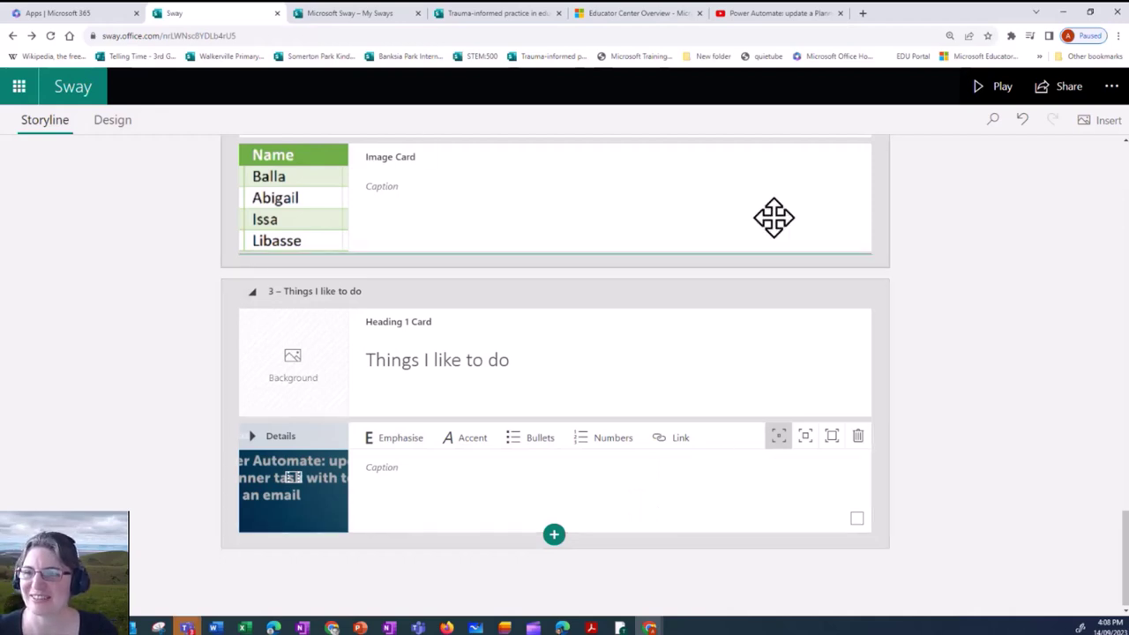
left_click(772, 15)
left_click(922, 217)
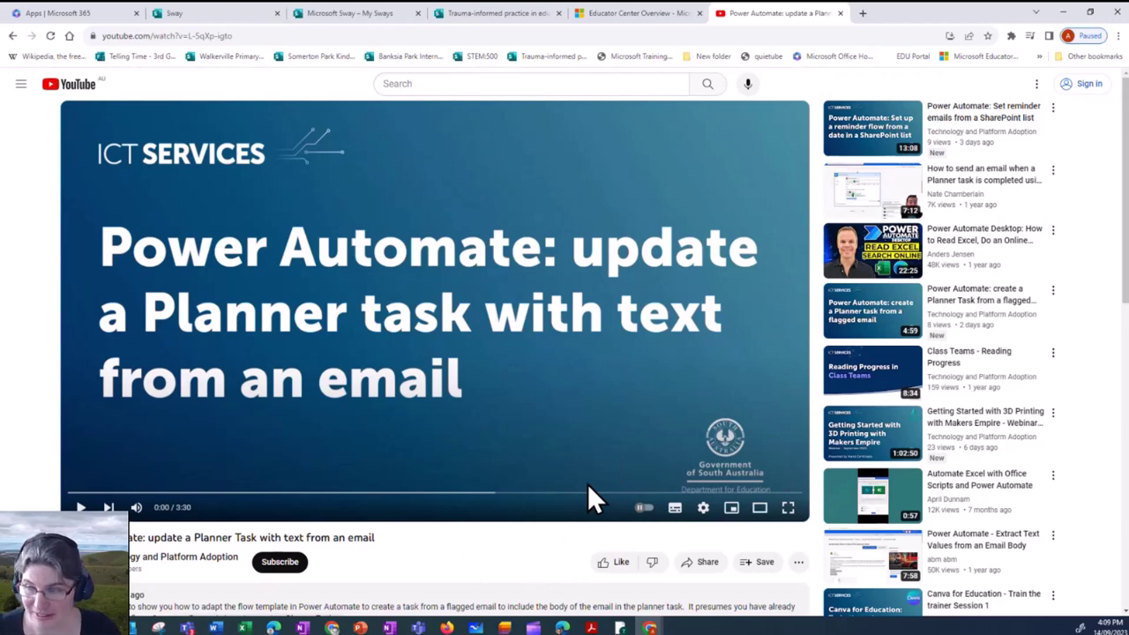
Copy the Power Automate video's iframe embed code from YouTube's Share > Embed, returning to the Sway.
left_click(701, 565)
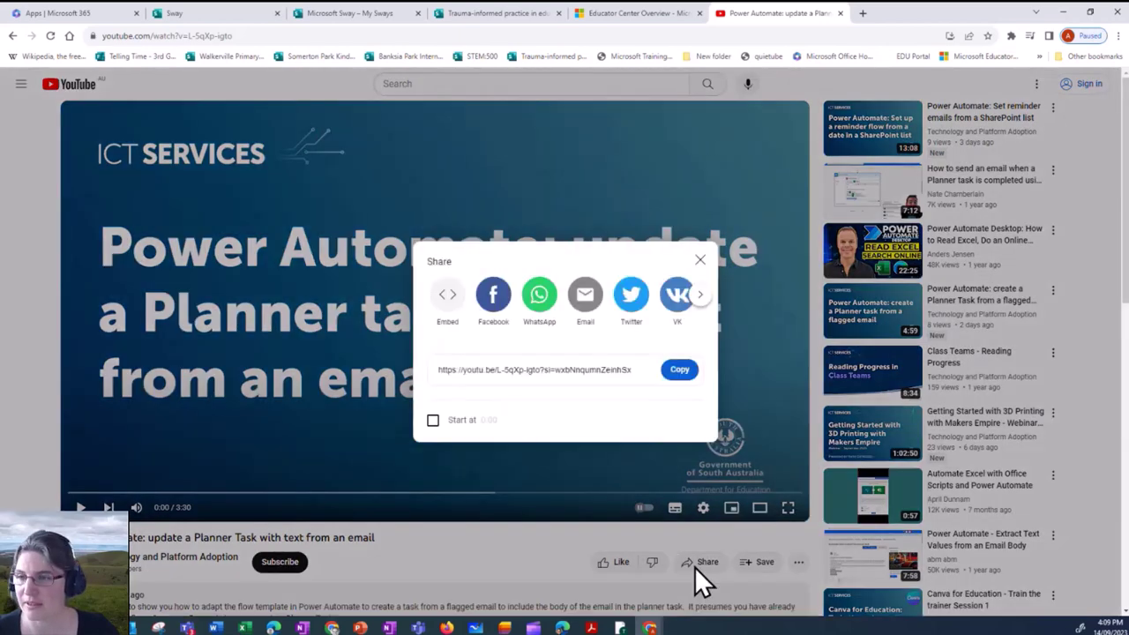
left_click(447, 299)
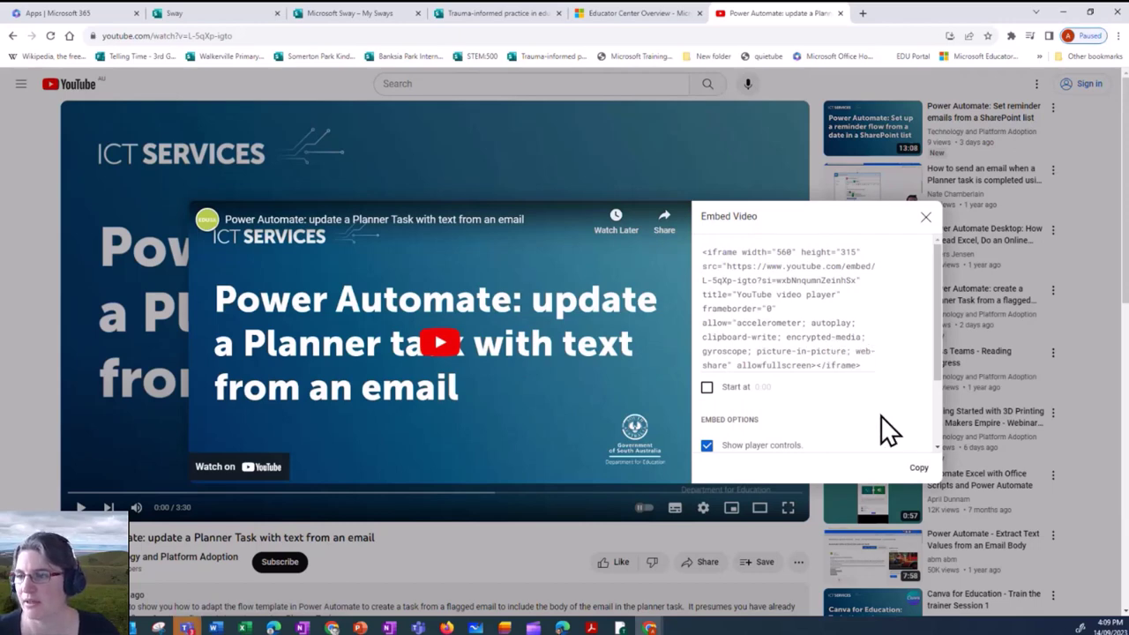
left_click(915, 472)
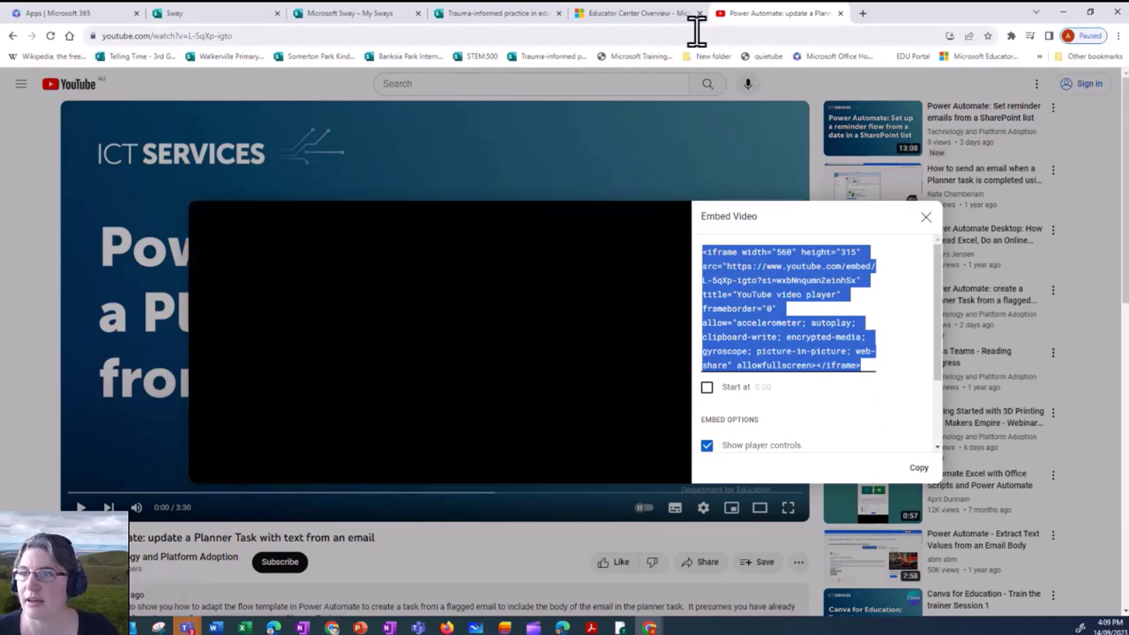
left_click(321, 13)
left_click(256, 16)
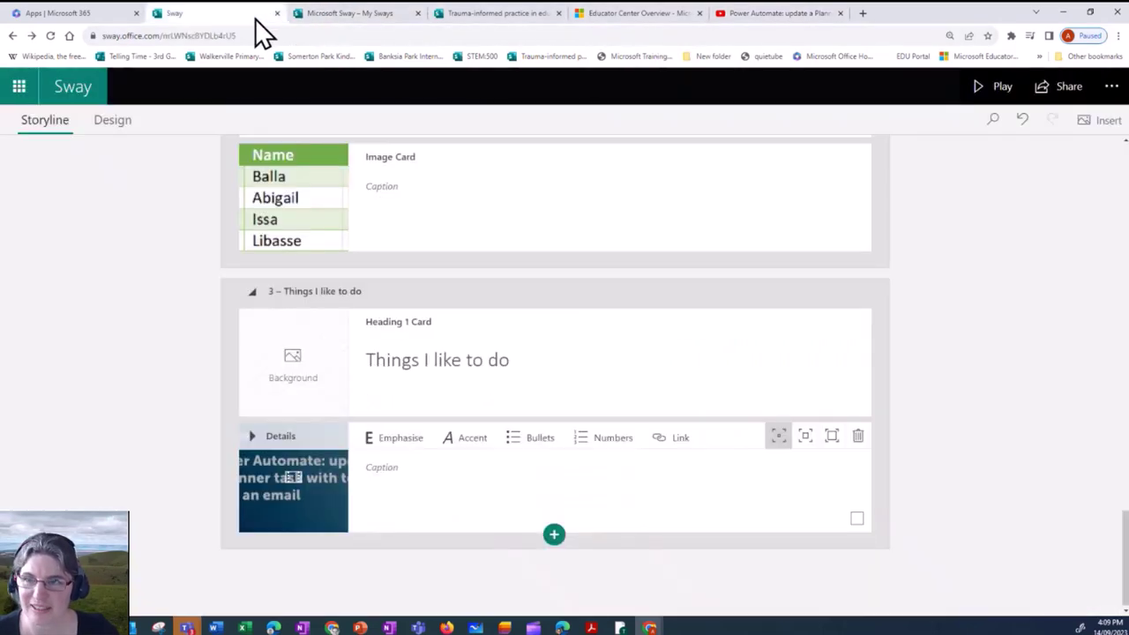
Add a second Embed card with the pasted Power Automate iframe code, set to moderate emphasis.
left_click(555, 536)
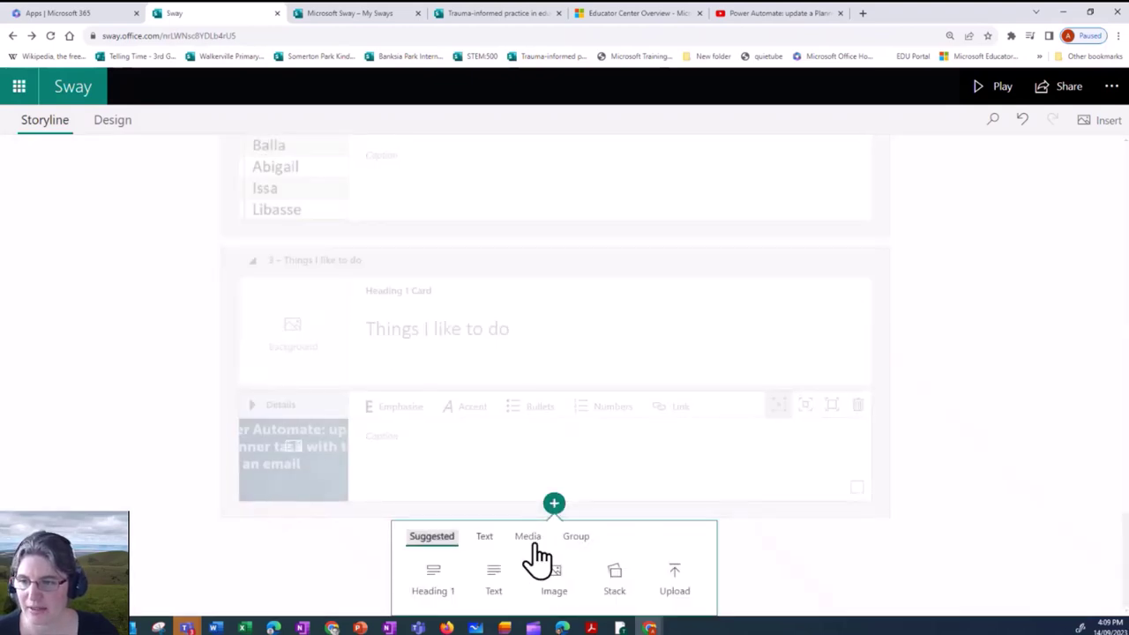
left_click(529, 540)
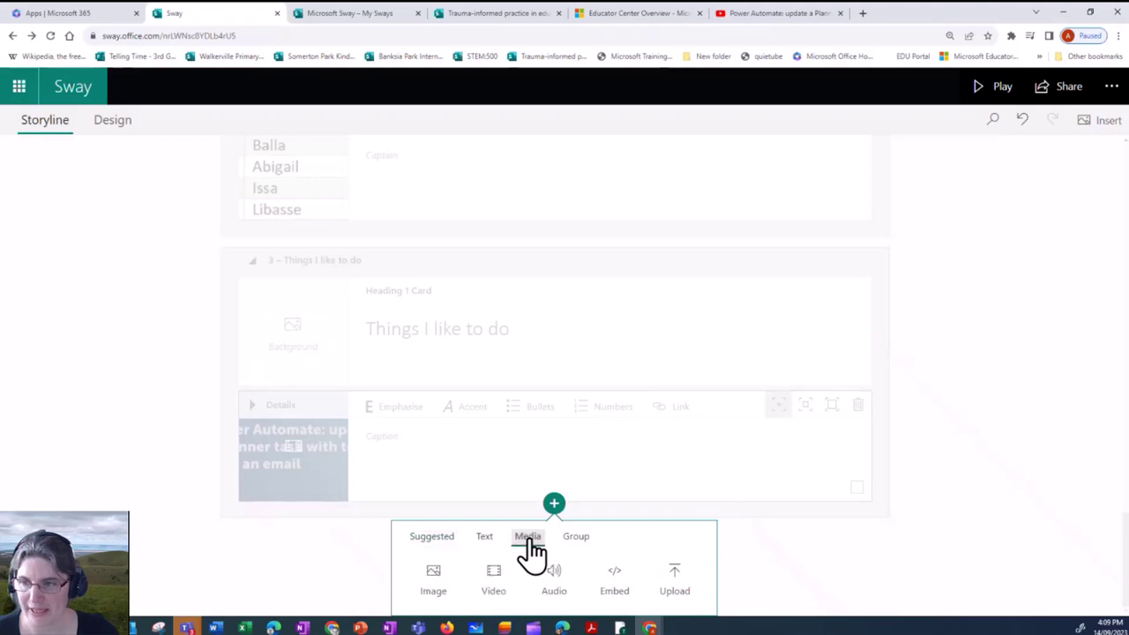
left_click(613, 578)
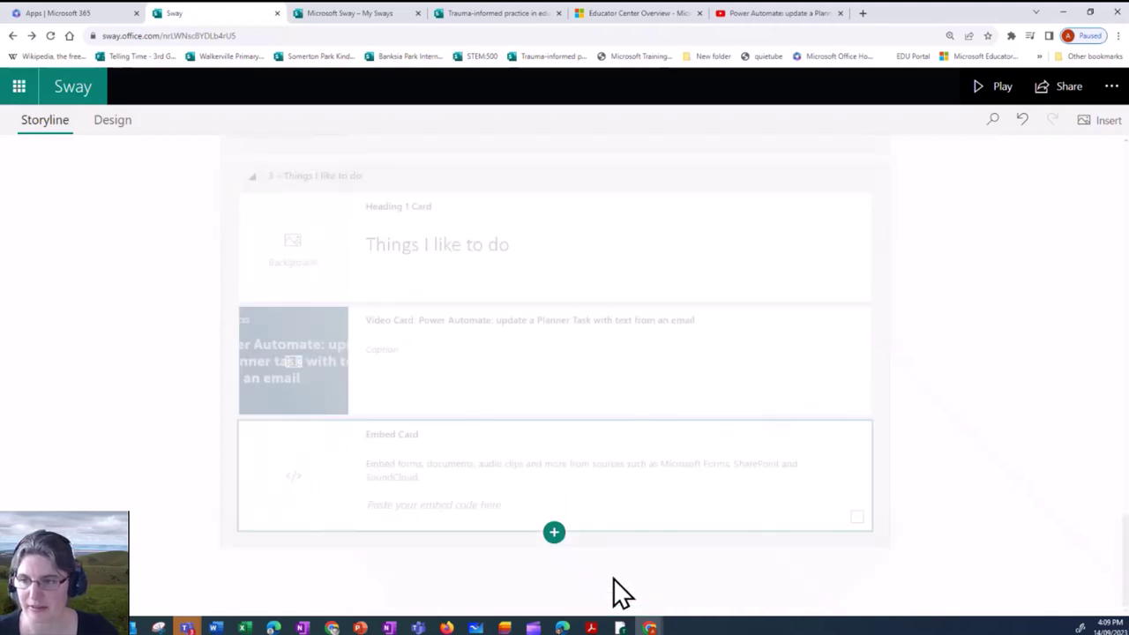
left_click(366, 506)
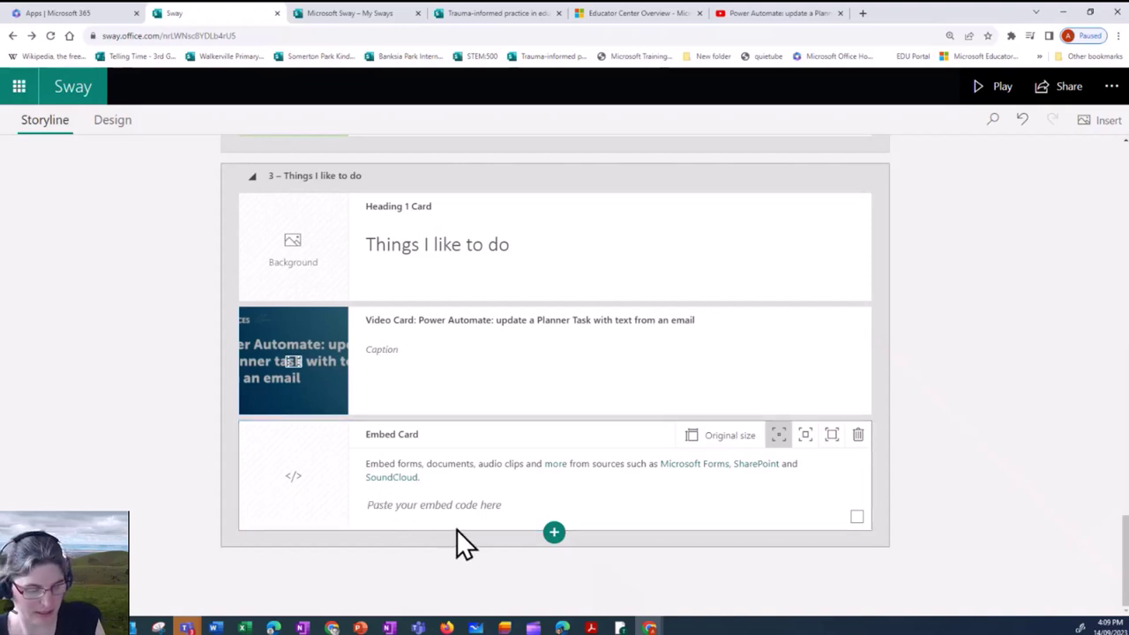
key("ctrl+v")
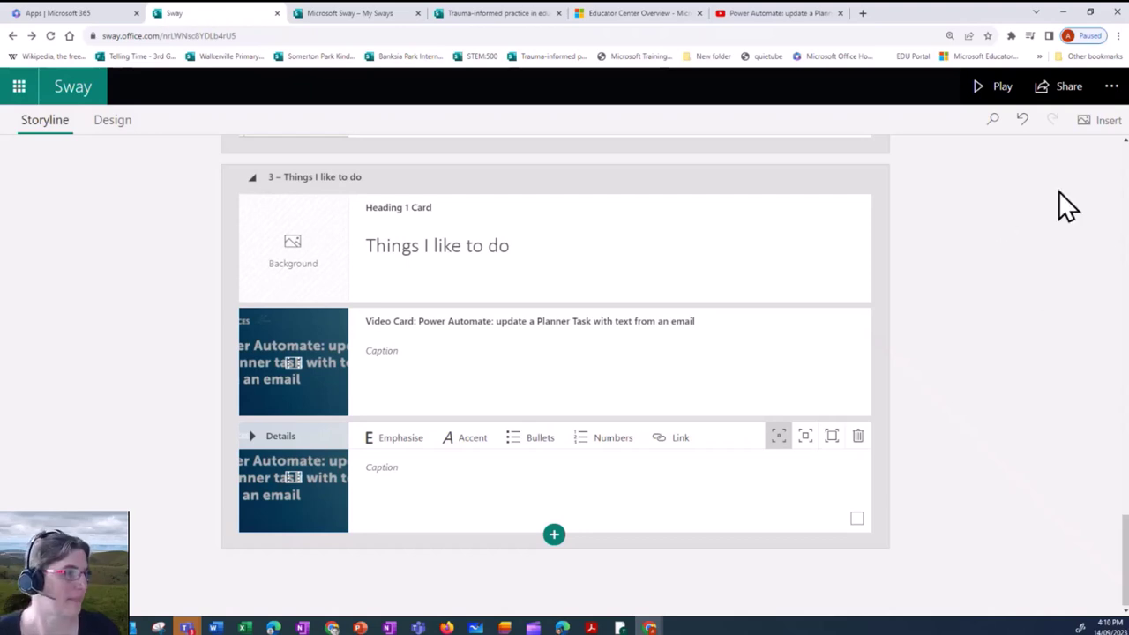
left_click(805, 437)
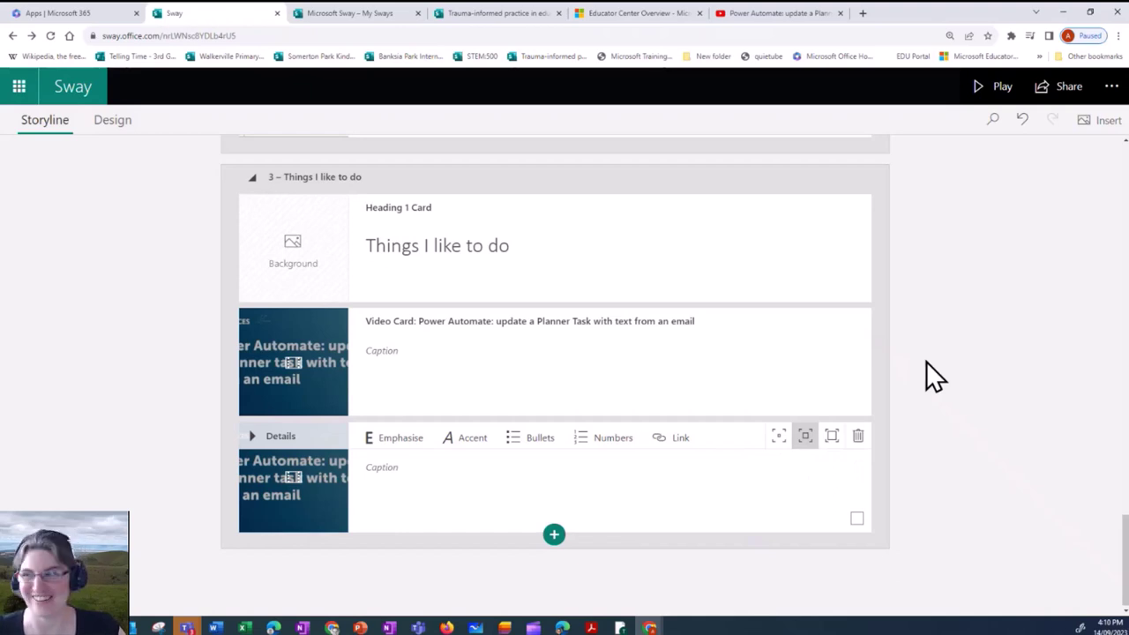
left_click(980, 90)
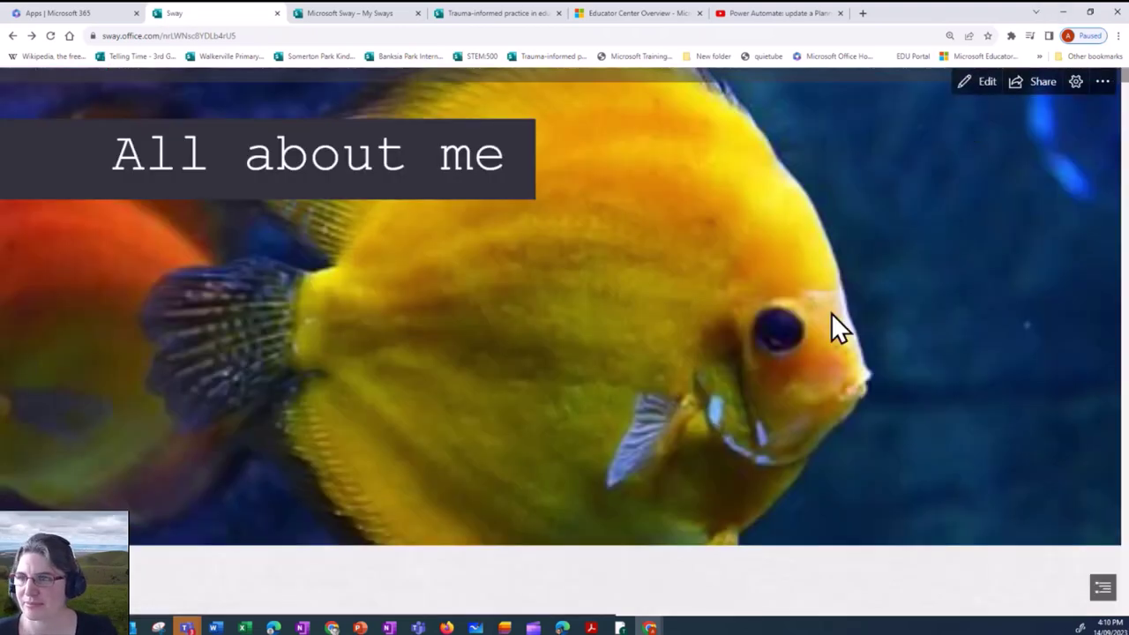
scroll(820, 306, "down", 4)
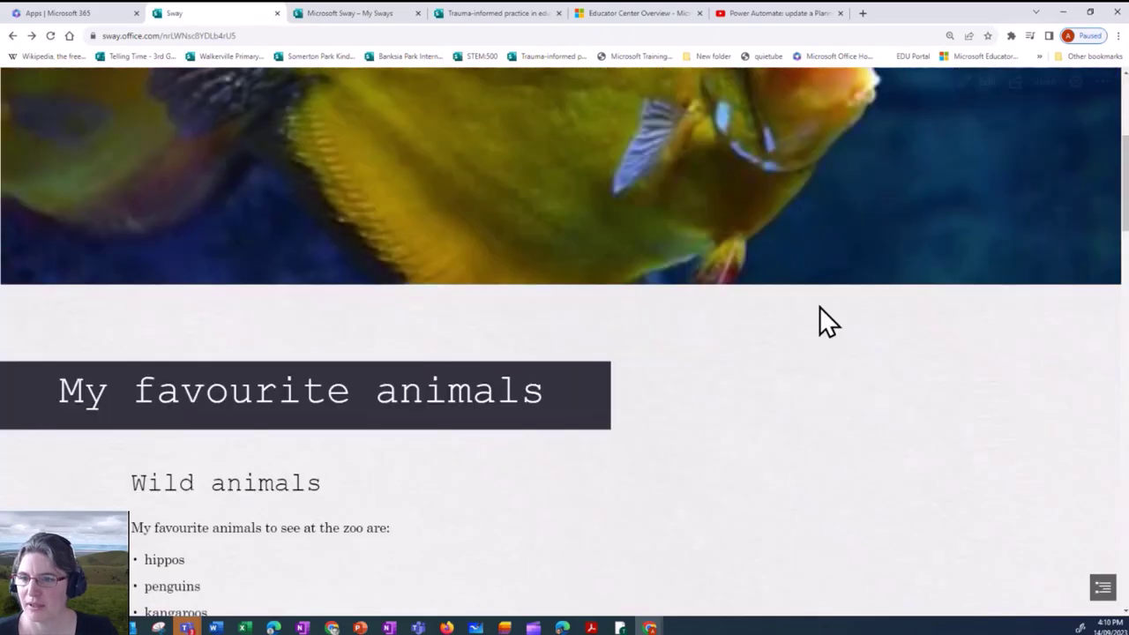
scroll(820, 306, "down", 10)
scroll(821, 306, "down", 4)
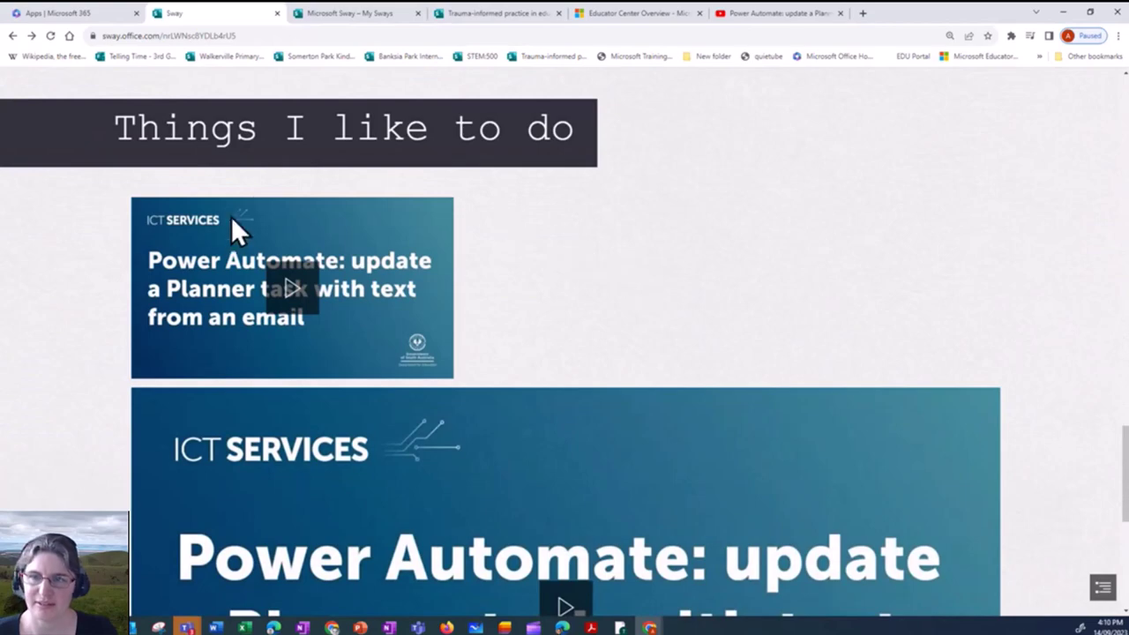
scroll(646, 275, "down", 3)
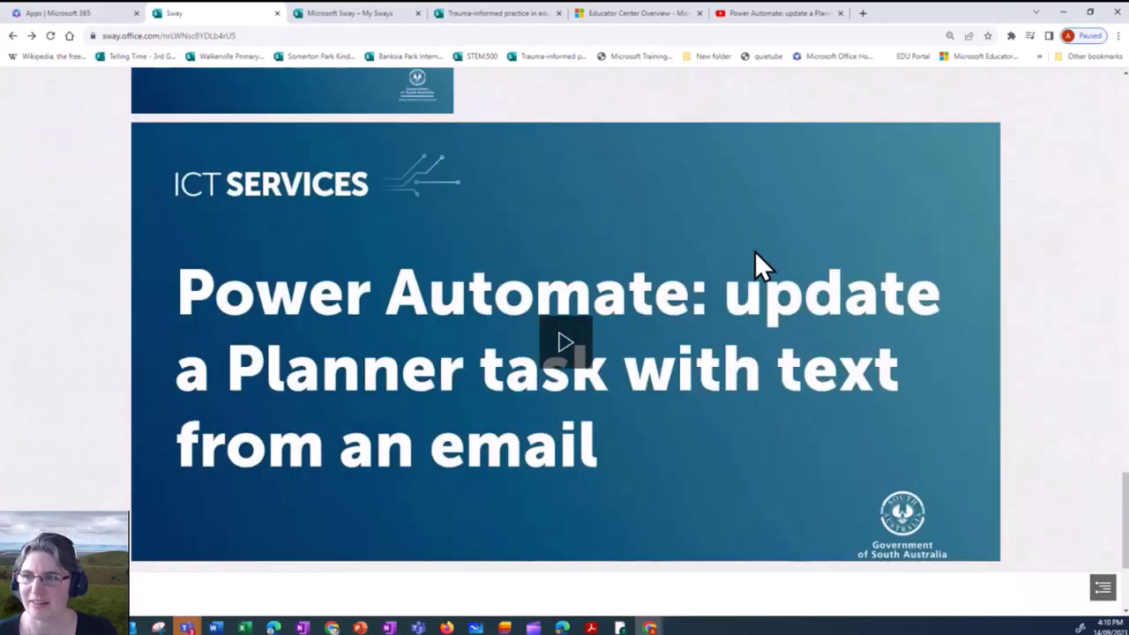
scroll(546, 397, "up", 2)
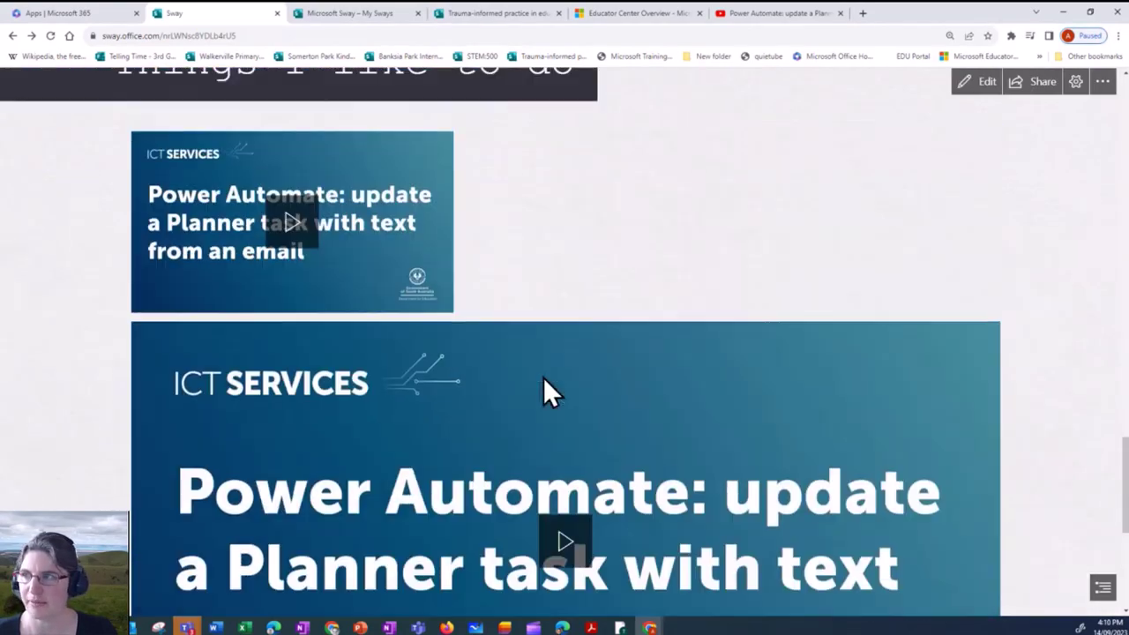
scroll(543, 391, "up", 2)
scroll(543, 391, "down", 3)
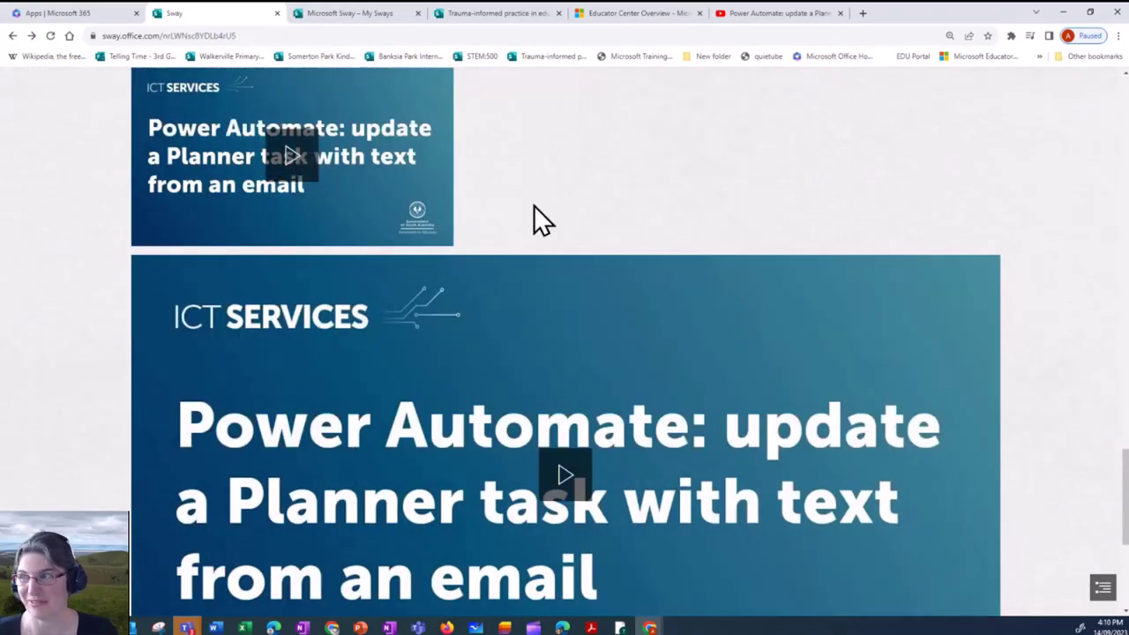
scroll(763, 228, "up", 4)
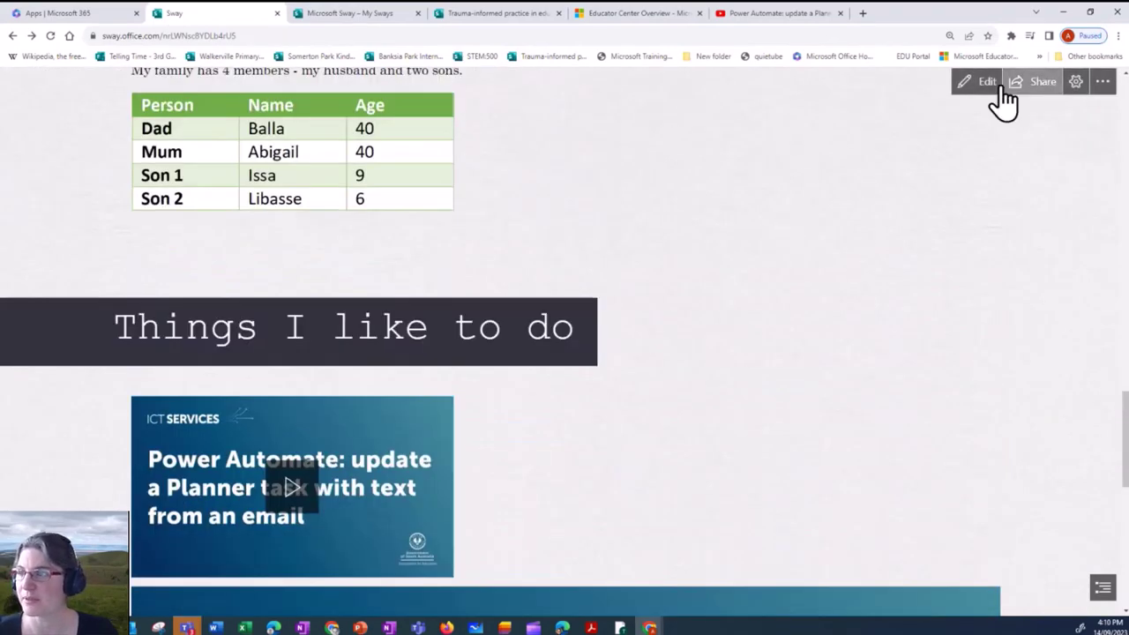
left_click(979, 88)
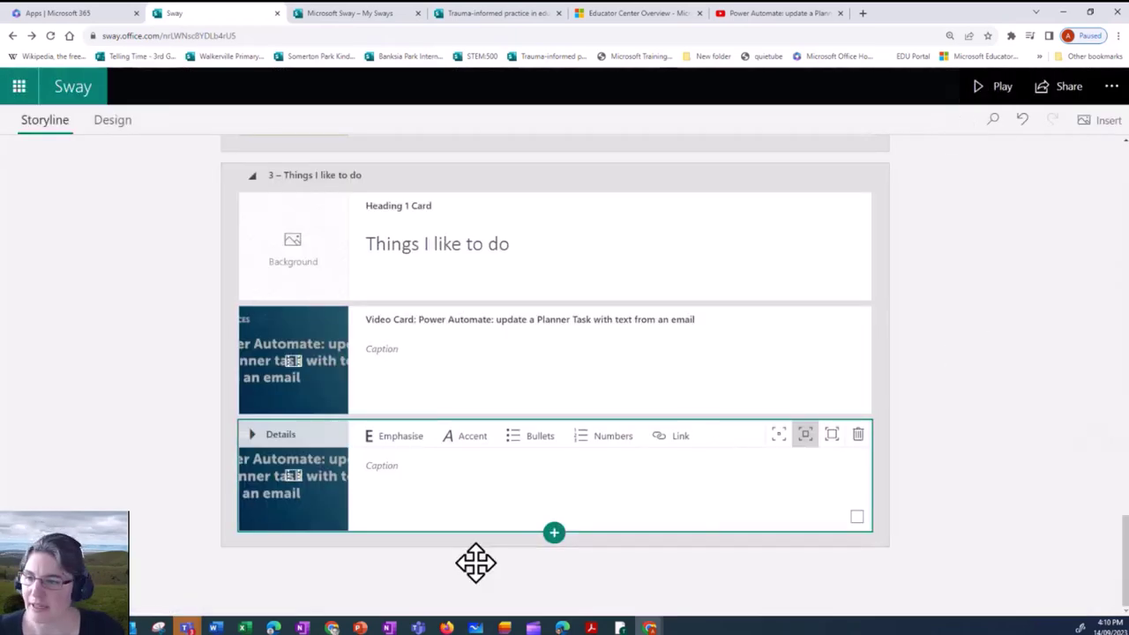
Add a video card, try the My device source, cancel it, and delete the empty card.
left_click(553, 533)
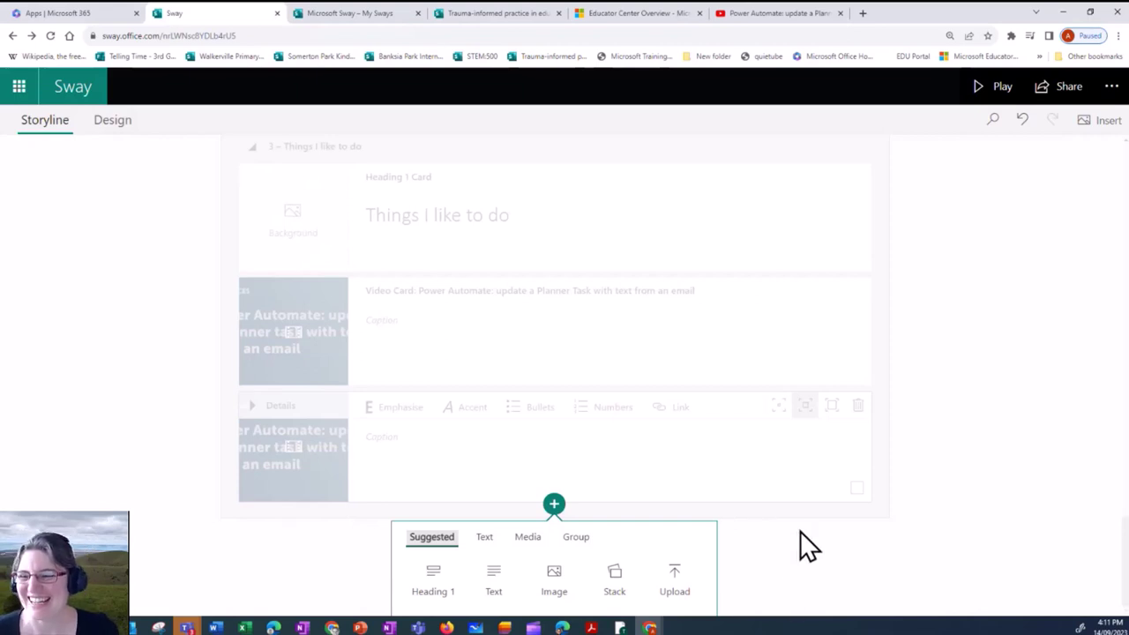
left_click(529, 542)
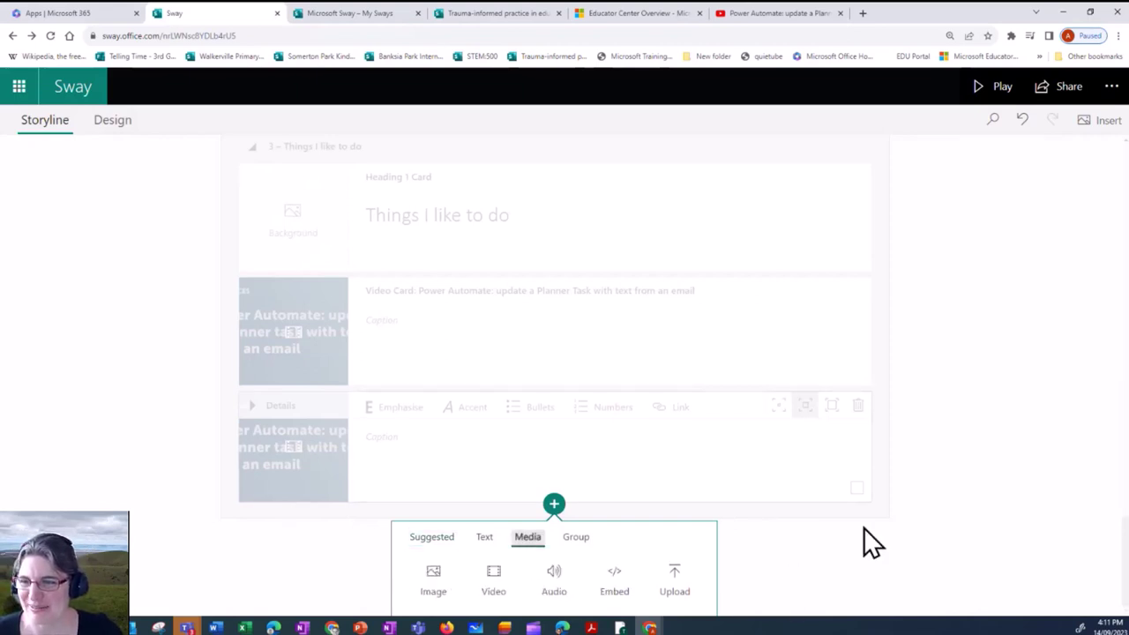
left_click(501, 598)
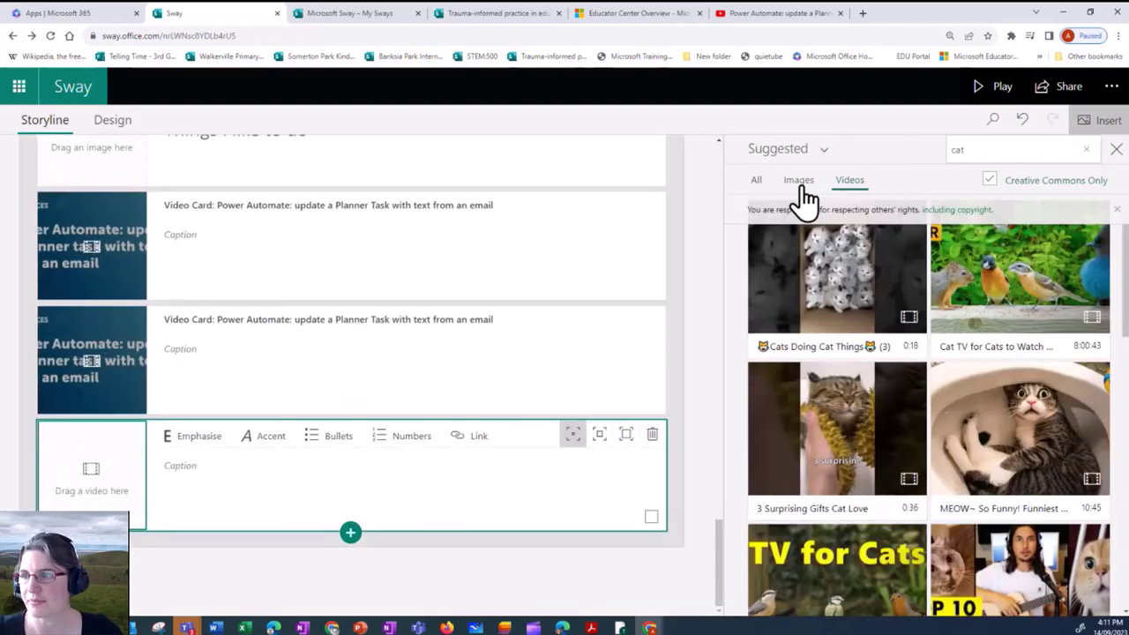
left_click(829, 157)
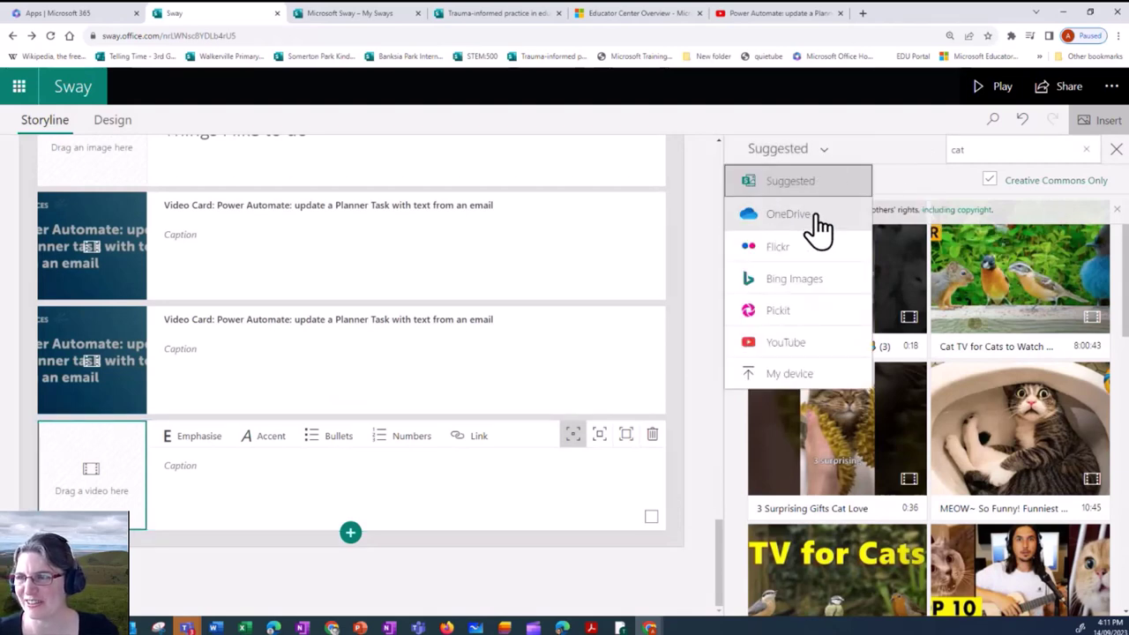
left_click(784, 375)
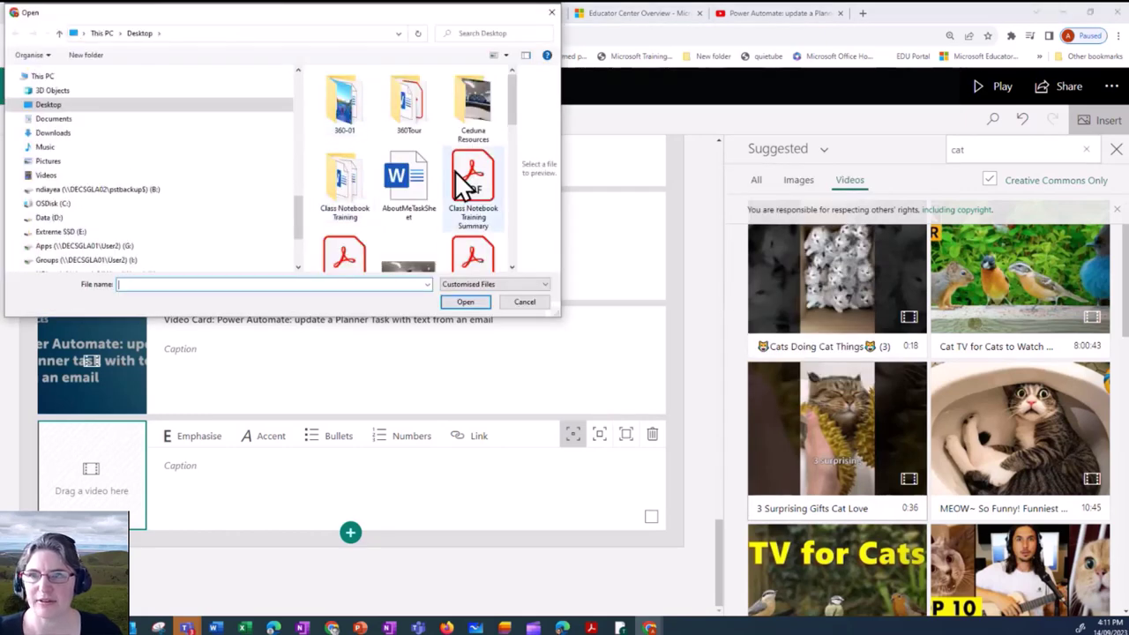
left_click(532, 302)
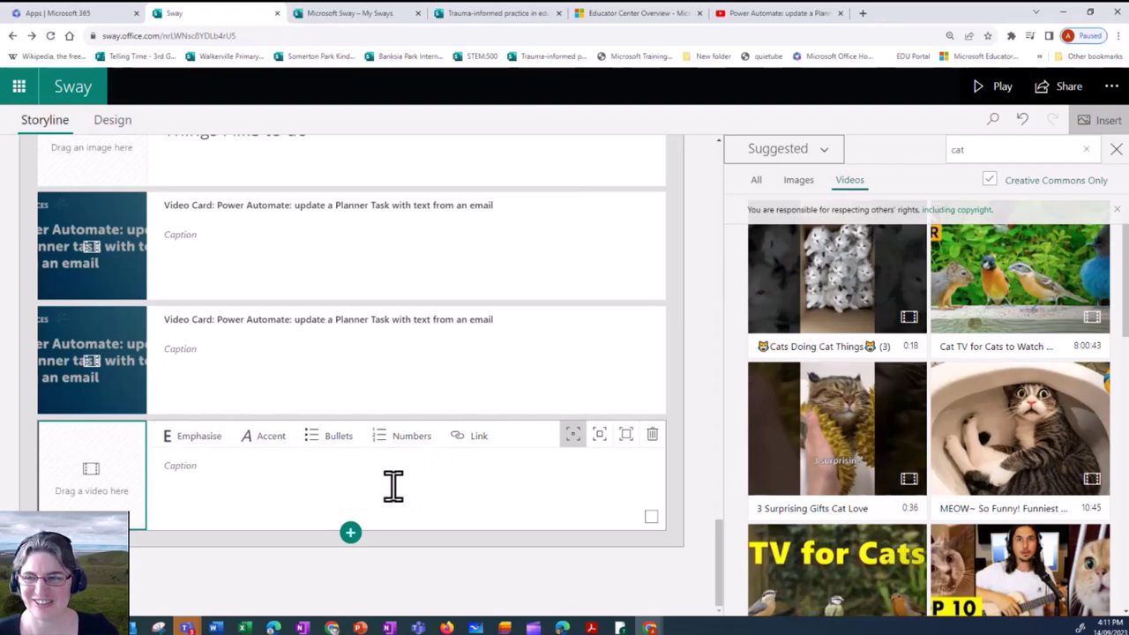
left_click(652, 435)
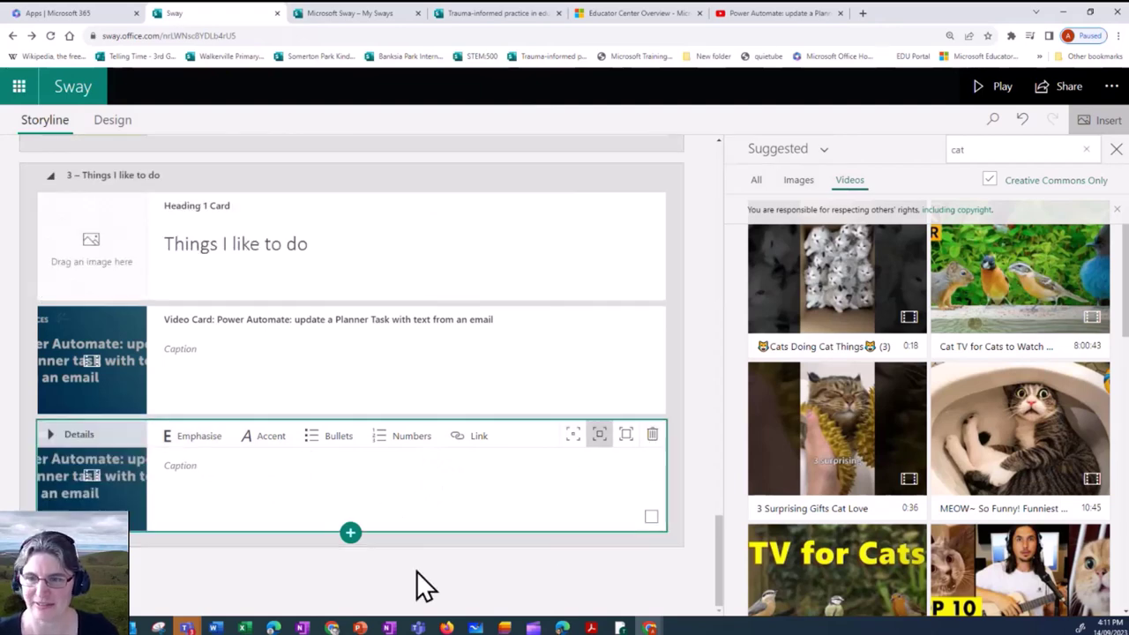
left_click(350, 532)
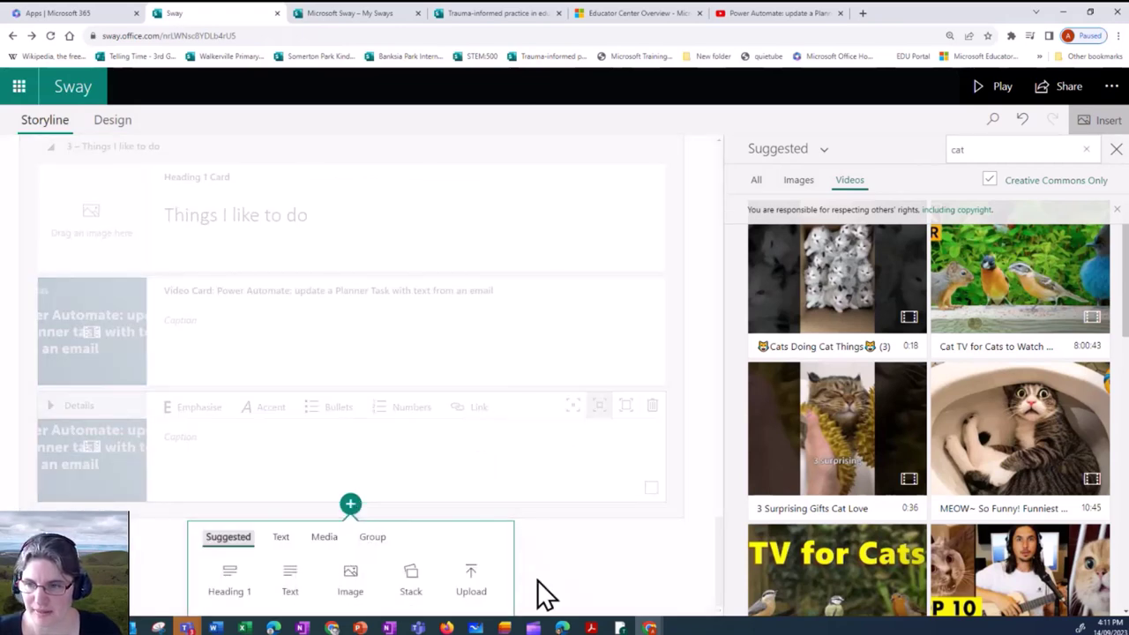
left_click(324, 544)
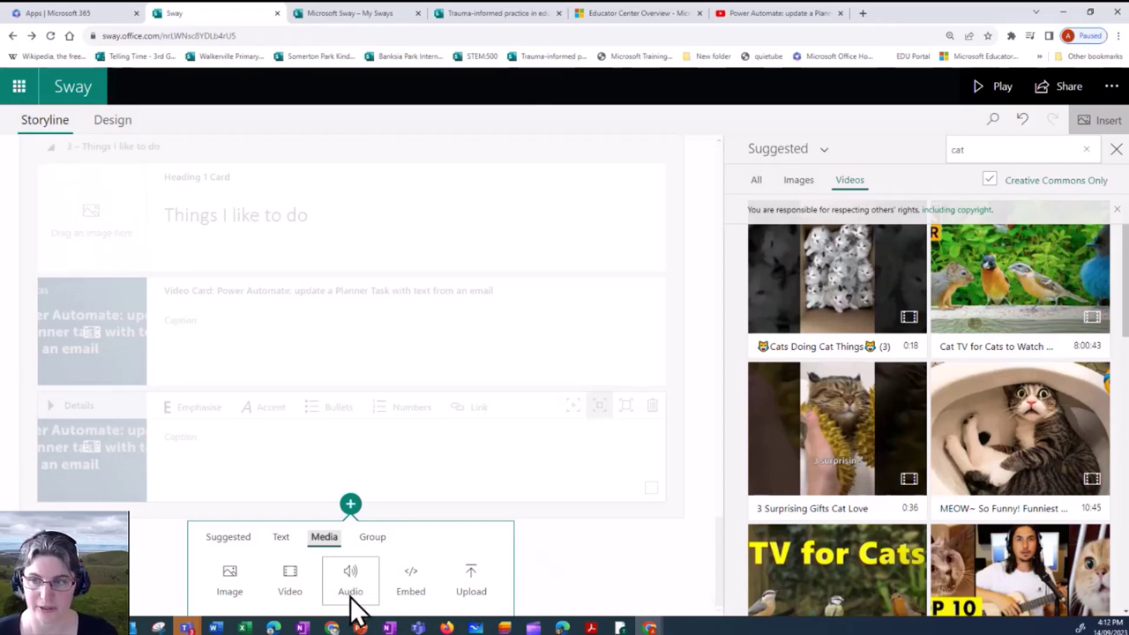
left_click(368, 539)
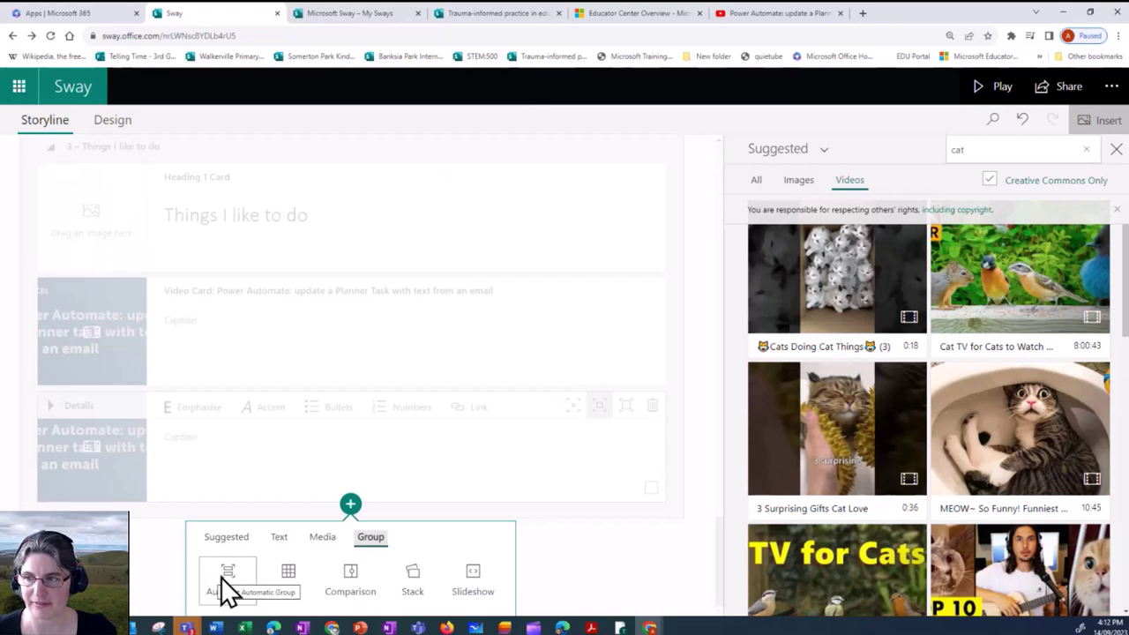
Close the card insertion options and the cat video search, back at Things I like to do.
left_click(697, 496)
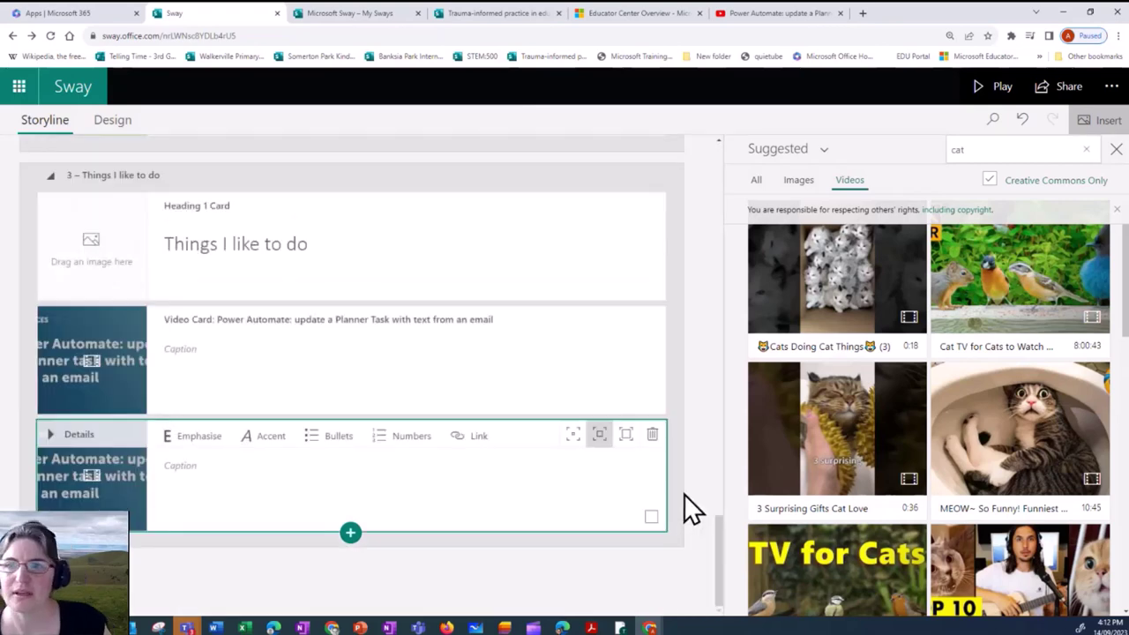
scroll(661, 423, "up", 5)
scroll(649, 401, "up", 10)
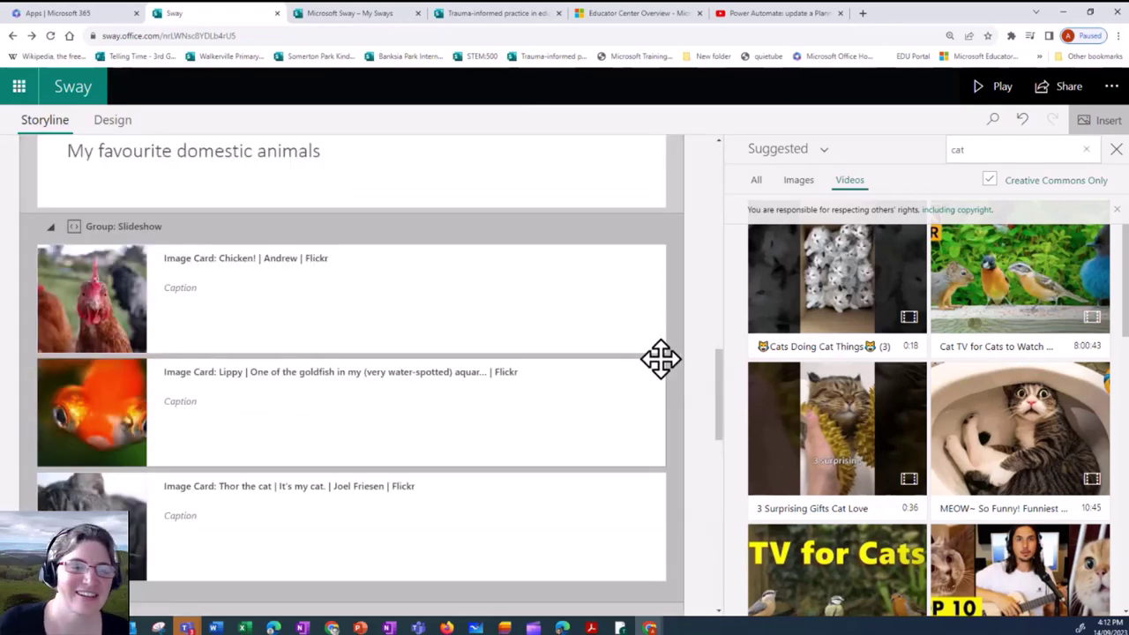
scroll(463, 363, "up", 4)
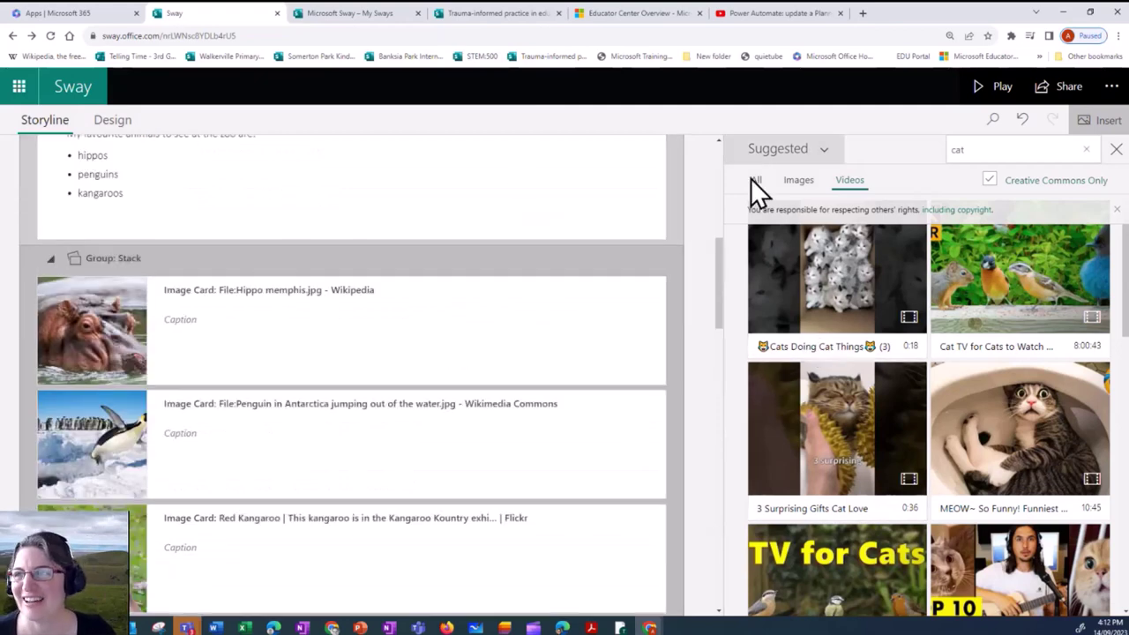
scroll(444, 292, "up", 3)
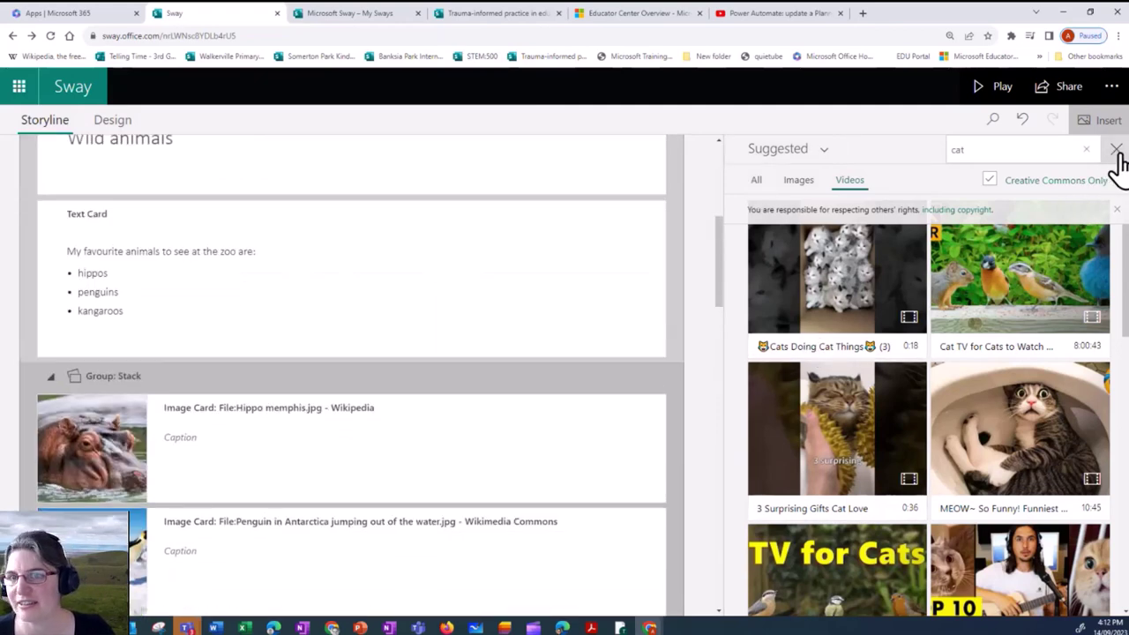
left_click(1116, 150)
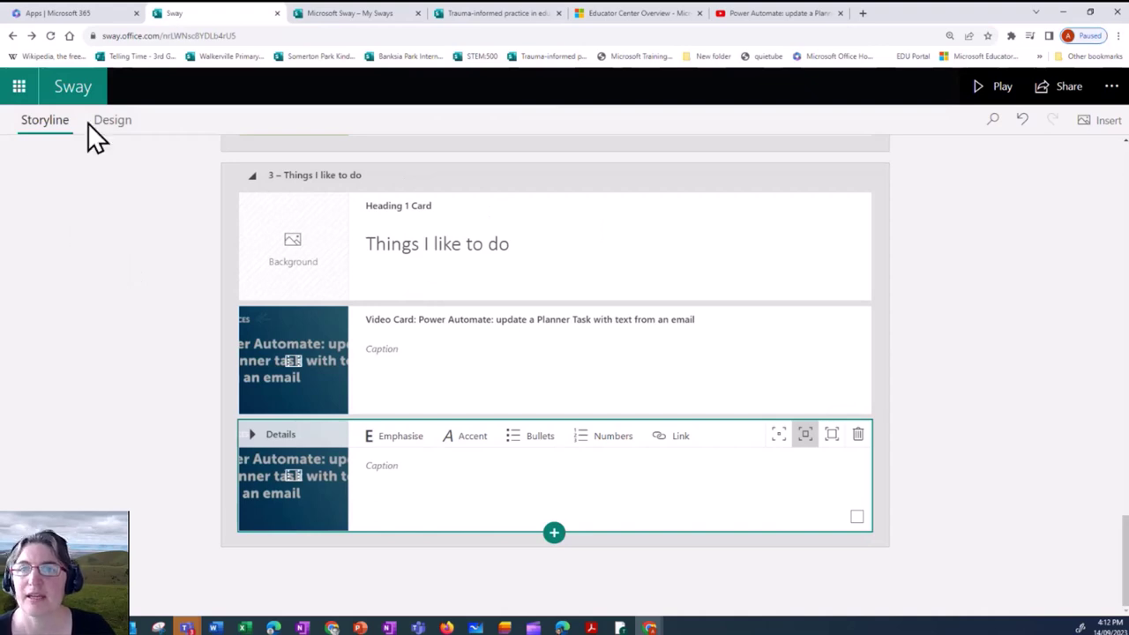
Switch to Design view at the All about me title card and open the Styles pane.
left_click(115, 128)
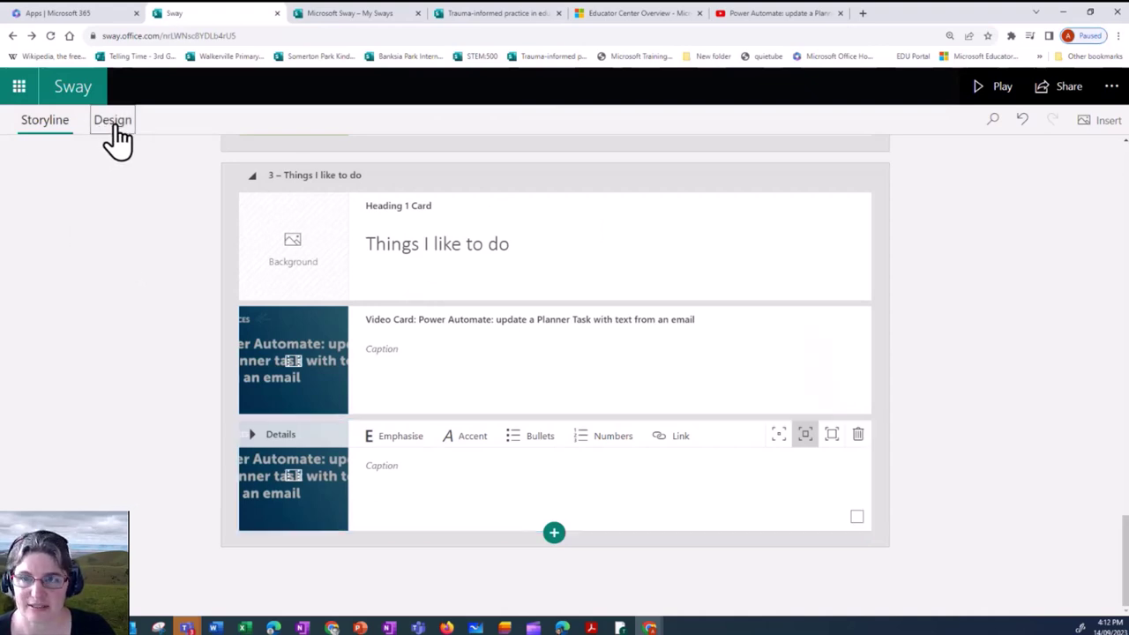
scroll(778, 310, "up", 5)
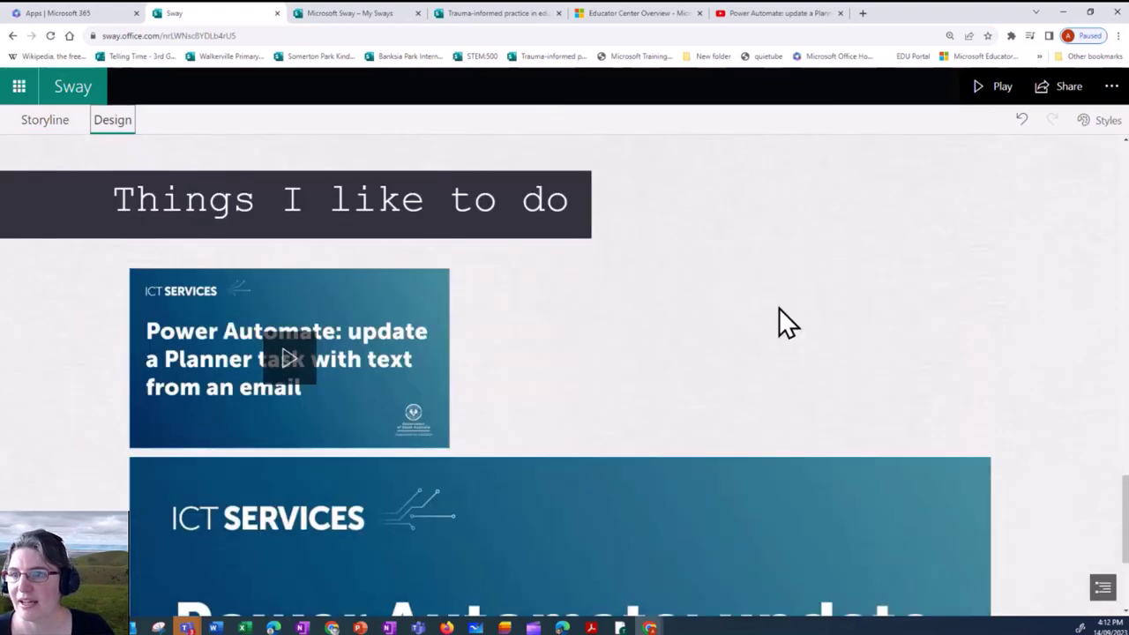
scroll(776, 309, "up", 4)
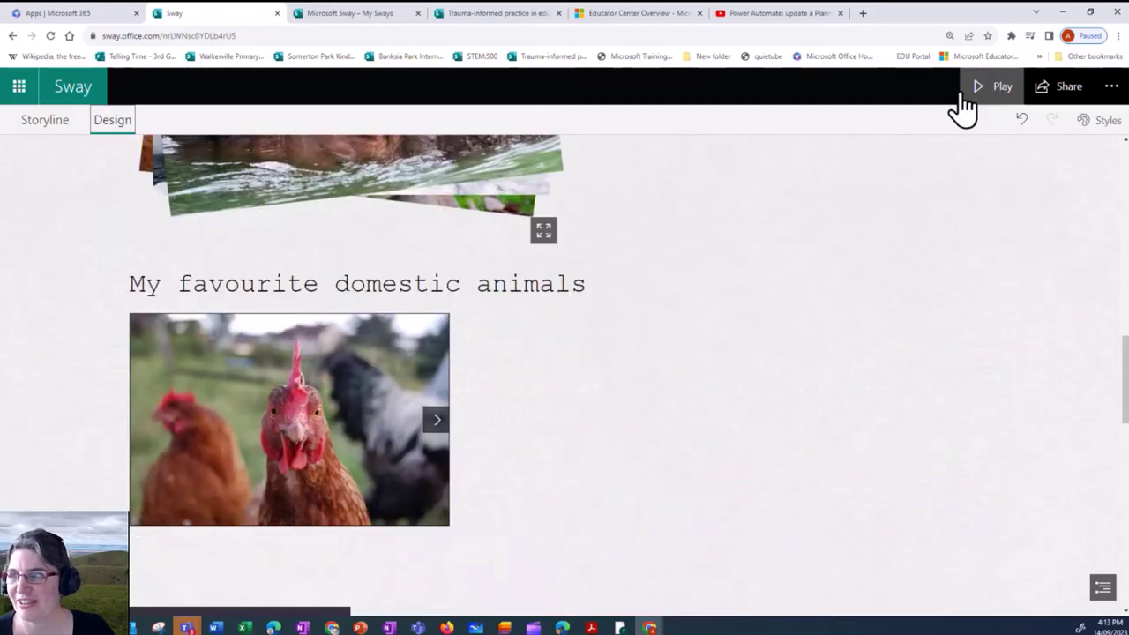
scroll(764, 303, "up", 6)
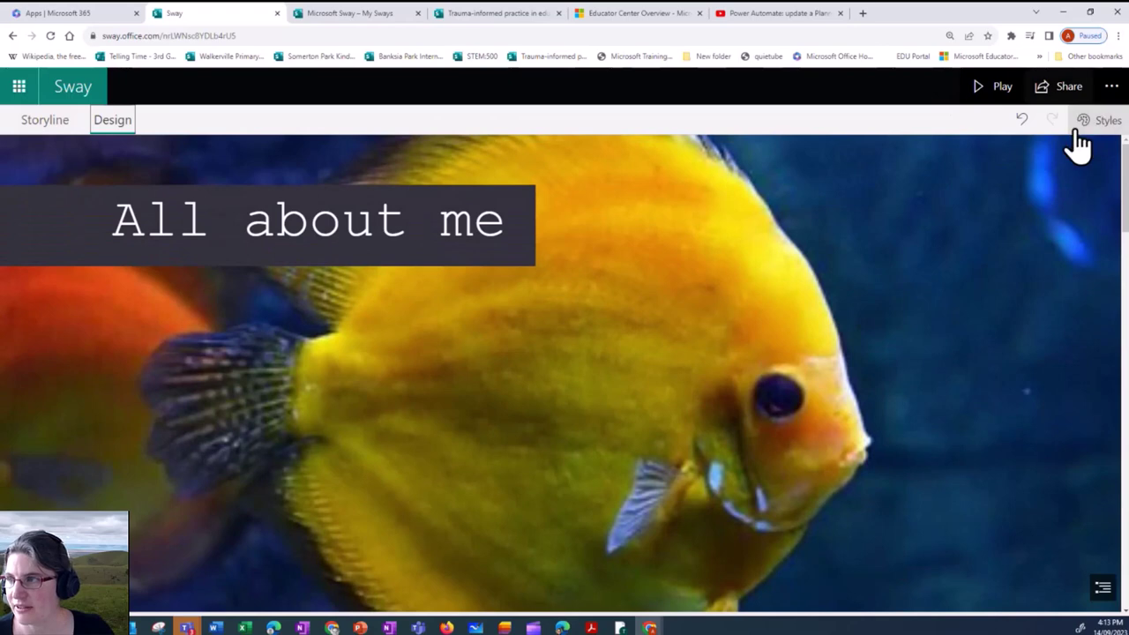
left_click(1087, 125)
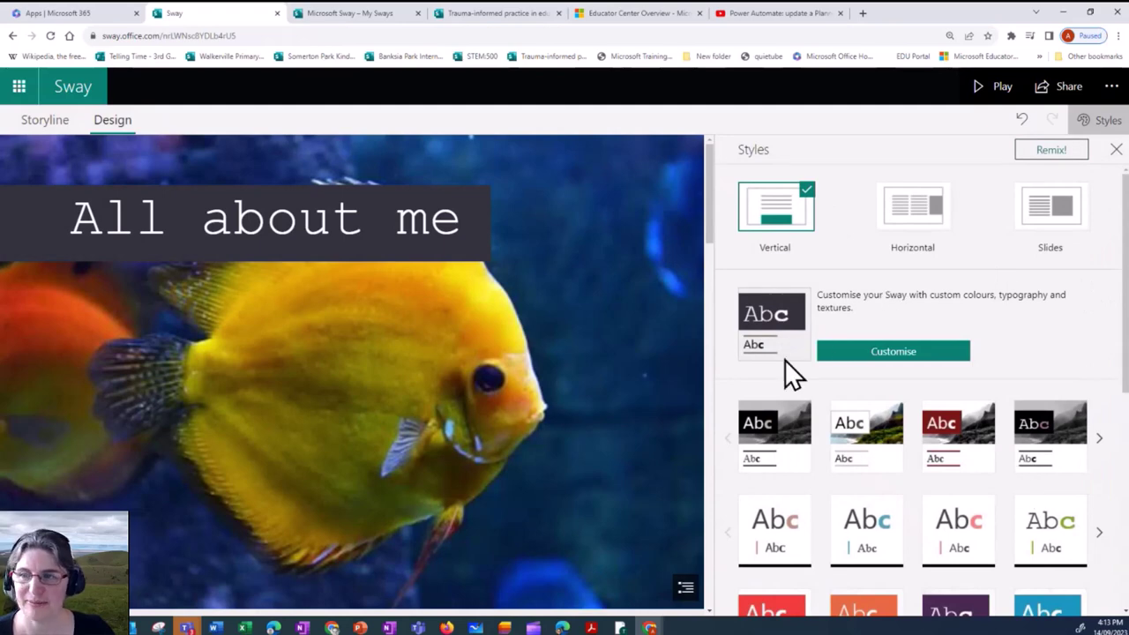
Remix the design four times, ending on a vertical layout with a purple title banner.
left_click(1052, 152)
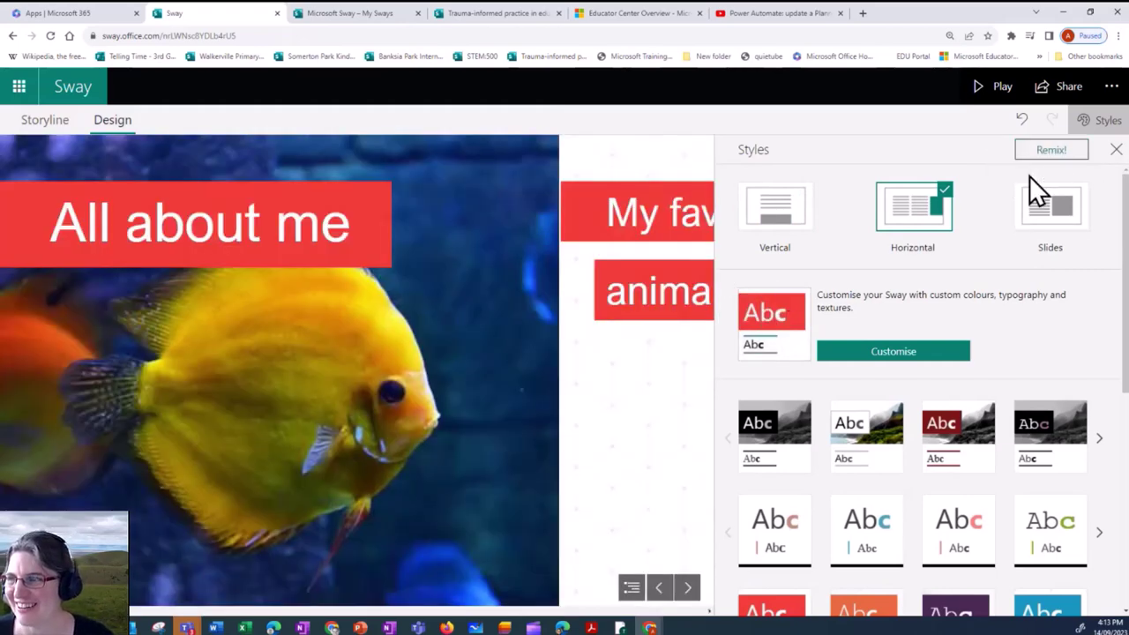
left_click(1049, 155)
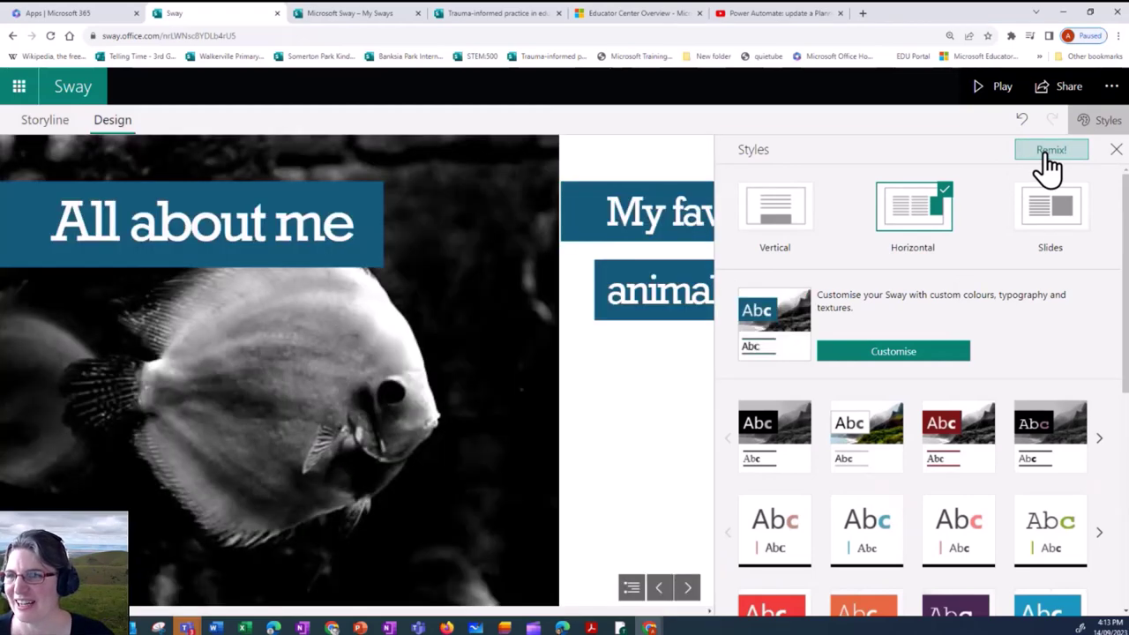
left_click(1048, 155)
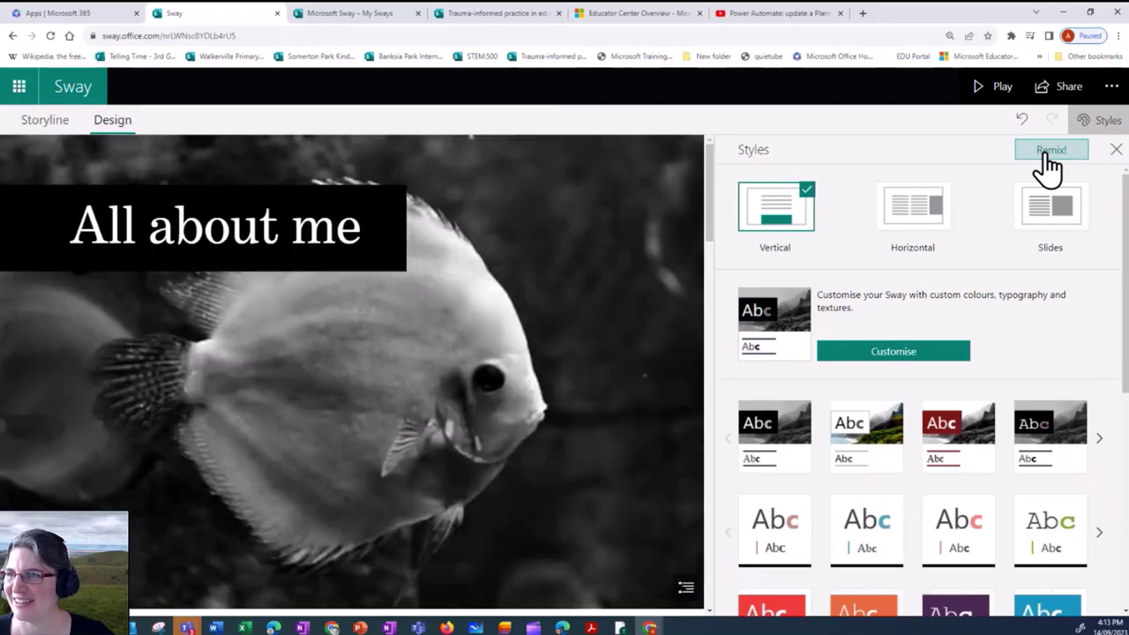
left_click(1049, 157)
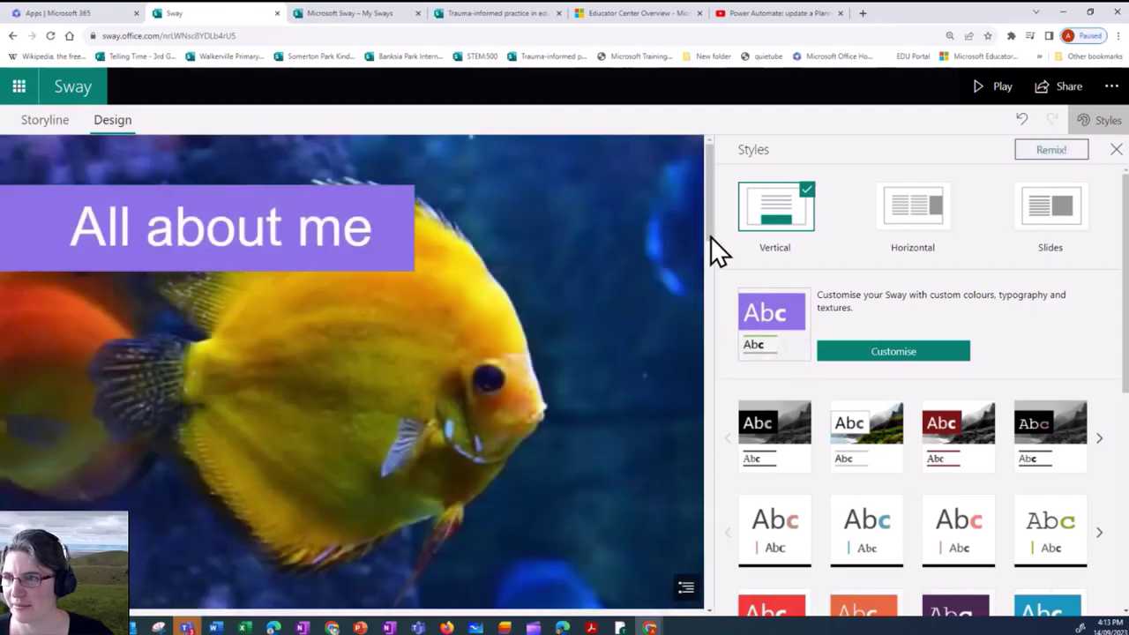
mouse_move(710, 241)
left_mouse_down()
mouse_move(729, 349)
mouse_move(718, 244)
left_mouse_up()
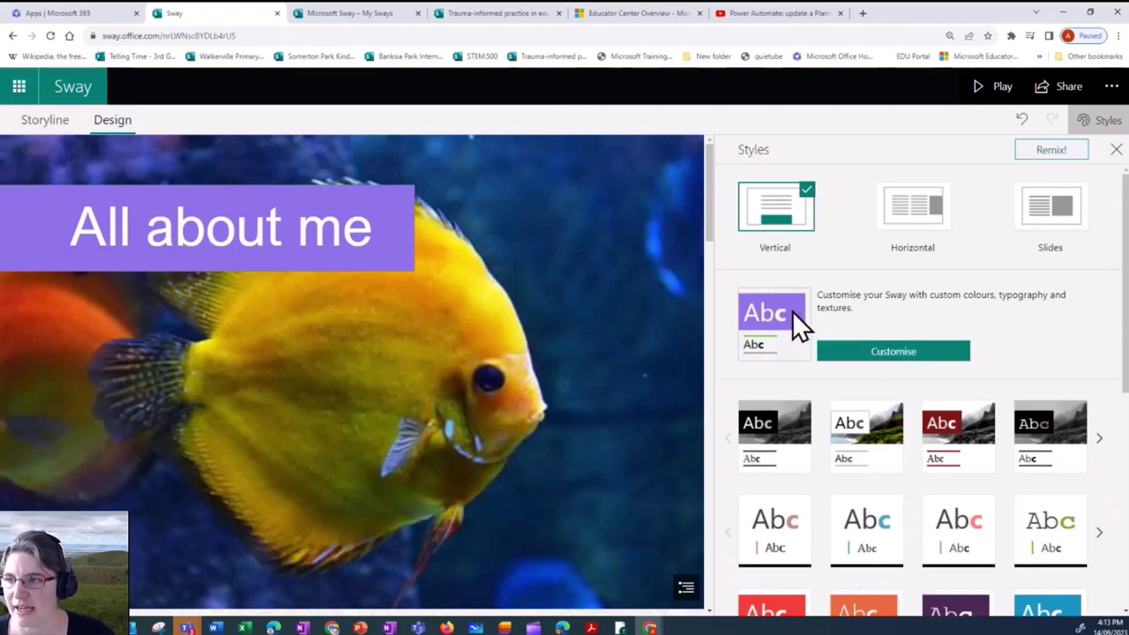
In Customise, try the goldfish photo as colour inspiration and browse its palettes.
left_click(894, 352)
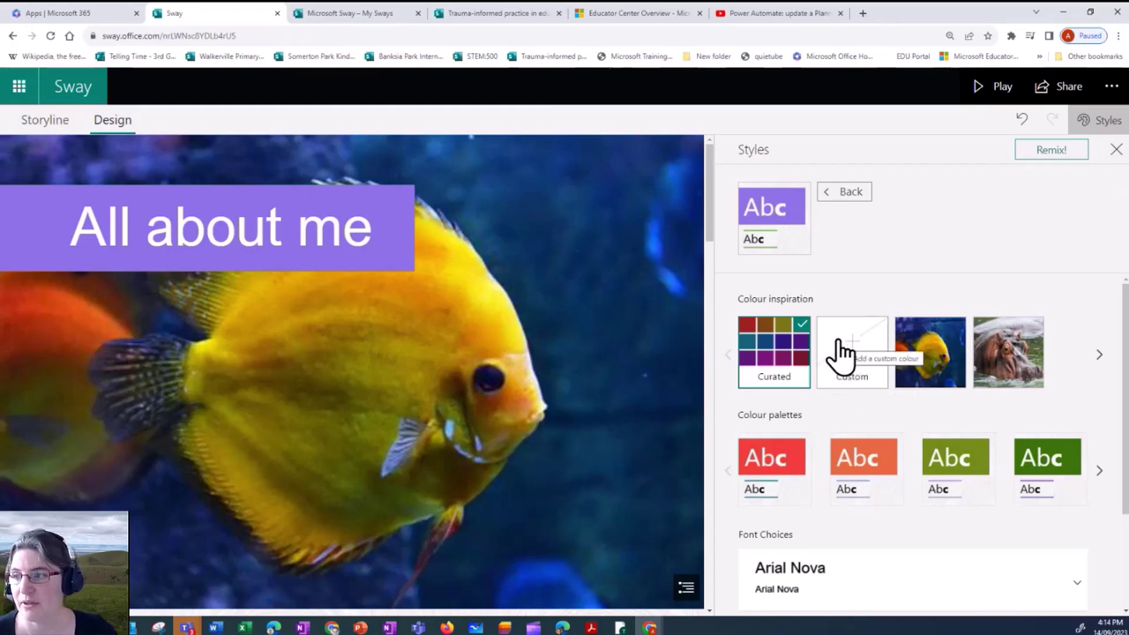
left_click(1099, 354)
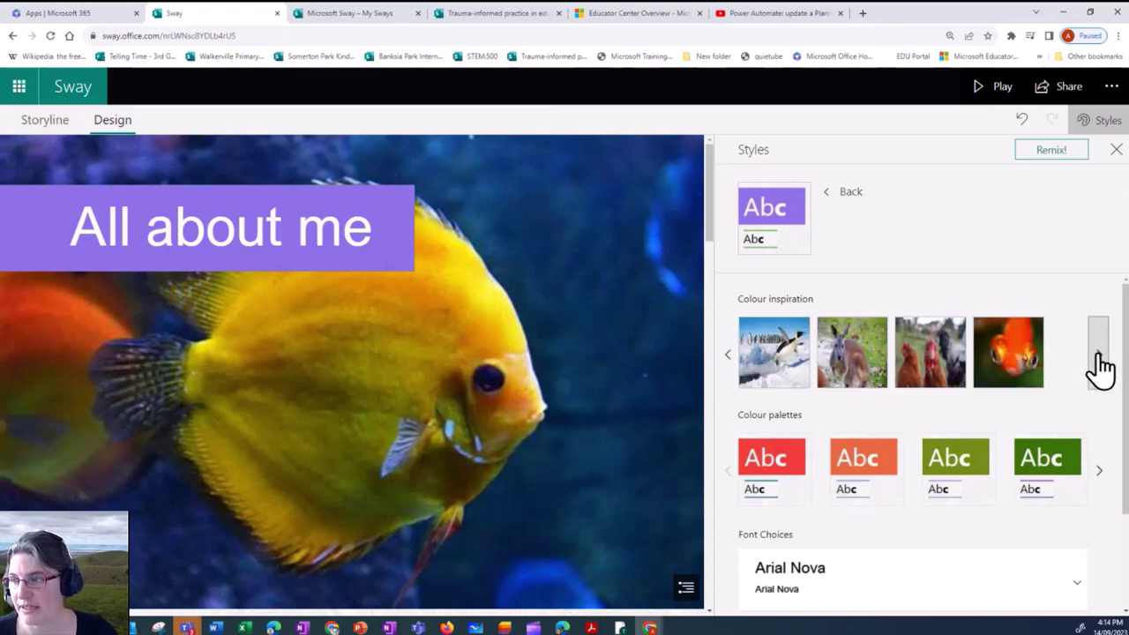
left_click(1008, 363)
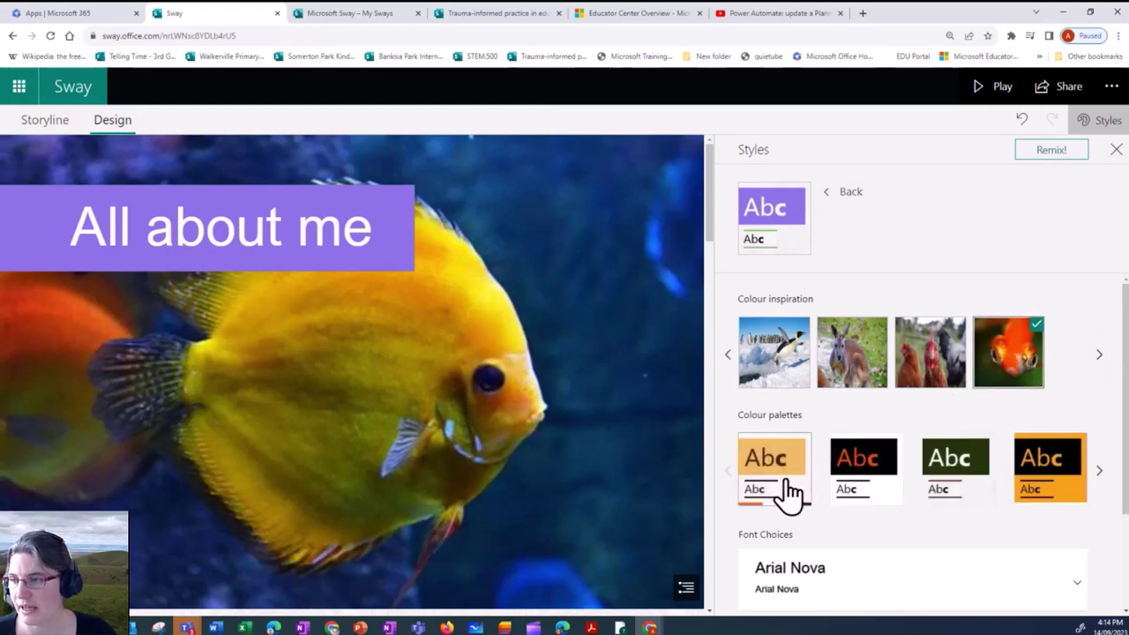
left_click(1102, 472)
left_click(1103, 472)
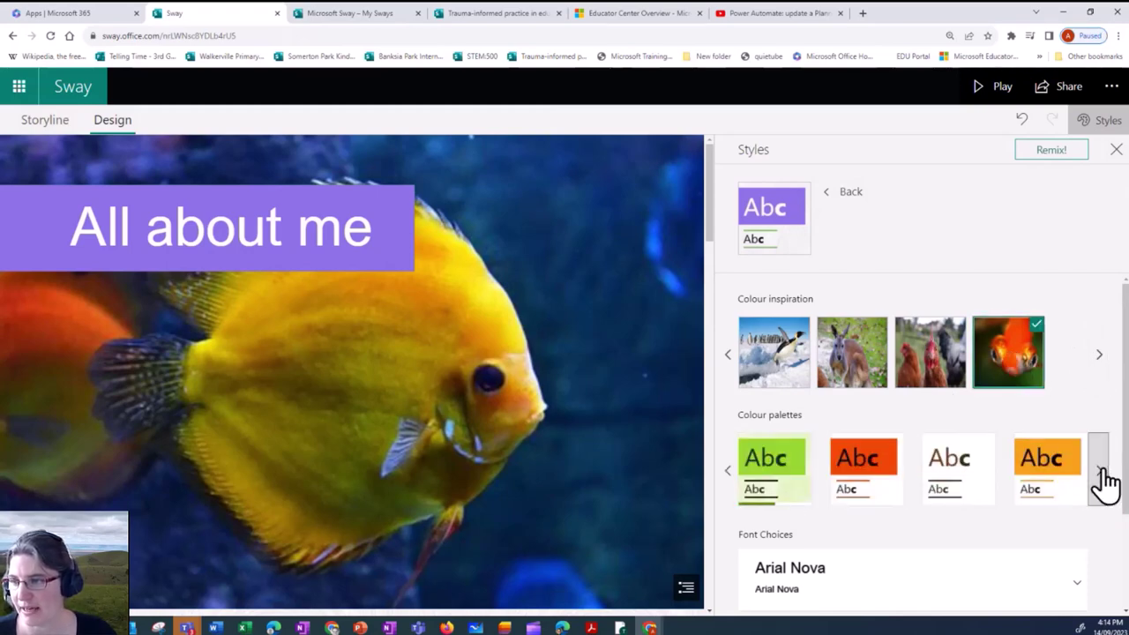
left_click(1102, 474)
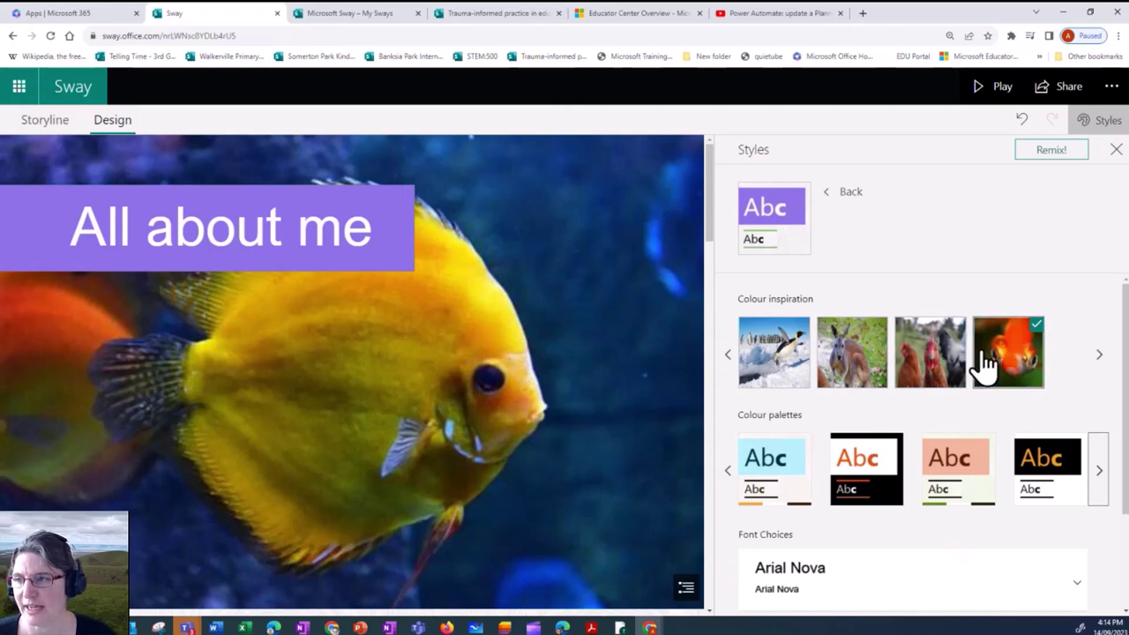
Try the chickens photo, then base colours on the penguin photo with the black-and-blue palette.
left_click(936, 366)
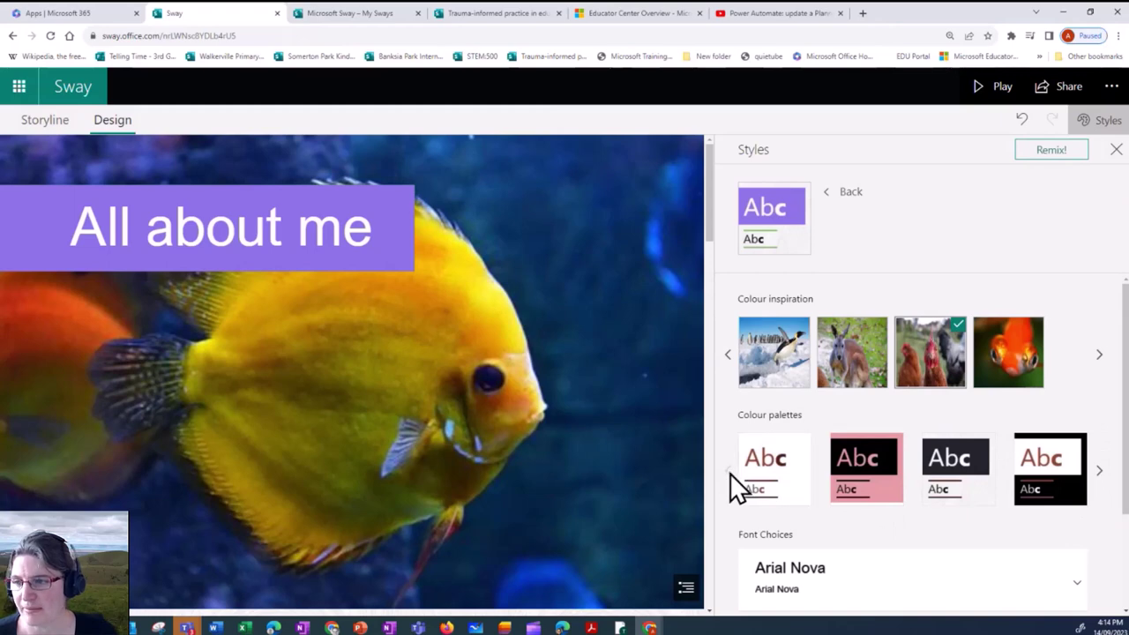
left_click(1099, 476)
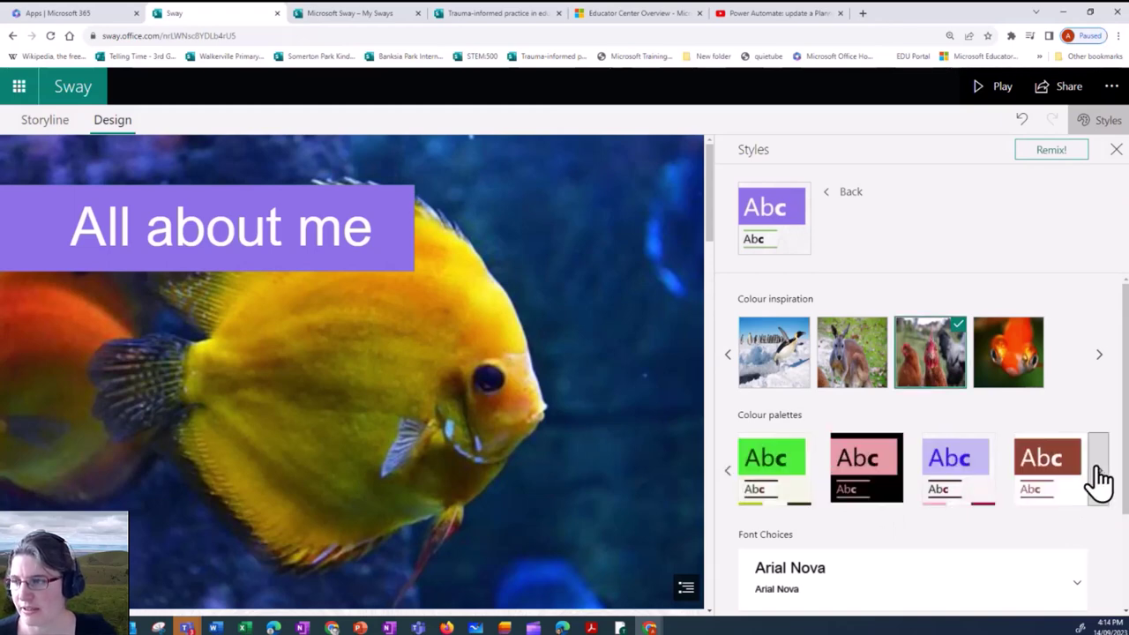
left_click(1098, 469)
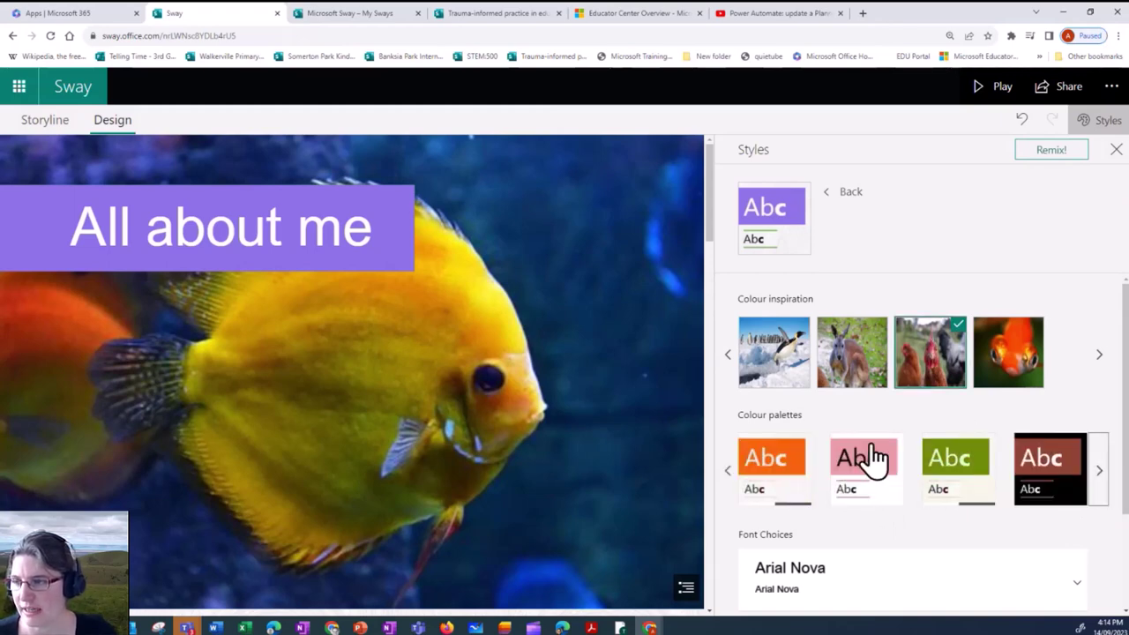
left_click(805, 360)
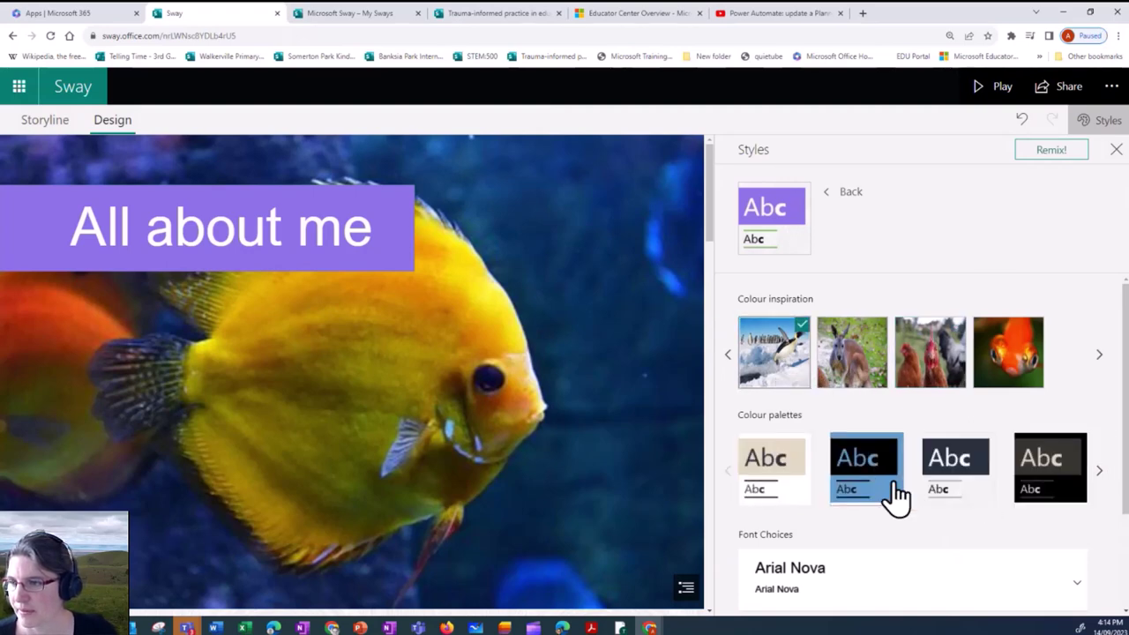
left_click(879, 494)
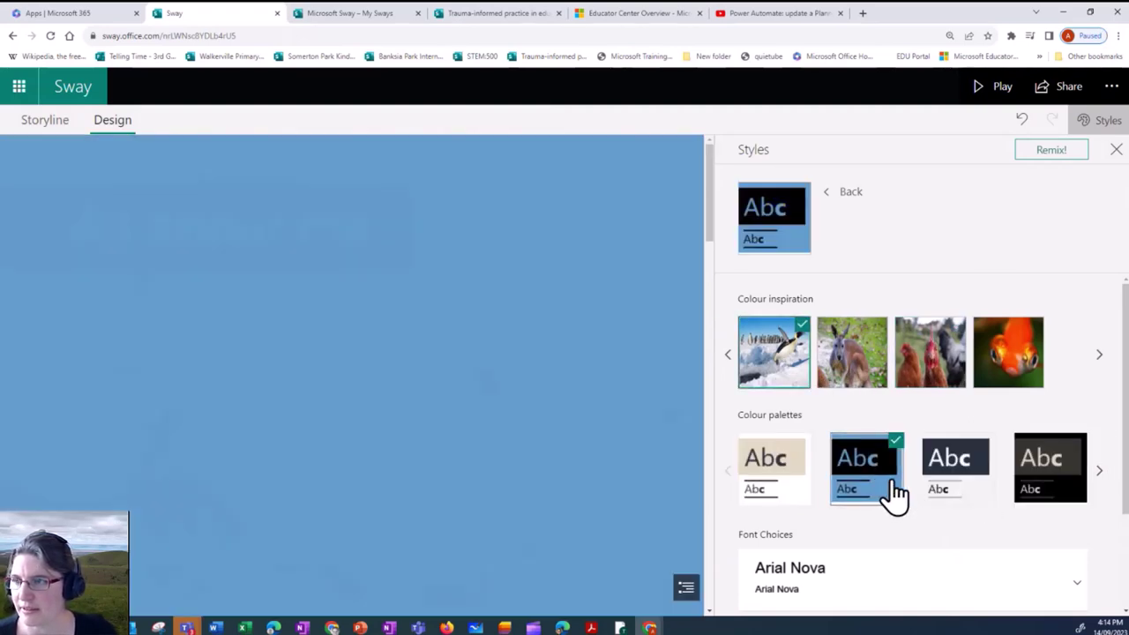
scroll(443, 377, "down", 5)
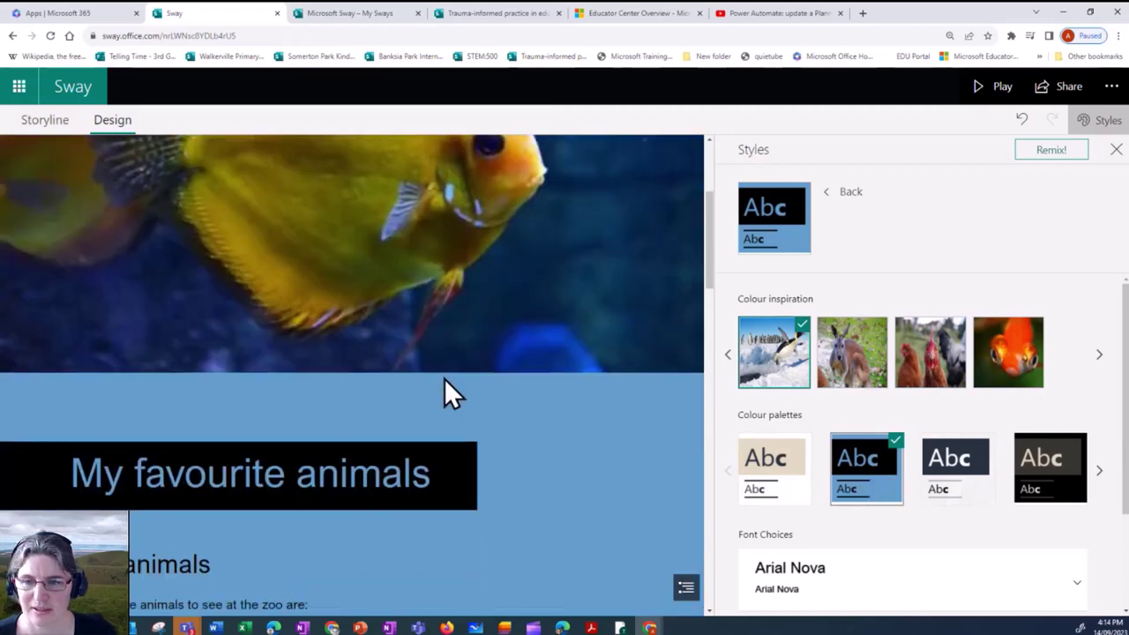
scroll(445, 376, "up", 3)
scroll(919, 465, "down", 2)
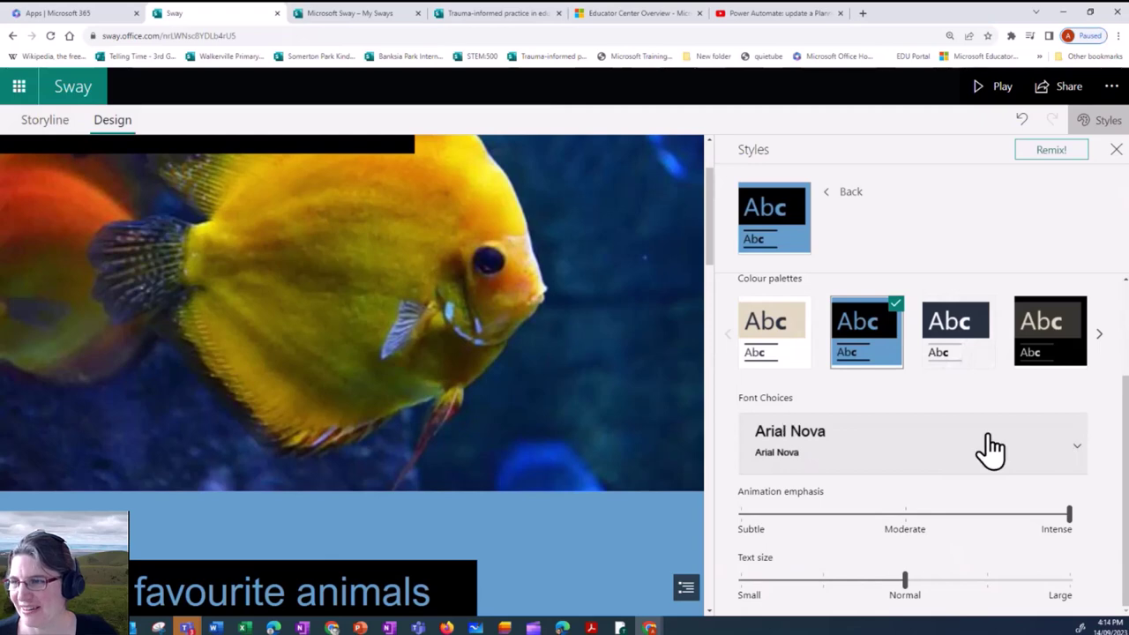
Change the Sway's font to Cavolini.
left_click(1078, 458)
scroll(1052, 466, "down", 4)
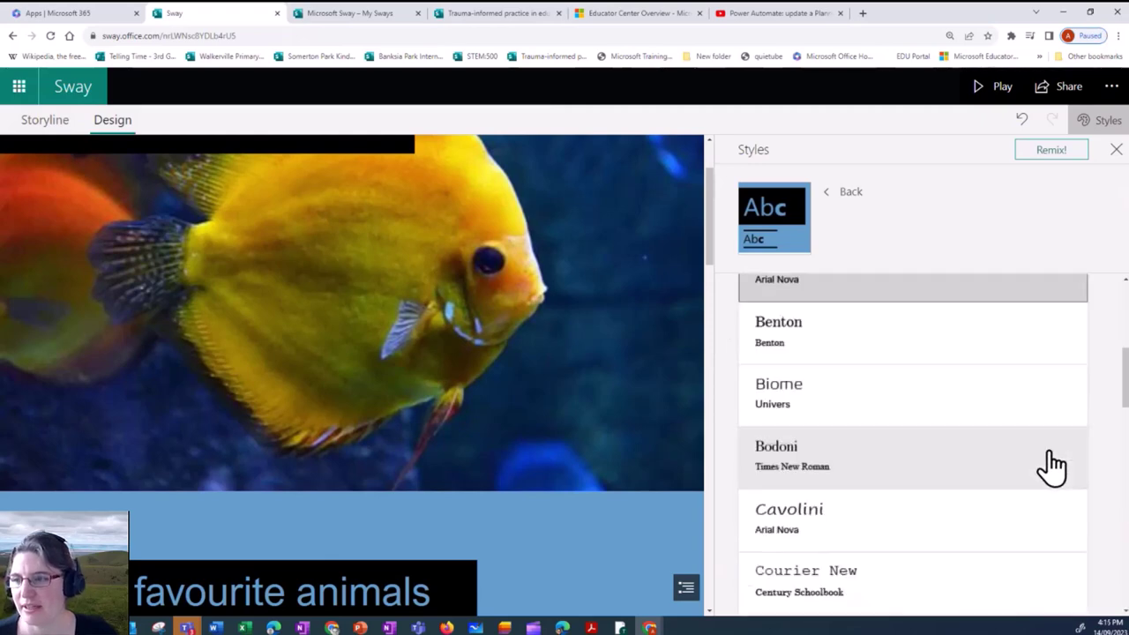
scroll(1045, 468, "down", 1)
left_click(908, 428)
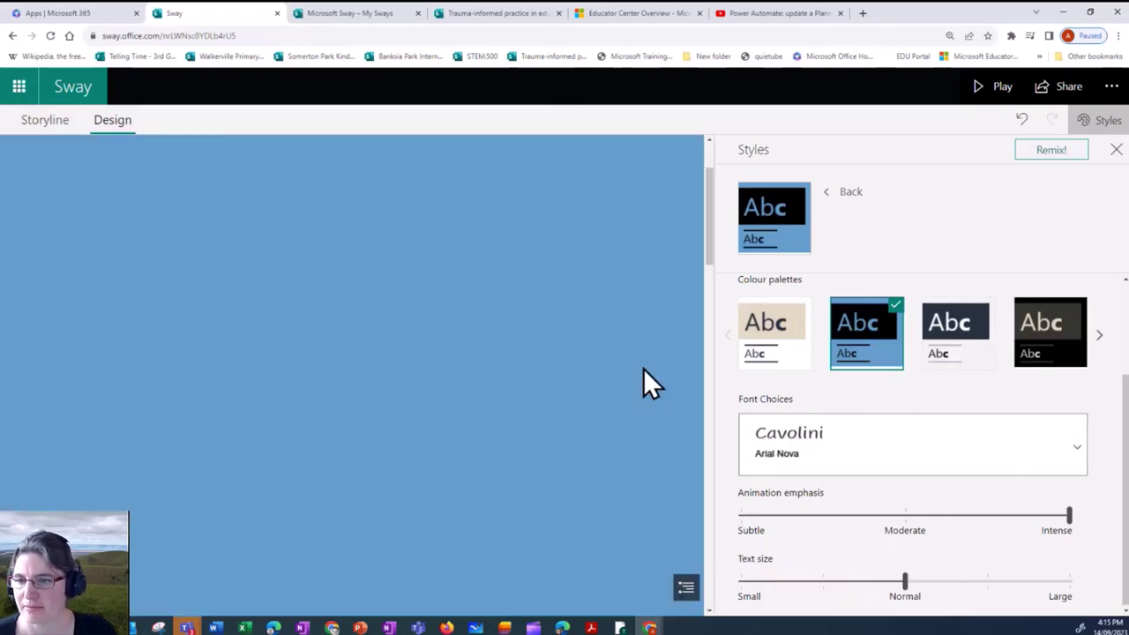
scroll(643, 367, "down", 3)
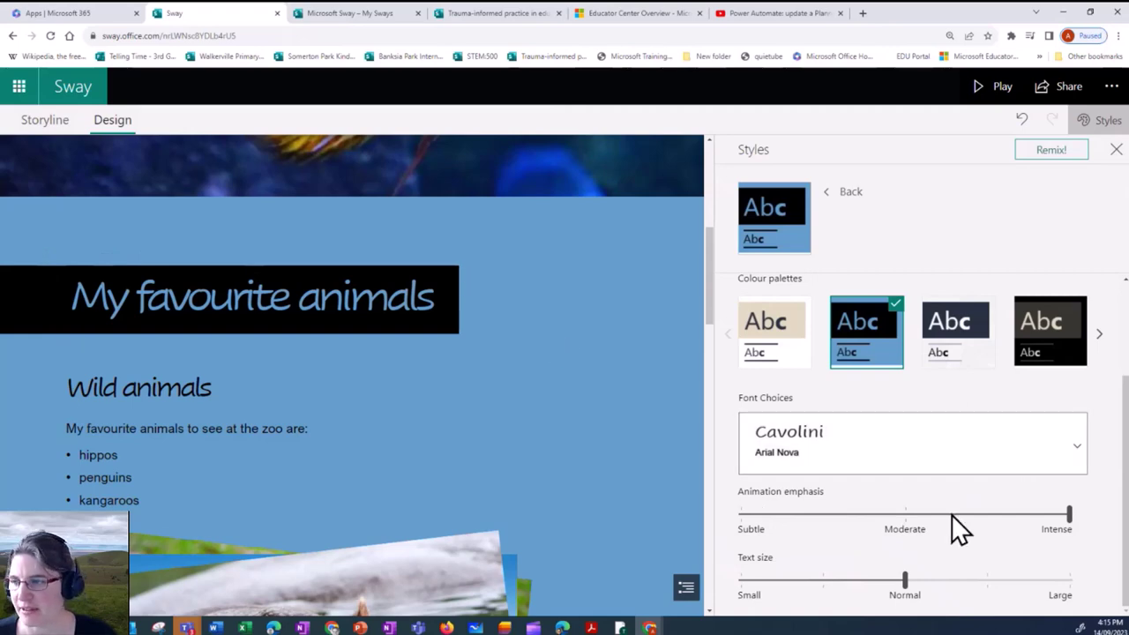
Keep animation emphasis at Intense after trying Moderate, and return the text size to Normal.
left_click(904, 514)
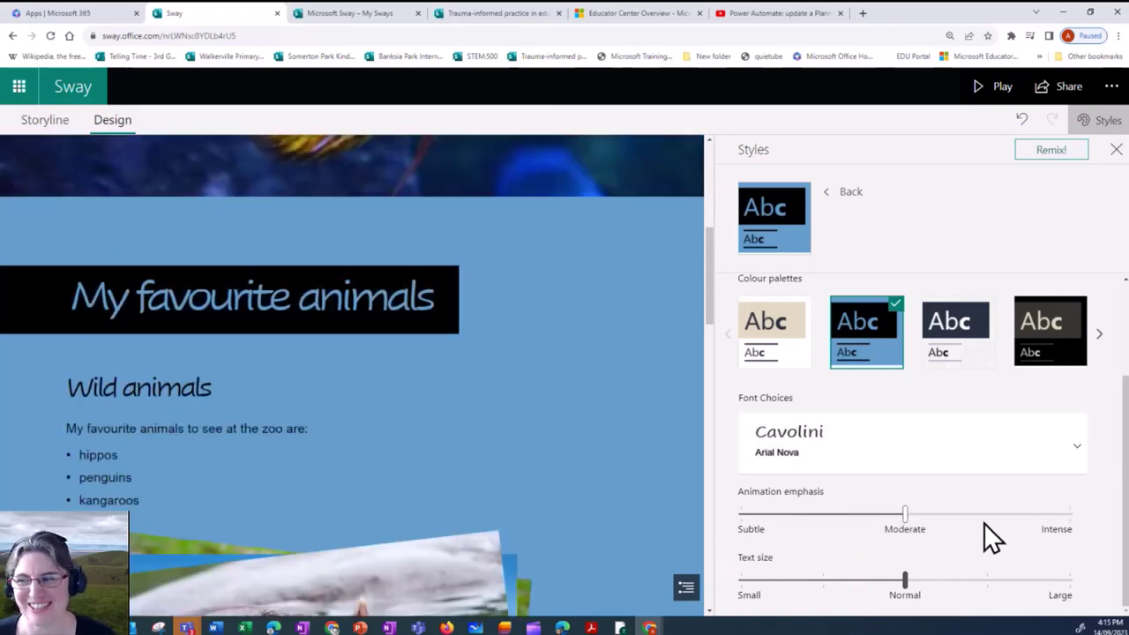
left_click(1069, 520)
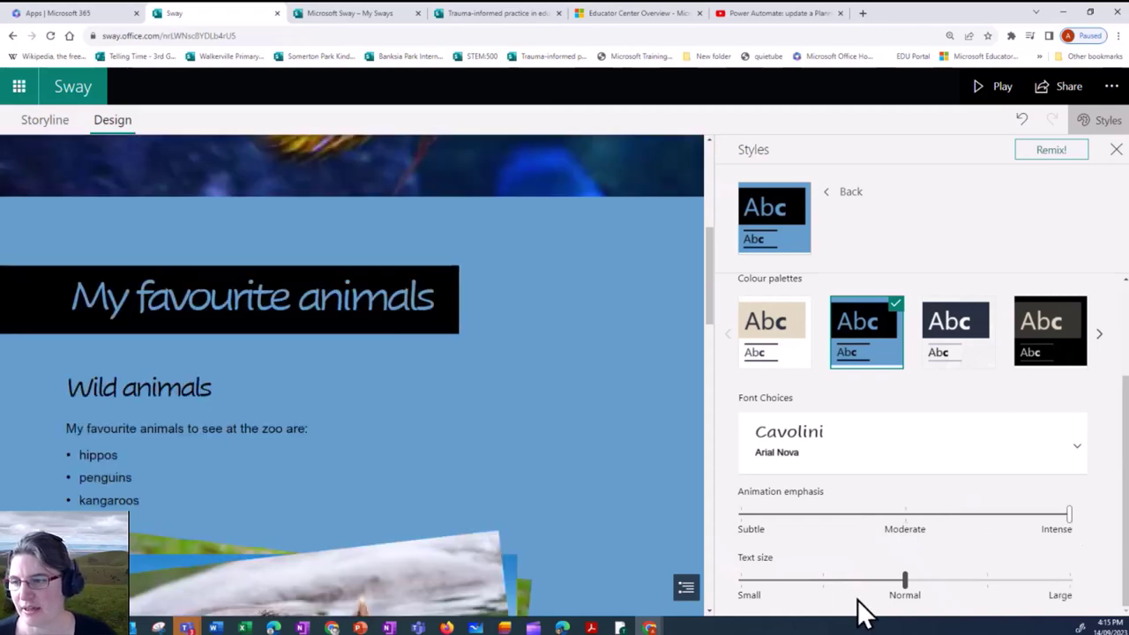
left_click(823, 581)
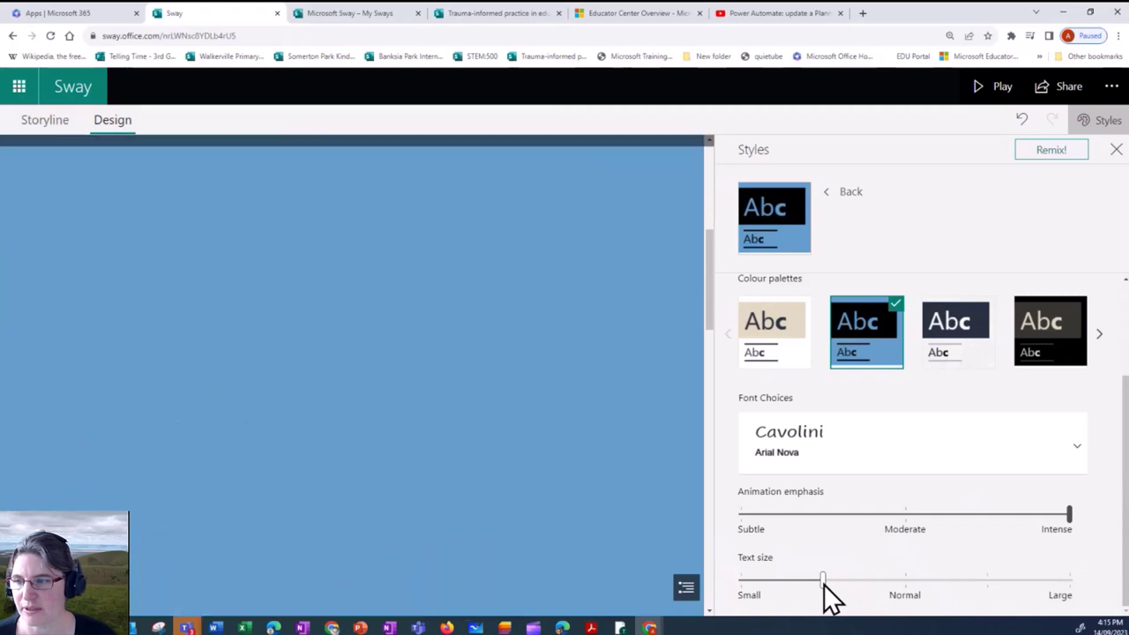
left_click(1071, 582)
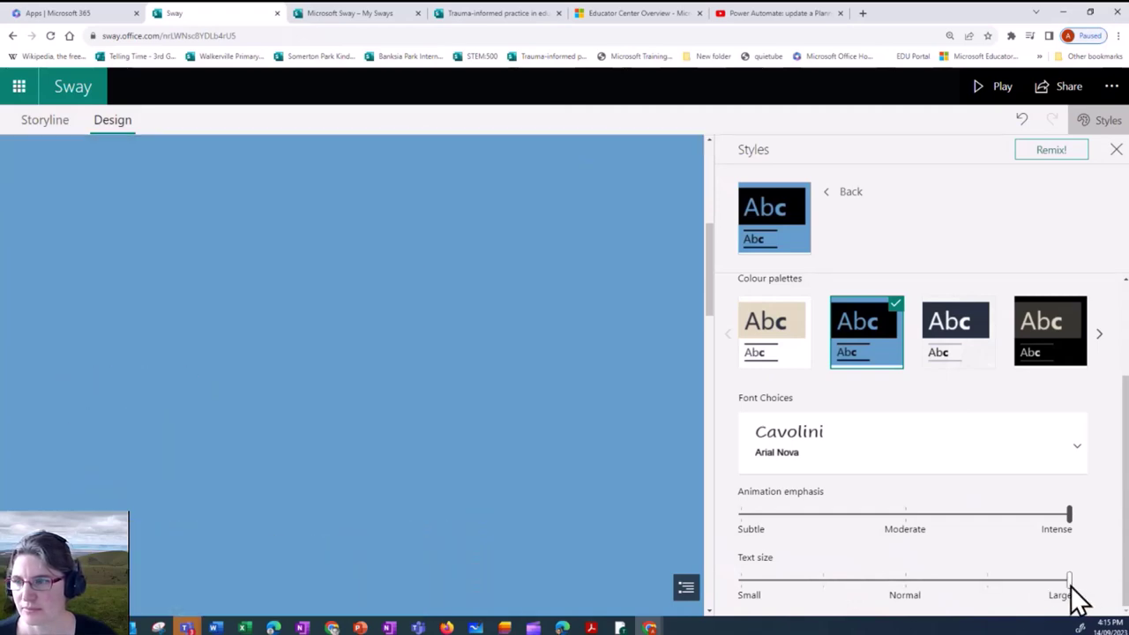
left_click(910, 584)
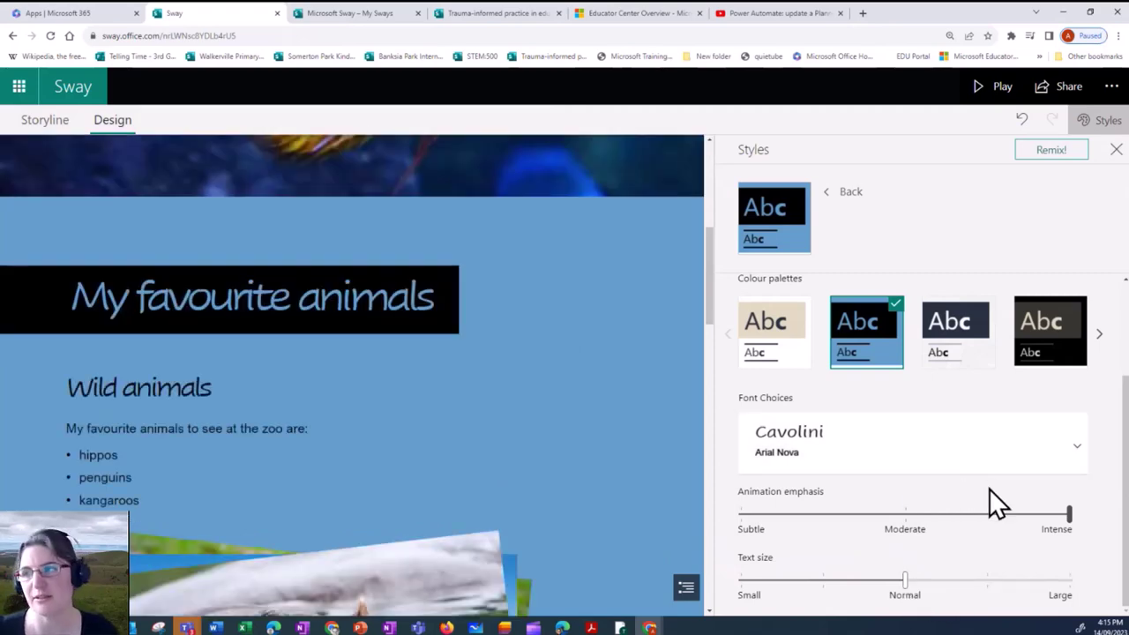
scroll(1010, 440, "up", 3)
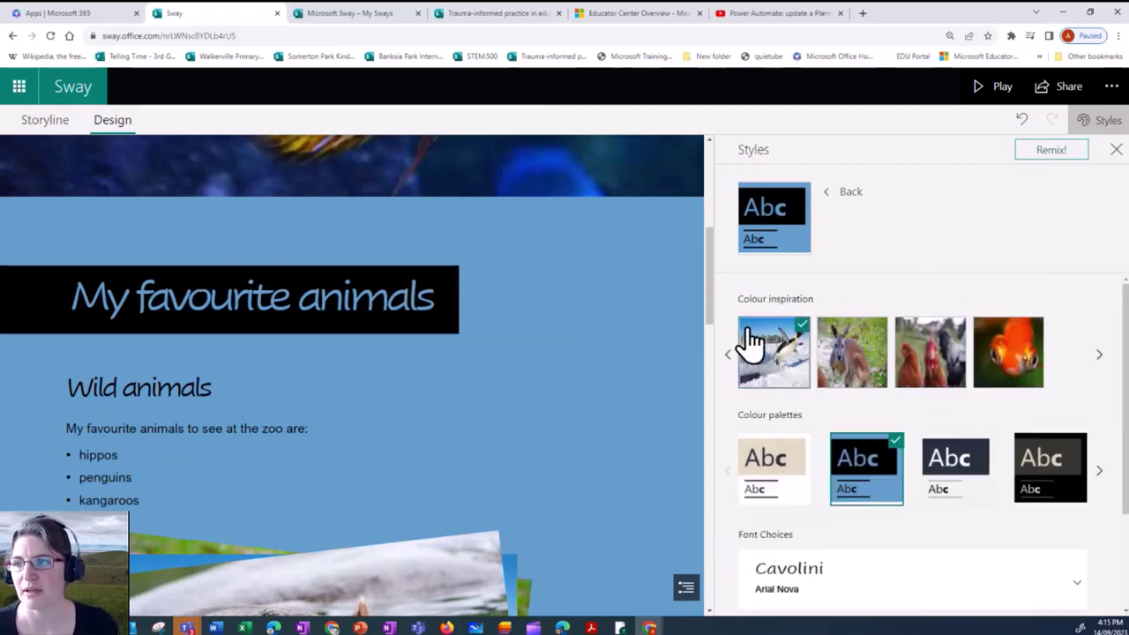
scroll(677, 308, "up", 1)
scroll(677, 309, "up", 5)
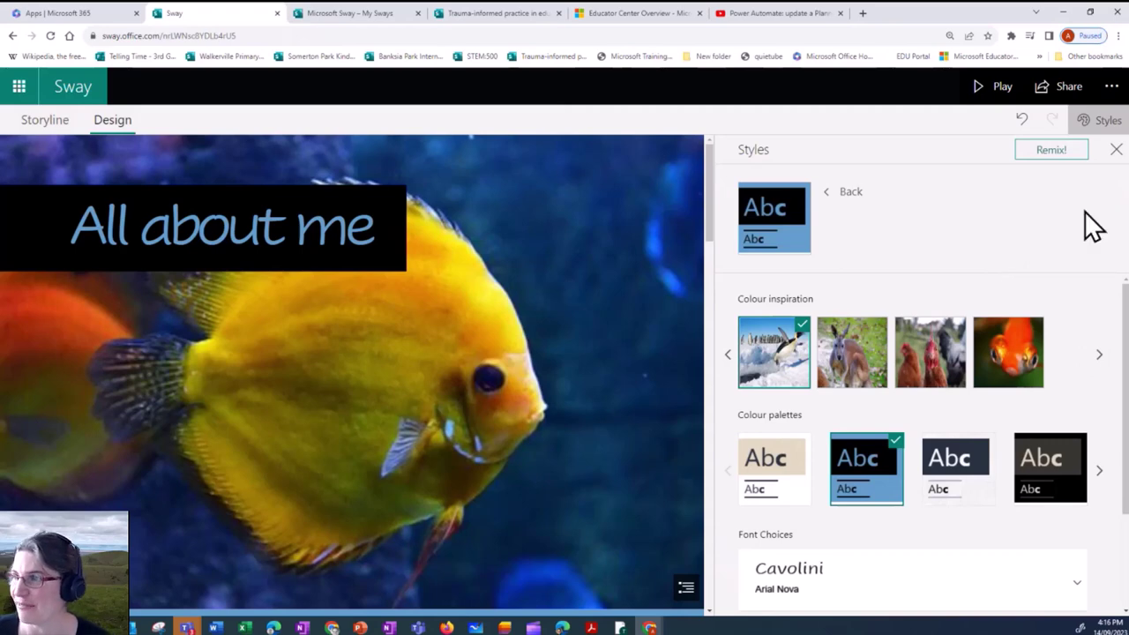
Close Styles, share the Sway with anyone who has the link, and copy that link.
left_click(1116, 154)
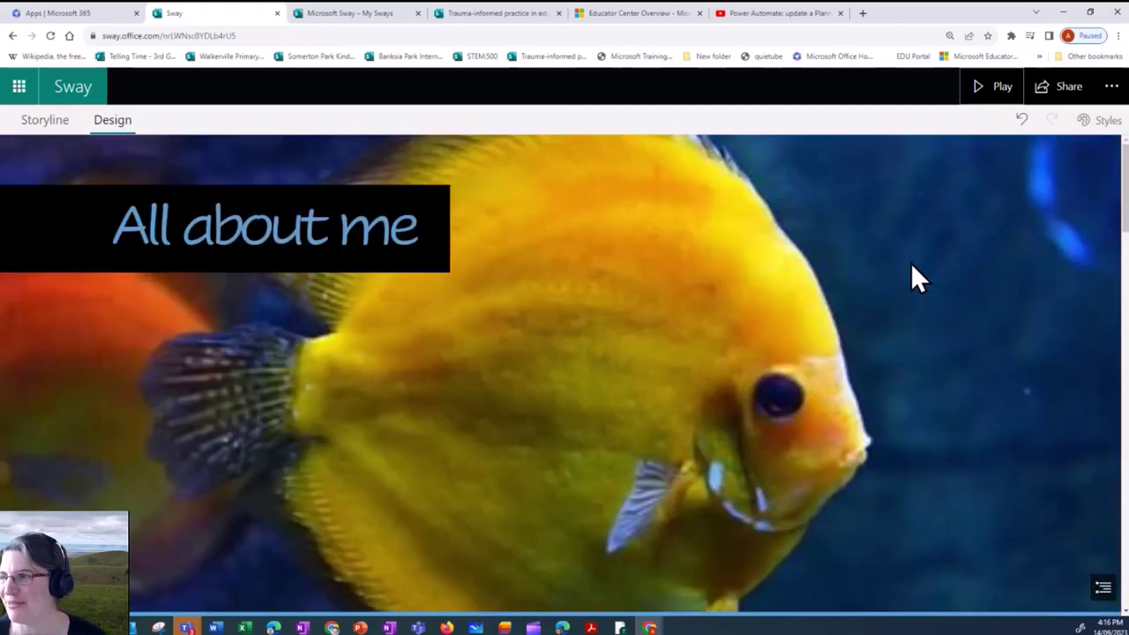
left_click(1055, 99)
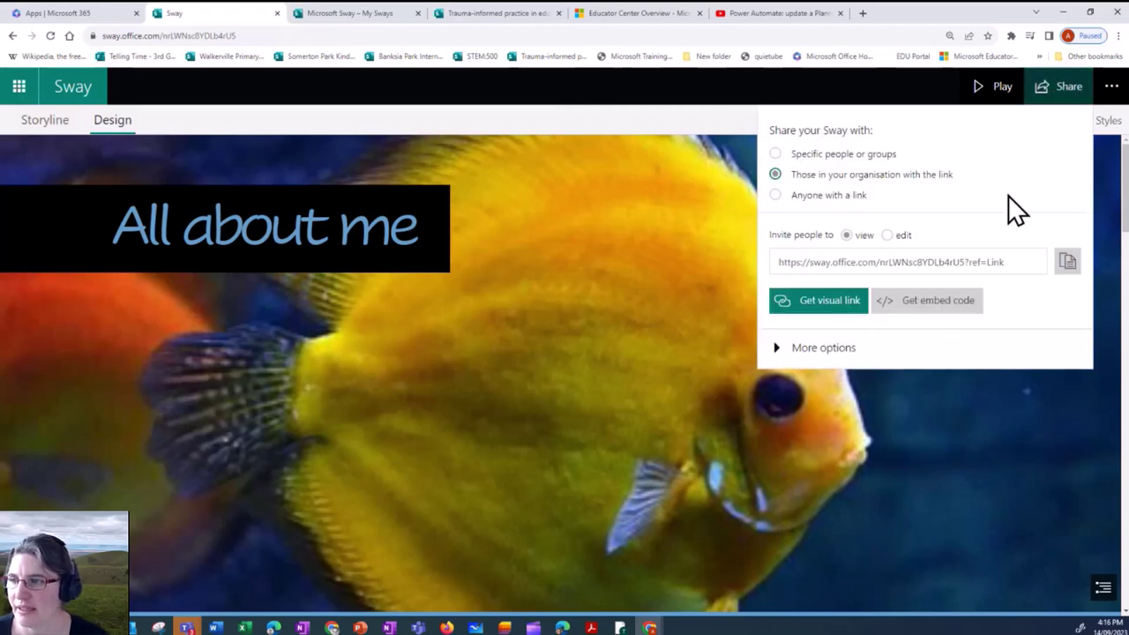
left_click(778, 350)
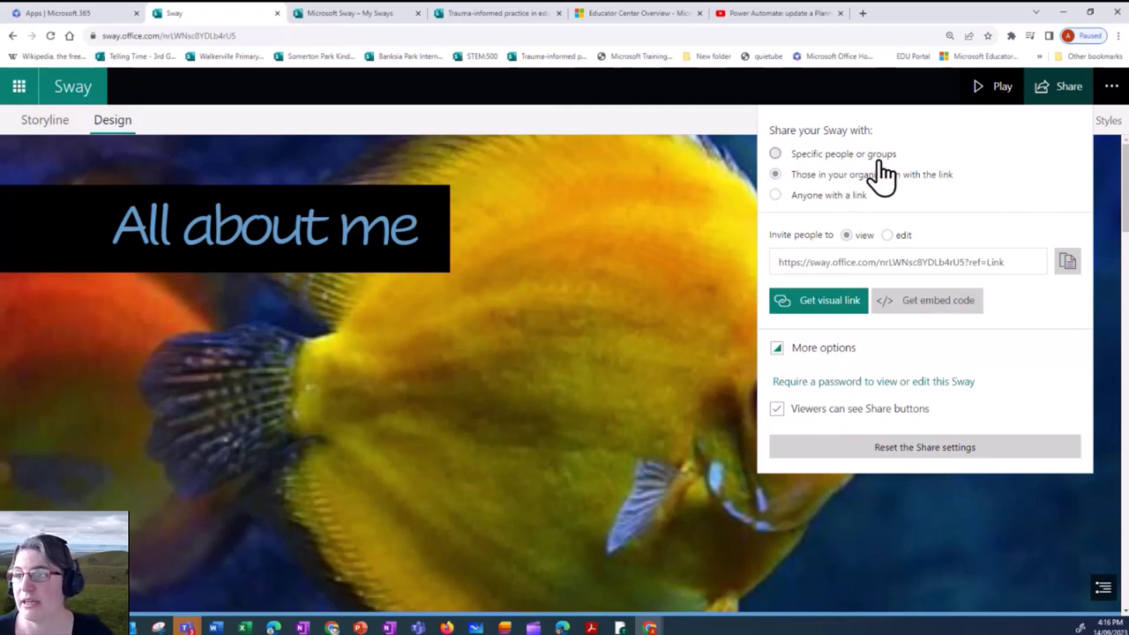
left_click(776, 196)
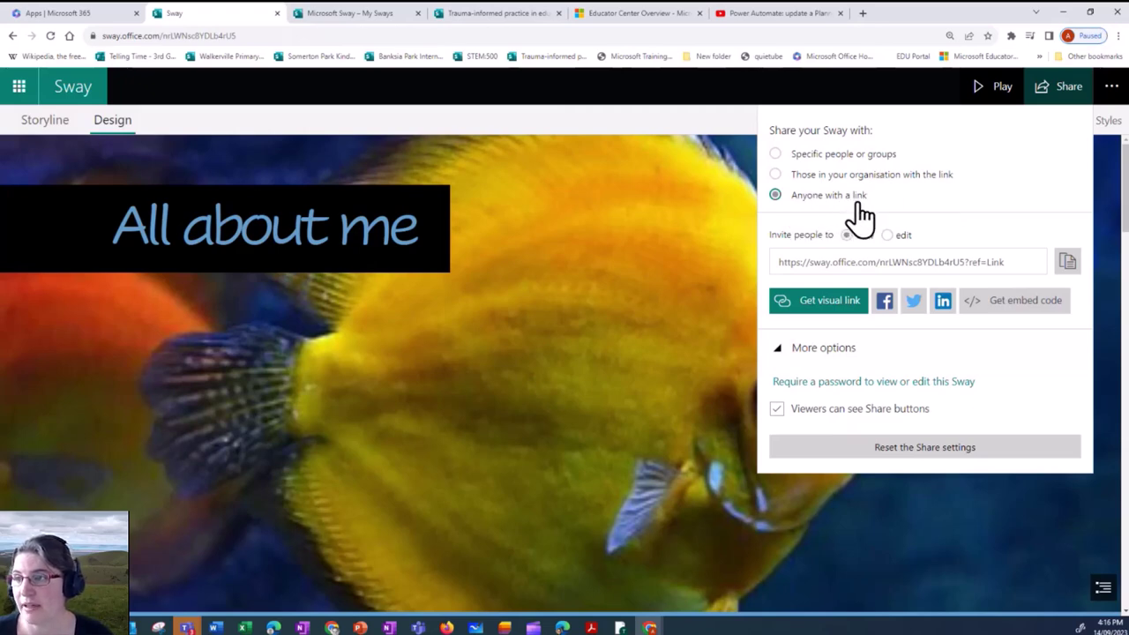
left_click(1067, 280)
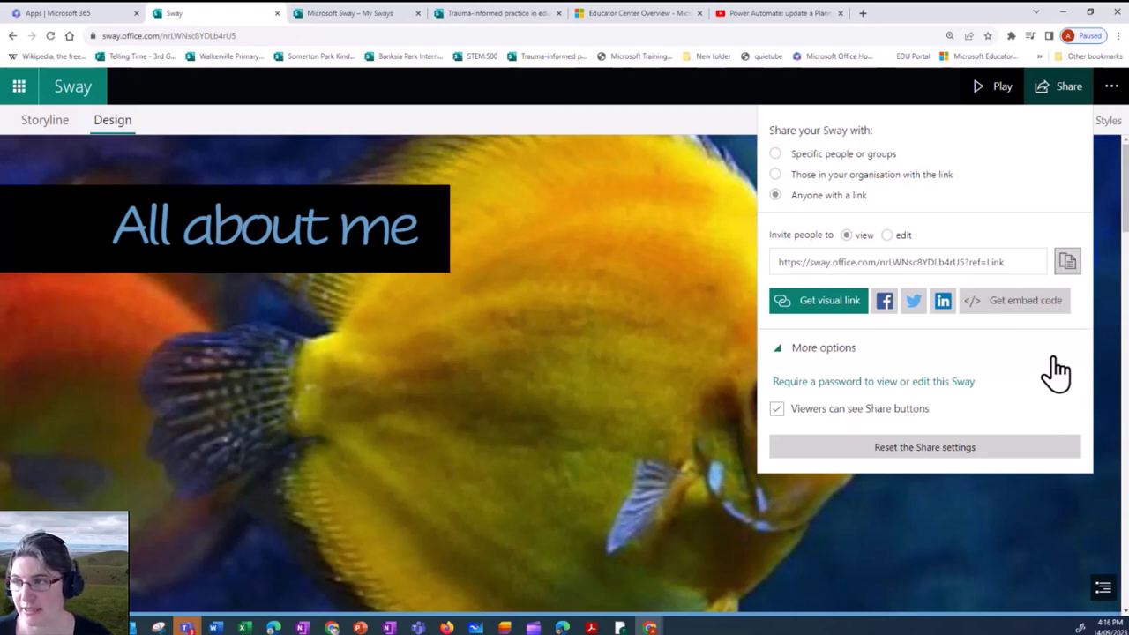
Copy the Sway's embed code to the clipboard.
left_click(1005, 304)
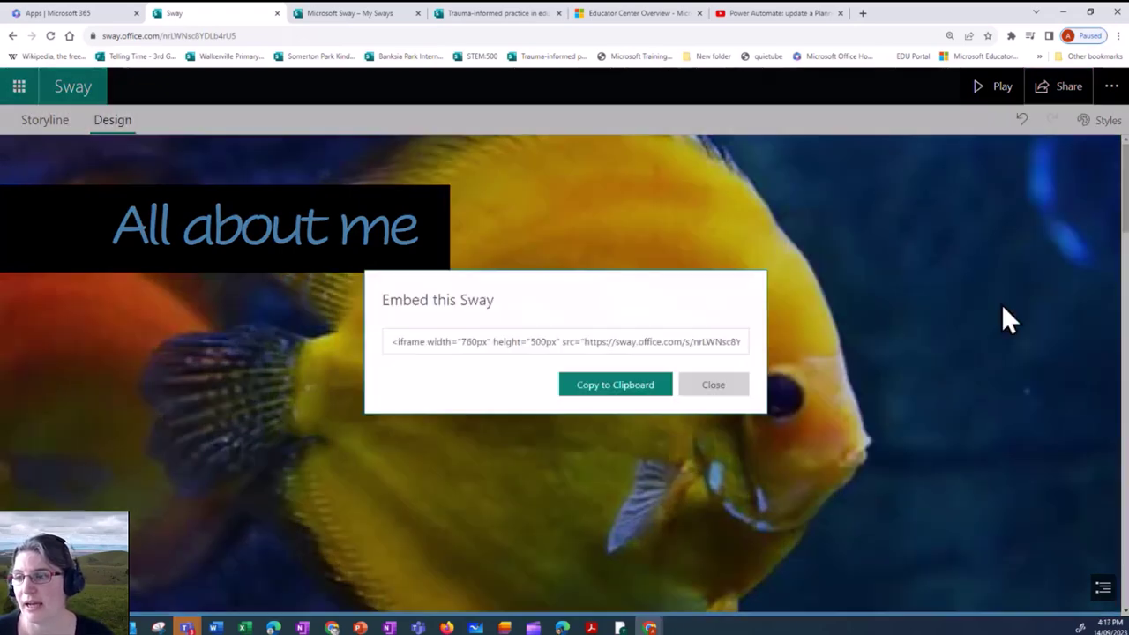
left_click(610, 385)
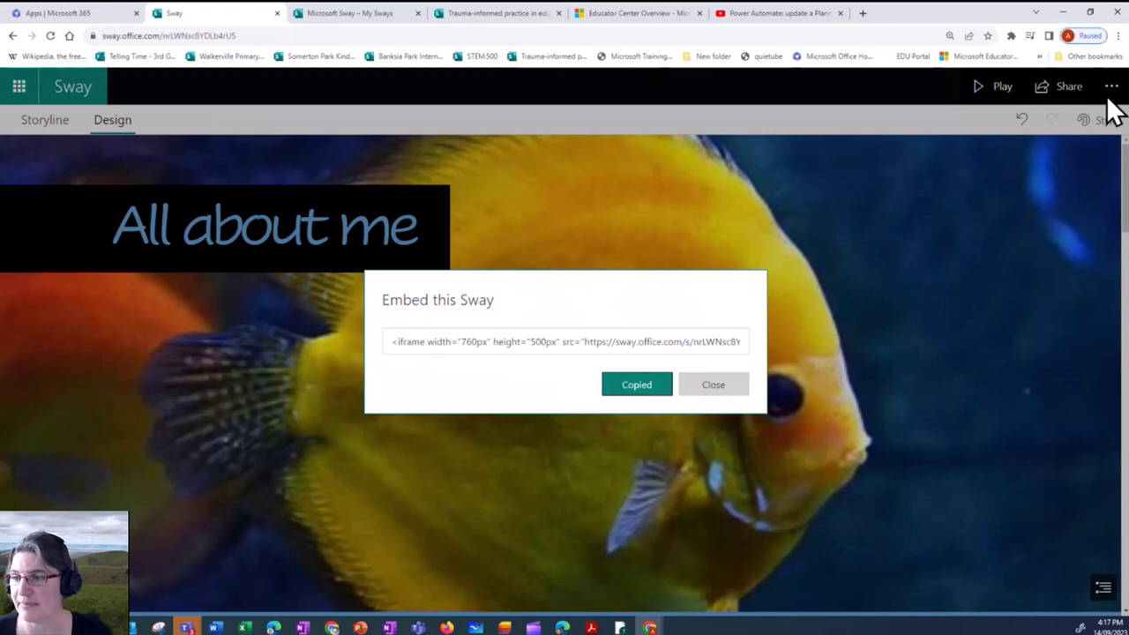
left_click(716, 388)
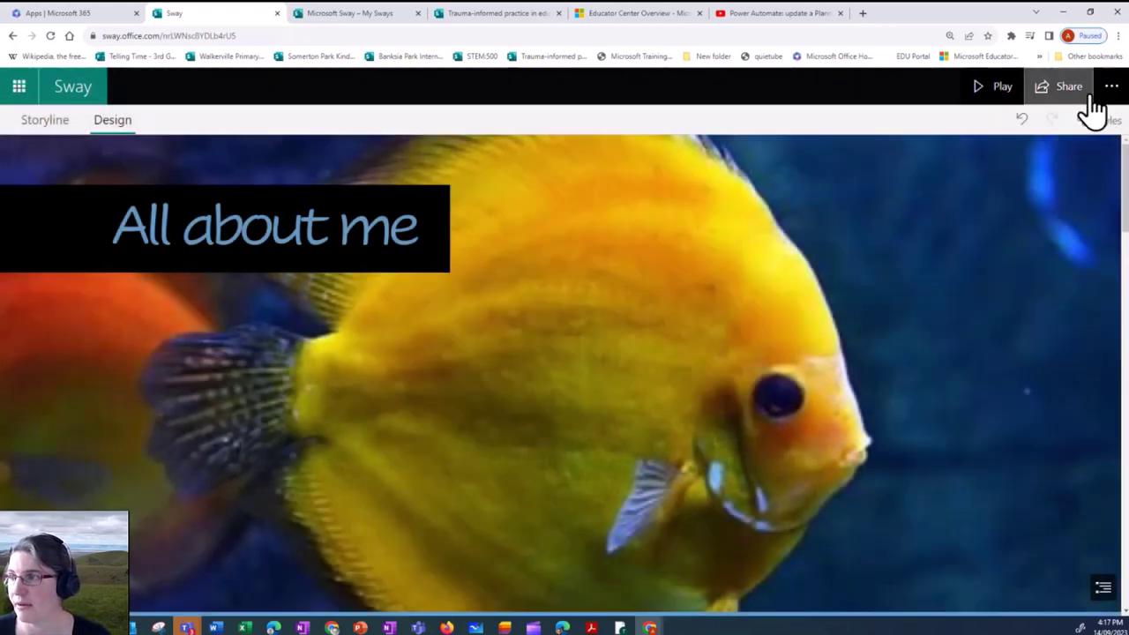
Copy the Sway's visual-link thumbnail for pasting into an email.
left_click(1048, 89)
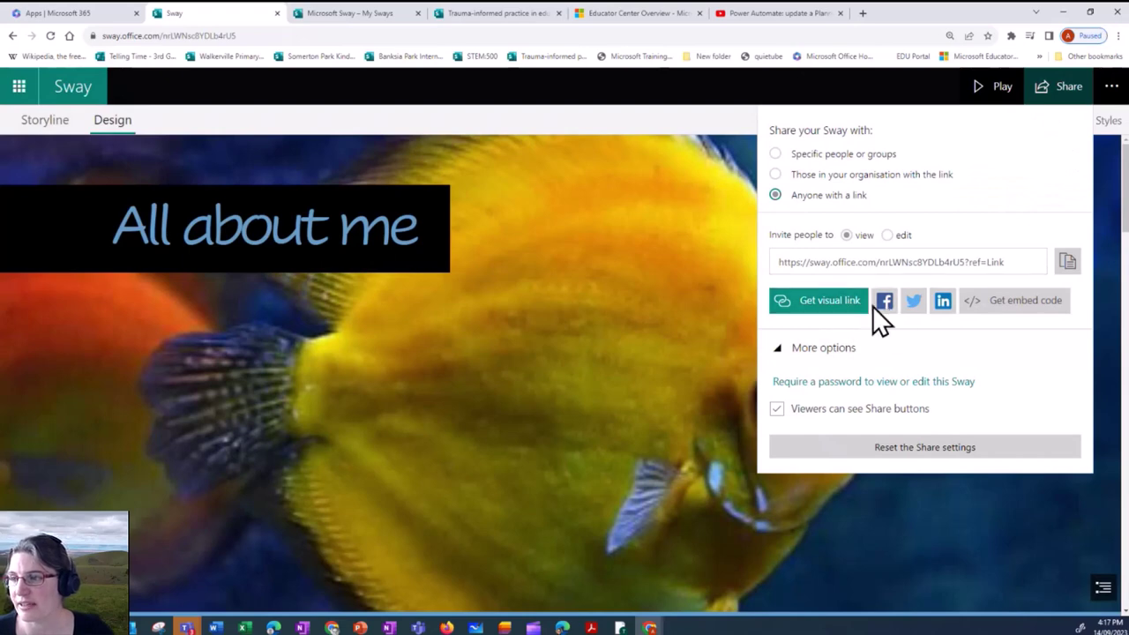
left_click(811, 306)
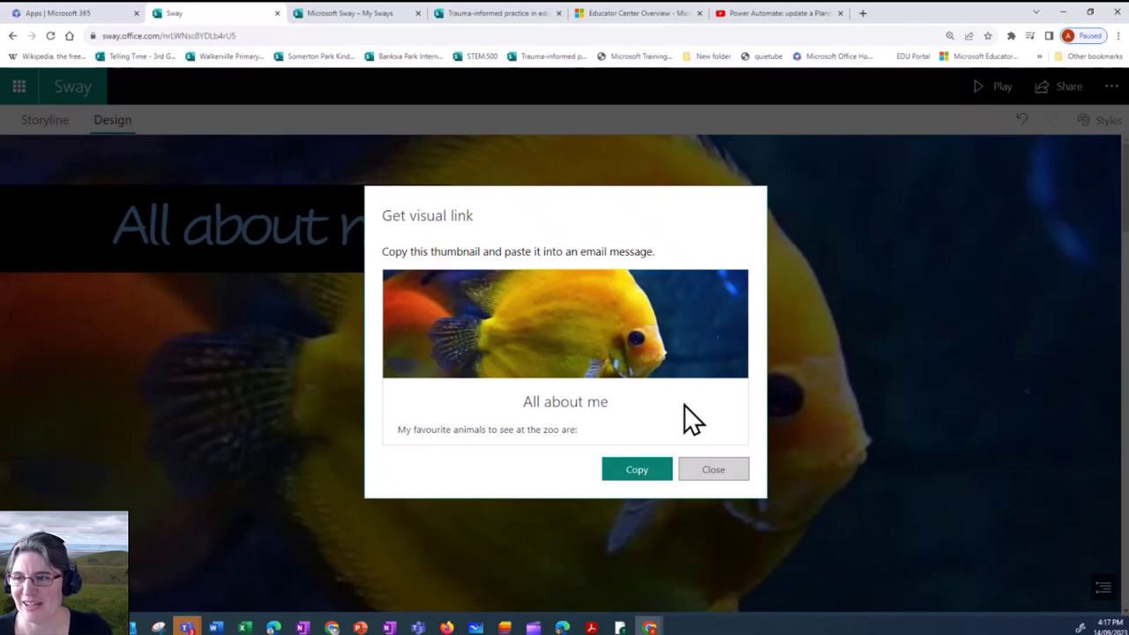
left_click(637, 472)
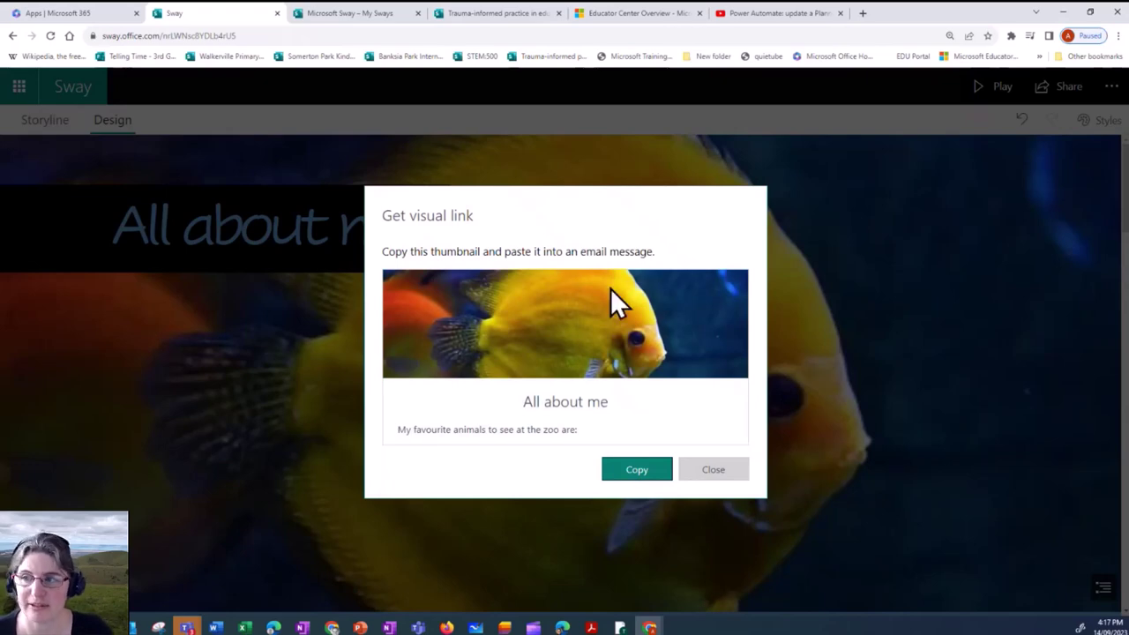
Restrict link sharing to people in your organisation and give them editing rights.
left_click(714, 471)
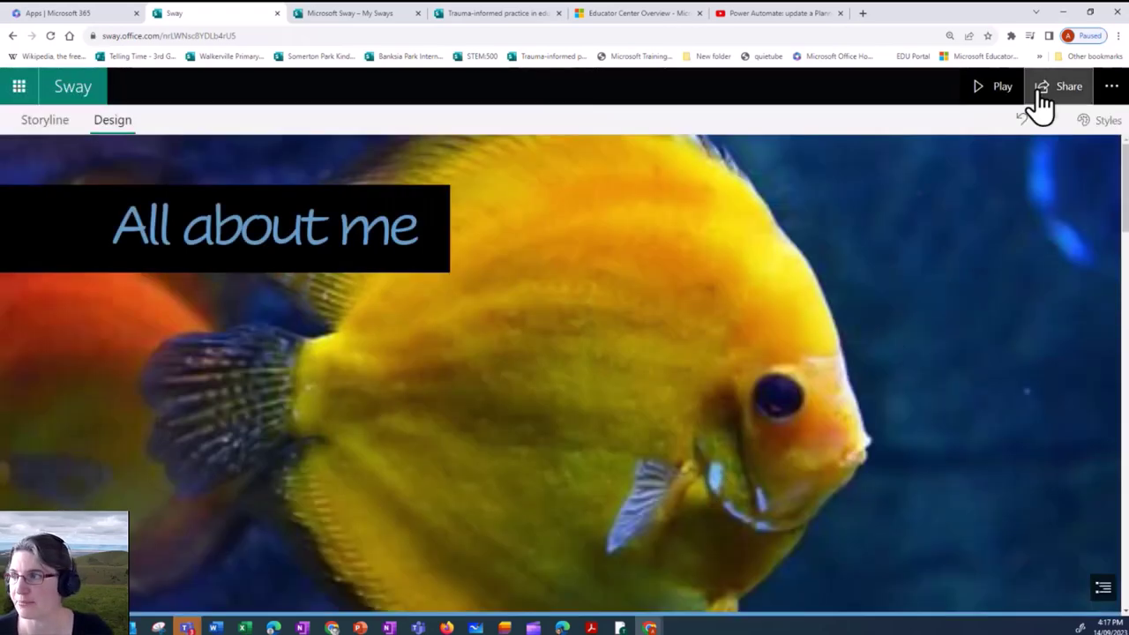
left_click(1065, 93)
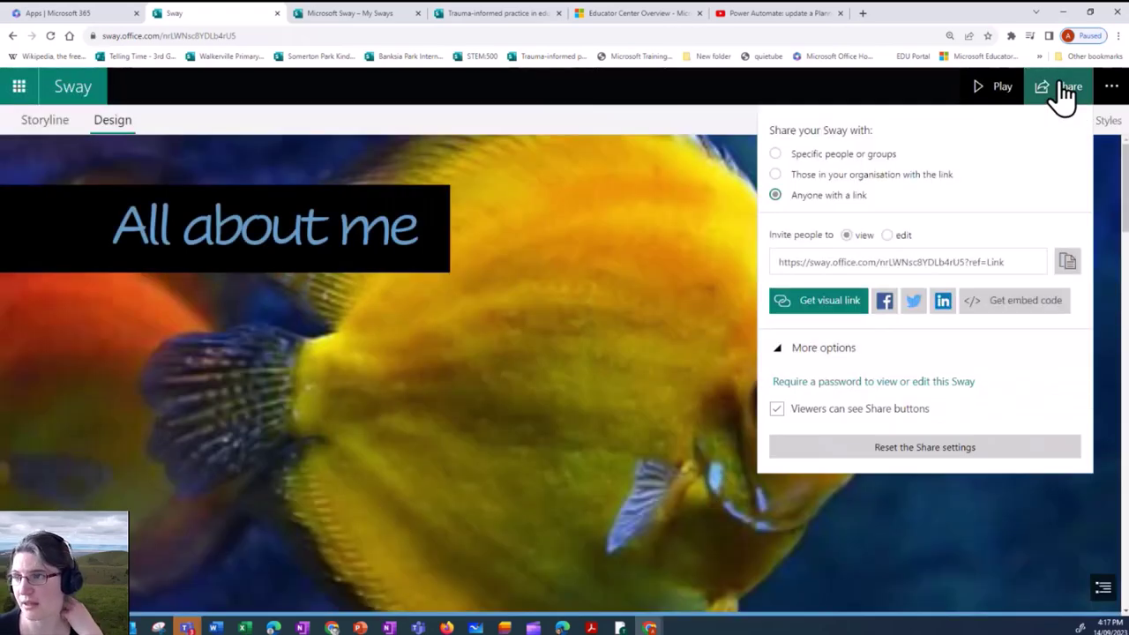
left_click(887, 235)
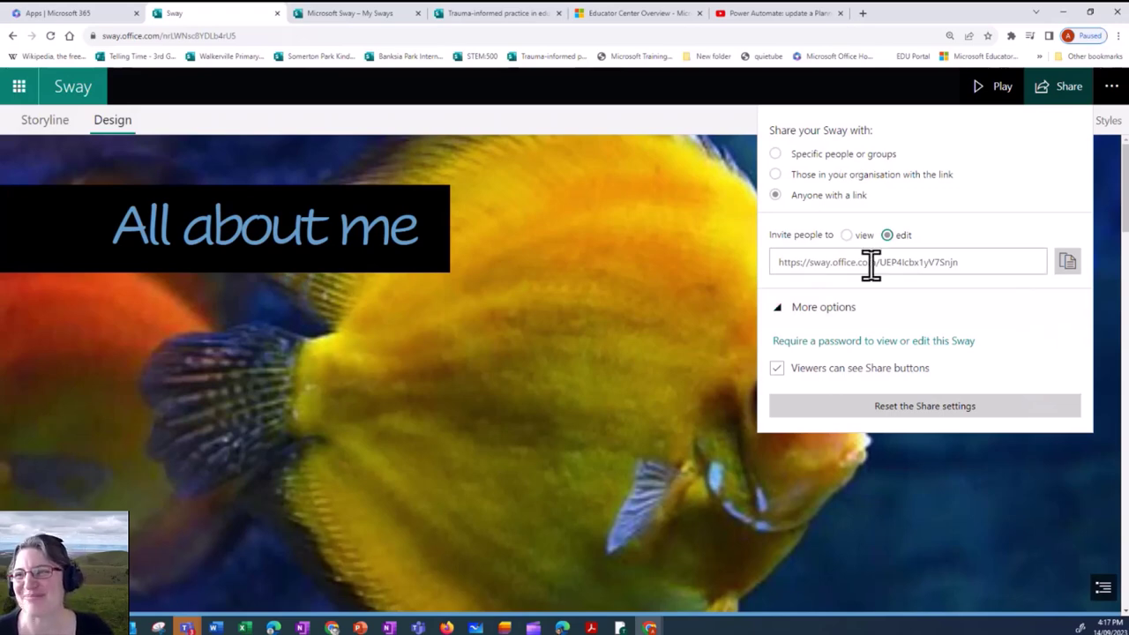
left_click(846, 236)
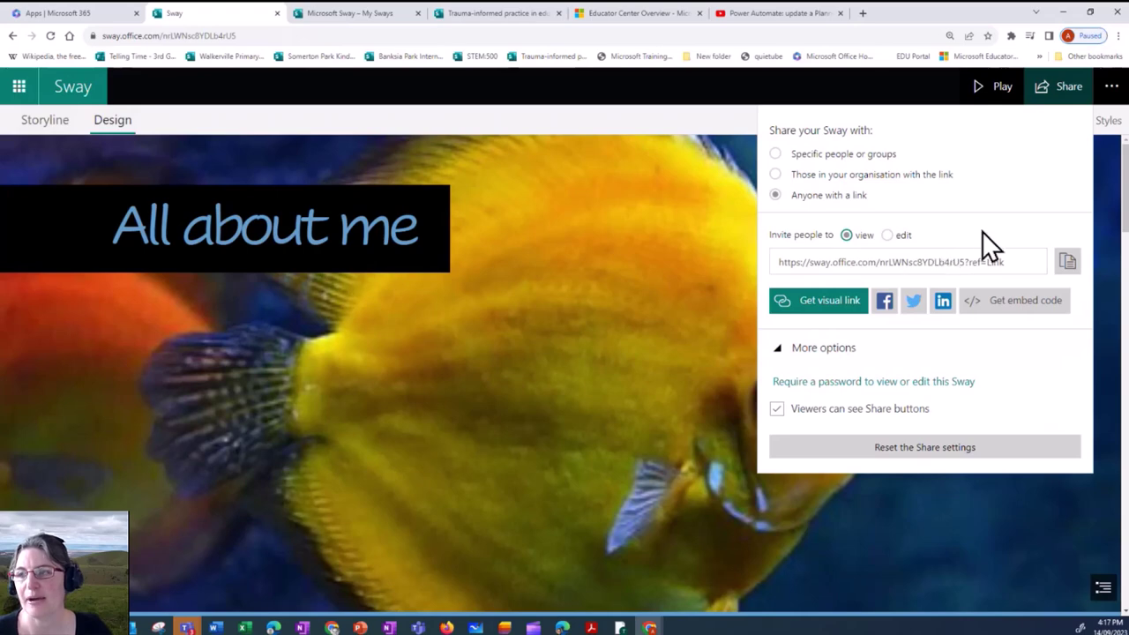
left_click(775, 176)
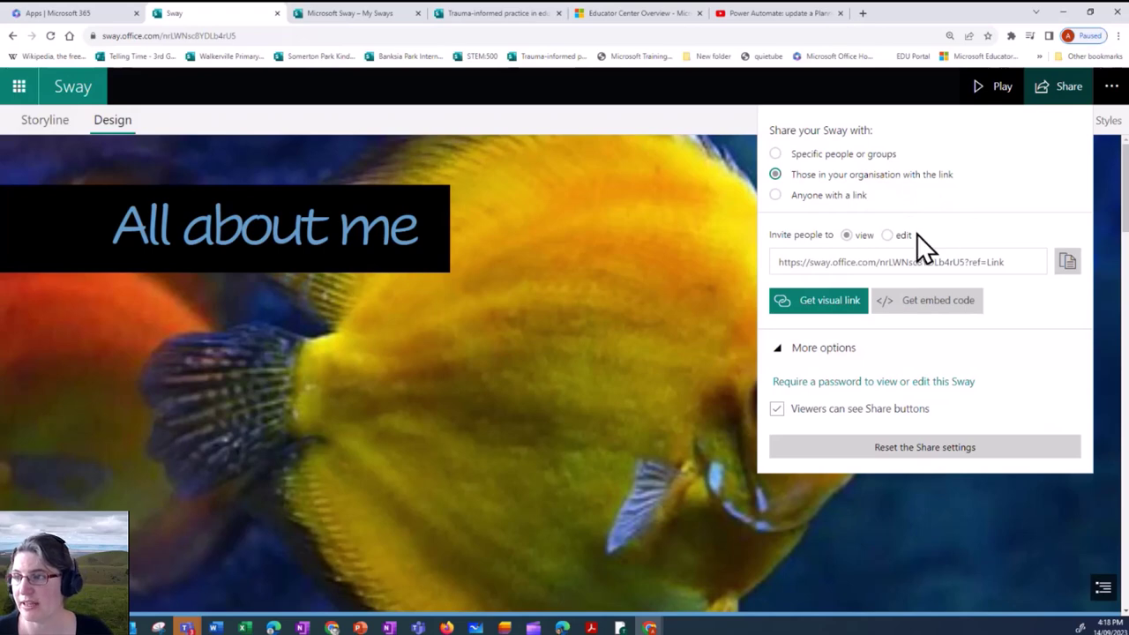
left_click(887, 235)
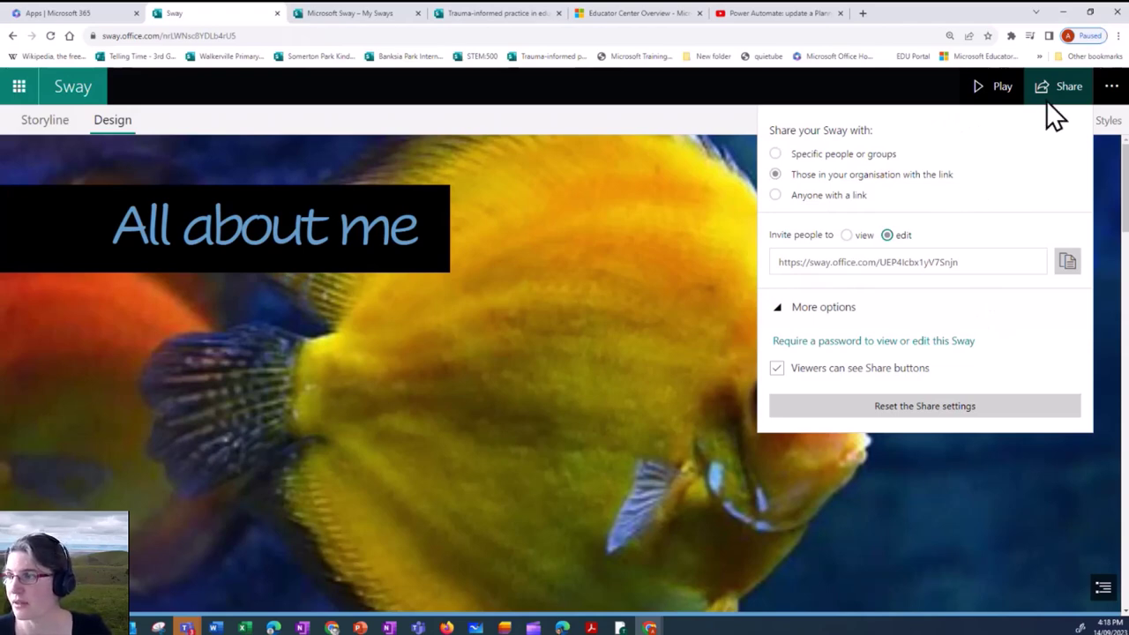
Collapse the extra sharing options and bring up the further Sway commands menu.
left_click(777, 306)
left_click(777, 307)
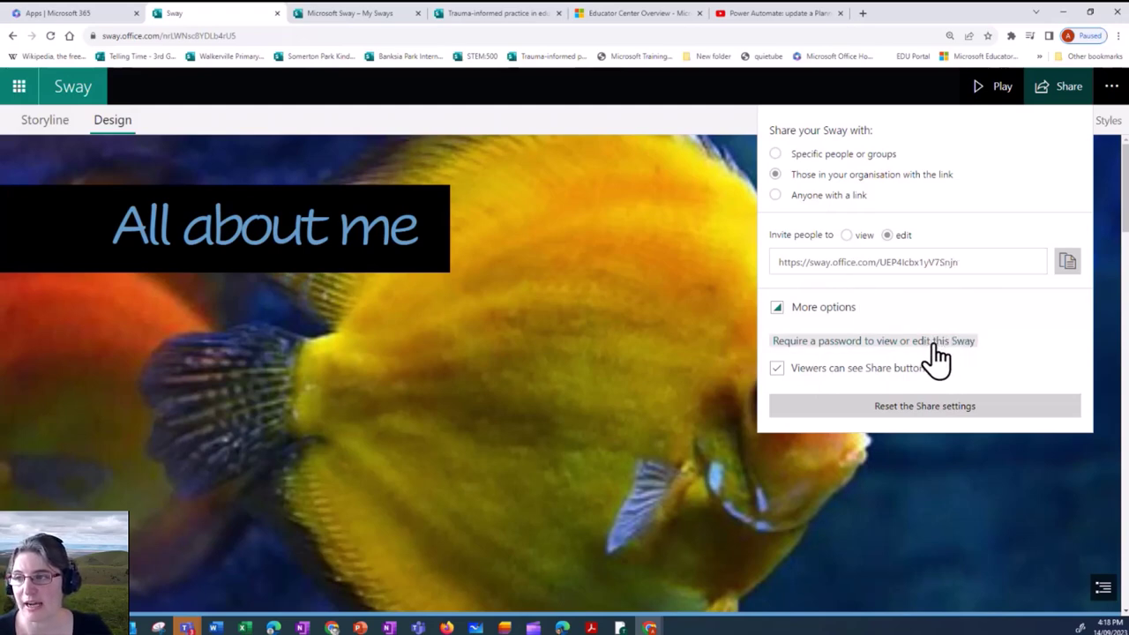
left_click(1038, 308)
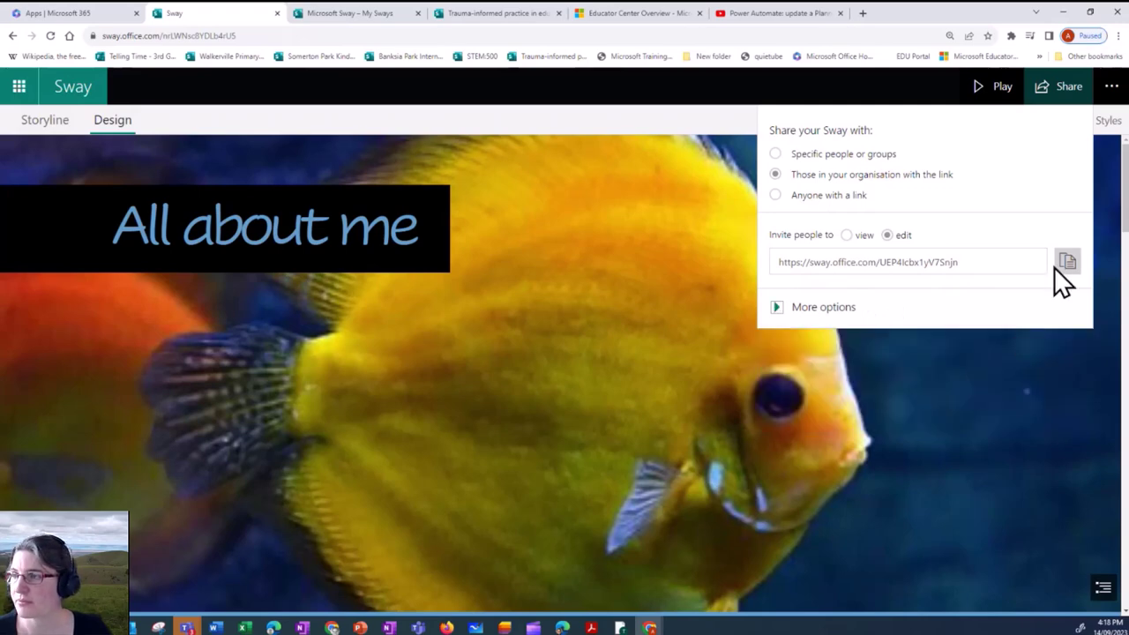
left_click(1111, 88)
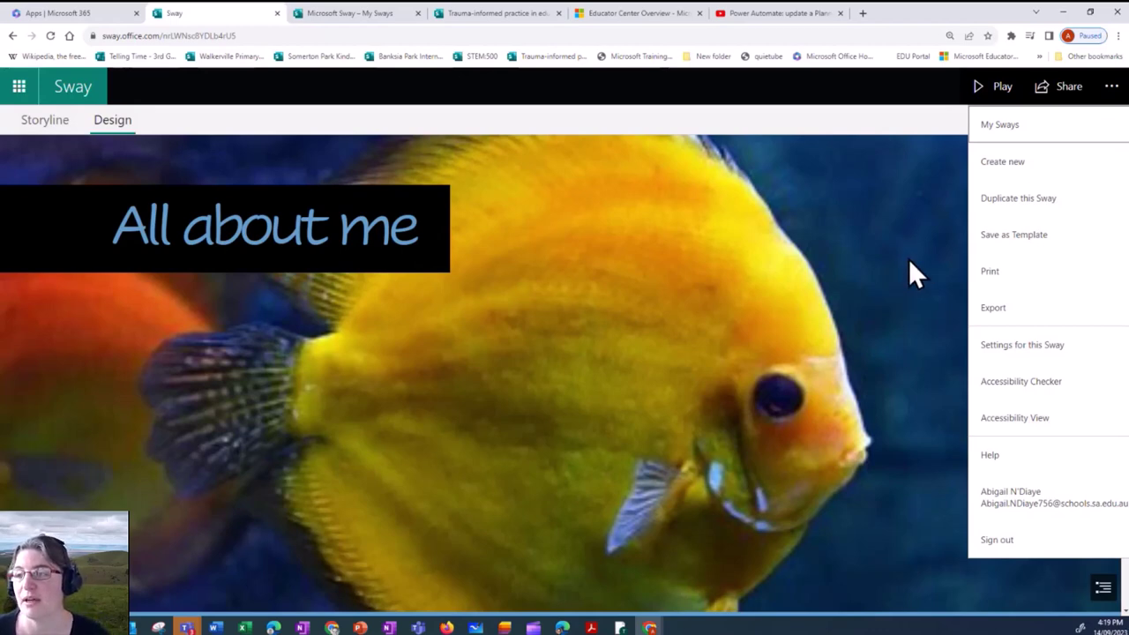
Save the Sway as a template named 'All about me - Template'.
left_click(1016, 240)
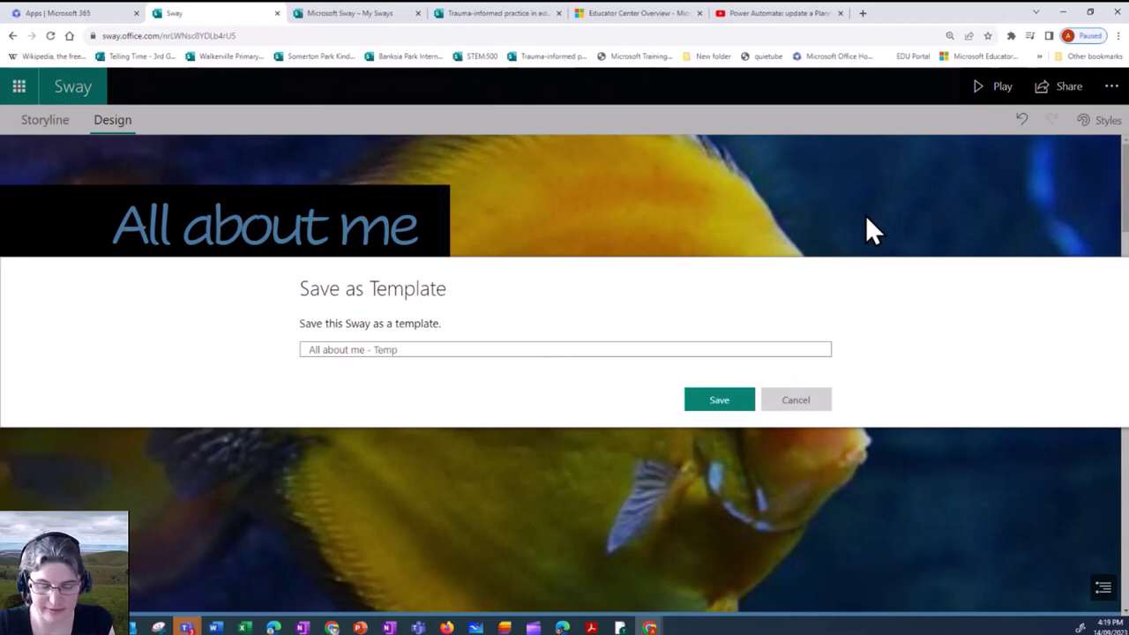
type("- Template")
left_click(719, 402)
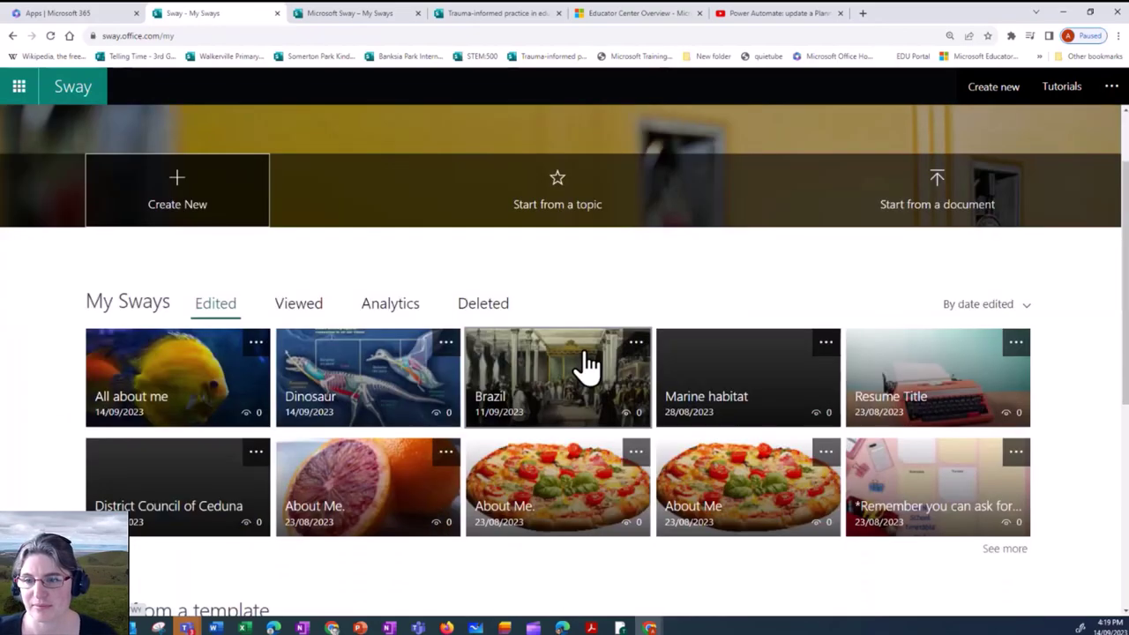
View the All about me - Template from My Sways, then return to the list.
scroll(582, 368, "down", 3)
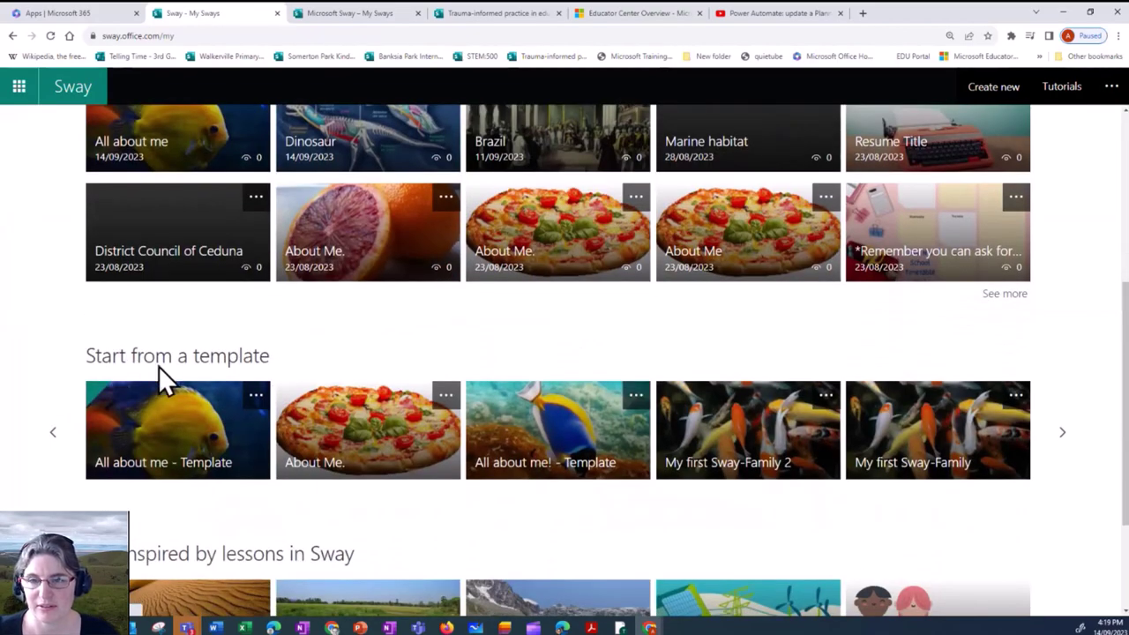
left_click(188, 441)
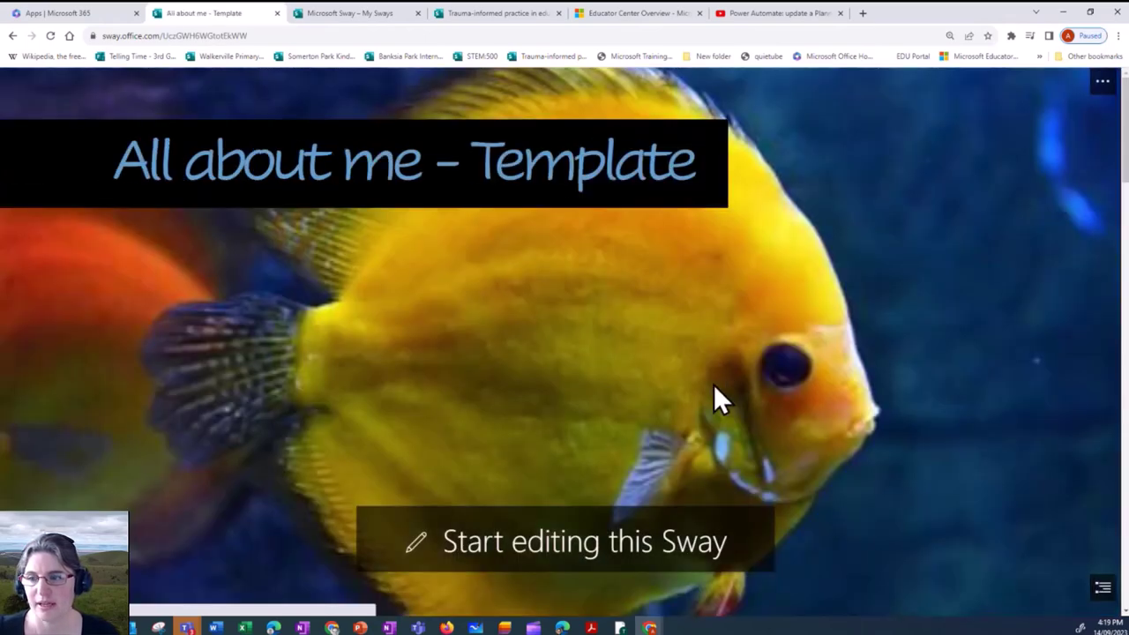
scroll(617, 467, "down", 1)
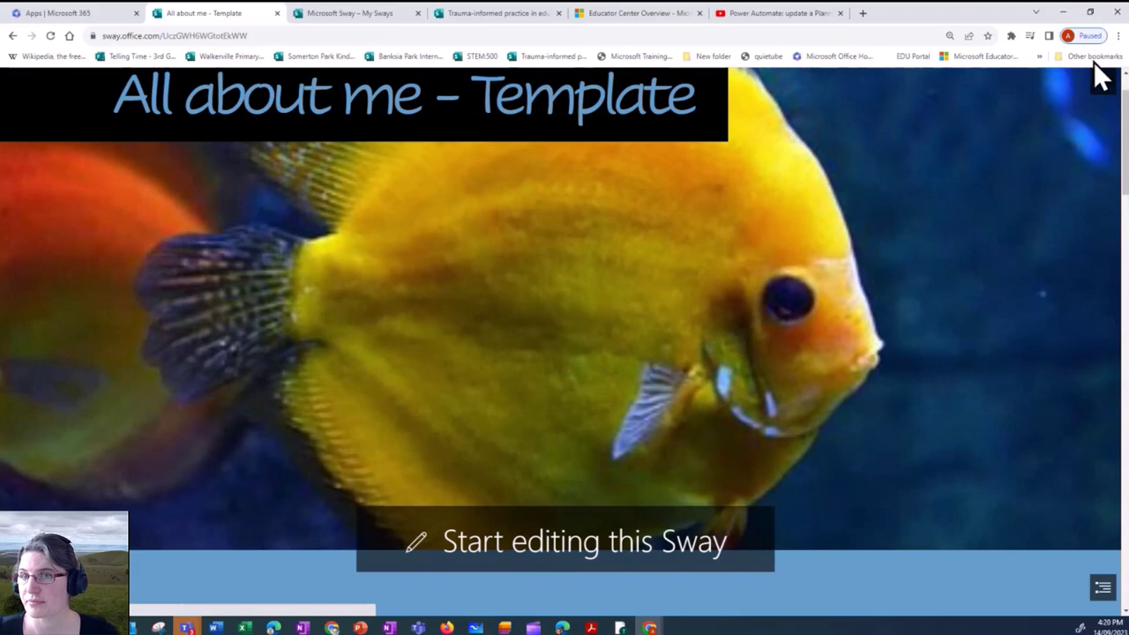
left_click(13, 37)
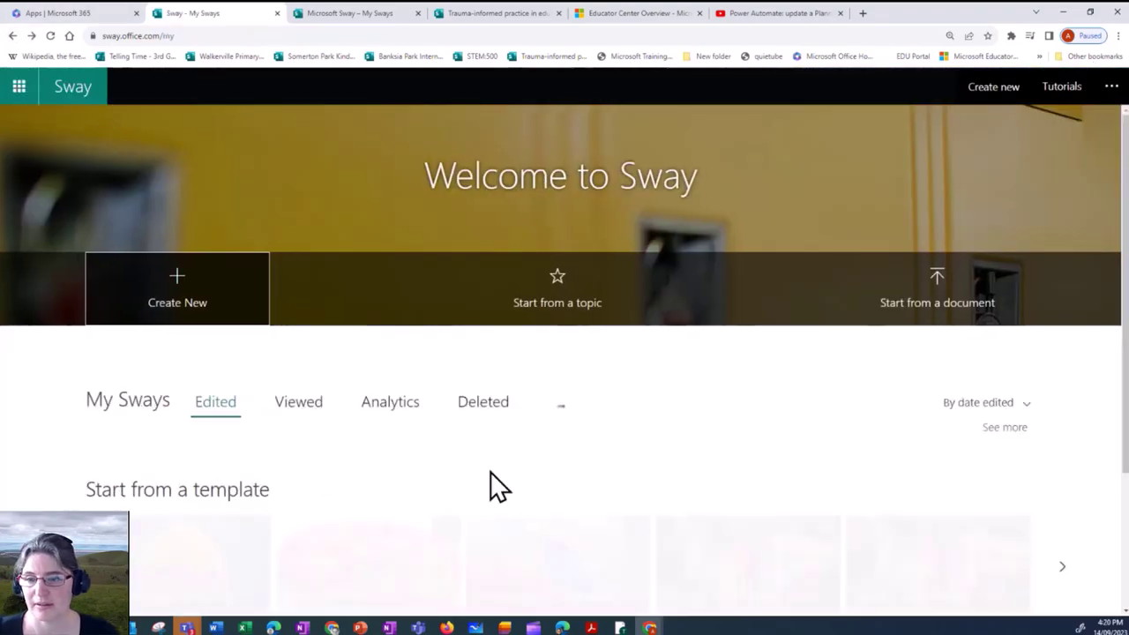
Reopen the All about me - Template and start editing a copy of it.
scroll(480, 503, "down", 3)
scroll(394, 488, "down", 1)
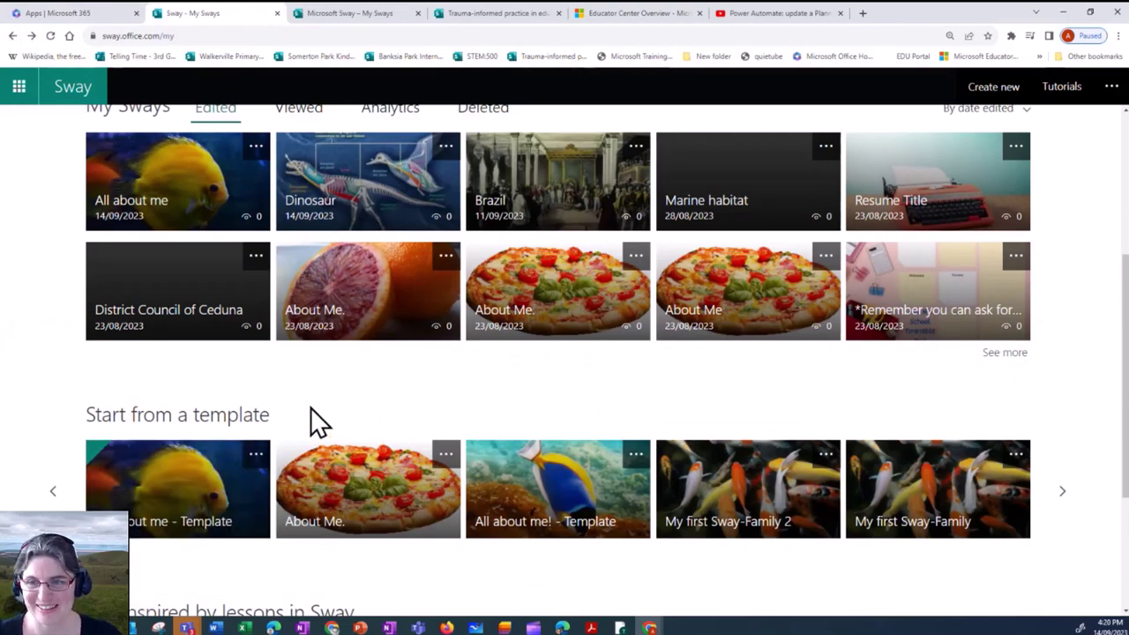
scroll(326, 351, "up", 2)
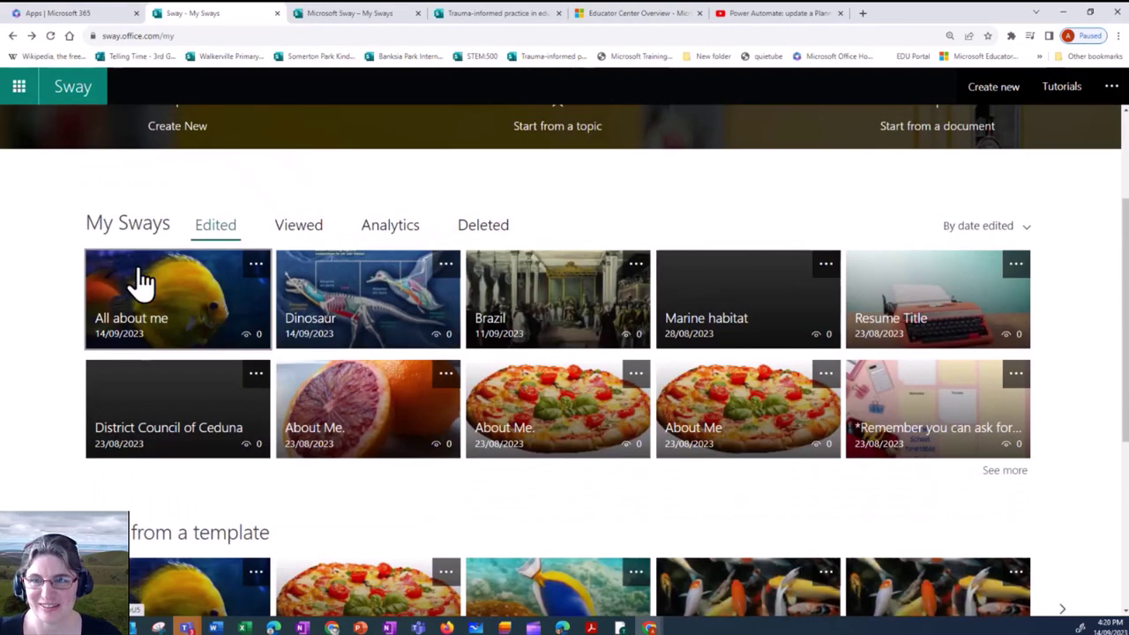
scroll(300, 496, "down", 1)
scroll(301, 490, "down", 2)
left_click(176, 465)
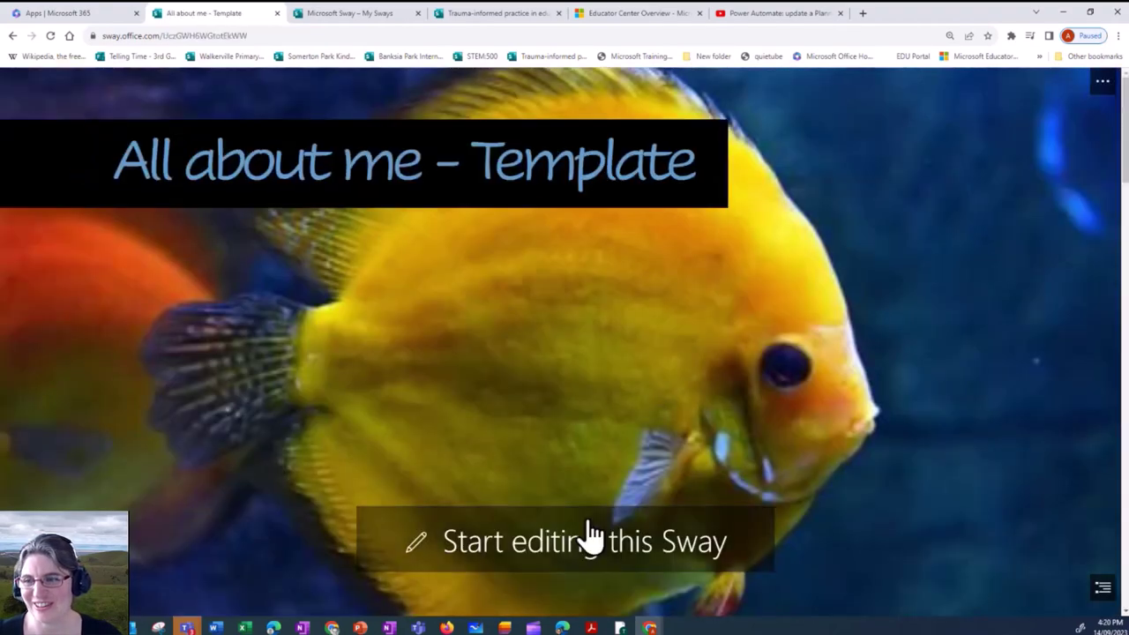
left_click(550, 559)
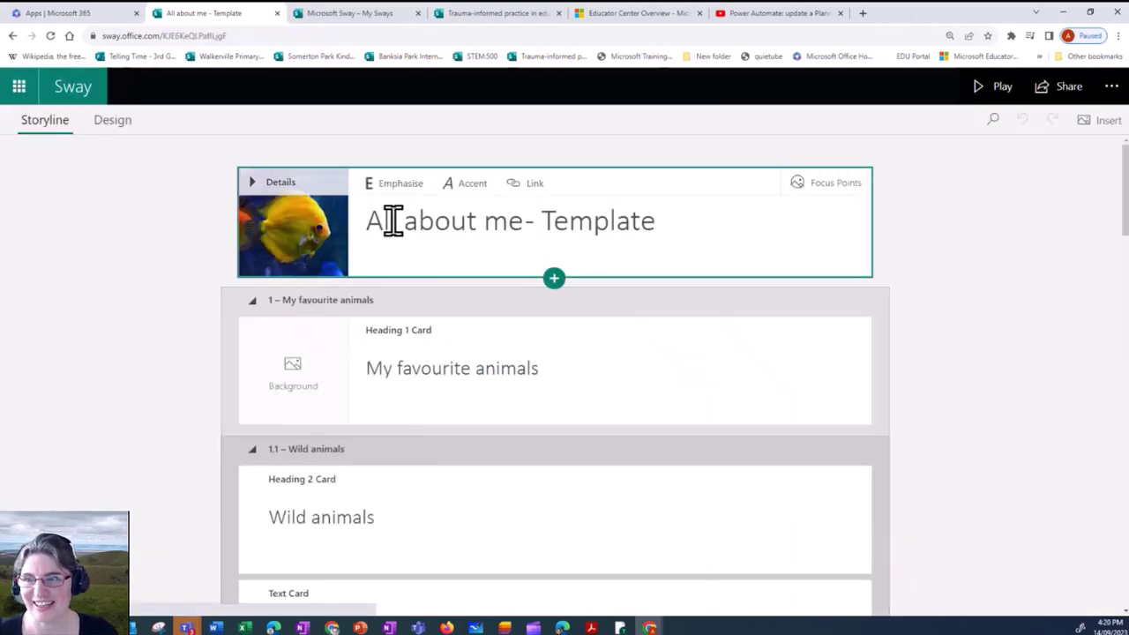
Replace 'Template' in the title so it reads 'All about me- version 2', then return to My Sways.
left_click_drag(541, 221, 672, 221)
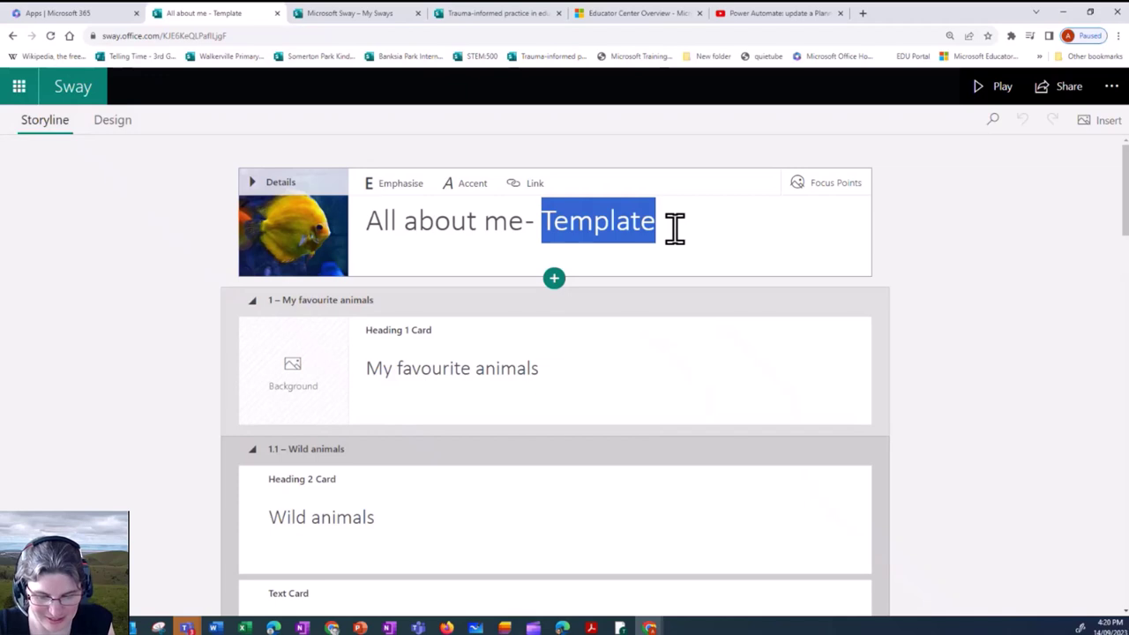
type("version 2")
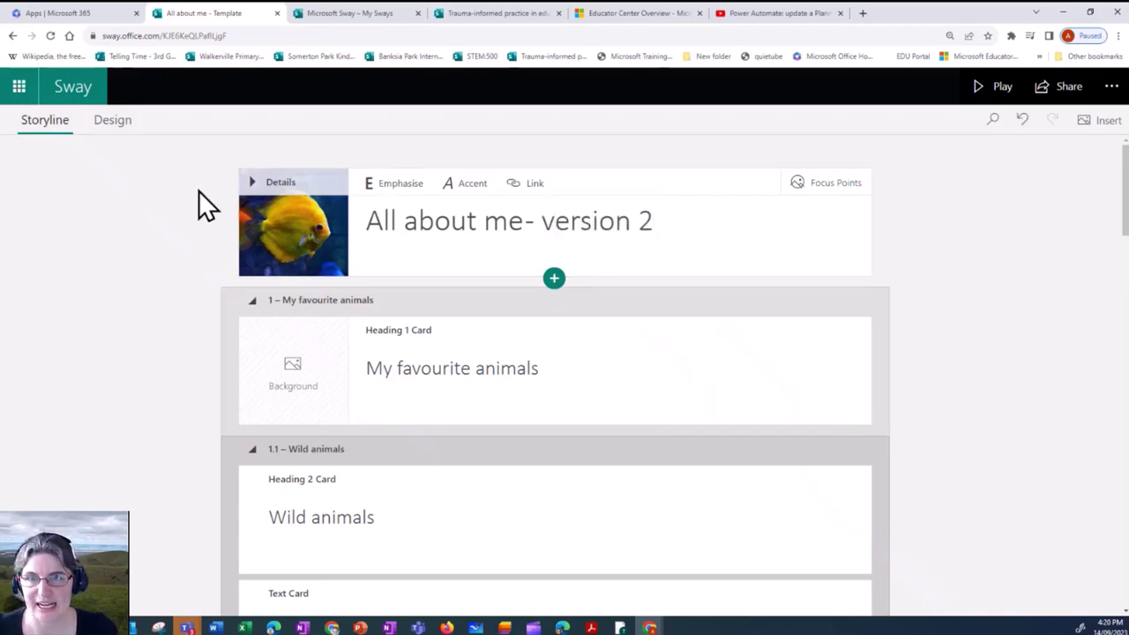
left_click(78, 91)
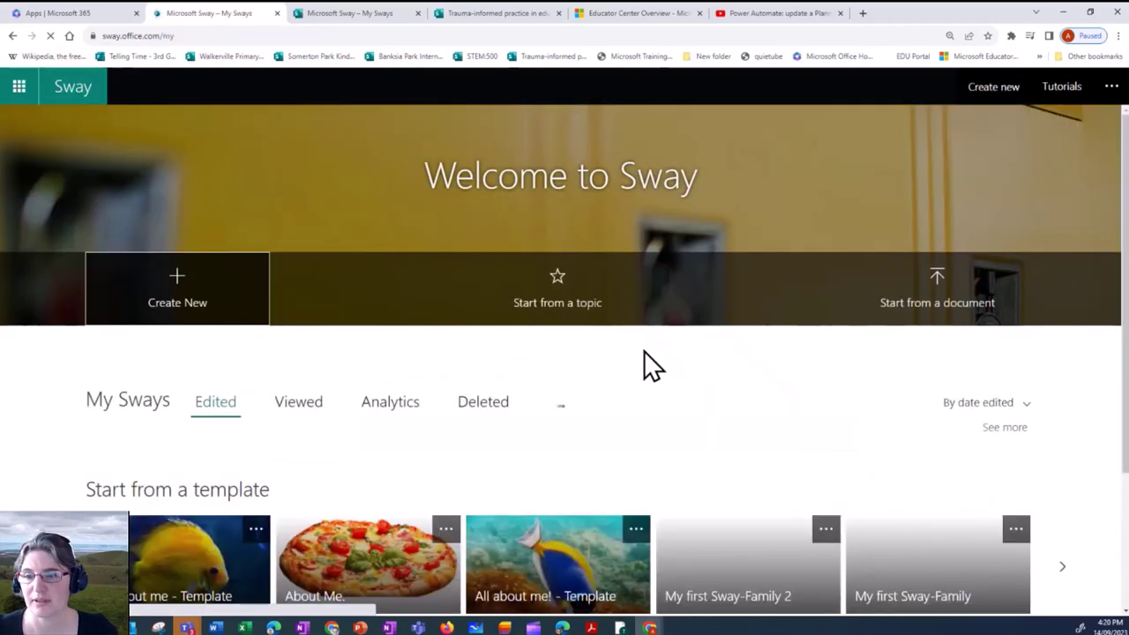
Open 'All about me - version 2' from the Edited list and show its sharing options.
scroll(638, 362, "down", 2)
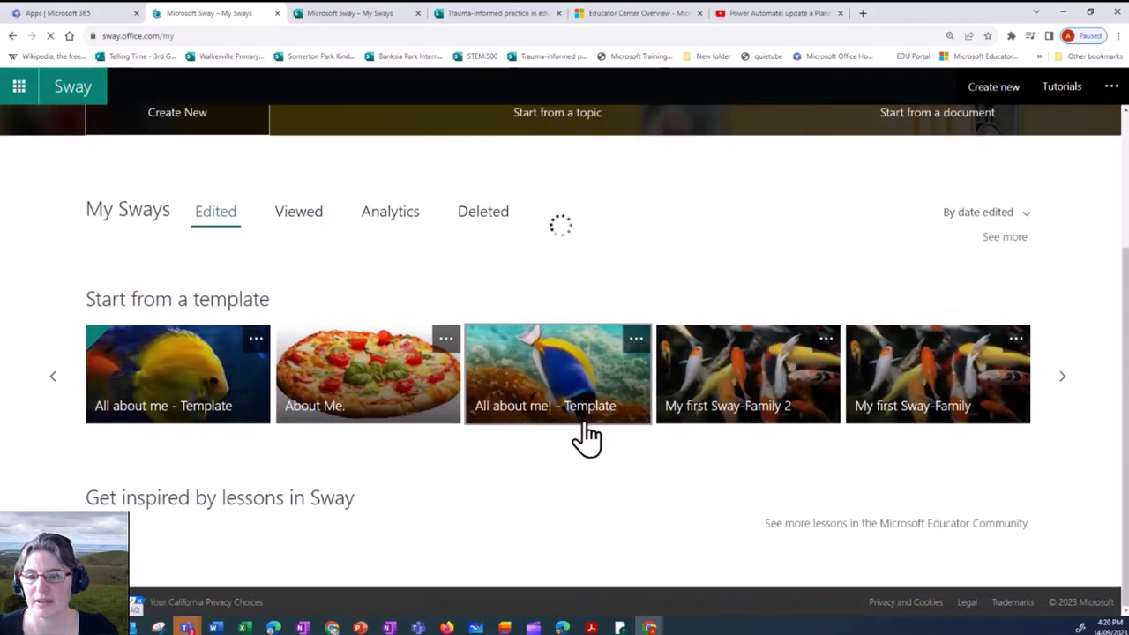
scroll(585, 423, "down", 2)
scroll(585, 428, "up", 3)
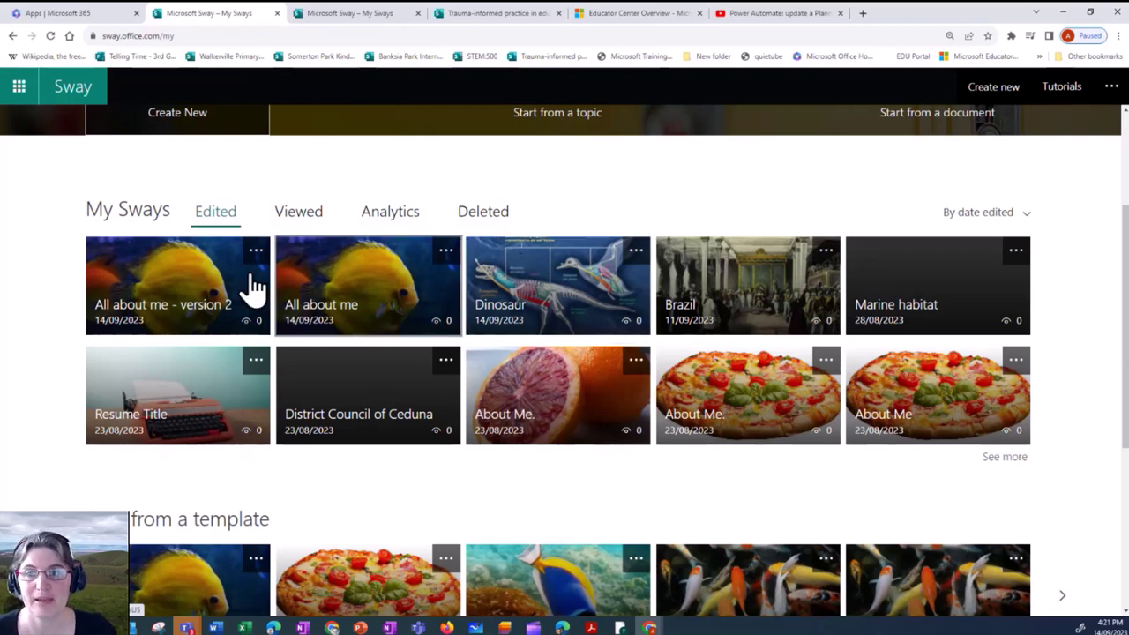
left_click(172, 289)
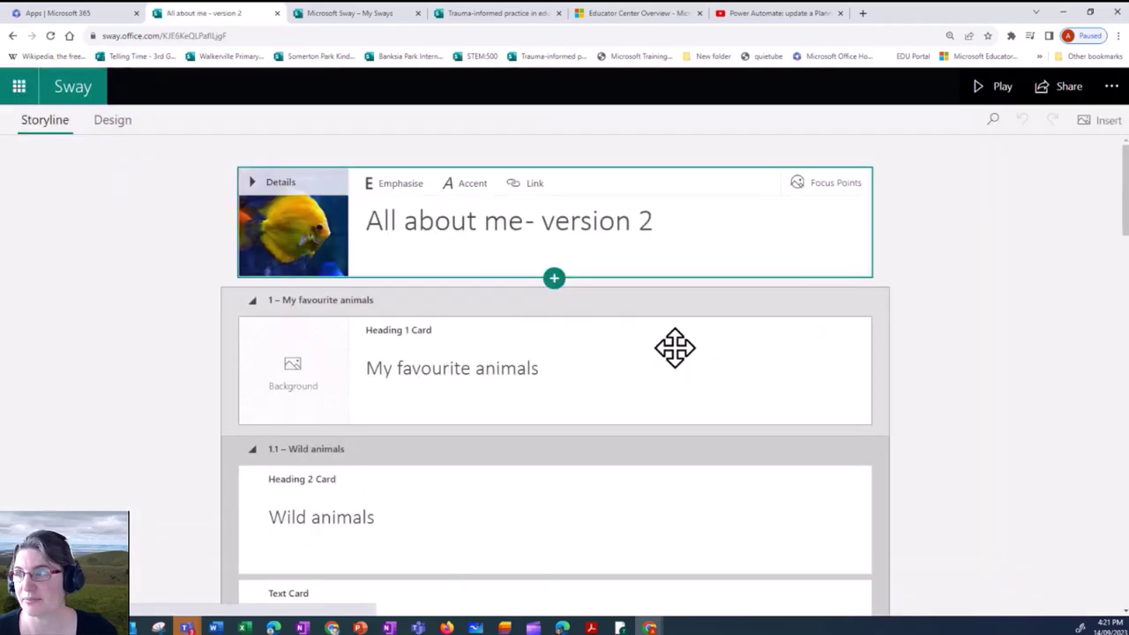
left_click(1065, 97)
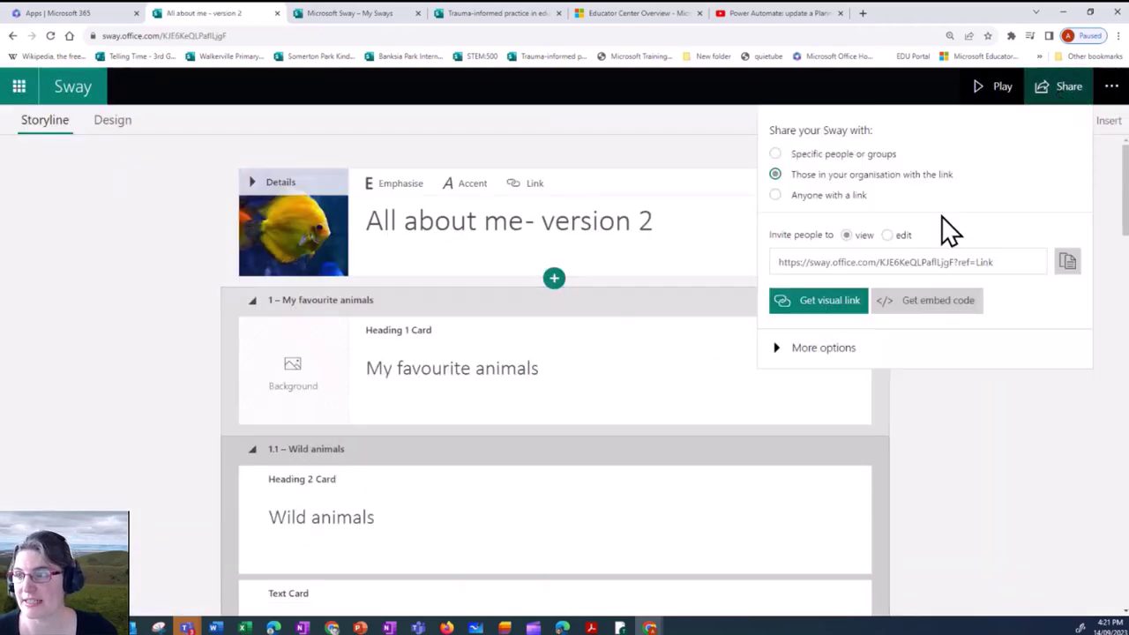
Let link holders edit, duplicate the Sway as 'All about me - version 3', and return to My Sways.
left_click(892, 236)
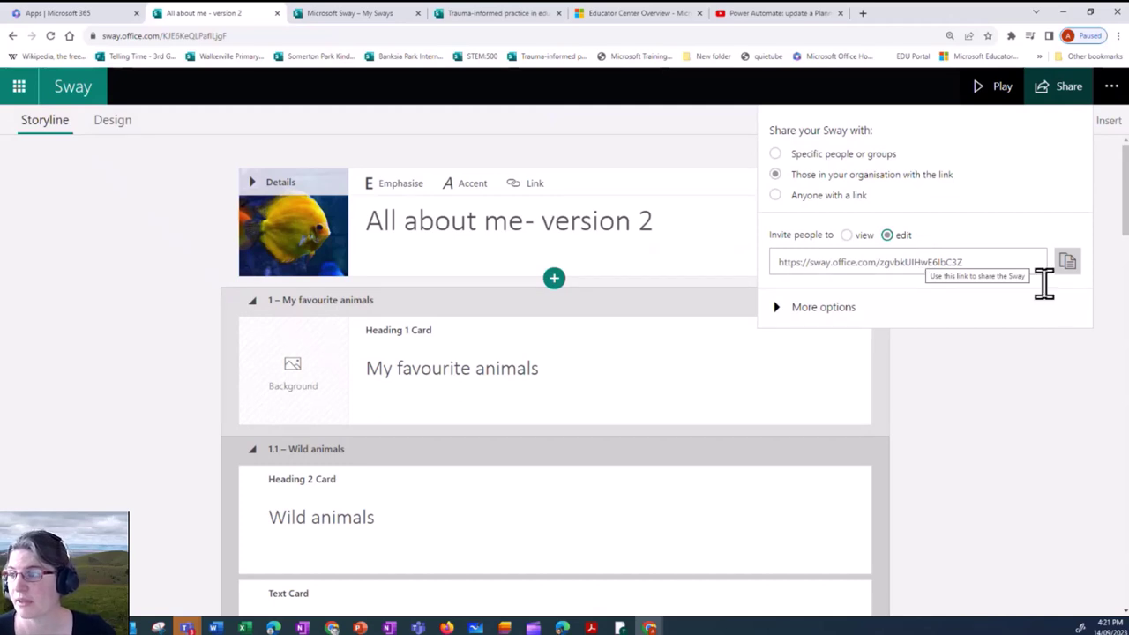
left_click(1043, 430)
left_click(1111, 88)
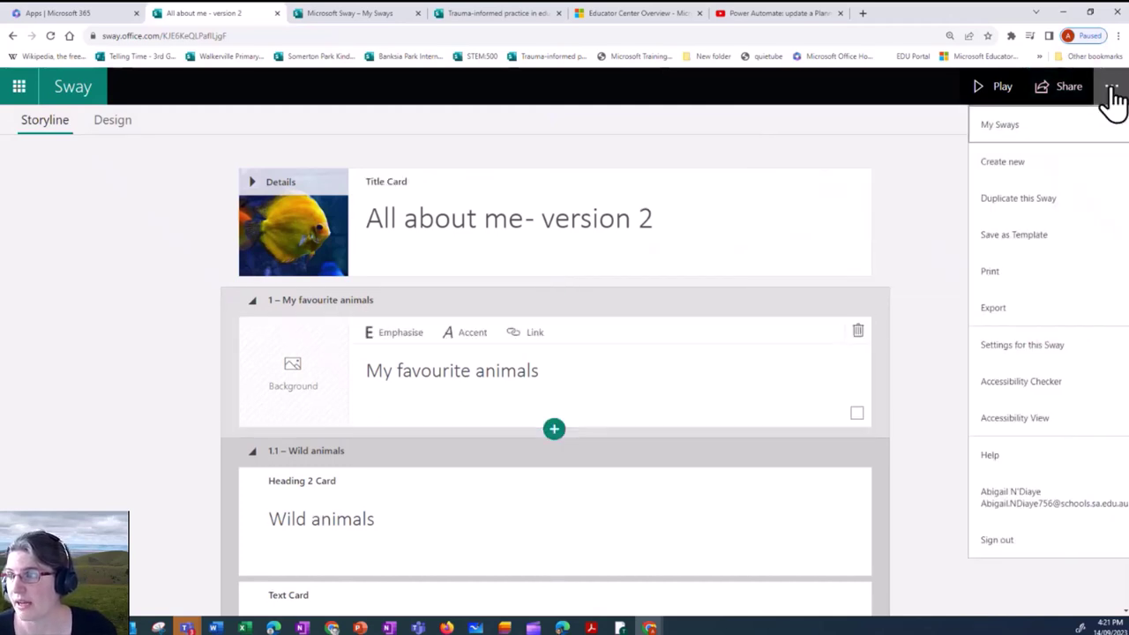
left_click(1023, 201)
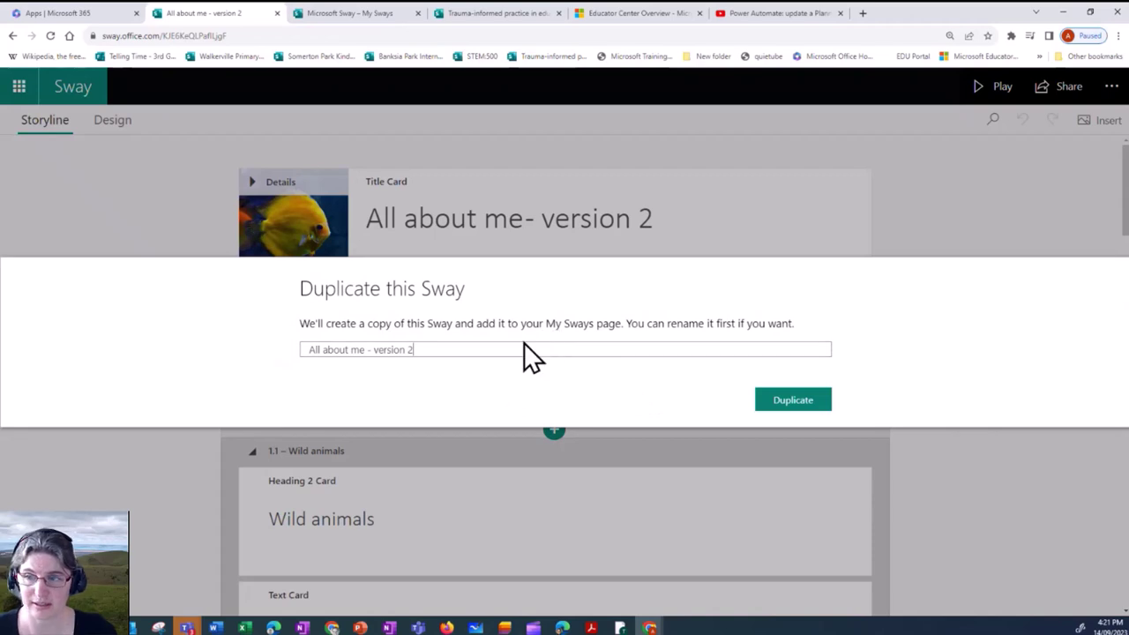
left_click(780, 399)
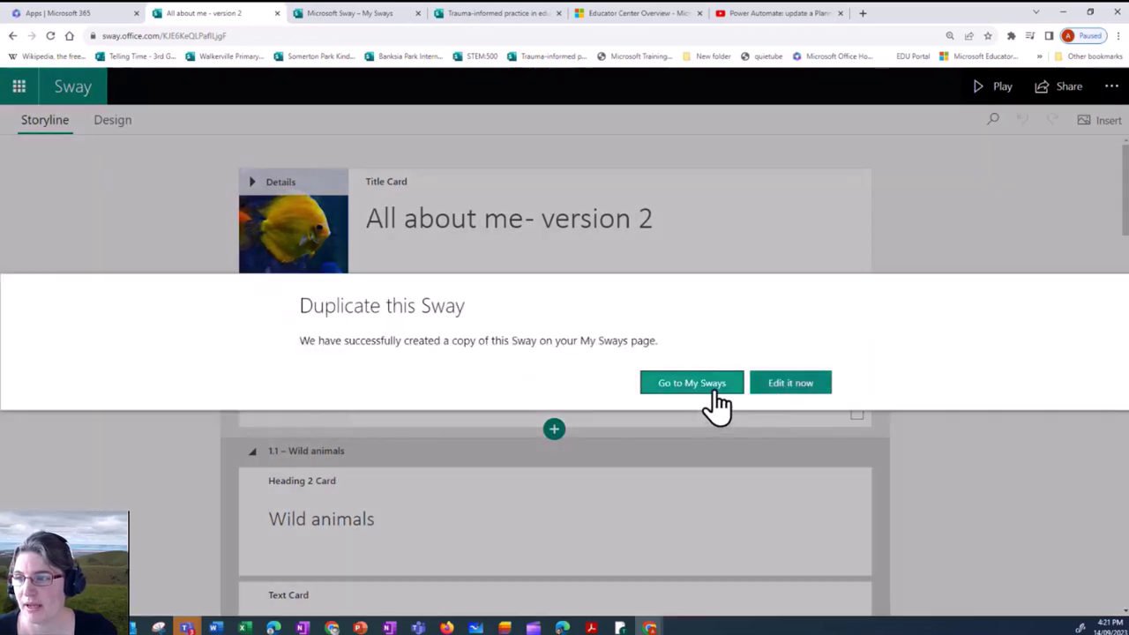
left_click(706, 389)
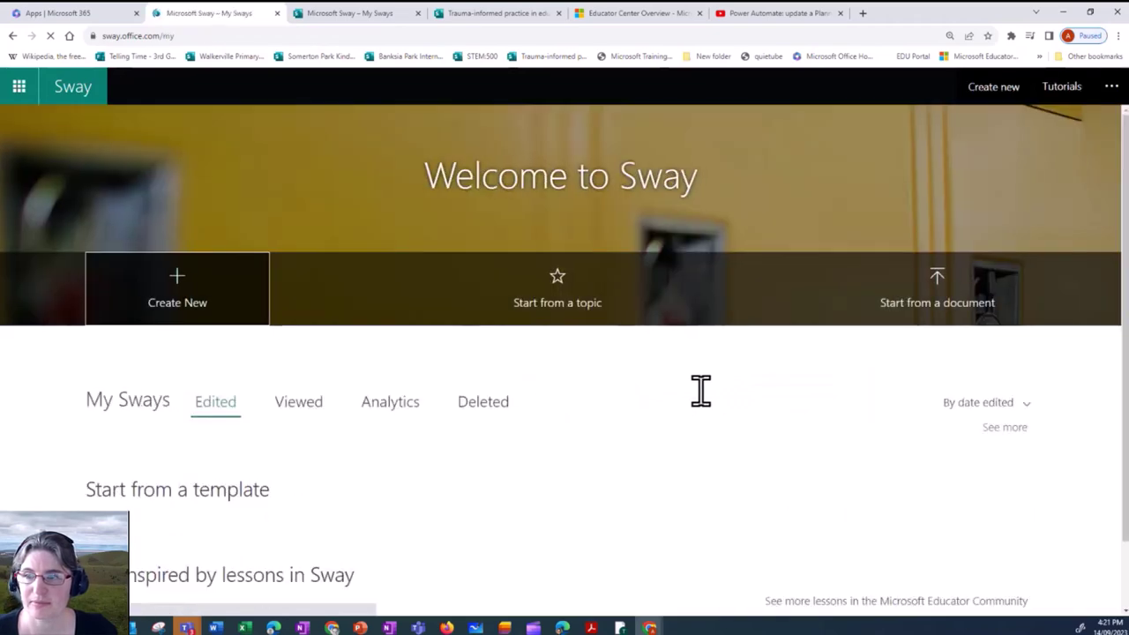
scroll(264, 454, "down", 1)
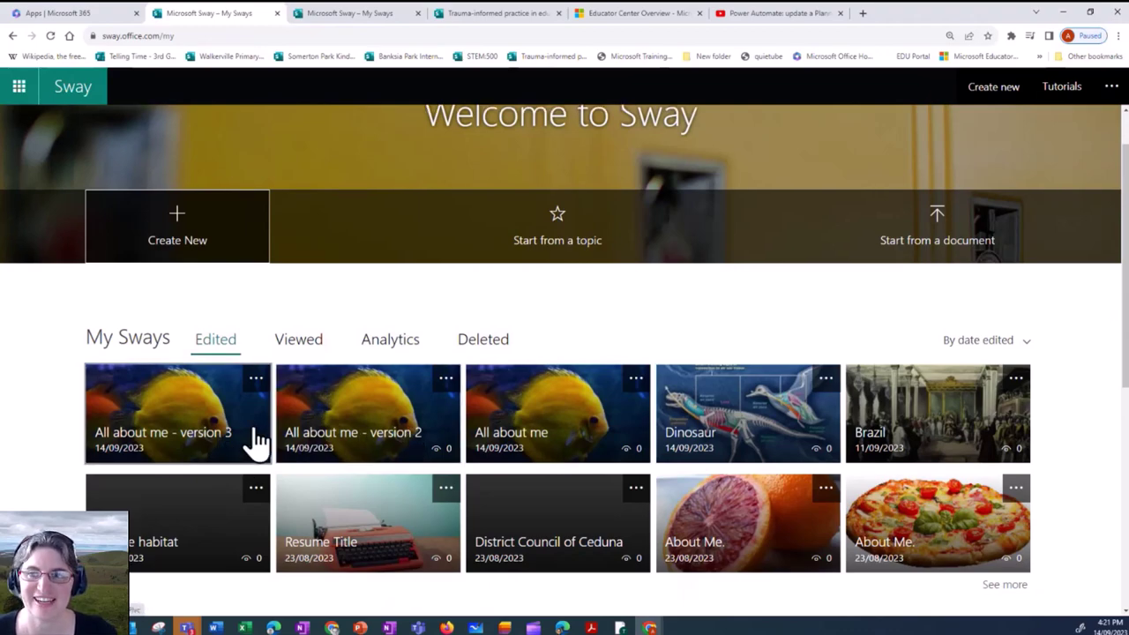
scroll(251, 406, "down", 2)
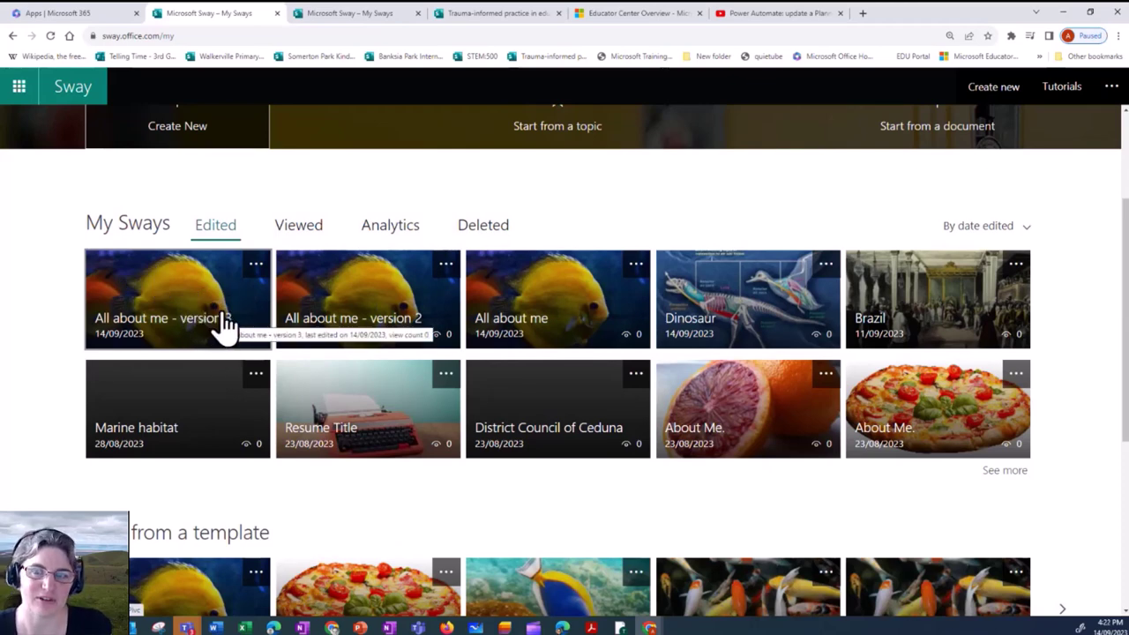
scroll(206, 343, "down", 3)
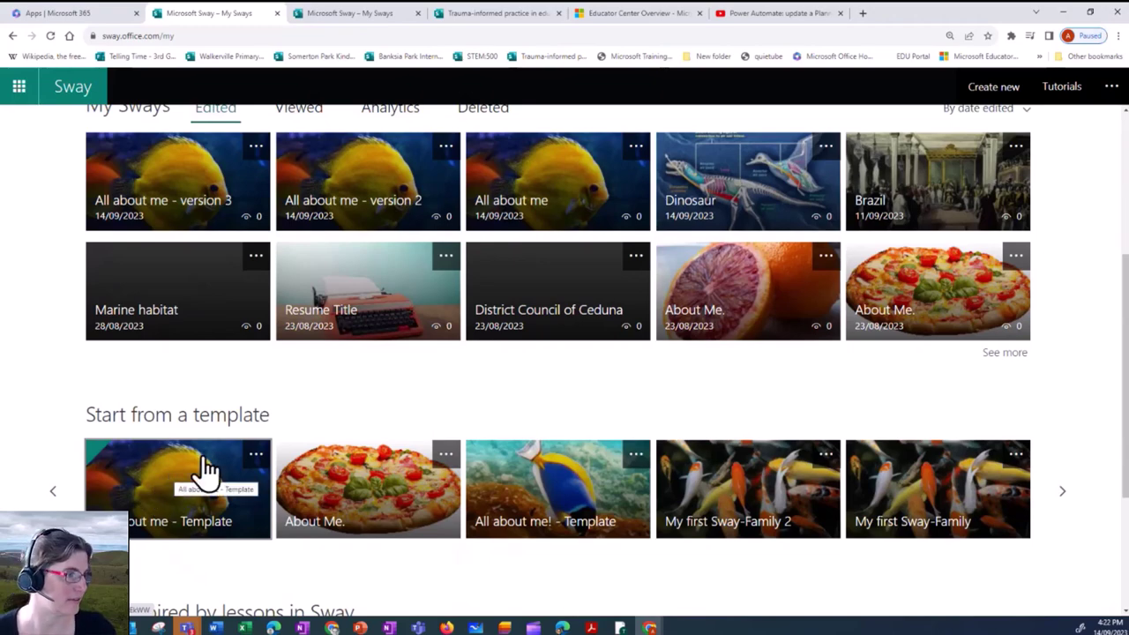
scroll(361, 403, "up", 3)
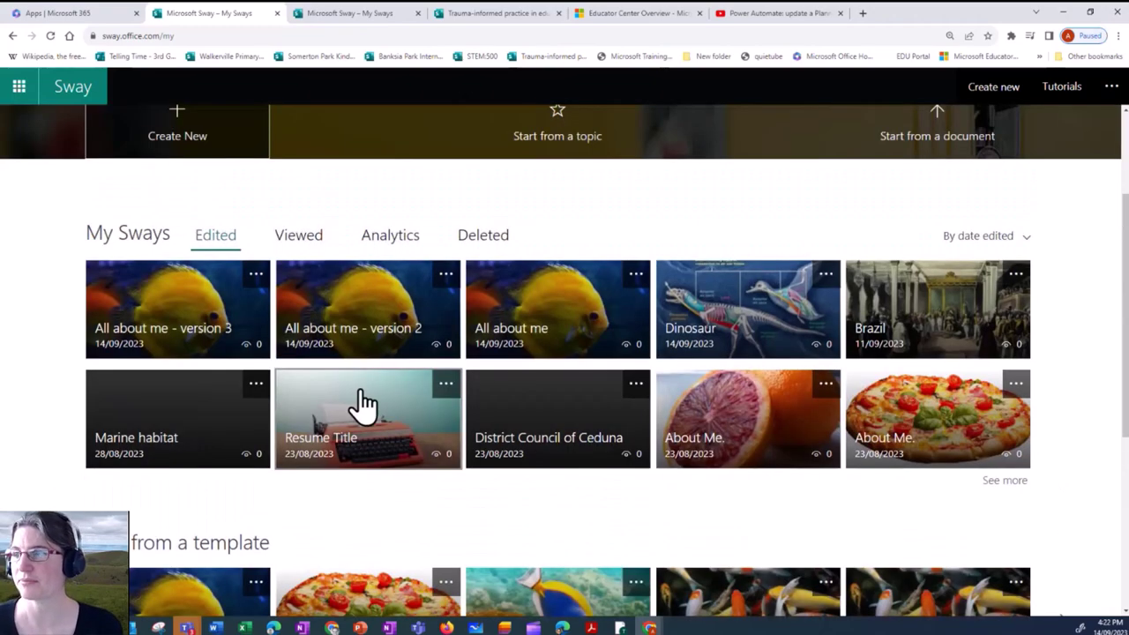
scroll(366, 410, "up", 1)
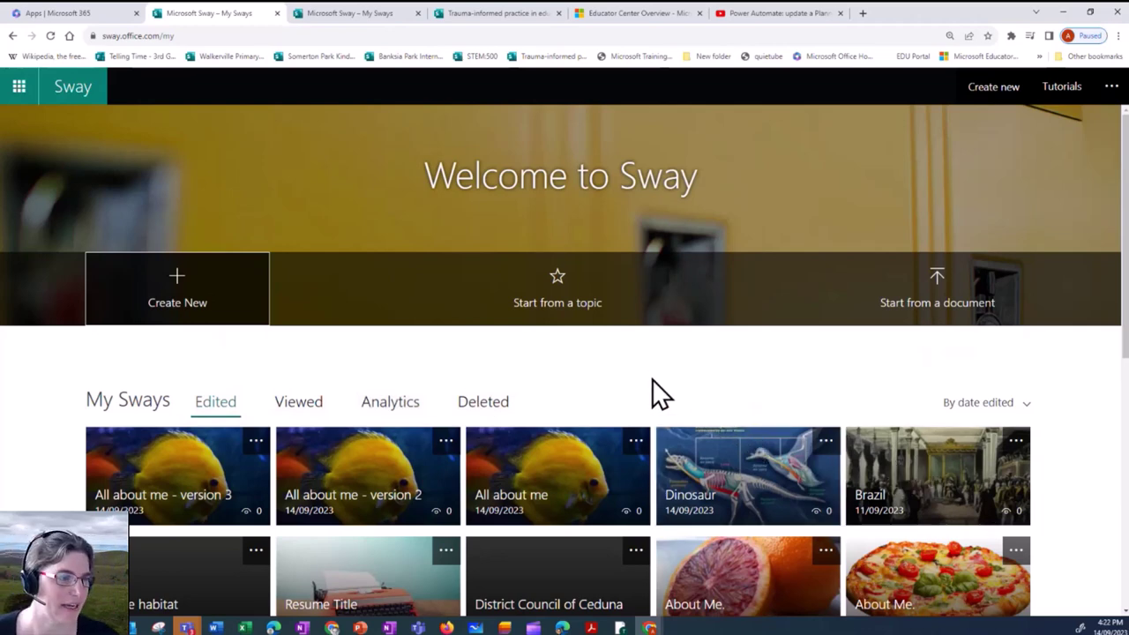
Import SEL Activity.docx as a new Sway titled 'SEL Activity – About Me Infographic'.
left_click(917, 304)
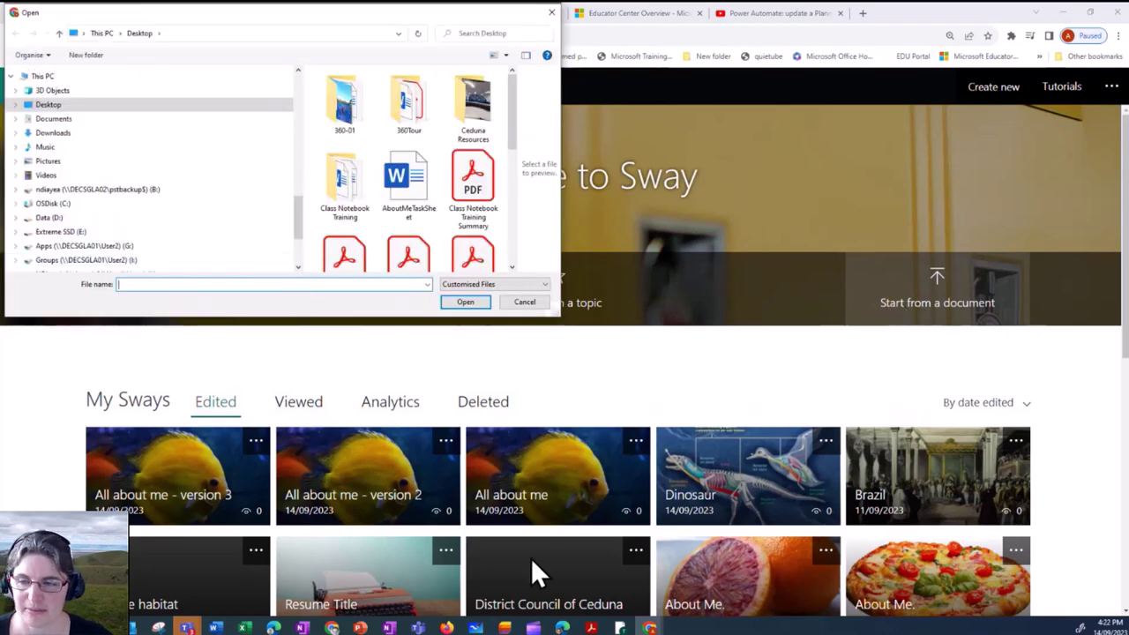
left_click(214, 627)
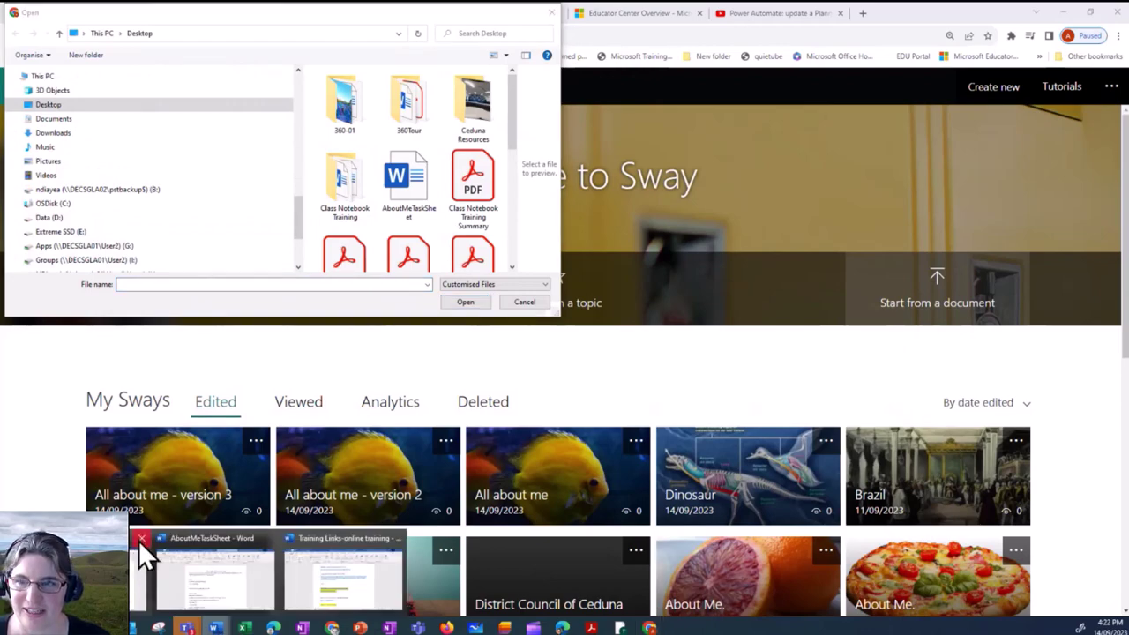
mouse_move(139, 539)
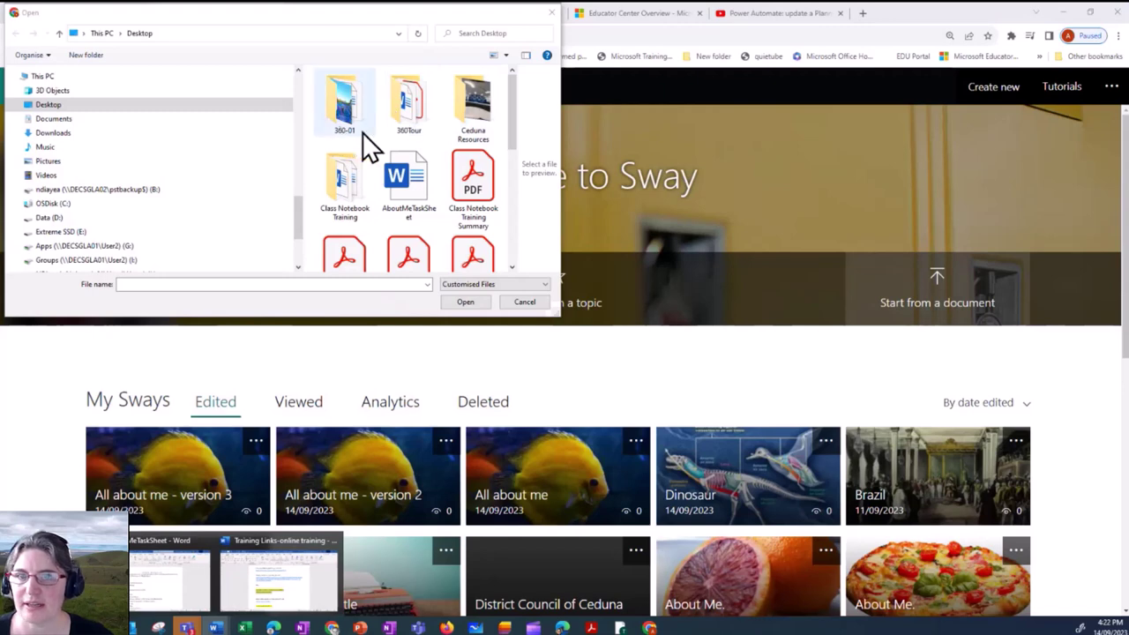
scroll(408, 153, "down", 3)
double_click(476, 235)
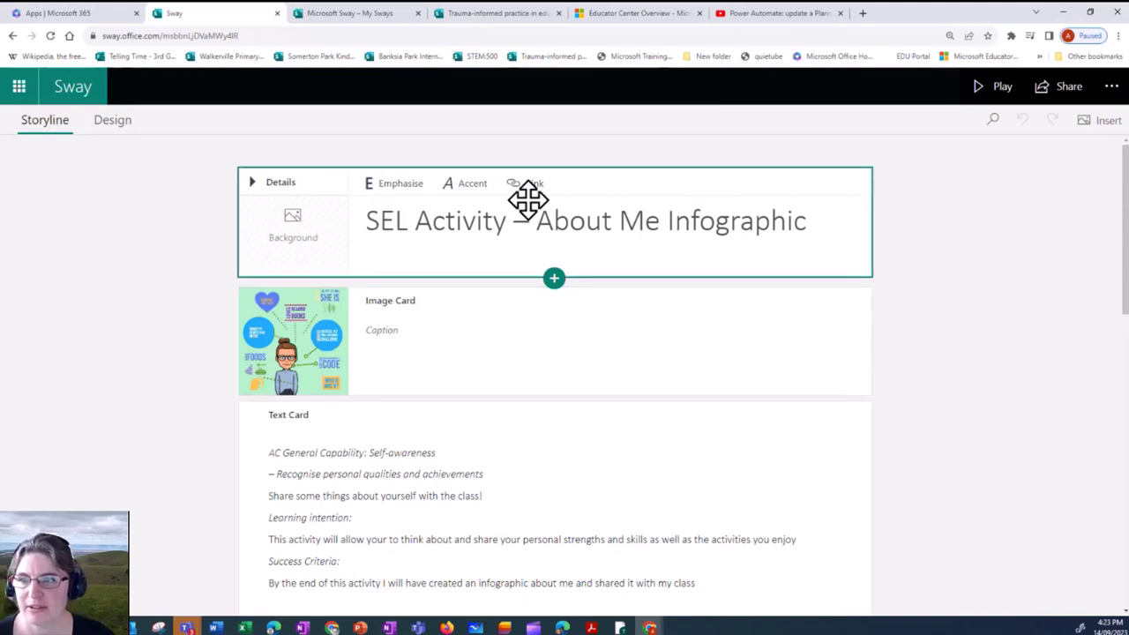
scroll(997, 343, "down", 1)
scroll(975, 348, "down", 2)
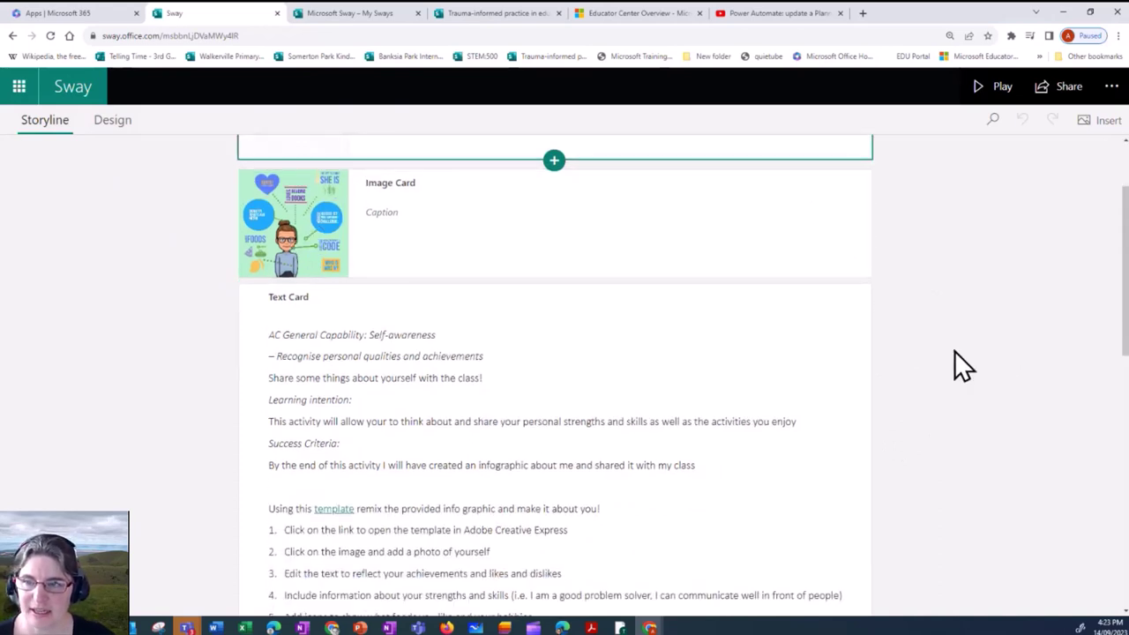
scroll(954, 351, "down", 4)
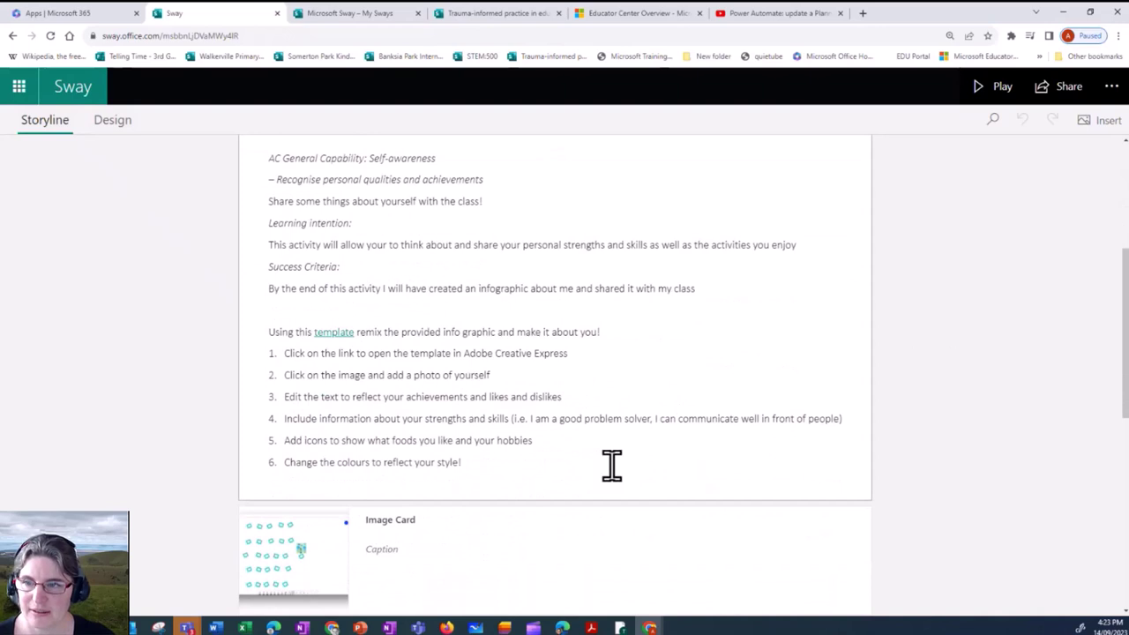
scroll(755, 411, "down", 2)
scroll(756, 411, "down", 3)
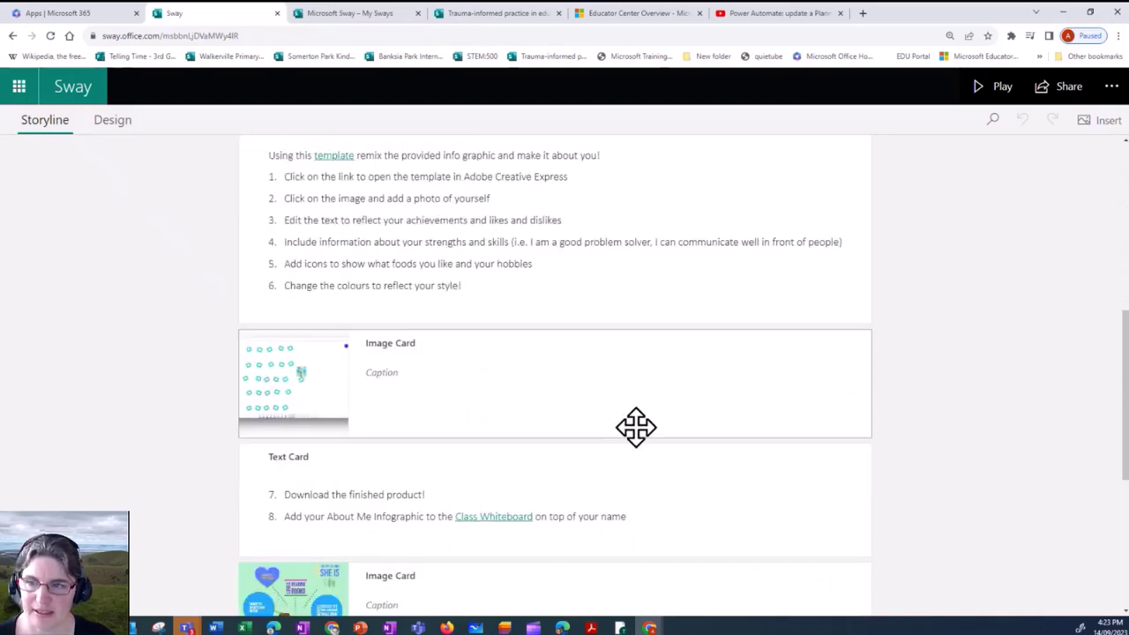
scroll(323, 308, "down", 1)
scroll(624, 404, "down", 1)
scroll(624, 404, "down", 6)
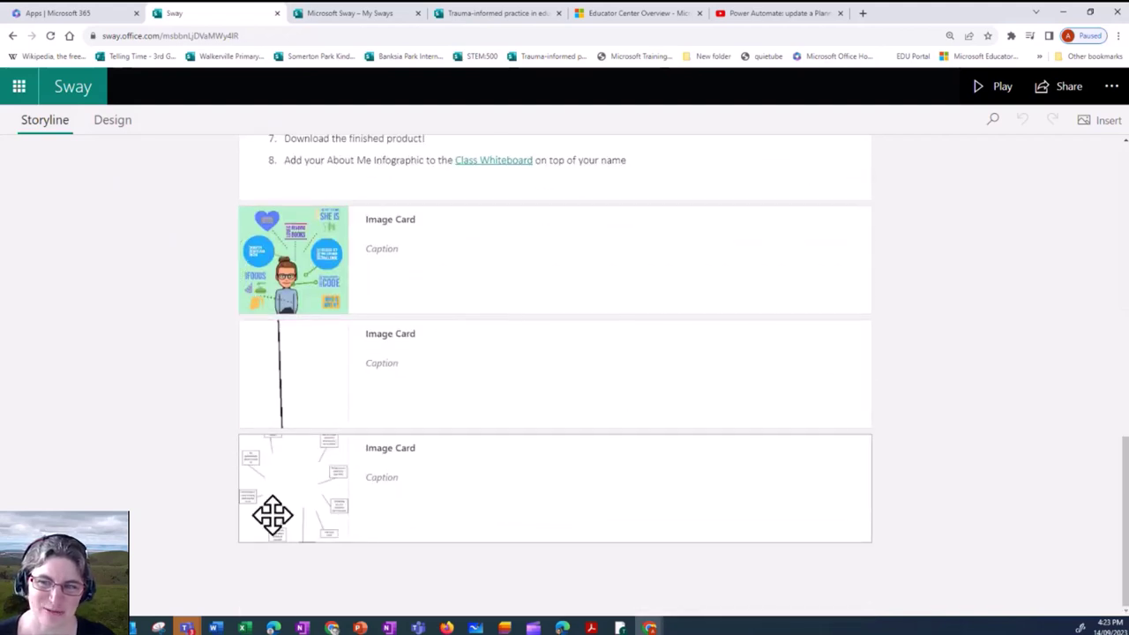
scroll(961, 264, "up", 4)
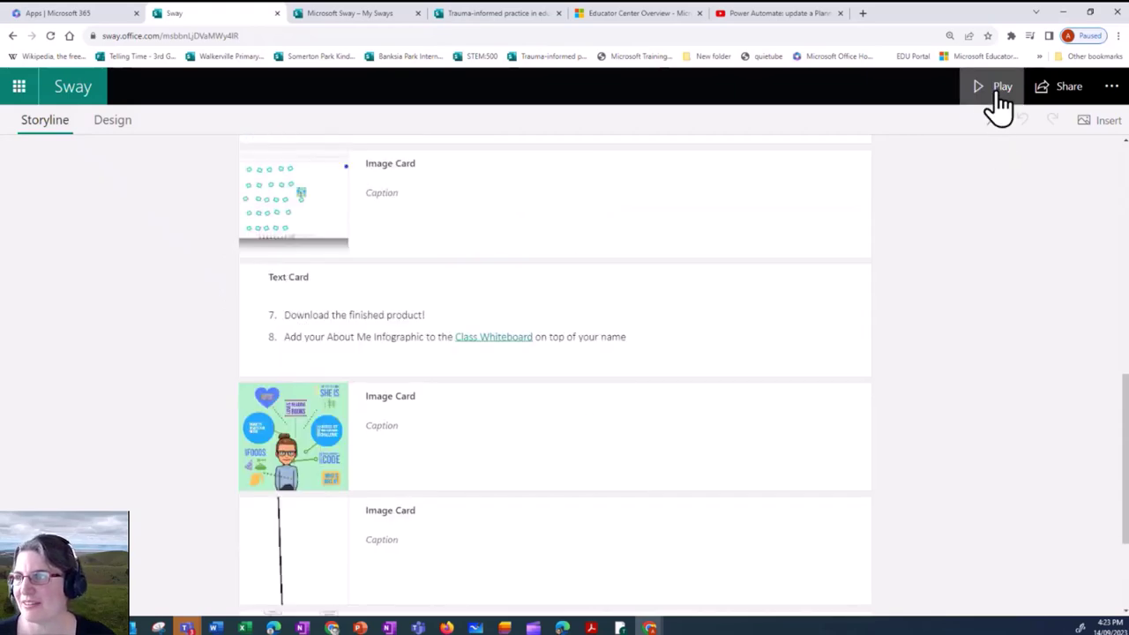
Preview the SEL Activity Sway's cards, switch back to editing, then return to My Sways.
left_click(989, 105)
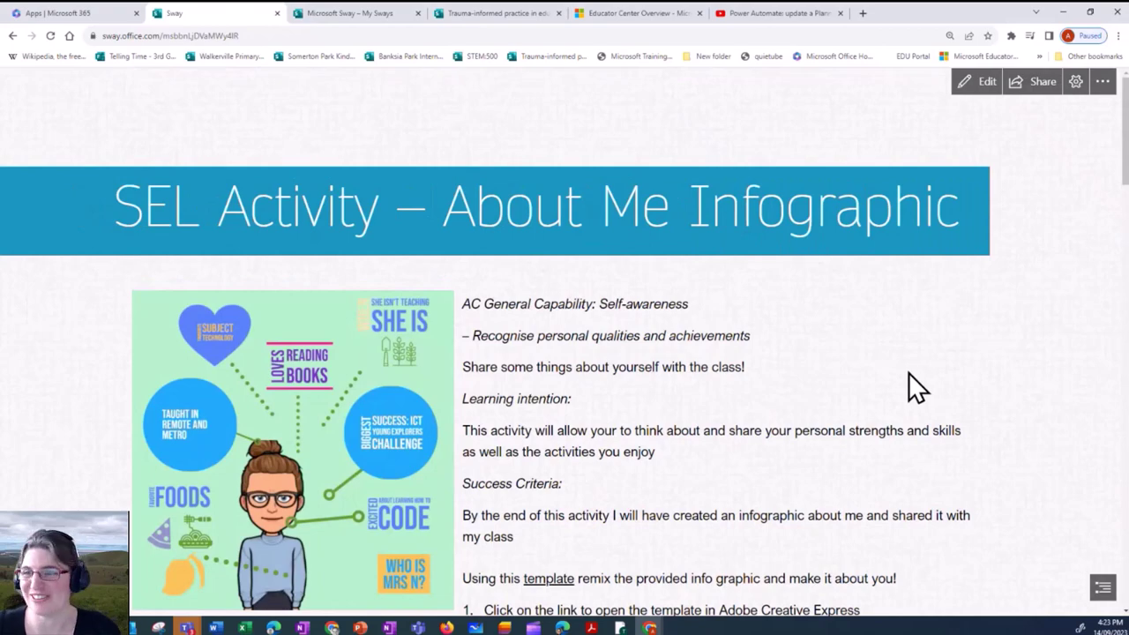
scroll(909, 359, "down", 2)
scroll(903, 365, "down", 5)
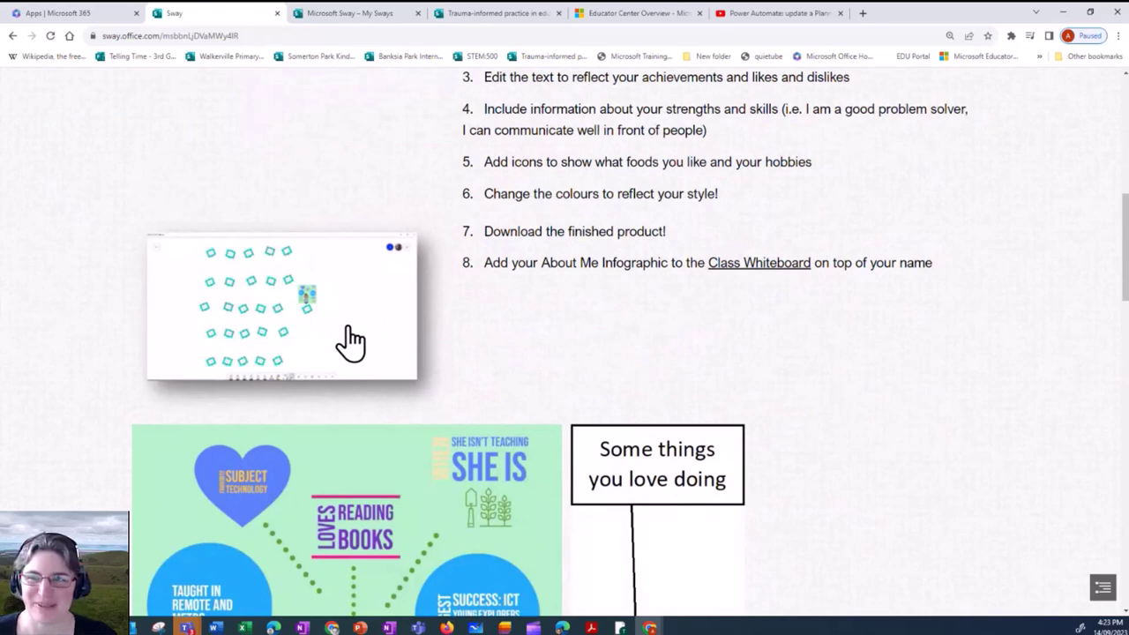
scroll(778, 377, "down", 6)
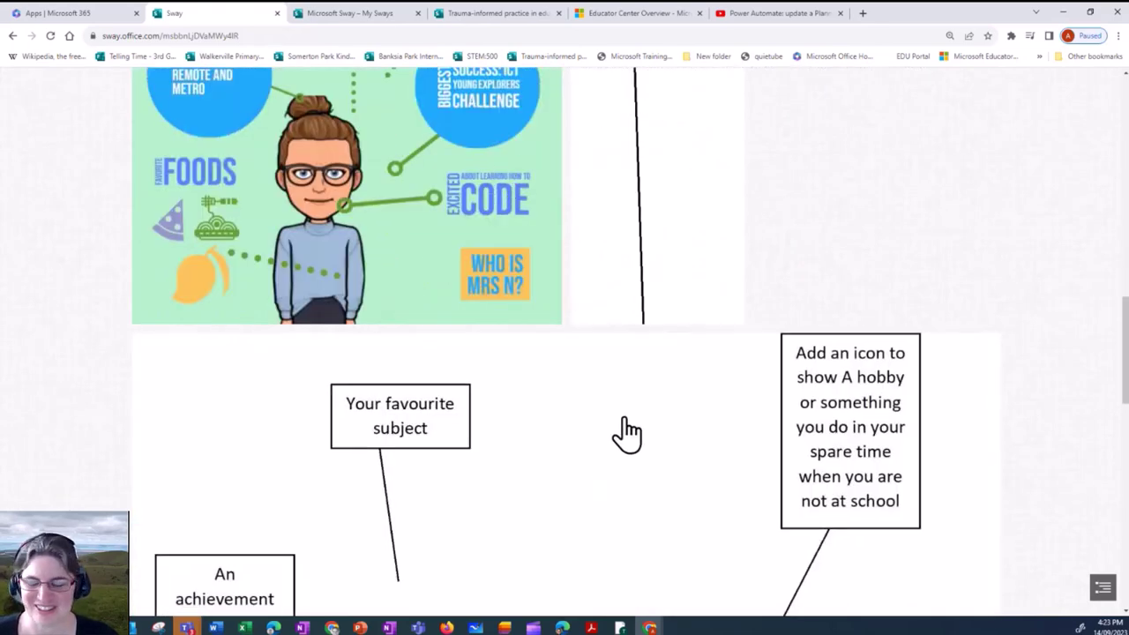
scroll(612, 435, "down", 5)
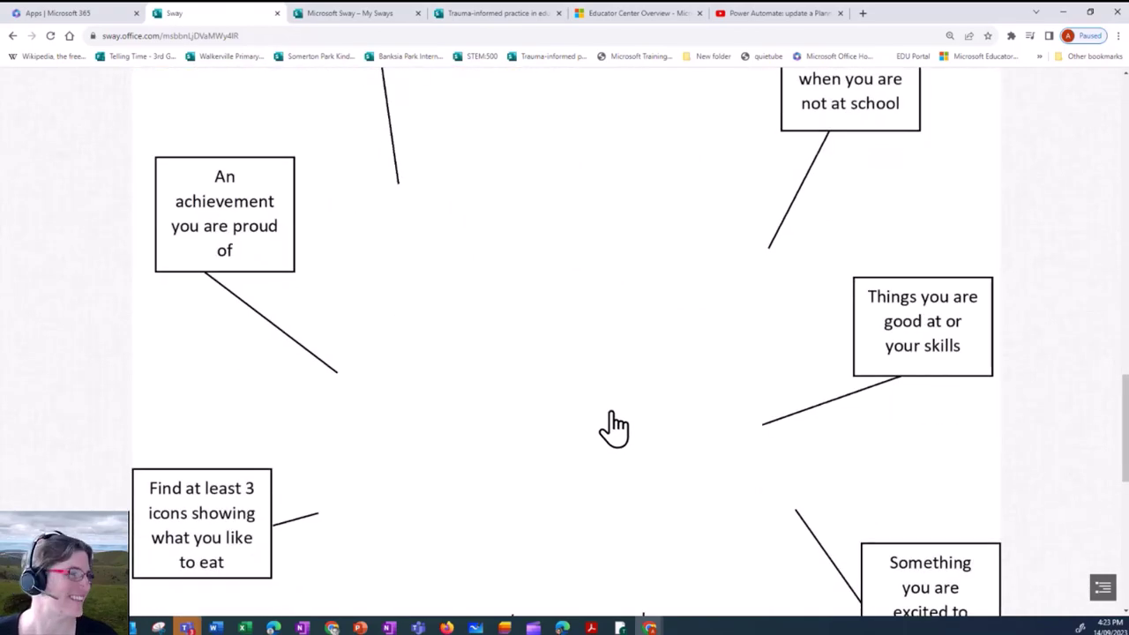
scroll(605, 429, "up", 4)
scroll(605, 431, "up", 12)
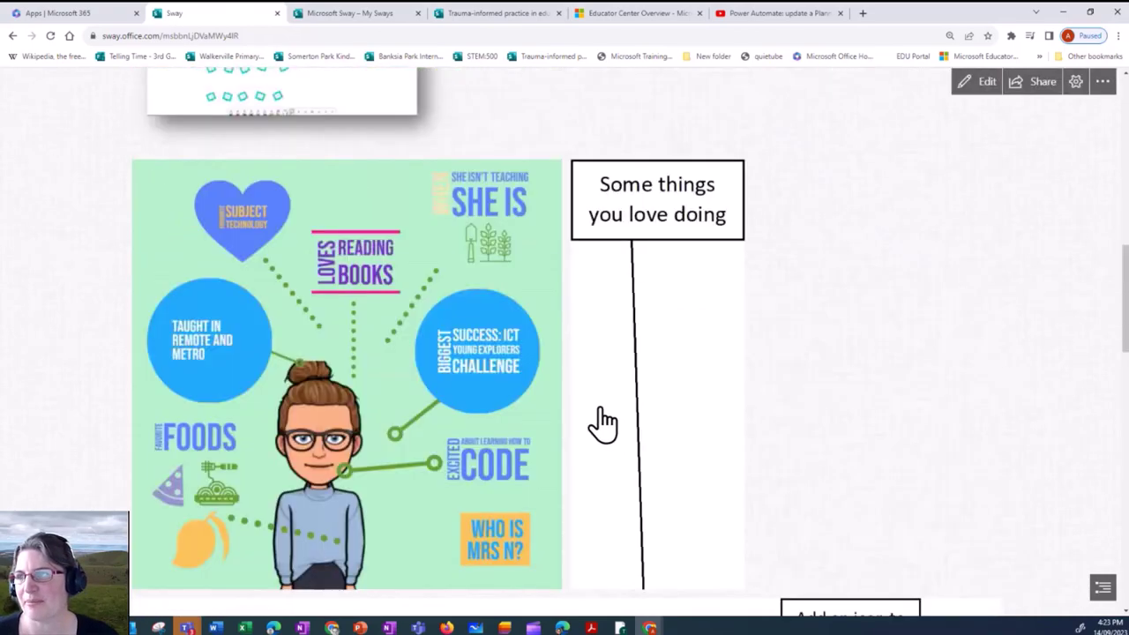
scroll(598, 404, "up", 2)
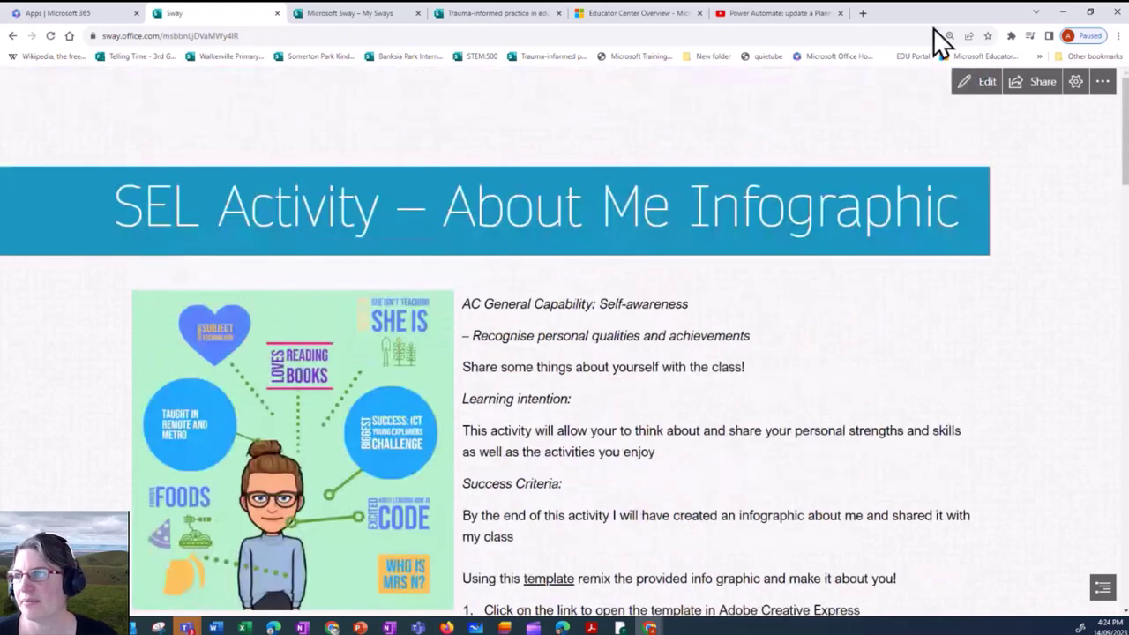
left_click(969, 84)
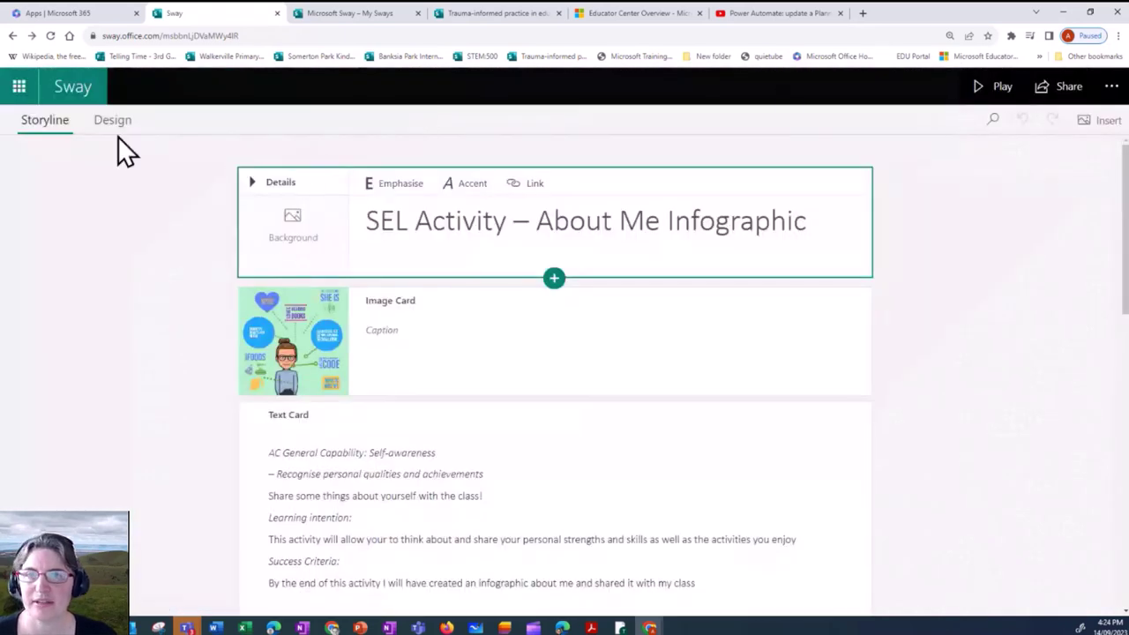
left_click(72, 97)
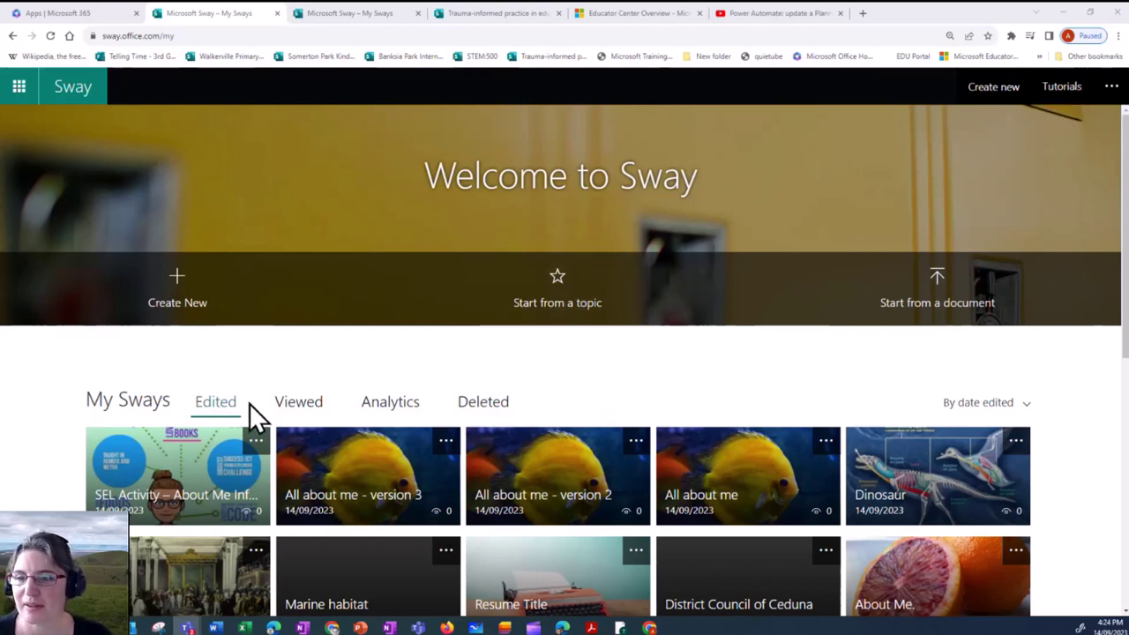
Open 'All about me - version 3' and add a Heading 1 card after its last section.
left_click(347, 496)
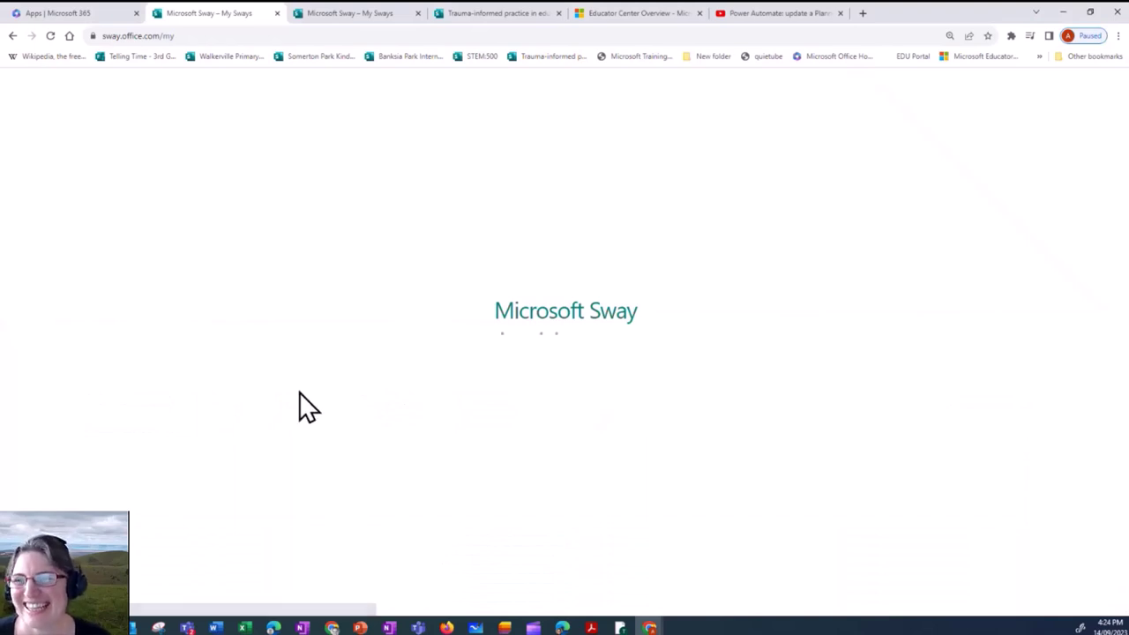
scroll(957, 366, "down", 15)
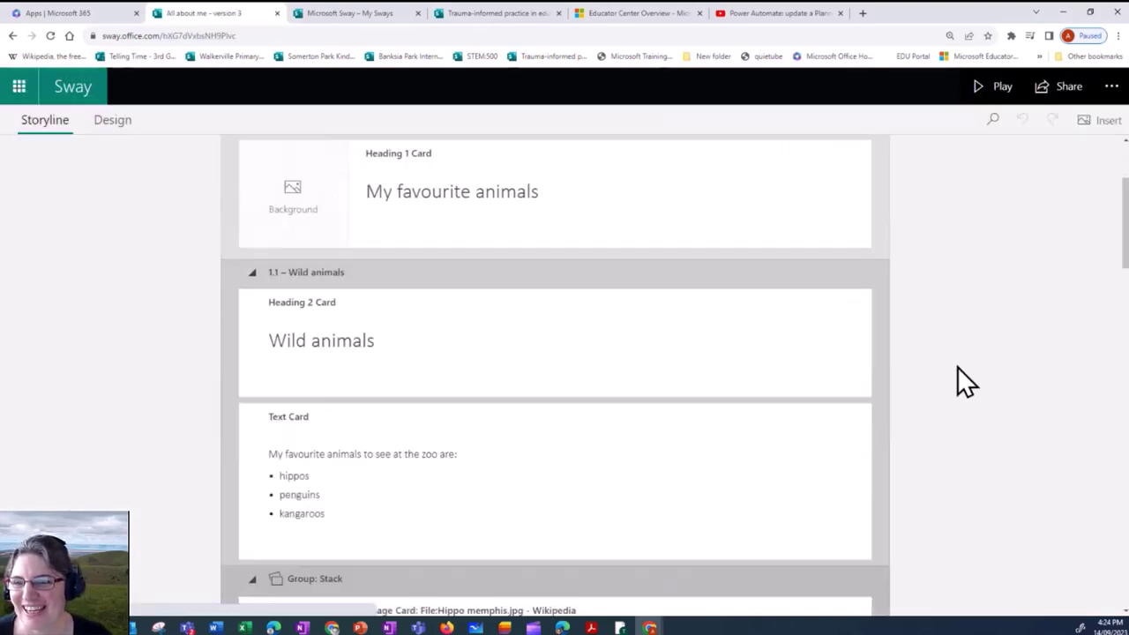
scroll(956, 353, "down", 12)
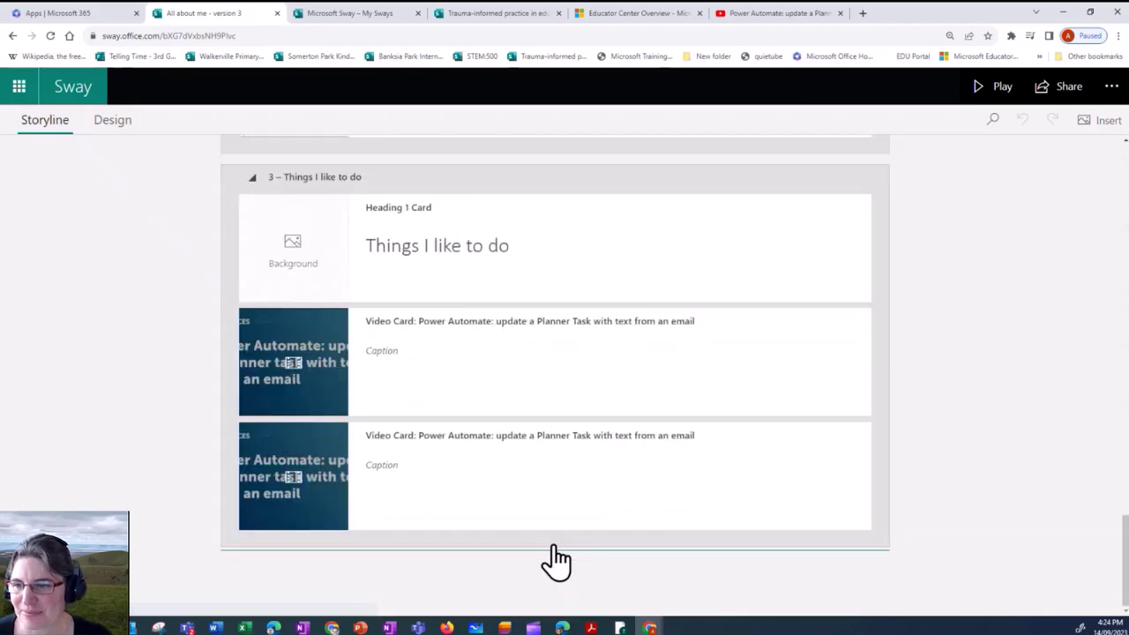
left_click(558, 546)
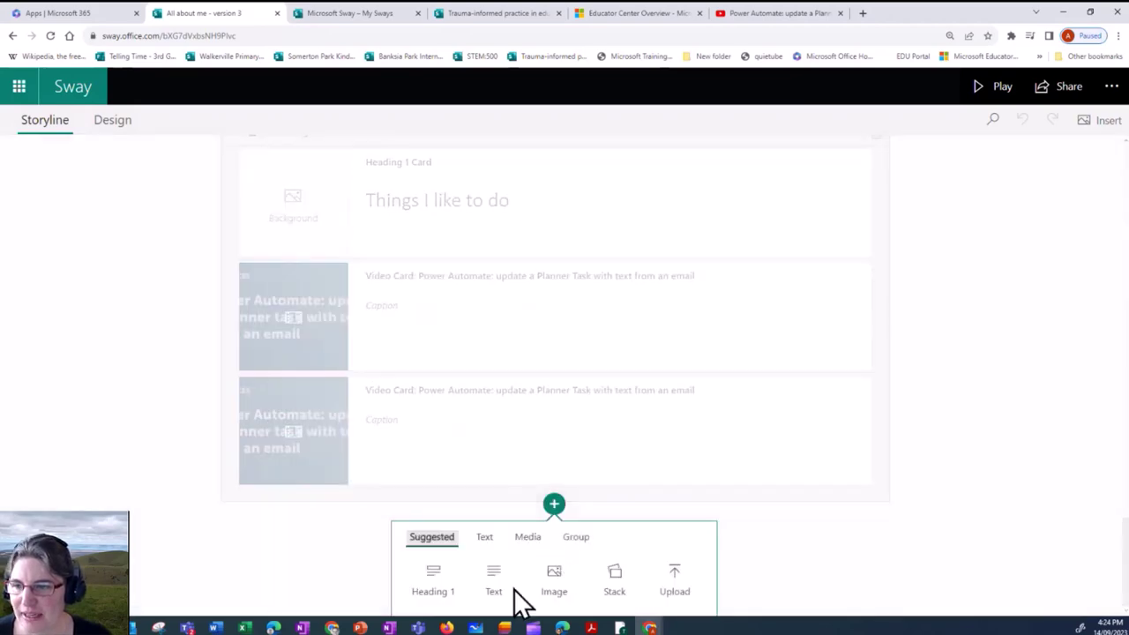
left_click(433, 580)
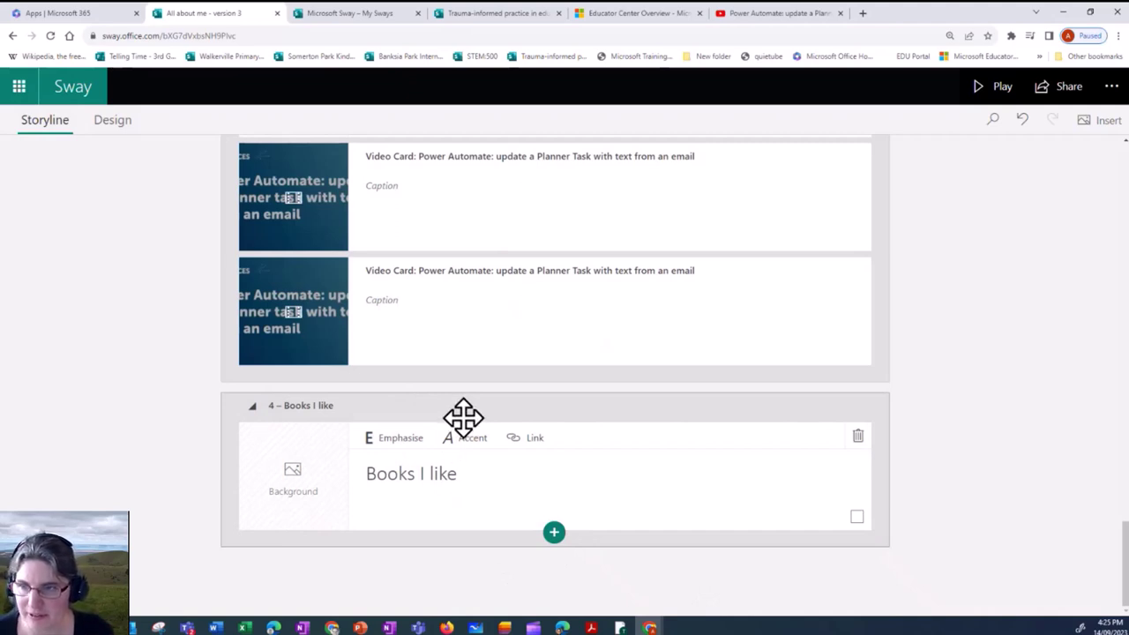
Try moving the Books I like section higher, then delete the whole section.
left_click_drag(462, 411, 461, 402)
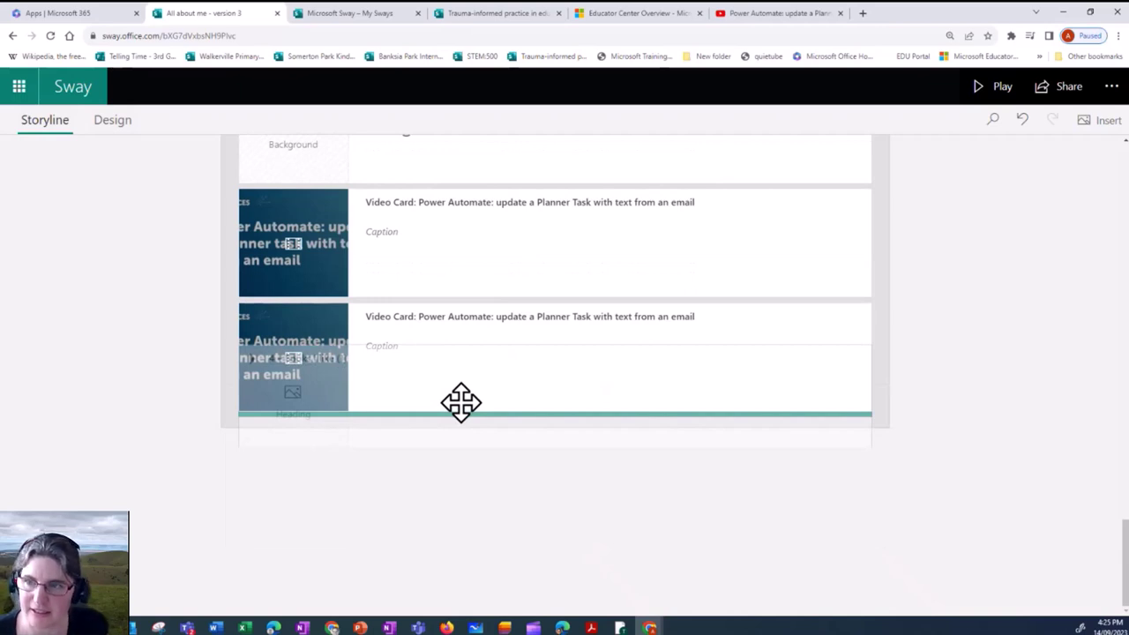
left_click_drag(461, 402, 459, 402)
left_click_drag(453, 468, 637, 309)
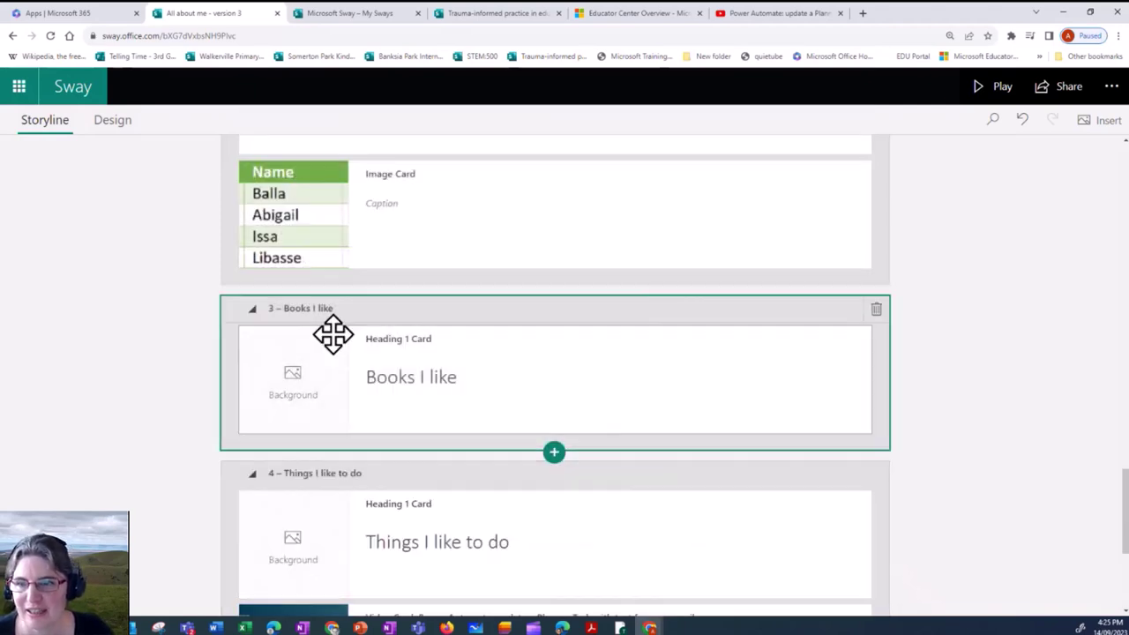
left_click(263, 315)
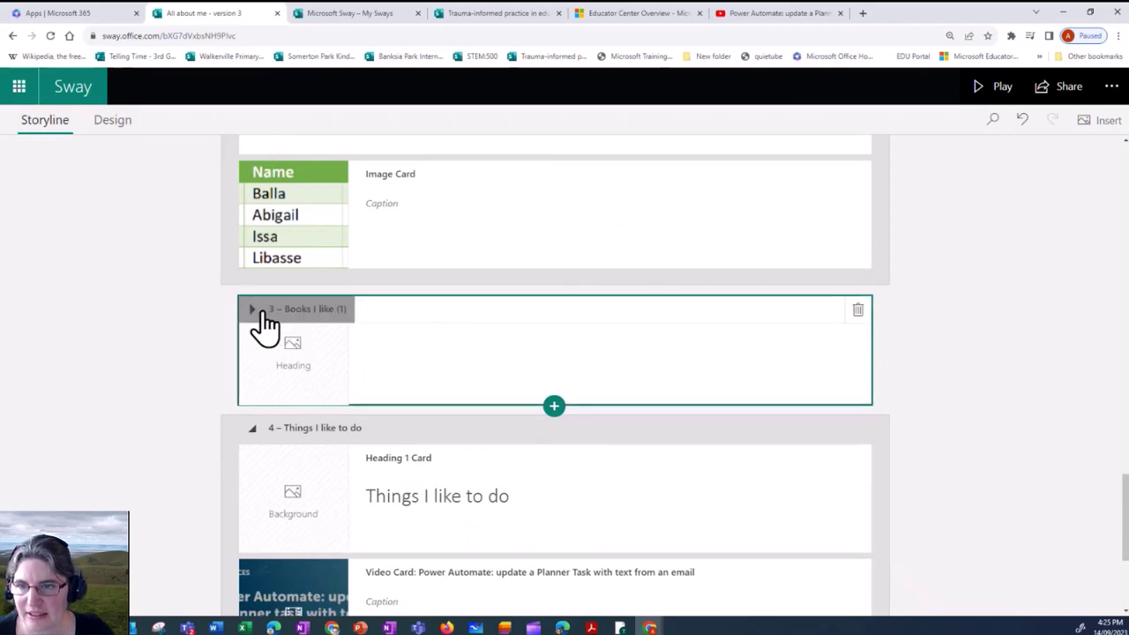
left_click(258, 311)
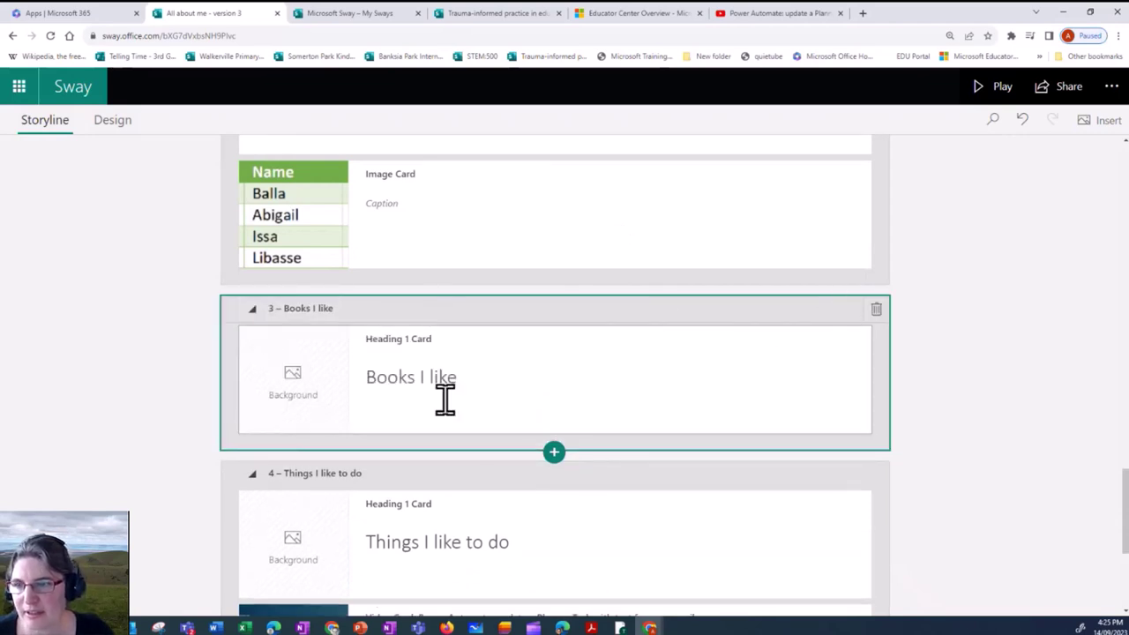
left_click(476, 376)
left_click_drag(476, 376, 374, 381)
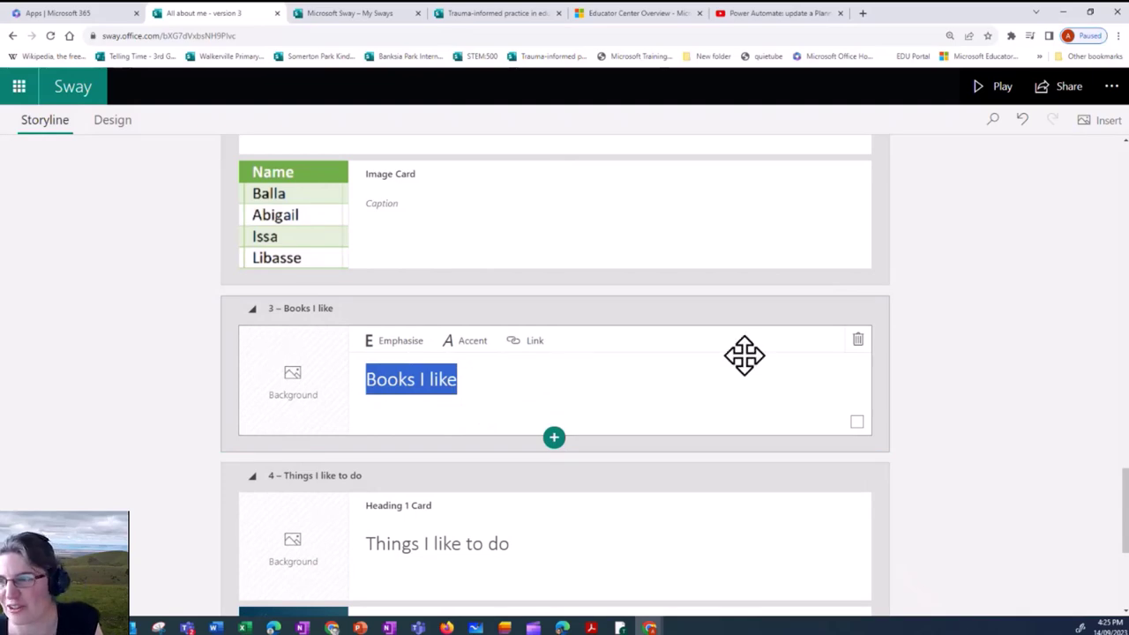
left_click(855, 340)
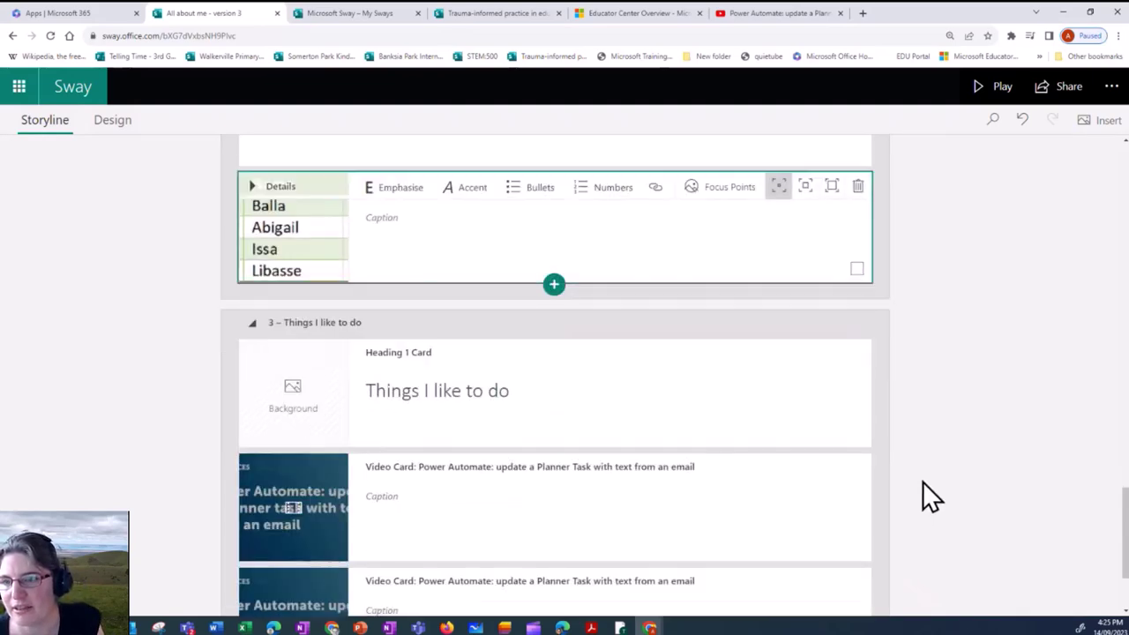
Below the last Power Automate video, add a new section 4 with empty Heading 1 and text cards.
scroll(923, 483, "down", 2)
left_click(546, 527)
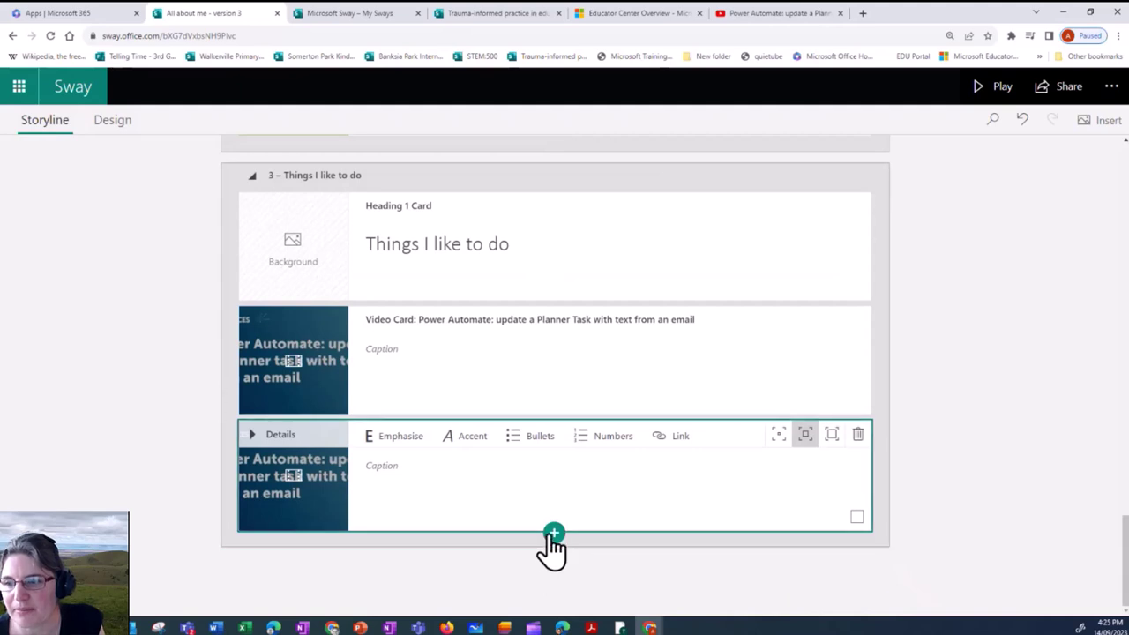
left_click(553, 540)
left_click(445, 598)
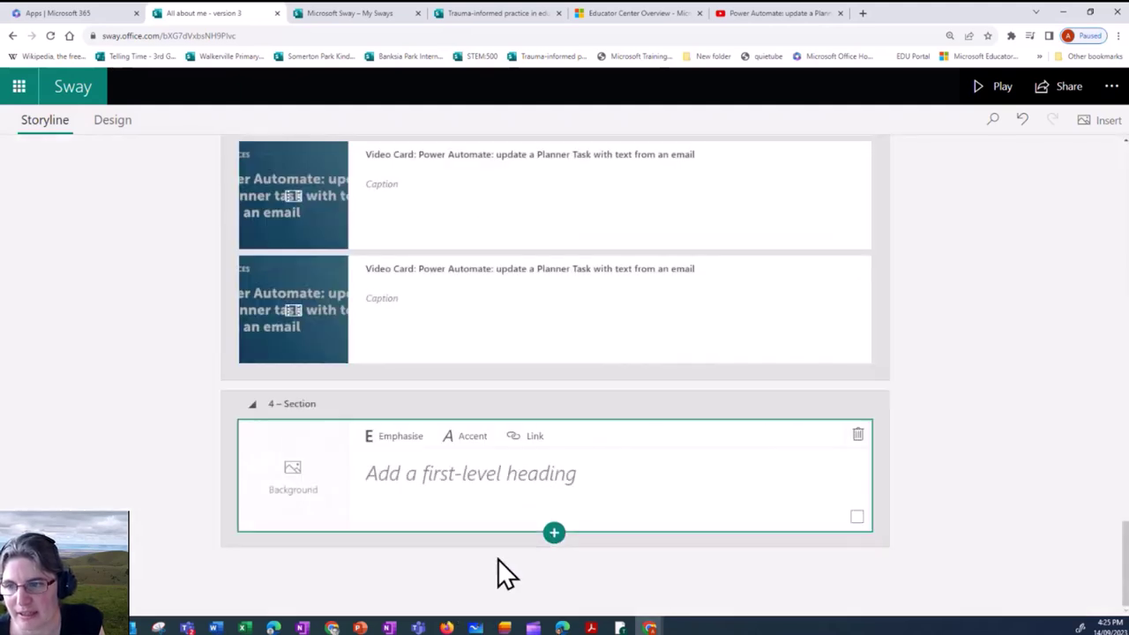
left_click(555, 533)
left_click(494, 592)
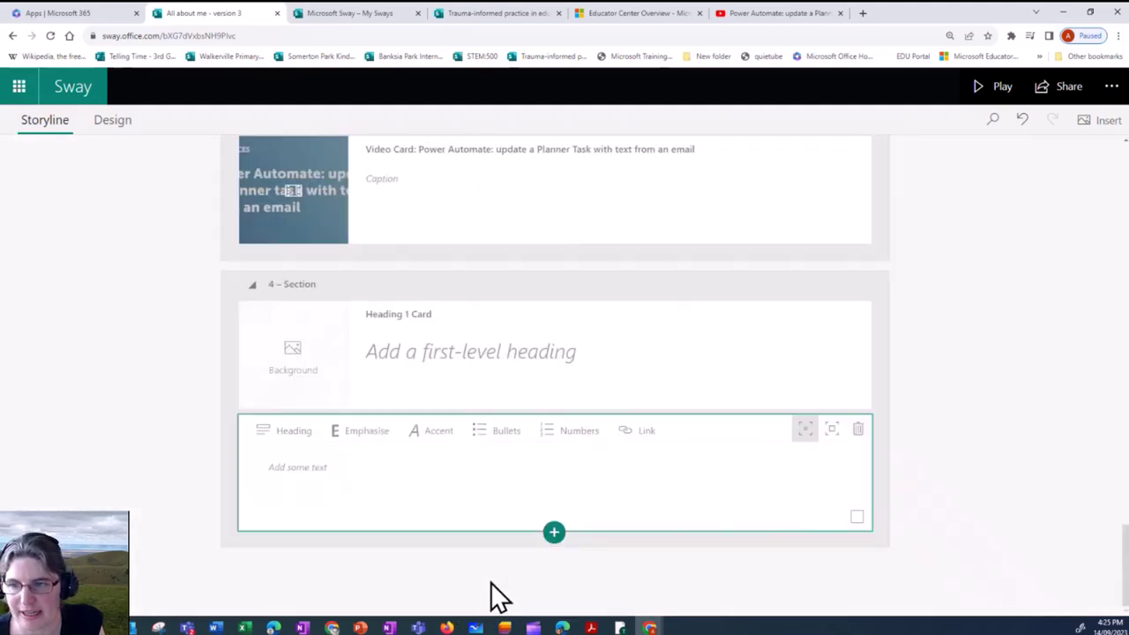
Move the text card above section 4 and the second Power Automate video into section 4.
left_click(401, 485)
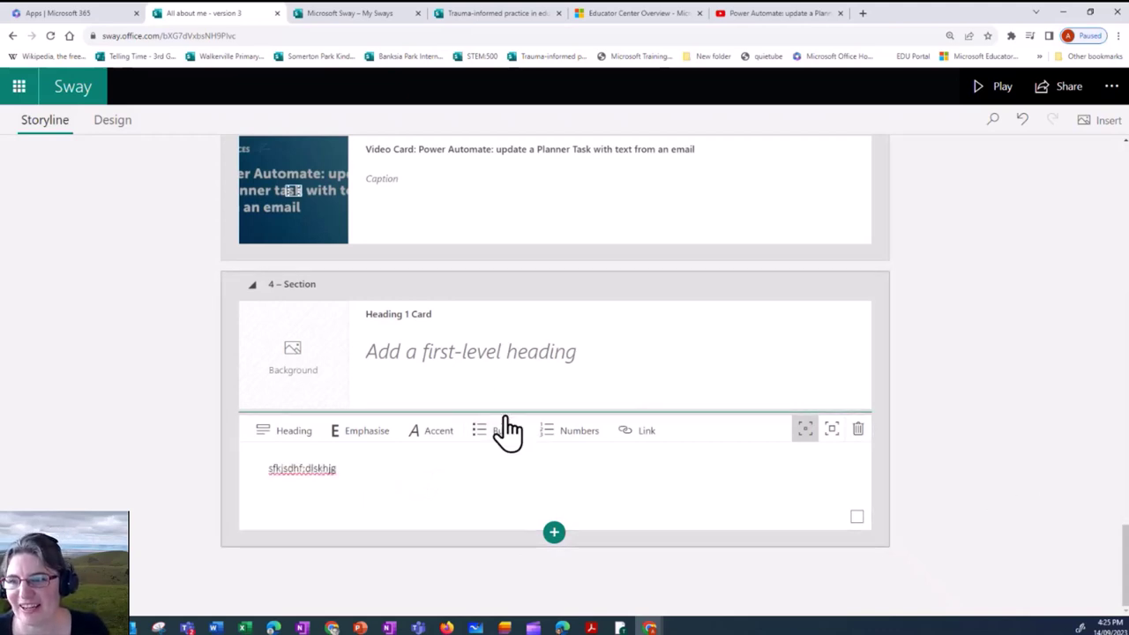
left_click_drag(708, 420, 695, 310)
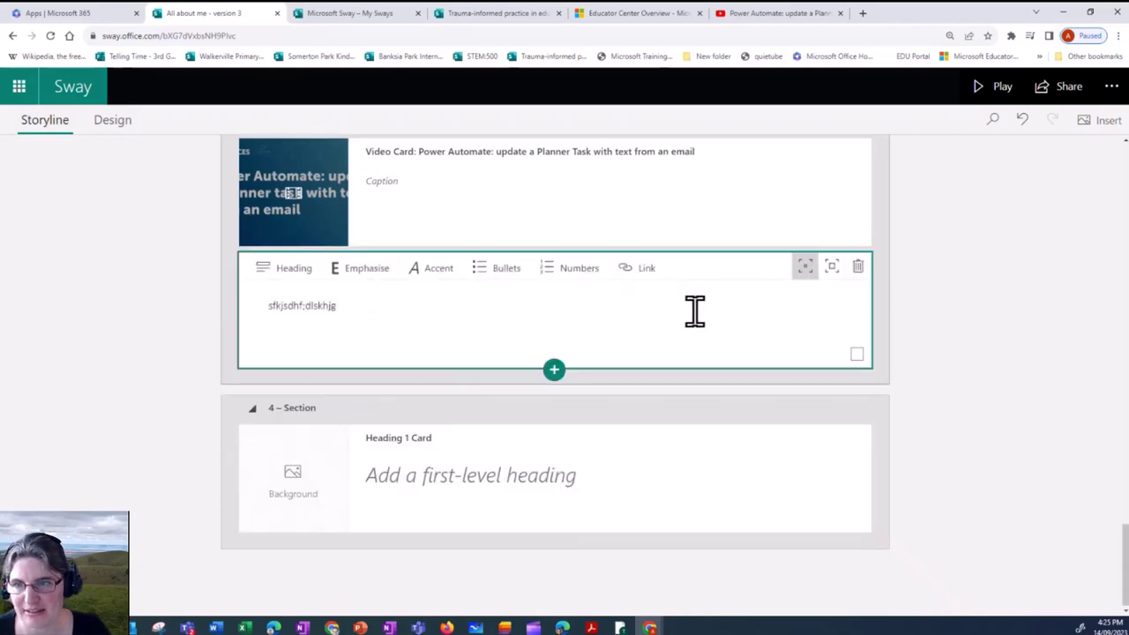
scroll(625, 227, "up", 1)
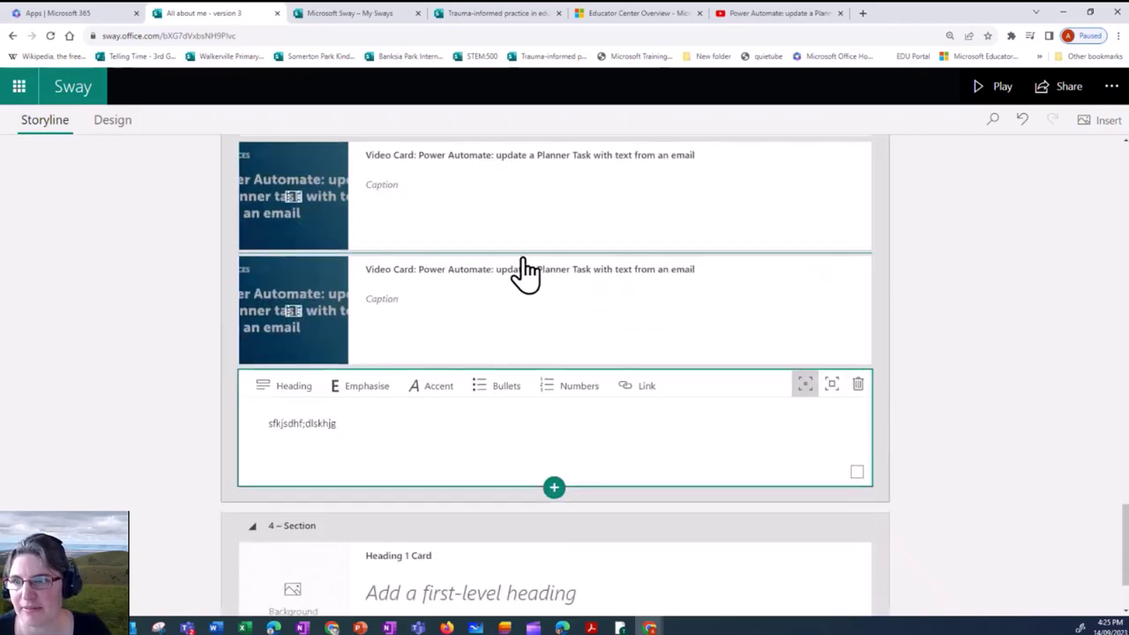
left_click(720, 263)
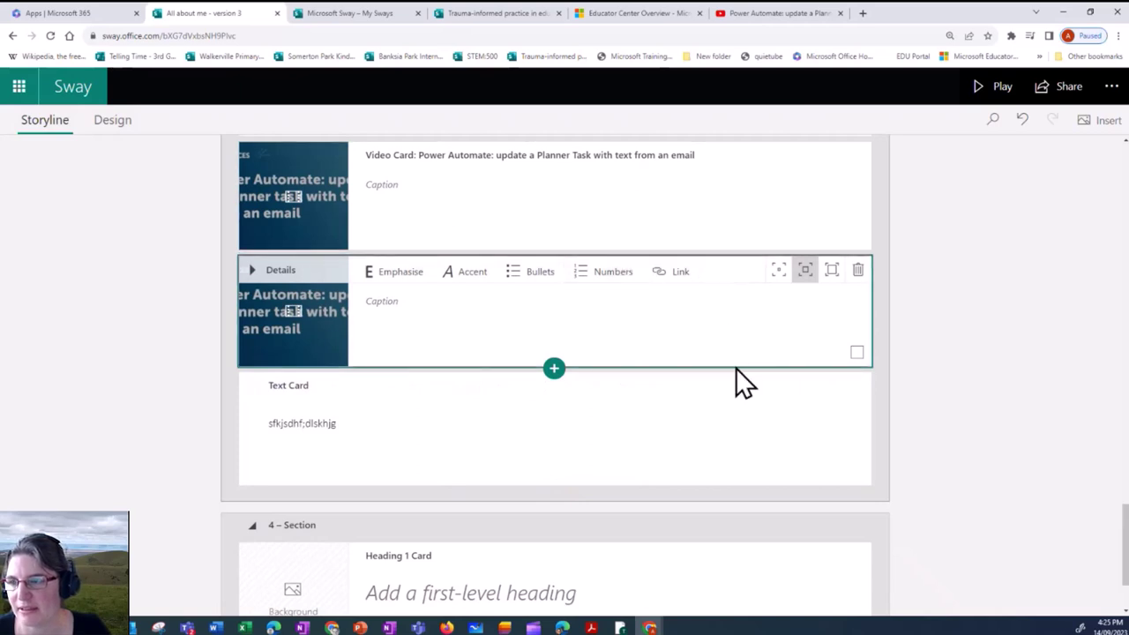
left_click_drag(728, 355, 753, 584)
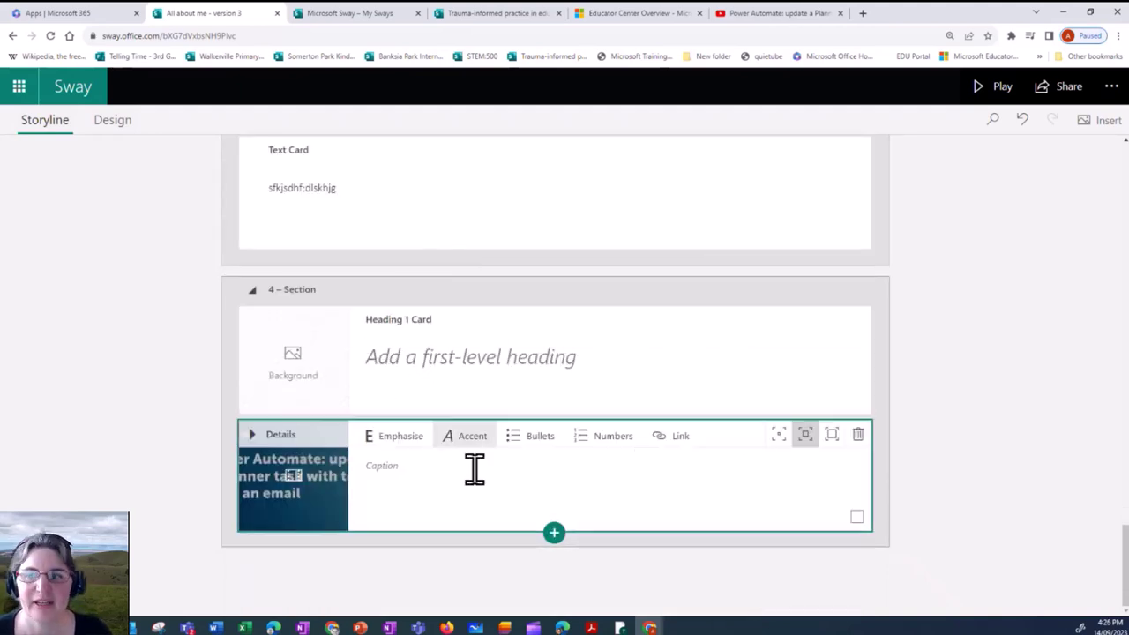
Scroll up and down the storyline to check the rearranged cards.
scroll(472, 349, "up", 2)
scroll(475, 347, "up", 6)
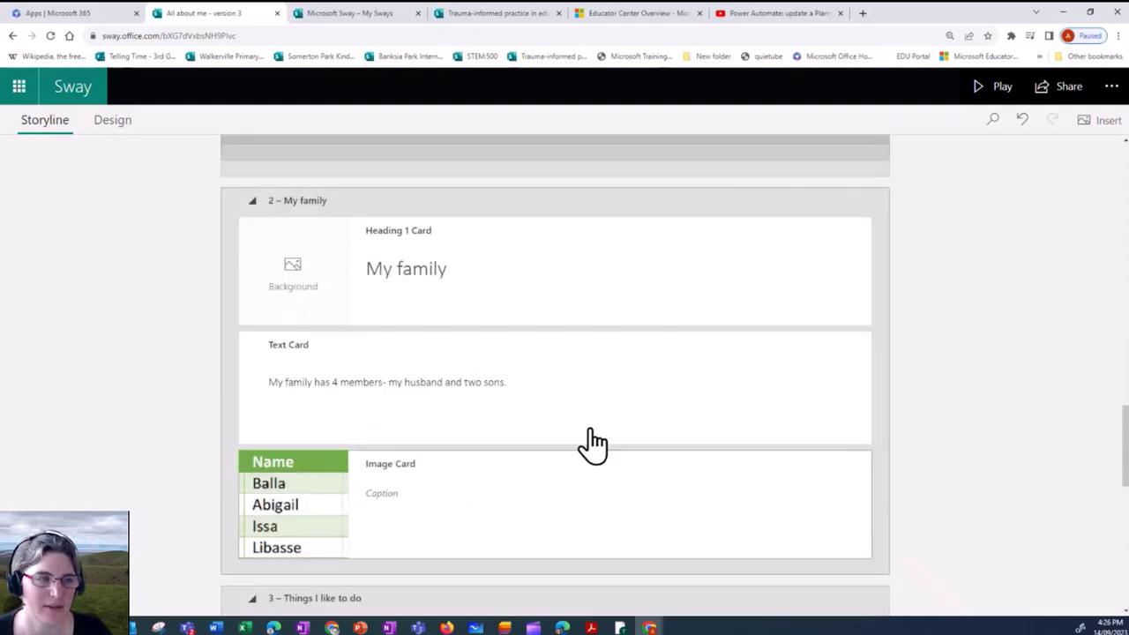
scroll(647, 391, "down", 8)
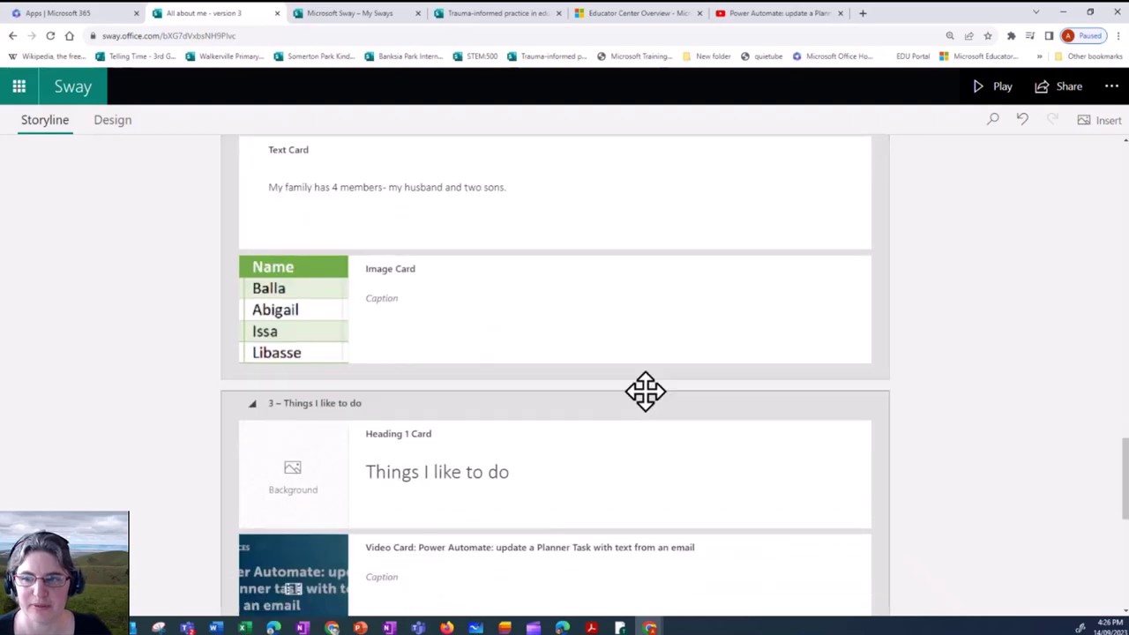
scroll(645, 390, "down", 1)
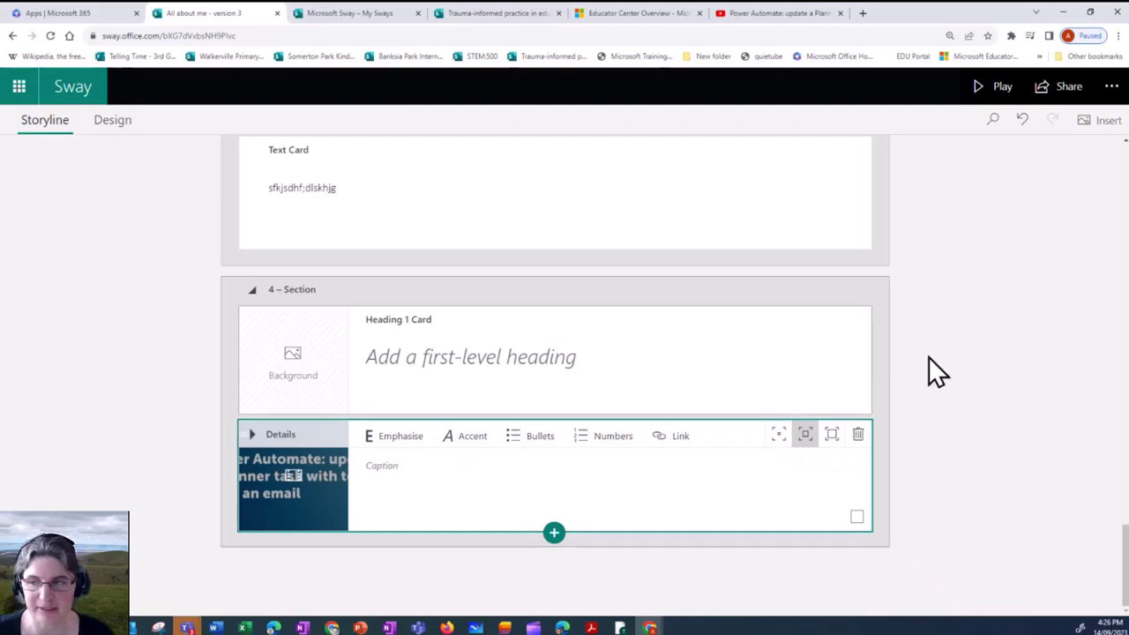
scroll(968, 369, "up", 4)
scroll(969, 369, "up", 10)
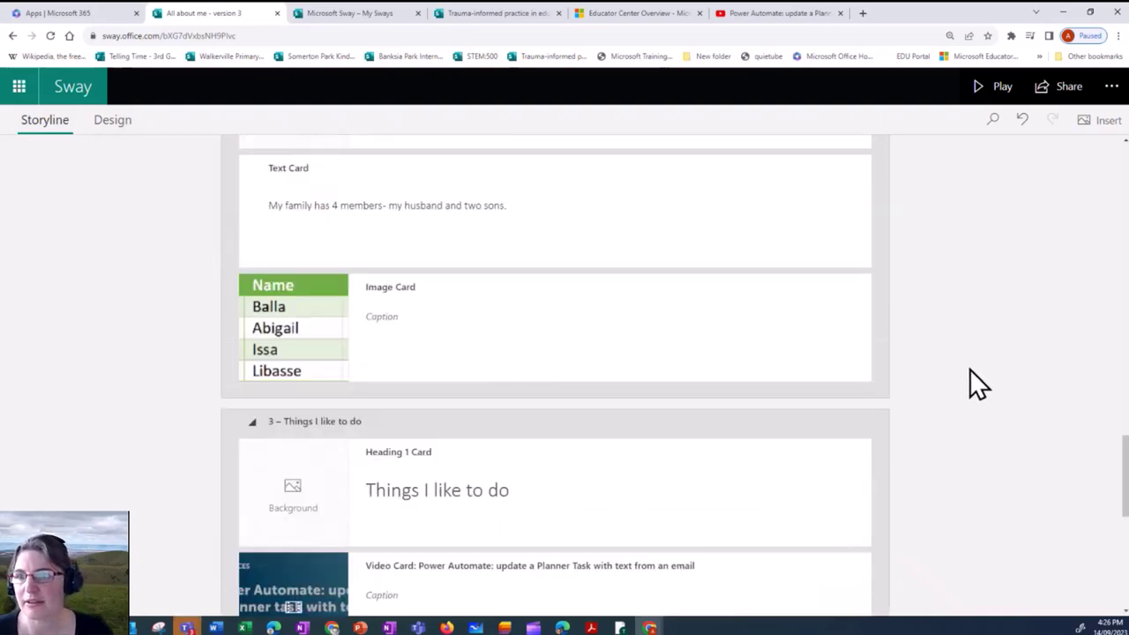
scroll(969, 369, "down", 3)
scroll(966, 371, "down", 10)
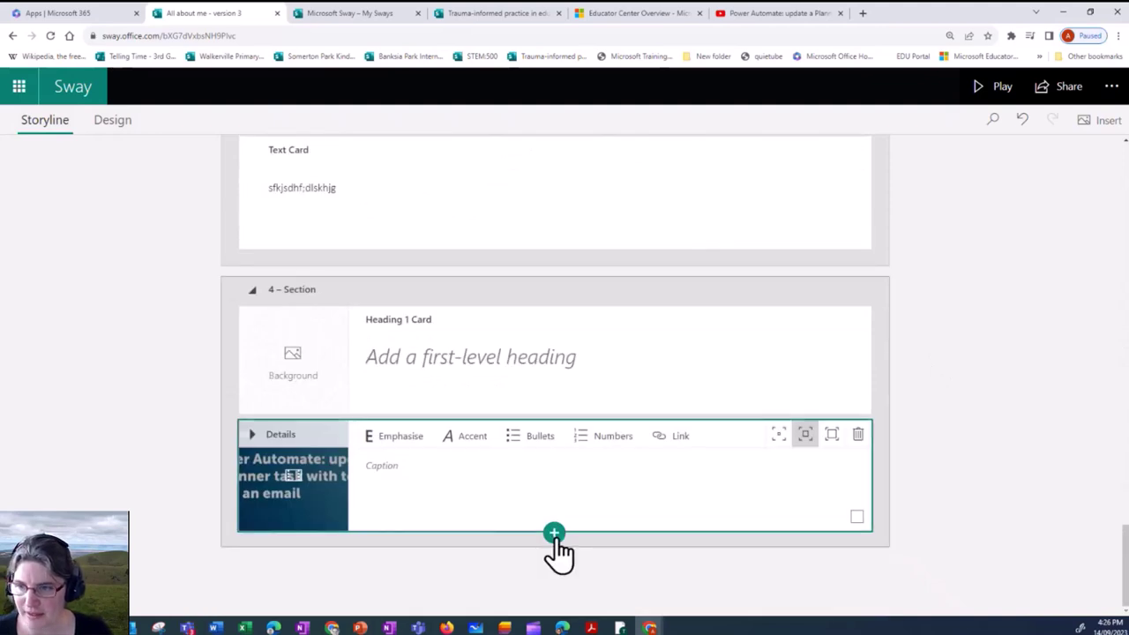
Add an empty image card at the end of section 4 and search for Wild animals images.
left_click(554, 534)
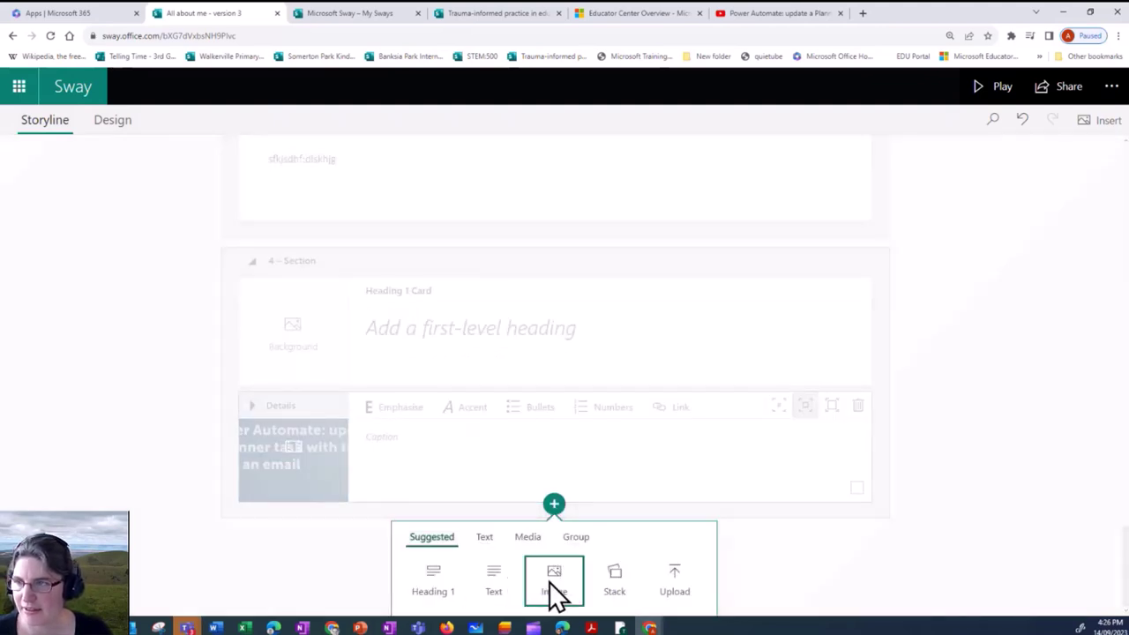
left_click(553, 581)
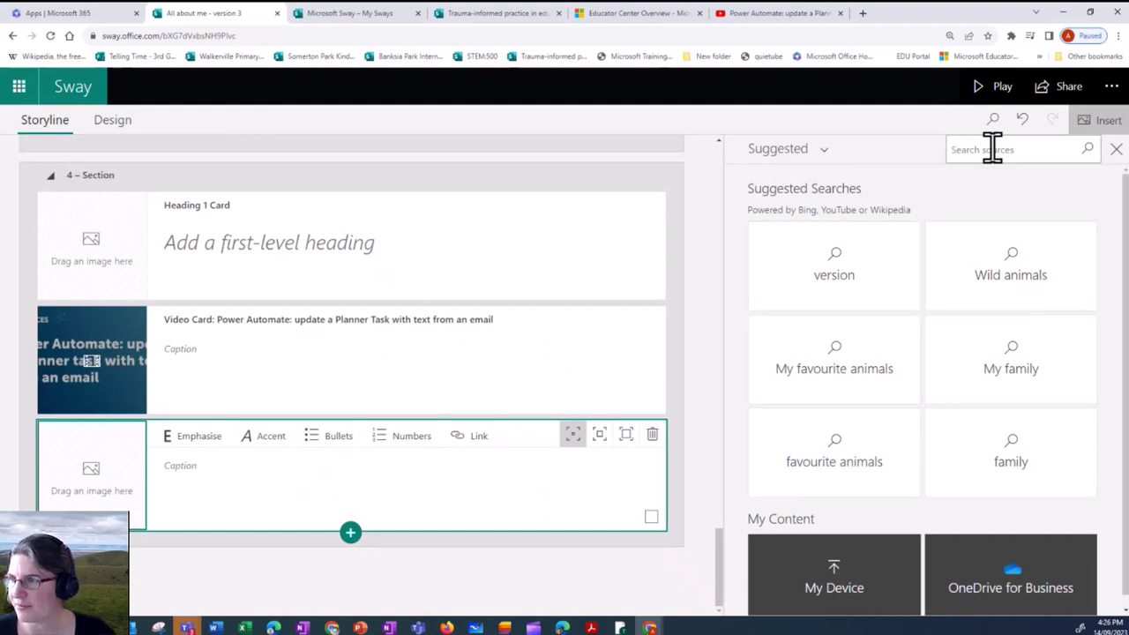
left_click(1018, 269)
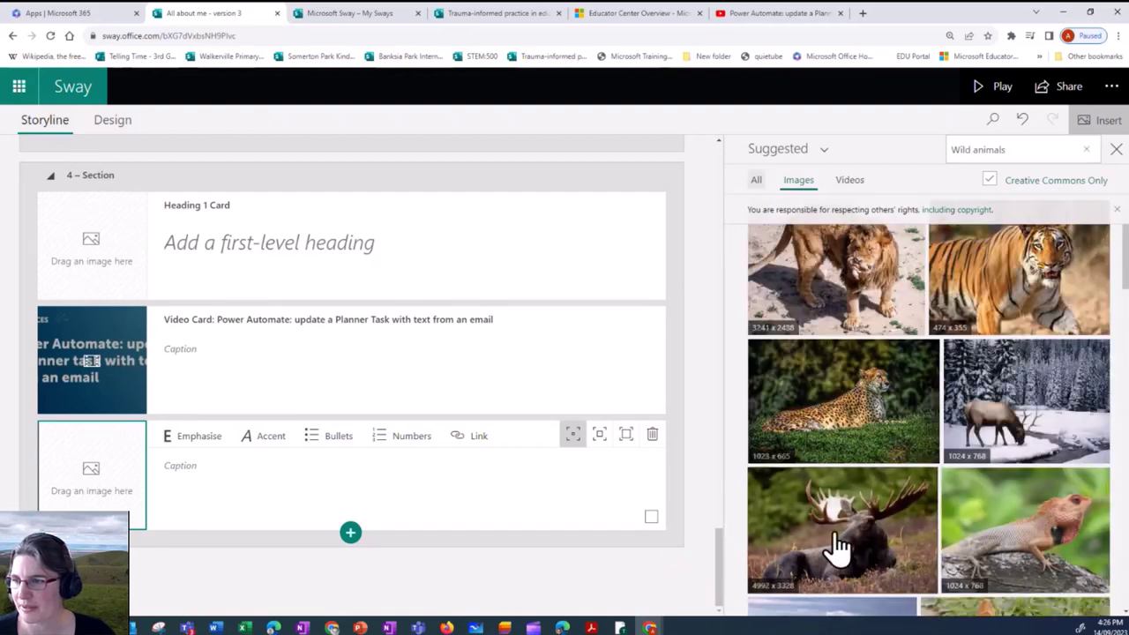
Insert the moose, cheetah, elk, tiger and lion photos as cards and group them automatically.
left_click(833, 540)
left_click(854, 418)
left_click(1019, 397)
left_click(1007, 308)
left_click(849, 297)
left_click(1048, 151)
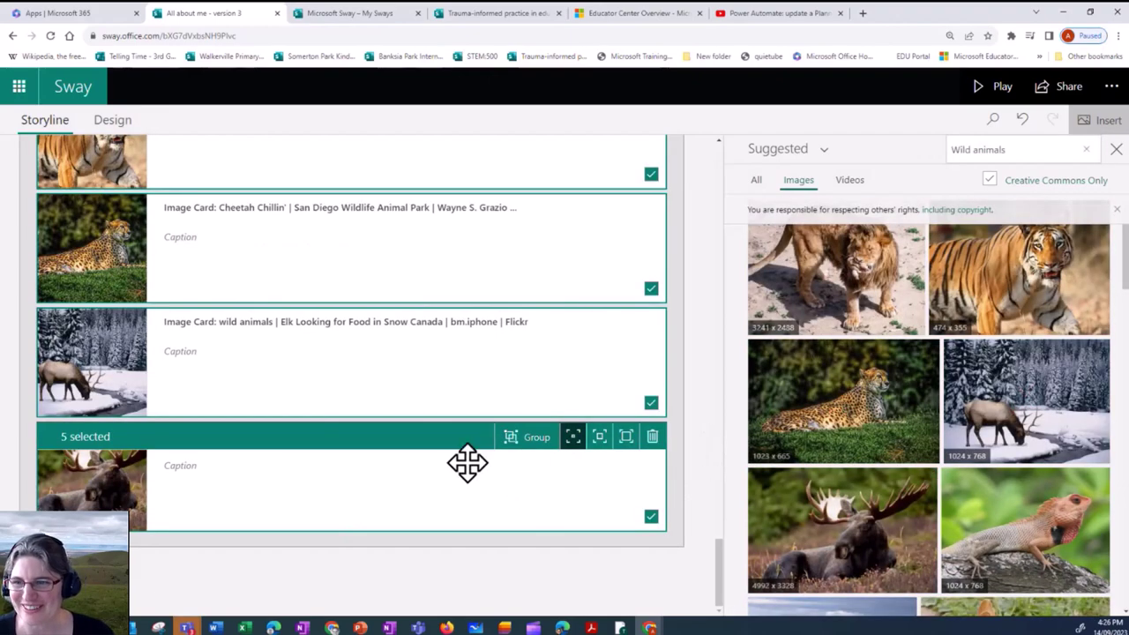
left_click(529, 437)
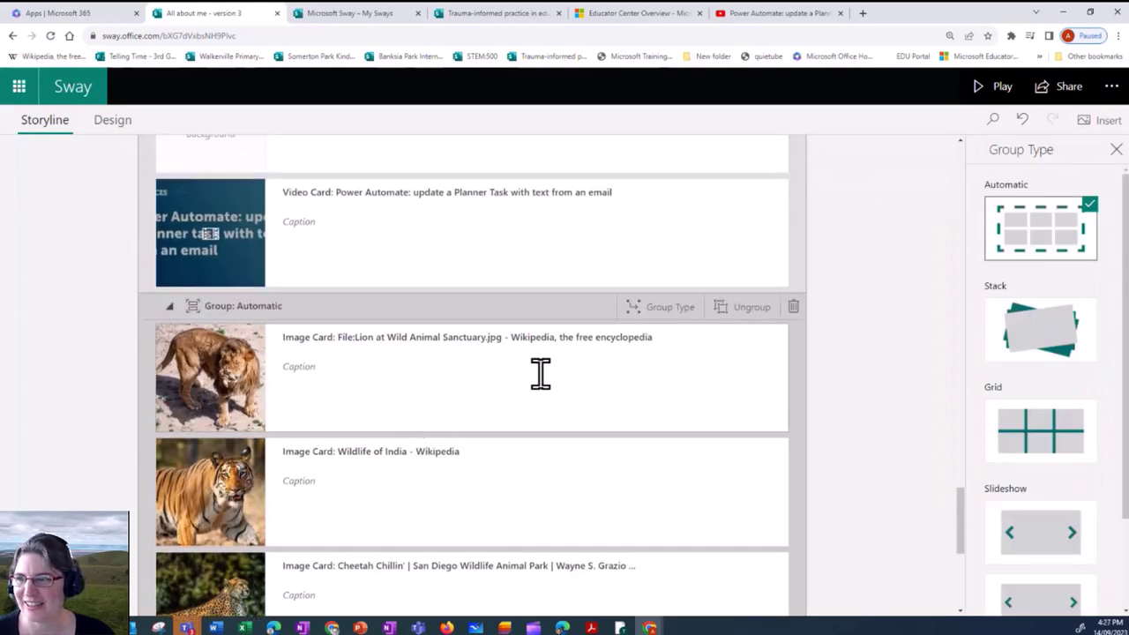
Ungroup and regroup the five image cards, then insert an empty Stack group.
left_click(741, 322)
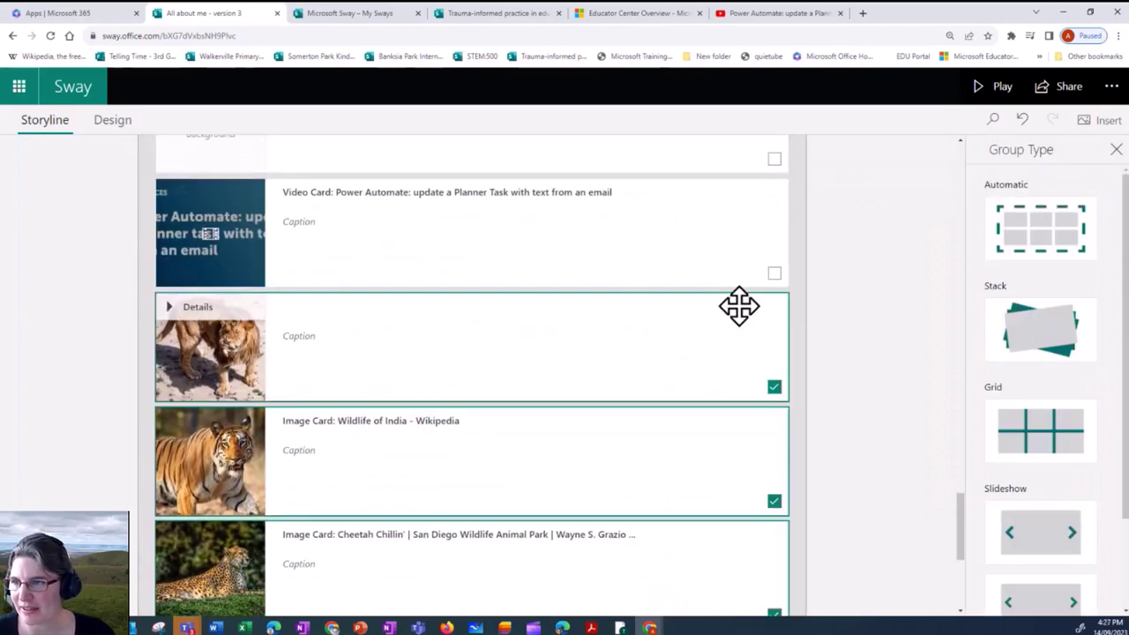
left_click(731, 311)
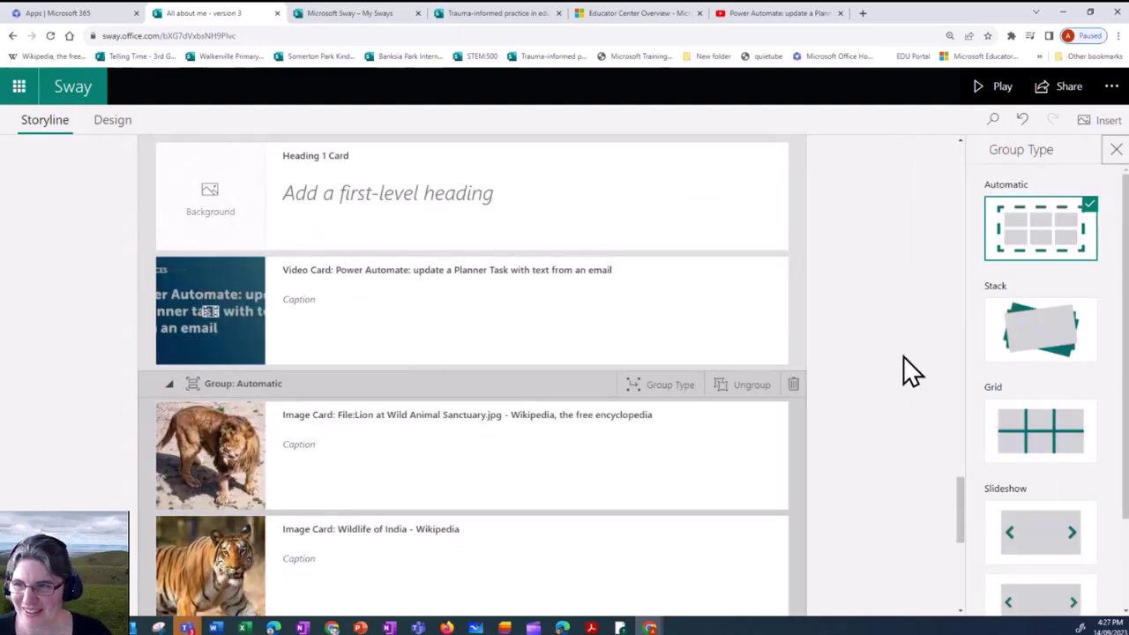
scroll(833, 375, "down", 5)
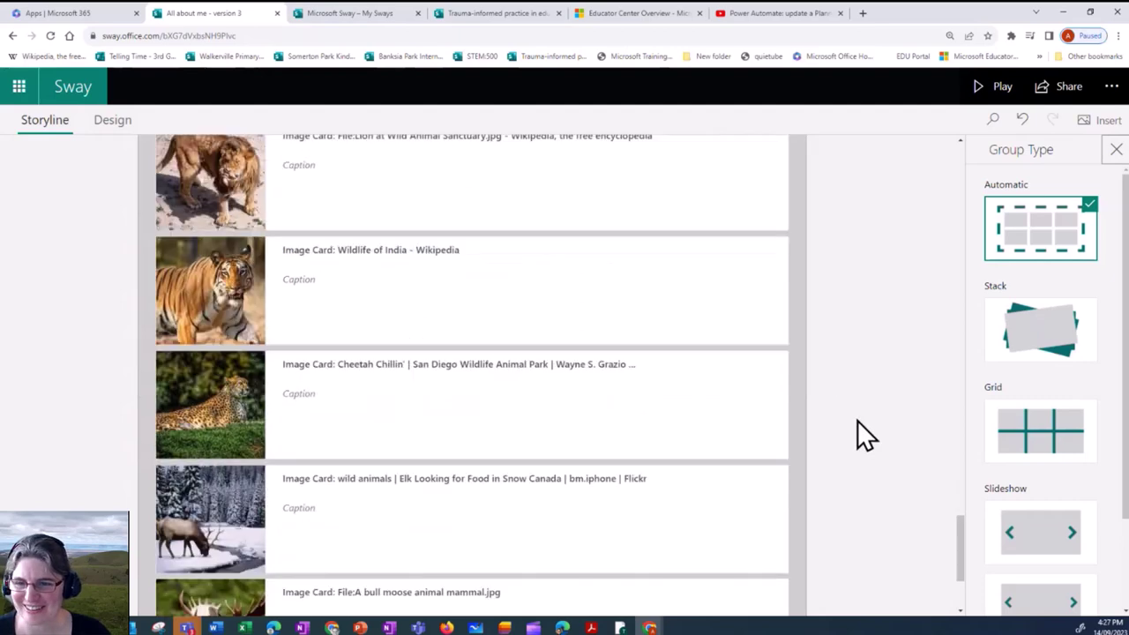
left_click(472, 535)
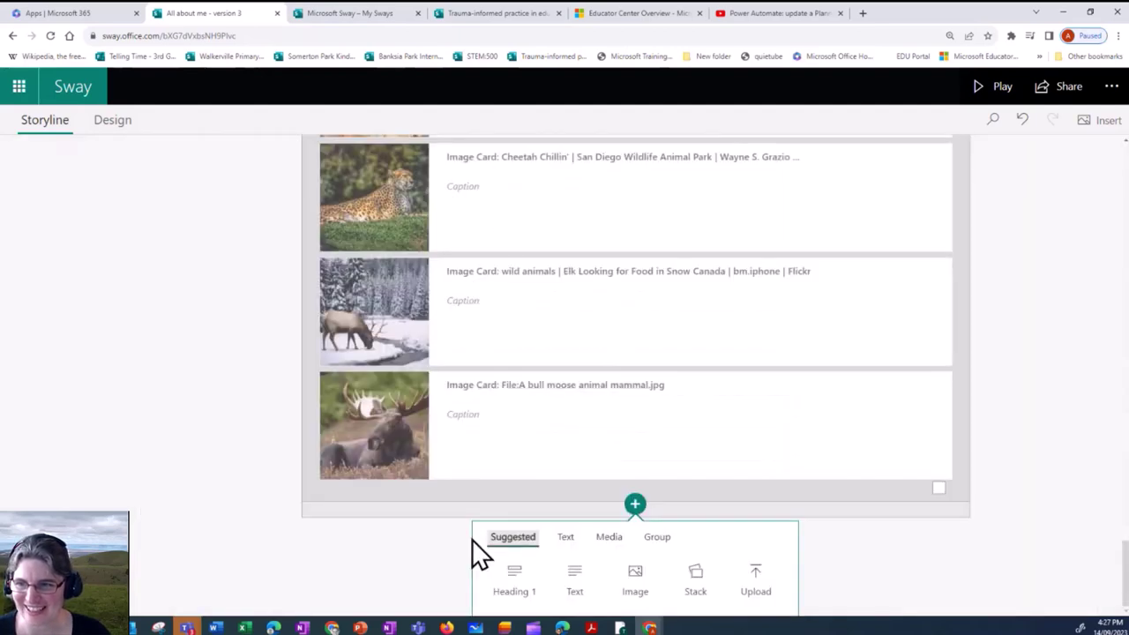
left_click(616, 591)
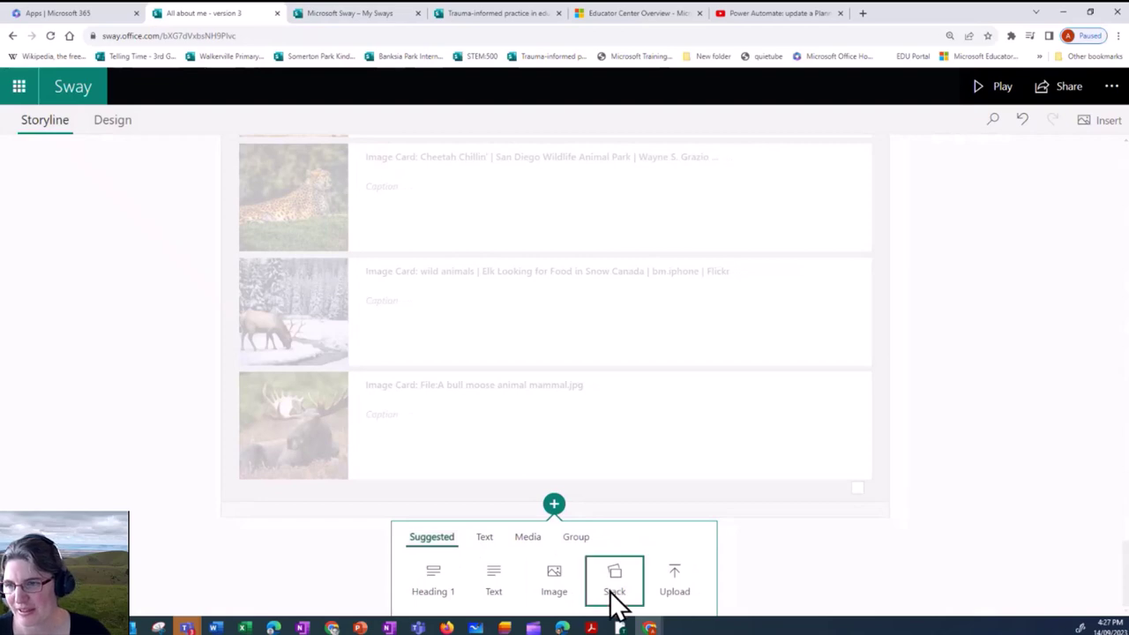
Move the moose, elk and cheetah cards into the Stack group.
left_click_drag(257, 276, 385, 446)
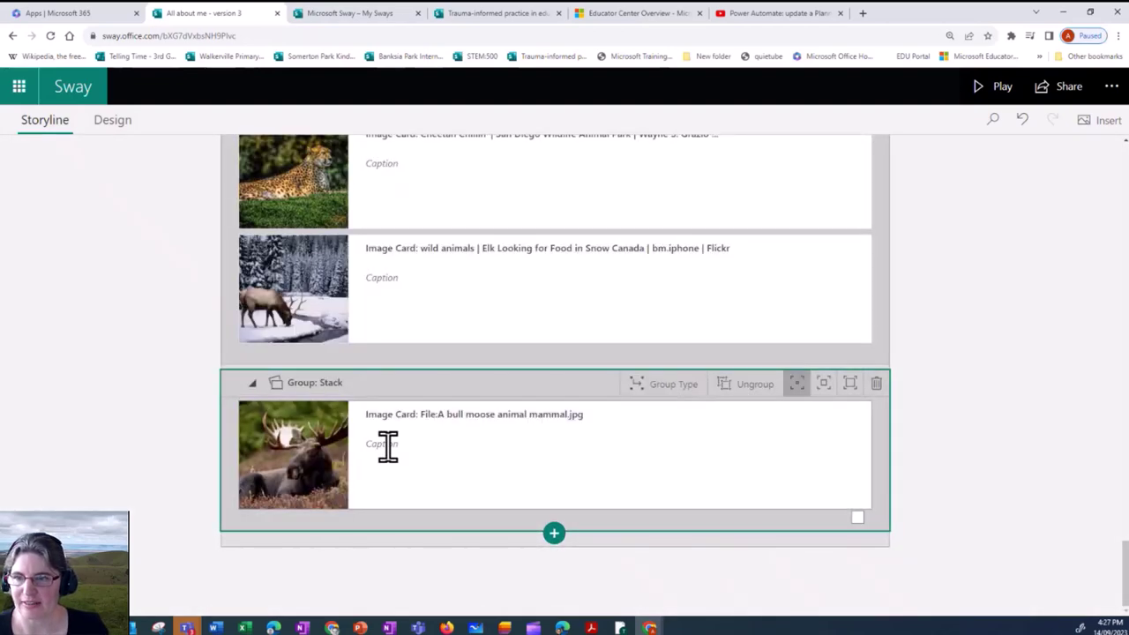
left_click_drag(297, 277, 348, 453)
left_click_drag(294, 191, 371, 345)
scroll(373, 335, "up", 2)
scroll(384, 348, "up", 3)
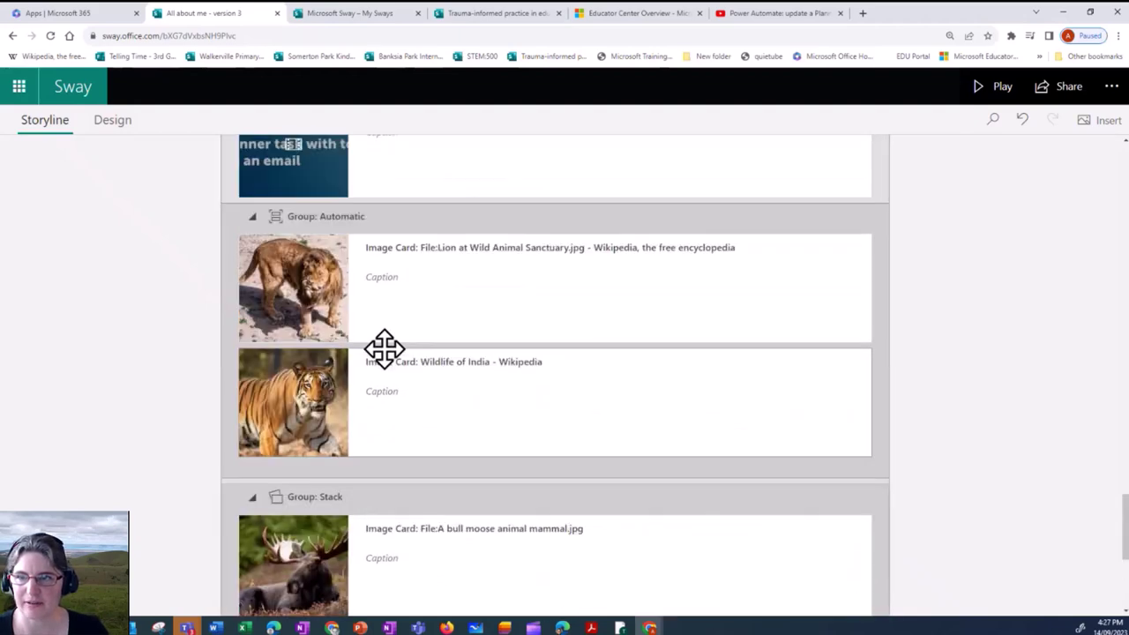
left_click(994, 87)
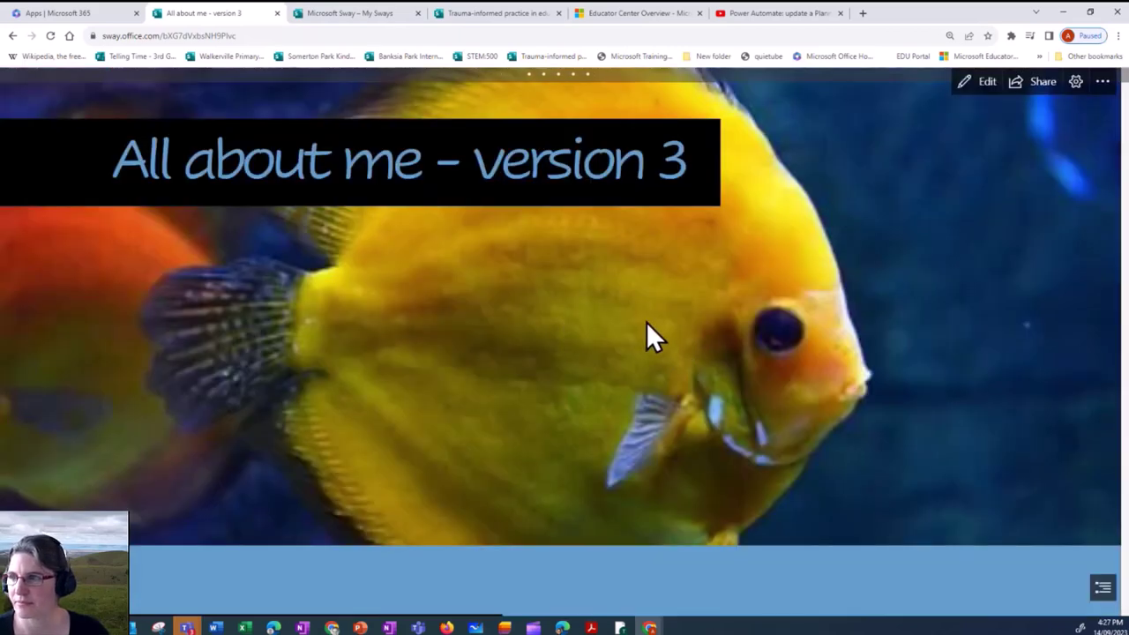
scroll(639, 322, "down", 5)
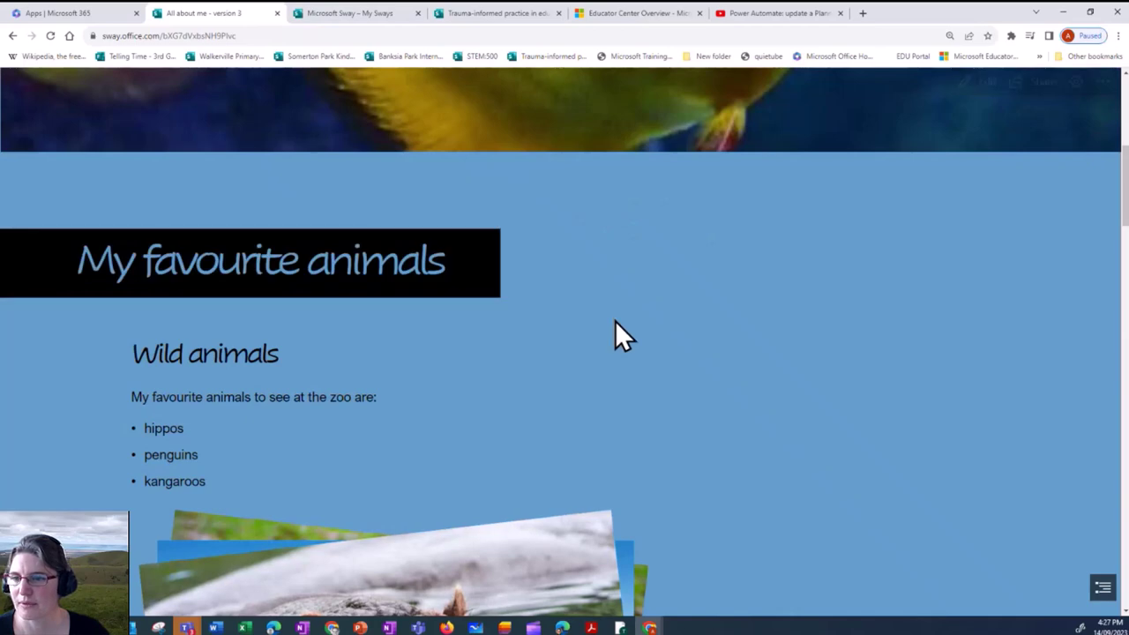
scroll(614, 320, "down", 15)
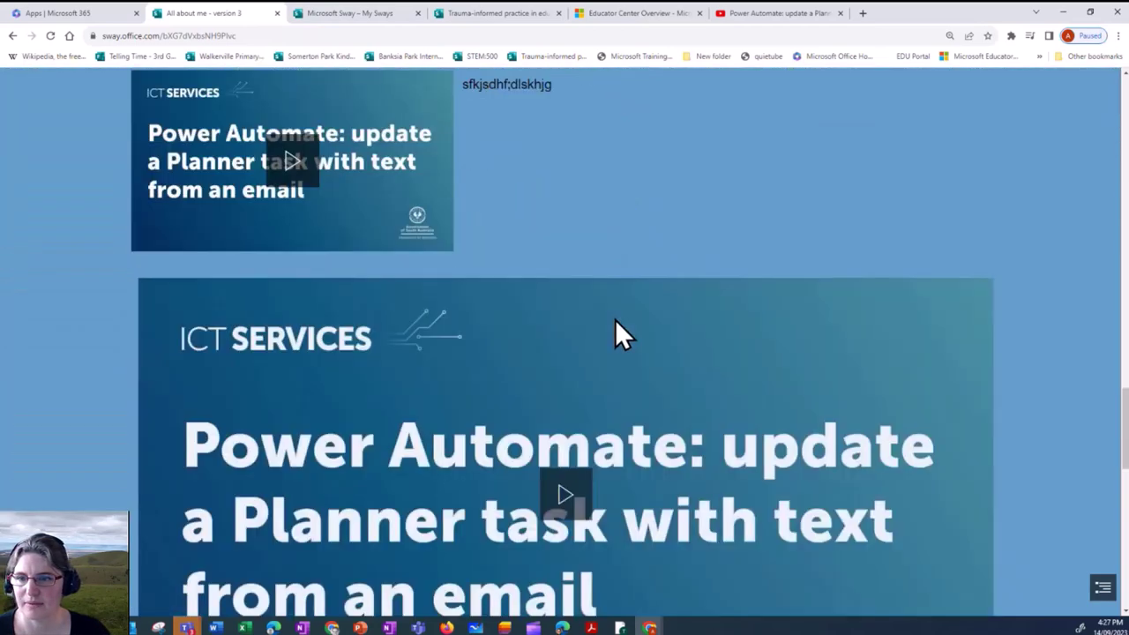
scroll(615, 322, "down", 5)
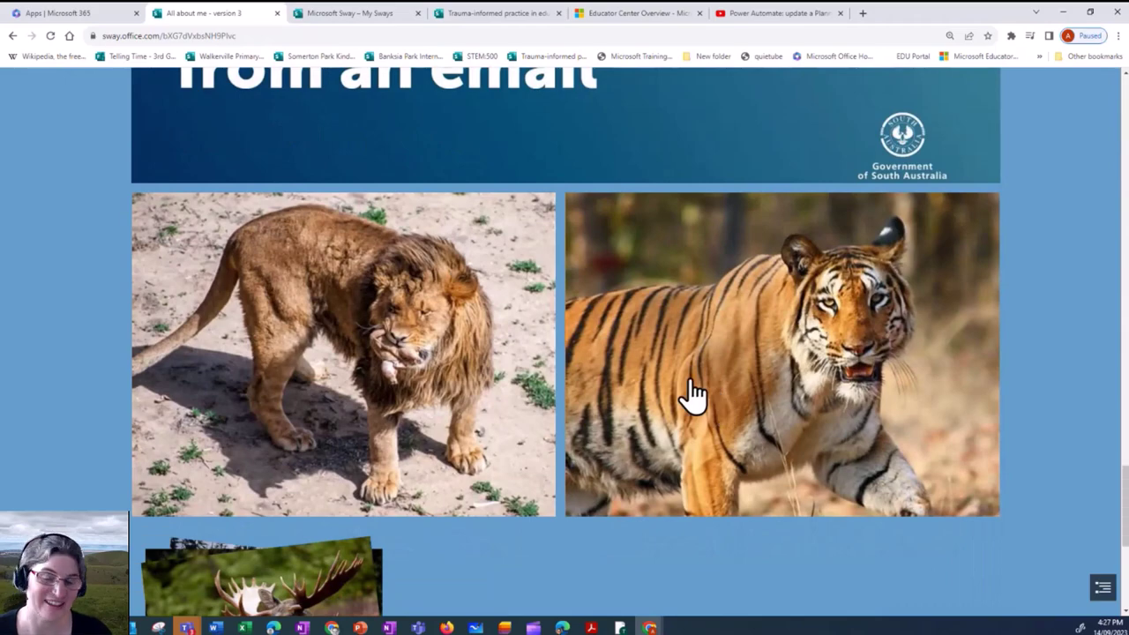
scroll(643, 403, "down", 3)
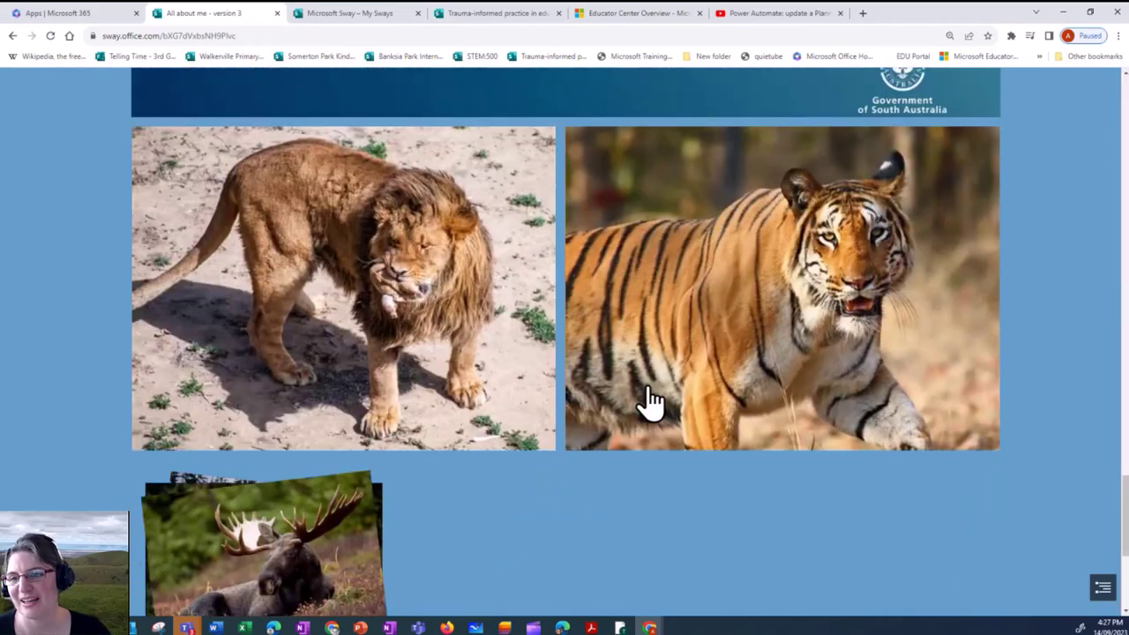
left_click(313, 463)
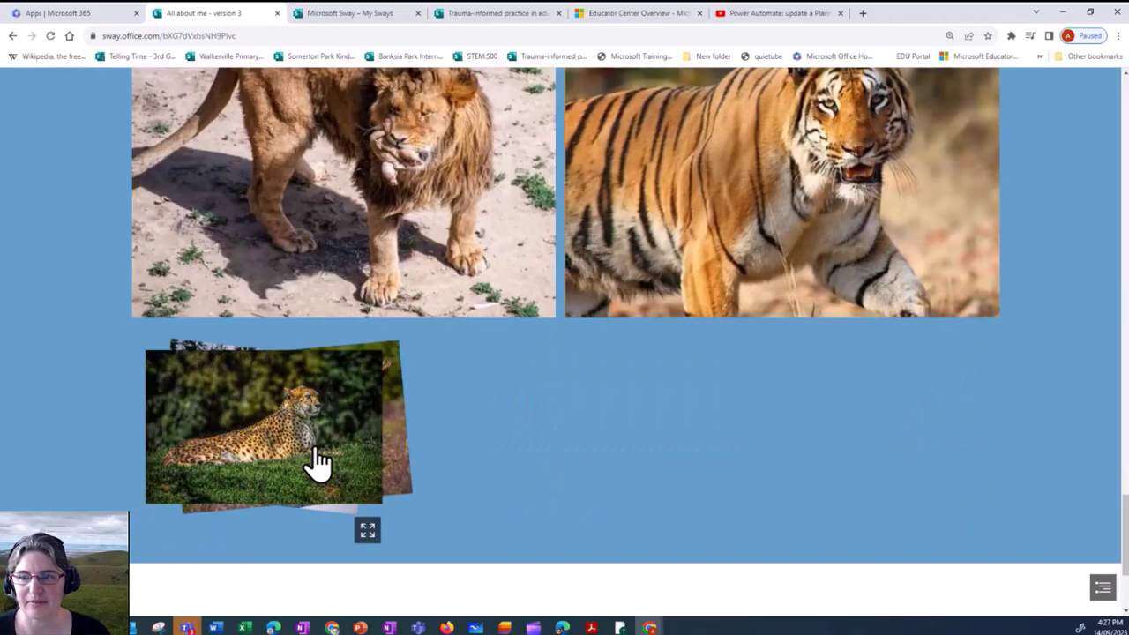
left_click(315, 462)
left_click(314, 462)
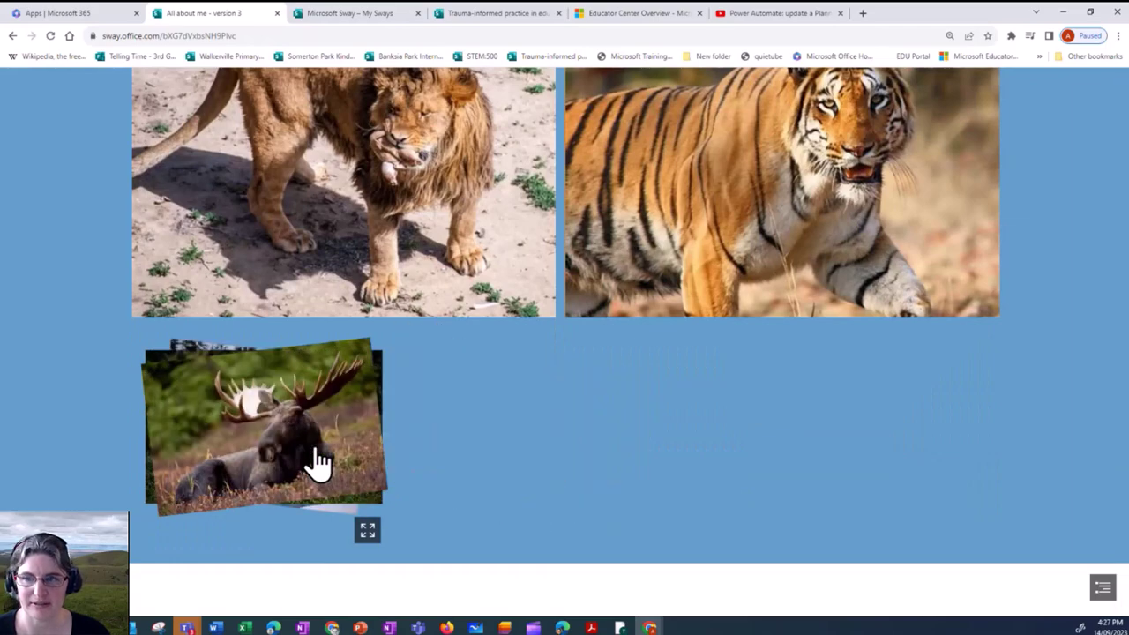
left_click(310, 464)
scroll(769, 334, "up", 8)
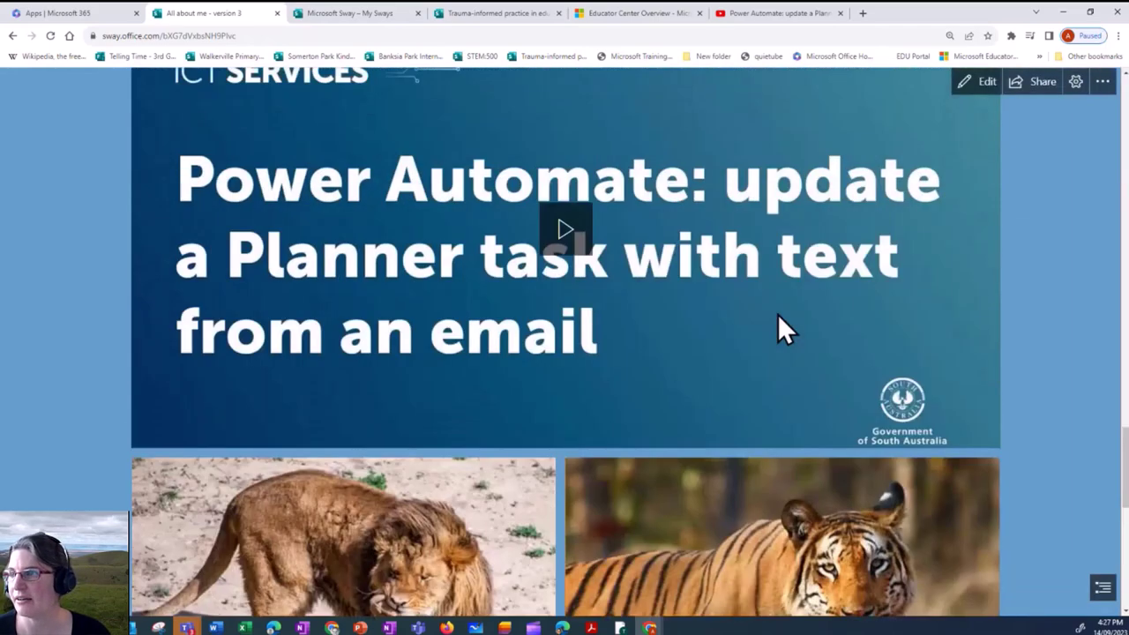
left_click(973, 83)
Move the moose card into the Automatic group below the tiger.
scroll(935, 450, "down", 2)
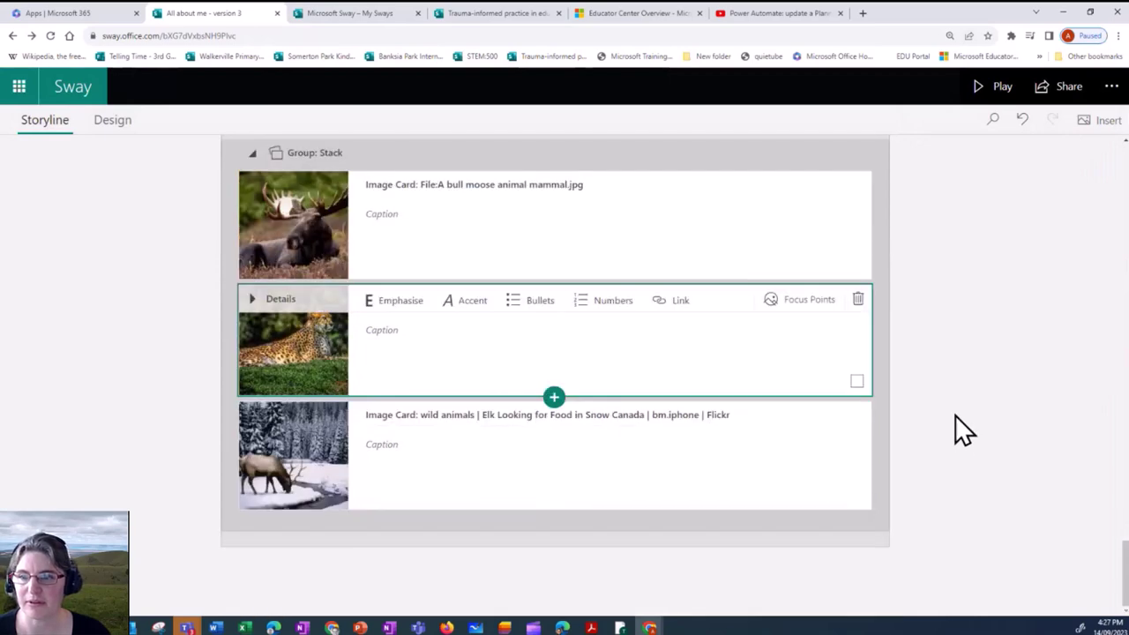
scroll(532, 383, "up", 4)
left_click_drag(310, 523, 363, 411)
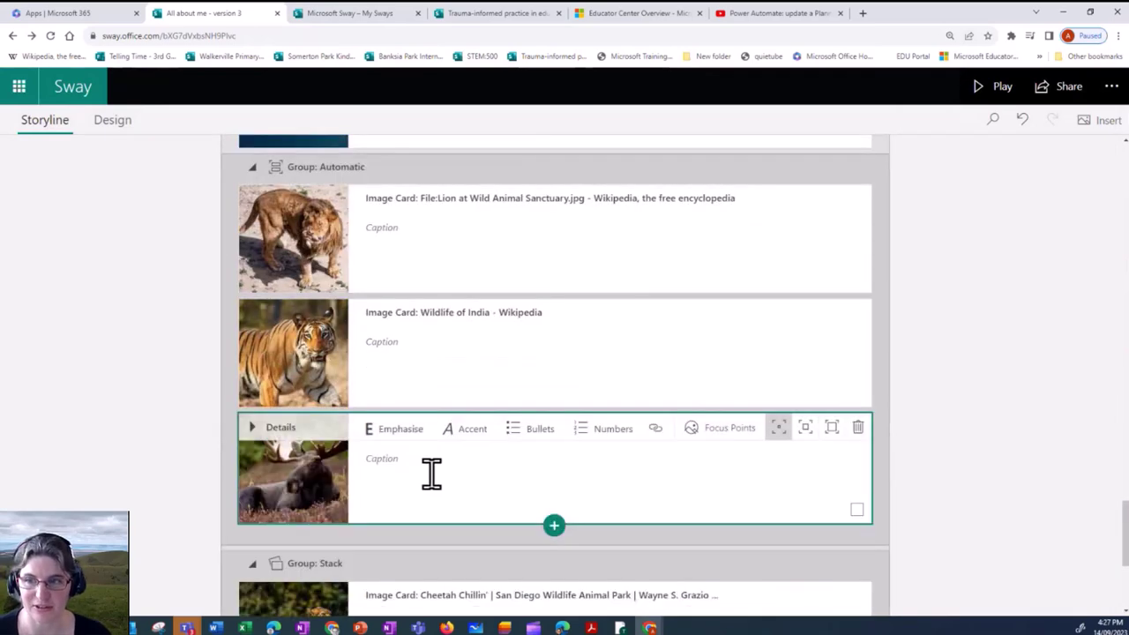
scroll(398, 451, "down", 2)
scroll(393, 444, "up", 3)
Move the lion card out above the Automatic group header and bring up the Share options.
scroll(393, 439, "up", 1)
left_click_drag(353, 394, 363, 266)
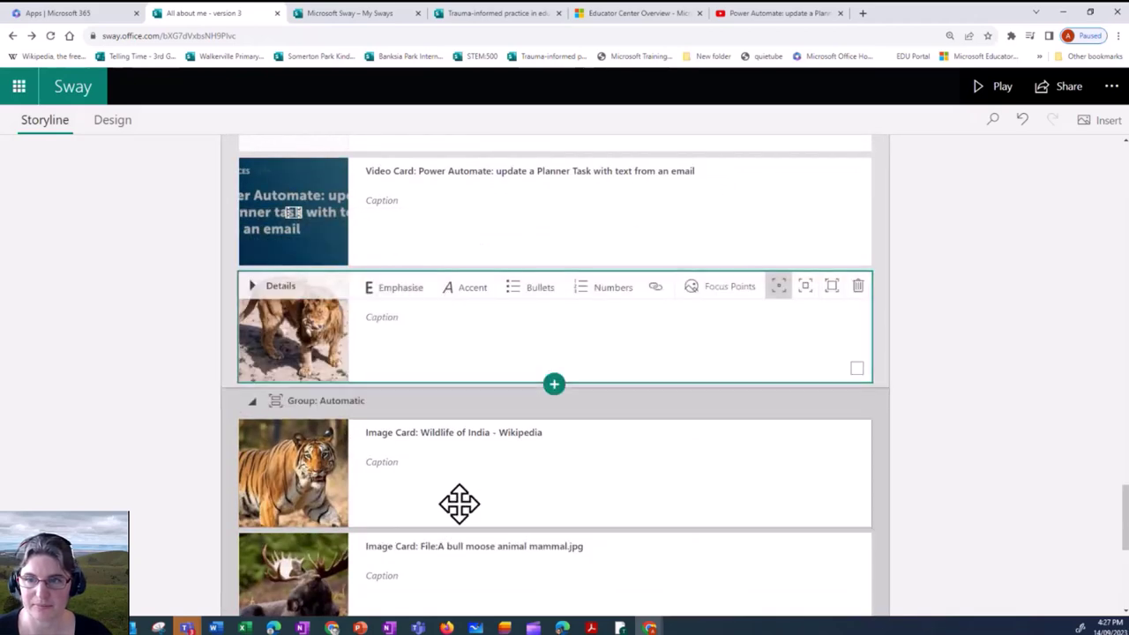
scroll(458, 501, "down", 1)
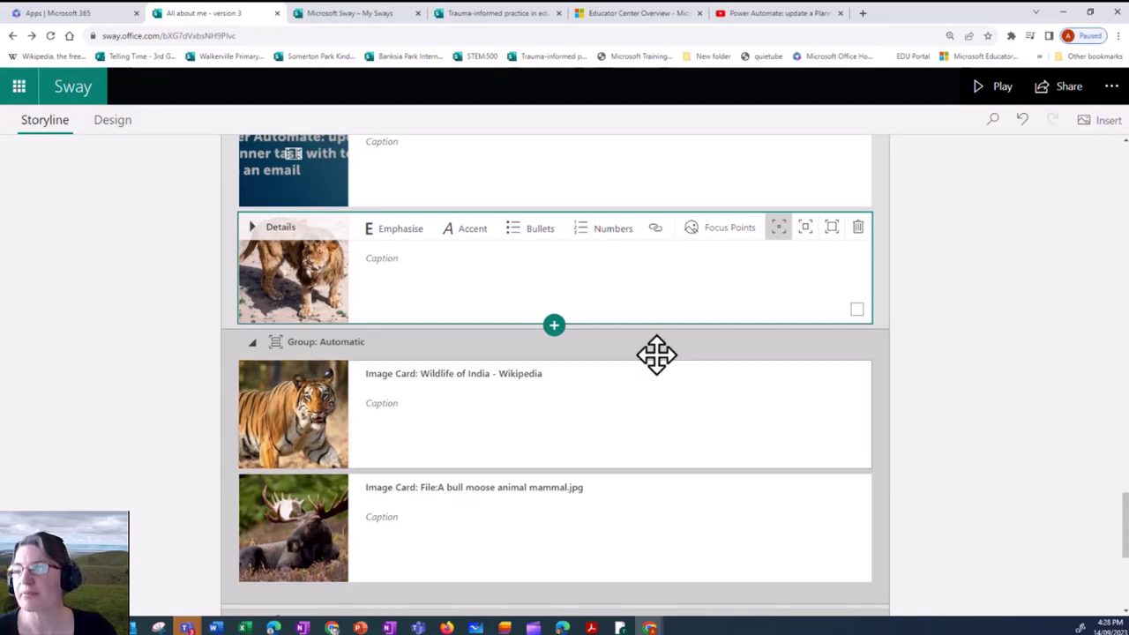
left_click(1051, 96)
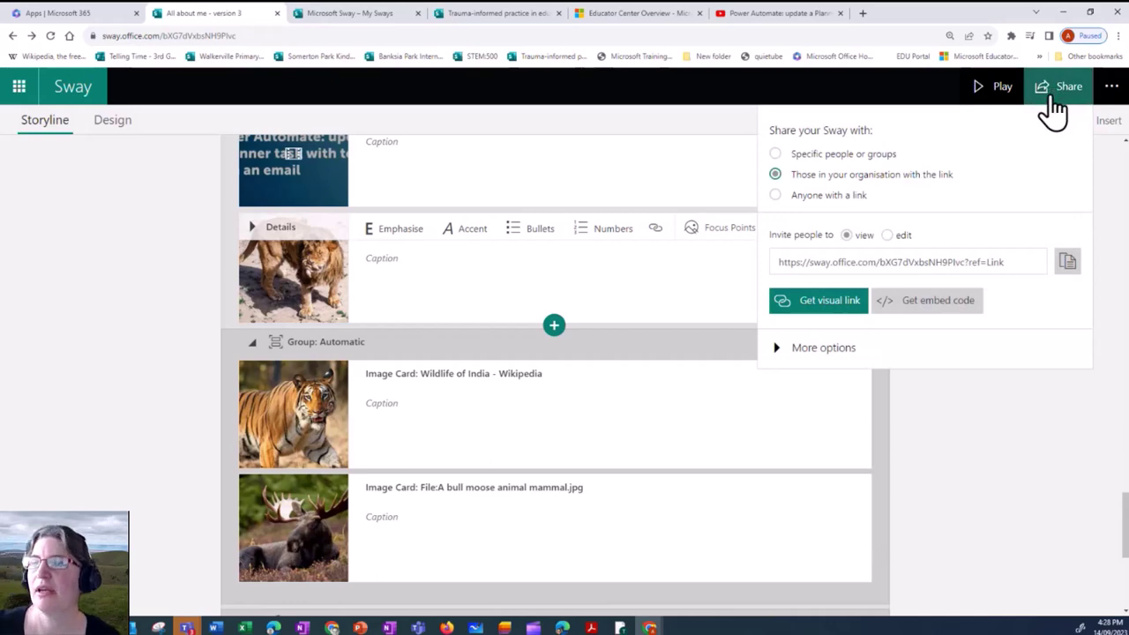
left_click(774, 195)
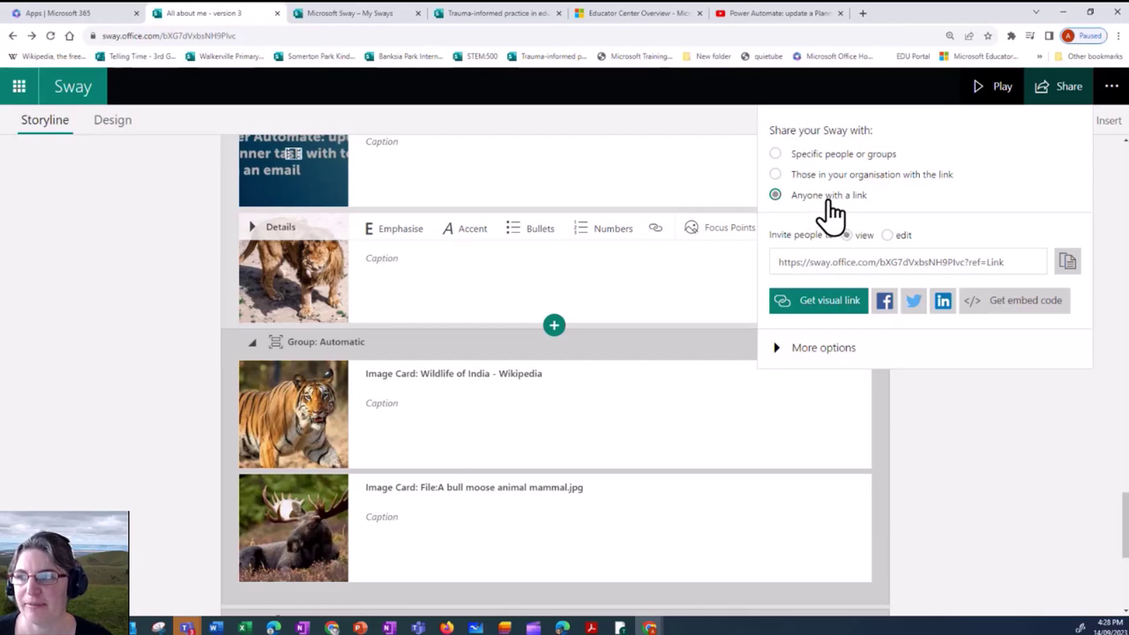
left_click(1069, 266)
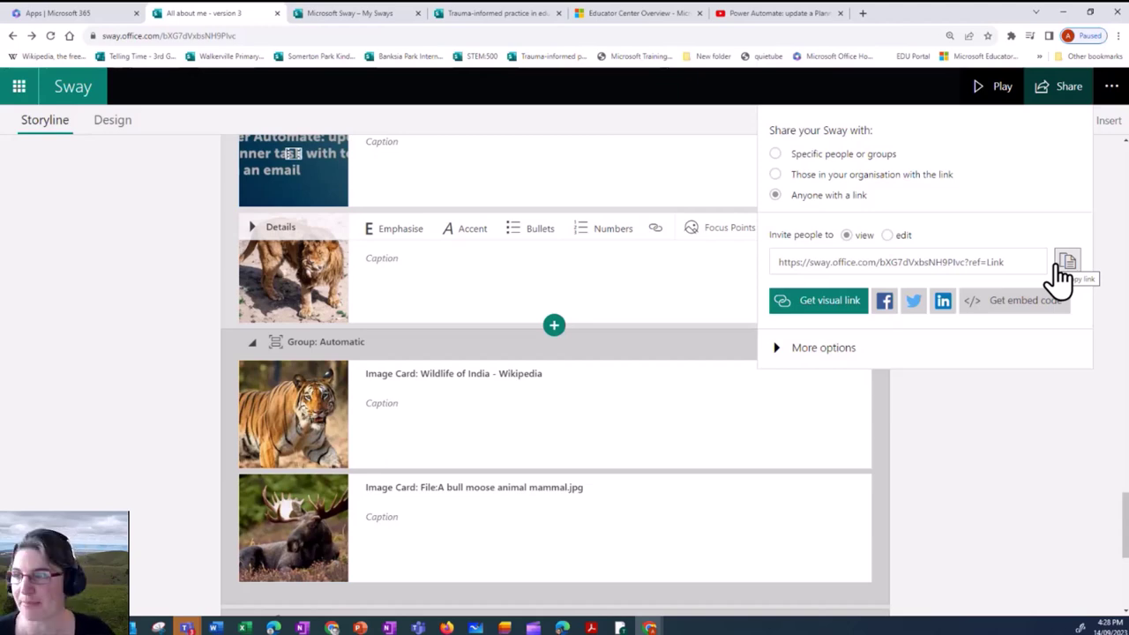
left_click(775, 176)
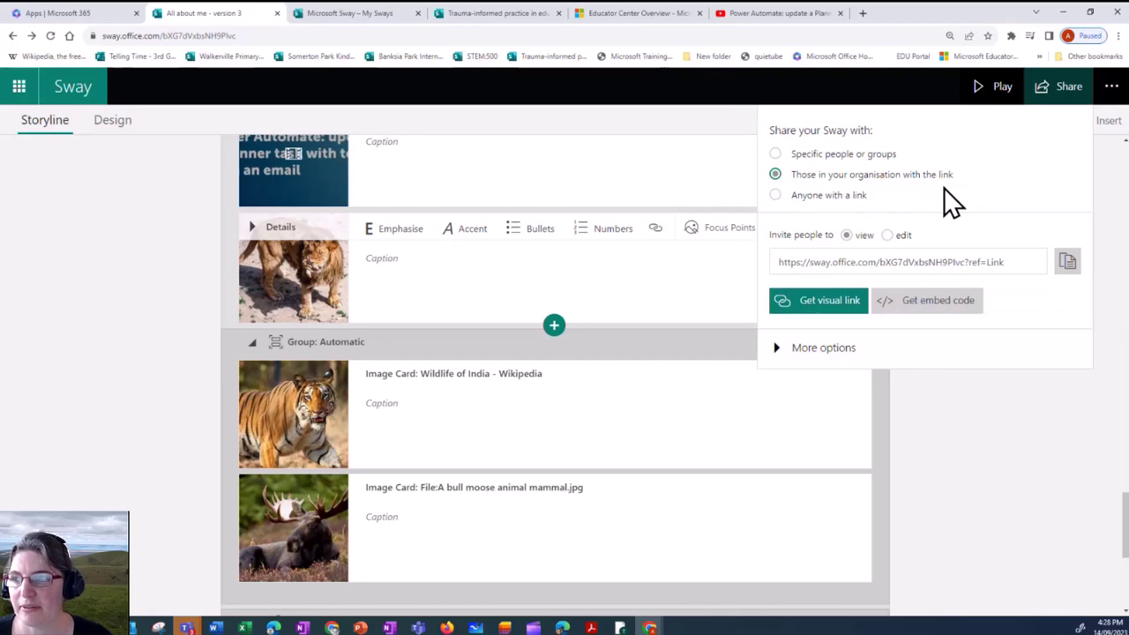
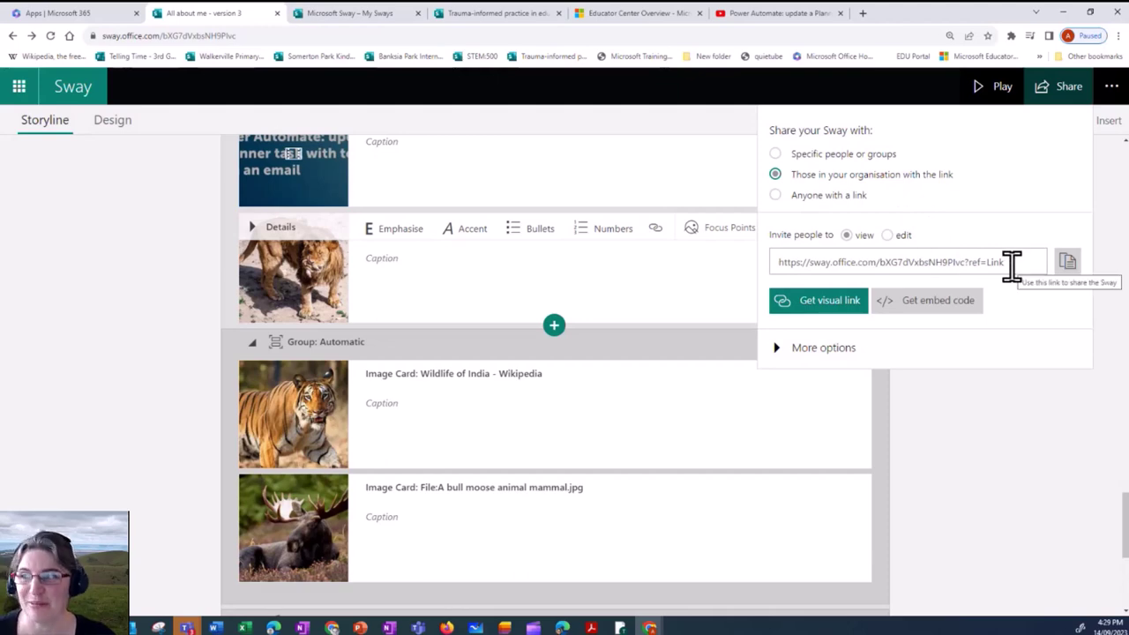
Limit the Sway's link sharing to the organisation and copy the Educator Center page address.
left_click(776, 196)
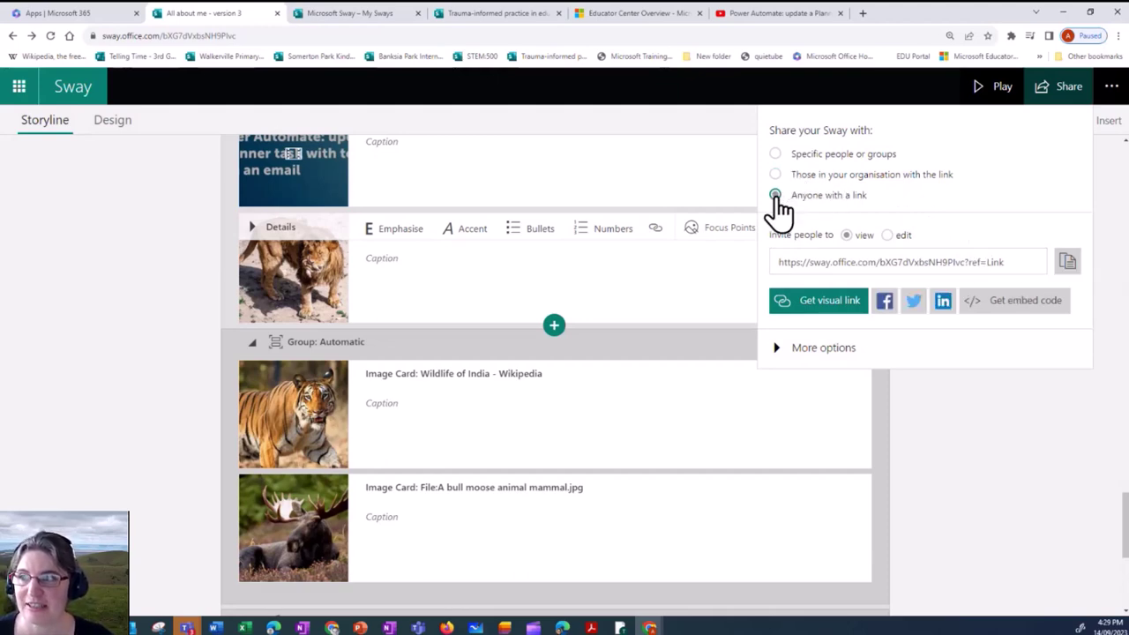
left_click(794, 177)
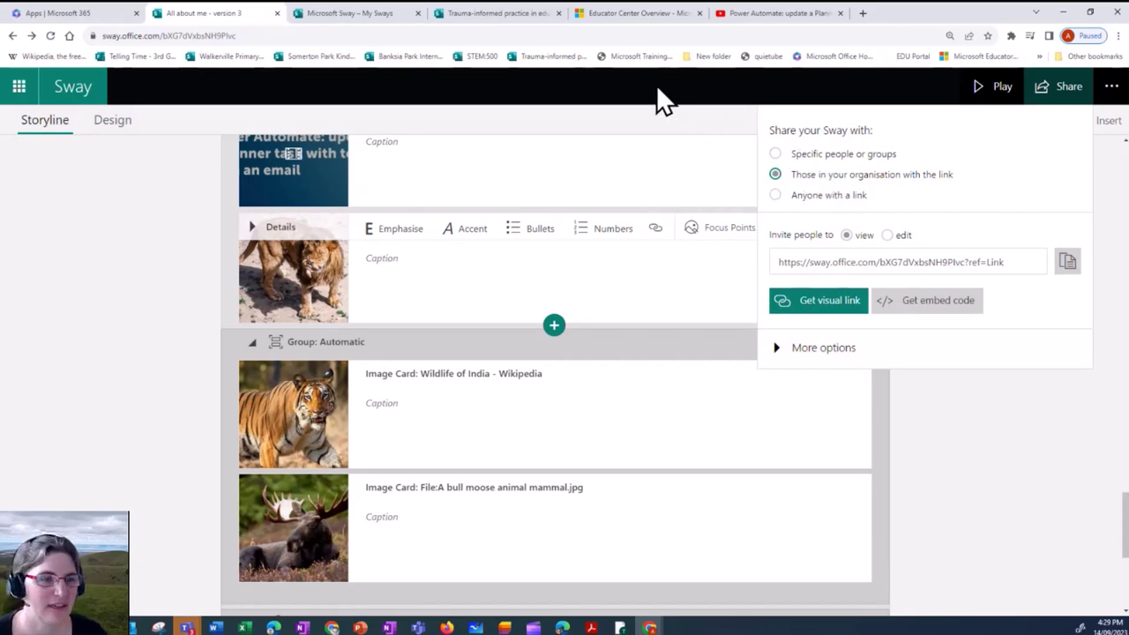
left_click(626, 18)
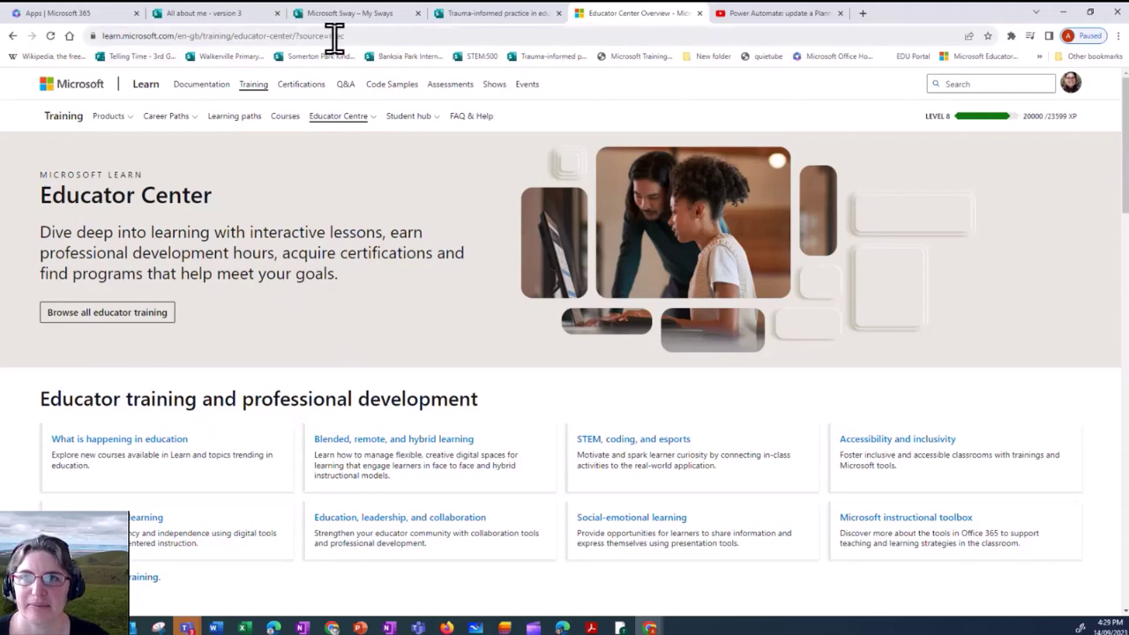
left_click(423, 35)
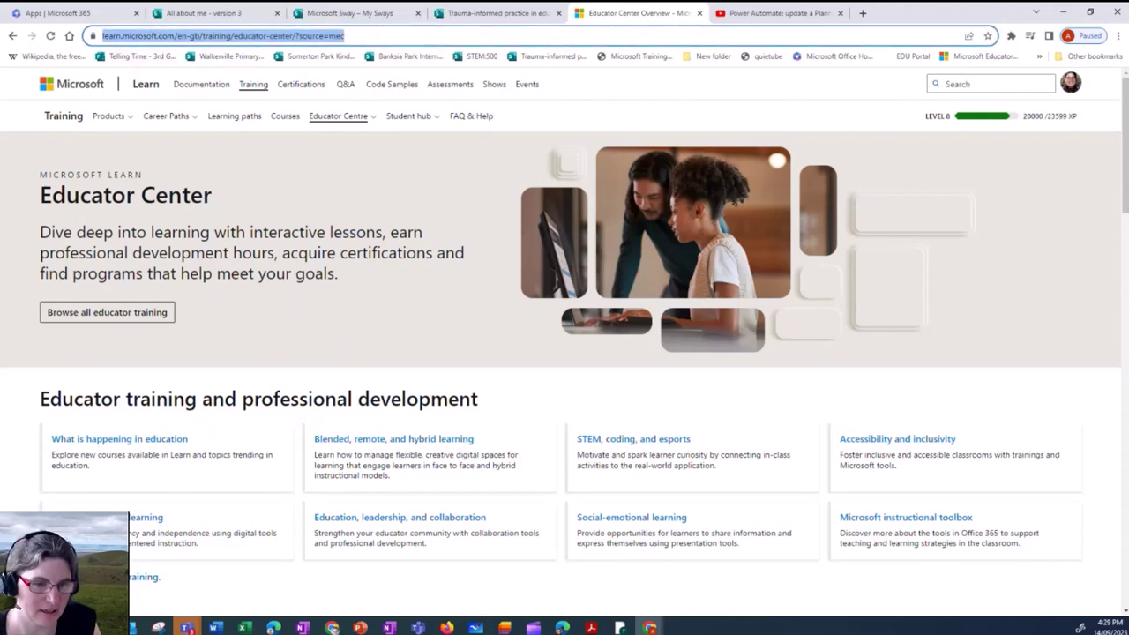
key("alt+Tab")
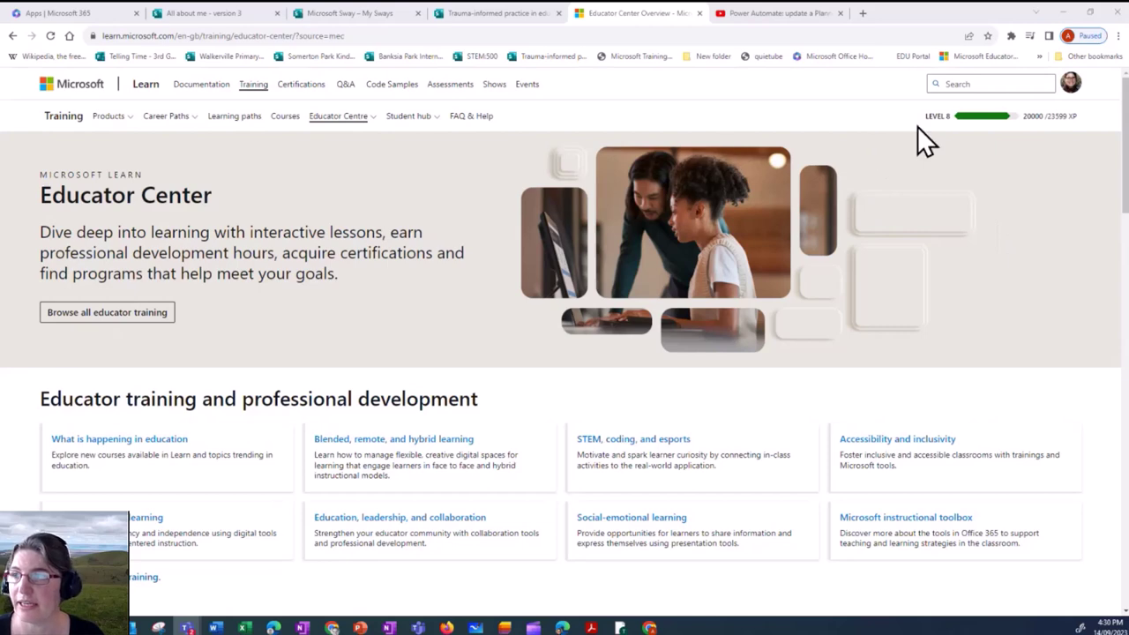
Browse all professional development content and search the catalogue for 'Sway'.
left_click(374, 122)
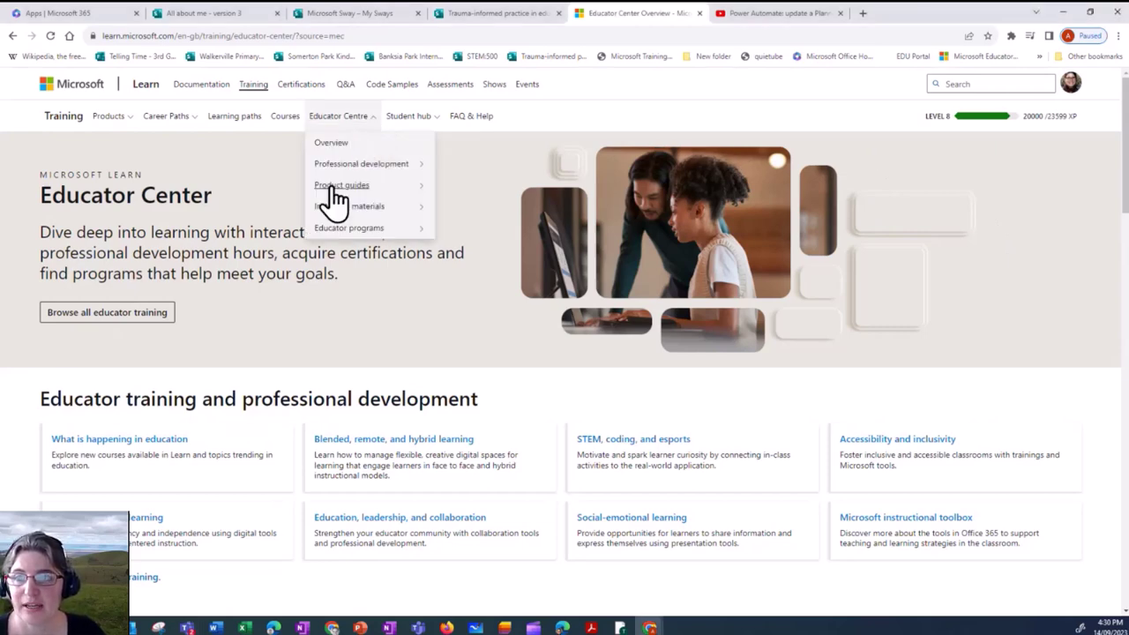
left_click(380, 167)
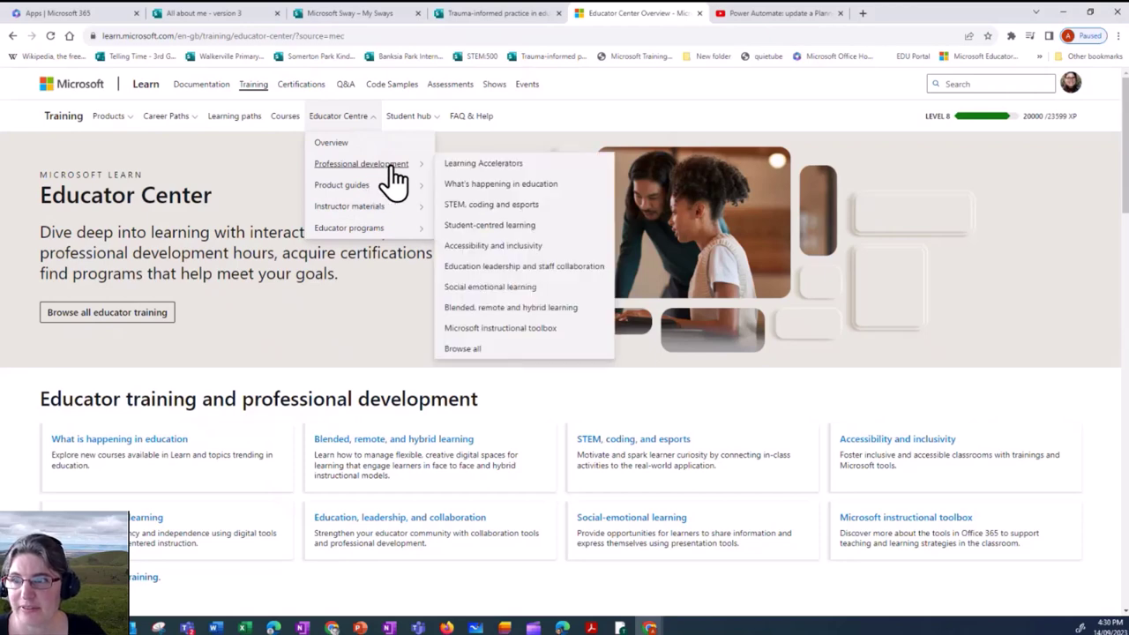
left_click(483, 351)
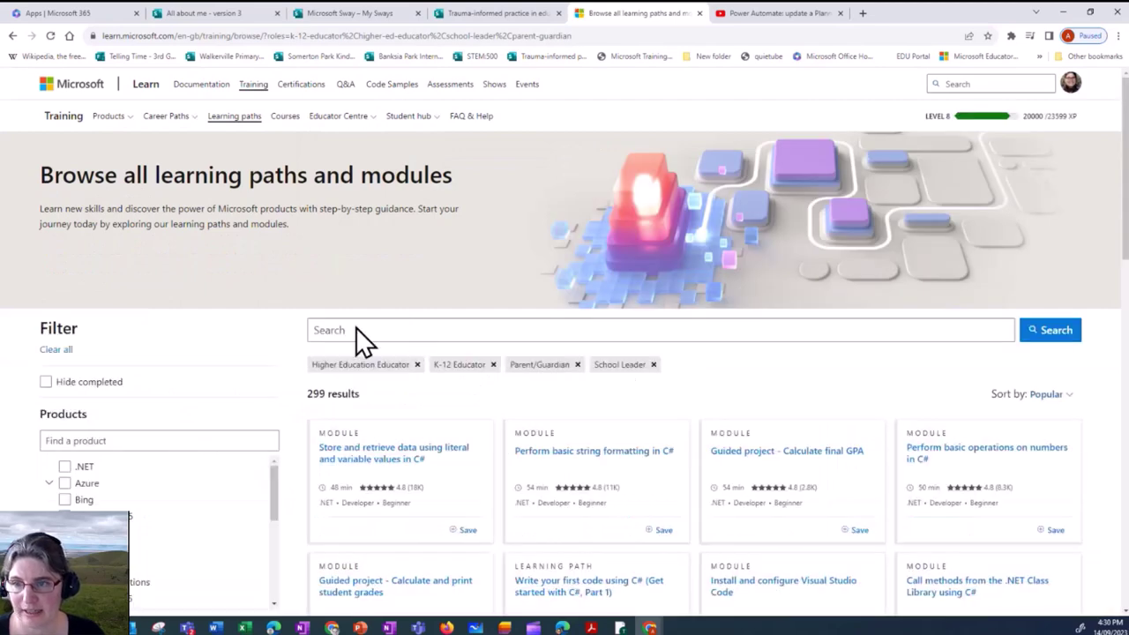
left_click(349, 331)
type("Sway")
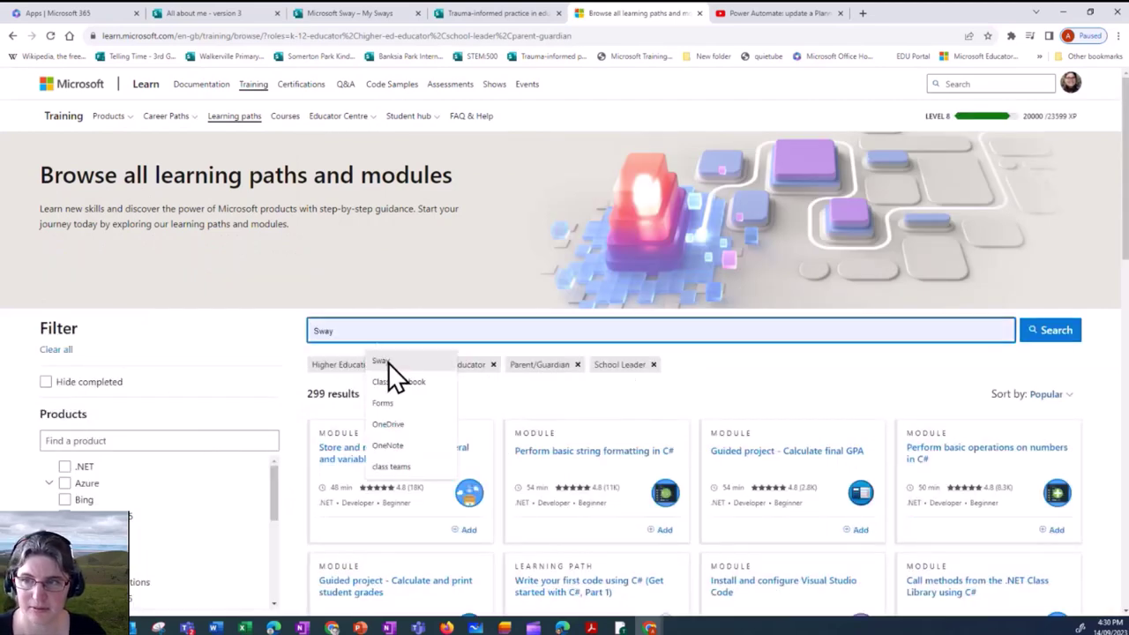
left_click(1046, 335)
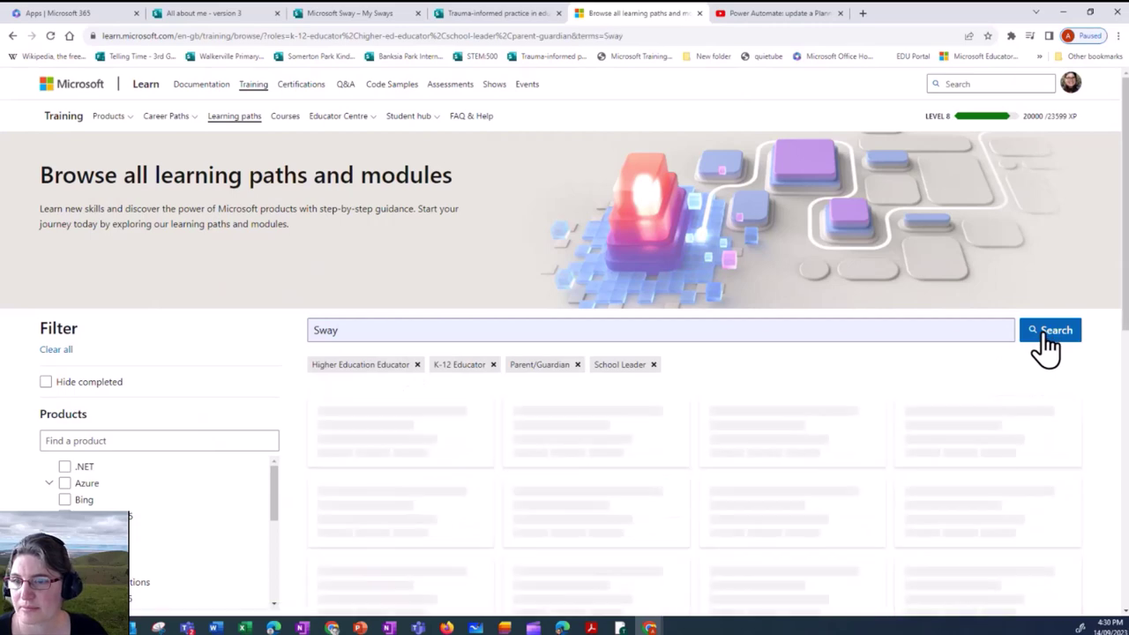
scroll(644, 436, "down", 2)
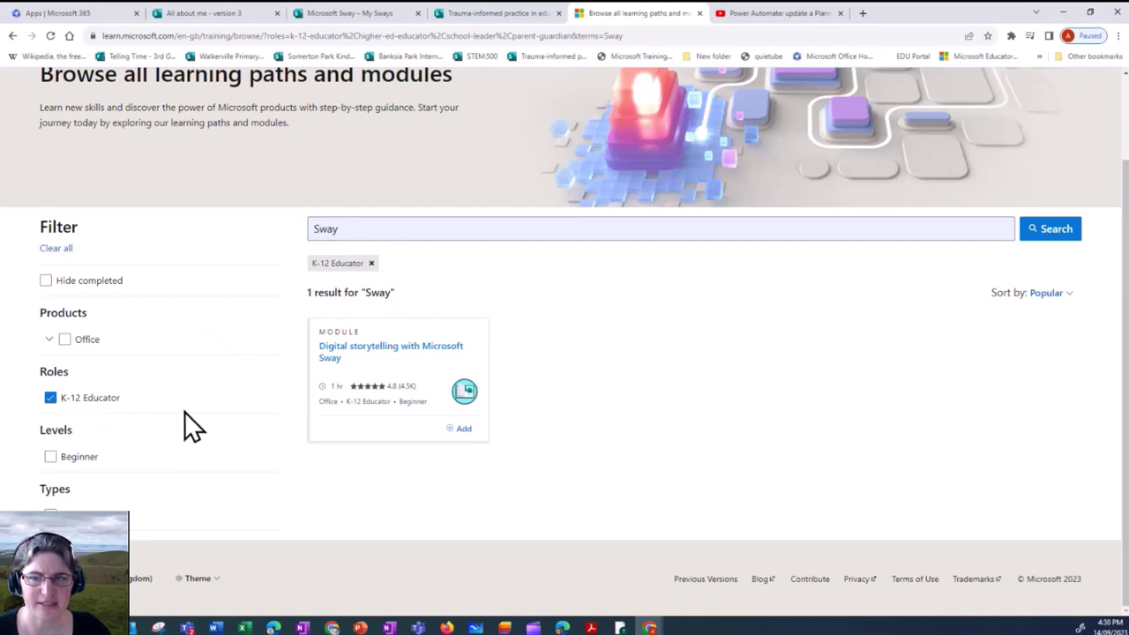
scroll(184, 415, "up", 1)
scroll(797, 408, "up", 1)
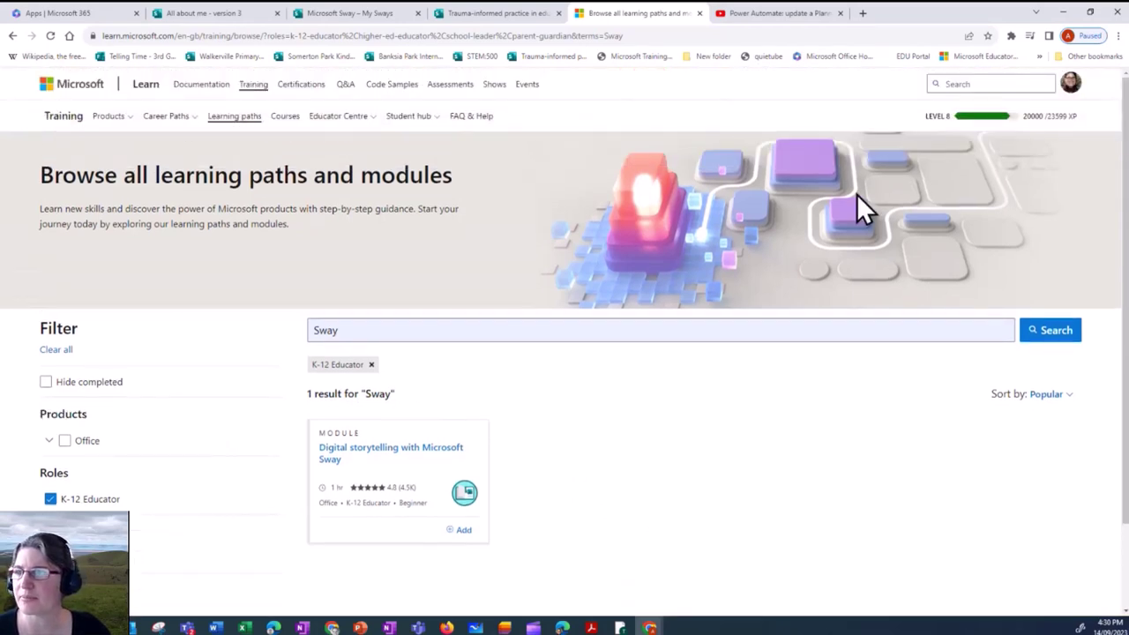
left_click(761, 15)
Close the embed window, open the video's channel page and copy its address.
left_click(924, 217)
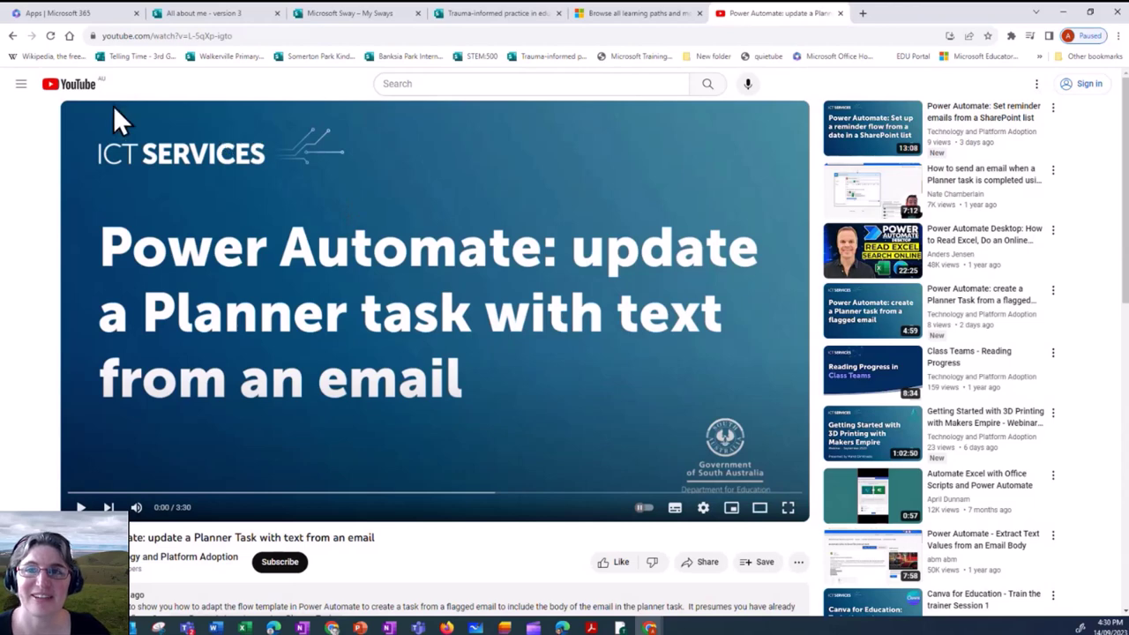
left_click(181, 556)
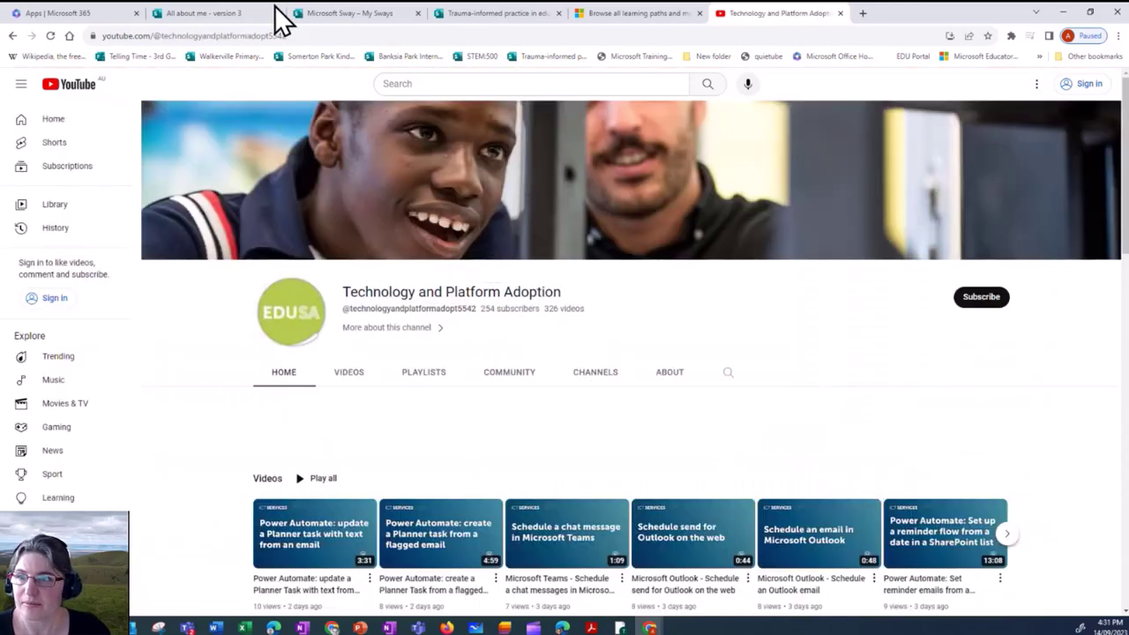
left_click(302, 35)
key("ctrl+c")
key("alt+Tab")
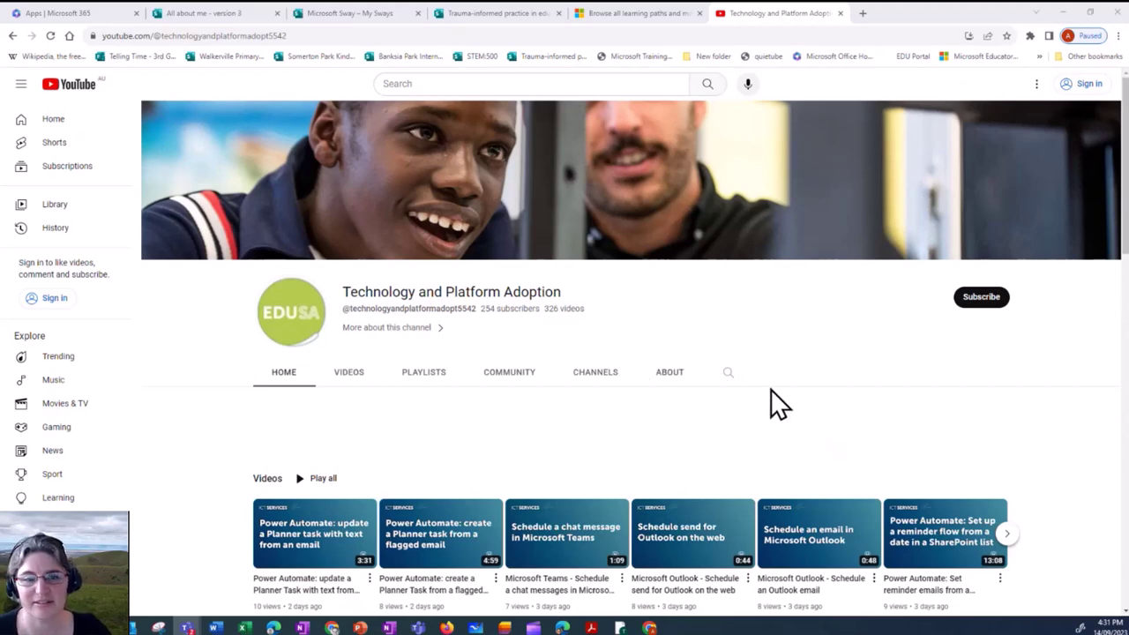
Advance the channel's Microsoft playlists row and open the full Sway playlist.
scroll(774, 404, "down", 2)
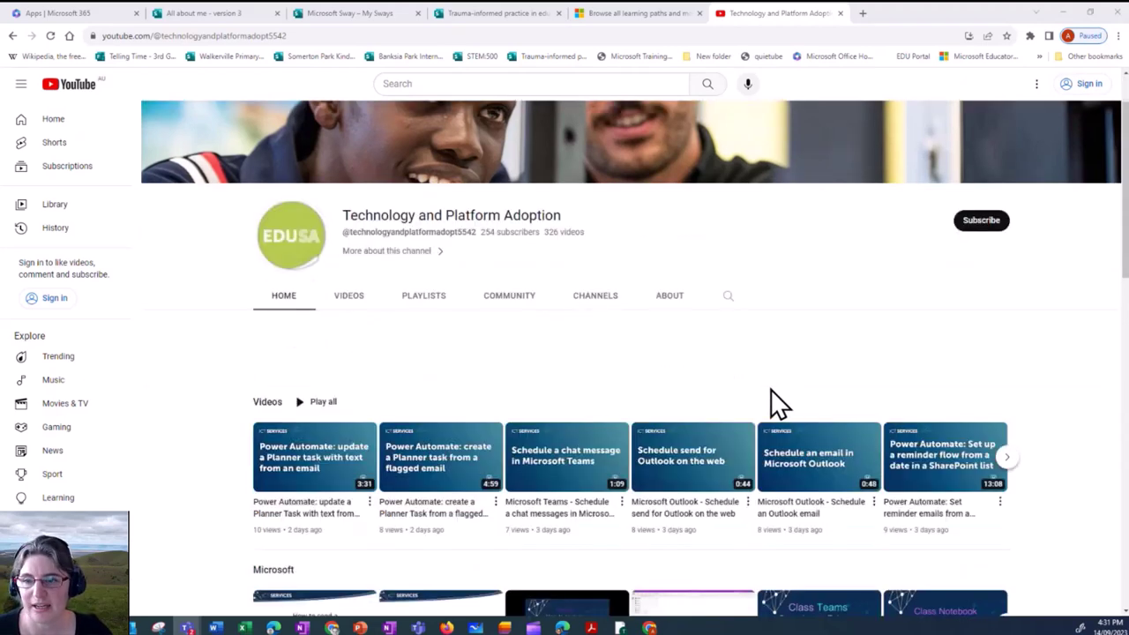
scroll(1045, 504, "down", 1)
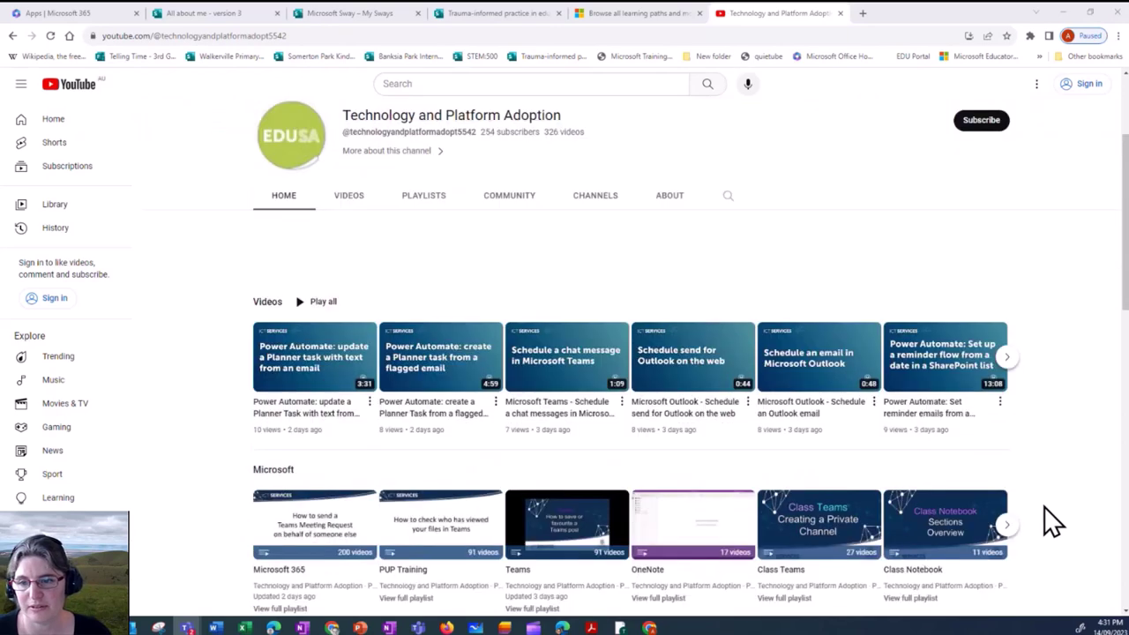
scroll(1043, 511, "down", 2)
scroll(1038, 514, "down", 1)
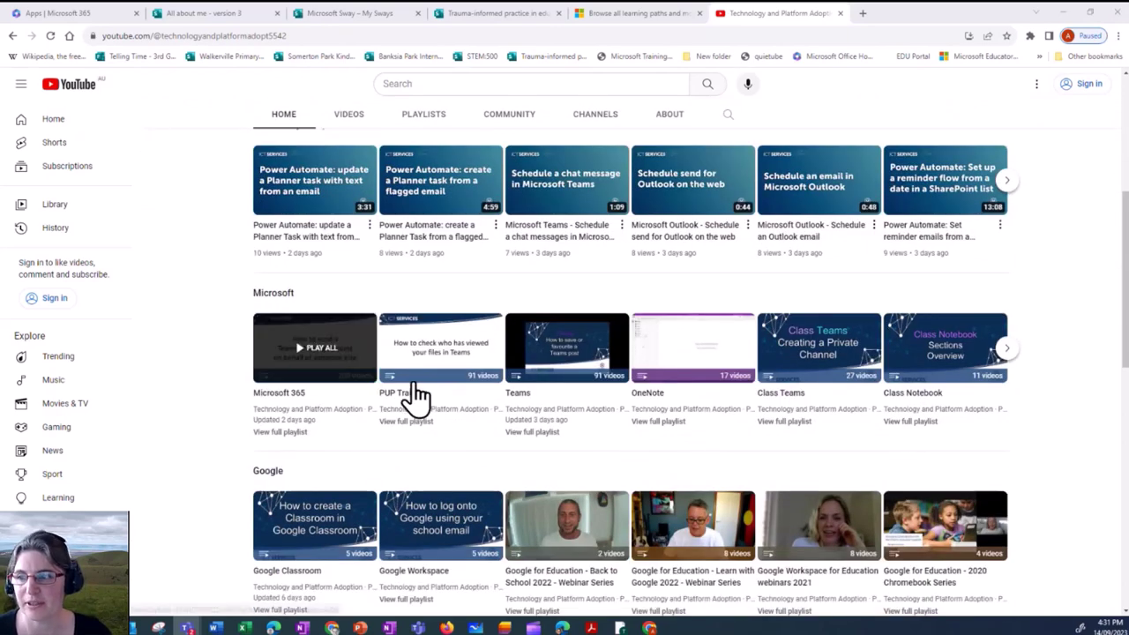
left_click(1008, 353)
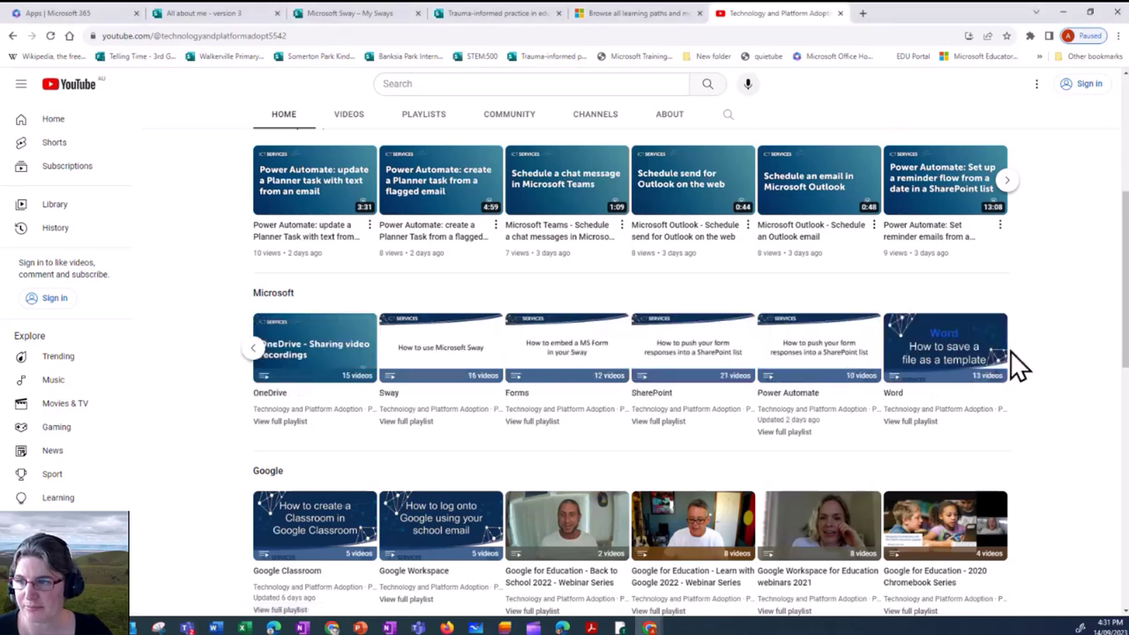
left_click(408, 425)
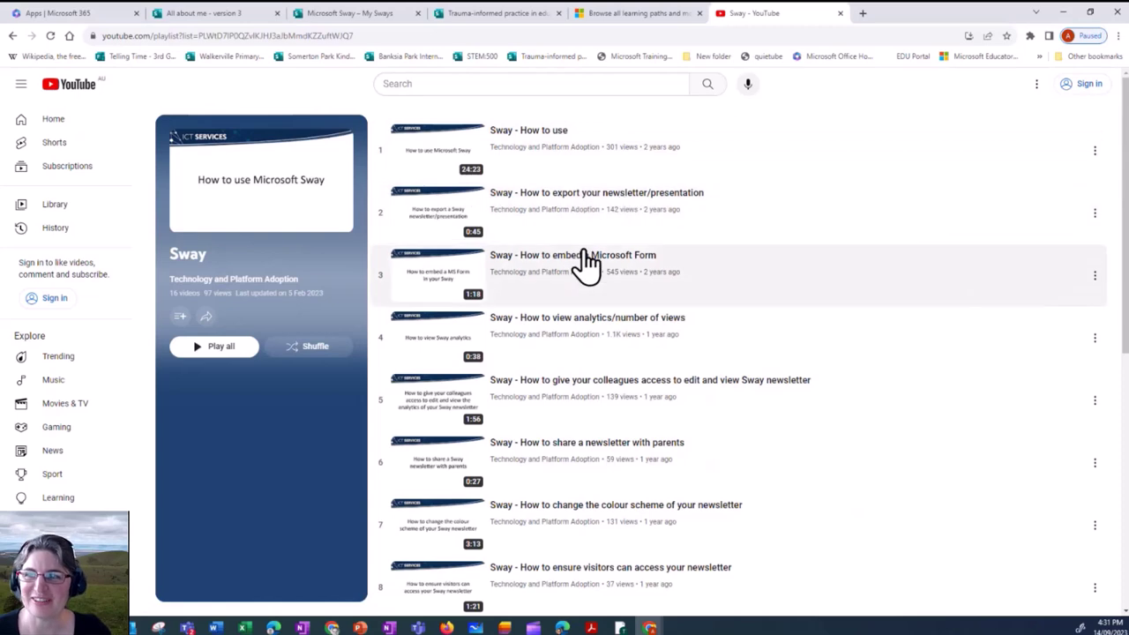
Review the 16-video Sway playlist and copy its share link.
scroll(538, 468, "down", 1)
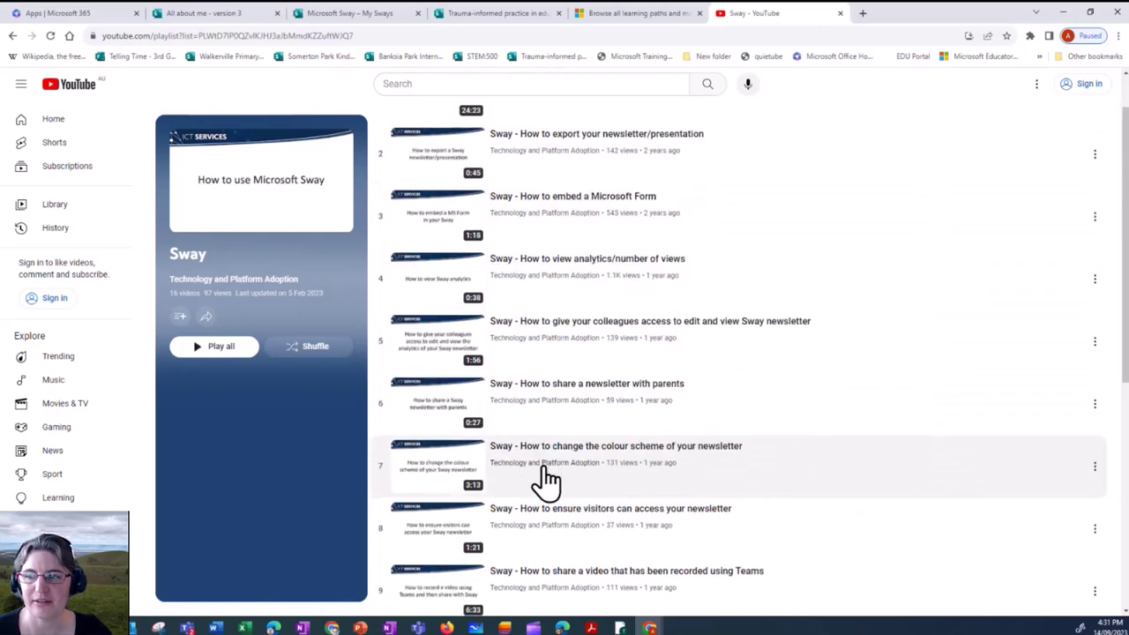
scroll(555, 499, "down", 1)
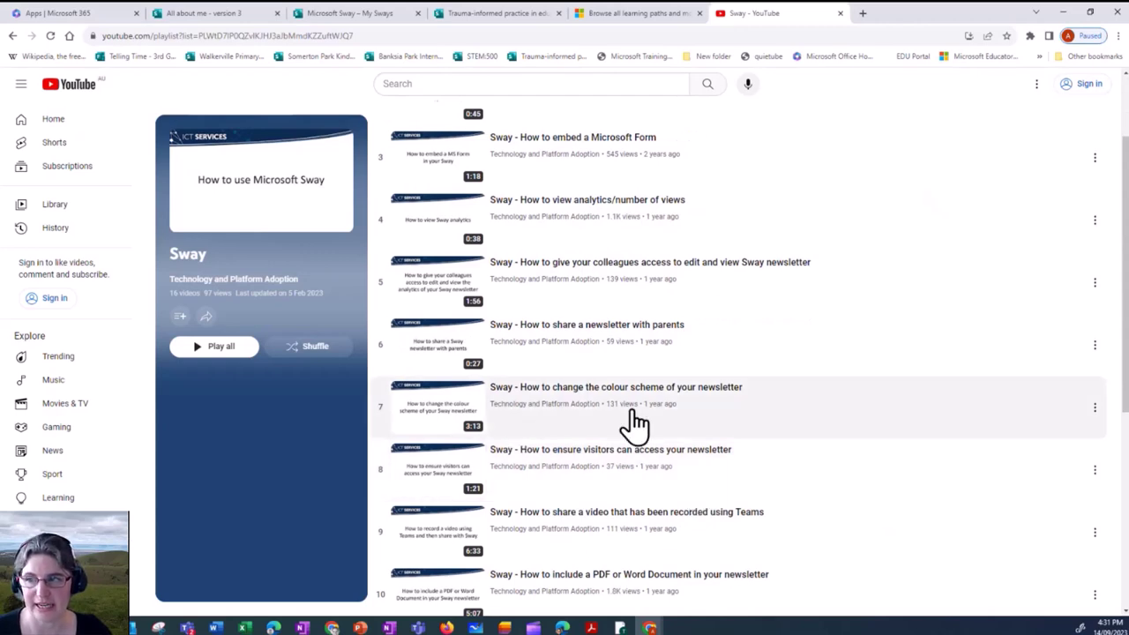
scroll(781, 476, "down", 1)
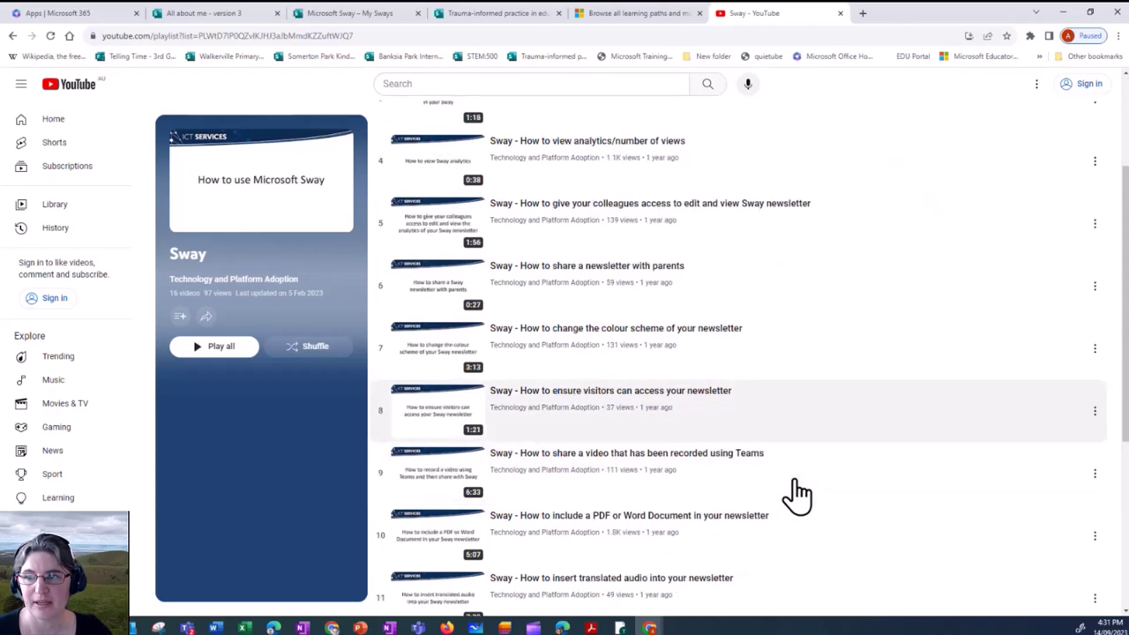
scroll(880, 464, "down", 3)
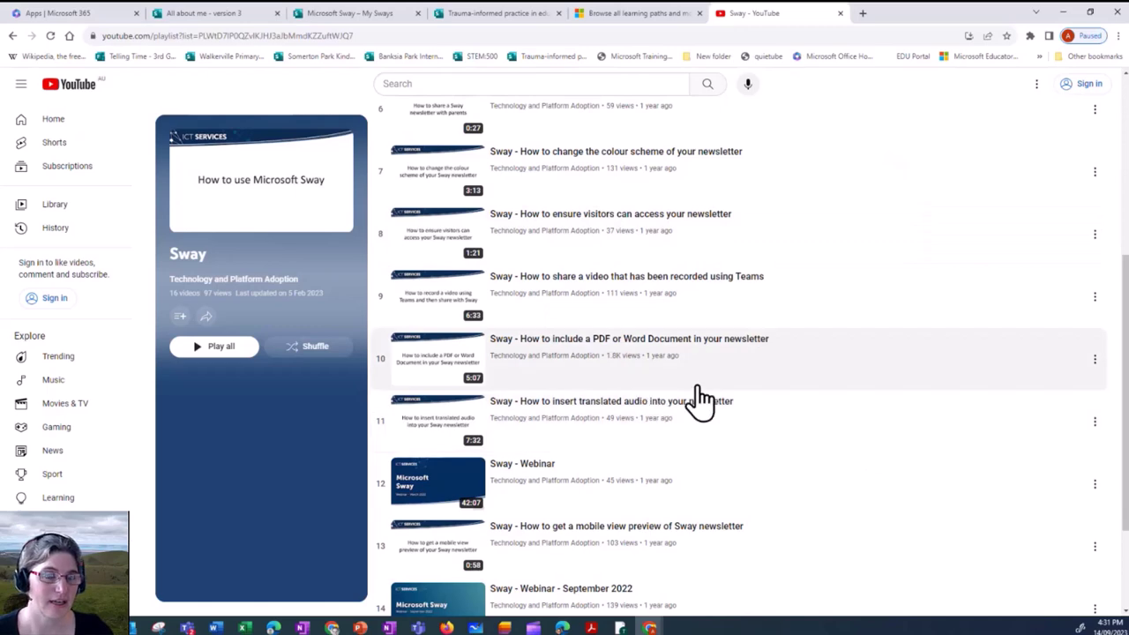
scroll(712, 403, "up", 1)
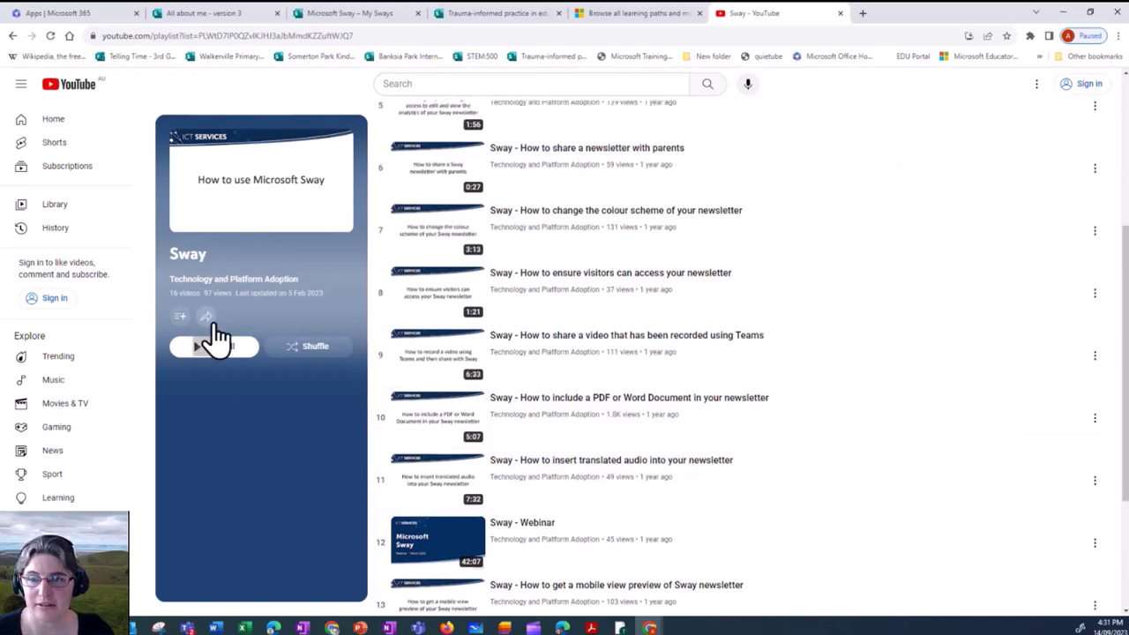
left_click(205, 317)
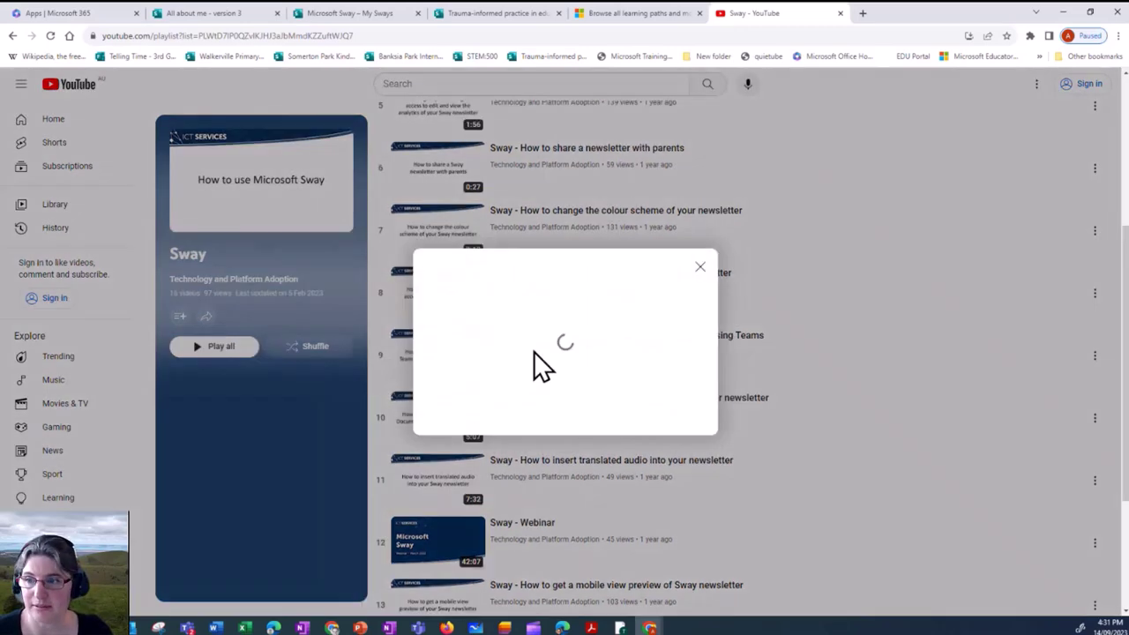
left_click(685, 395)
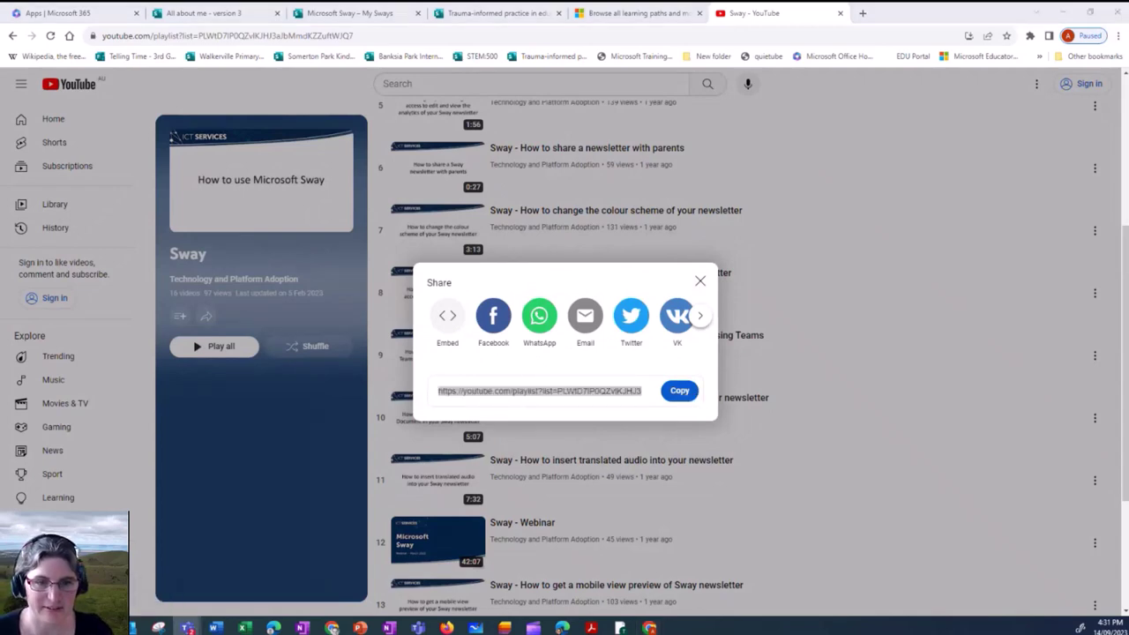
left_click(700, 282)
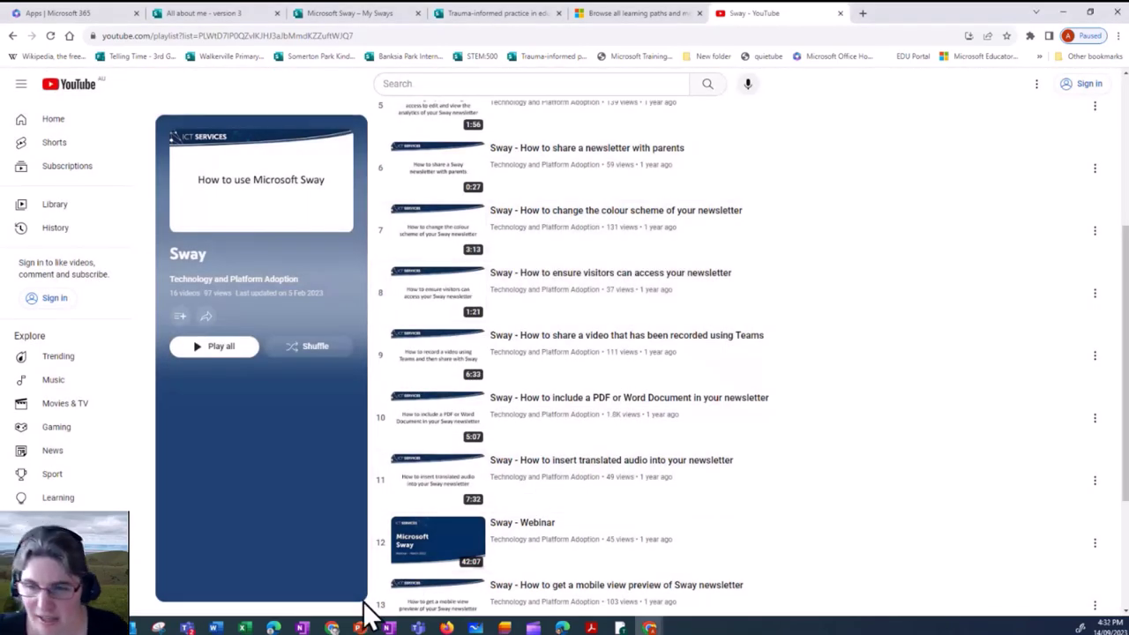
Copy the M365 Apps - Support and Collaboration team link with Get link to team, then open its Sway channel.
left_click(187, 628)
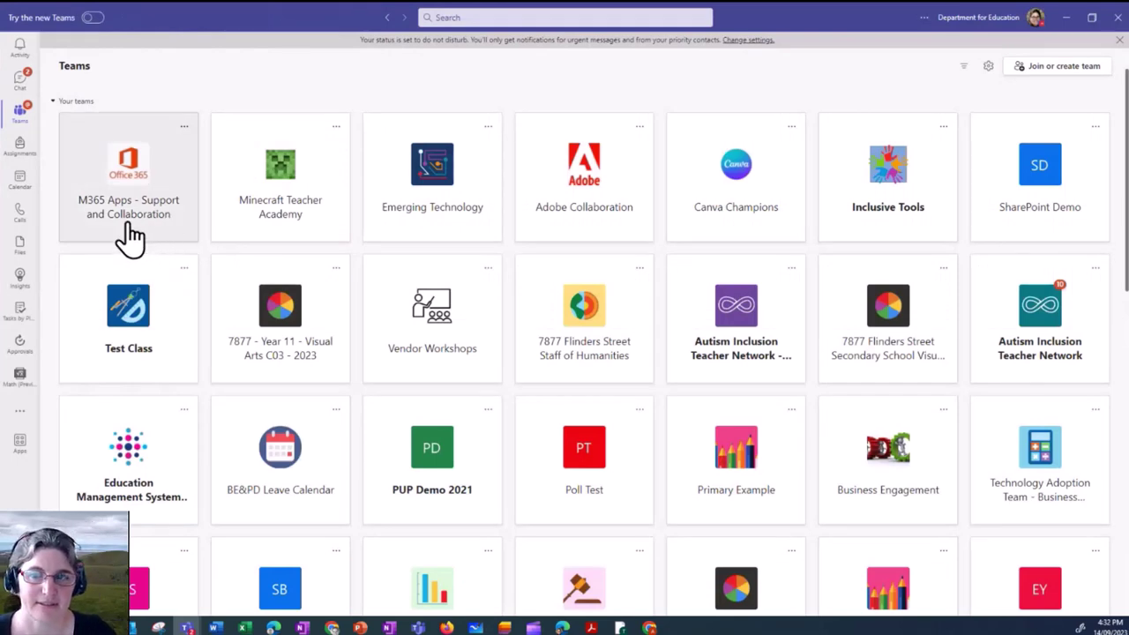
left_click(185, 129)
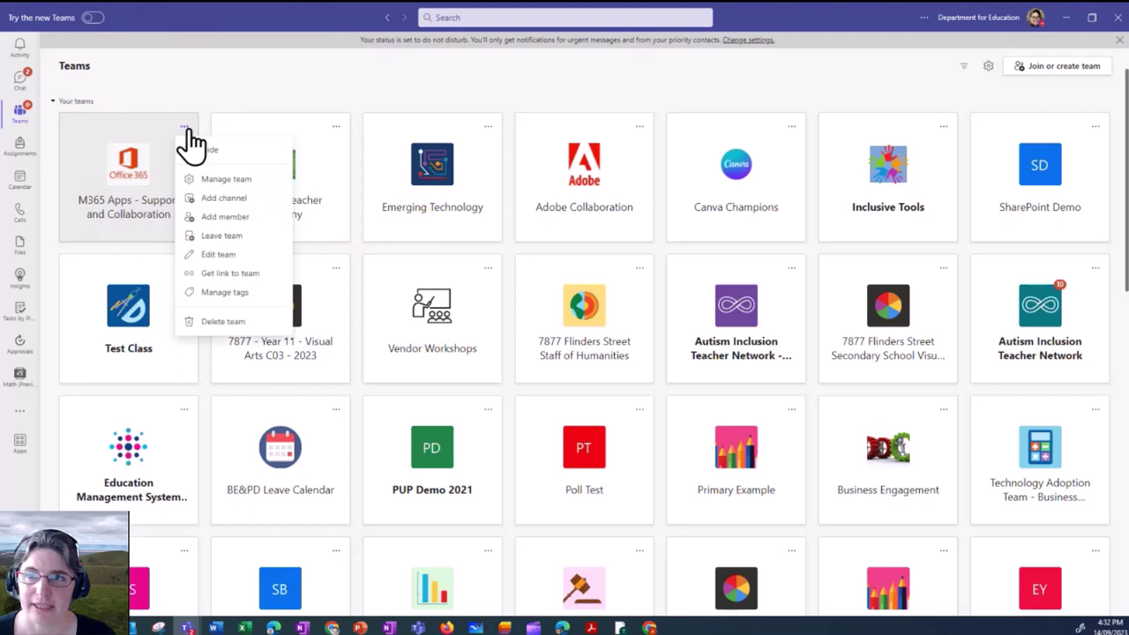
left_click(228, 274)
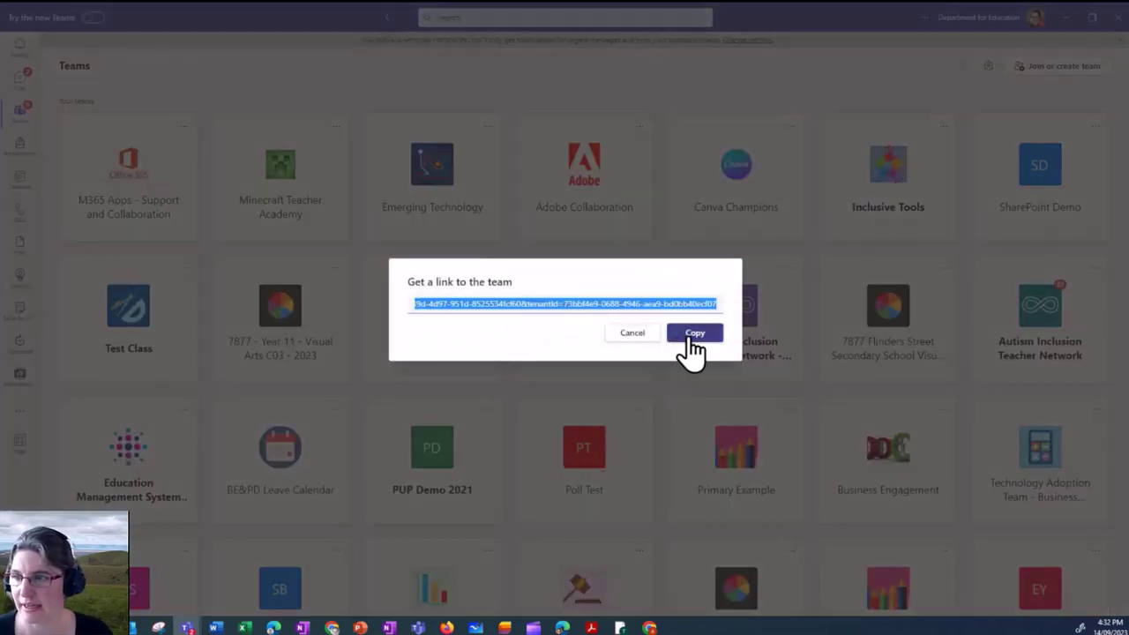
left_click(693, 334)
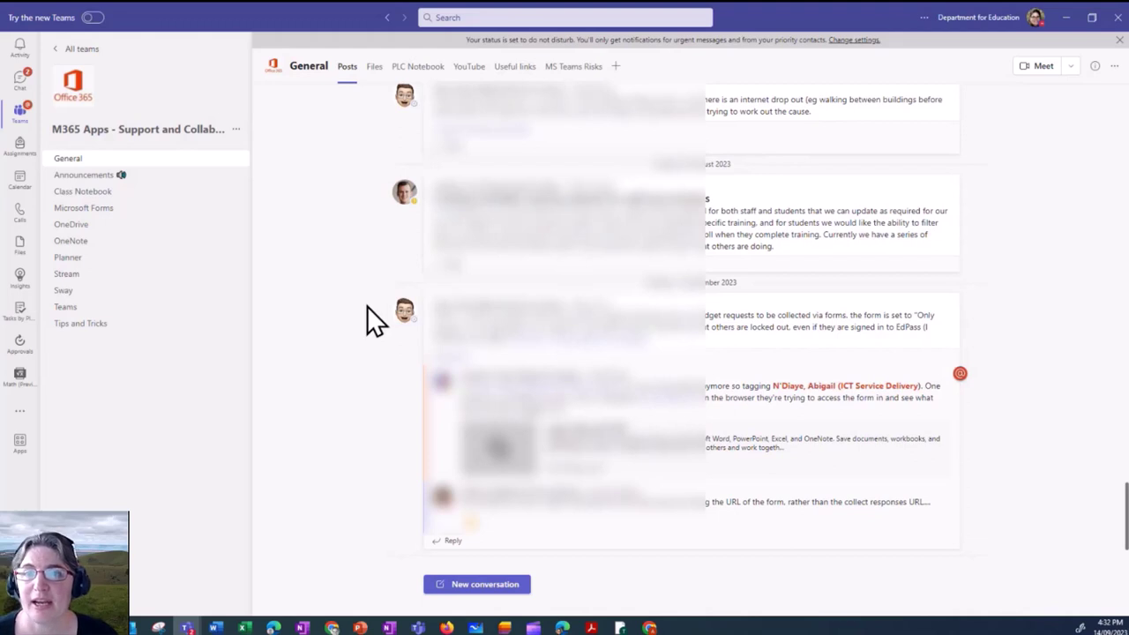
left_click(64, 295)
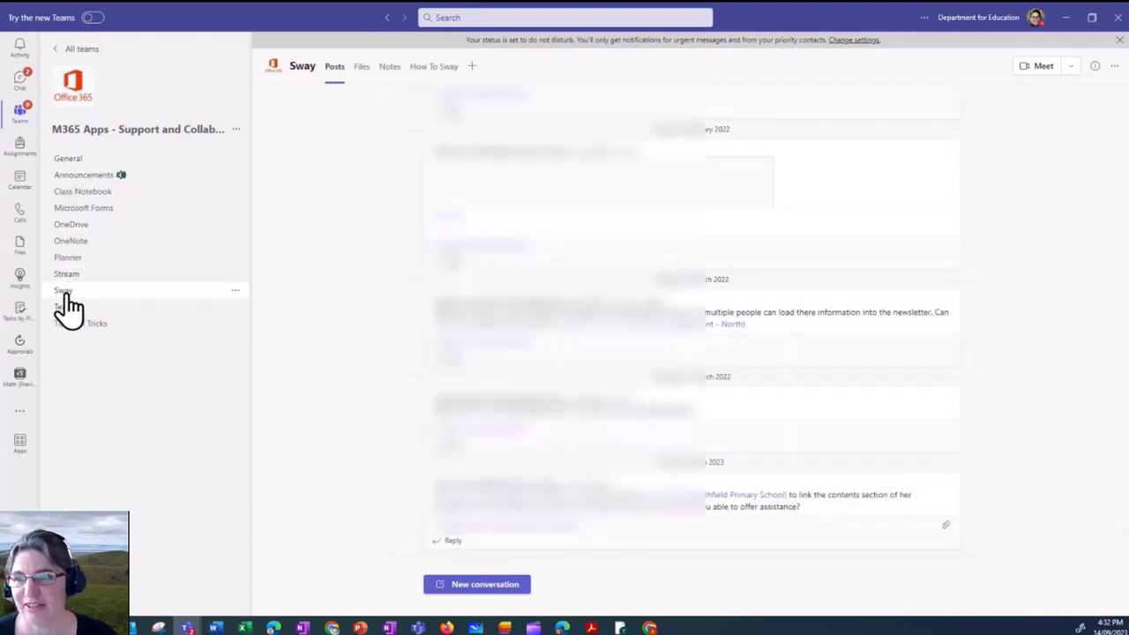